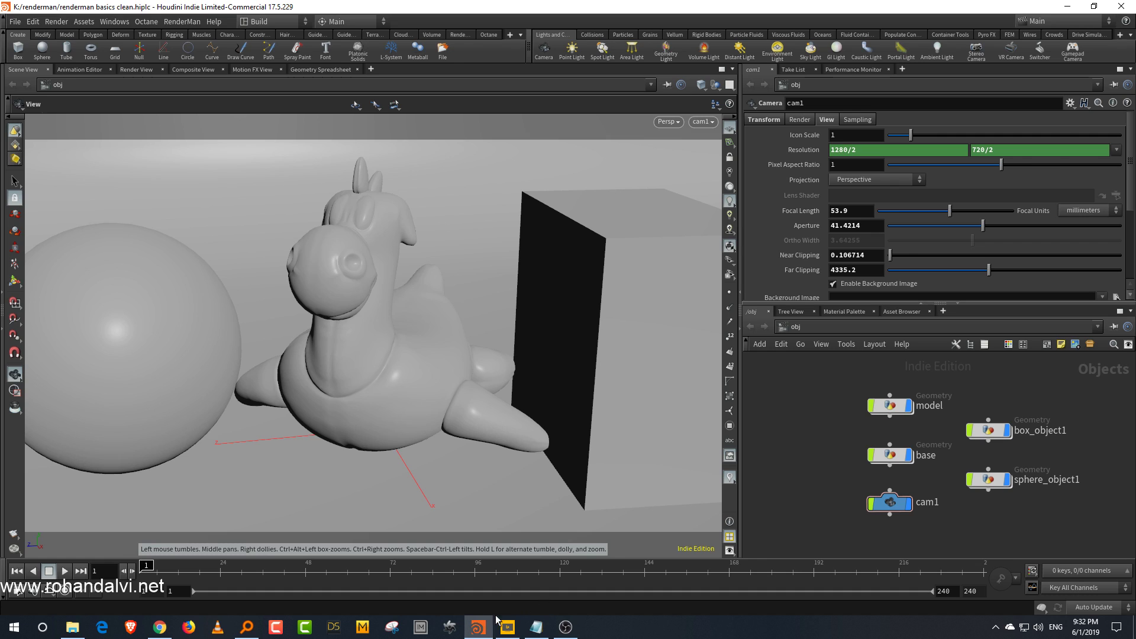
# Step: Open the live stream's share options in the YouTube control room and copy the stream link
pyautogui.click(160, 628)
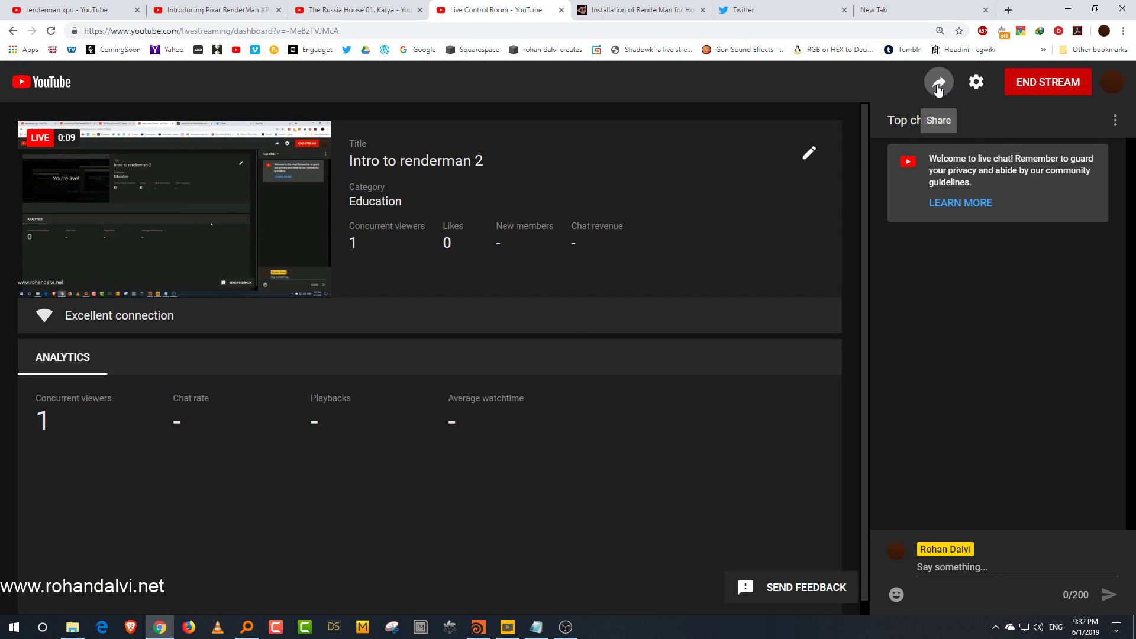
pyautogui.click(939, 83)
pyautogui.click(927, 265)
pyautogui.click(747, 9)
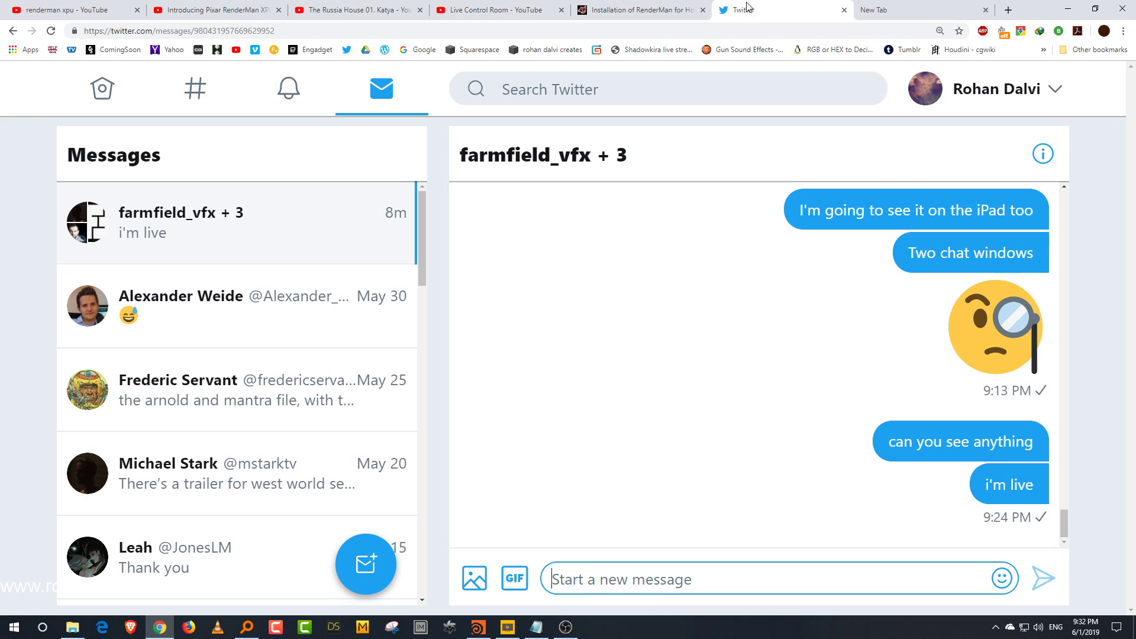
pyautogui.click(103, 89)
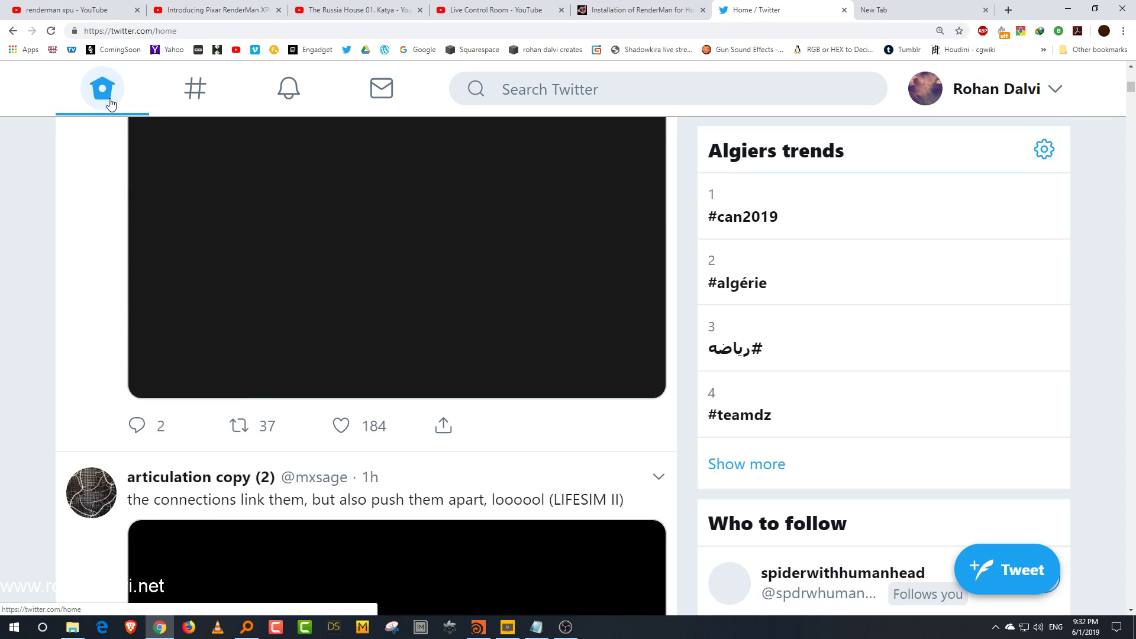
pyautogui.click(367, 9)
pyautogui.click(536, 10)
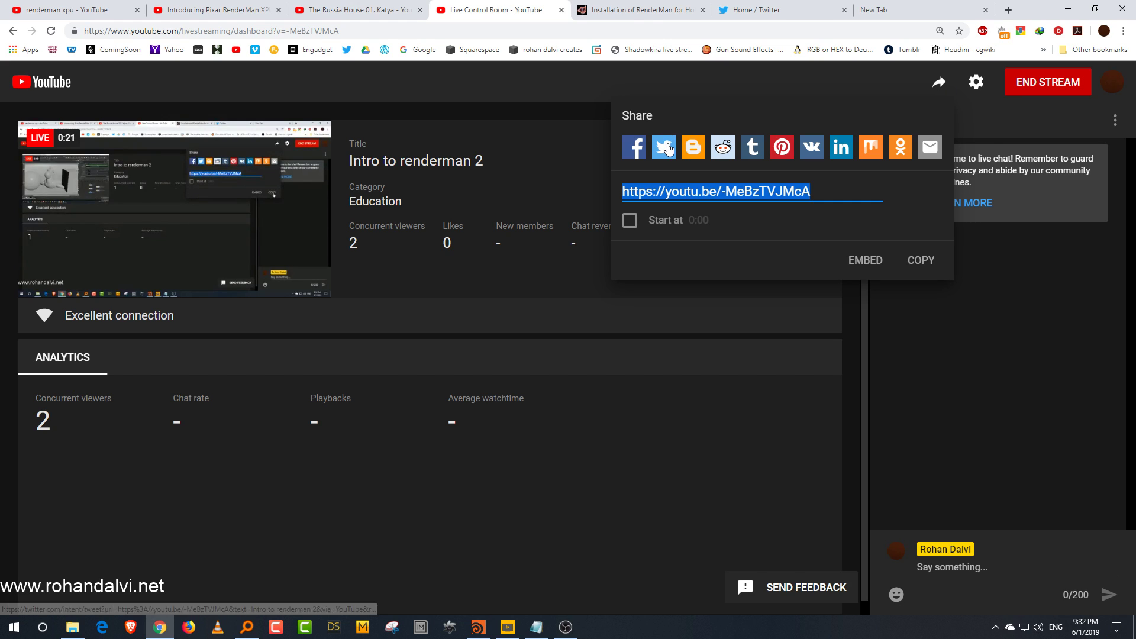
# Step: Share the stream to Twitter, changing the text to 'Intro to renderman new stream. Live now hopefully', and post the tweet
pyautogui.click(667, 147)
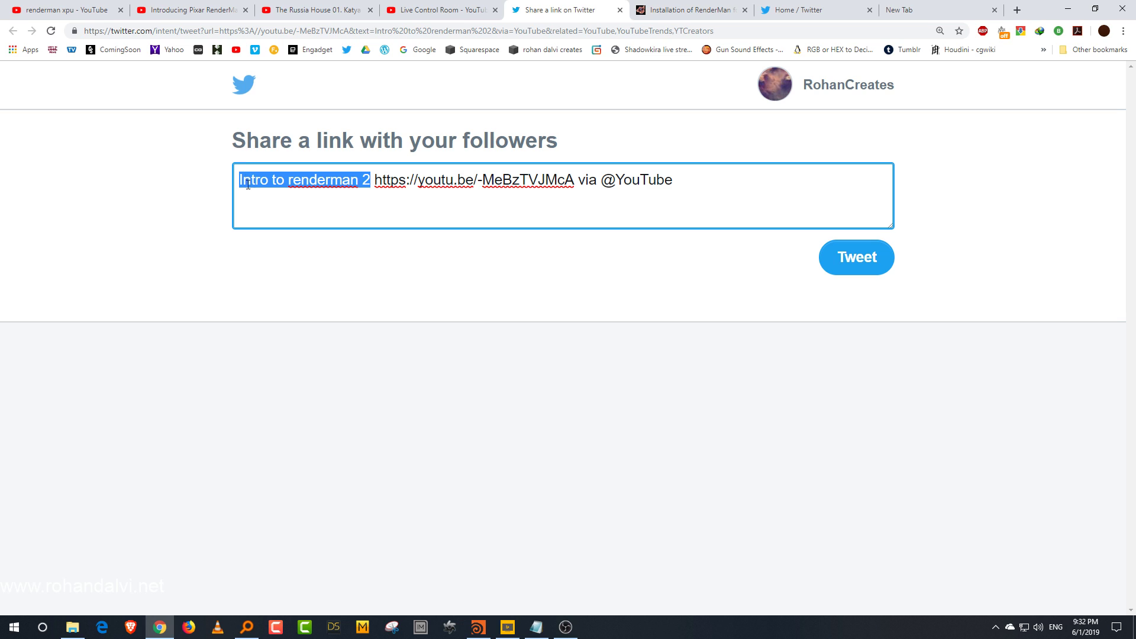
pyautogui.click(370, 180)
pyautogui.press('BackSpace')
pyautogui.write('new stream. Live now')
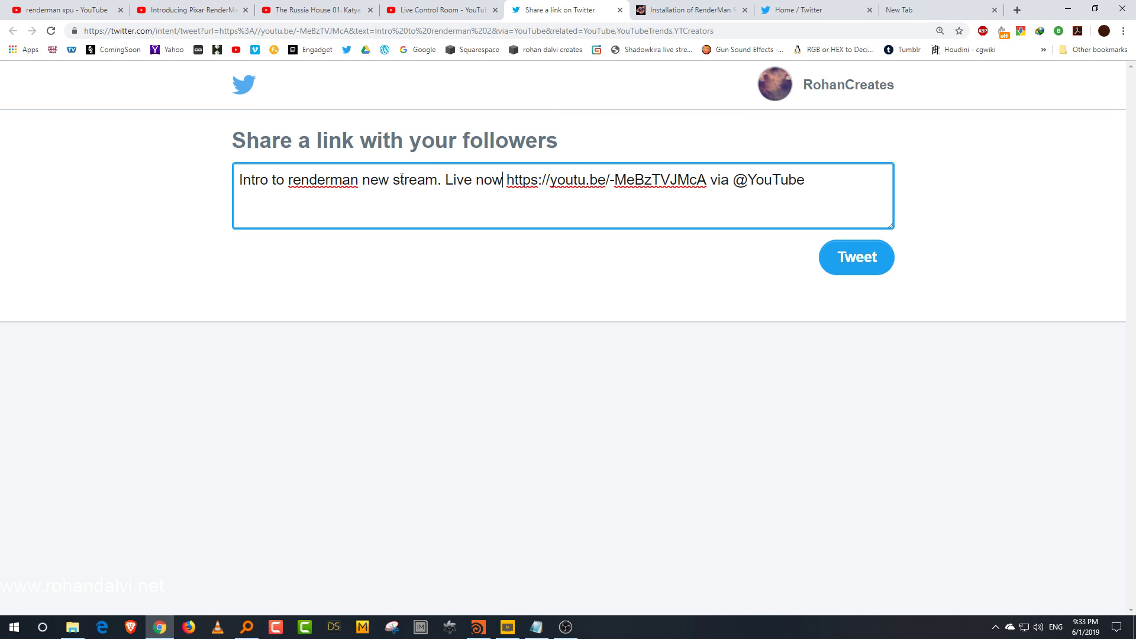
pyautogui.write(' hopefully')
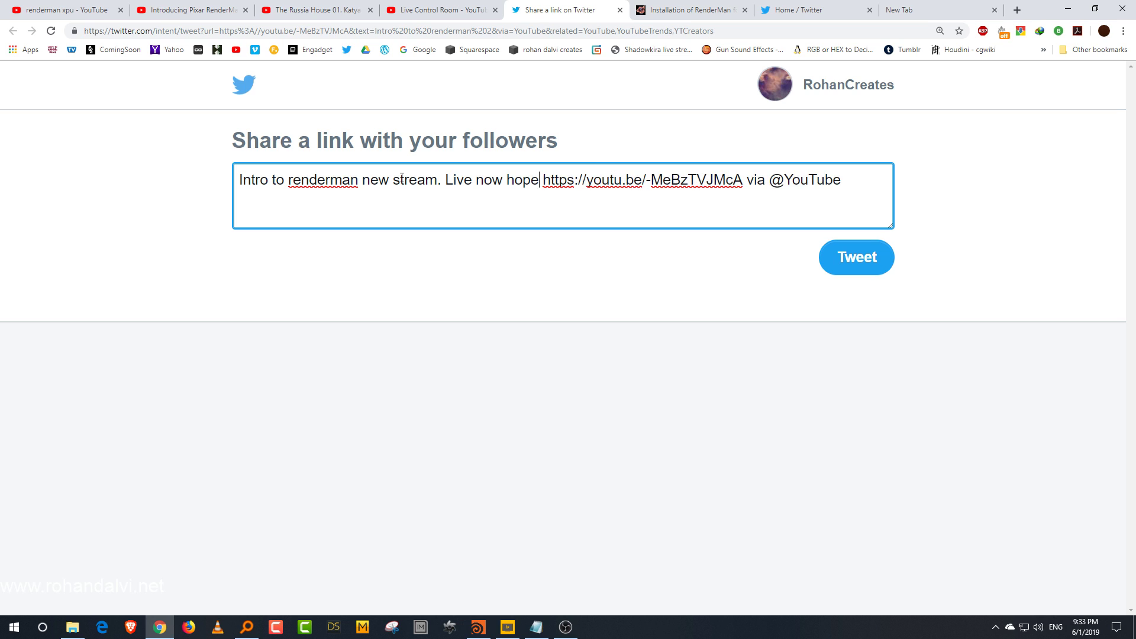
pyautogui.click(826, 262)
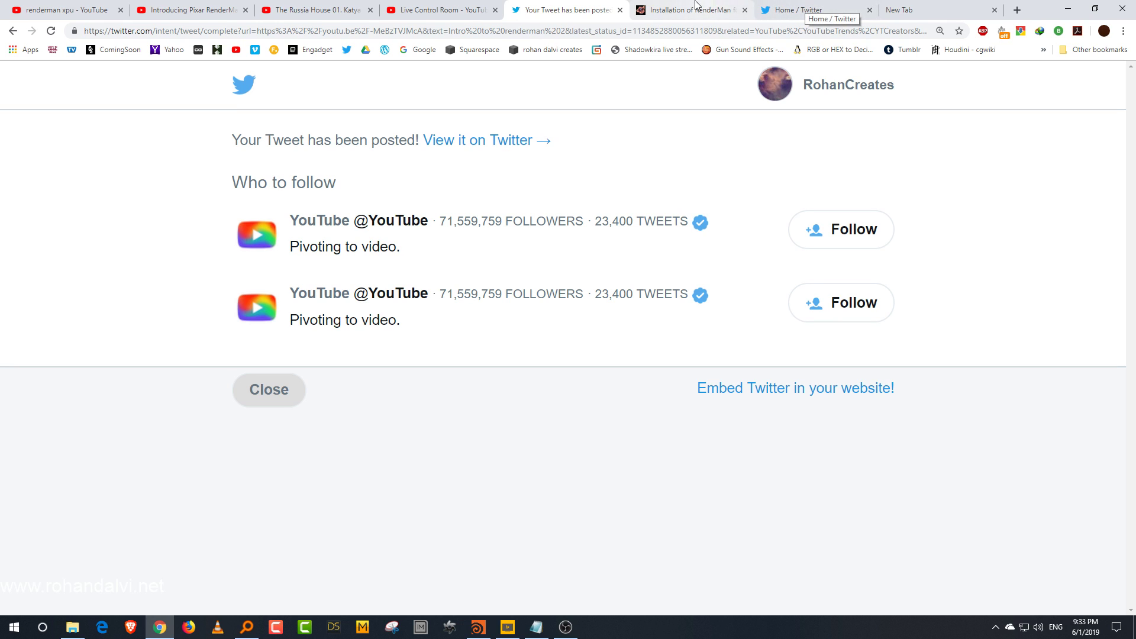
# Step: Return to the live control room and copy the stream's share link
pyautogui.click(464, 7)
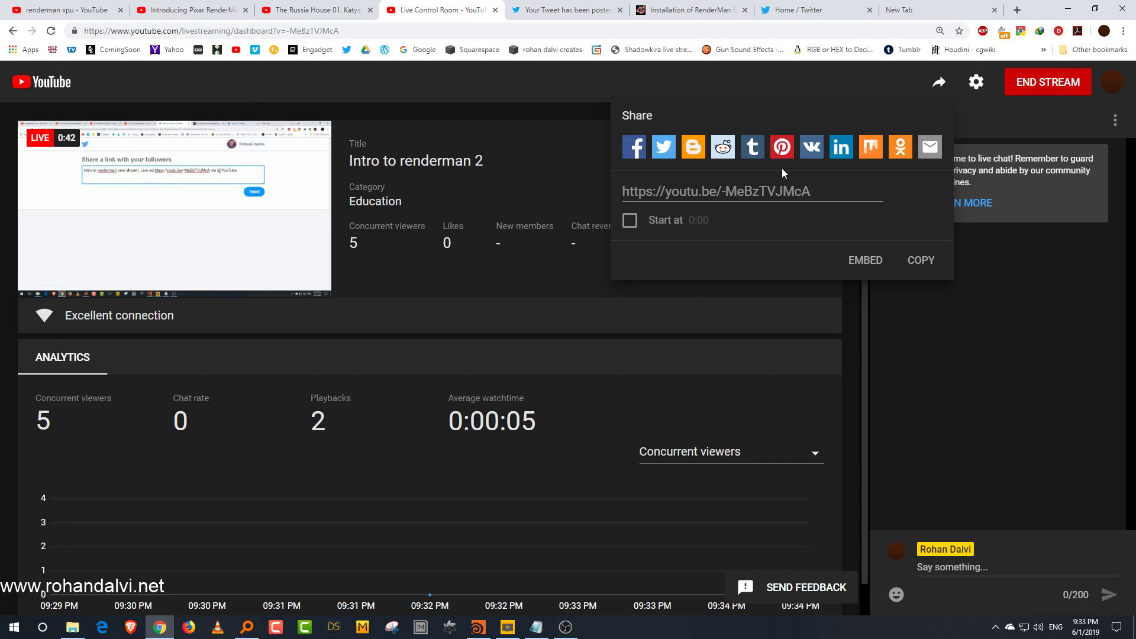
pyautogui.click(822, 192)
pyautogui.click(912, 255)
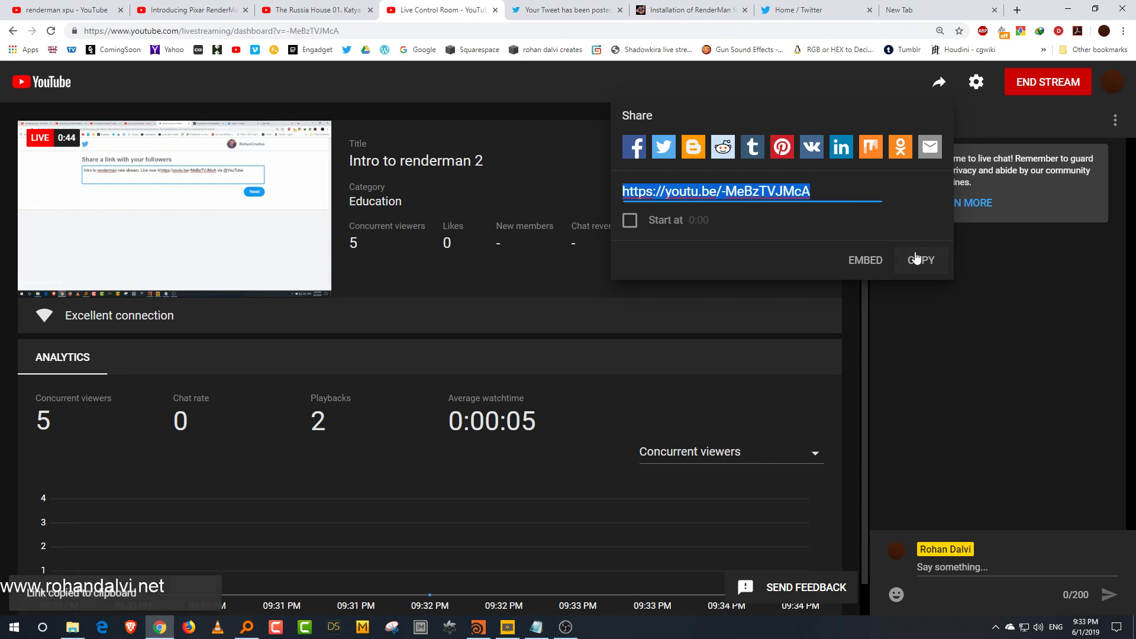
pyautogui.click(130, 629)
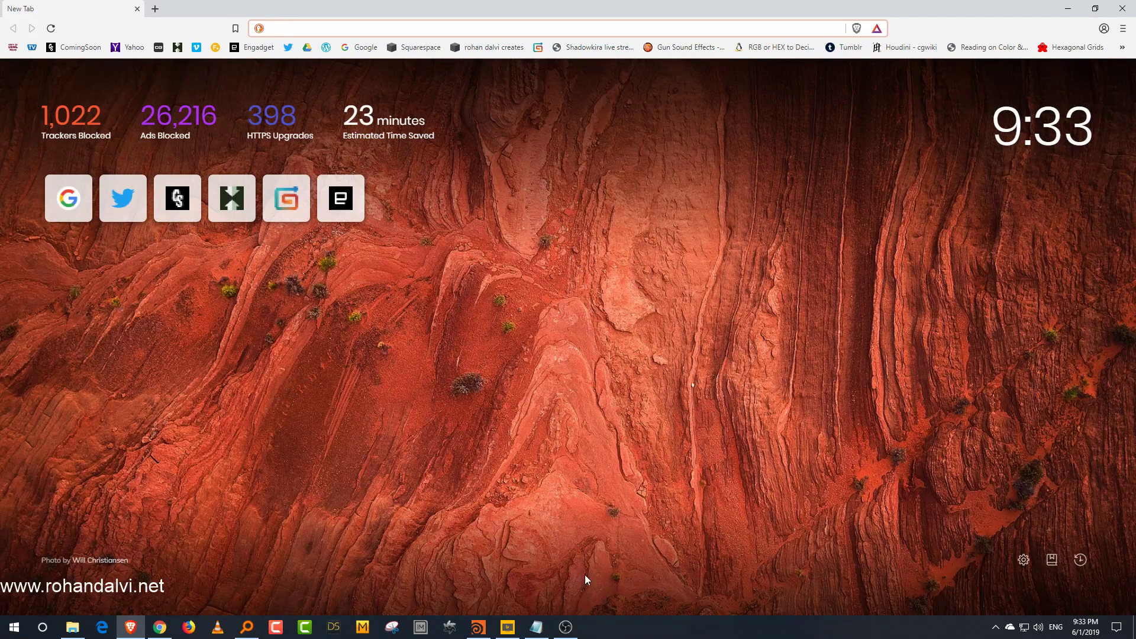
pyautogui.click(1068, 7)
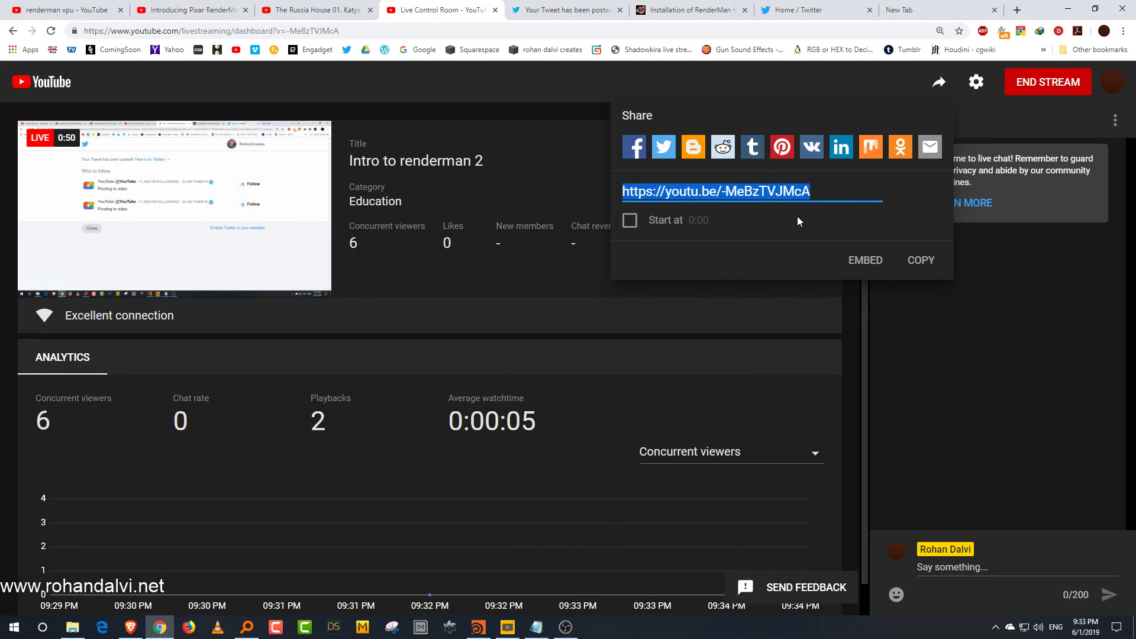
pyautogui.click(141, 637)
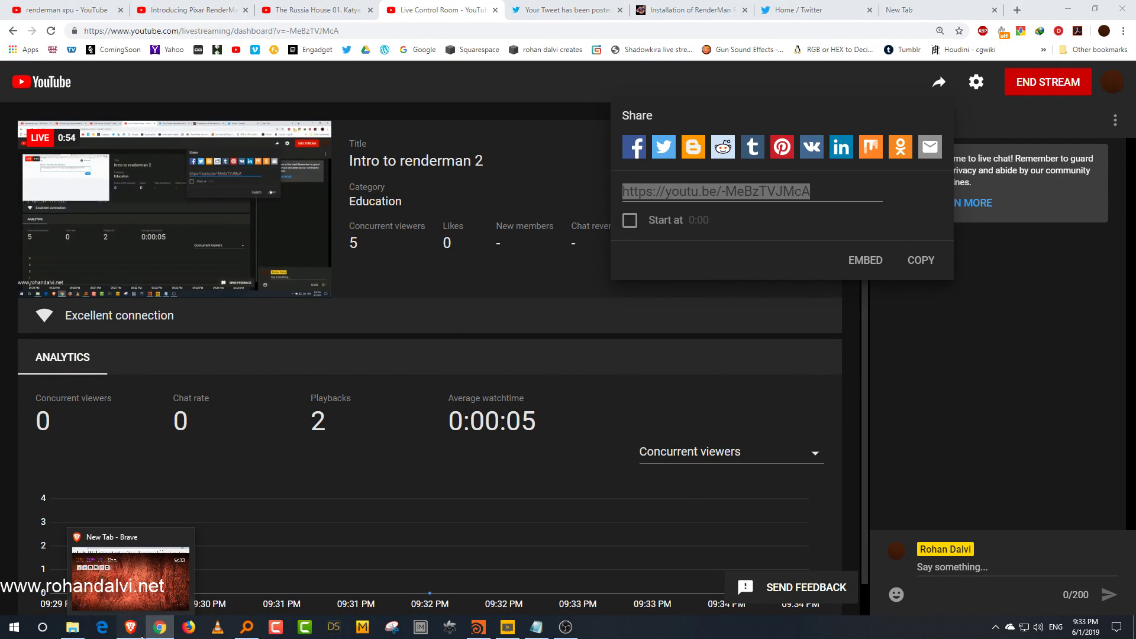
pyautogui.click(1068, 8)
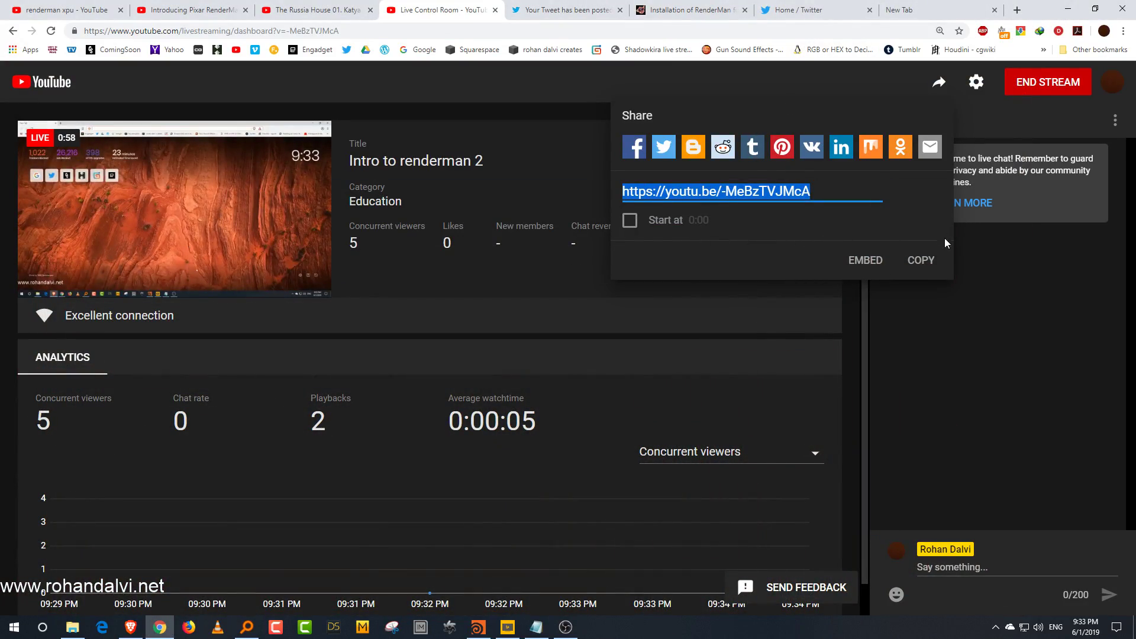
# Step: Copy the share link once more and close the share panel
pyautogui.click(920, 264)
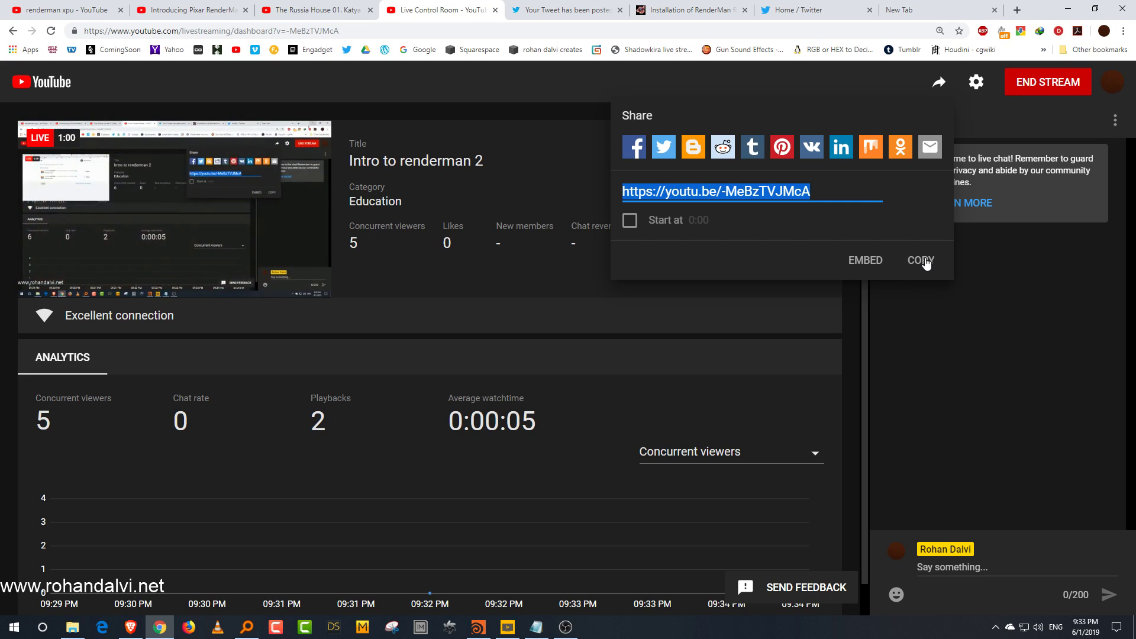
pyautogui.click(501, 78)
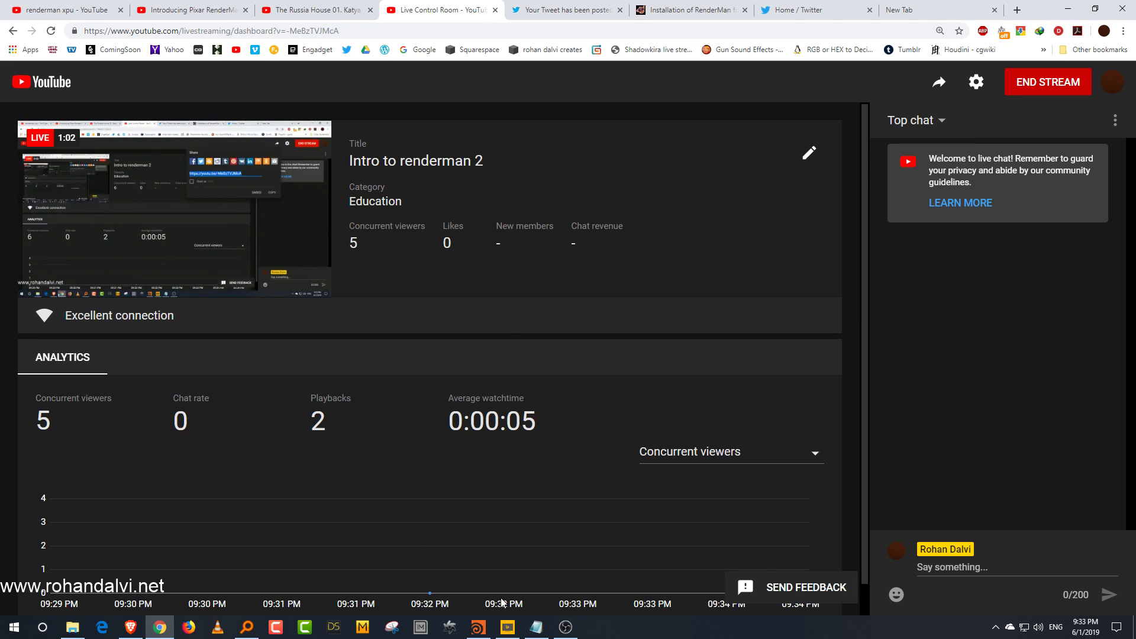
# Step: Switch to Houdini and shrink its window so it sits beside the stream's live chat
pyautogui.click(478, 627)
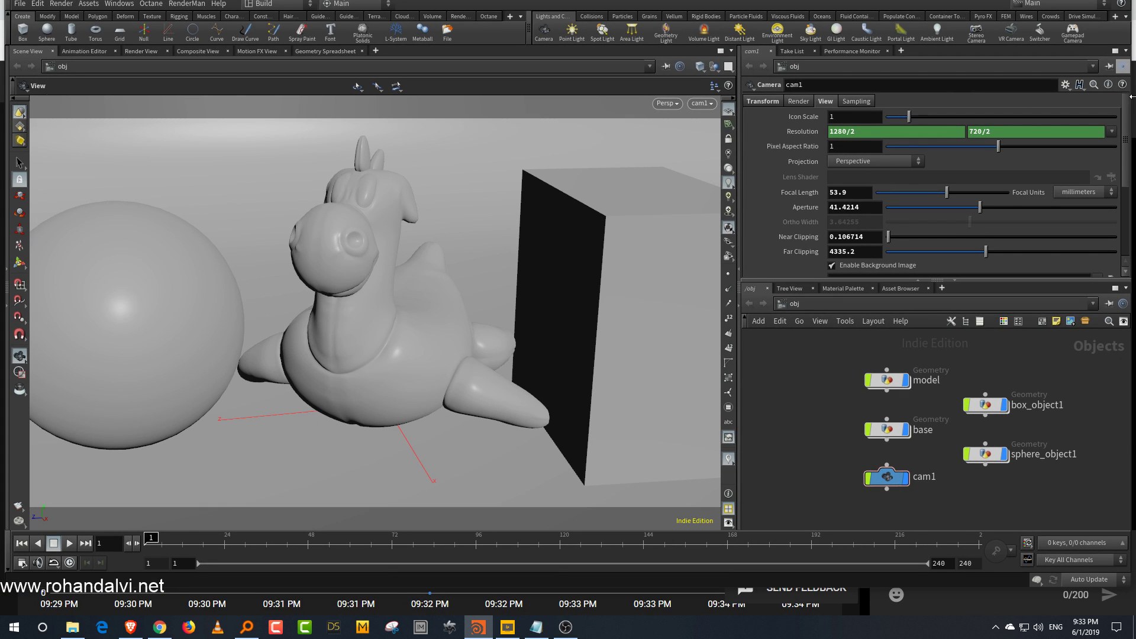
pyautogui.click(1095, 8)
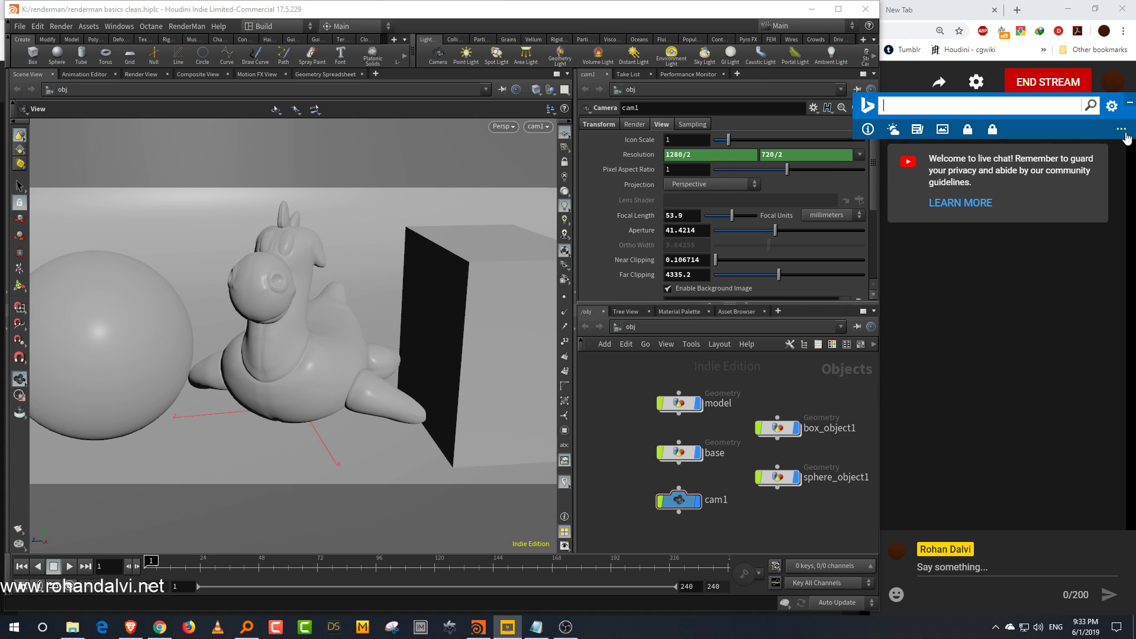
pyautogui.click(1130, 103)
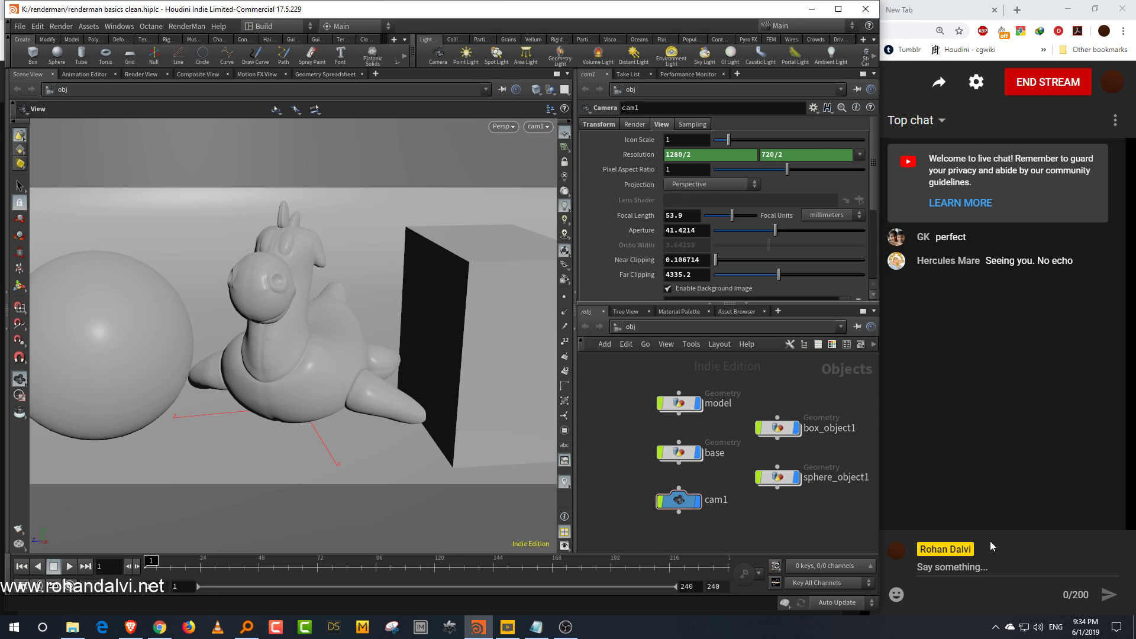
# Step: Switch between the stream dashboard and Houdini to read the incoming live chat messages
pyautogui.click(989, 565)
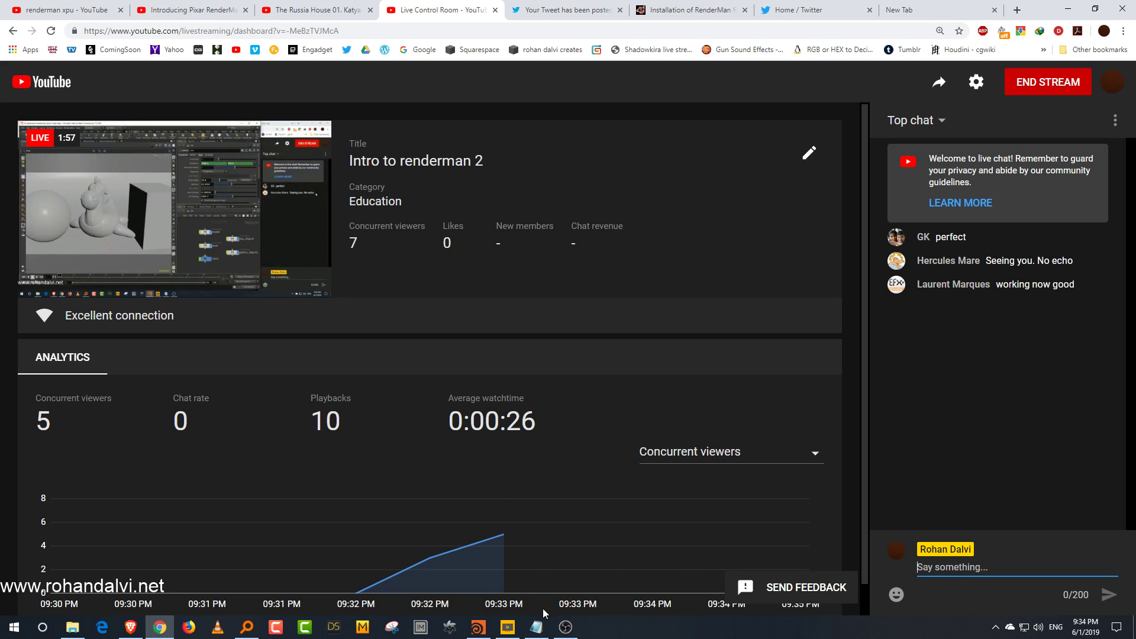
pyautogui.click(491, 626)
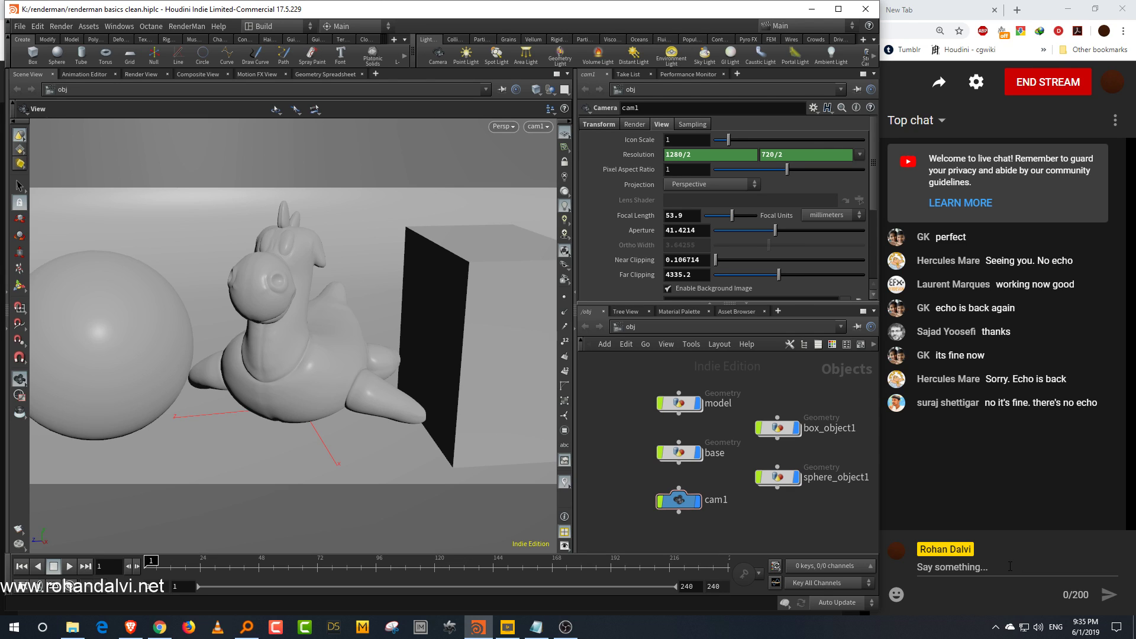
pyautogui.click(1010, 565)
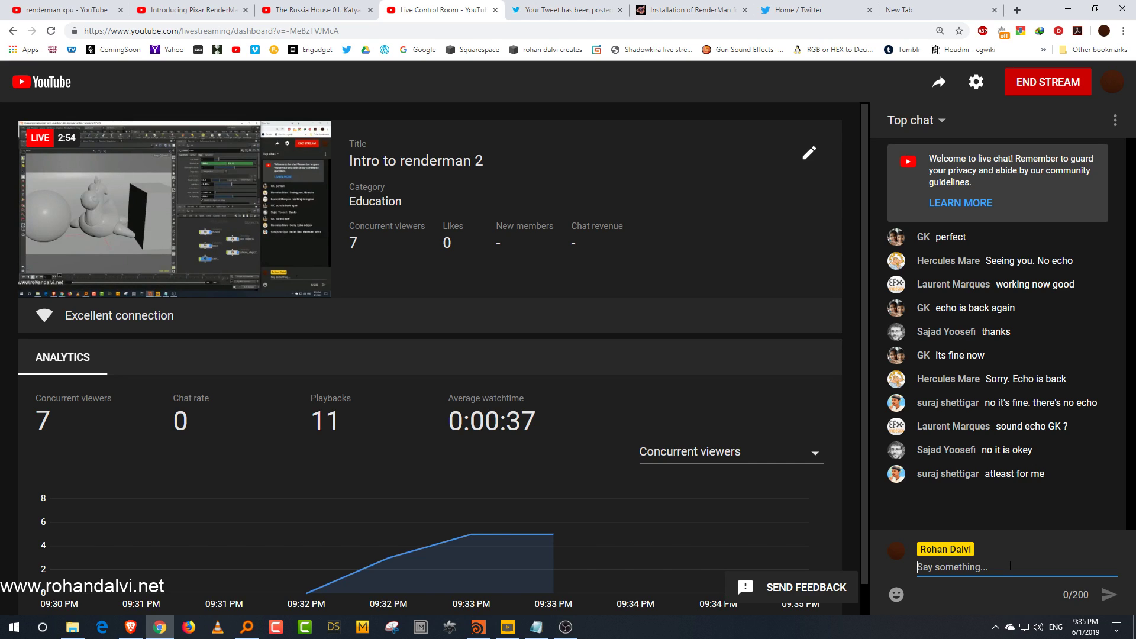
pyautogui.click(492, 622)
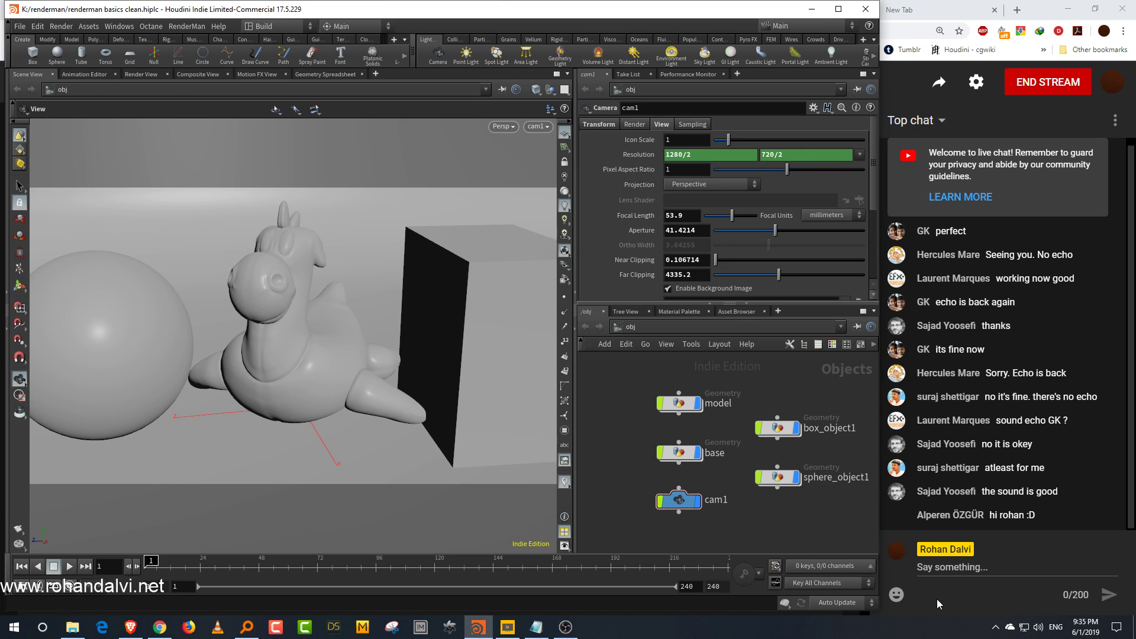
# Step: Post 'hi' in the live chat, then bring Houdini back to the front
pyautogui.click(980, 567)
pyautogui.write('hi')
pyautogui.press('Return')
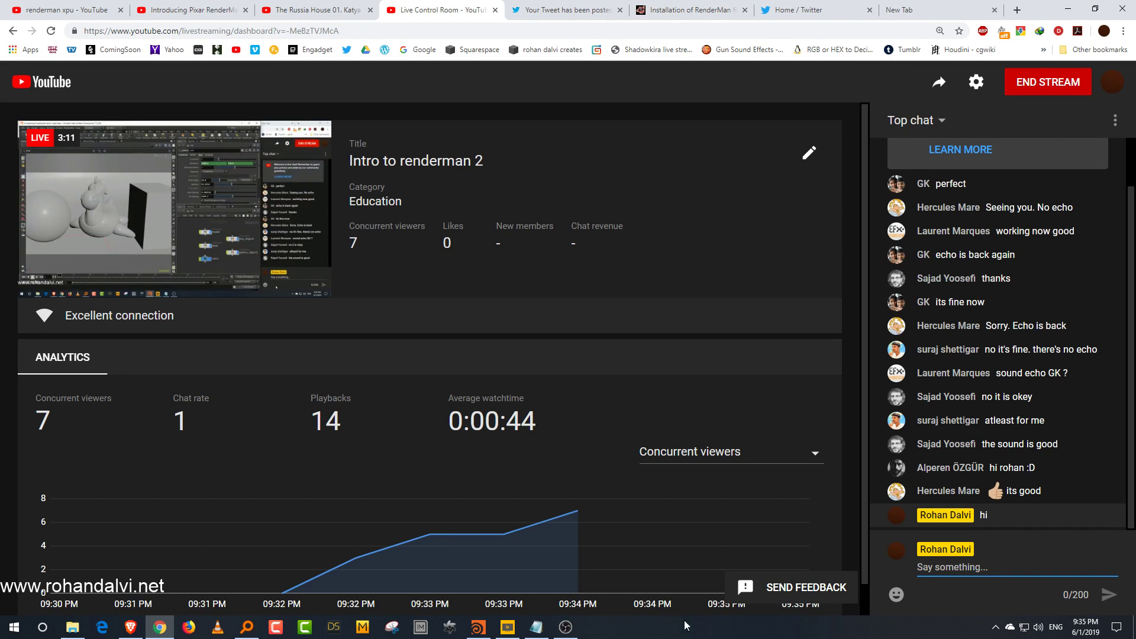
pyautogui.click(478, 627)
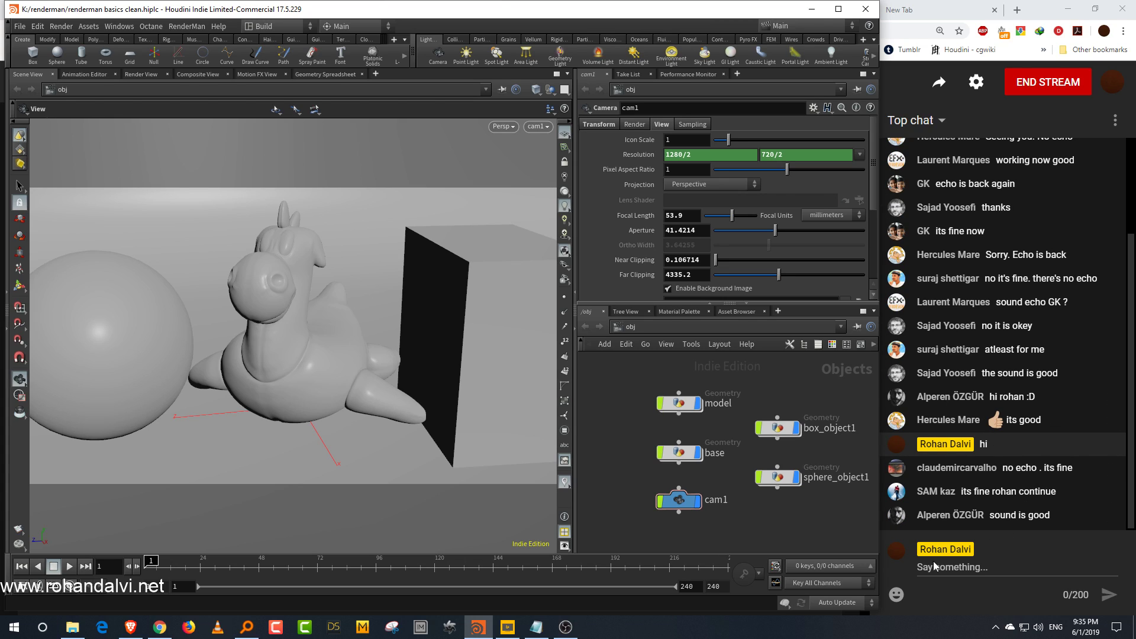
# Step: Resize the Houdini window and narrow the viewport pane to fit beside the live chat
pyautogui.moveTo(879, 611); pyautogui.dragTo(888, 616)
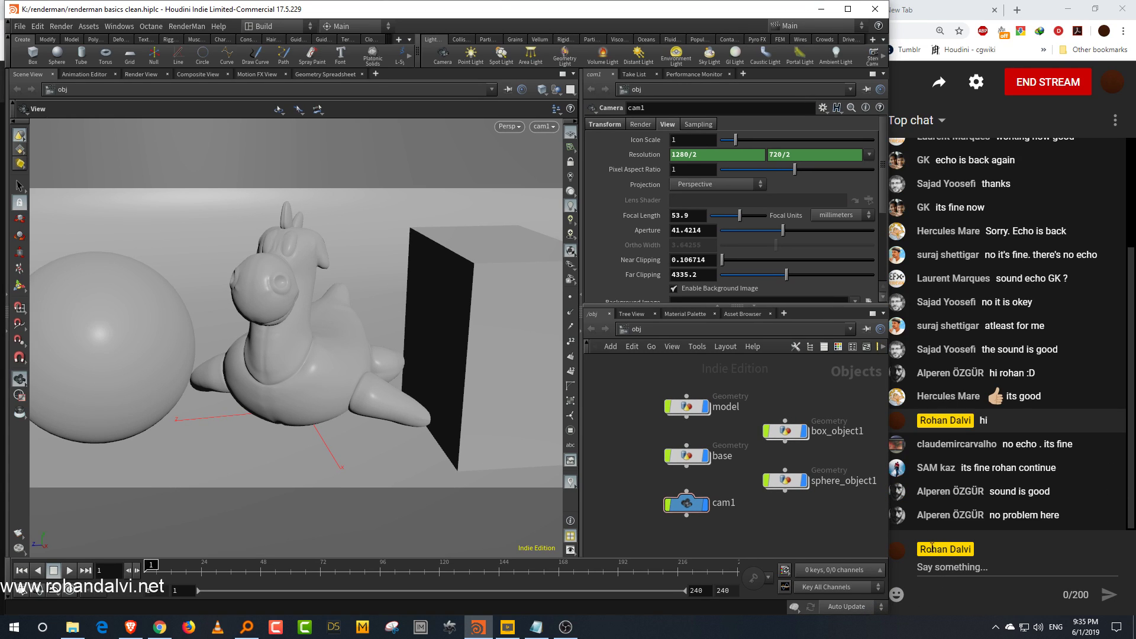
pyautogui.moveTo(580, 426); pyautogui.dragTo(506, 426)
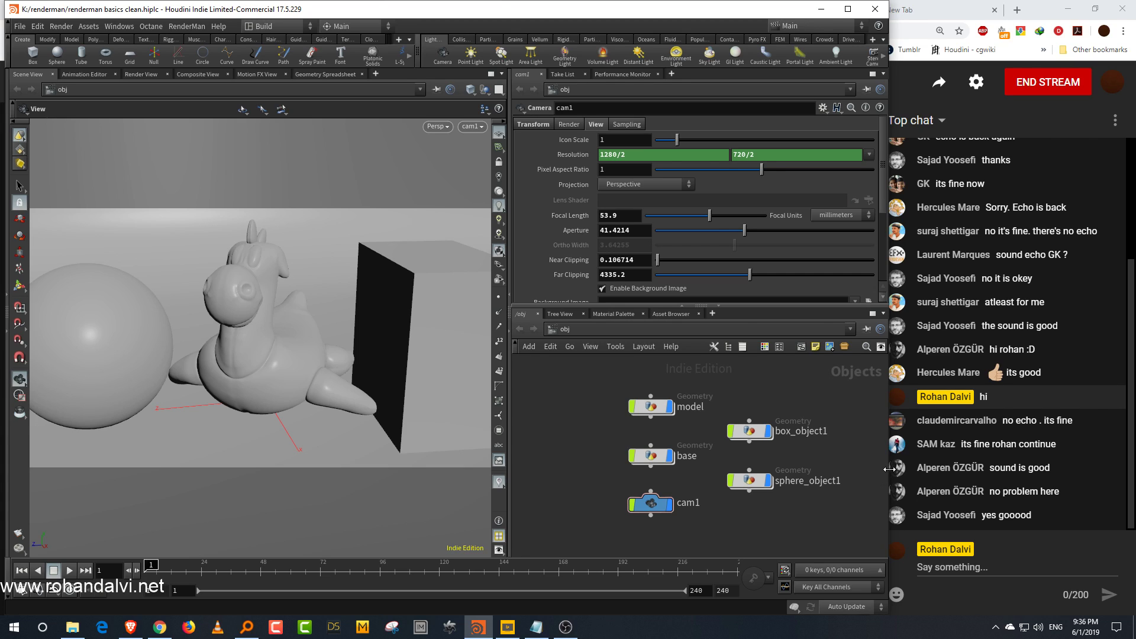
pyautogui.moveTo(890, 468); pyautogui.dragTo(876, 468)
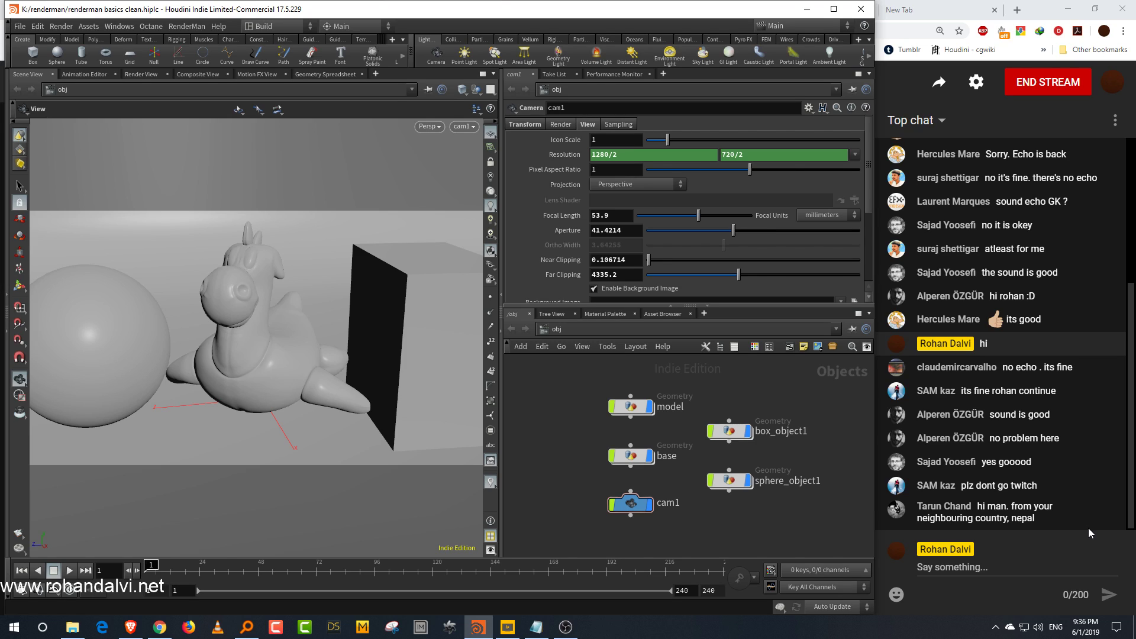
pyautogui.moveTo(1114, 464)
pyautogui.moveTo(501, 459); pyautogui.dragTo(490, 461)
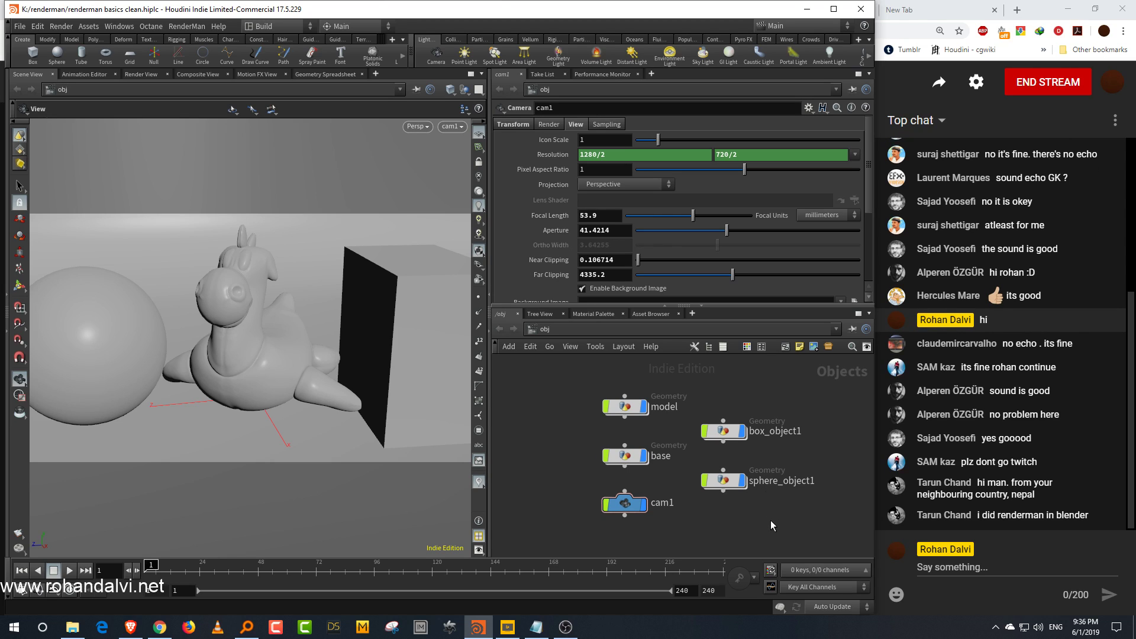
pyautogui.moveTo(760, 528); pyautogui.dragTo(762, 521, button='middle')
pyautogui.scroll(3, 742, 527)
pyautogui.scroll(-1, 757, 528)
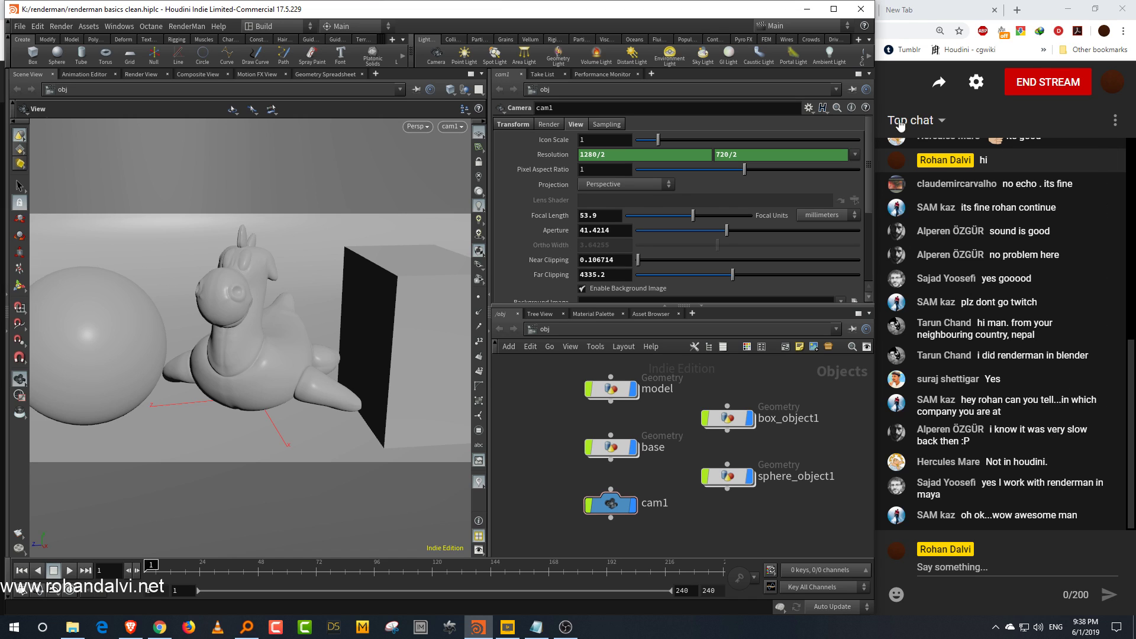
# Step: Open the rohan dalvi creates website in a new browser tab
pyautogui.click(807, 10)
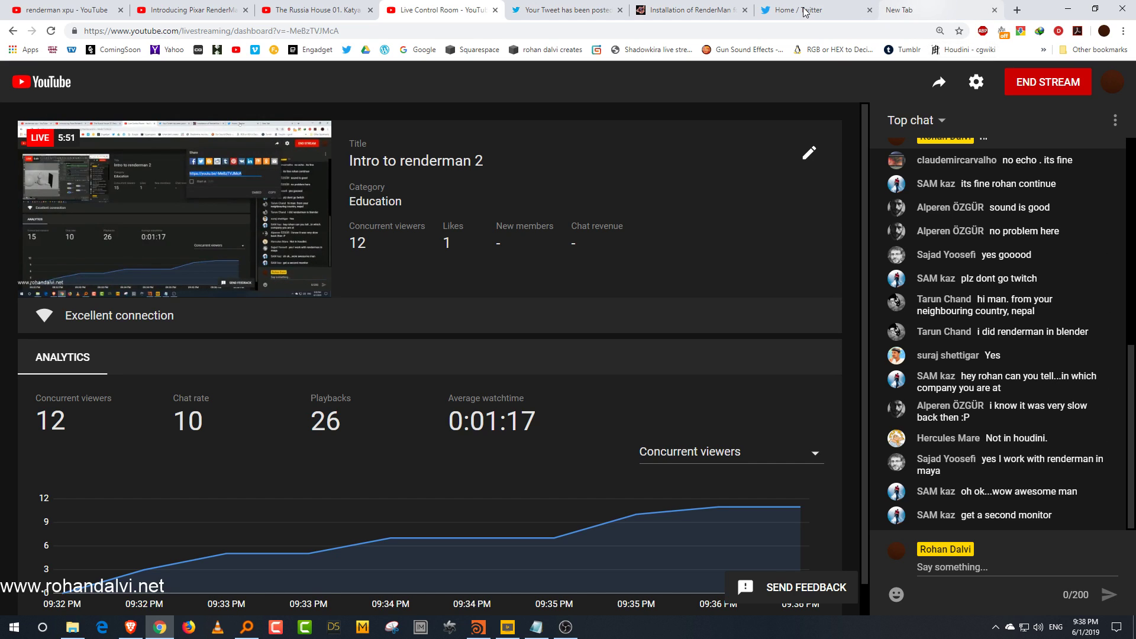
pyautogui.click(918, 10)
pyautogui.click(473, 50)
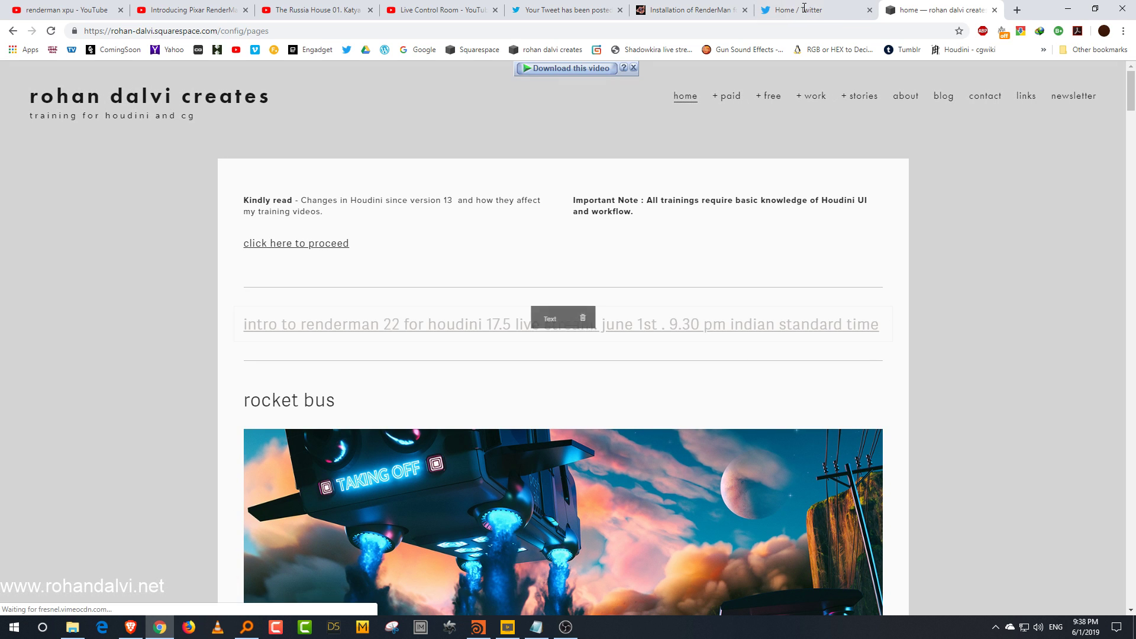
# Step: Open the link on the live-stream announcement heading to check which video it points to
pyautogui.click(616, 324)
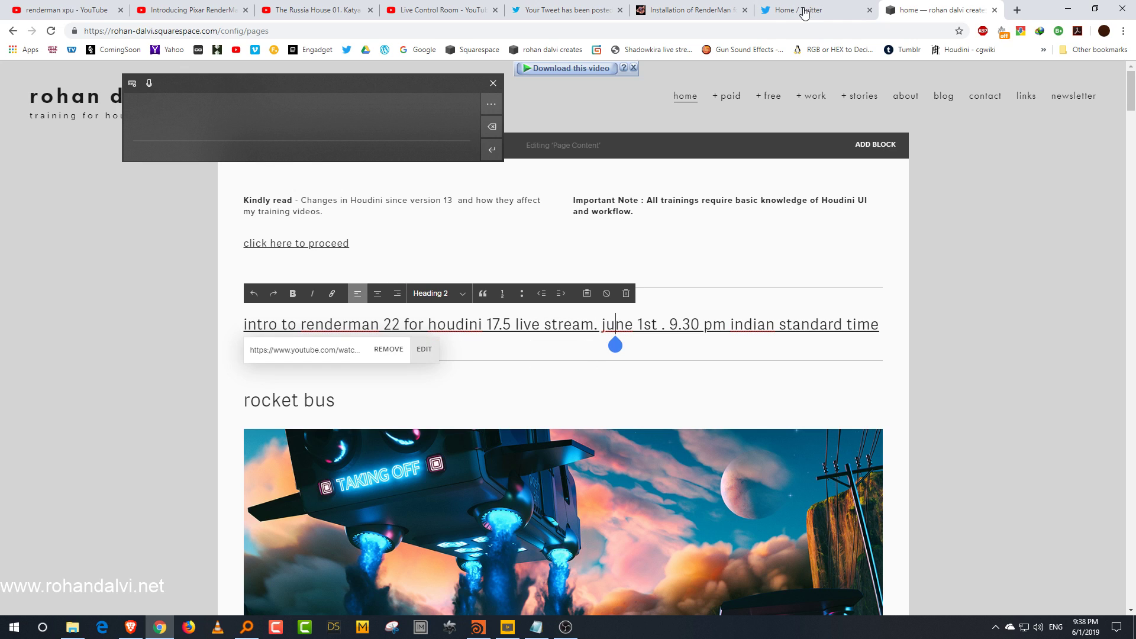
pyautogui.click(425, 349)
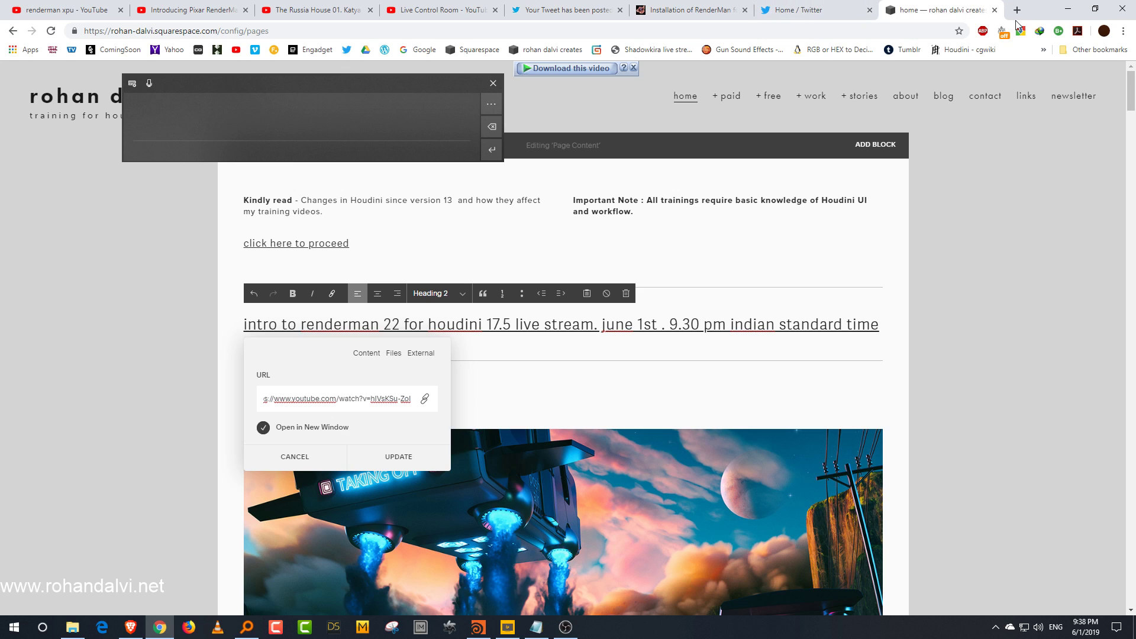
pyautogui.click(410, 401)
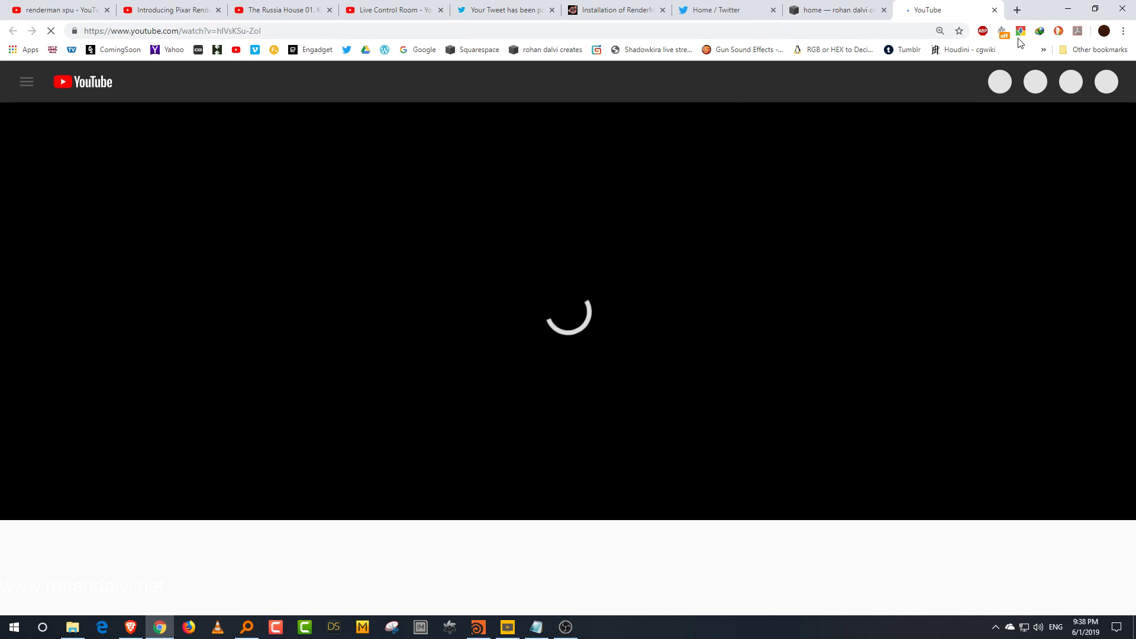
# Step: Replace the live-stream heading's link with the pasted stream URL, save the page and close the website tab
pyautogui.click(995, 9)
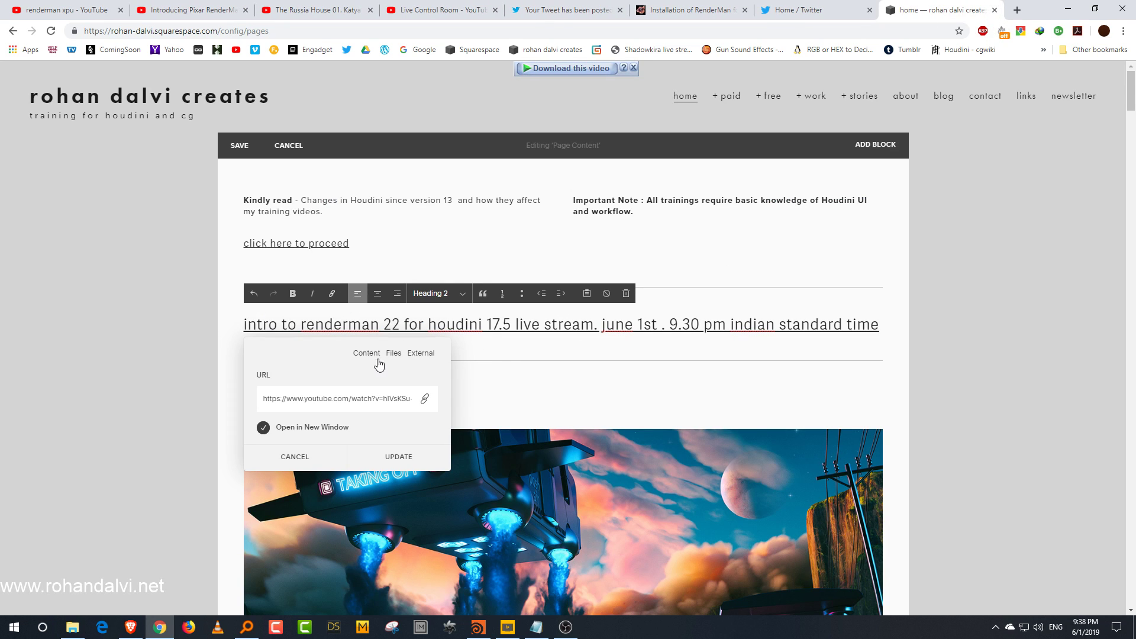
pyautogui.click(339, 401)
pyautogui.hotkey('ctrl', 'a')
pyautogui.press('BackSpace')
pyautogui.write('https://youtu.be/-MEBzTVJMcA')
pyautogui.click(398, 457)
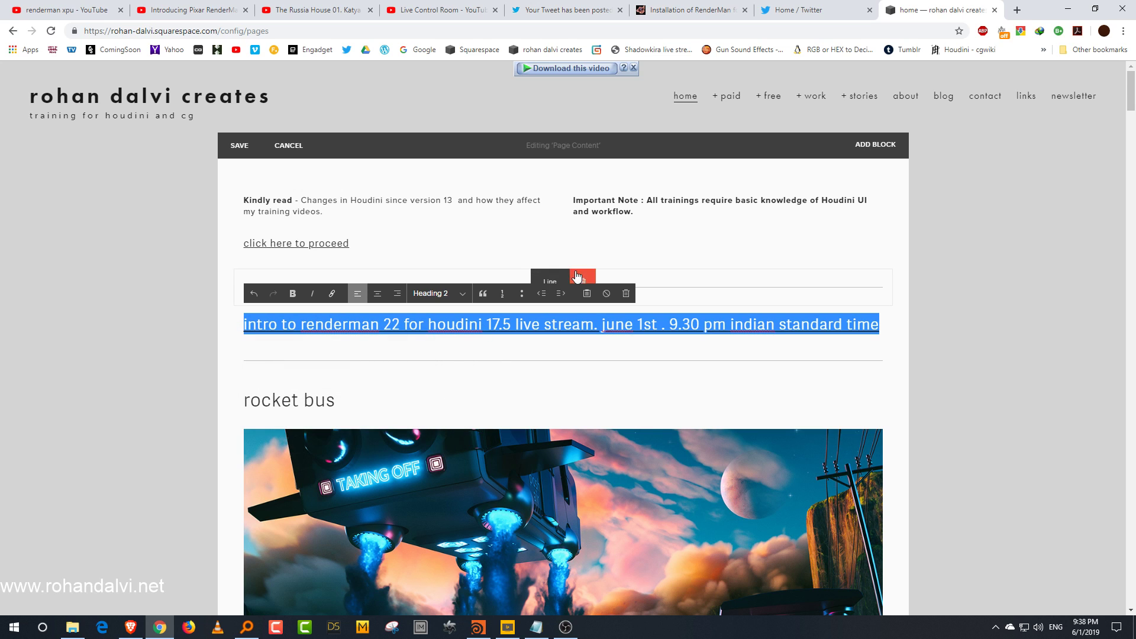
pyautogui.click(239, 145)
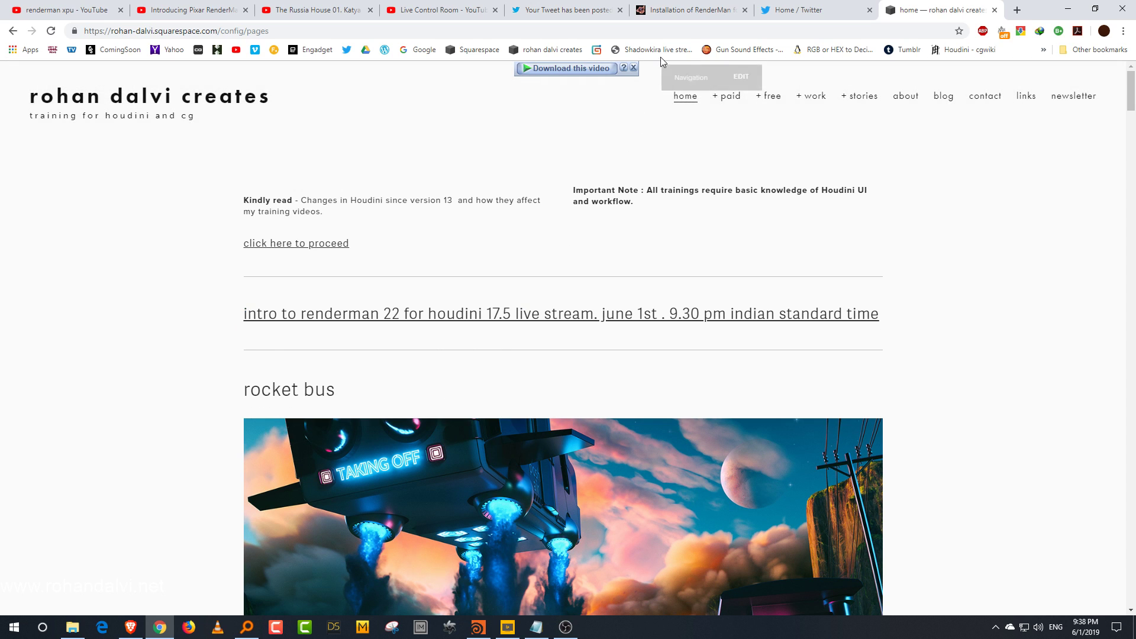
pyautogui.click(995, 10)
pyautogui.click(530, 9)
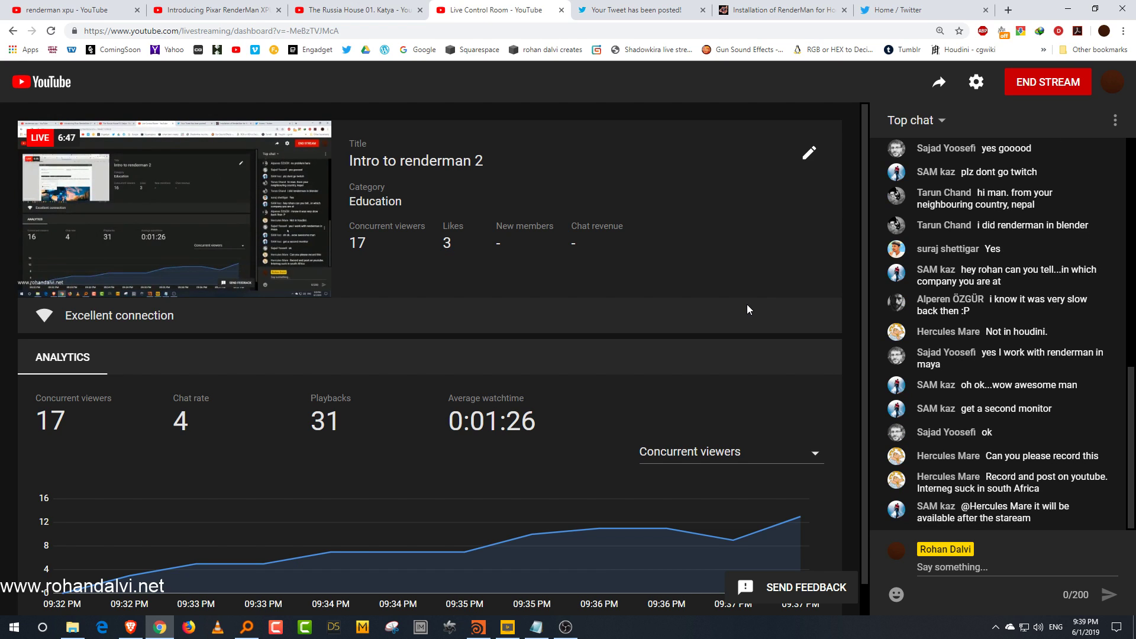
# Step: Bring Houdini forward, narrow its viewport pane and recentre the network view, then minimize Houdini
pyautogui.click(479, 626)
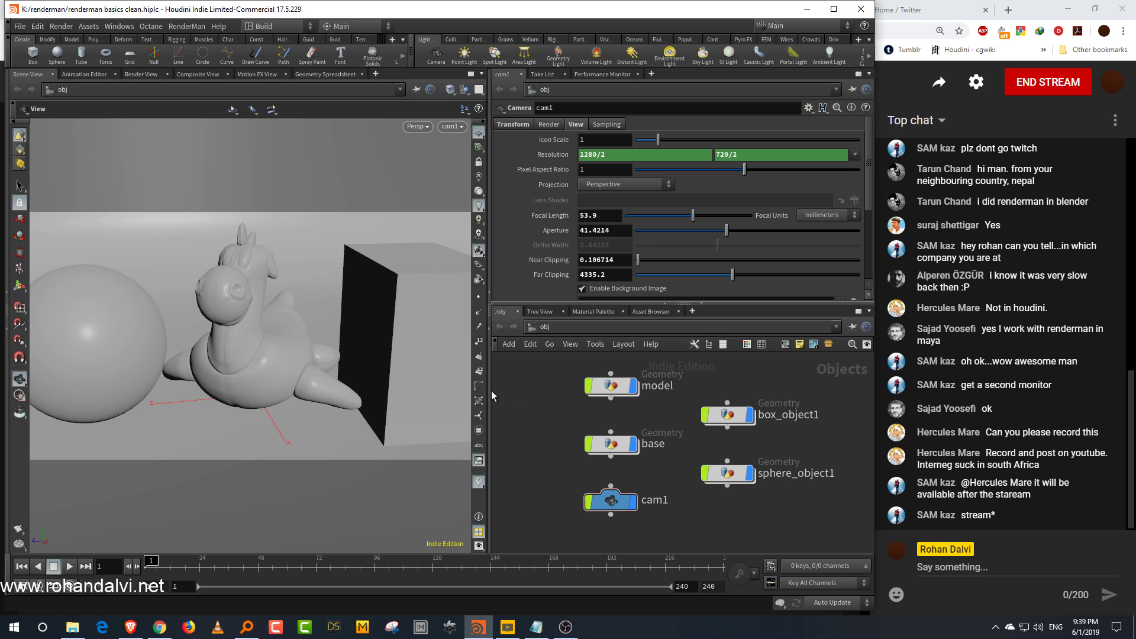
pyautogui.moveTo(490, 391); pyautogui.dragTo(468, 393)
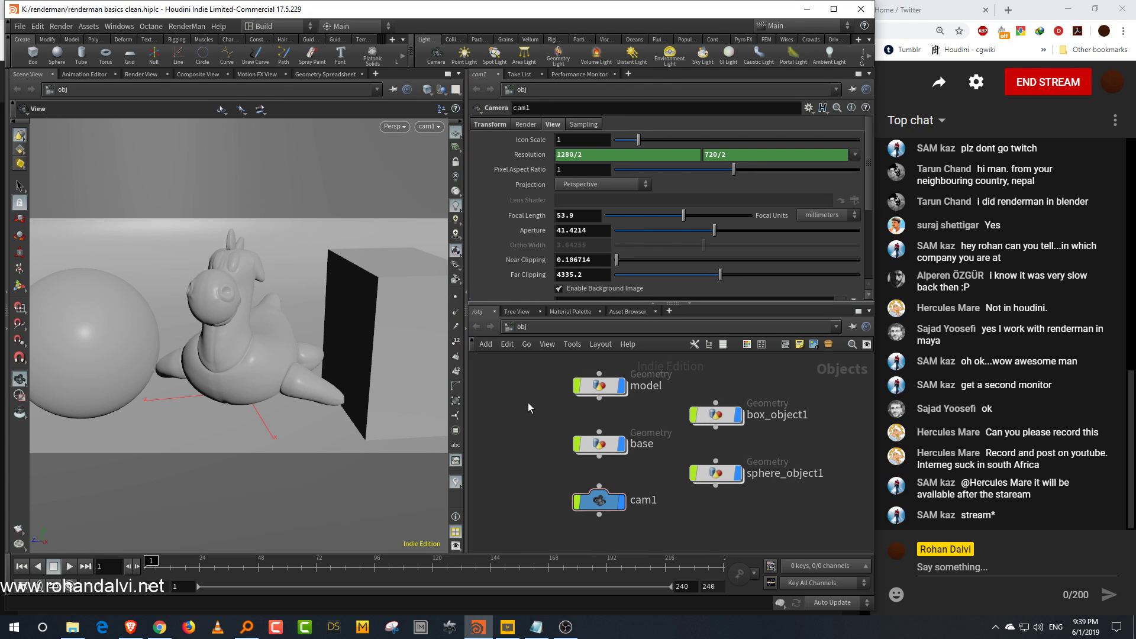
pyautogui.moveTo(822, 452); pyautogui.dragTo(805, 464, button='middle')
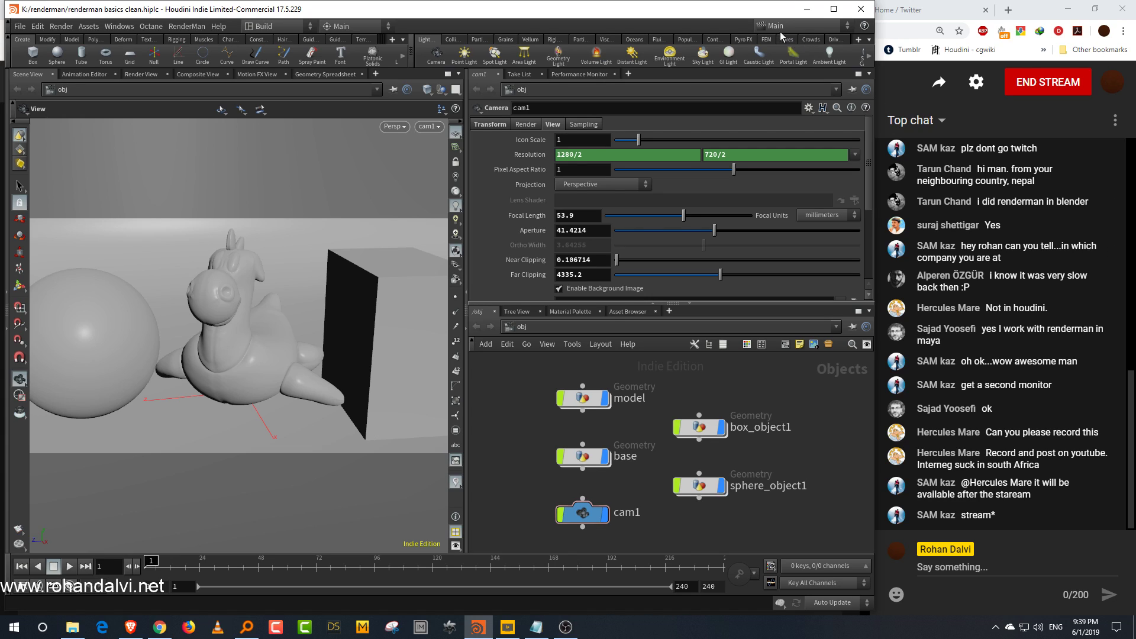
pyautogui.click(808, 13)
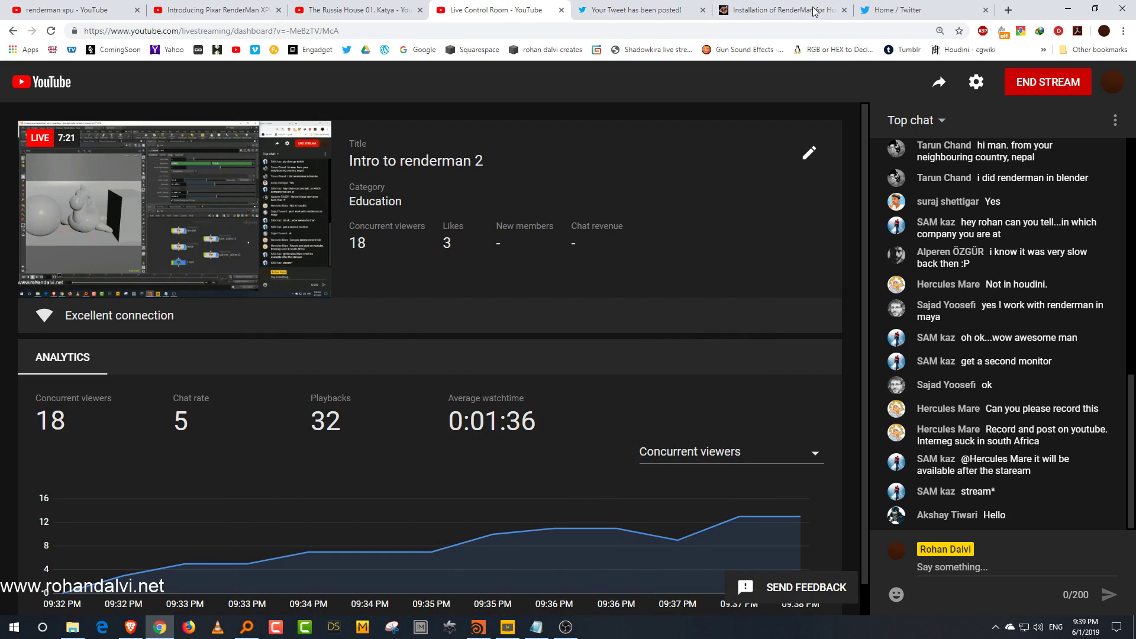
# Step: Open the RenderMan product page from the RenderMan for Houdini installation docs in a new tab
pyautogui.click(816, 11)
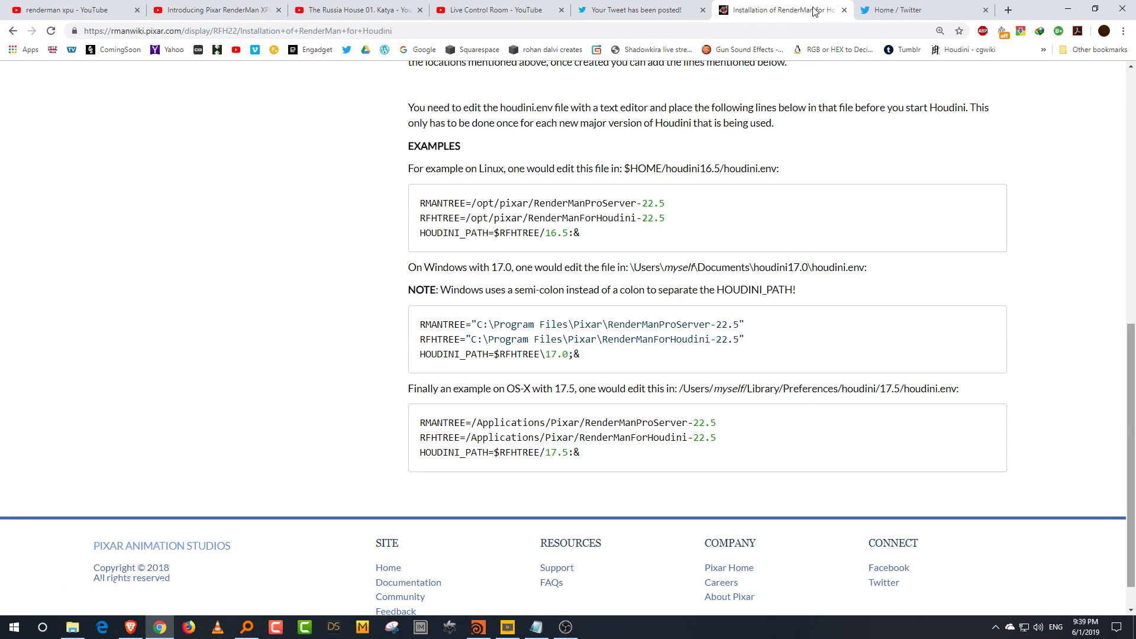
pyautogui.press('Home')
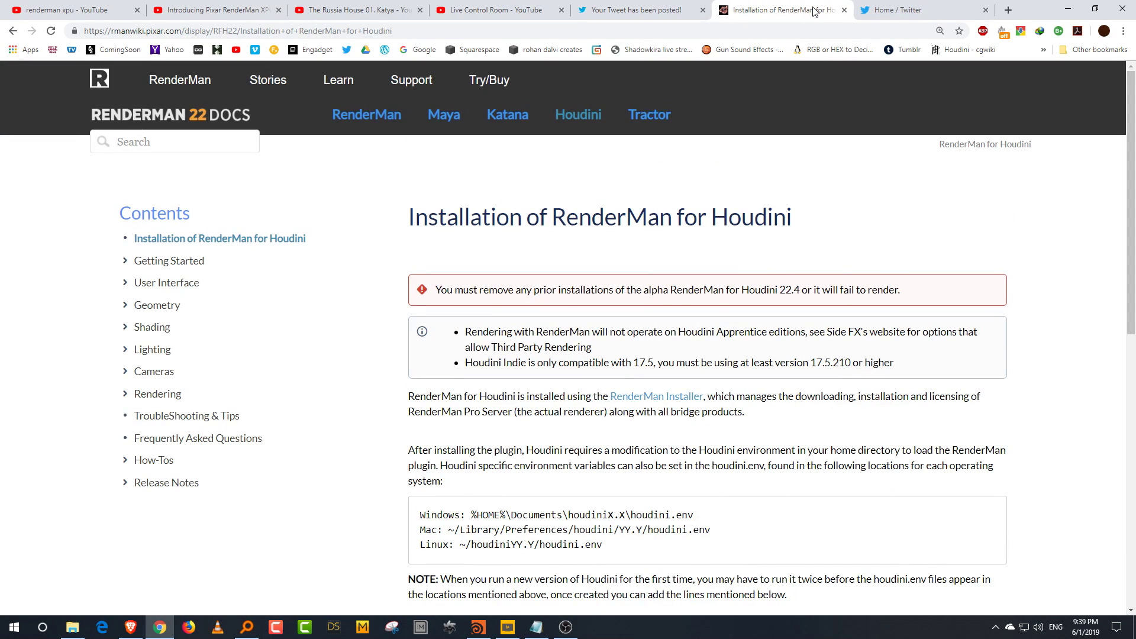
pyautogui.rightClick(195, 79)
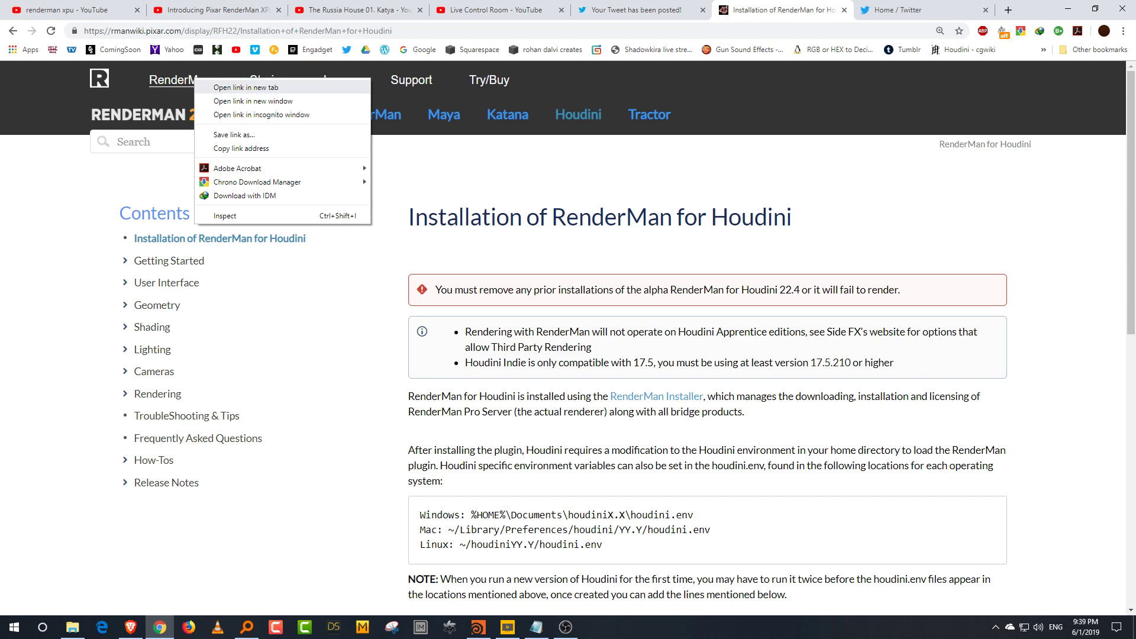
pyautogui.click(236, 87)
pyautogui.click(815, 10)
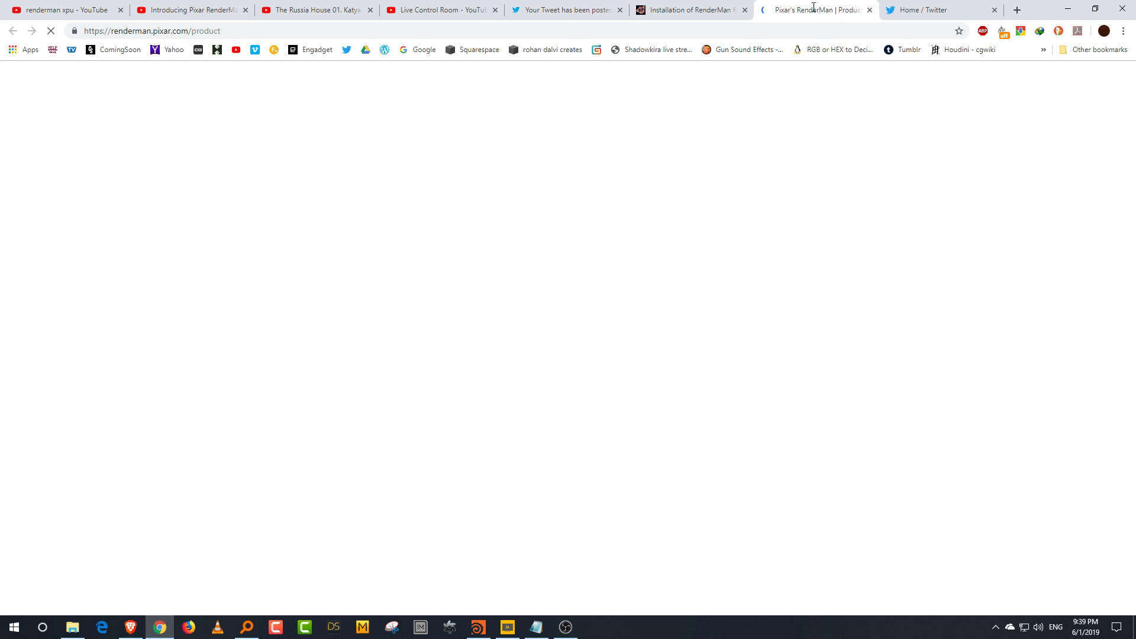
# Step: Review the houdini.env setup examples on the RenderMan for Houdini installation page
pyautogui.hotkey('ctrl', 'shift', 'Tab')
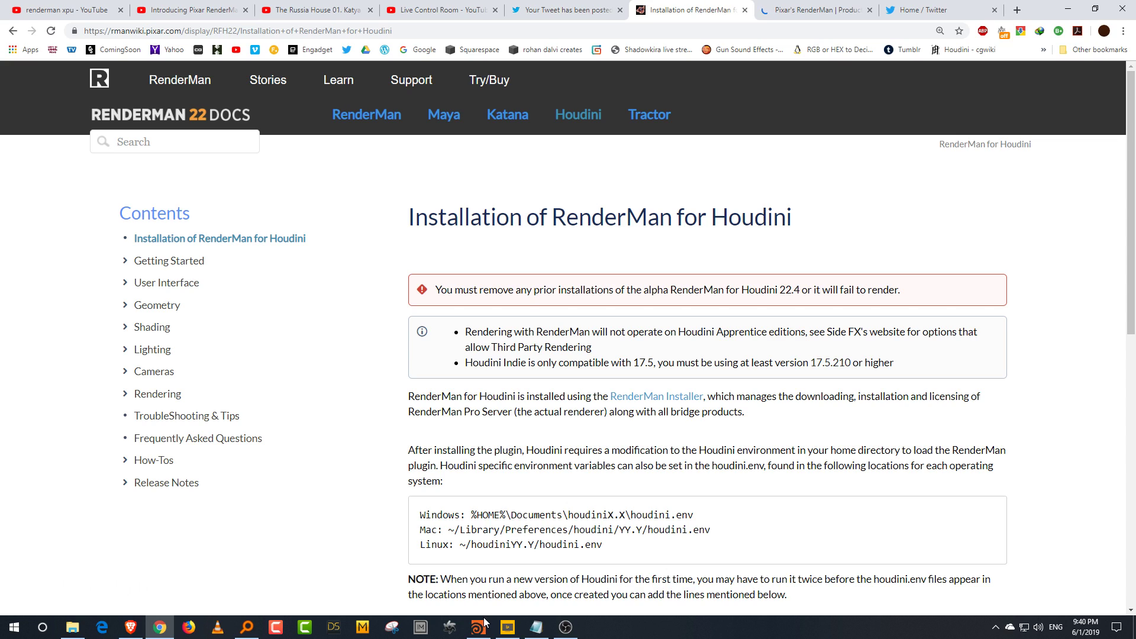
pyautogui.hotkey('ctrl', 'Tab')
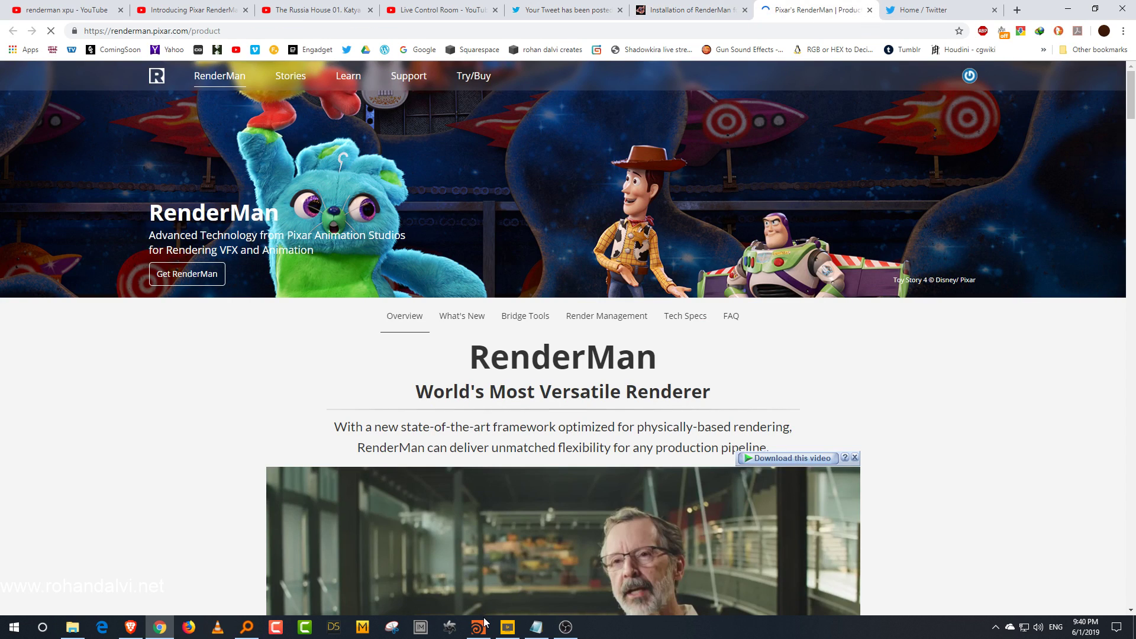
pyautogui.hotkey('ctrl', 'shift', 'Tab')
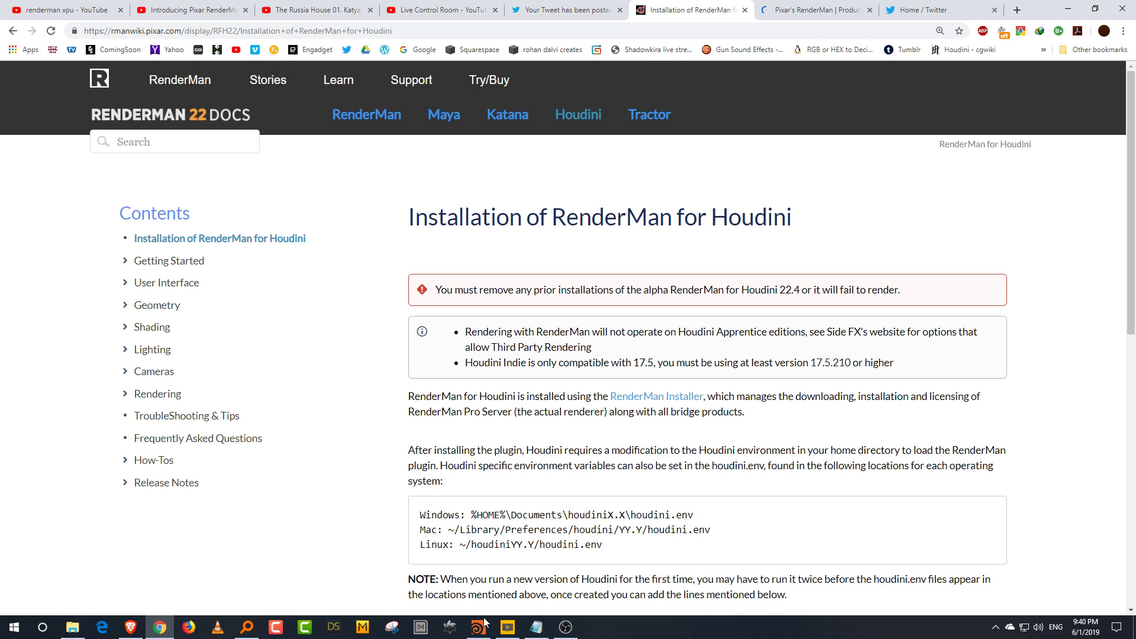
pyautogui.scroll(-7, 708, 338)
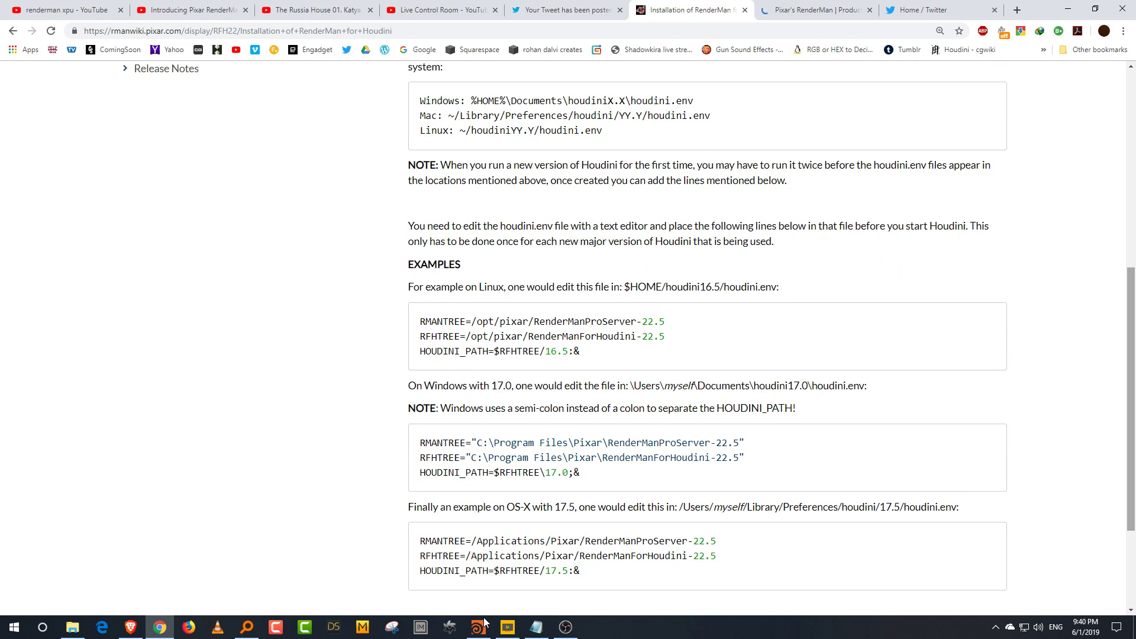
pyautogui.moveTo(1131, 400)
pyautogui.mouseDown()
pyautogui.moveTo(1132, 426)
pyautogui.moveTo(1131, 401)
pyautogui.mouseUp()
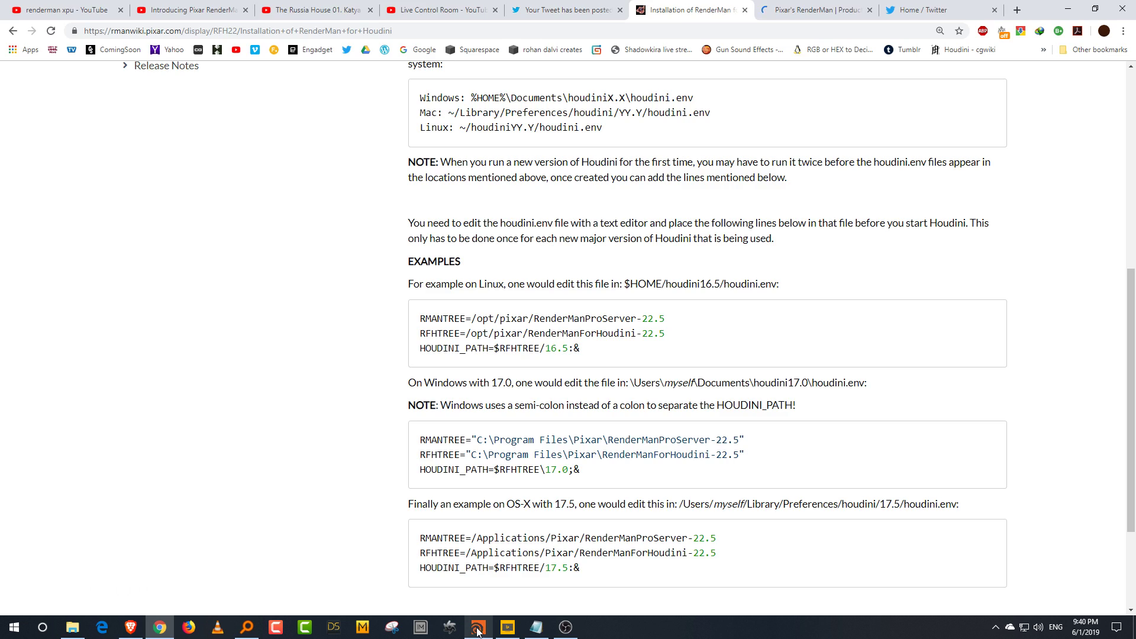
pyautogui.click(481, 628)
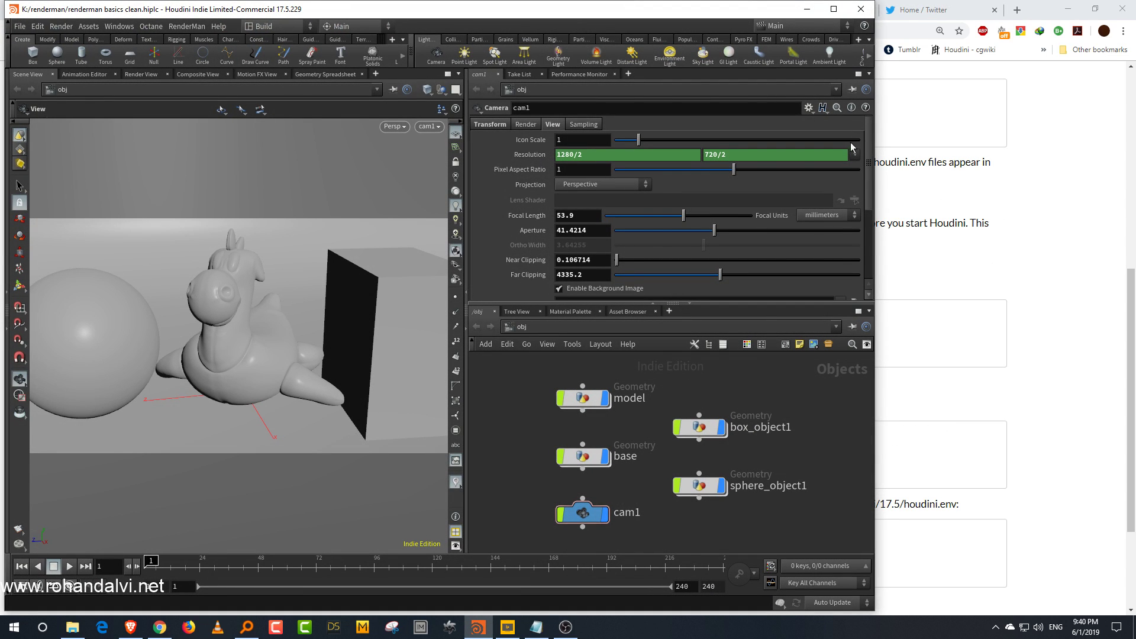
pyautogui.click(1061, 137)
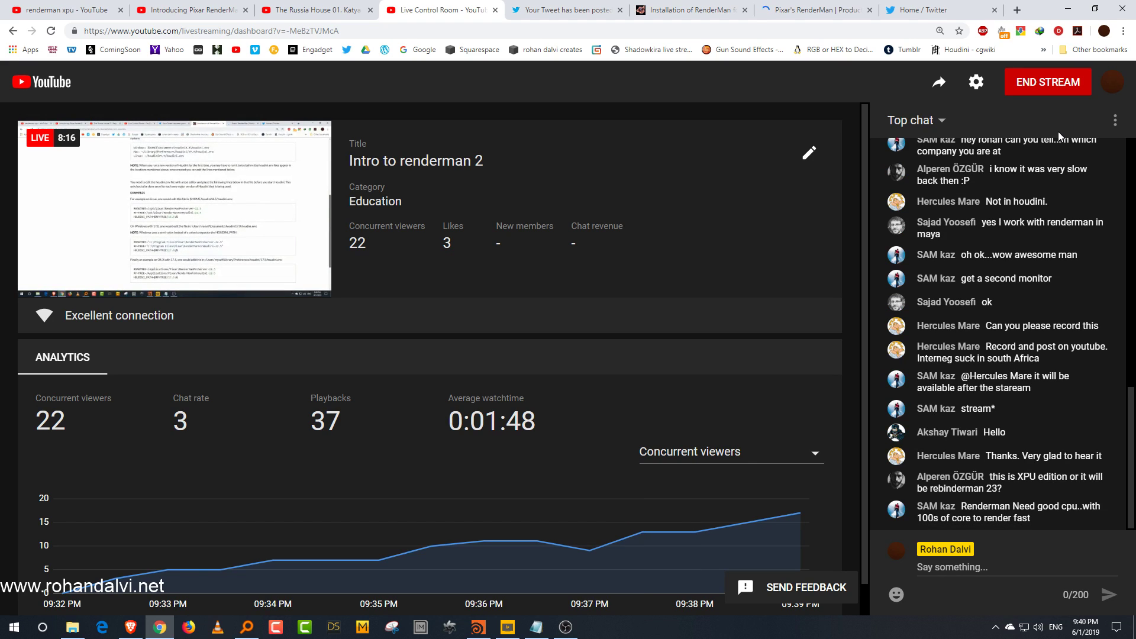
pyautogui.click(479, 628)
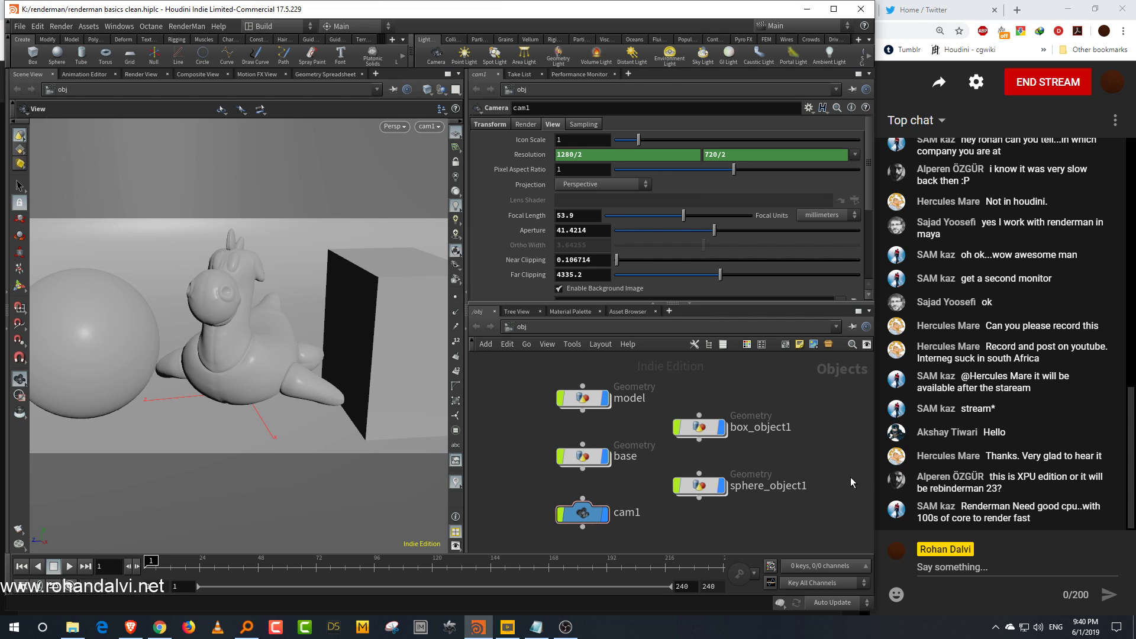
pyautogui.click(919, 20)
pyautogui.click(928, 5)
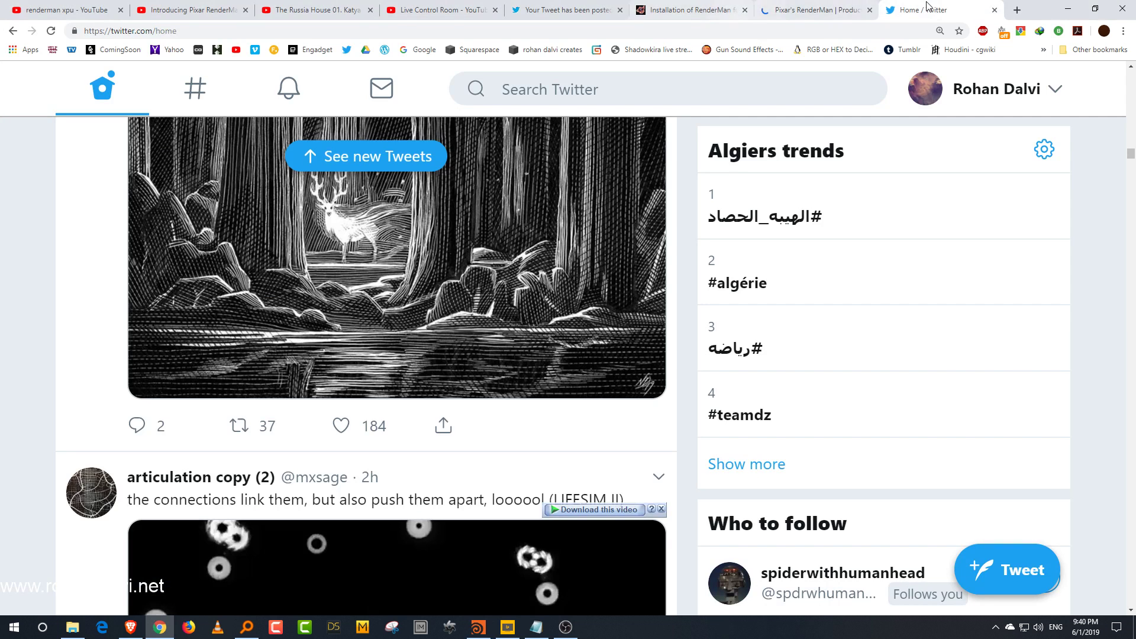
# Step: Open the houdini.env file from Documents\houdini17.5 in Notepad and enlarge its window
pyautogui.click(247, 628)
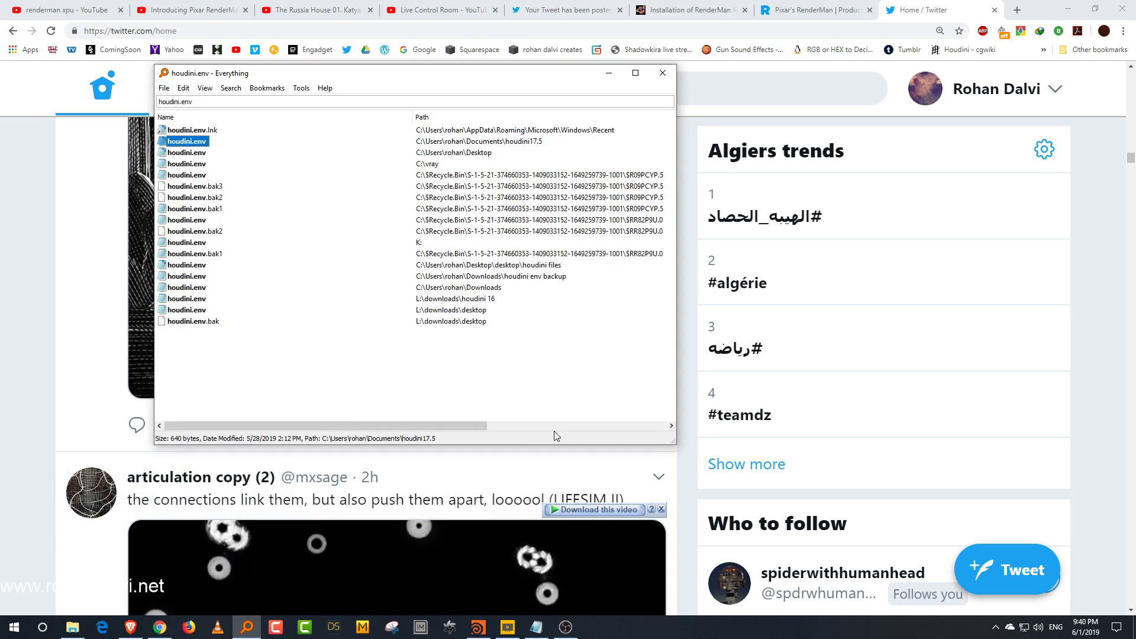
pyautogui.doubleClick(195, 142)
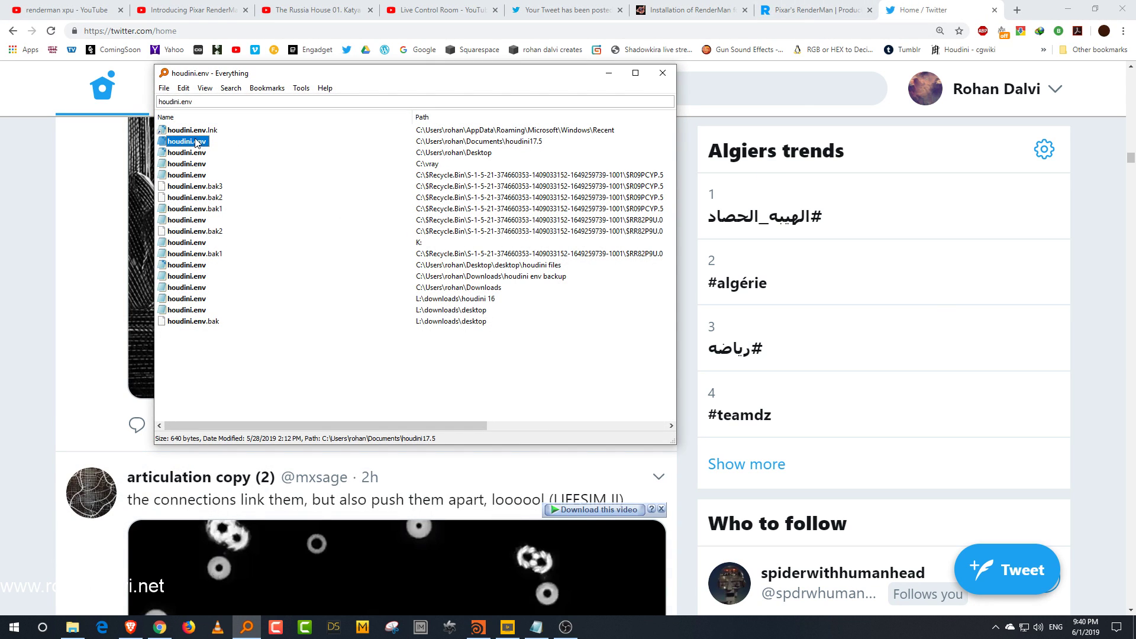
pyautogui.moveTo(616, 77); pyautogui.dragTo(550, 23)
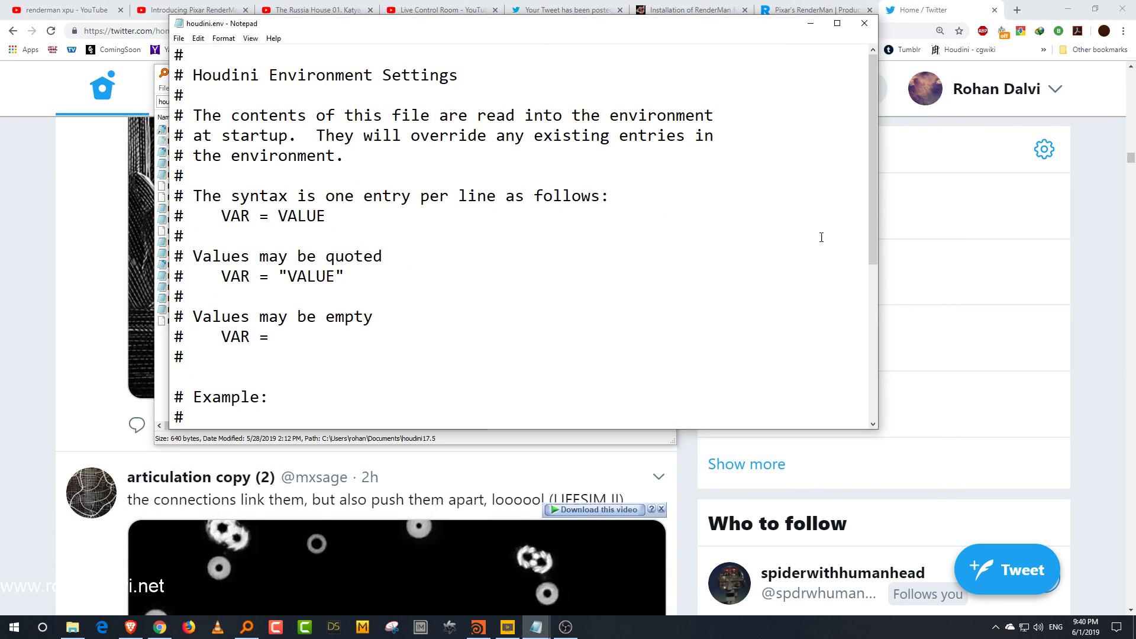
pyautogui.moveTo(877, 428); pyautogui.dragTo(904, 591)
pyautogui.moveTo(901, 472); pyautogui.dragTo(904, 533)
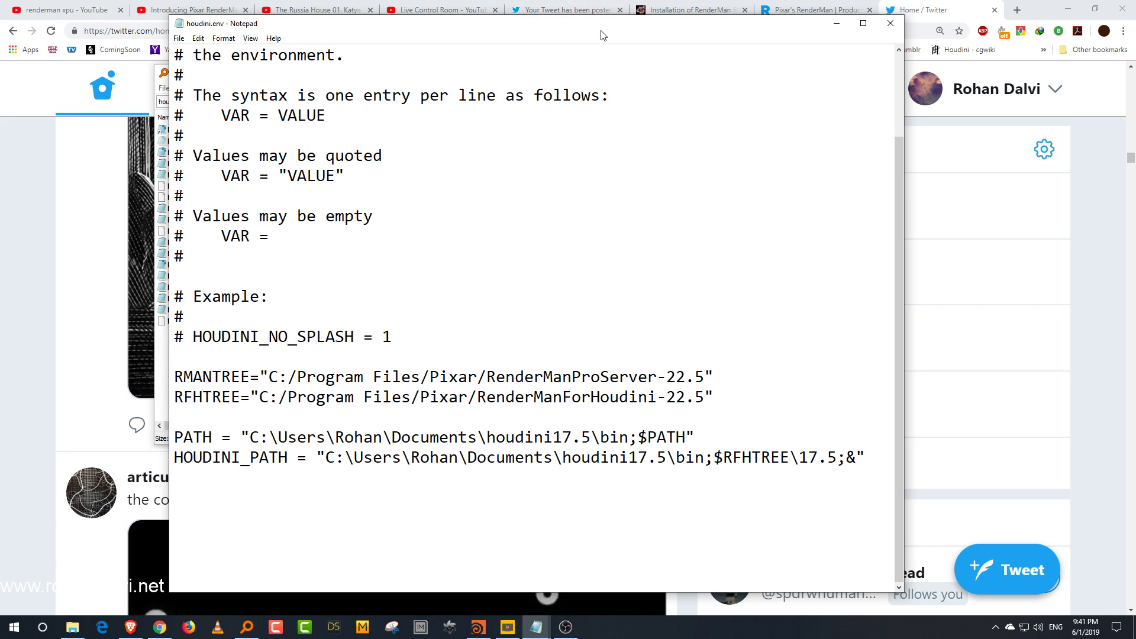
# Step: Select the Windows houdini.env example on the installation page to compare it with the open file
pyautogui.click(689, 10)
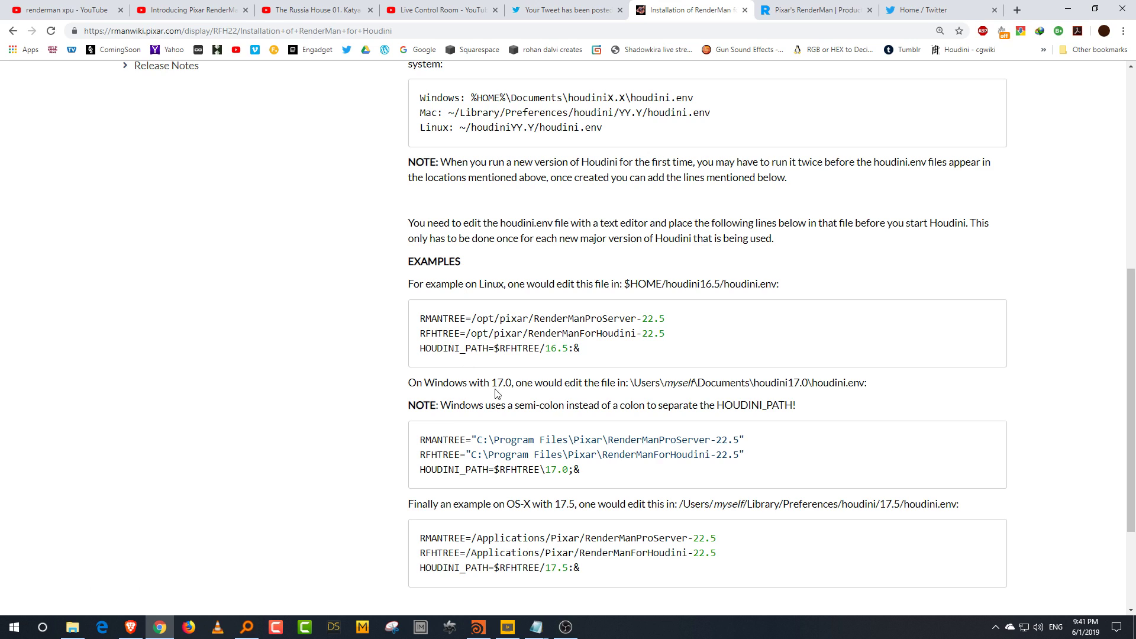
pyautogui.scroll(-2, 496, 395)
pyautogui.moveTo(420, 322); pyautogui.dragTo(607, 354)
pyautogui.click(607, 354)
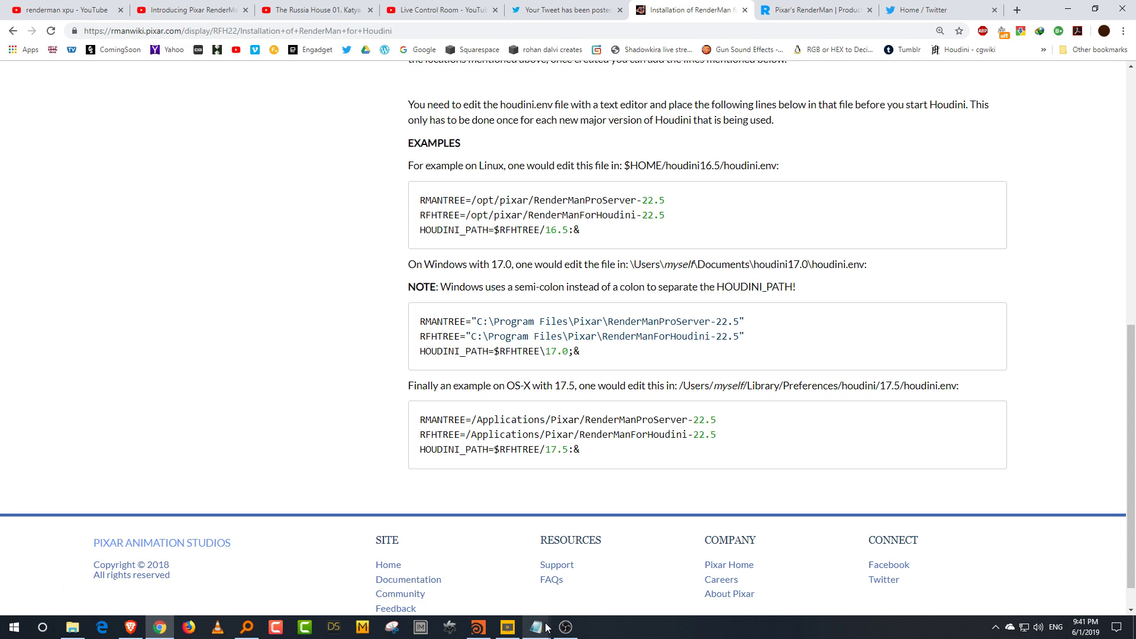
pyautogui.moveTo(536, 626)
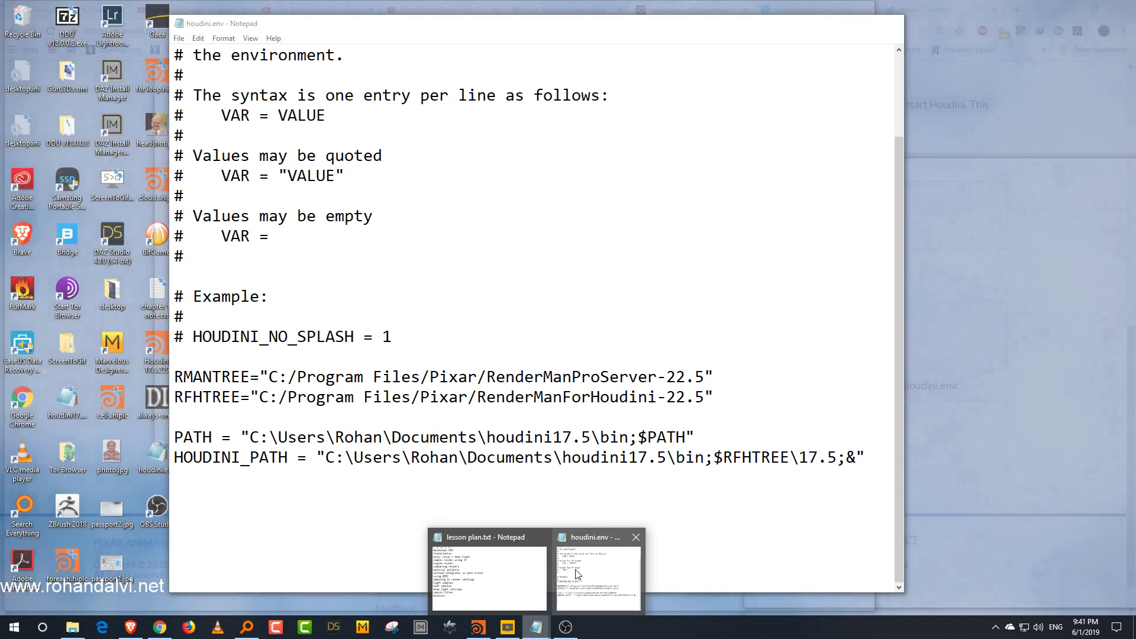
pyautogui.click(562, 570)
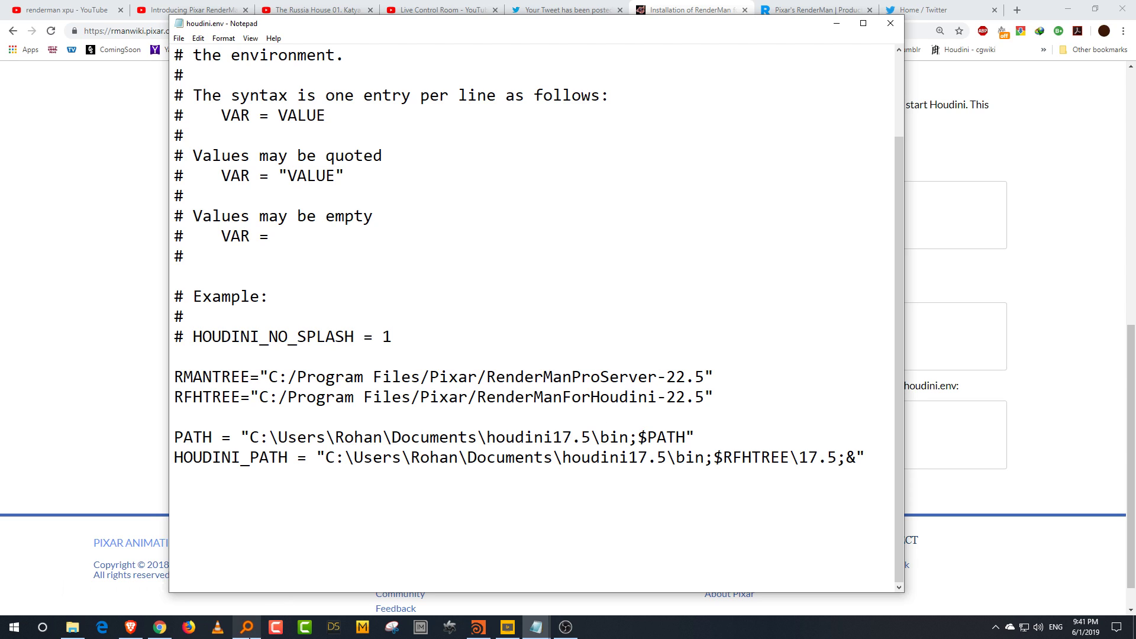
# Step: Open the houdini.env file on the Desktop in Notepad, maximize it and scroll through its entries
pyautogui.click(247, 627)
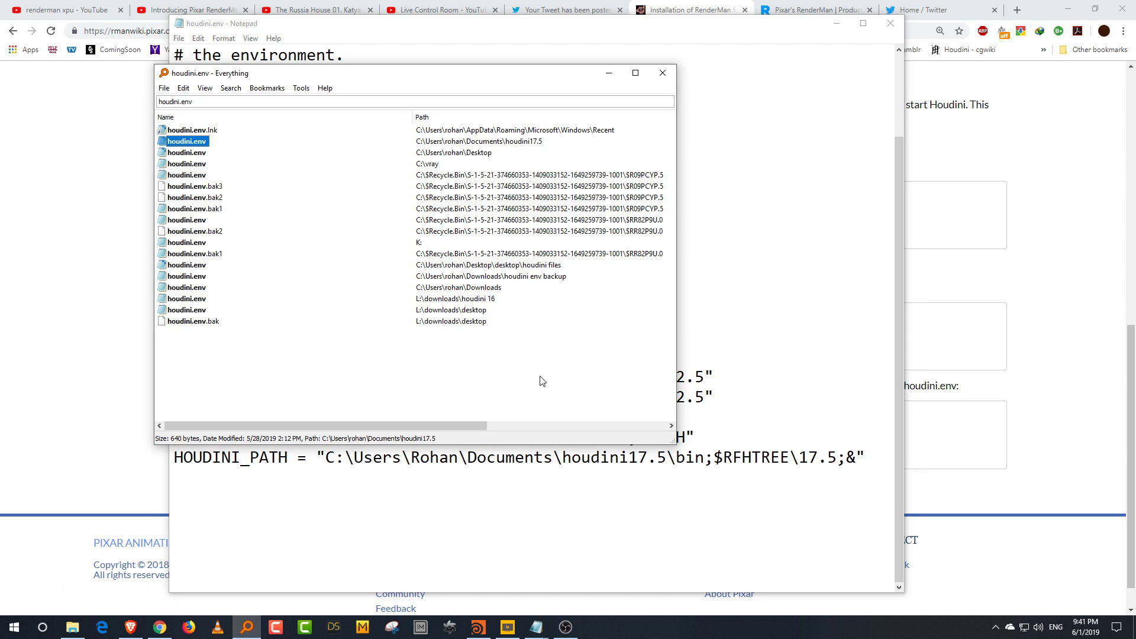
pyautogui.doubleClick(200, 154)
pyautogui.click(904, 77)
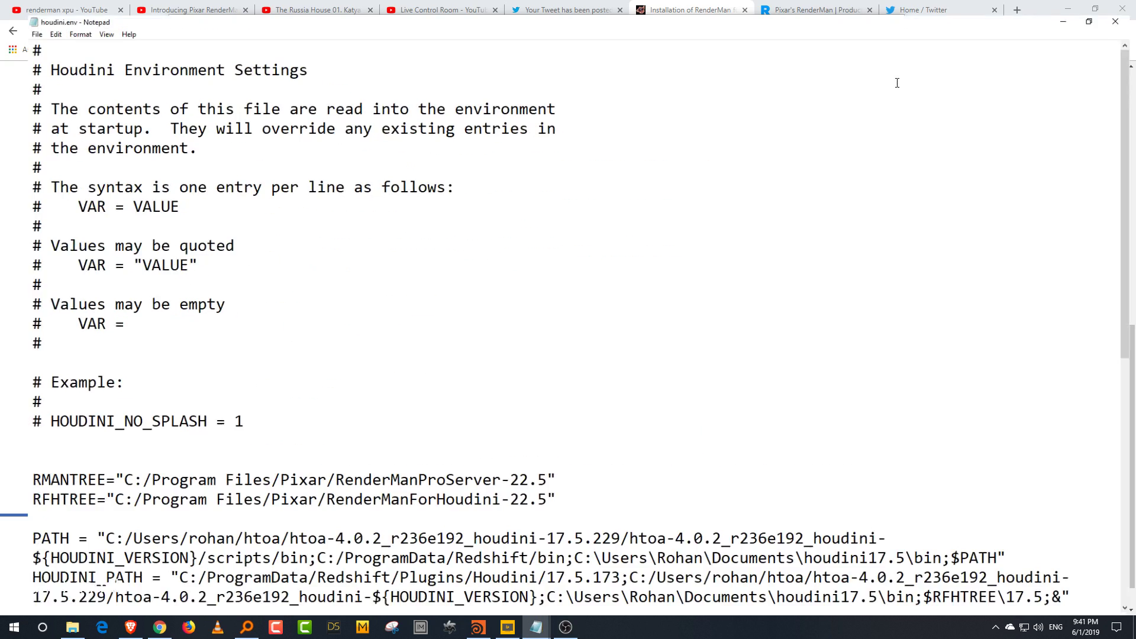
pyautogui.scroll(-8, 700, 257)
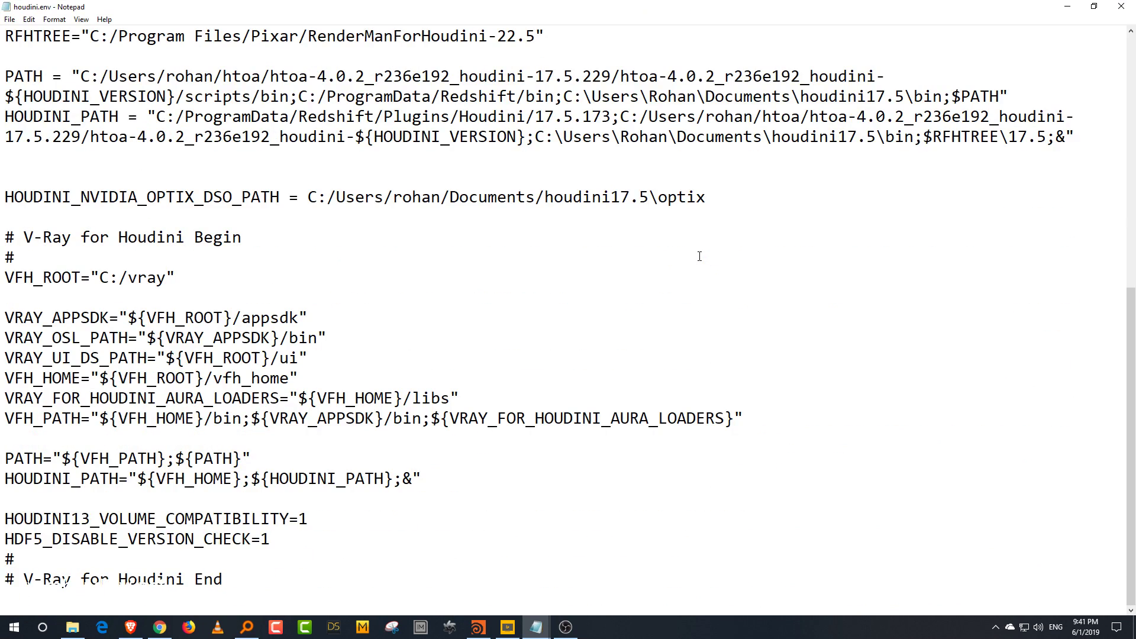
pyautogui.scroll(2, 700, 257)
pyautogui.scroll(-1, 699, 256)
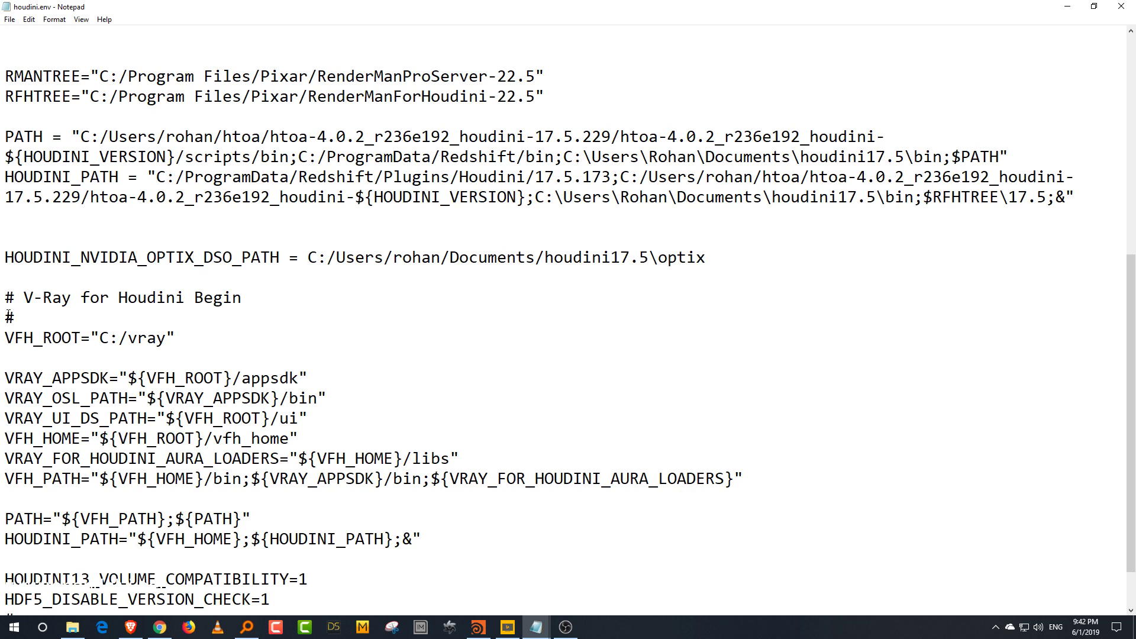
# Step: Highlight the V-Ray section and the HOUDINI_PATH entry in the Desktop houdini.env to point them out
pyautogui.moveTo(6, 303); pyautogui.dragTo(403, 600)
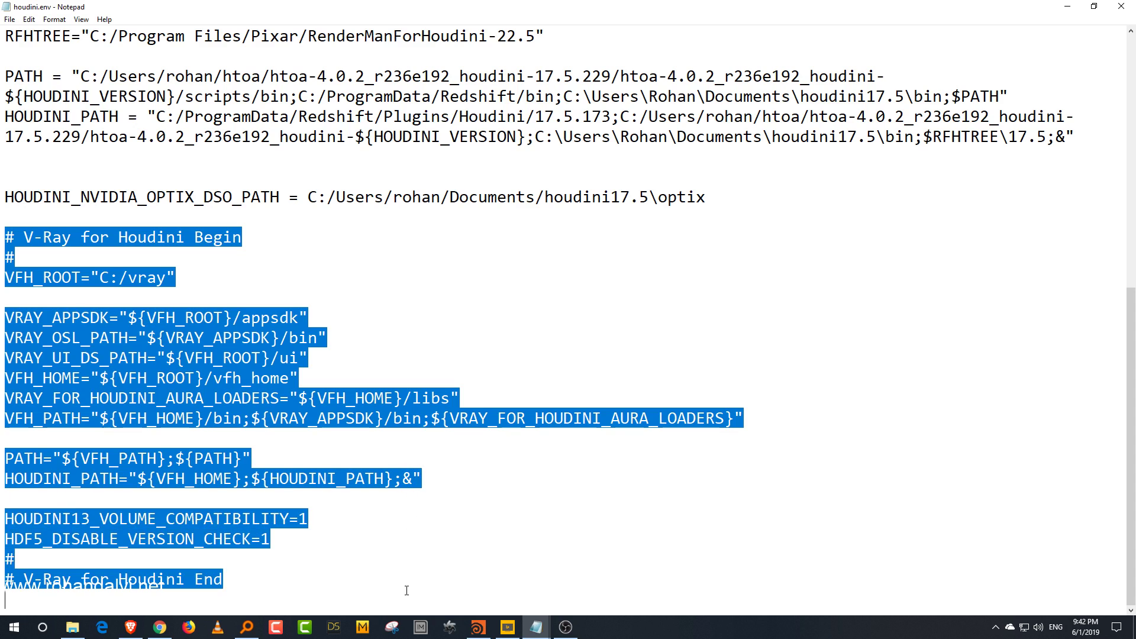
pyautogui.click(402, 559)
pyautogui.moveTo(246, 580); pyautogui.dragTo(14, 237)
pyautogui.click(277, 302)
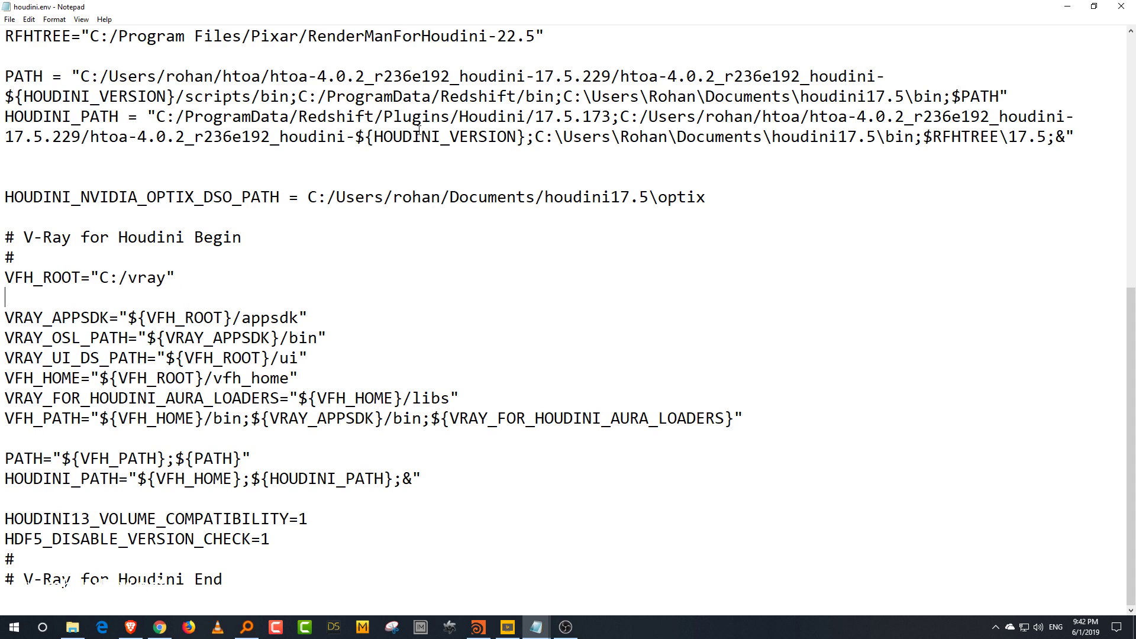
pyautogui.moveTo(463, 116); pyautogui.dragTo(375, 137)
pyautogui.click(246, 238)
pyautogui.moveTo(5, 237); pyautogui.dragTo(343, 578)
pyautogui.click(374, 559)
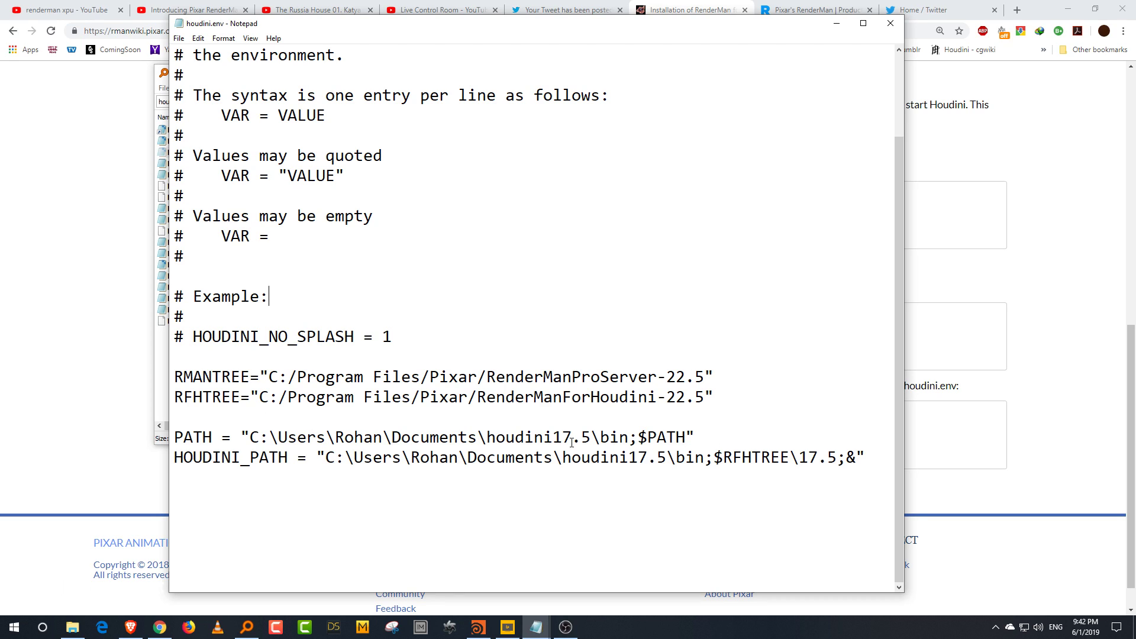
# Step: Highlight the PATH line, the RMANTREE and RFHTREE lines, and the $RFHTREE\17.5; part of HOUDINI_PATH to point them out
pyautogui.moveTo(330, 457); pyautogui.dragTo(724, 458)
pyautogui.moveTo(175, 377); pyautogui.dragTo(695, 398)
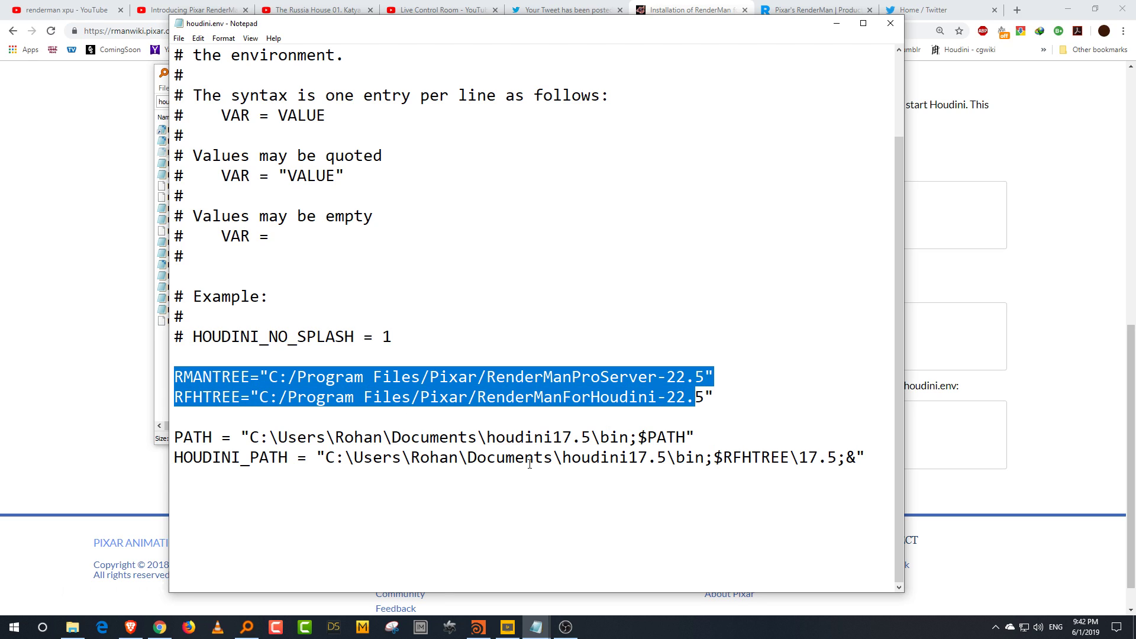
pyautogui.moveTo(715, 458); pyautogui.dragTo(846, 465)
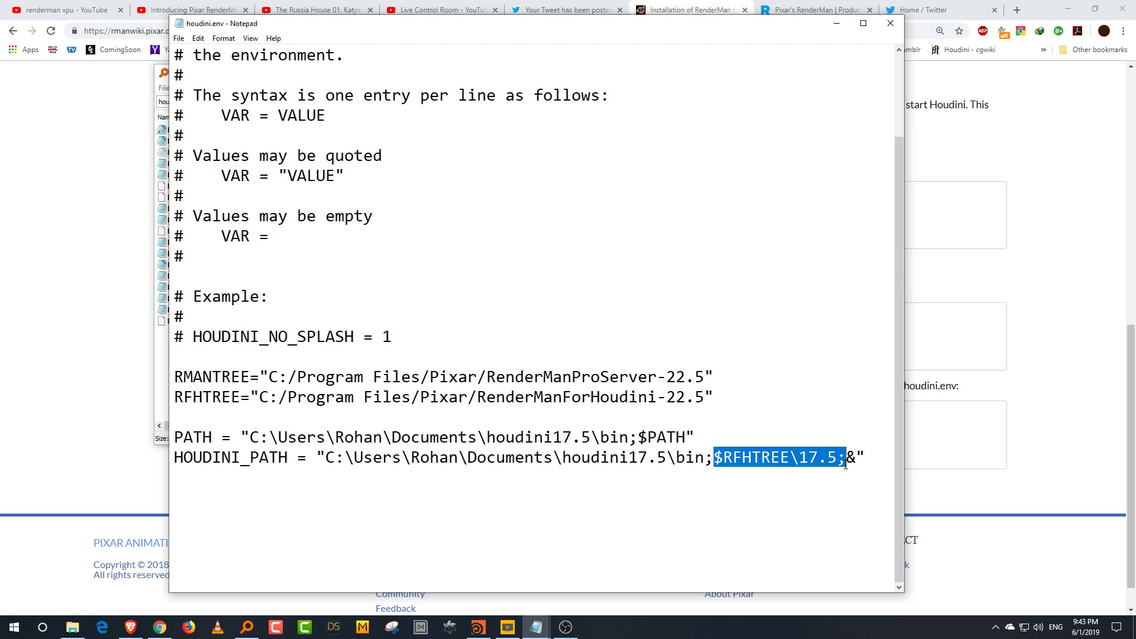
pyautogui.click(841, 462)
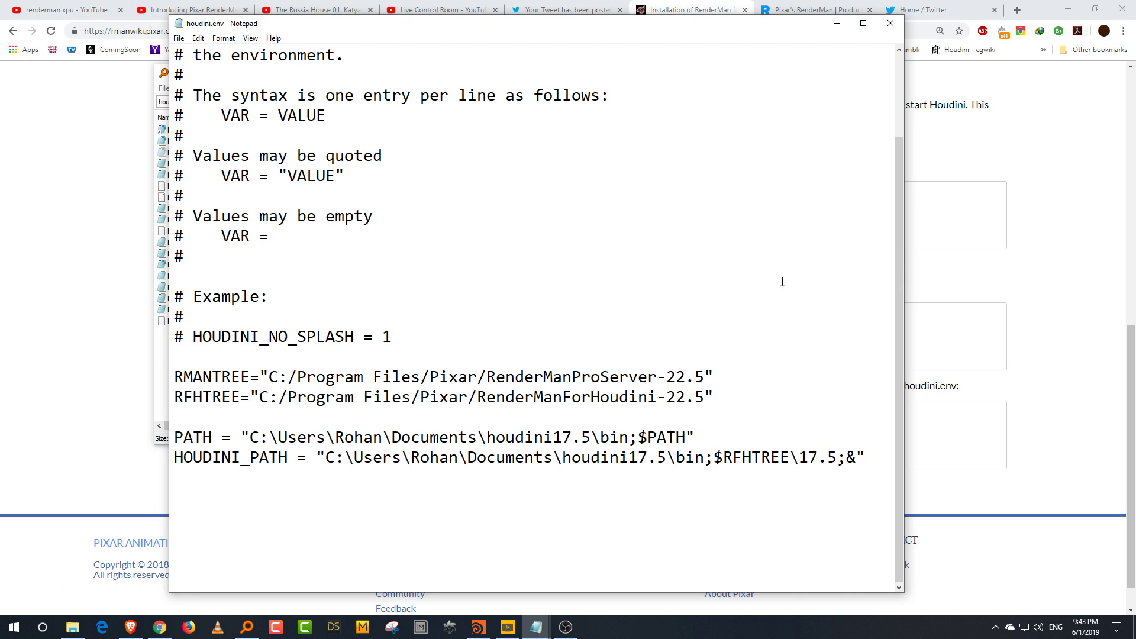
# Step: Minimize Notepad and the file search window and return to the live stream control room page
pyautogui.click(837, 23)
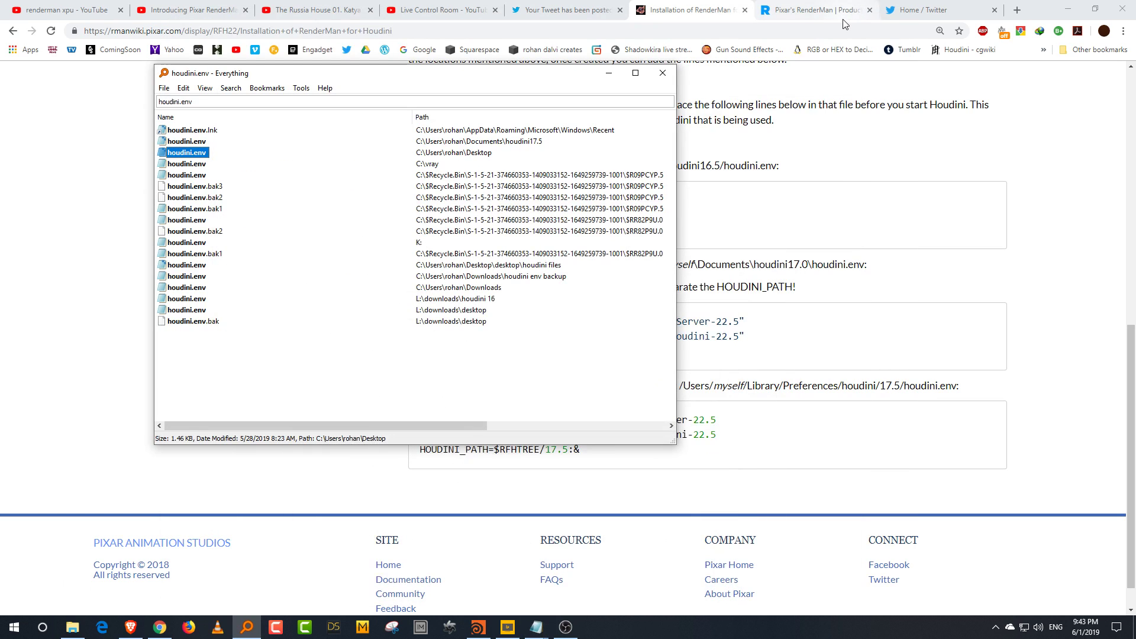
pyautogui.click(677, 15)
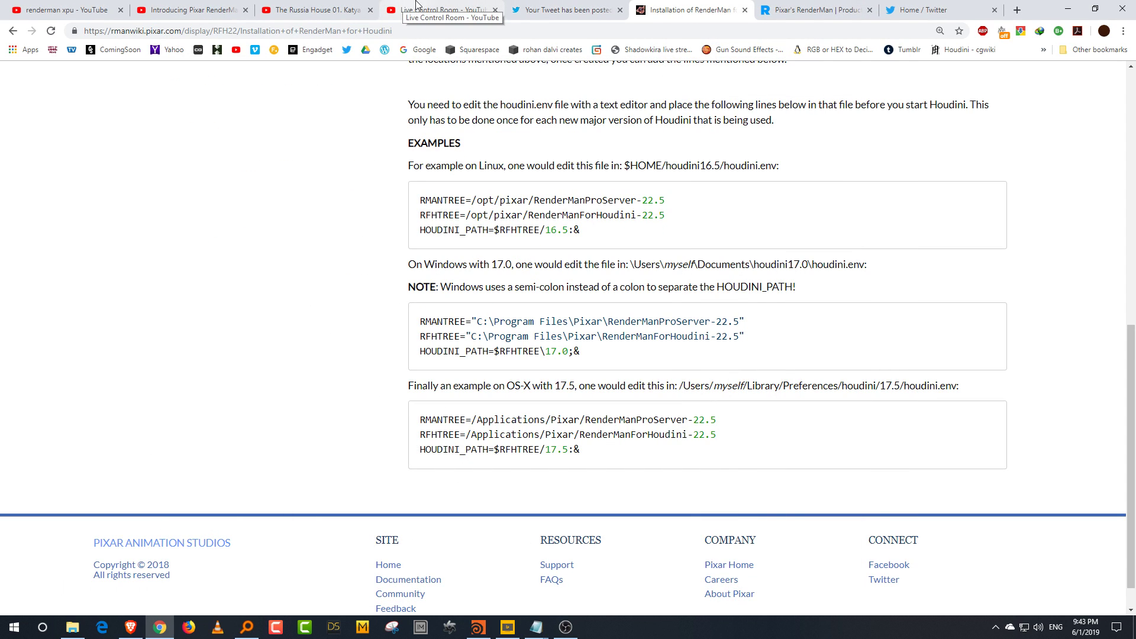
pyautogui.click(423, 10)
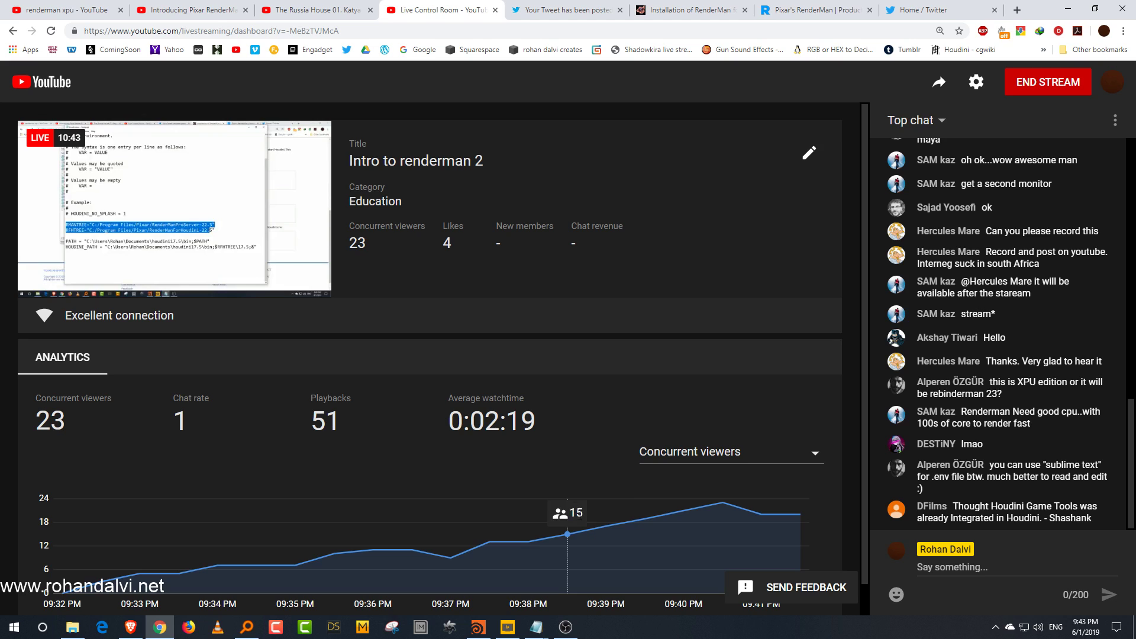
# Step: Switch to Houdini and widen the left shelf set to reveal the RenderMan 22 and Octane shelves
pyautogui.click(478, 627)
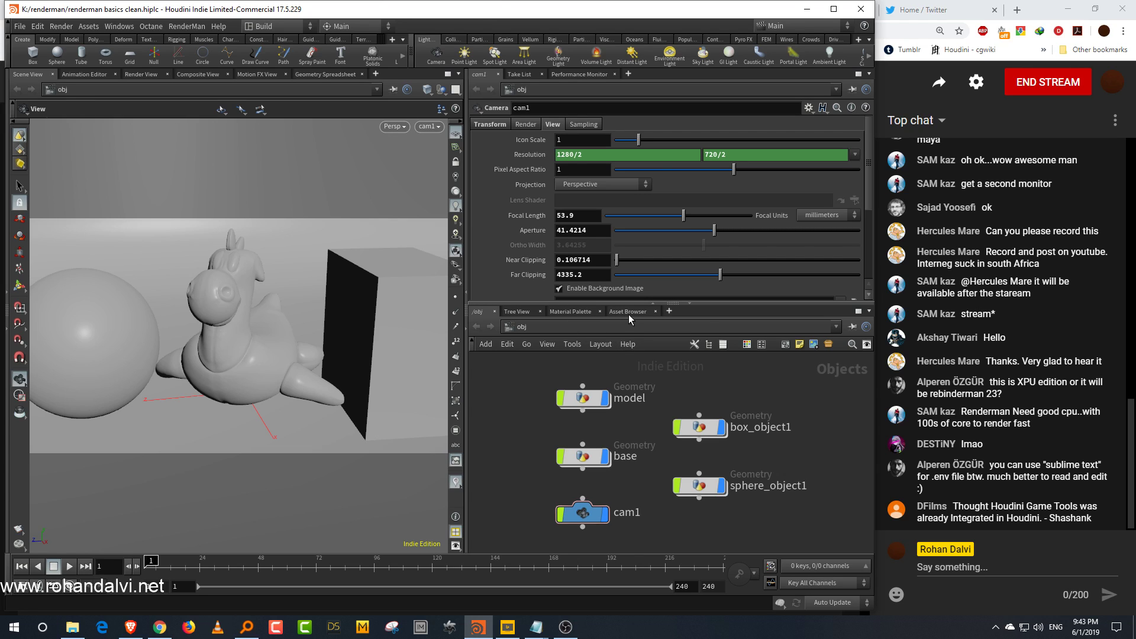
pyautogui.moveTo(412, 53); pyautogui.dragTo(600, 53)
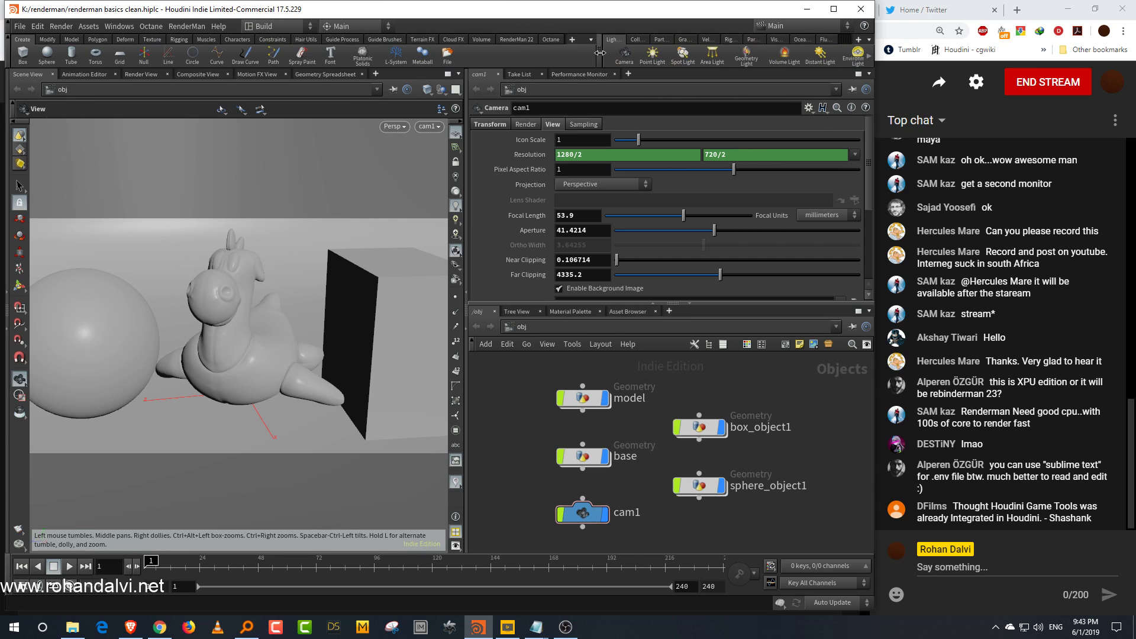
pyautogui.click(571, 39)
pyautogui.moveTo(599, 83)
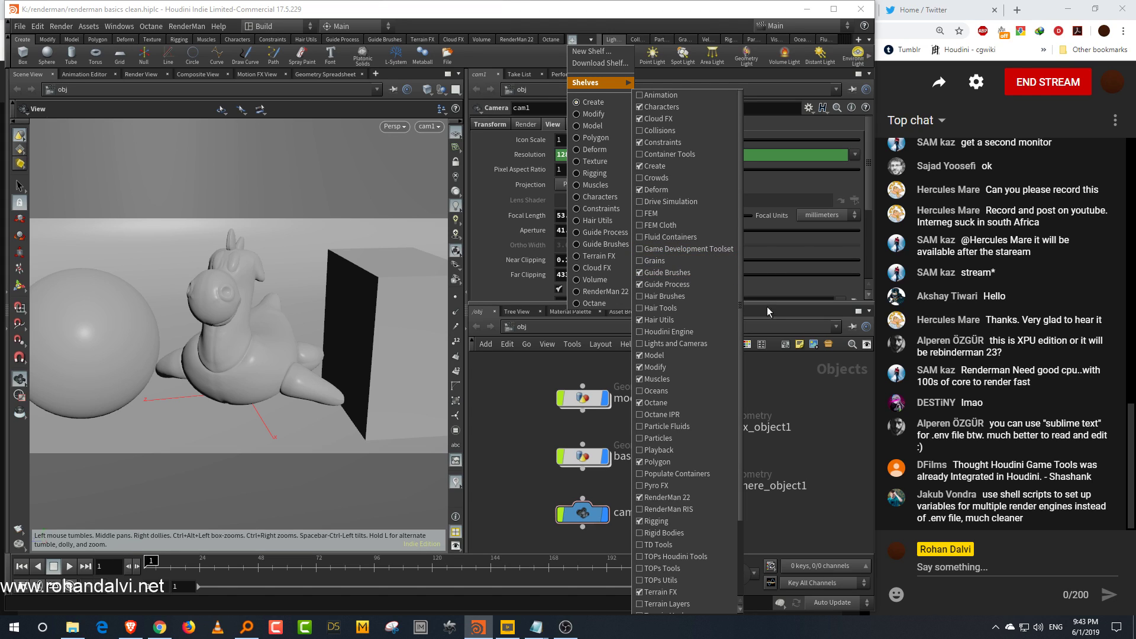
pyautogui.click(834, 419)
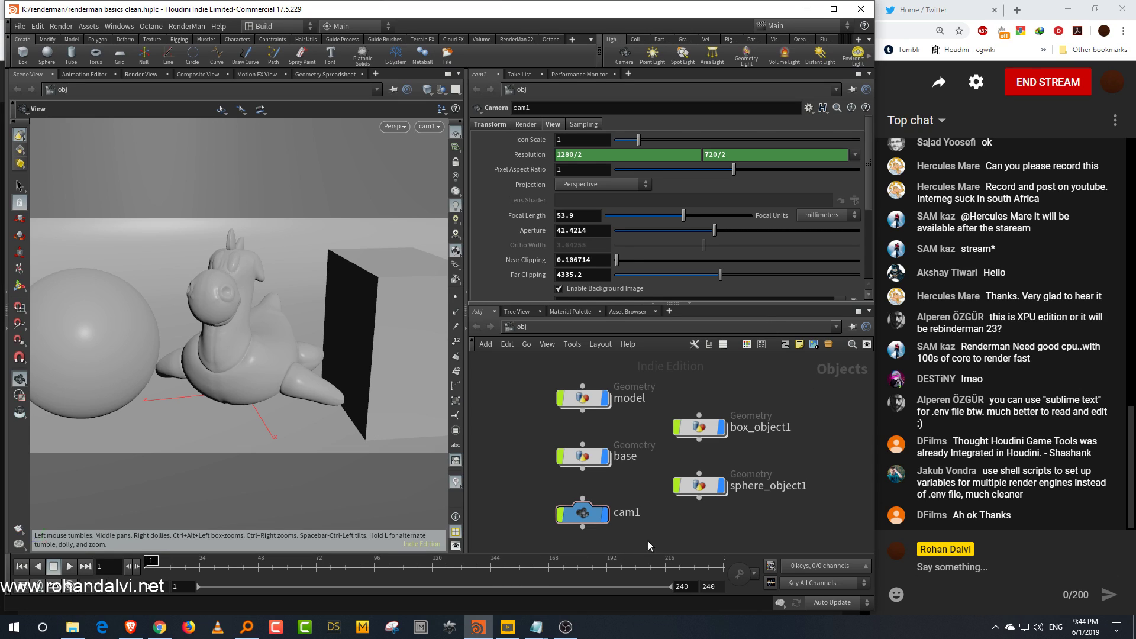
pyautogui.moveTo(811, 508); pyautogui.dragTo(803, 487, button='middle')
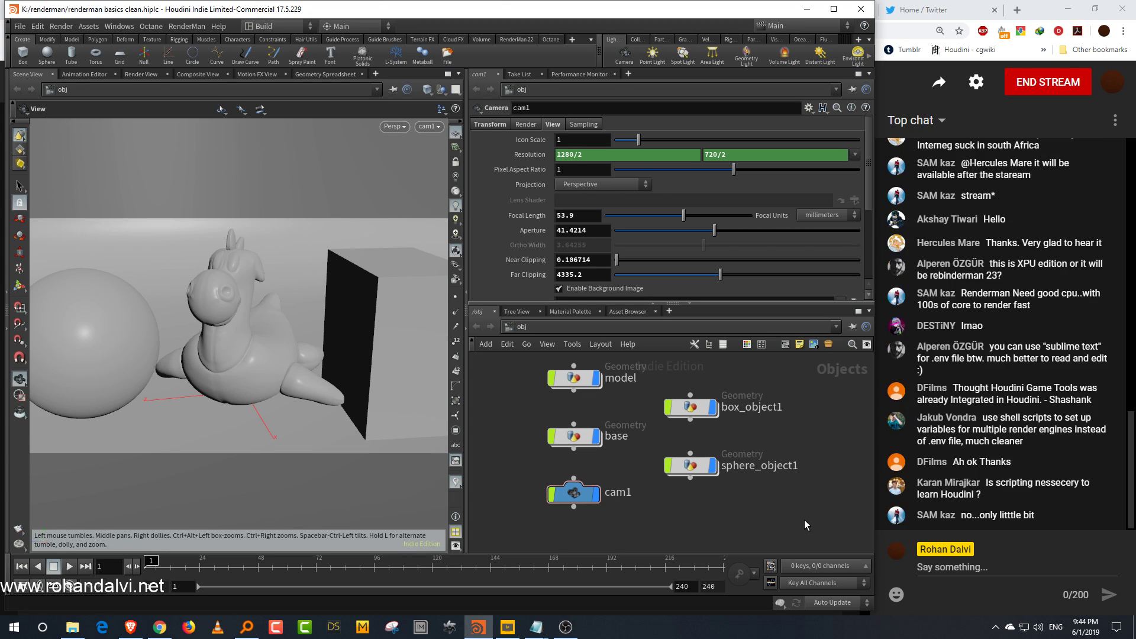
pyautogui.scroll(3, 803, 510)
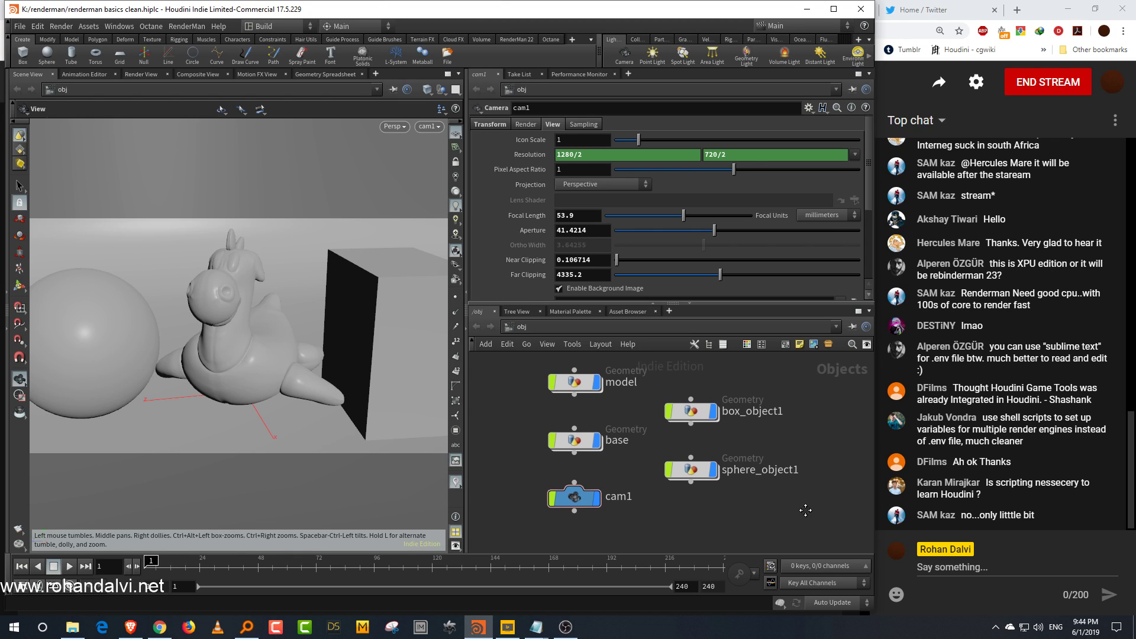
pyautogui.scroll(3, 812, 508)
pyautogui.scroll(-4, 815, 467)
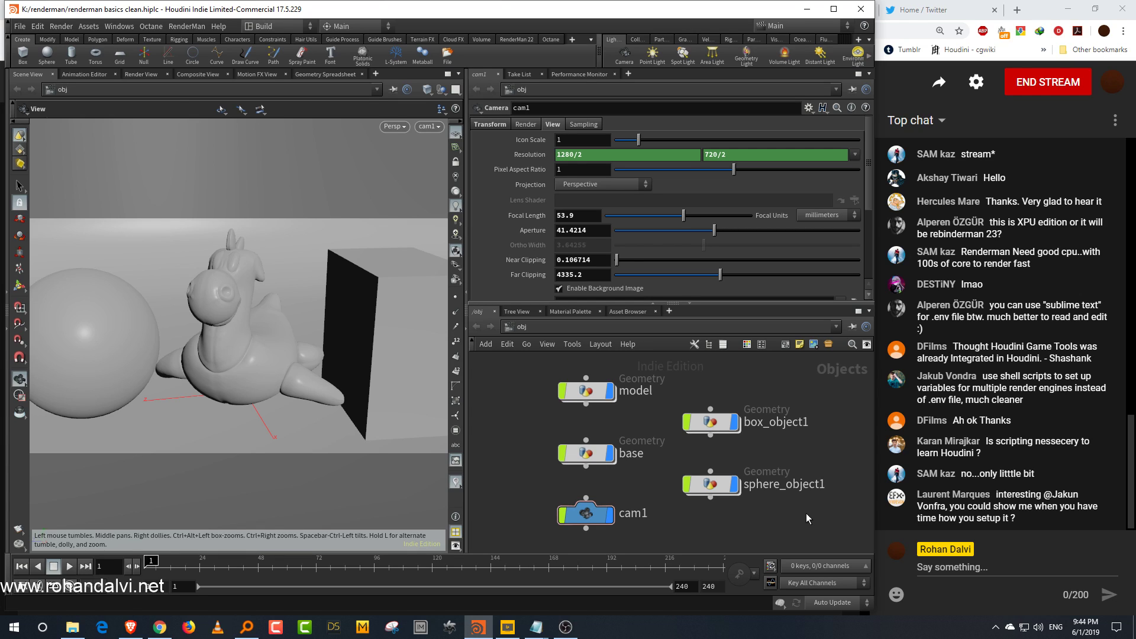
pyautogui.moveTo(807, 513); pyautogui.dragTo(804, 503, button='middle')
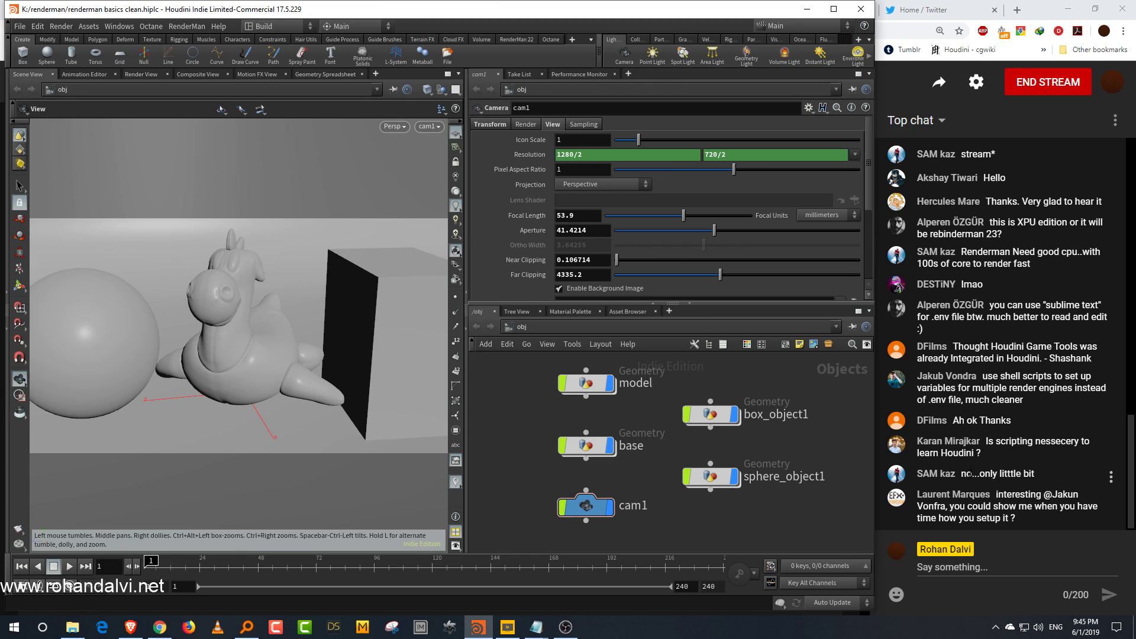
pyautogui.moveTo(828, 452); pyautogui.dragTo(824, 454, button='middle')
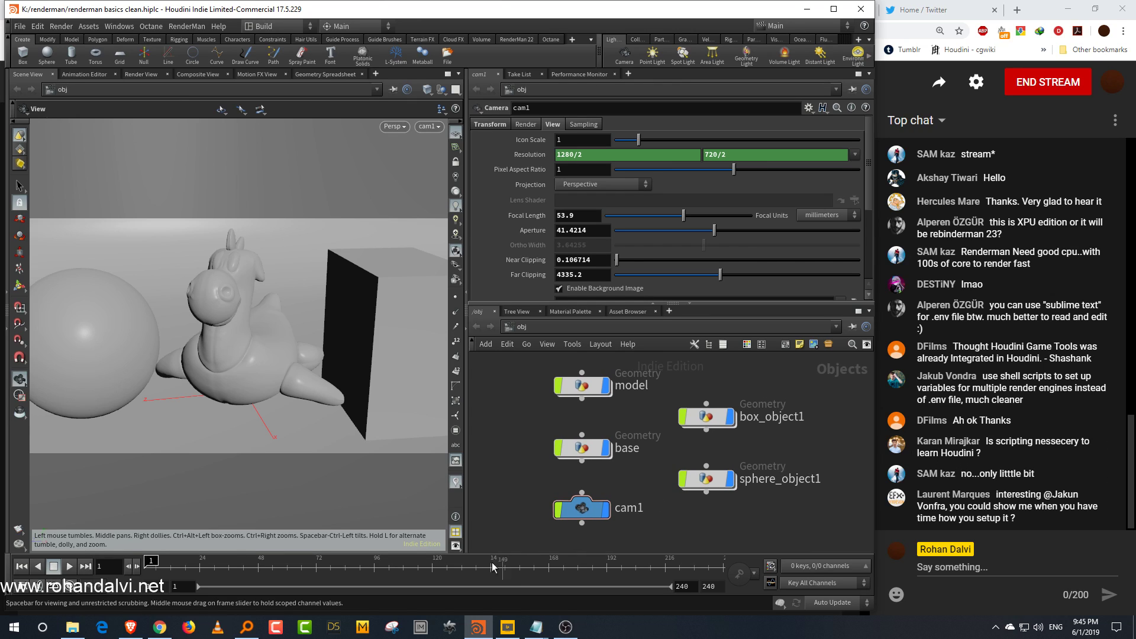
# Step: Switch to the browser and look through the RenderMan XPU video page and the renderman xpu search results
pyautogui.click(159, 628)
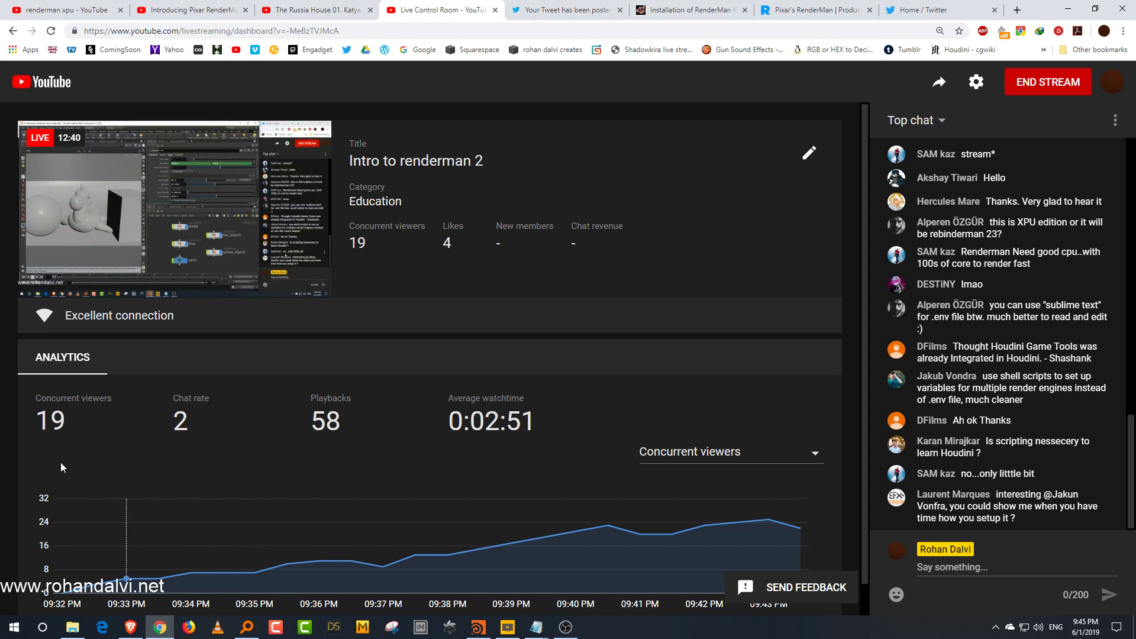
pyautogui.click(197, 3)
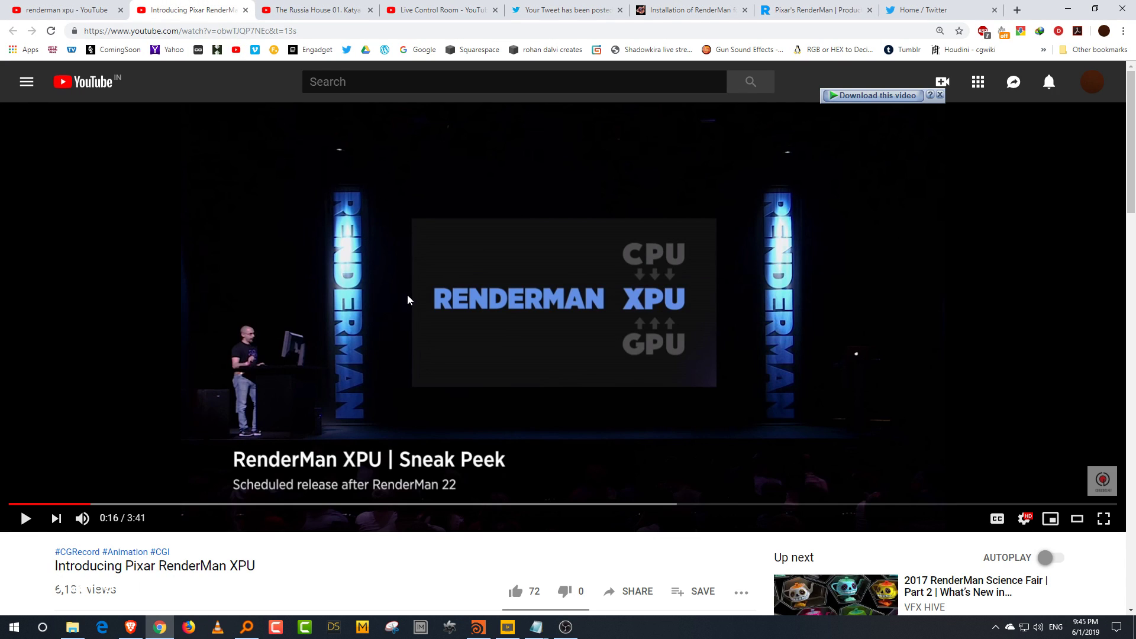
pyautogui.scroll(-3, 417, 361)
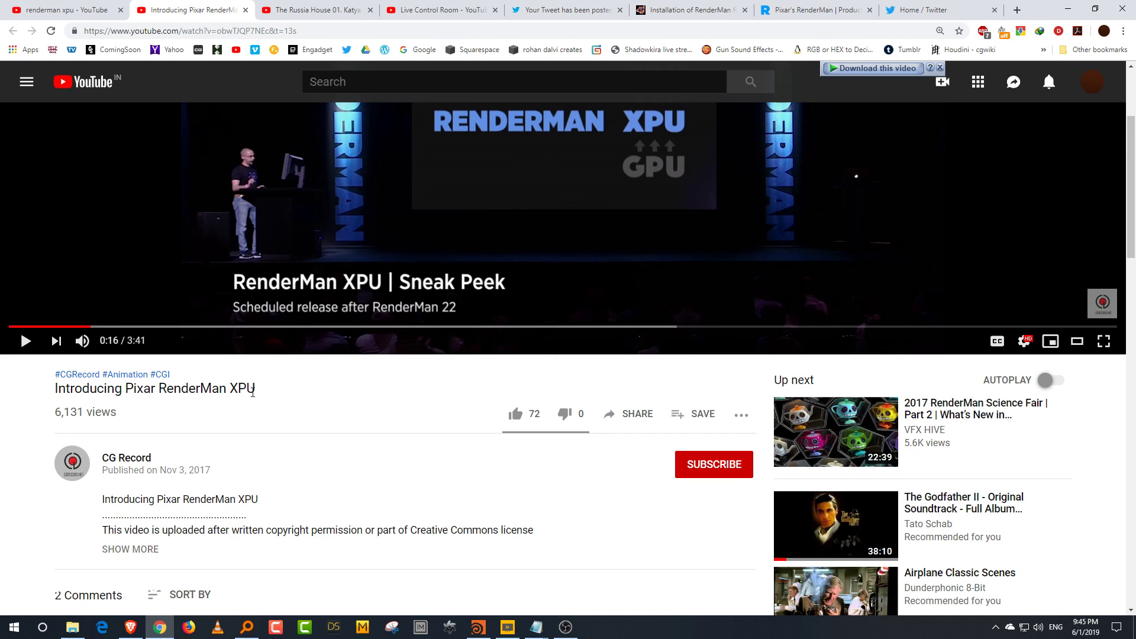
pyautogui.scroll(2, 400, 381)
pyautogui.scroll(1, 400, 381)
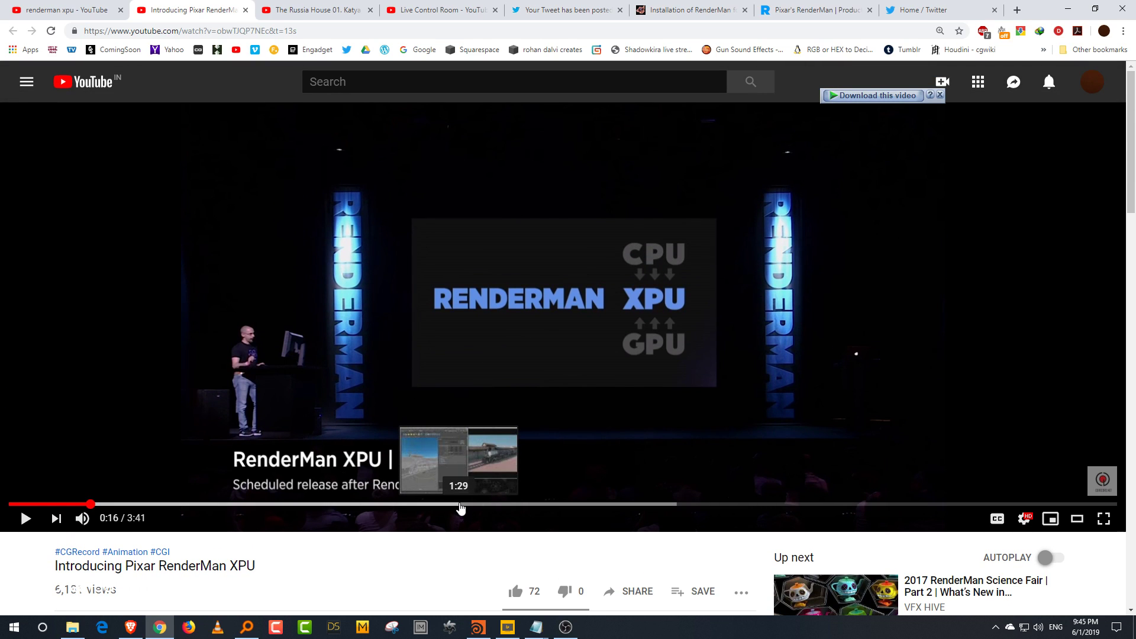
pyautogui.scroll(-3, 306, 300)
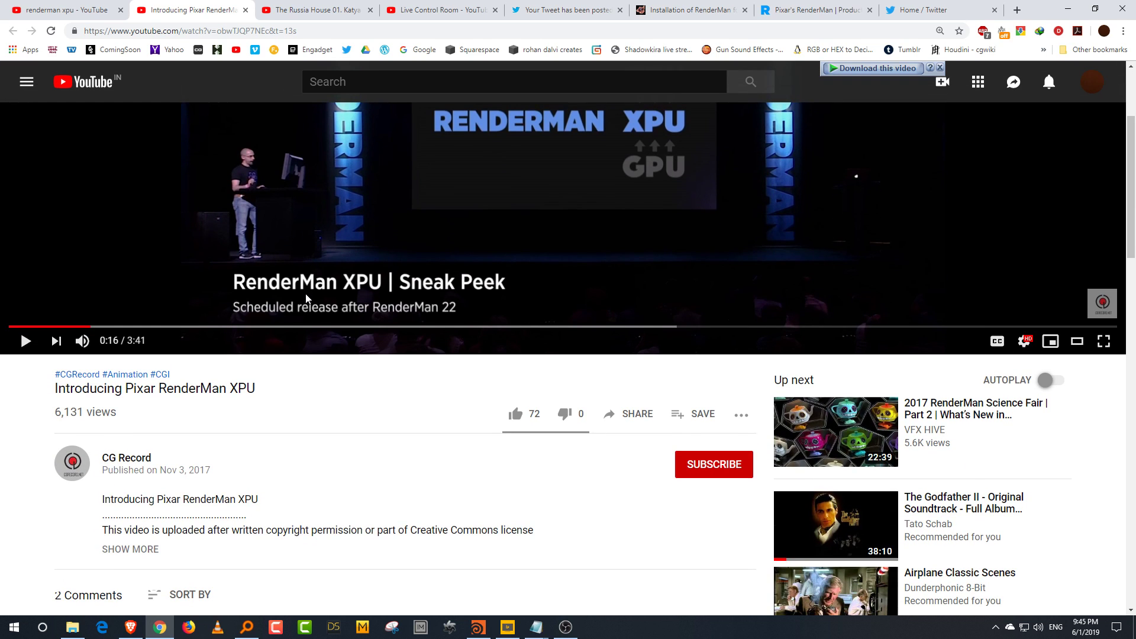
pyautogui.scroll(3, 306, 299)
pyautogui.click(88, 10)
pyautogui.scroll(6, 636, 278)
pyautogui.scroll(3, 635, 278)
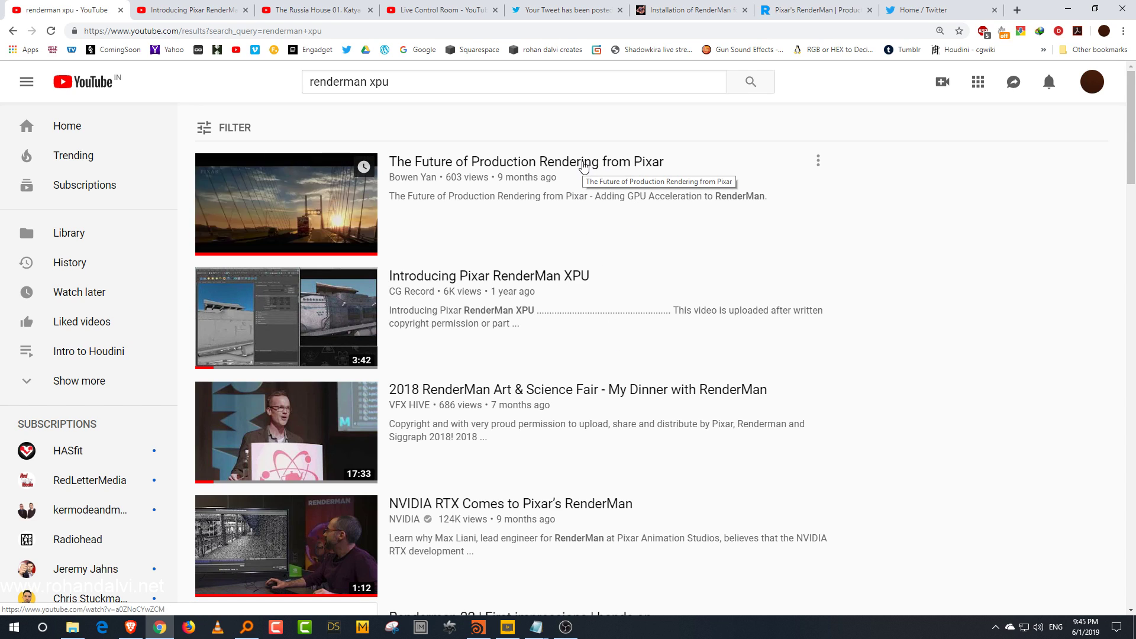
# Step: Open The Future of Production Rendering from Pixar video and skim through its texture scaling demonstration
pyautogui.click(584, 165)
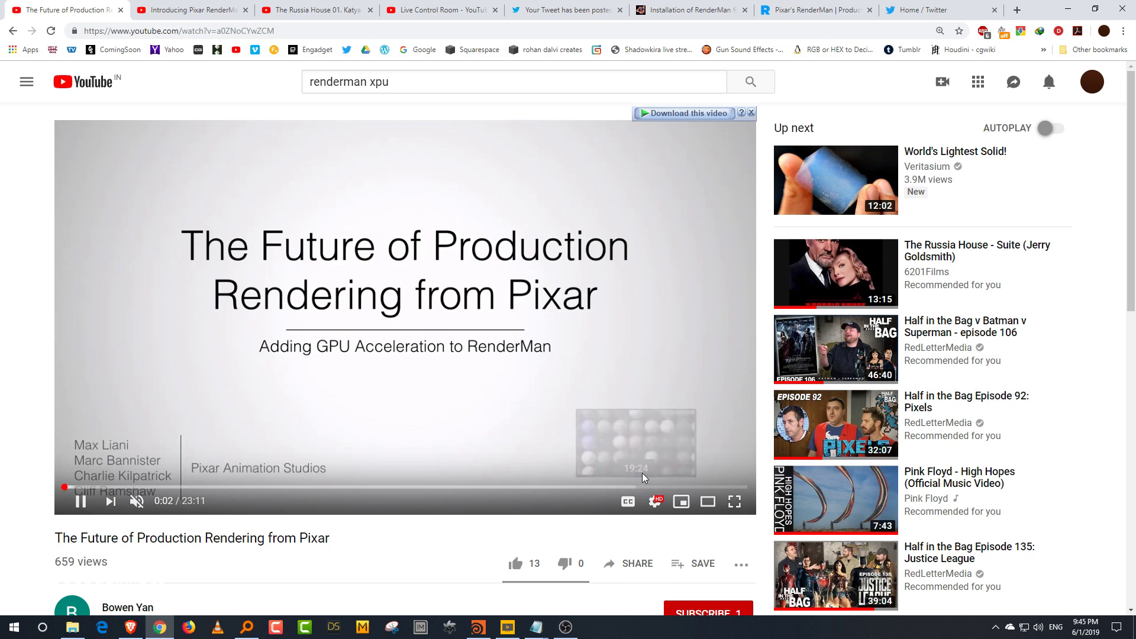
pyautogui.click(593, 489)
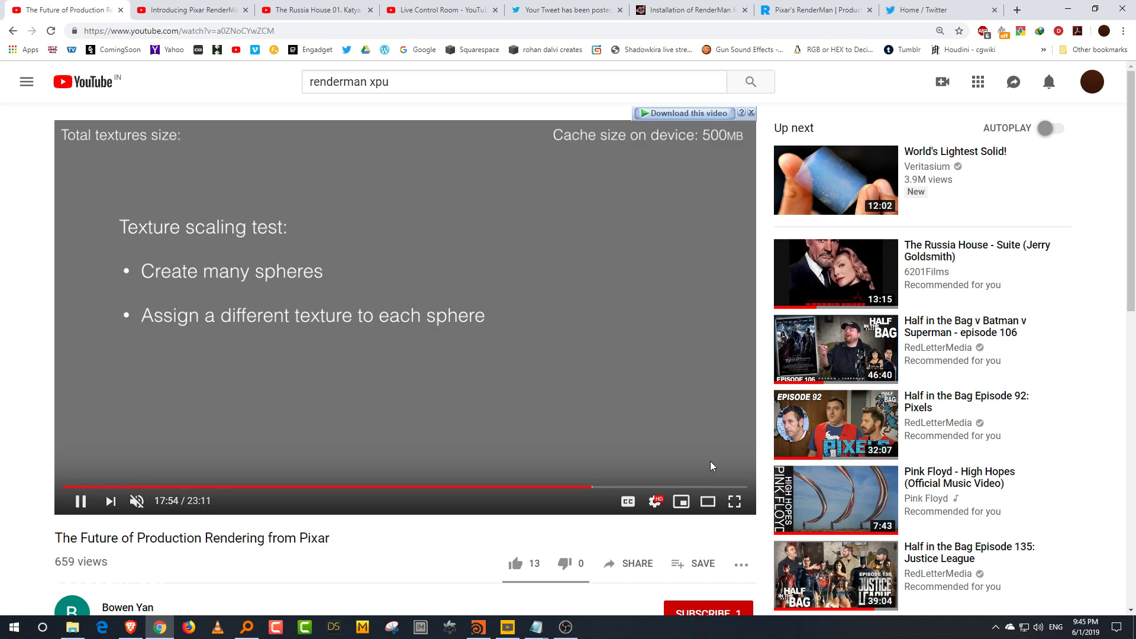
pyautogui.click(715, 502)
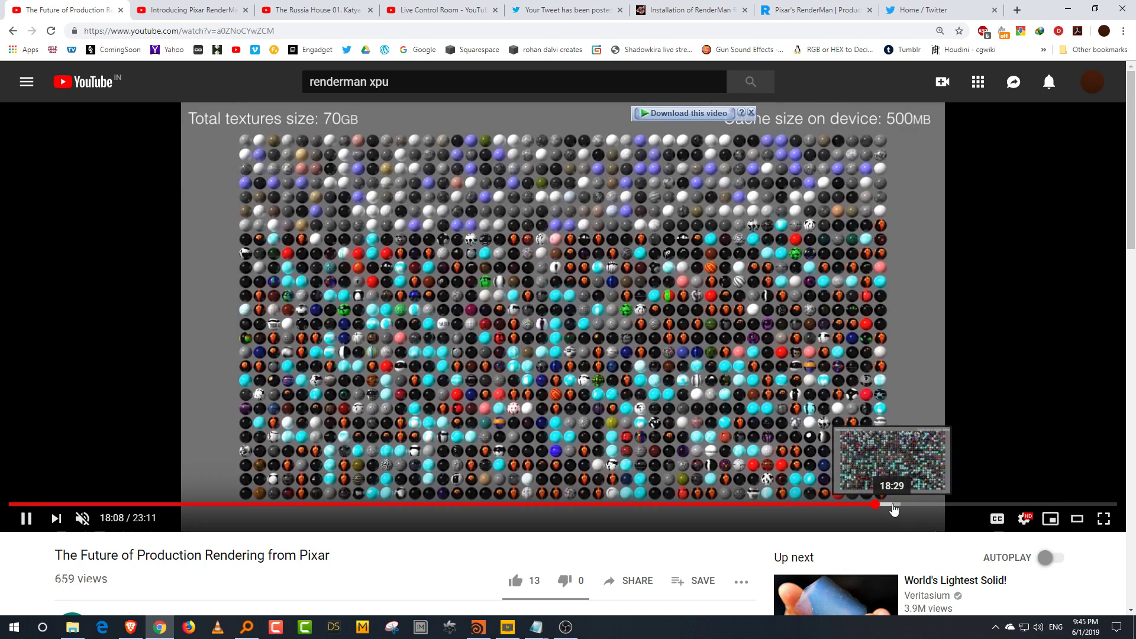
pyautogui.click(892, 506)
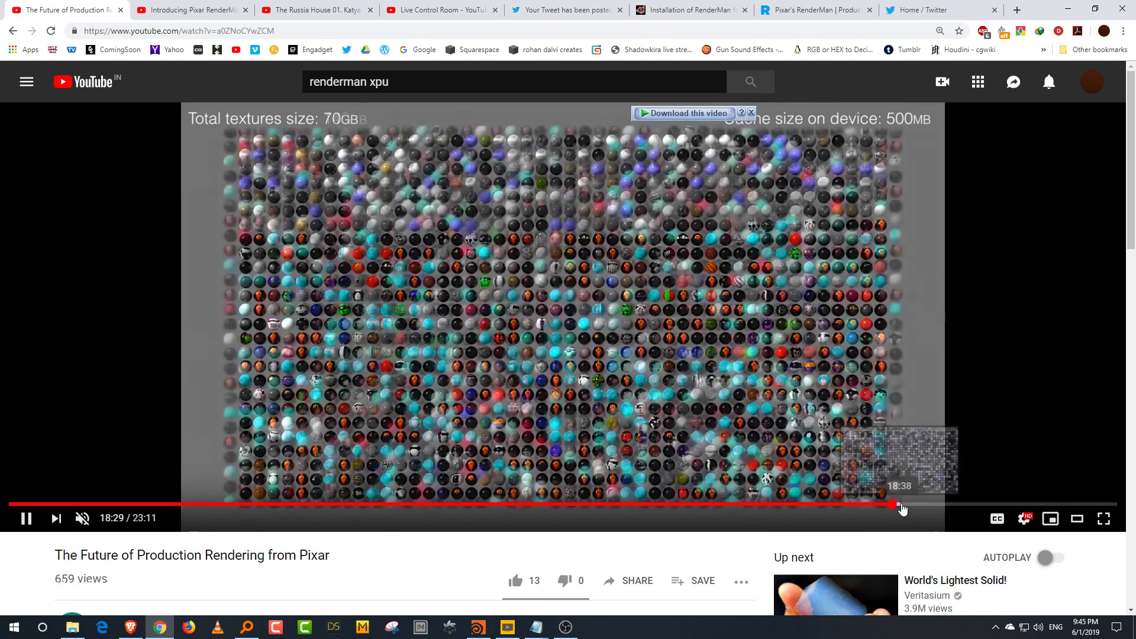
pyautogui.click(906, 505)
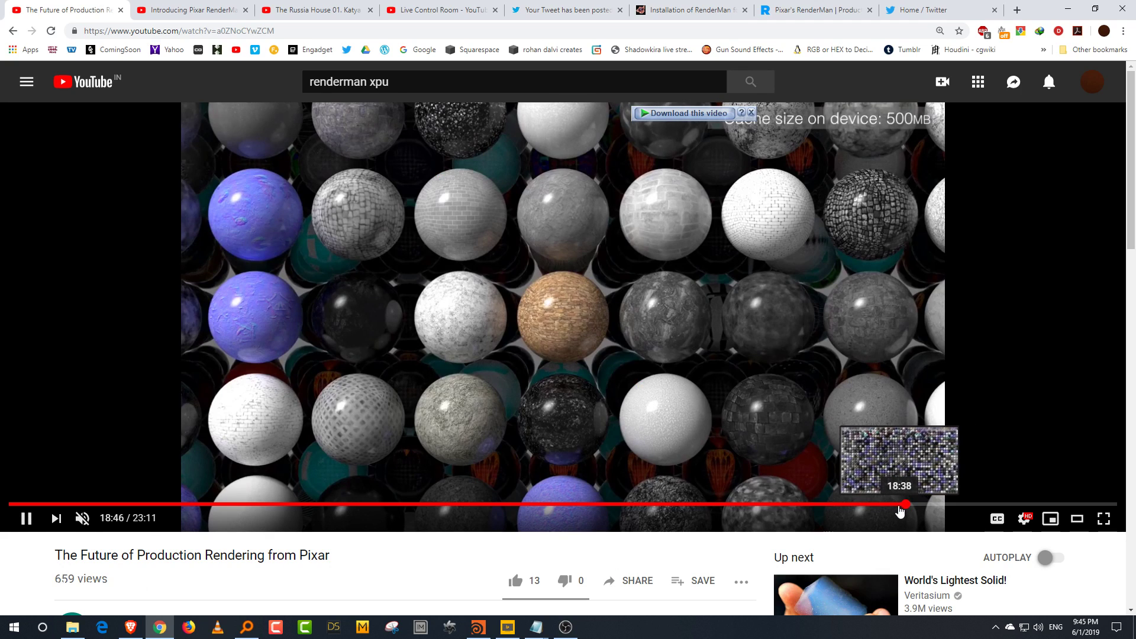
pyautogui.click(899, 507)
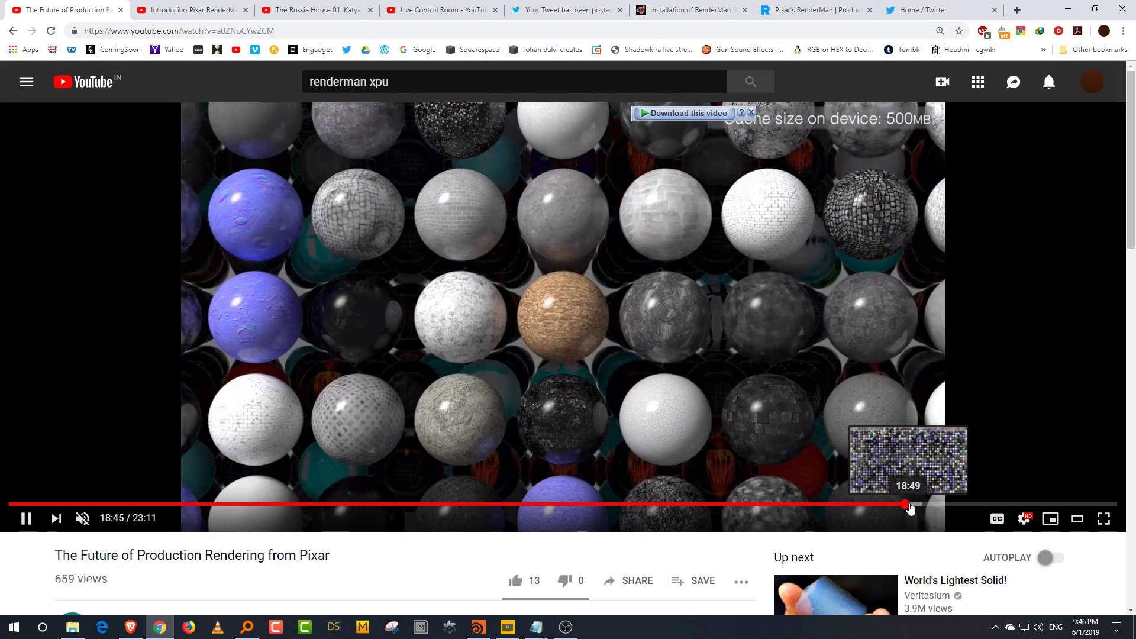
pyautogui.click(910, 507)
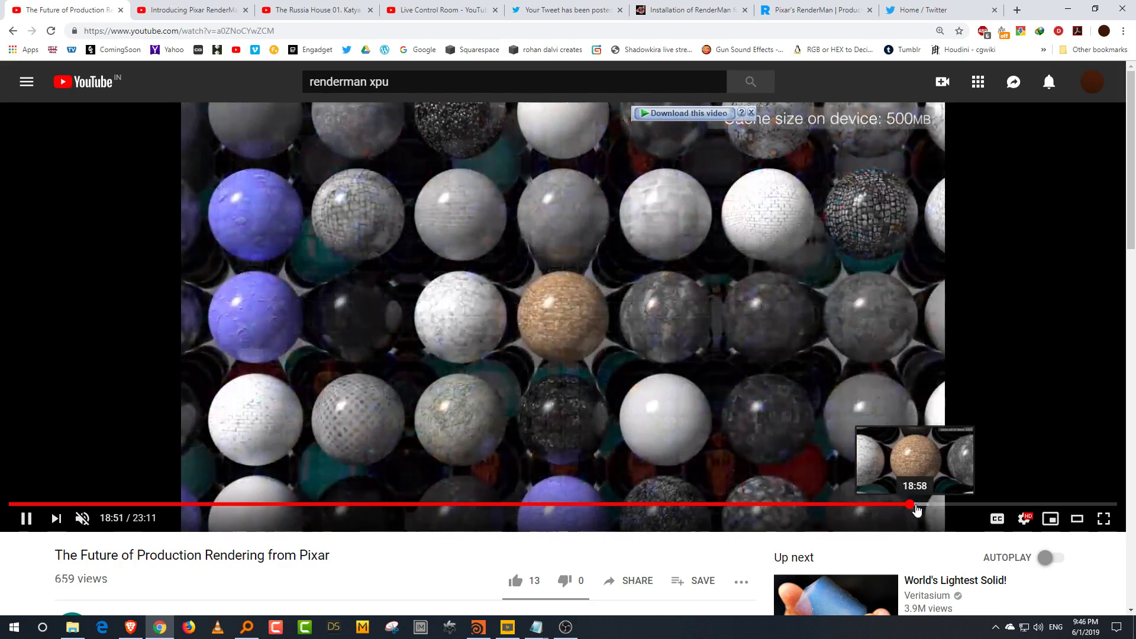
pyautogui.click(915, 508)
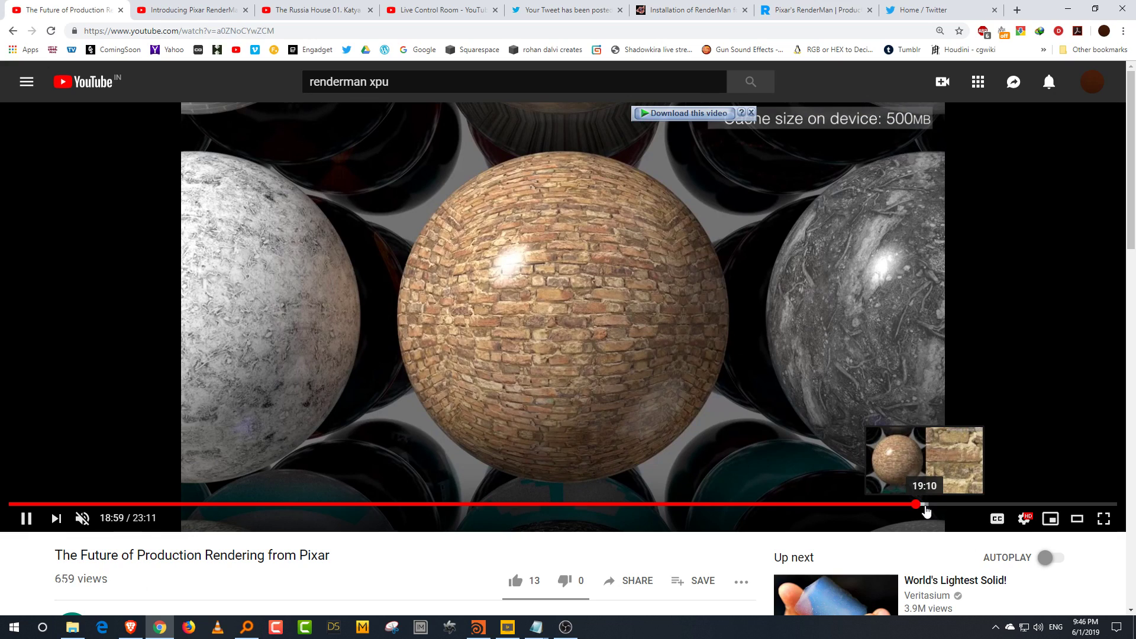
pyautogui.click(927, 511)
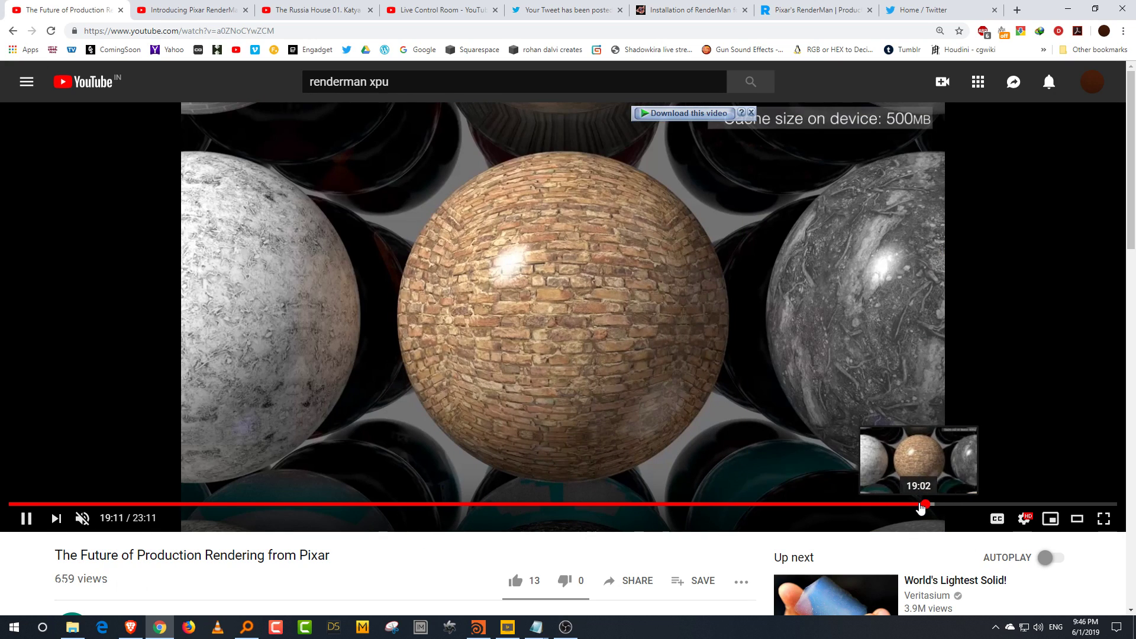
pyautogui.click(921, 508)
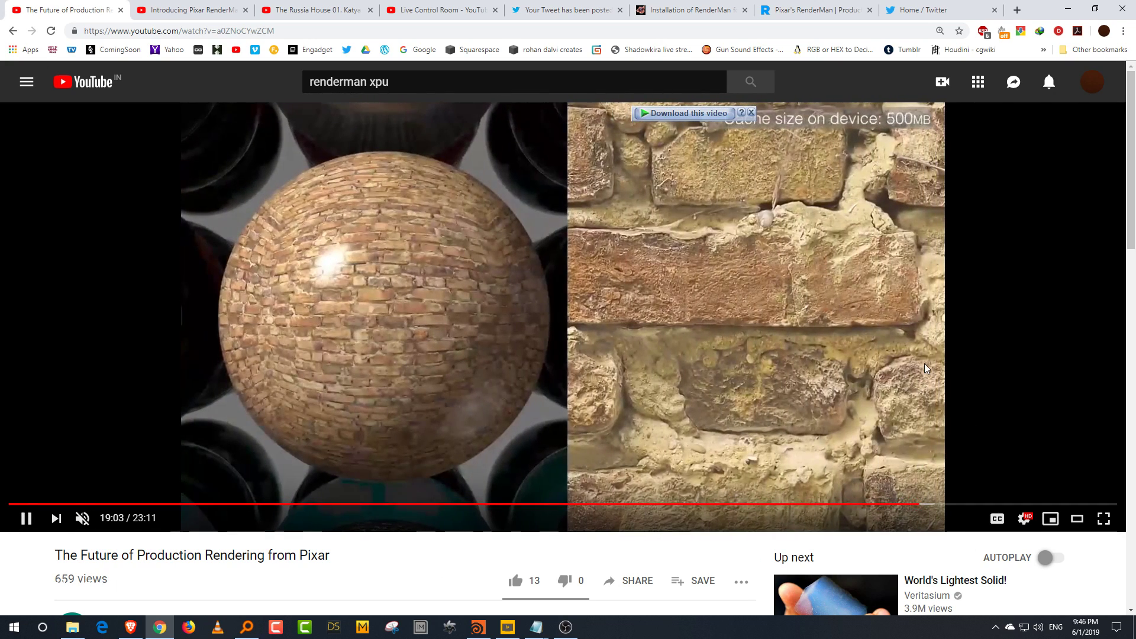
pyautogui.click(862, 349)
pyautogui.click(933, 465)
pyautogui.click(934, 504)
pyautogui.click(953, 504)
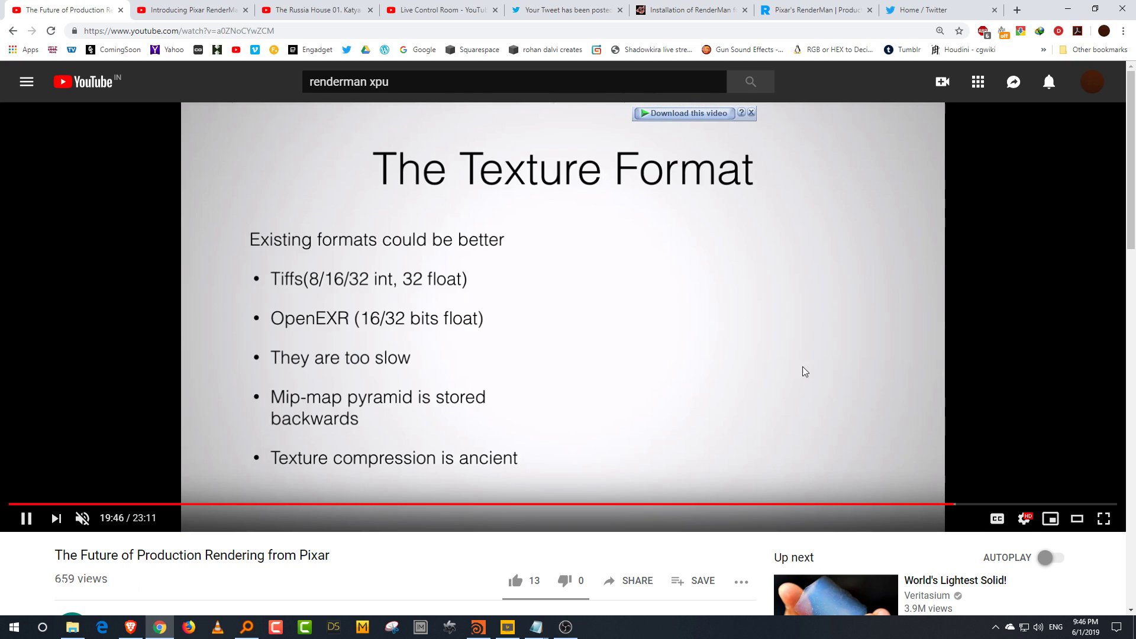
pyautogui.click(796, 332)
# Step: Open the Adding GPU Acceleration video from the renderman folder and play it in VLC
pyautogui.click(87, 629)
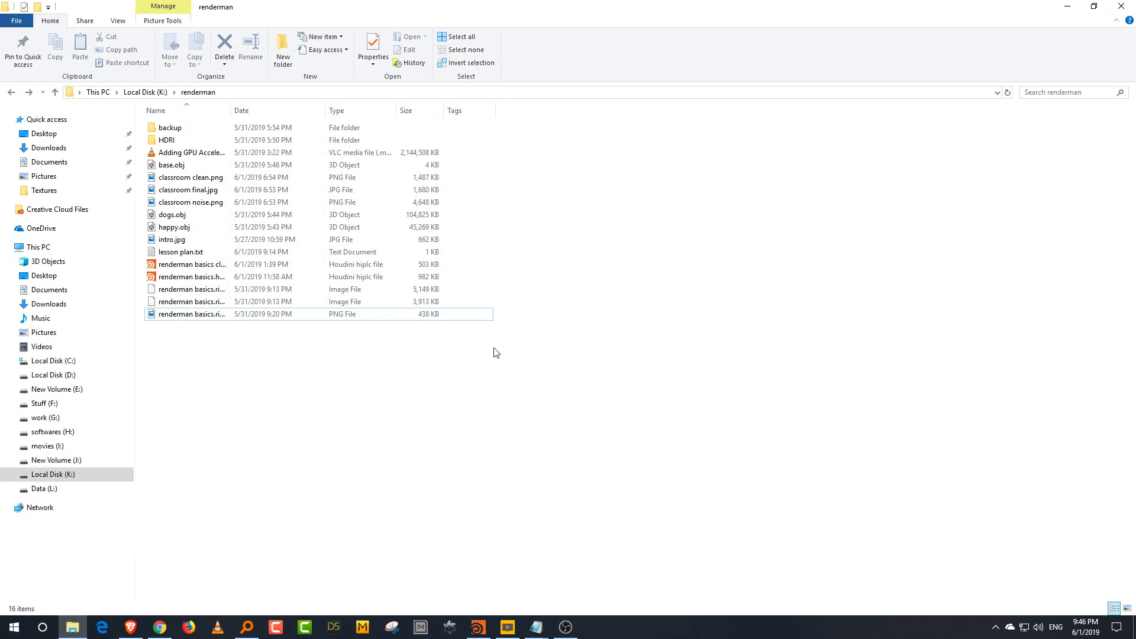
pyautogui.click(208, 157)
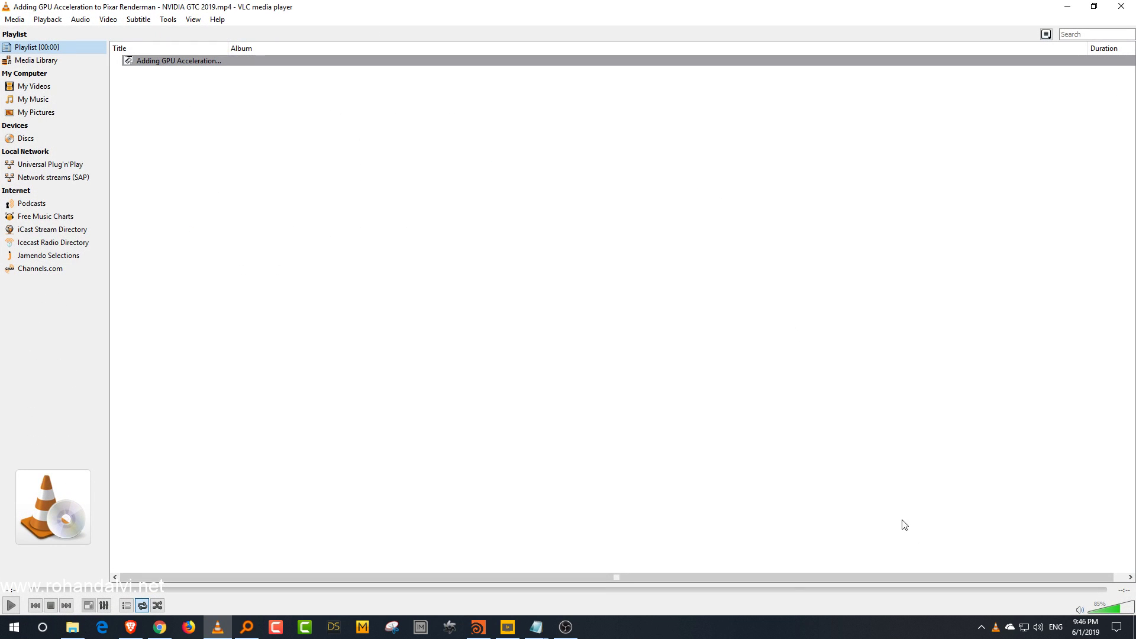
pyautogui.click(192, 62)
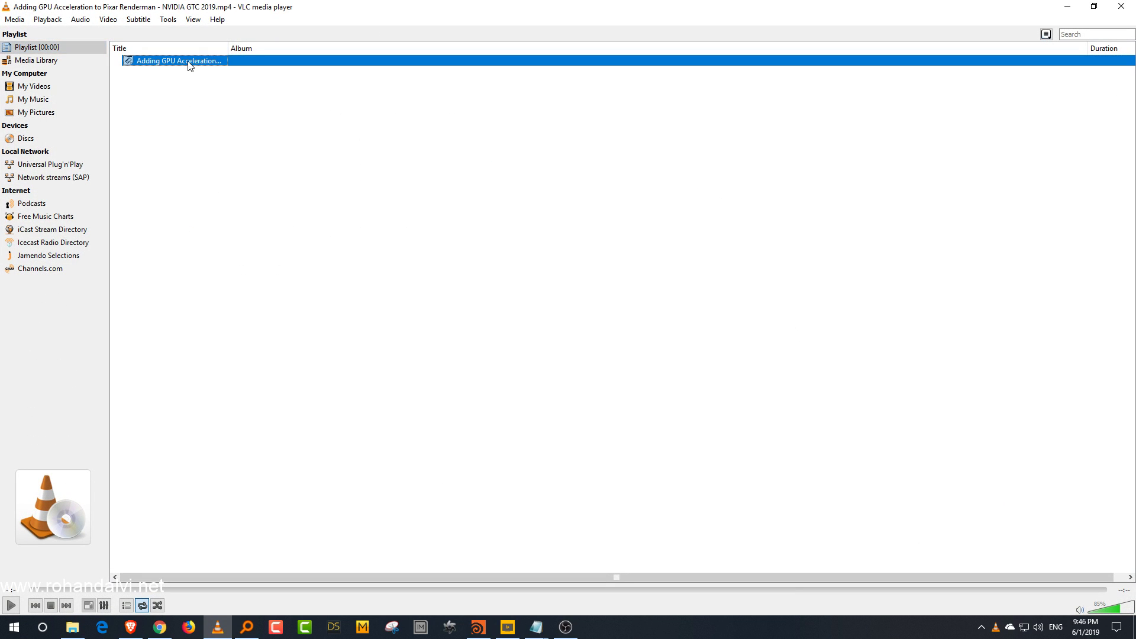
pyautogui.click(11, 606)
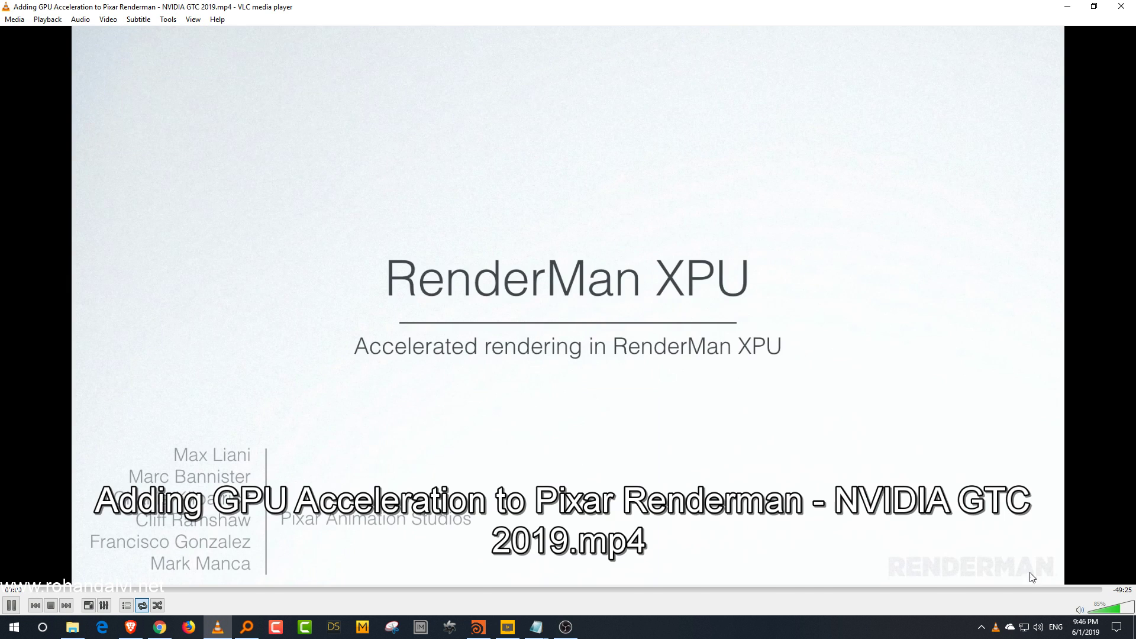
# Step: Skim through the Adding GPU Acceleration video's slides by jumping along its timeline
pyautogui.click(1110, 609)
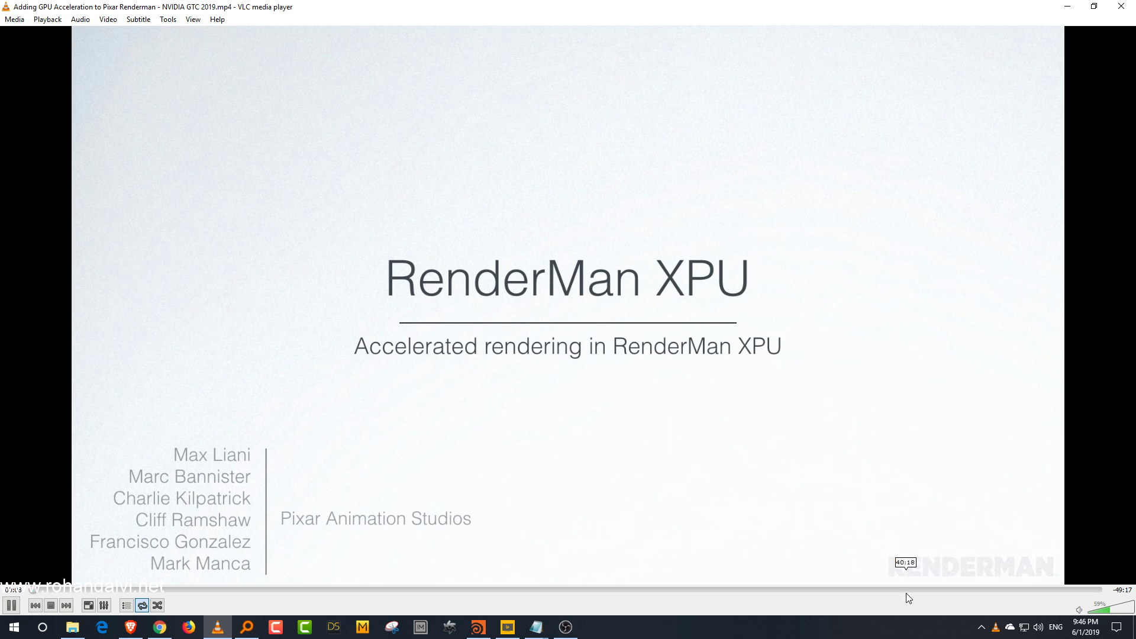
pyautogui.click(948, 589)
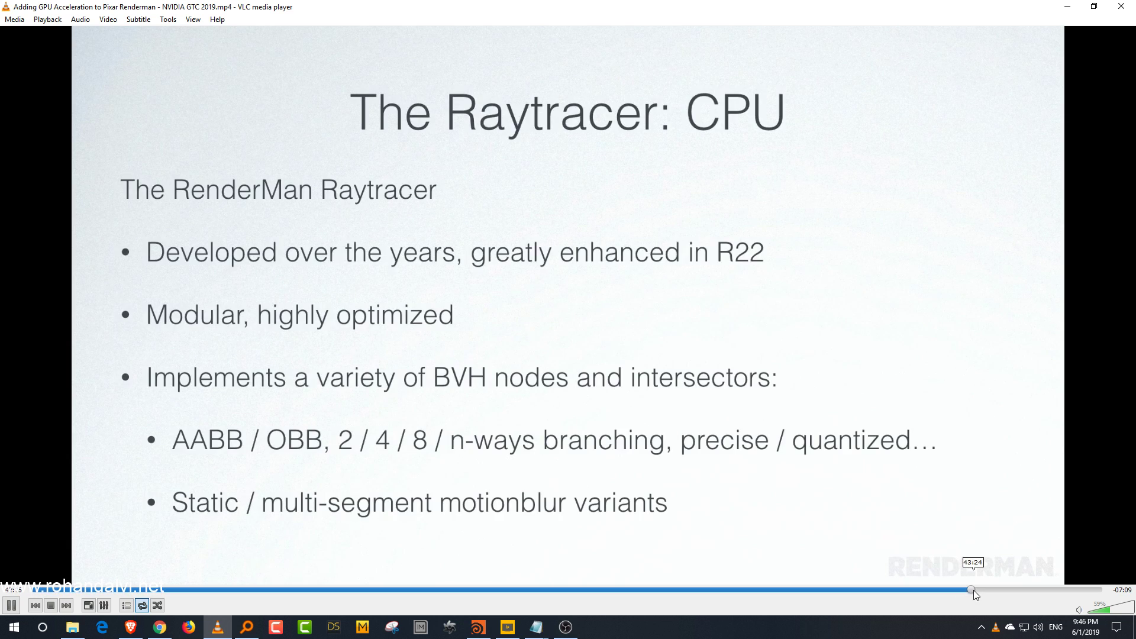
pyautogui.click(974, 591)
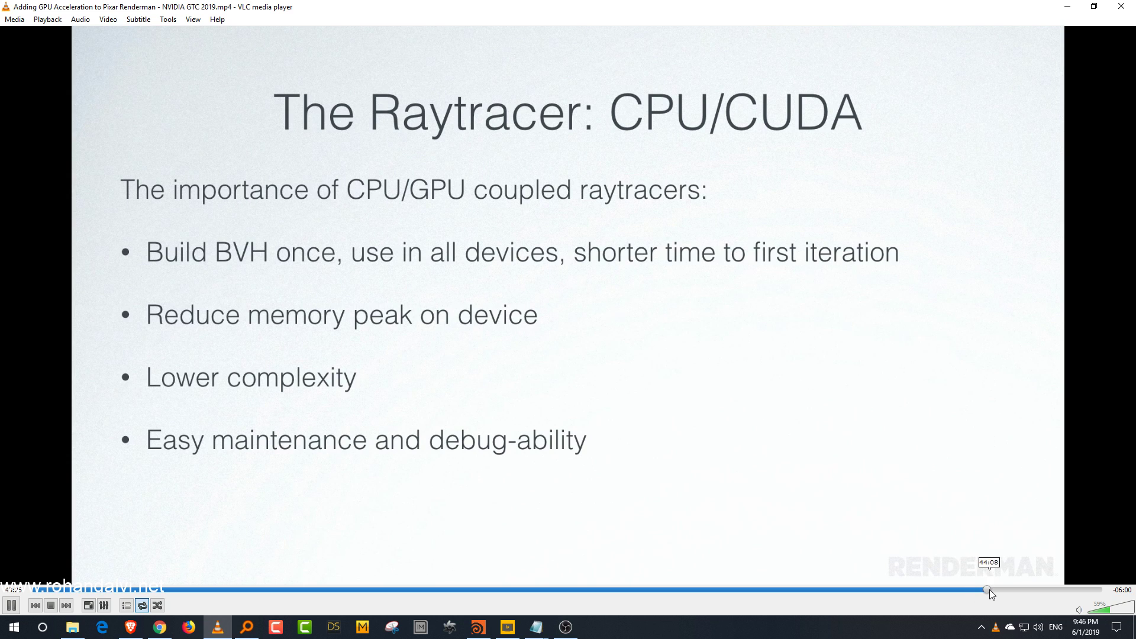
pyautogui.click(989, 590)
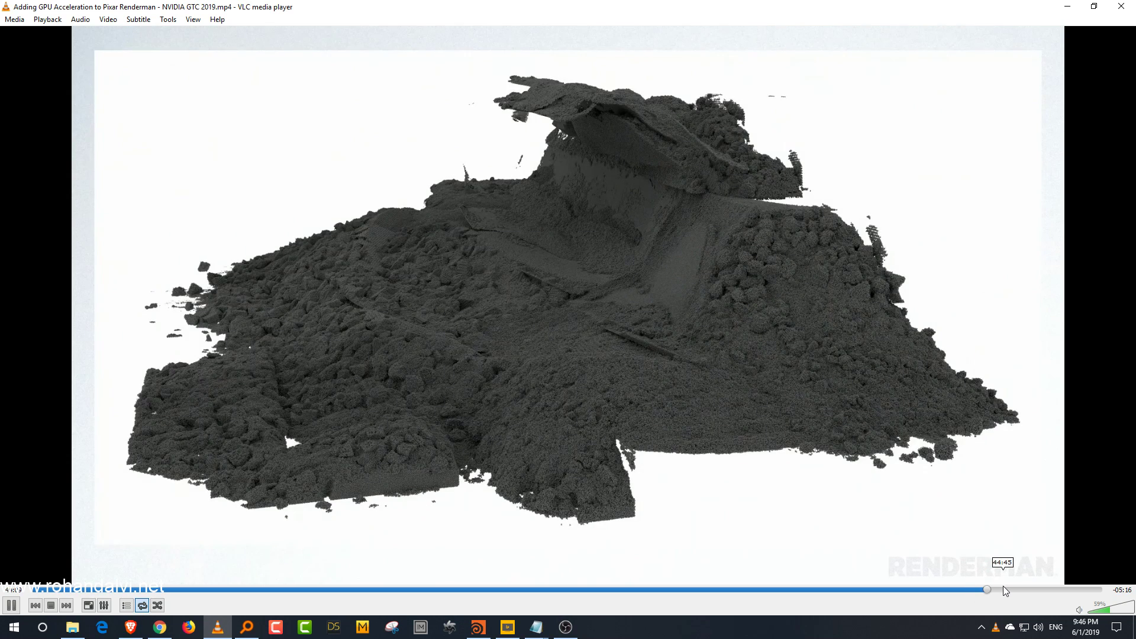
pyautogui.press('space')
pyautogui.press('space')
pyautogui.click(998, 590)
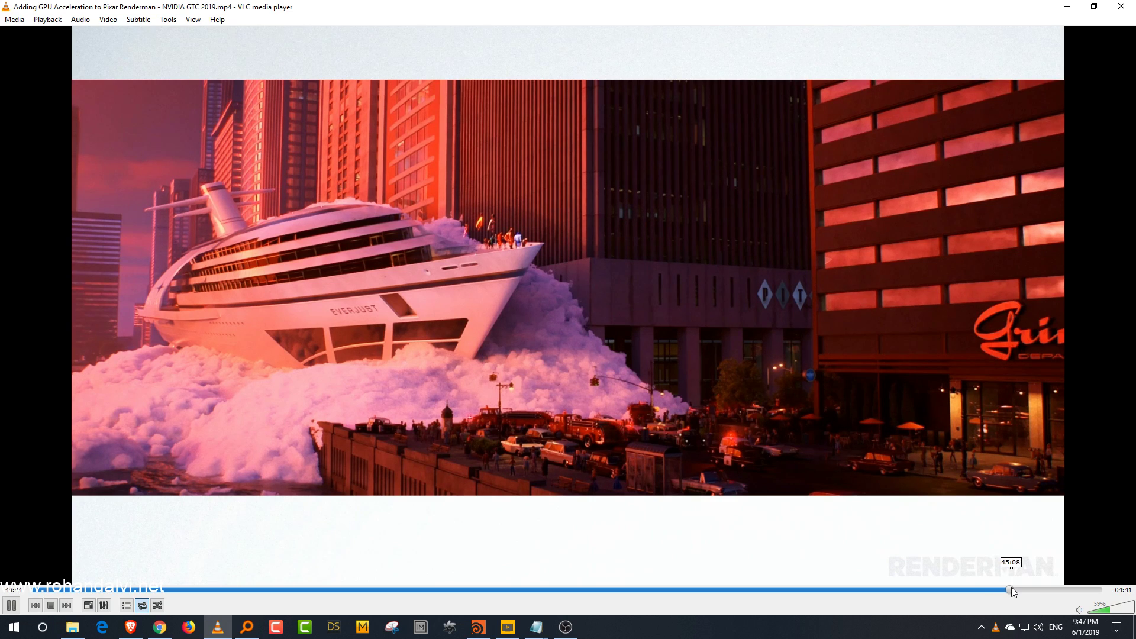
pyautogui.click(1011, 589)
# Step: Pause and resume the XPU city render demo, then skip to the Next Steps slide near the end
pyautogui.press('space')
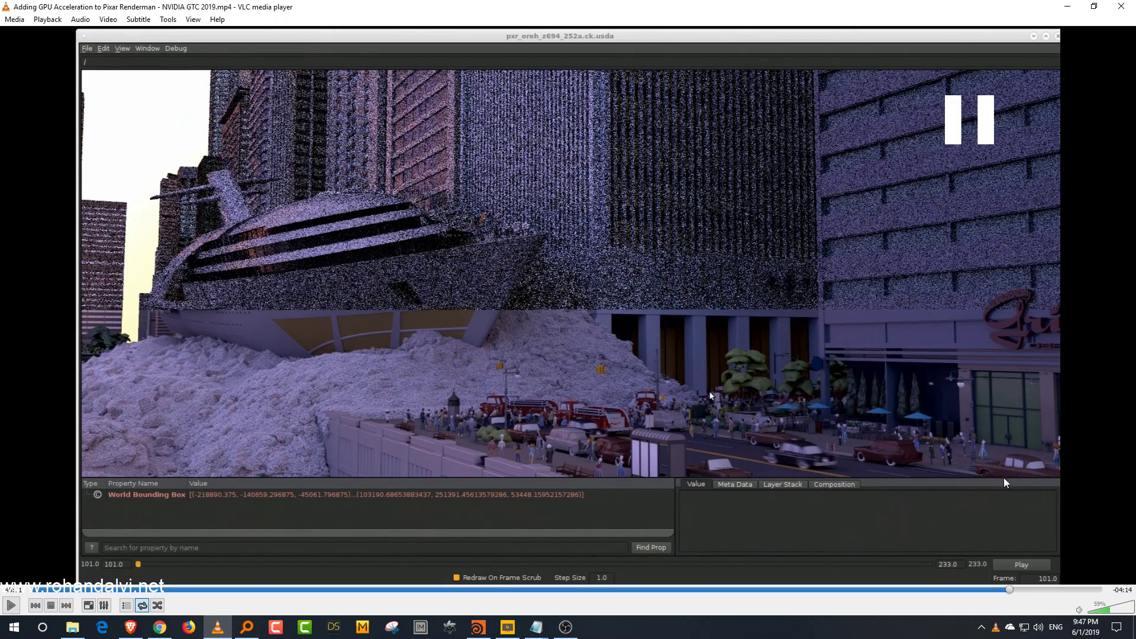
pyautogui.press('space')
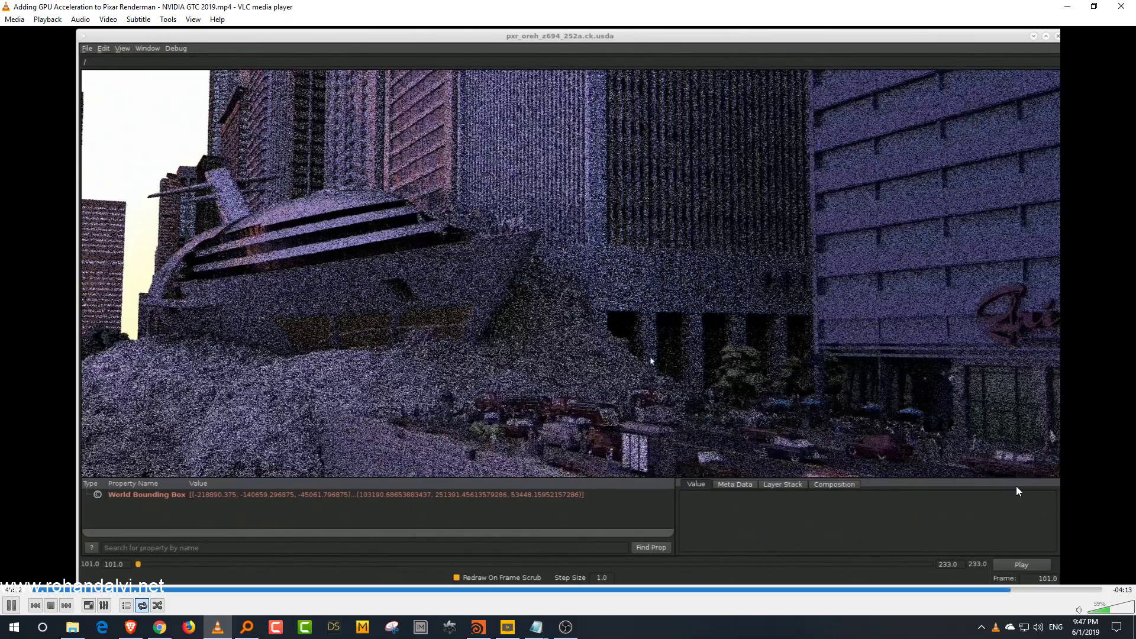
pyautogui.press('space')
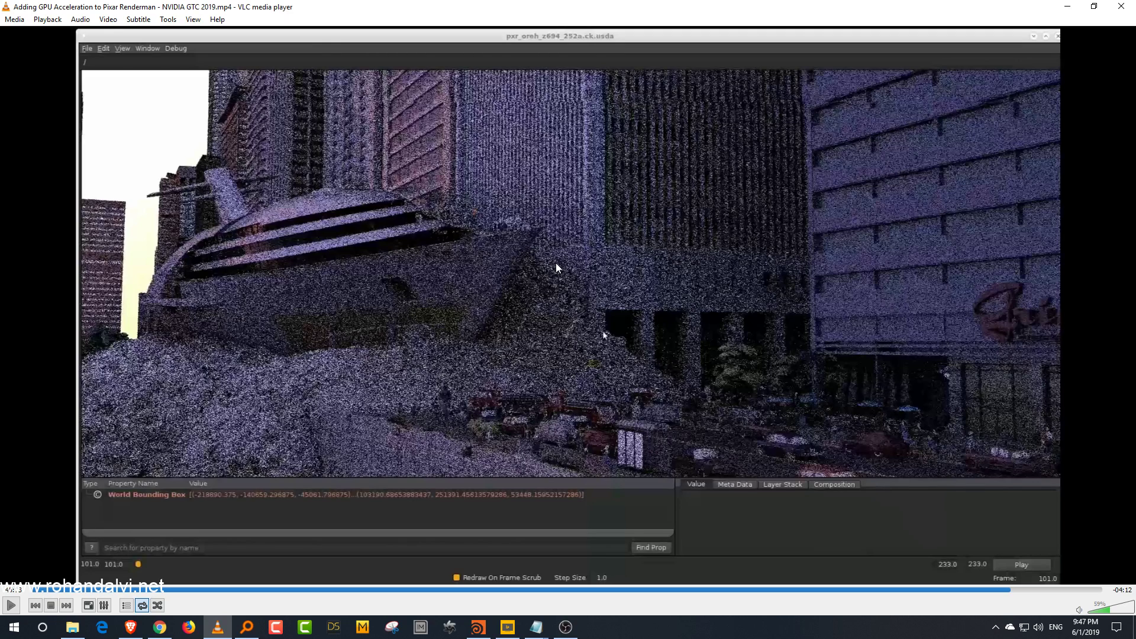
pyautogui.press('space')
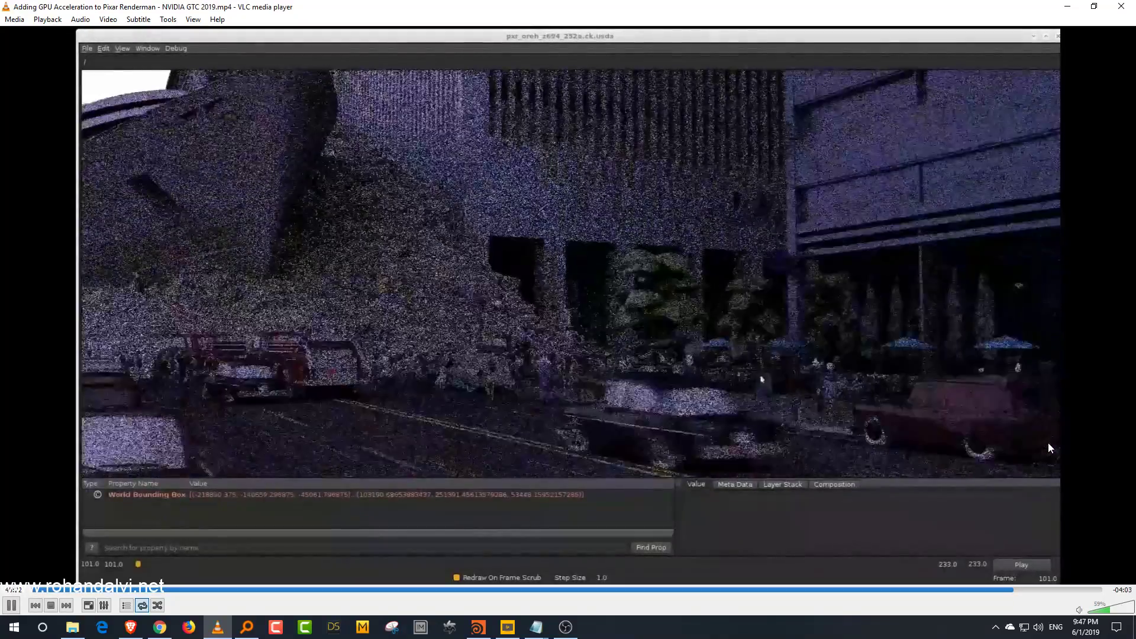
pyautogui.press('space')
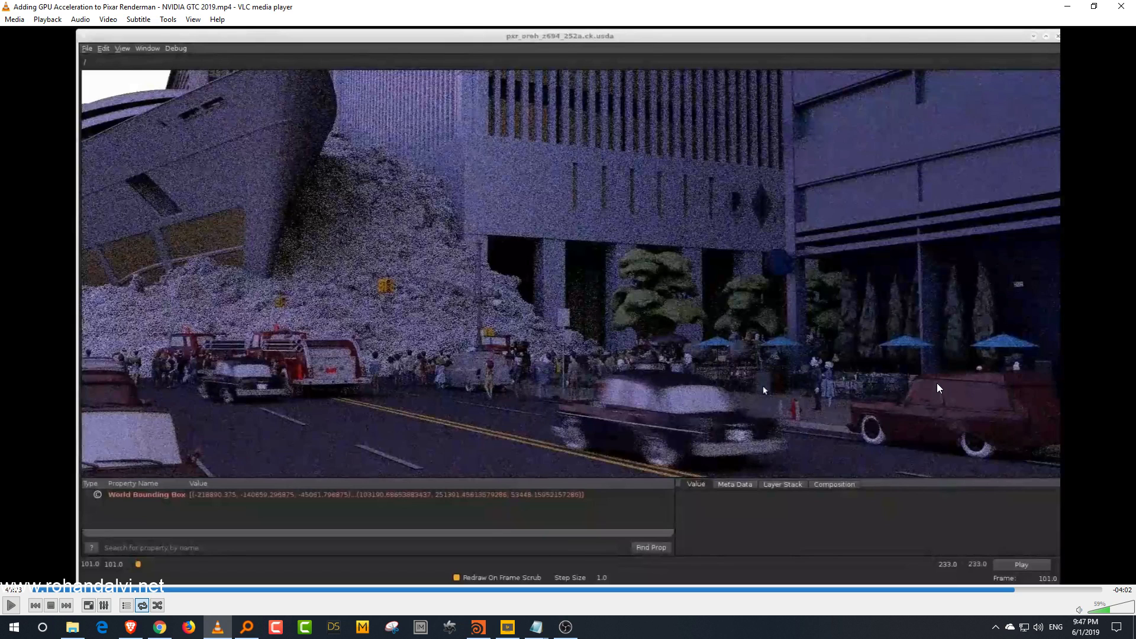
pyautogui.click(1069, 590)
pyautogui.click(1078, 589)
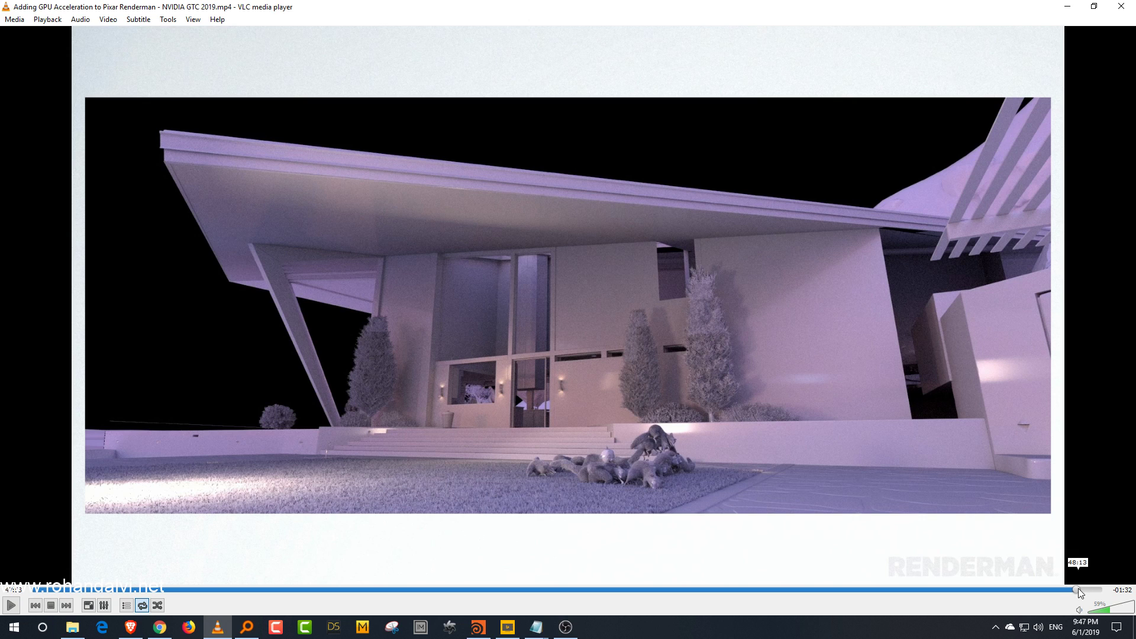
pyautogui.press('space')
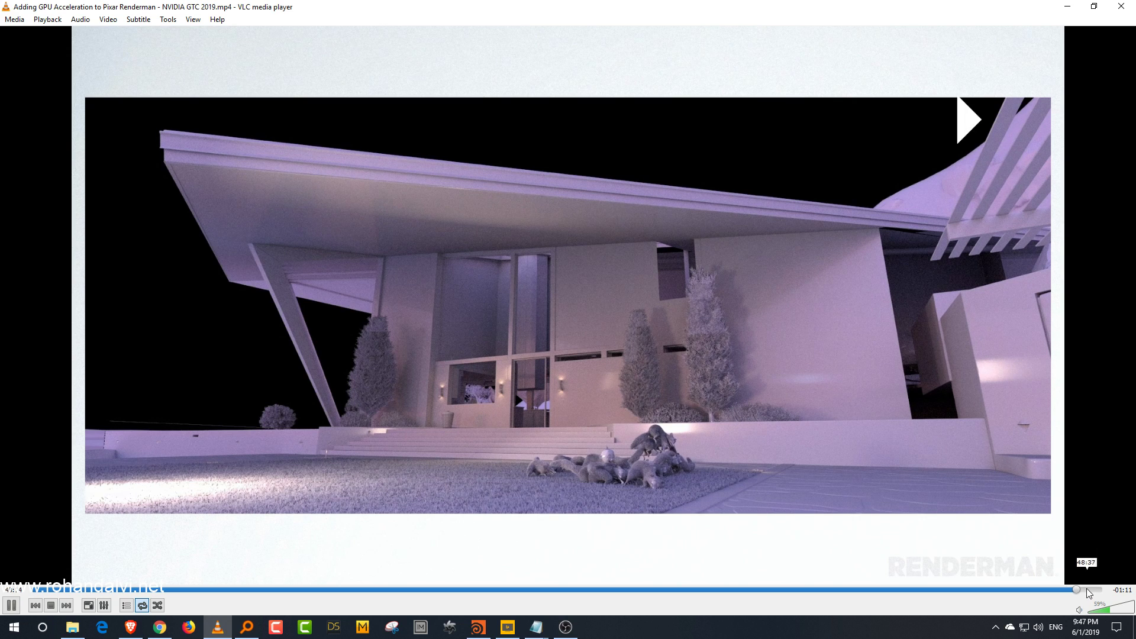
pyautogui.press('space')
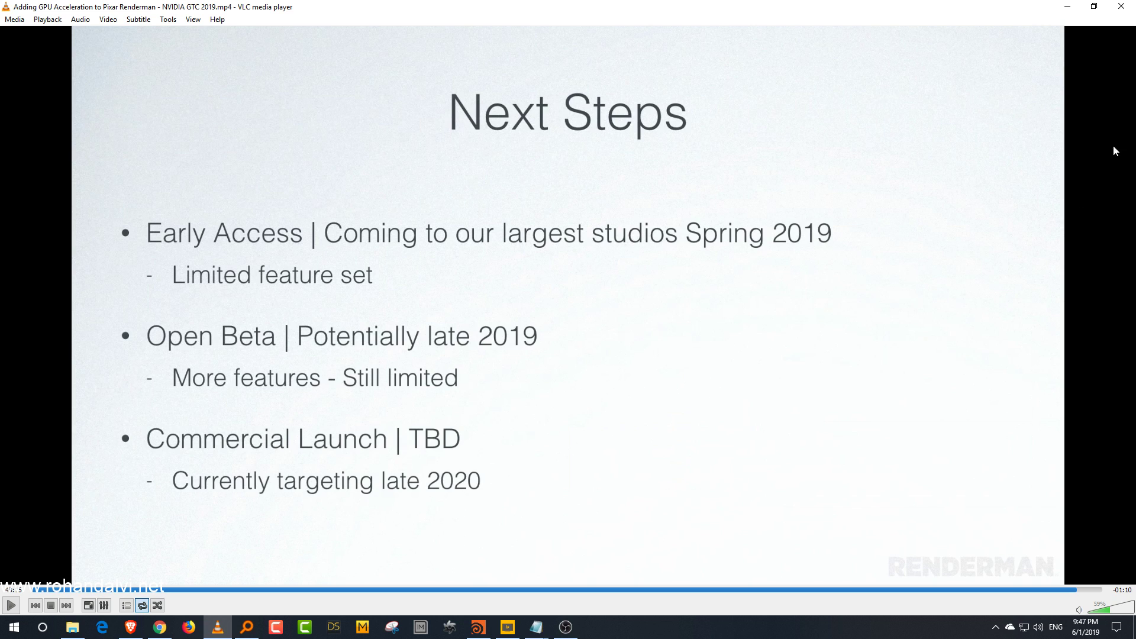
# Step: Close the video player, minimize the renderman folder, and check the live stream control room
pyautogui.click(1122, 6)
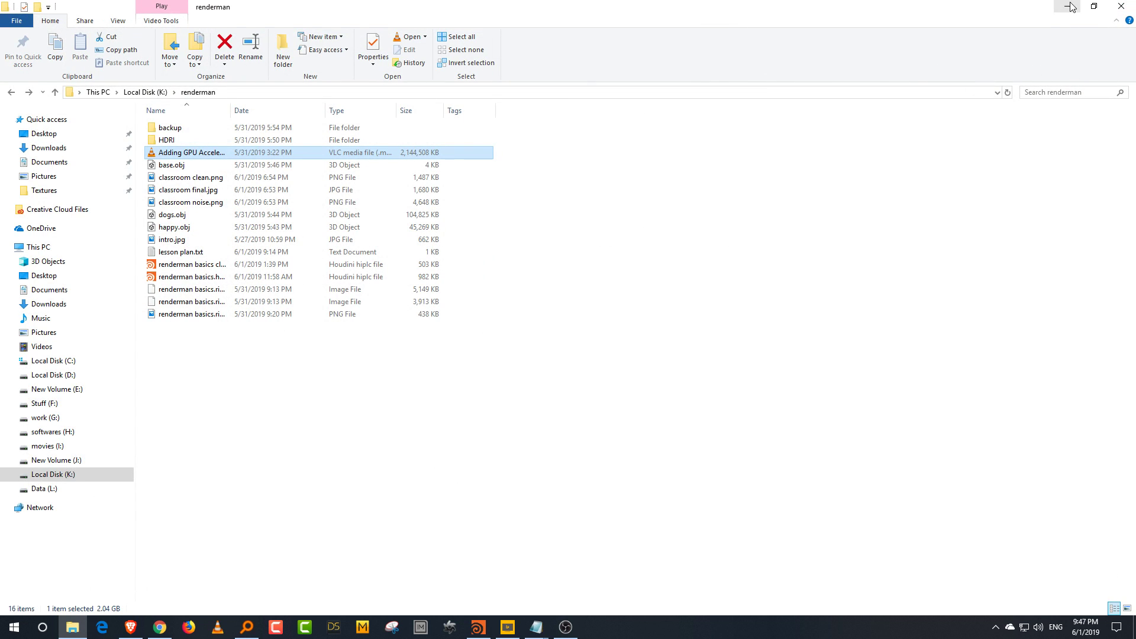
pyautogui.click(1067, 7)
pyautogui.click(432, 10)
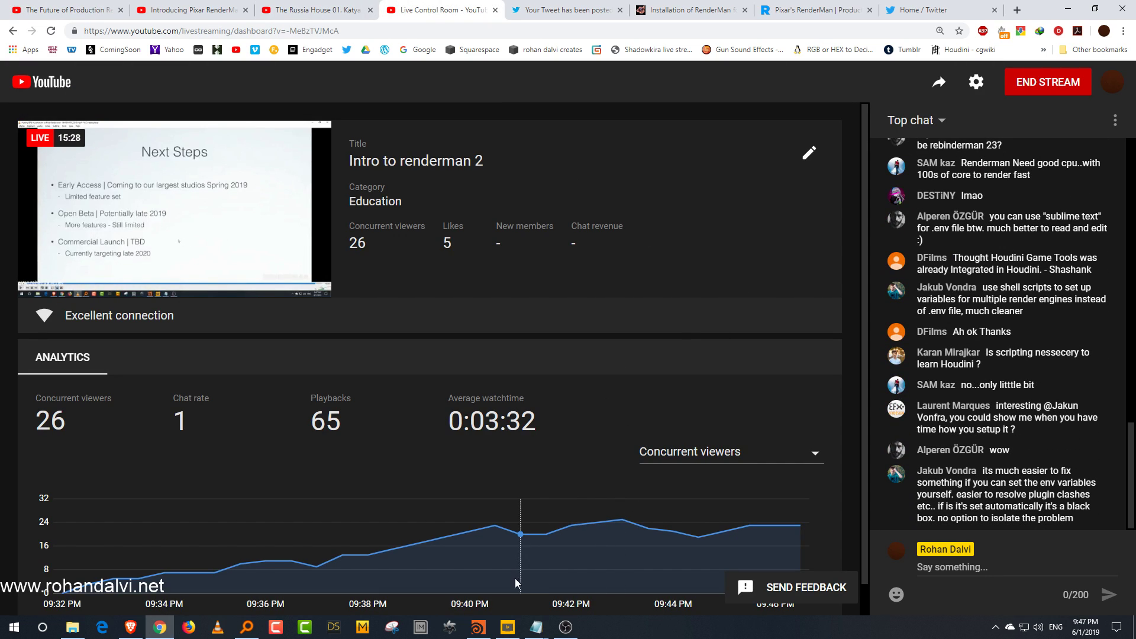
# Step: Switch to Houdini, tidy the object network view, and raise the network editor pane slightly
pyautogui.click(490, 629)
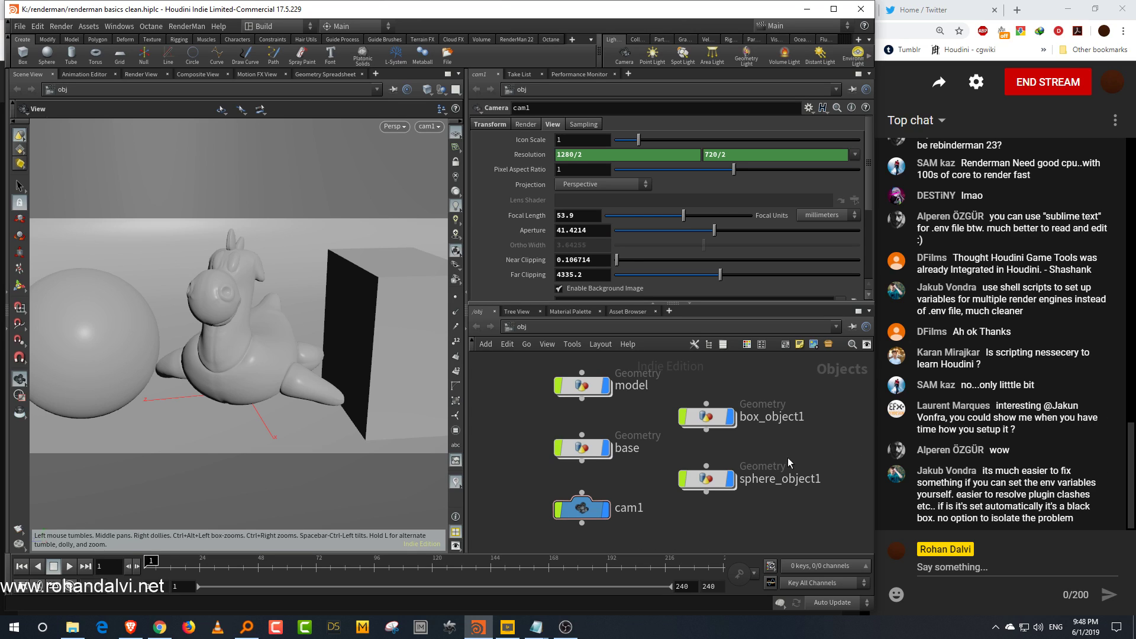
pyautogui.scroll(-2, 824, 438)
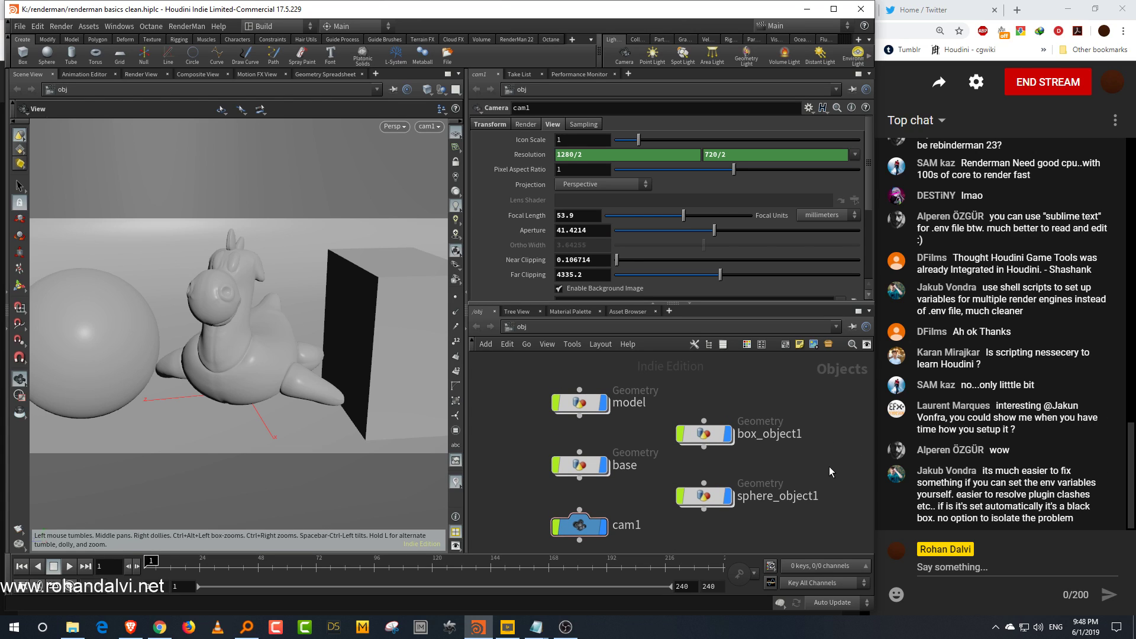
pyautogui.scroll(-1, 826, 474)
pyautogui.moveTo(820, 485); pyautogui.dragTo(819, 483, button='right')
pyautogui.moveTo(816, 495); pyautogui.dragTo(793, 464, button='middle')
pyautogui.moveTo(791, 493); pyautogui.dragTo(795, 485, button='right')
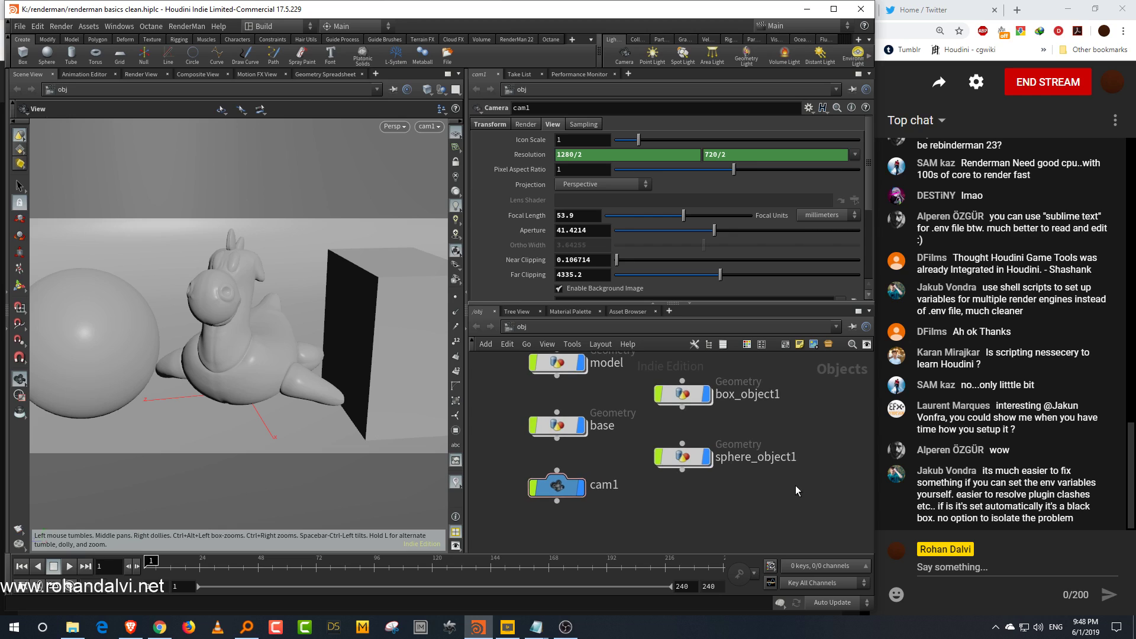
pyautogui.moveTo(799, 467); pyautogui.dragTo(797, 490, button='middle')
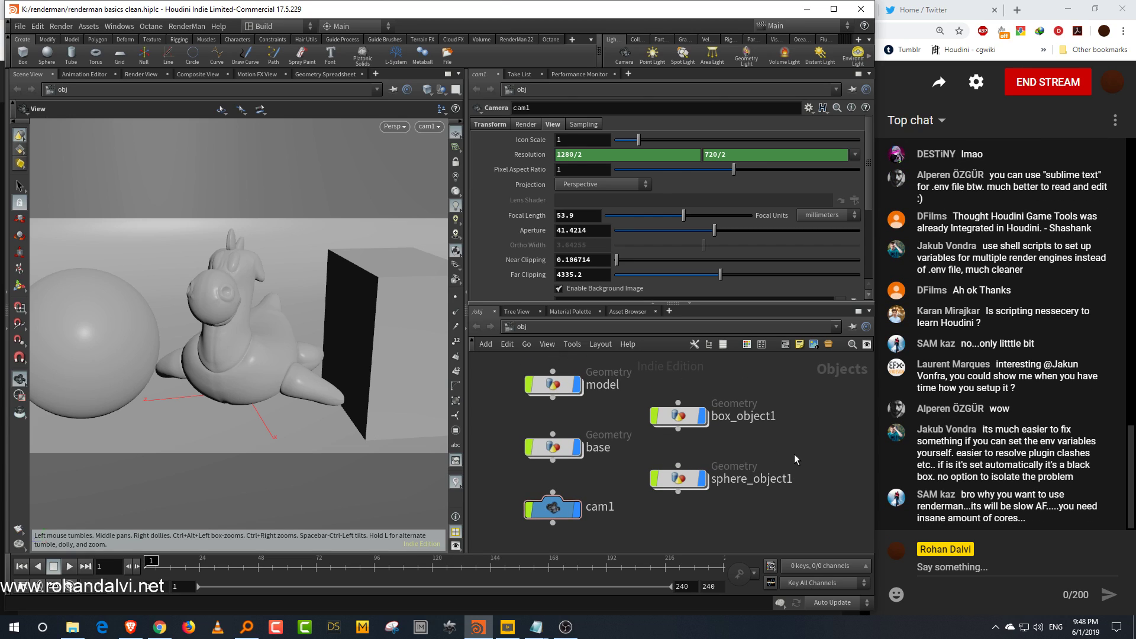
pyautogui.moveTo(797, 454); pyautogui.dragTo(806, 451, button='middle')
pyautogui.moveTo(792, 453); pyautogui.dragTo(796, 450, button='right')
pyautogui.moveTo(795, 449); pyautogui.dragTo(804, 448, button='middle')
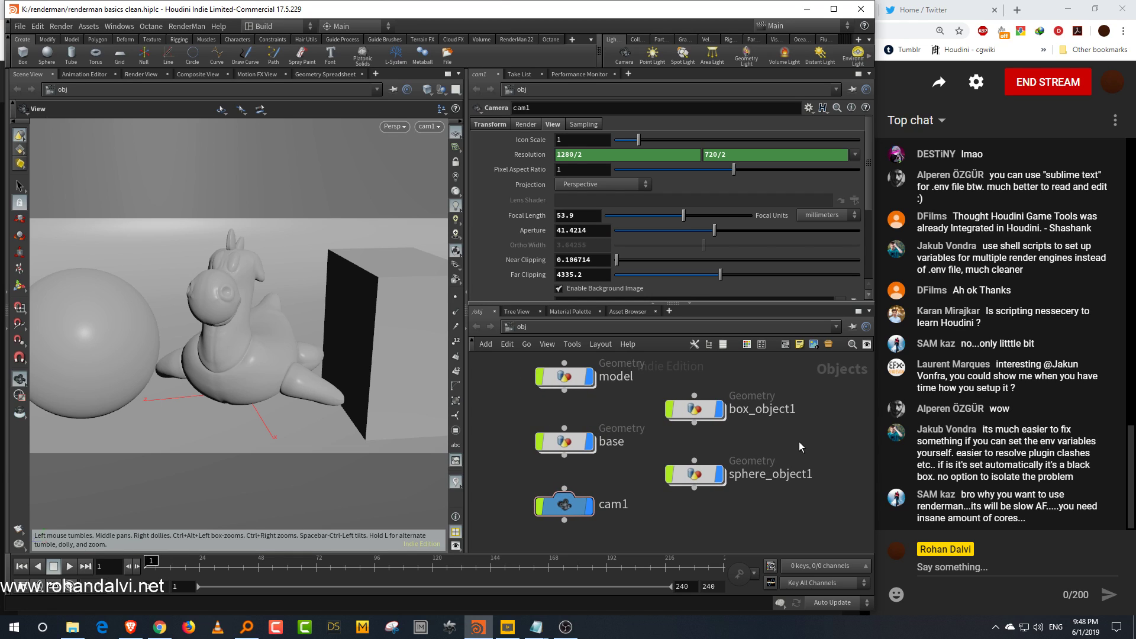
pyautogui.moveTo(820, 513); pyautogui.dragTo(824, 516, button='middle')
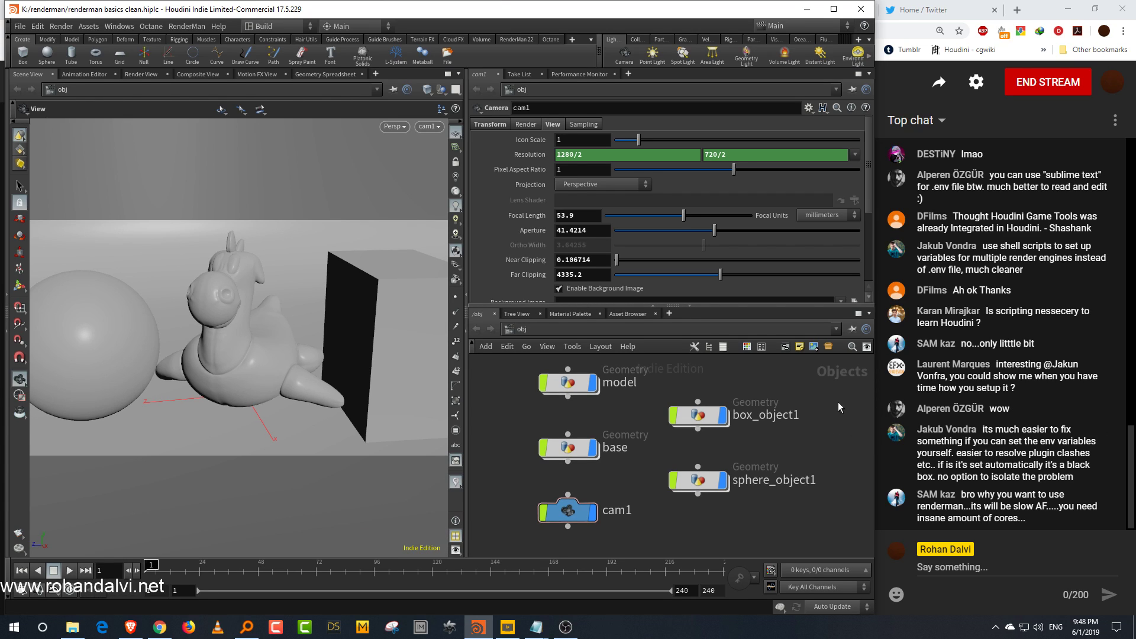
pyautogui.moveTo(779, 306); pyautogui.dragTo(780, 289)
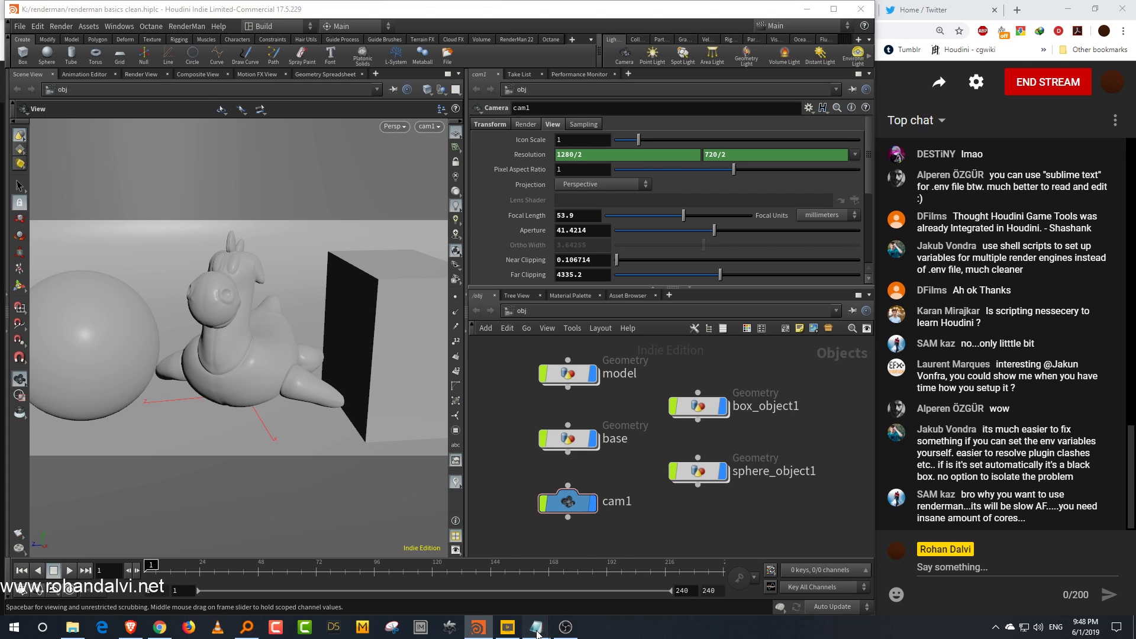
# Step: Open the lesson plan notes in Notepad, shrink and reposition its window, then minimize it
pyautogui.moveTo(537, 633)
pyautogui.click(645, 540)
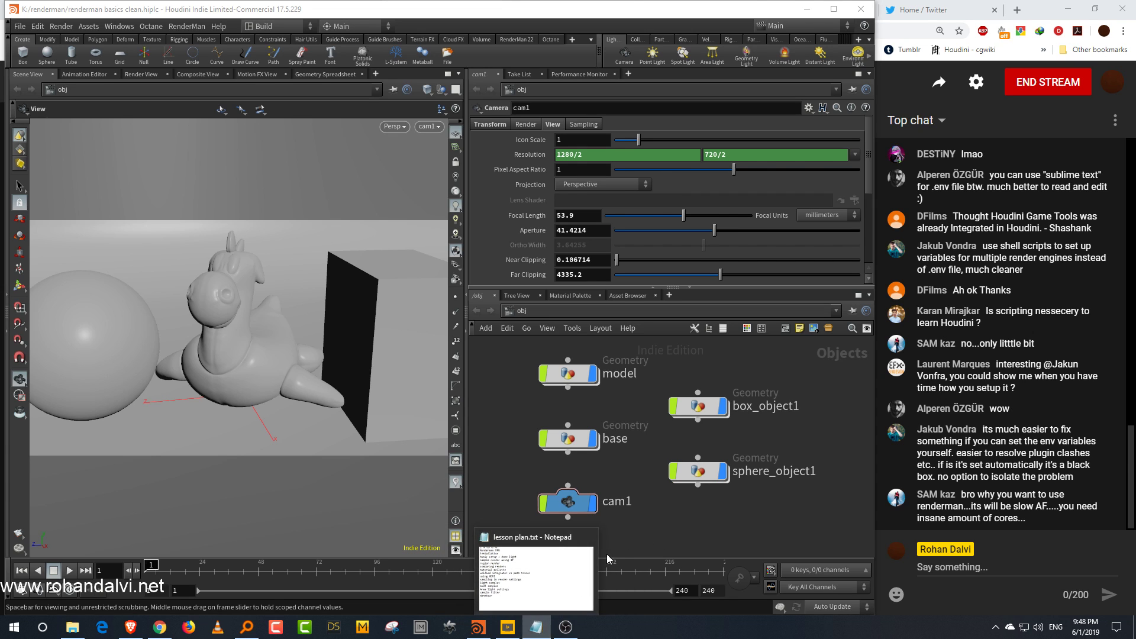
pyautogui.click(573, 580)
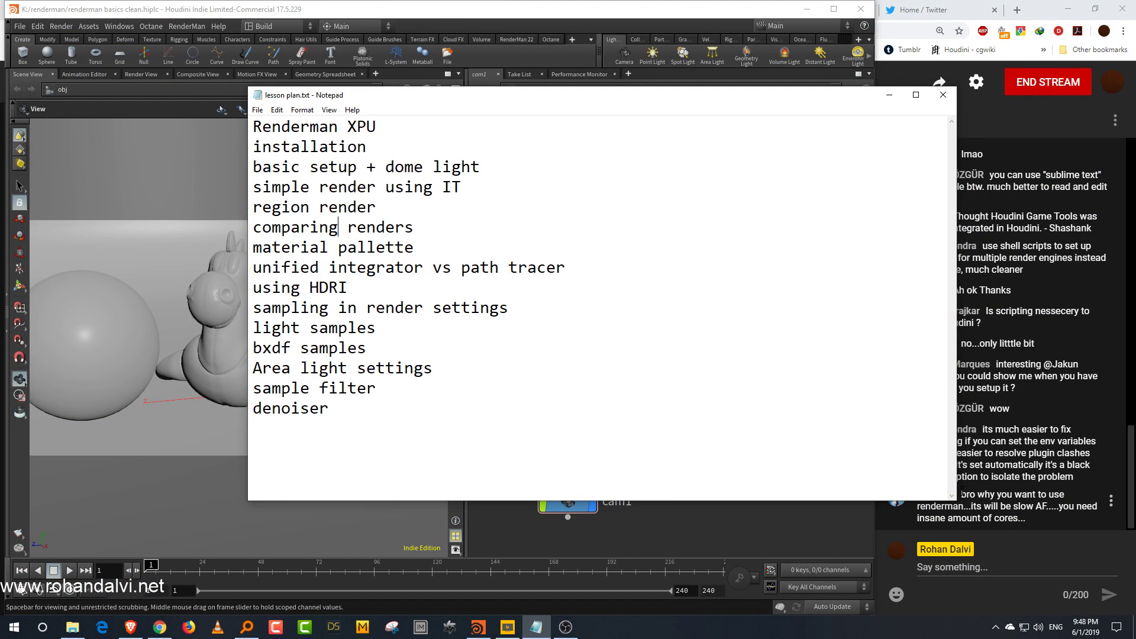
pyautogui.moveTo(952, 501); pyautogui.dragTo(841, 542)
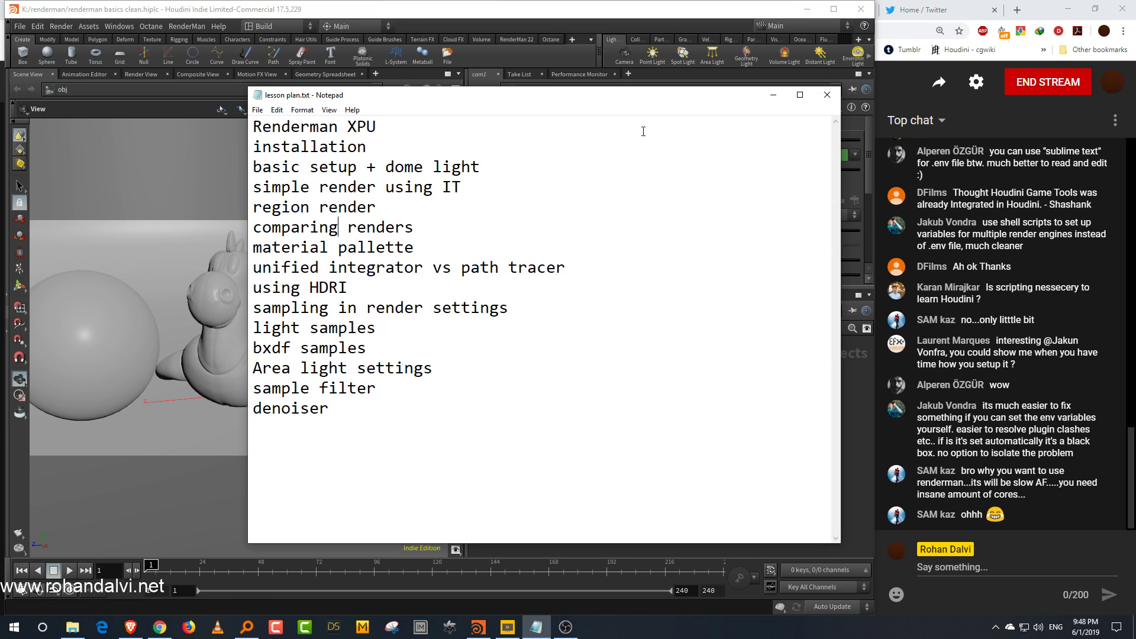
pyautogui.moveTo(621, 95); pyautogui.dragTo(602, 95)
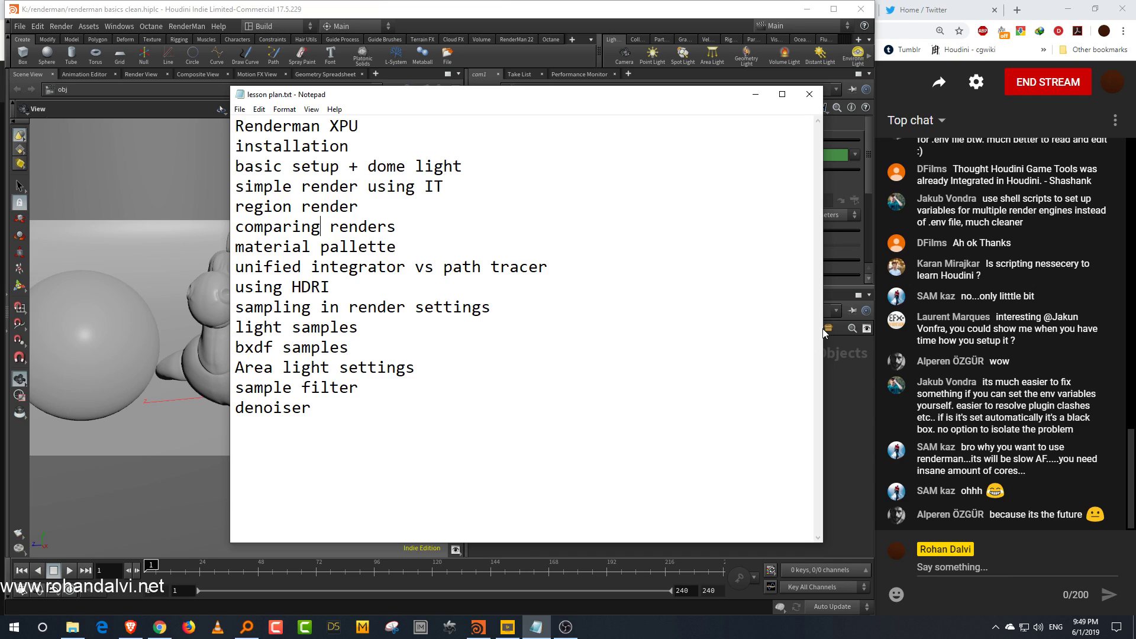
pyautogui.moveTo(823, 332); pyautogui.dragTo(745, 340)
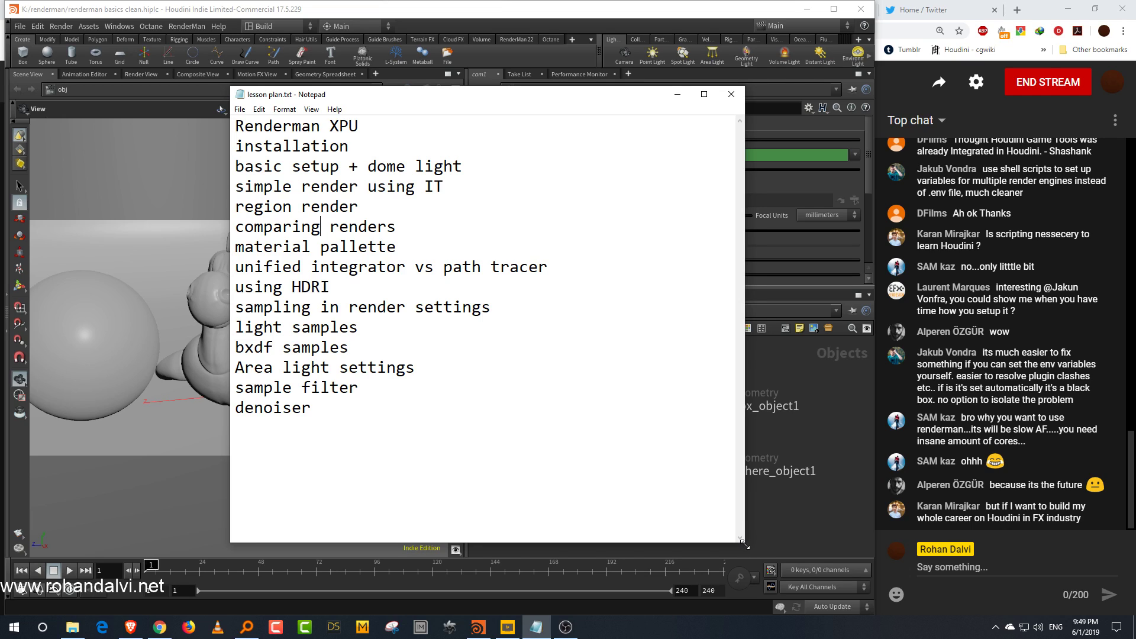
pyautogui.moveTo(741, 536); pyautogui.dragTo(690, 514)
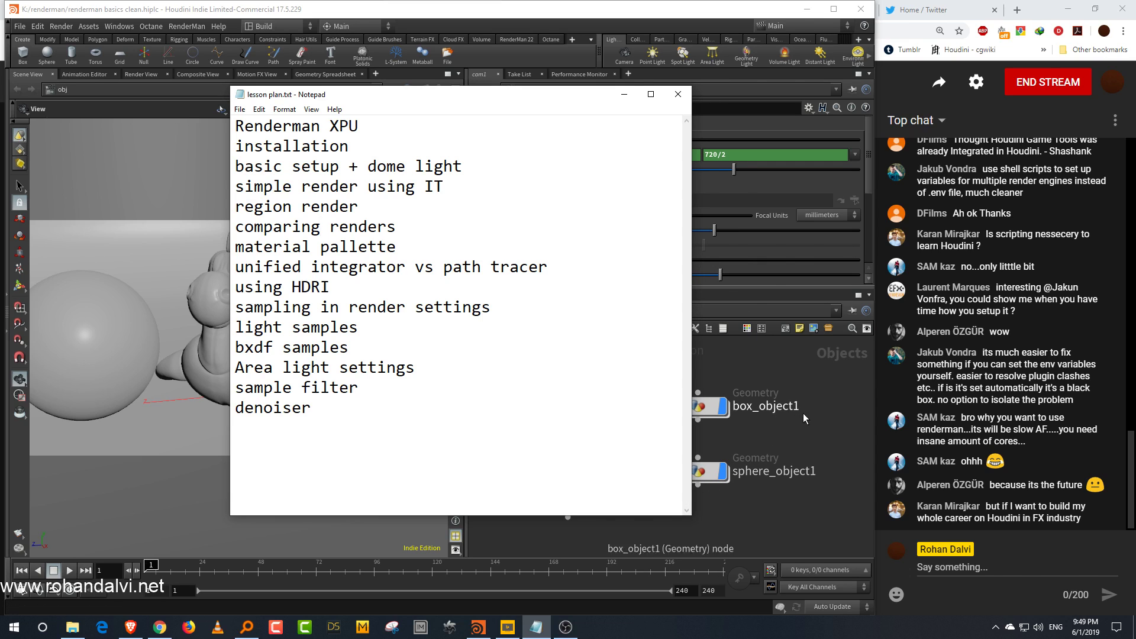
pyautogui.click(624, 94)
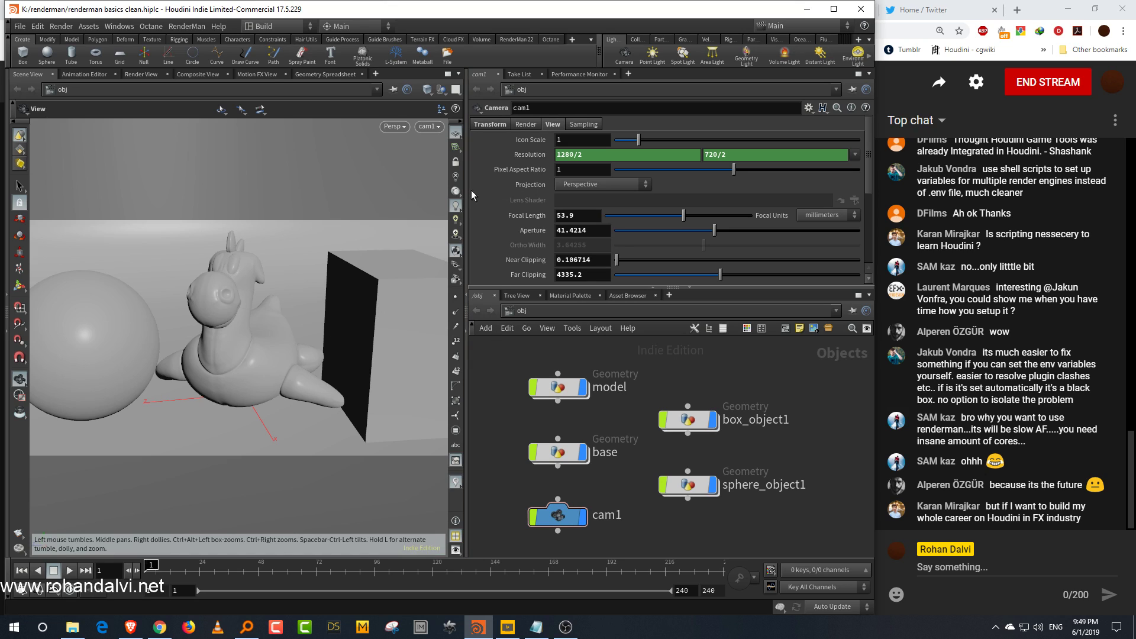
# Step: Widen the scene viewport pane, orbit the view, and toggle wireframe display on and off
pyautogui.moveTo(466, 188); pyautogui.dragTo(521, 186)
pyautogui.moveTo(315, 357); pyautogui.dragTo(348, 347)
pyautogui.moveTo(348, 347); pyautogui.dragTo(292, 386, button='right')
pyautogui.moveTo(335, 371); pyautogui.dragTo(294, 387, button='middle')
pyautogui.moveTo(293, 387); pyautogui.dragTo(321, 355, button='right')
pyautogui.moveTo(314, 371); pyautogui.dragTo(355, 325, button='middle')
pyautogui.moveTo(355, 325); pyautogui.dragTo(350, 349)
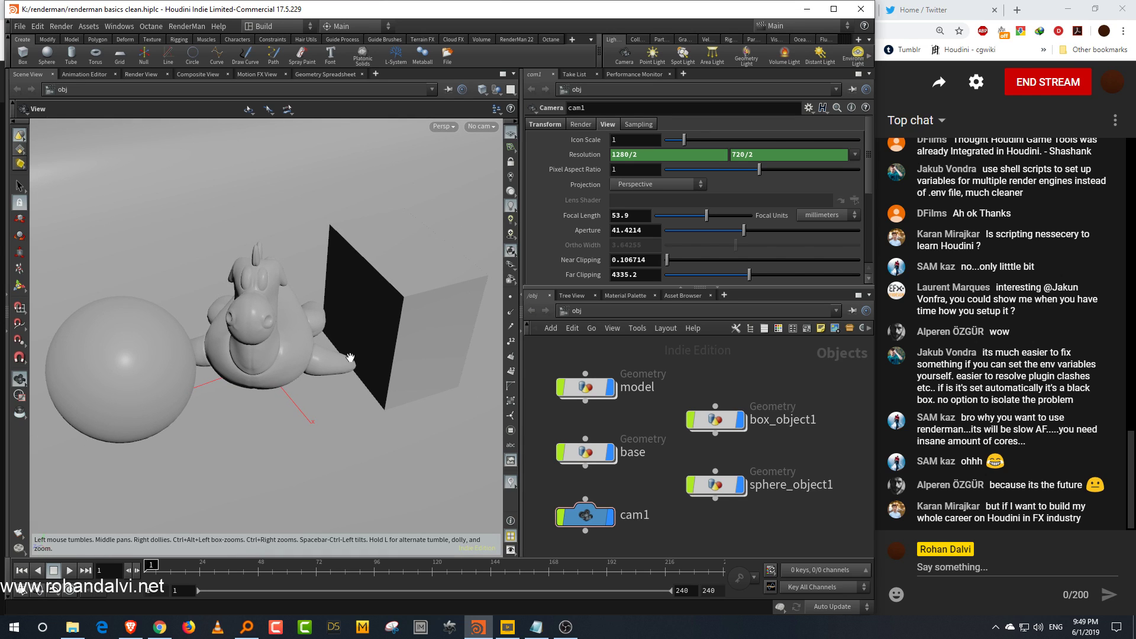
pyautogui.press('w')
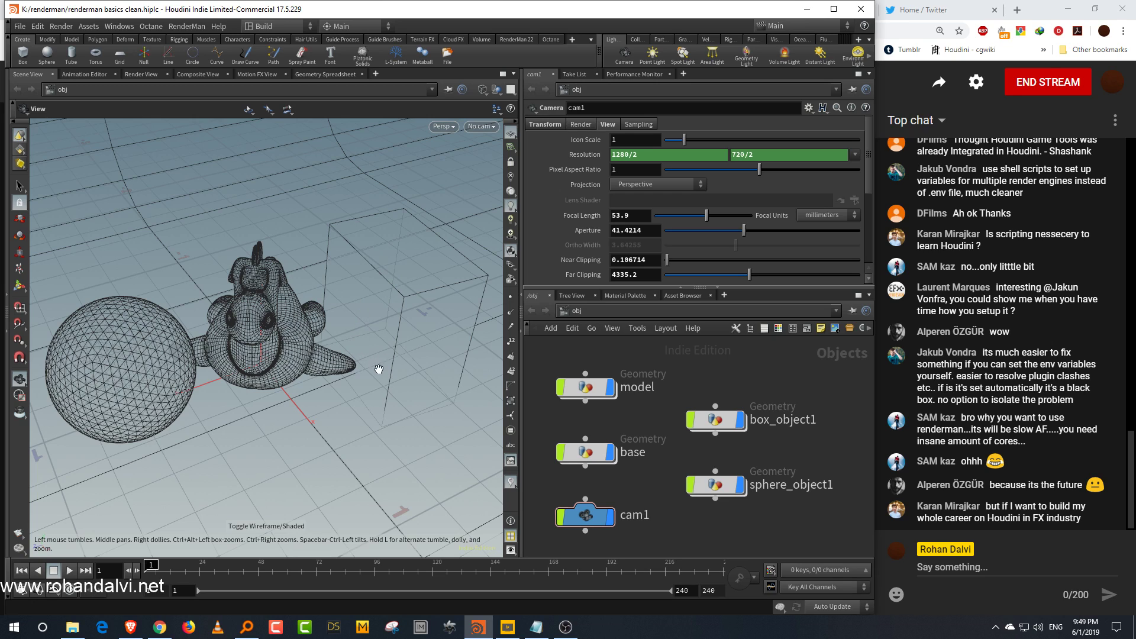
pyautogui.press('w')
# Step: Orbit around the scene, then set the viewport to look through cam1
pyautogui.moveTo(375, 386); pyautogui.dragTo(353, 340)
pyautogui.moveTo(353, 339); pyautogui.dragTo(248, 452, button='right')
pyautogui.moveTo(357, 325); pyautogui.dragTo(291, 434, button='middle')
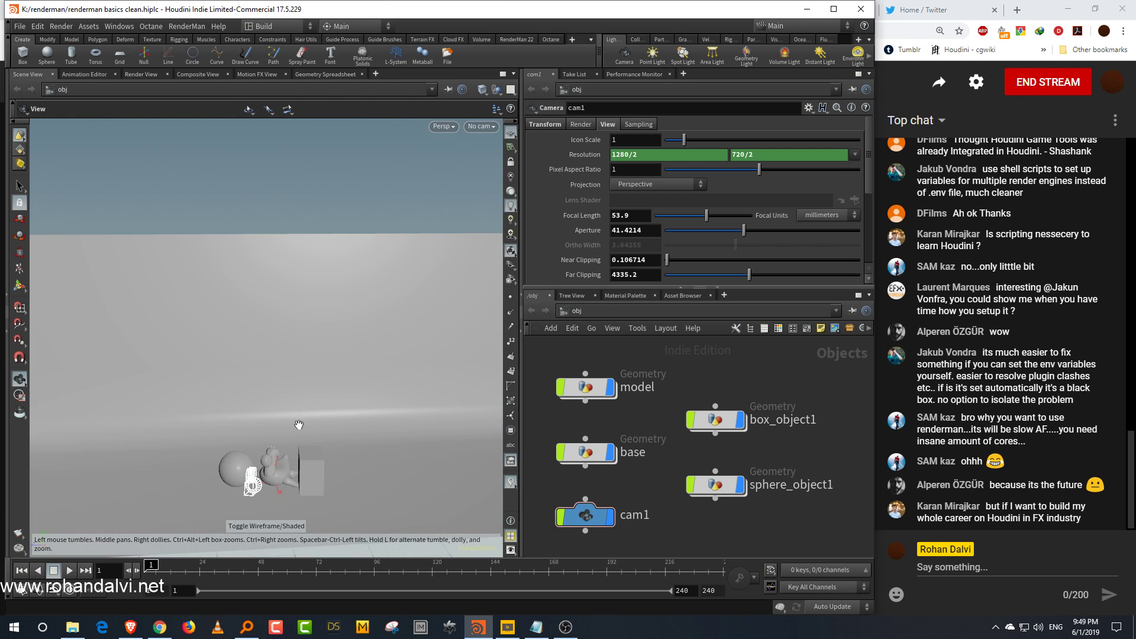
pyautogui.moveTo(332, 370); pyautogui.dragTo(308, 414, button='right')
pyautogui.moveTo(309, 414); pyautogui.dragTo(310, 395, button='middle')
pyautogui.moveTo(307, 402); pyautogui.dragTo(342, 359, button='right')
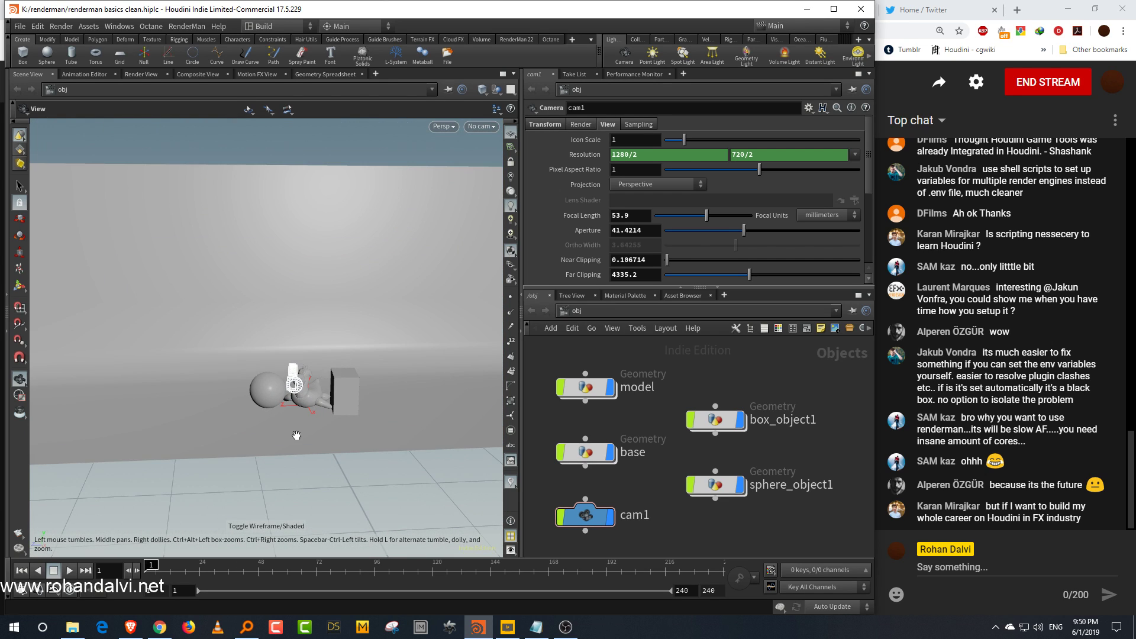
pyautogui.moveTo(297, 435); pyautogui.dragTo(332, 382, button='right')
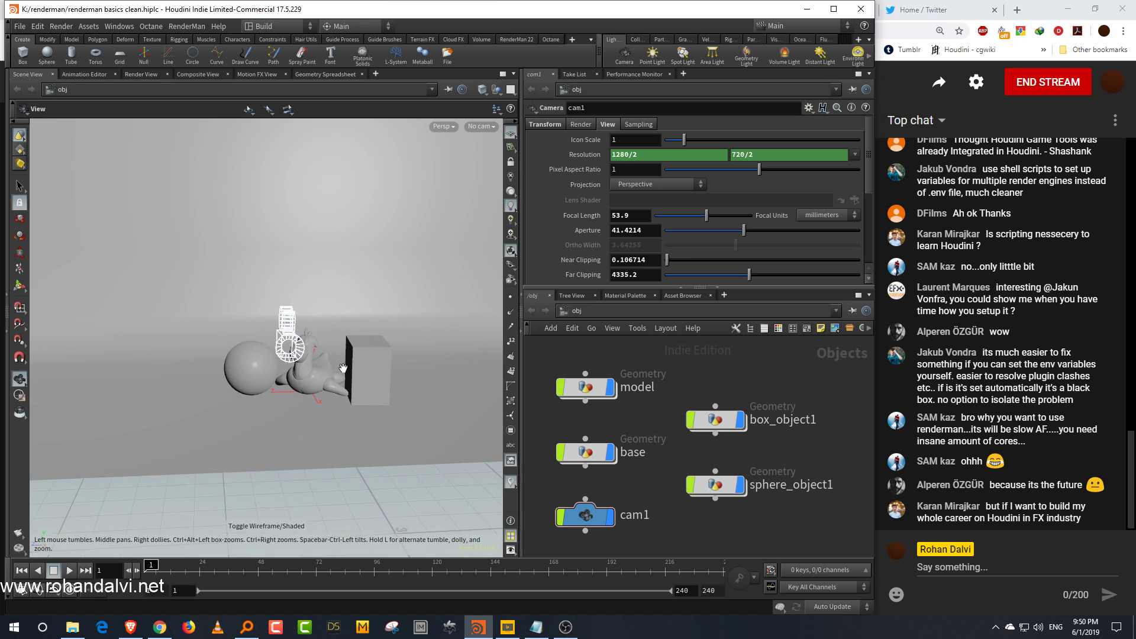
pyautogui.click(482, 126)
pyautogui.click(496, 183)
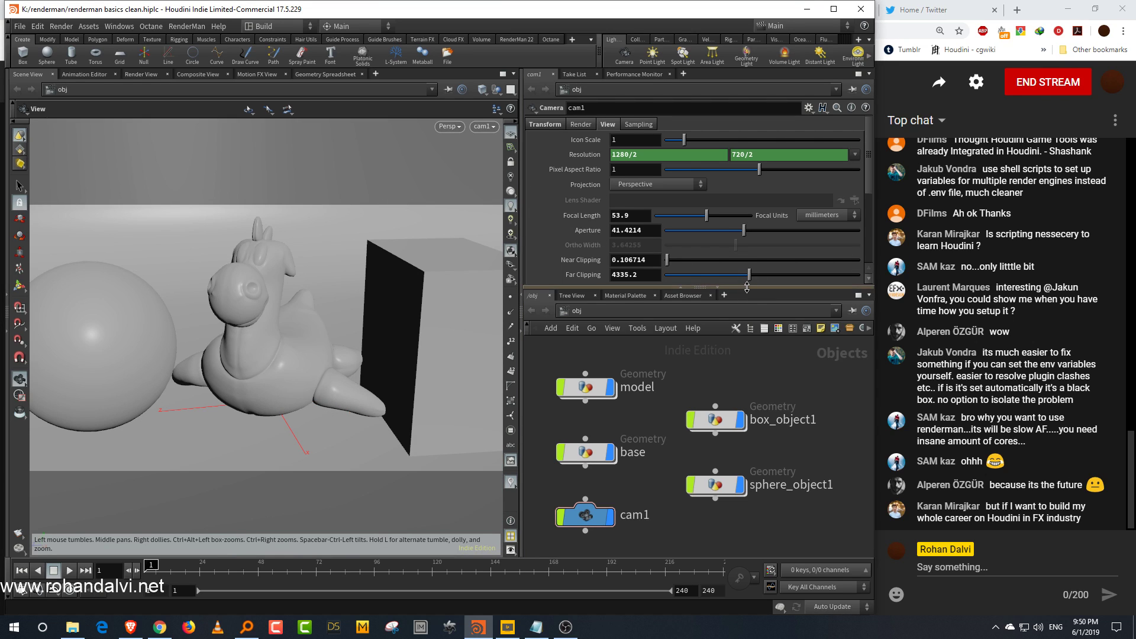
# Step: Raise the network pane slightly and switch the shelf to the RenderMan 22 tab
pyautogui.moveTo(744, 288); pyautogui.dragTo(744, 270)
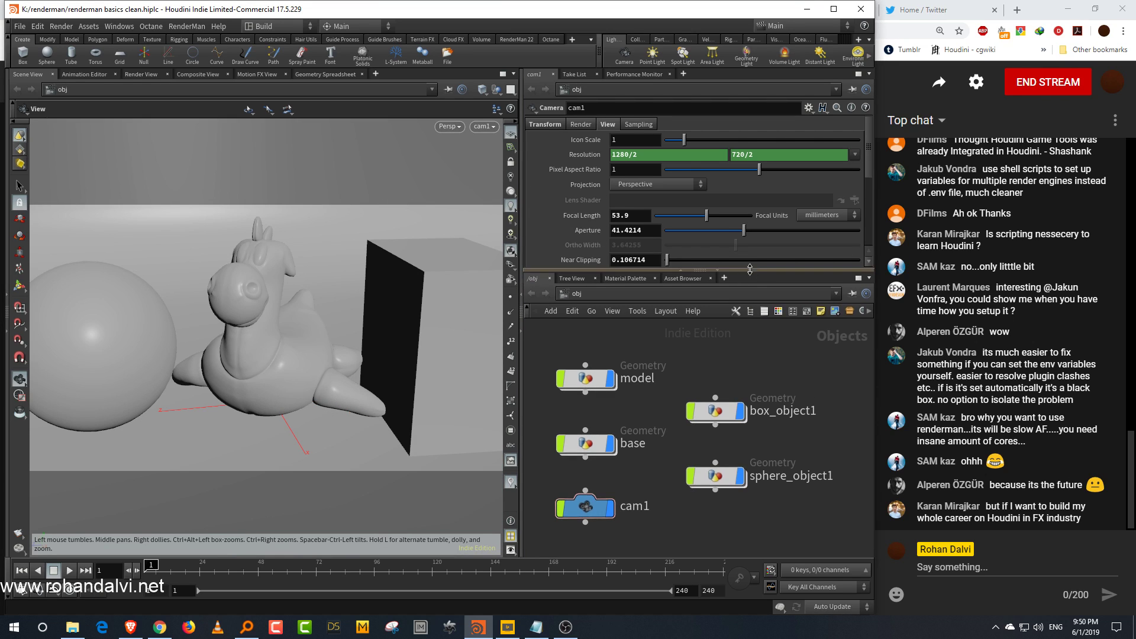
pyautogui.click(573, 41)
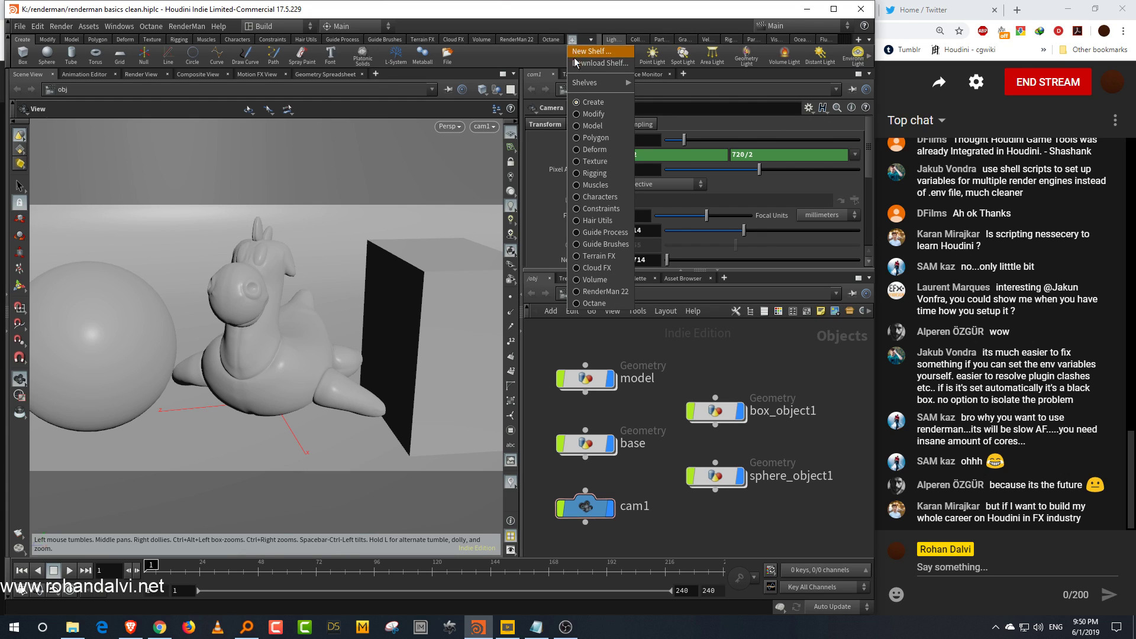
pyautogui.moveTo(595, 84)
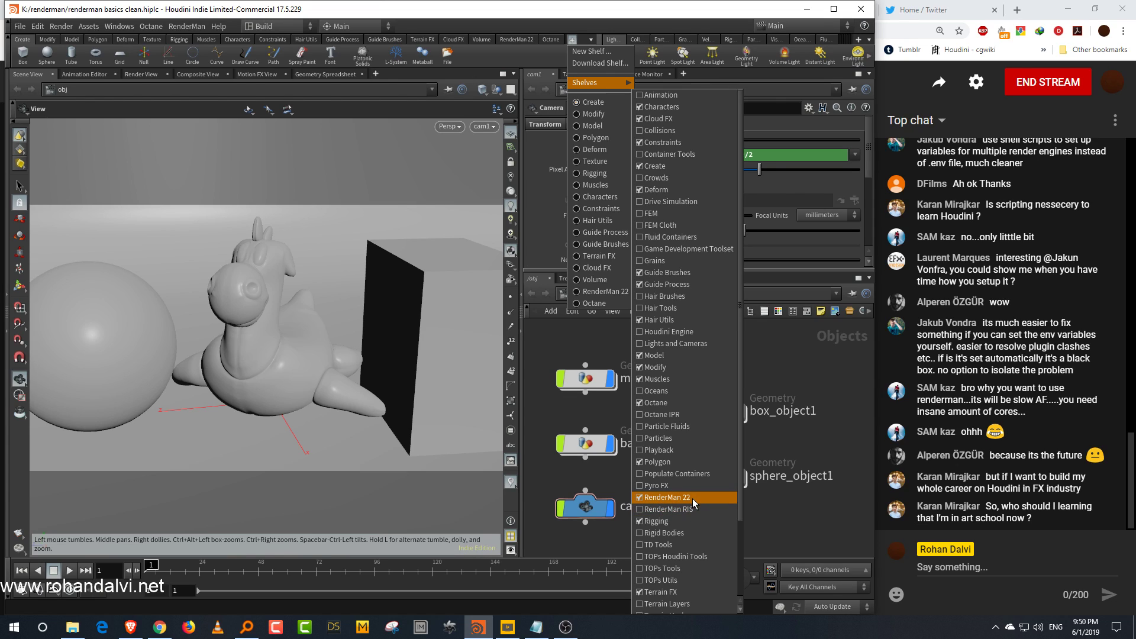
pyautogui.click(808, 439)
pyautogui.moveTo(794, 436); pyautogui.dragTo(780, 407, button='middle')
pyautogui.scroll(-1, 781, 426)
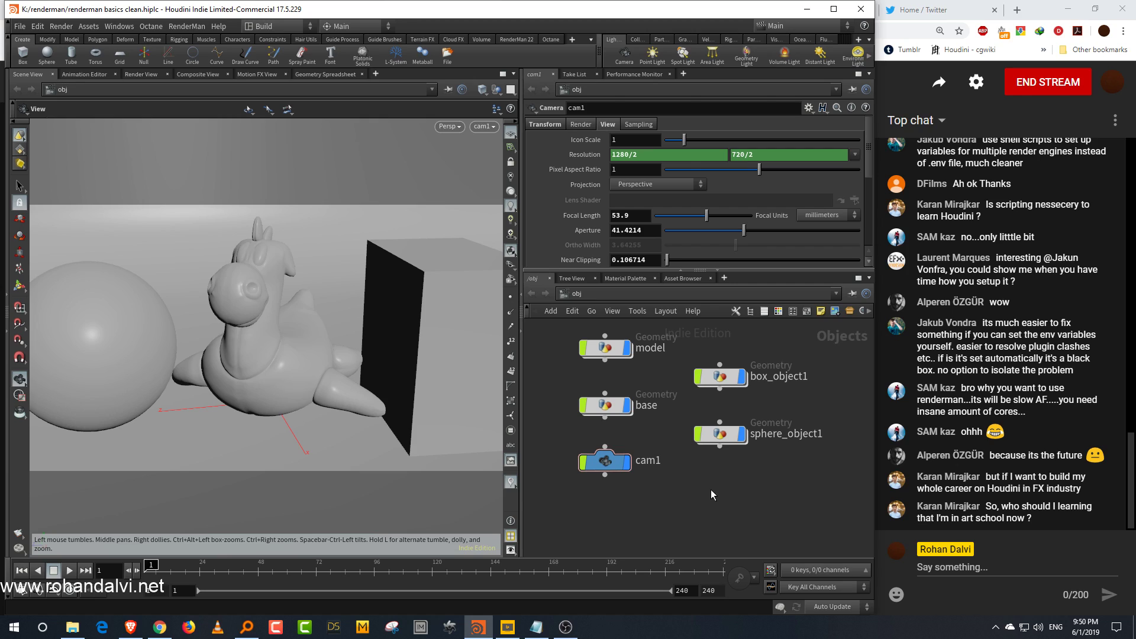
pyautogui.click(516, 39)
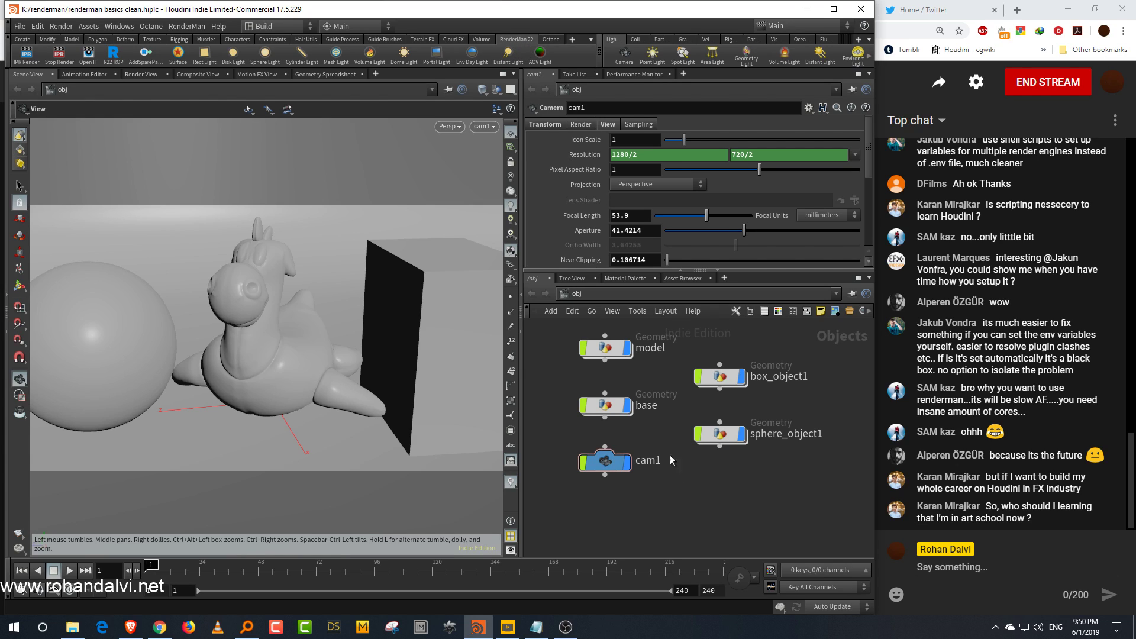
# Step: Add a Pxr Dome Light node to the object network
pyautogui.press('Tab')
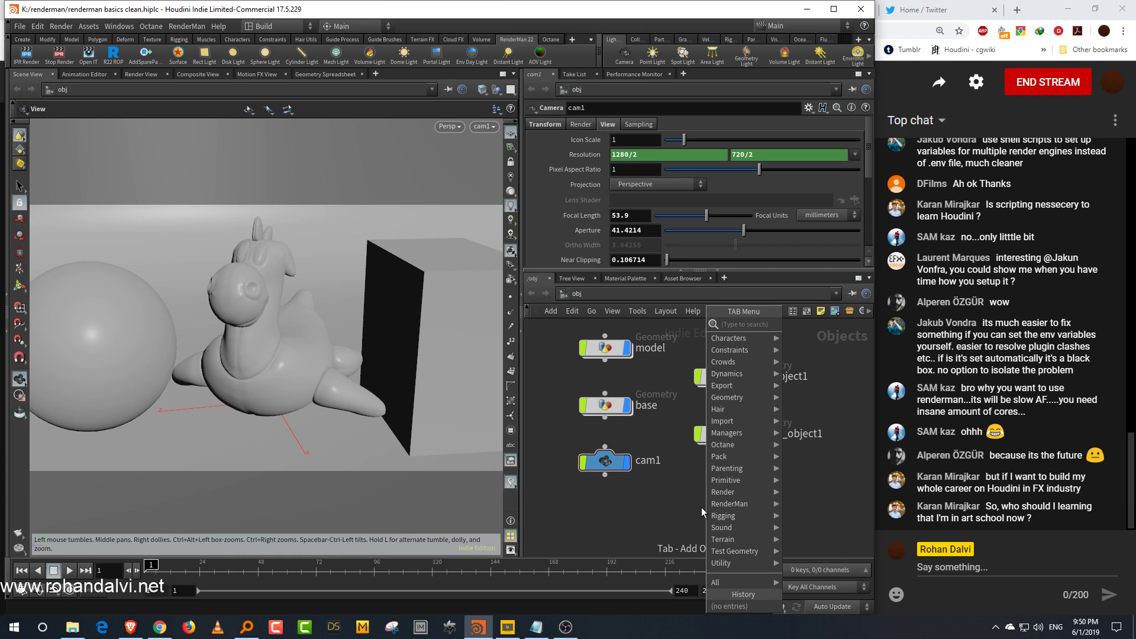
pyautogui.write('pxr')
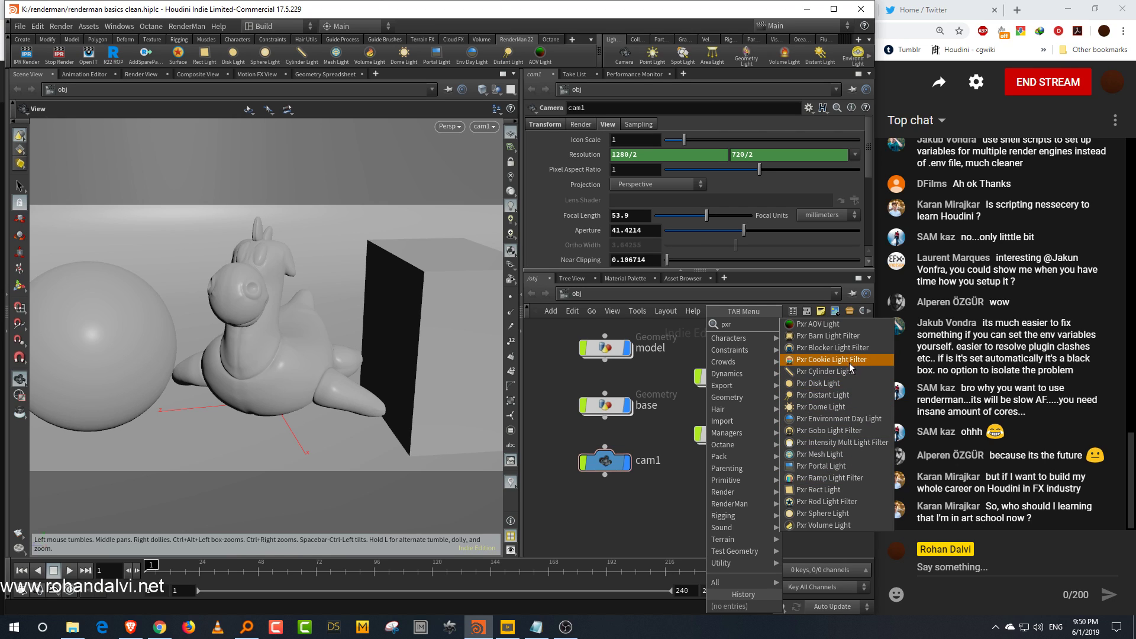
pyautogui.click(847, 405)
pyautogui.click(718, 501)
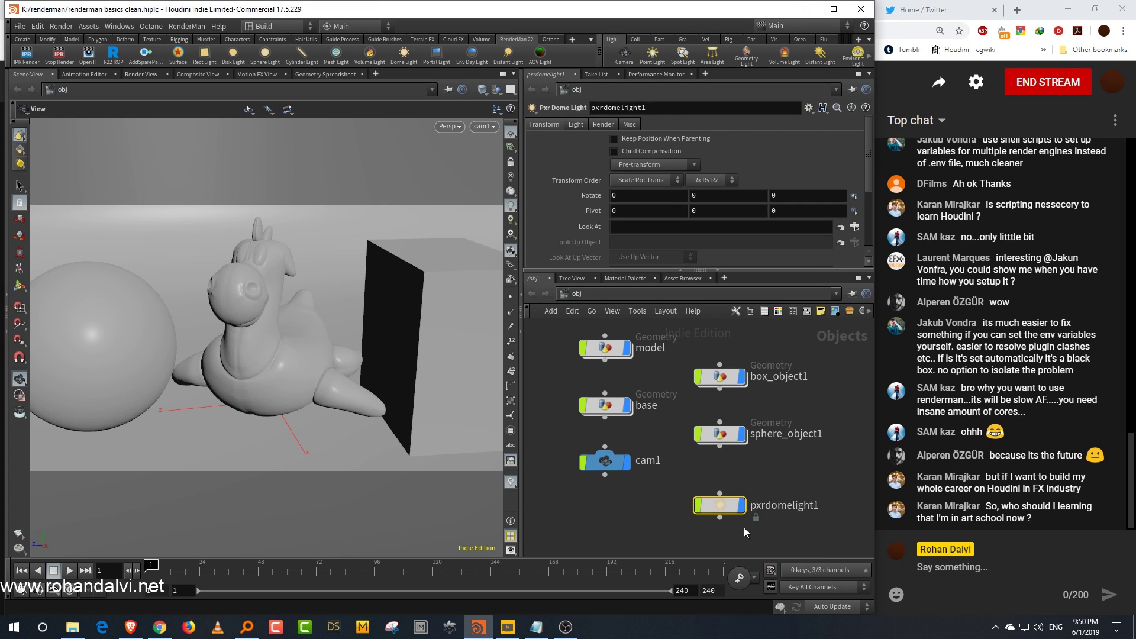
# Step: Create a Material Network node in the object network and go inside it
pyautogui.moveTo(804, 461); pyautogui.dragTo(724, 519)
pyautogui.click(807, 466)
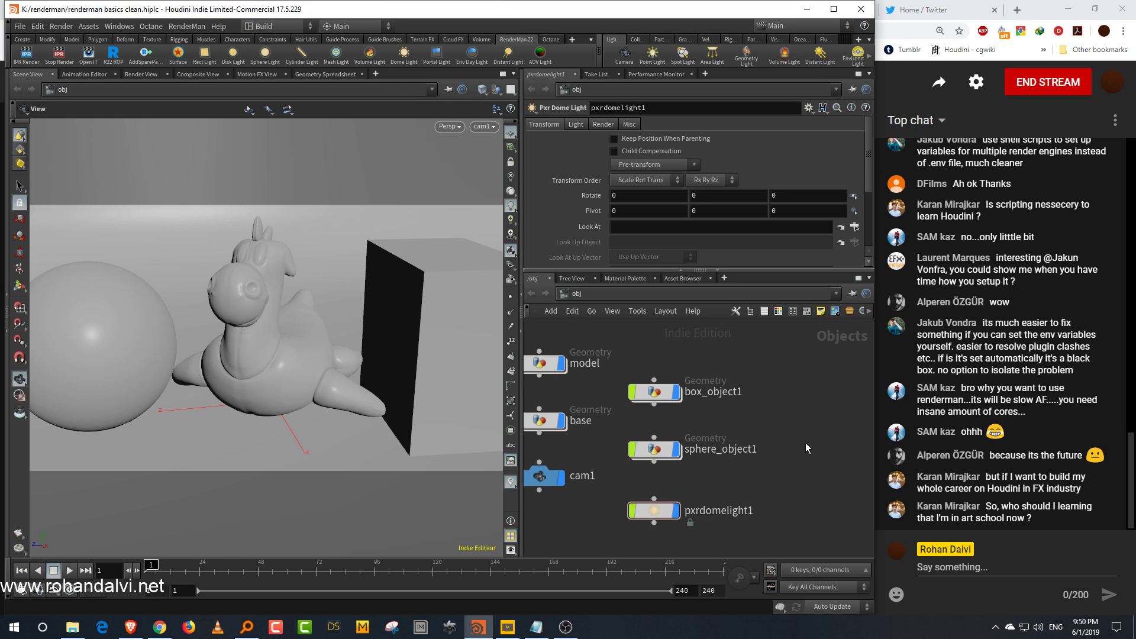
pyautogui.press('Tab')
pyautogui.write('mat')
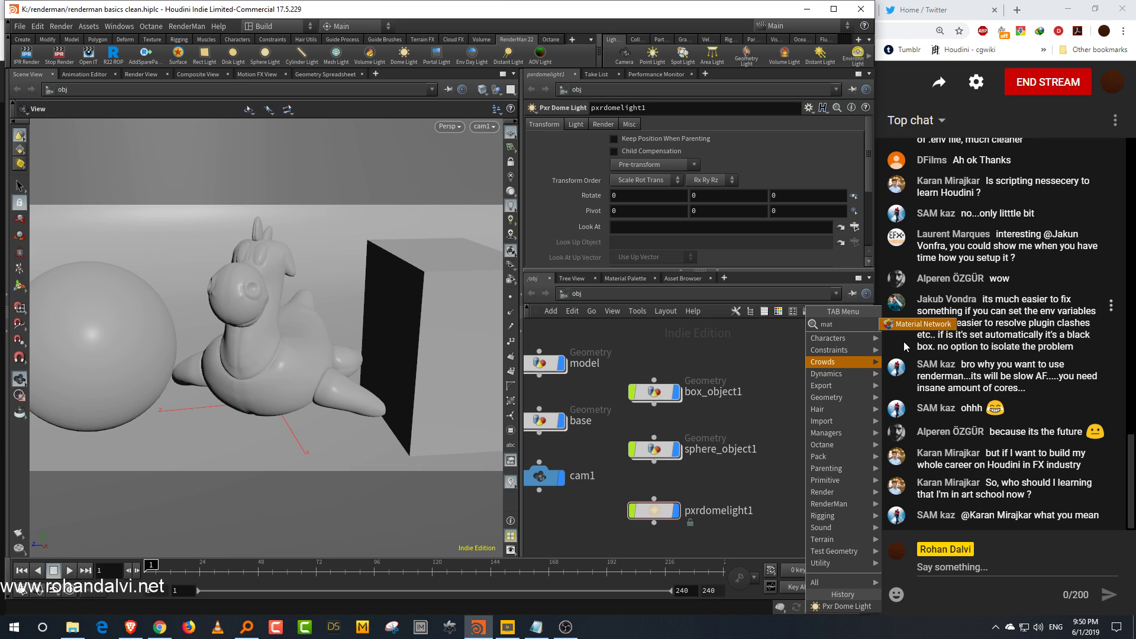
pyautogui.click(912, 325)
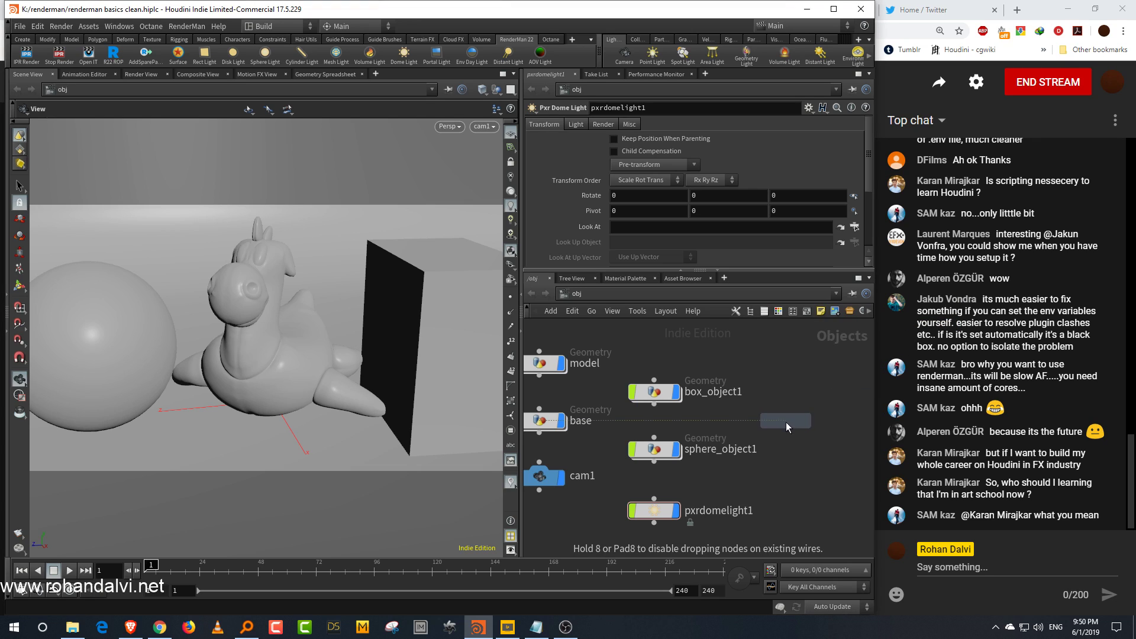
pyautogui.click(790, 421)
pyautogui.doubleClick(760, 406)
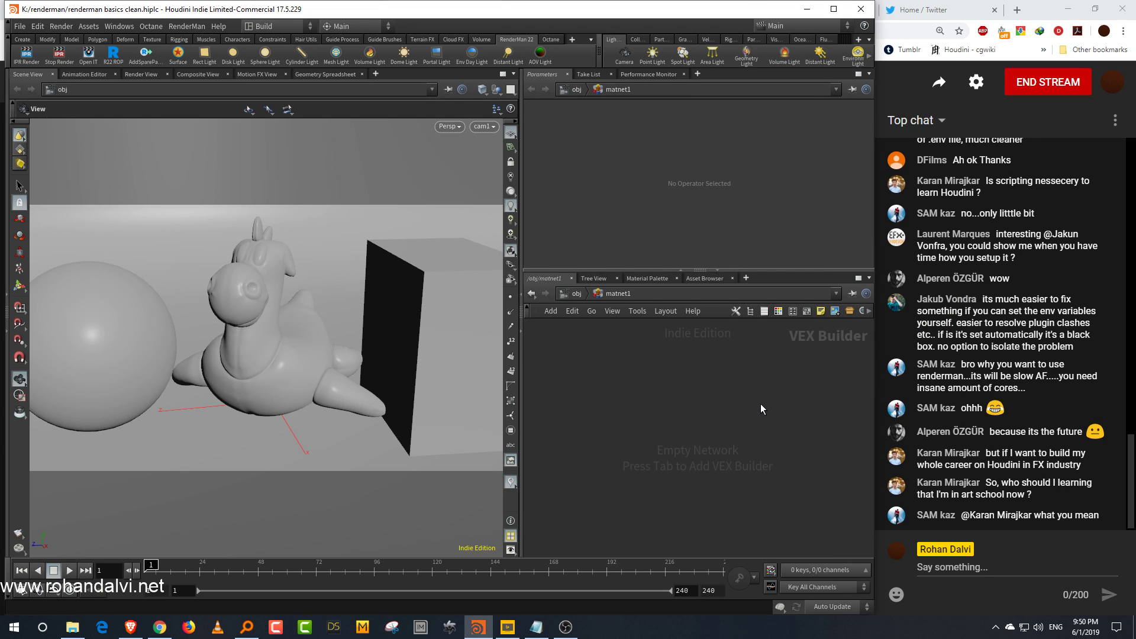
# Step: Add a Pxr Surface node inside the material network
pyautogui.press('Tab')
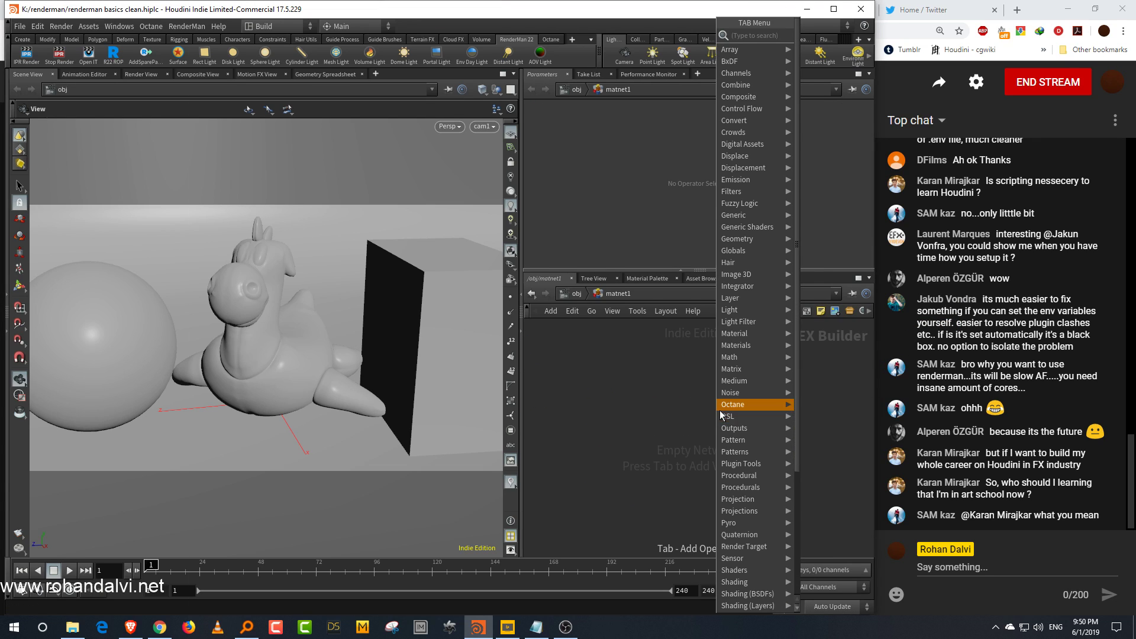
pyautogui.write('surface')
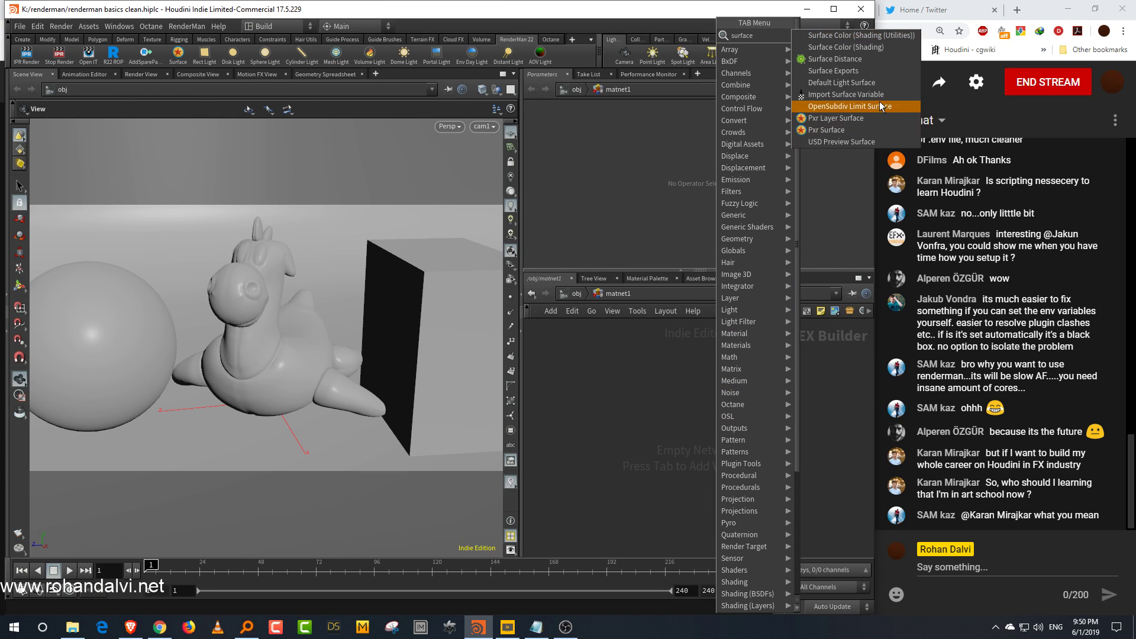
pyautogui.click(843, 131)
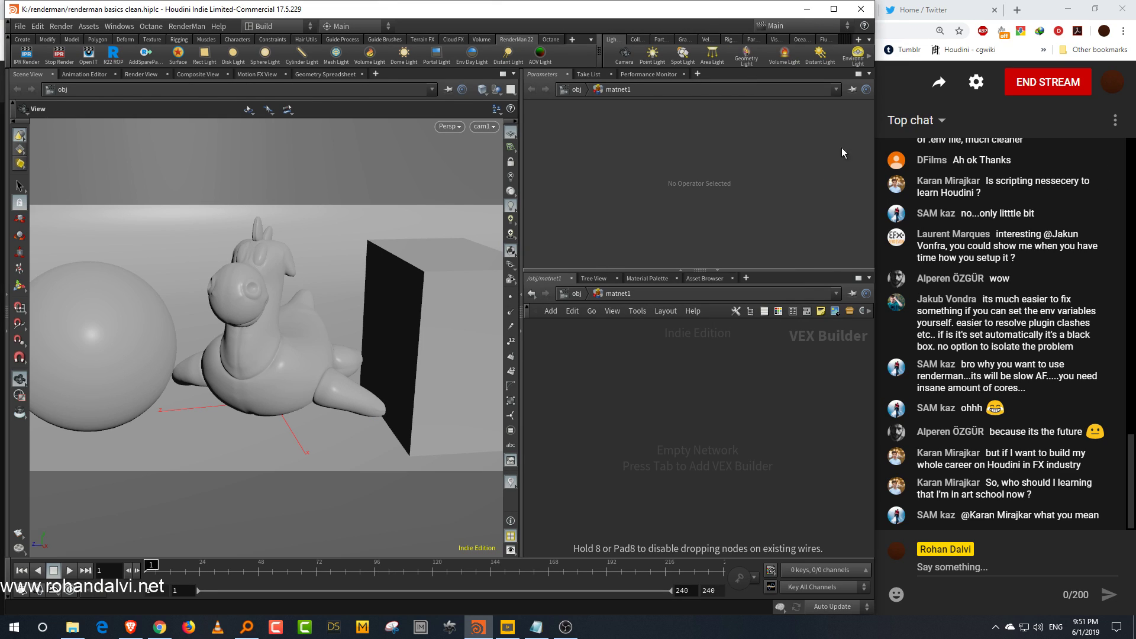
pyautogui.click(600, 393)
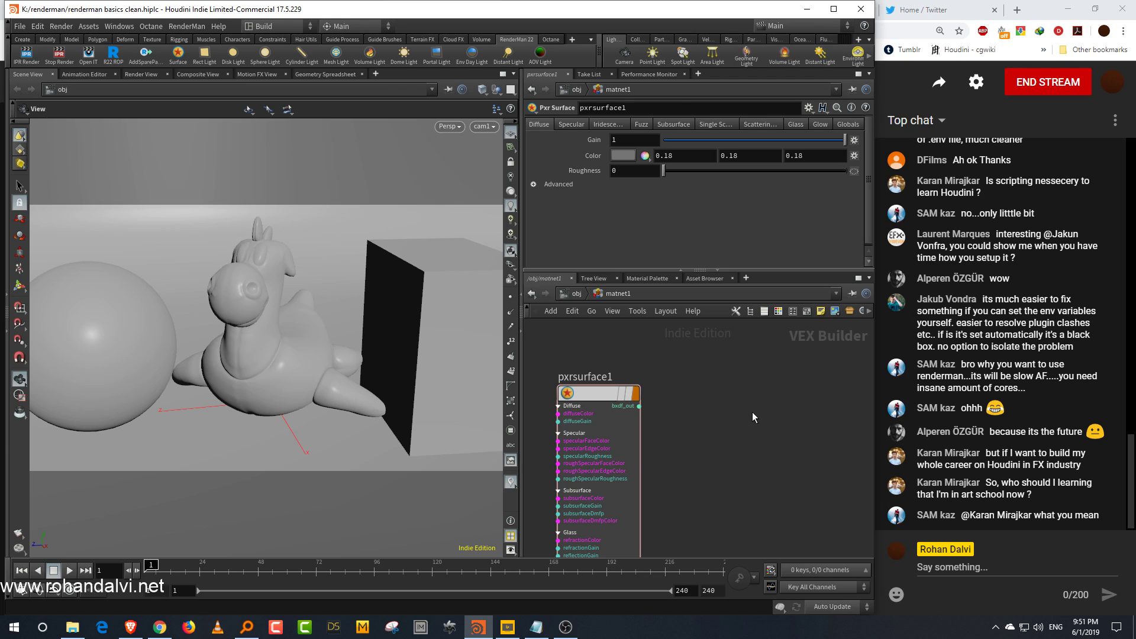
# Step: Add a Pxr Material Builder node and go inside it
pyautogui.press('Tab')
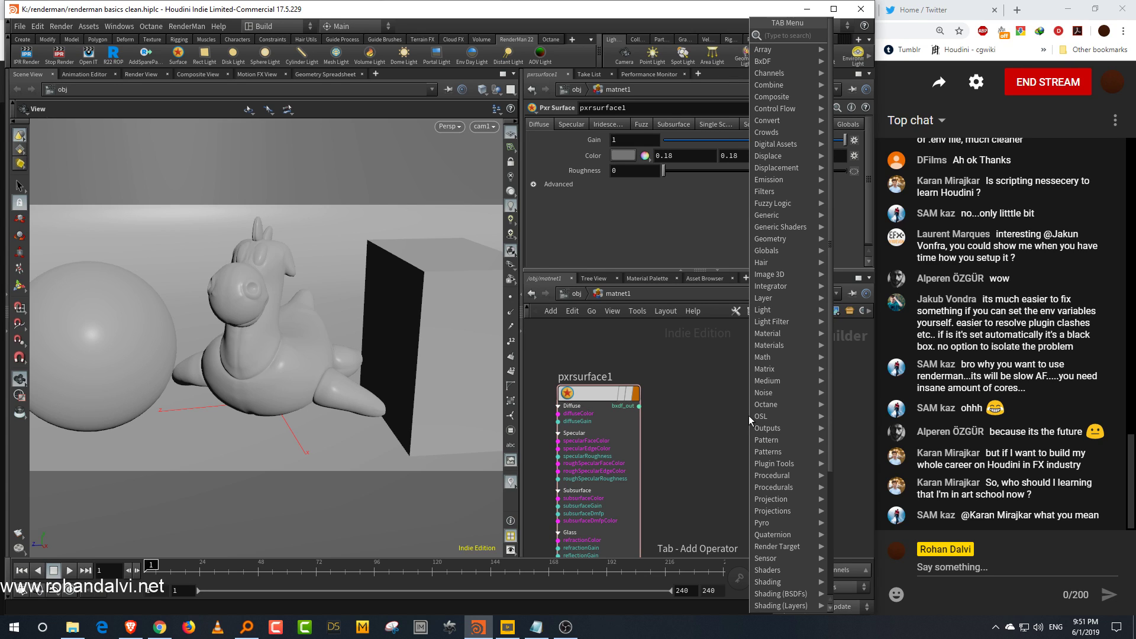
pyautogui.write('buil')
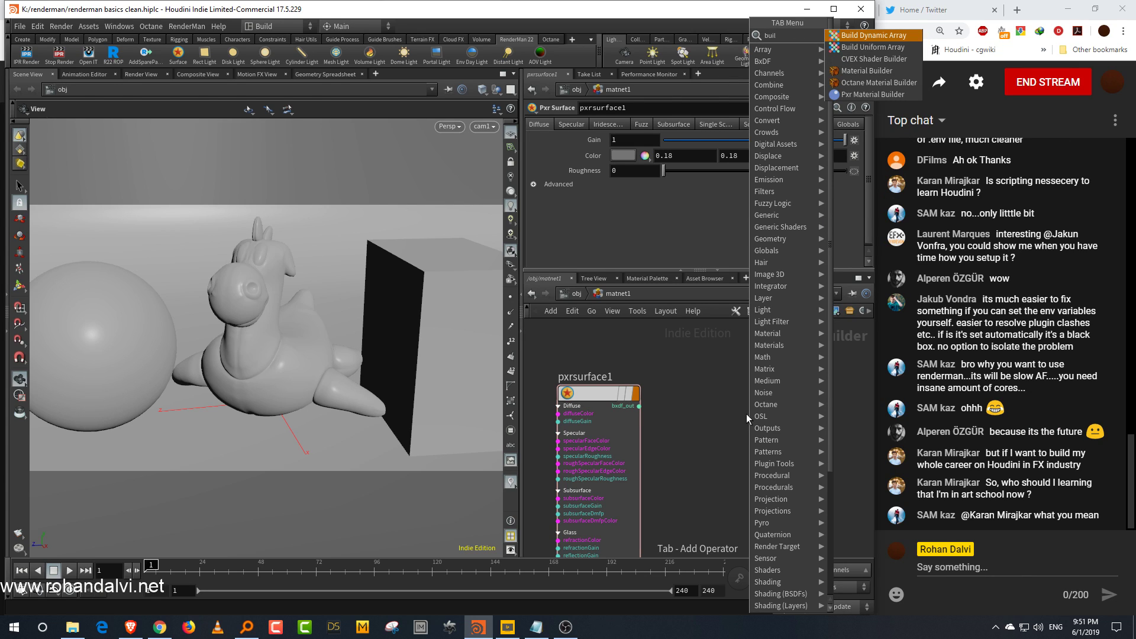
pyautogui.write('der')
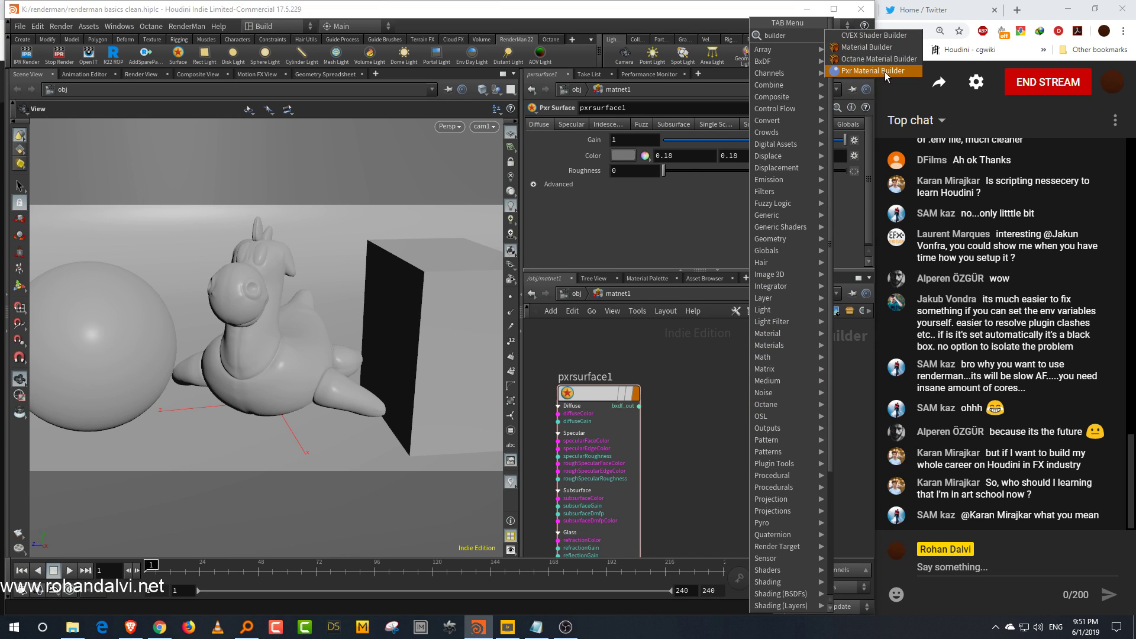
pyautogui.click(885, 72)
pyautogui.click(762, 417)
pyautogui.doubleClick(765, 413)
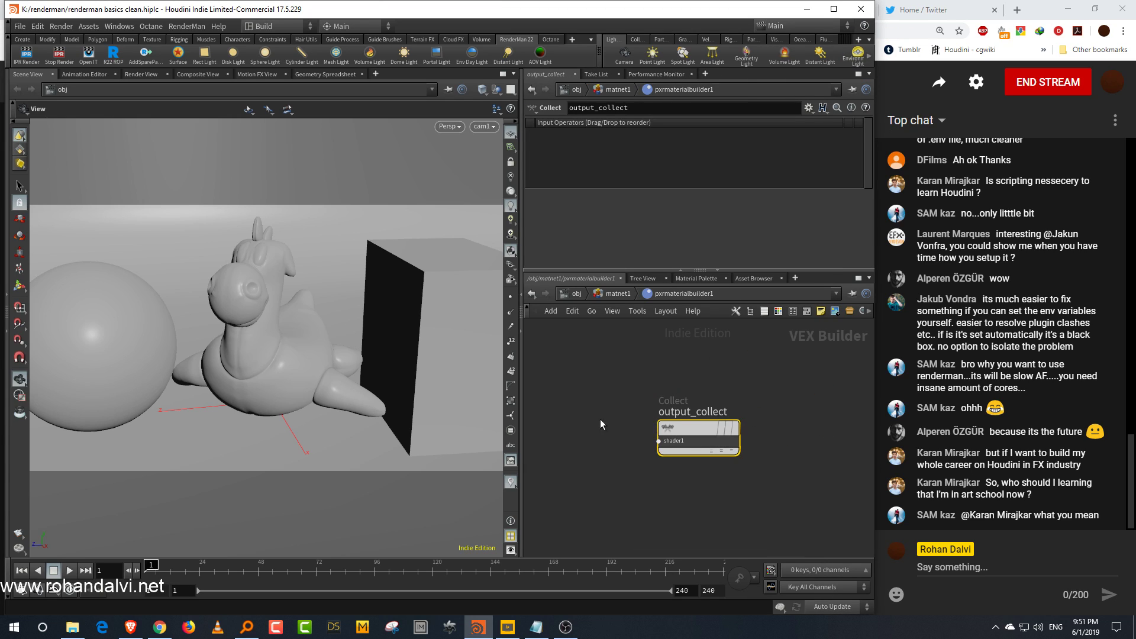
# Step: Inside the builder, add a Pxr Surface node and wire its bxdf output into output_collect
pyautogui.press('Tab')
pyautogui.write('sur')
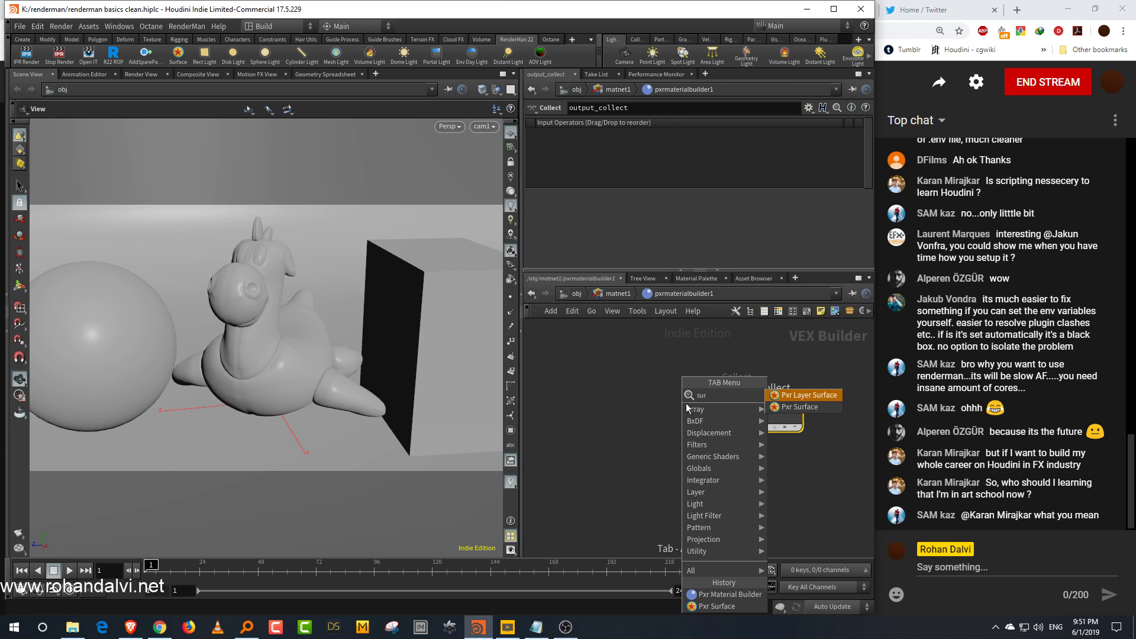
pyautogui.click(800, 407)
pyautogui.click(644, 397)
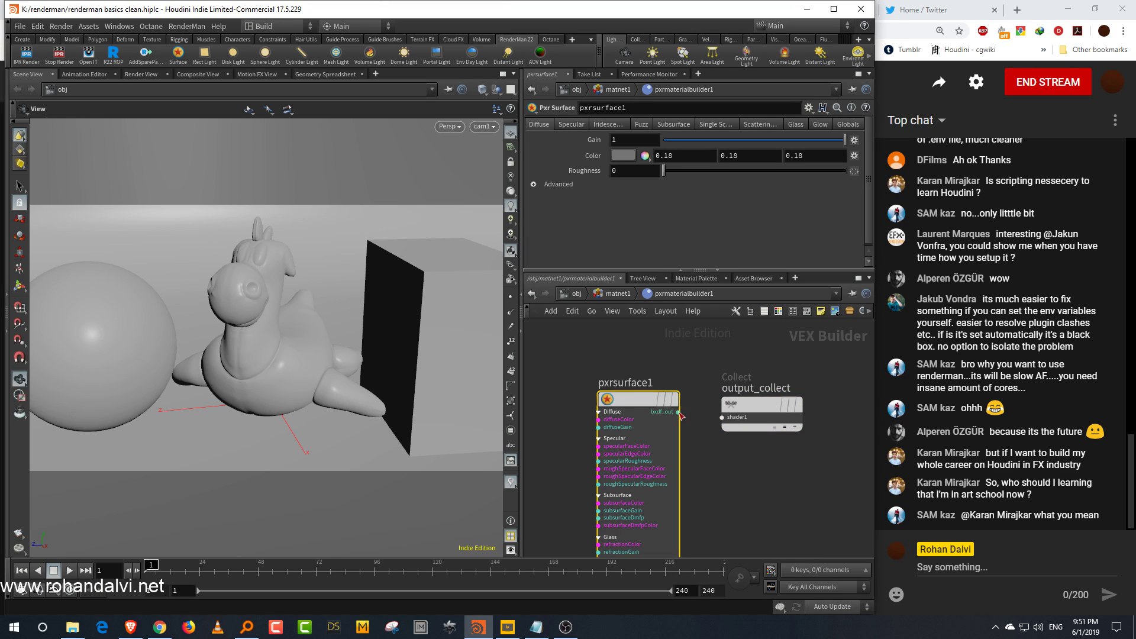
pyautogui.moveTo(680, 413); pyautogui.dragTo(745, 427)
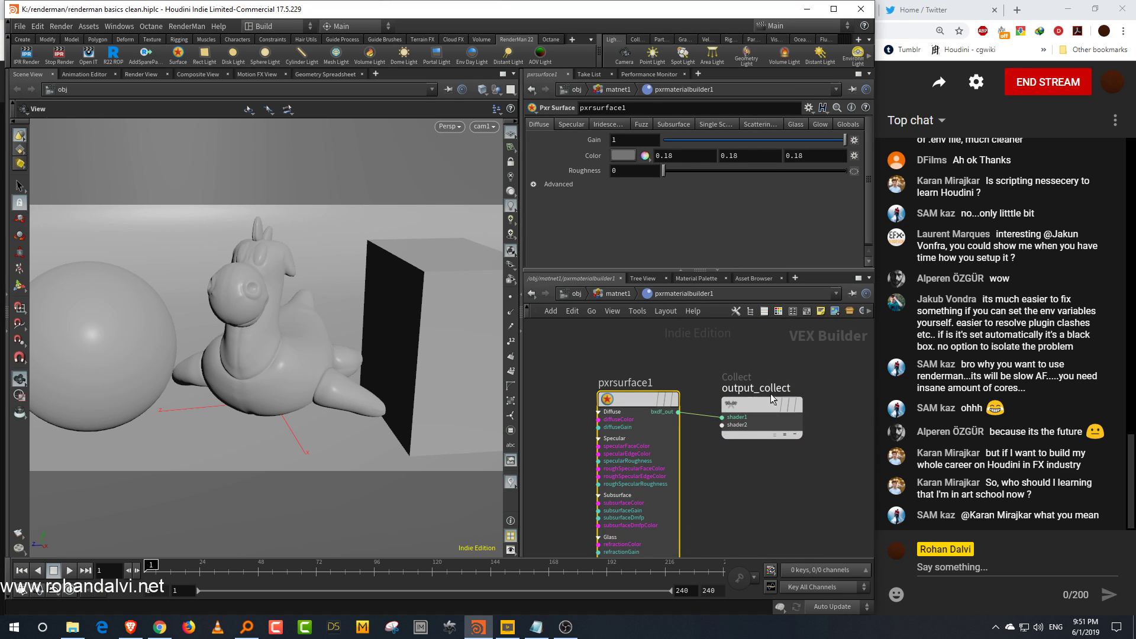
pyautogui.moveTo(751, 475); pyautogui.dragTo(772, 418, button='middle')
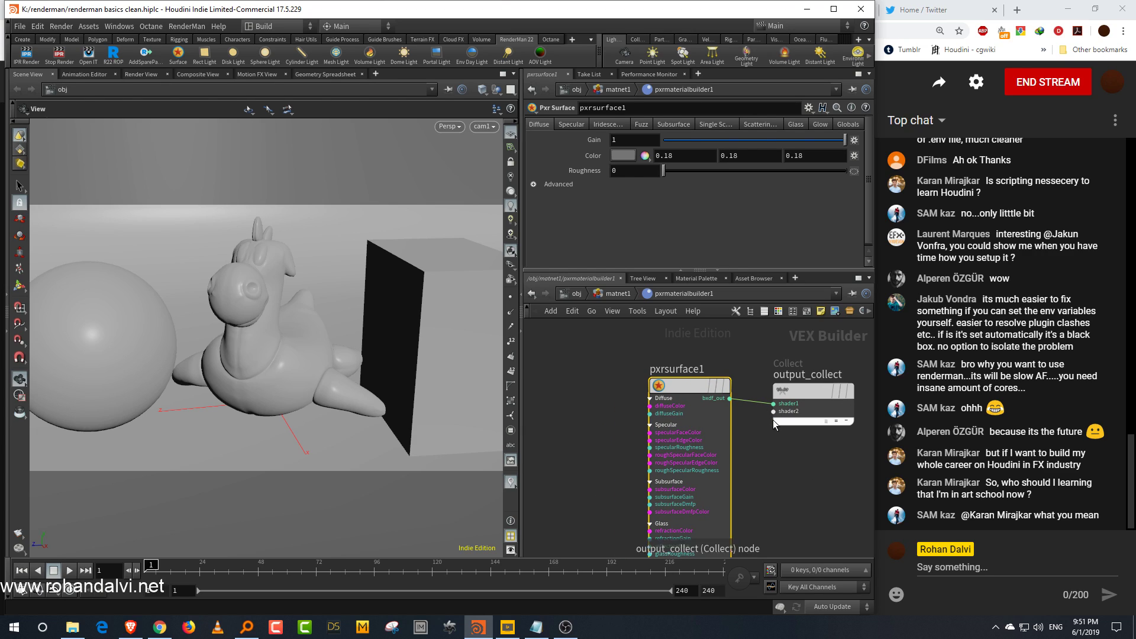
# Step: Return to the material network and rename the first Pxr Surface node to base
pyautogui.click(620, 294)
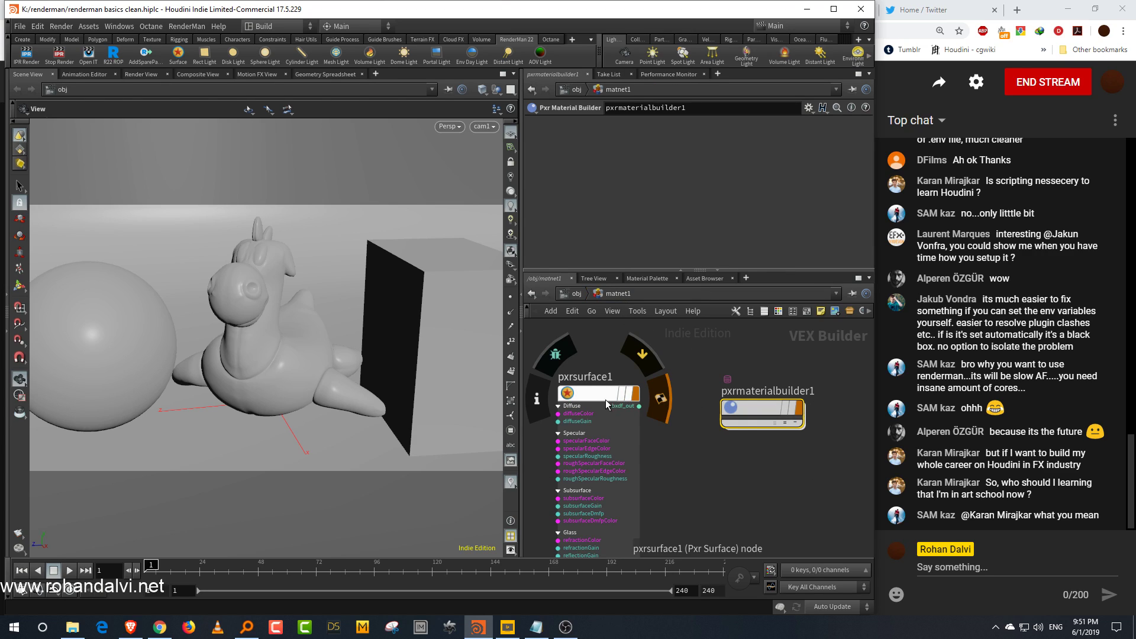
pyautogui.moveTo(730, 471); pyautogui.dragTo(761, 477, button='middle')
pyautogui.moveTo(732, 378); pyautogui.dragTo(829, 468)
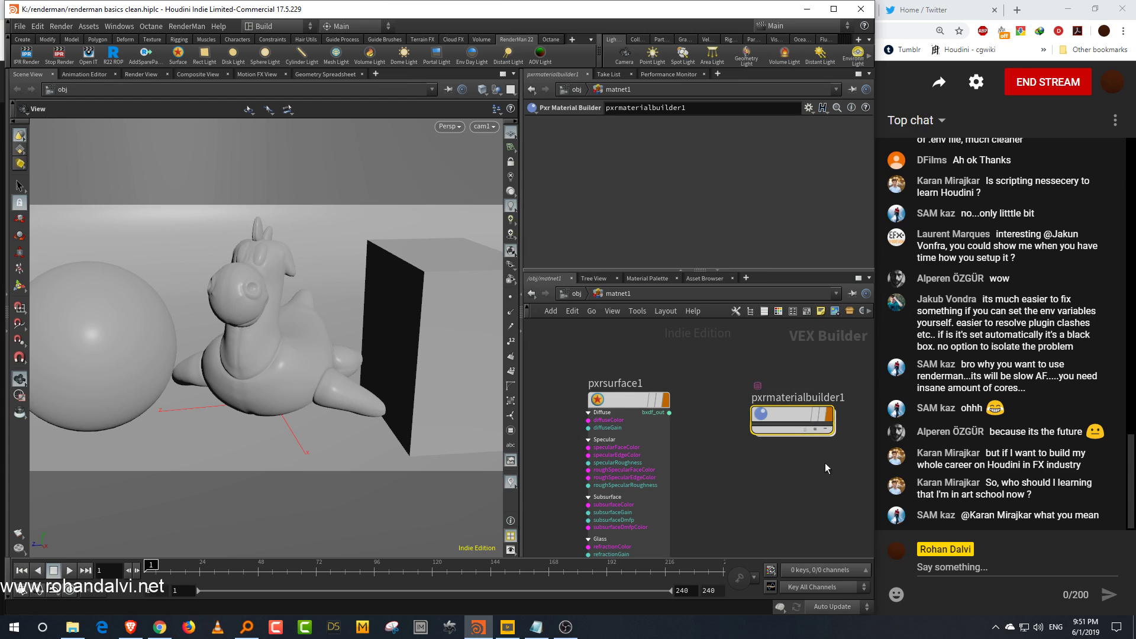
pyautogui.moveTo(634, 438); pyautogui.dragTo(657, 441)
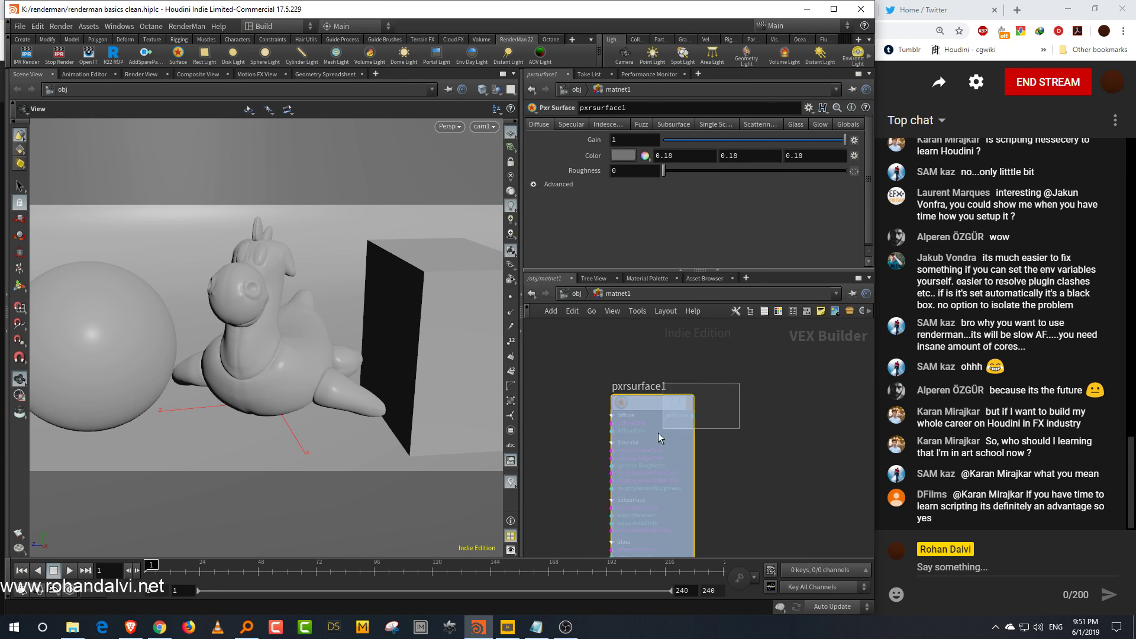
pyautogui.doubleClick(652, 387)
pyautogui.doubleClick(652, 387)
pyautogui.write('base')
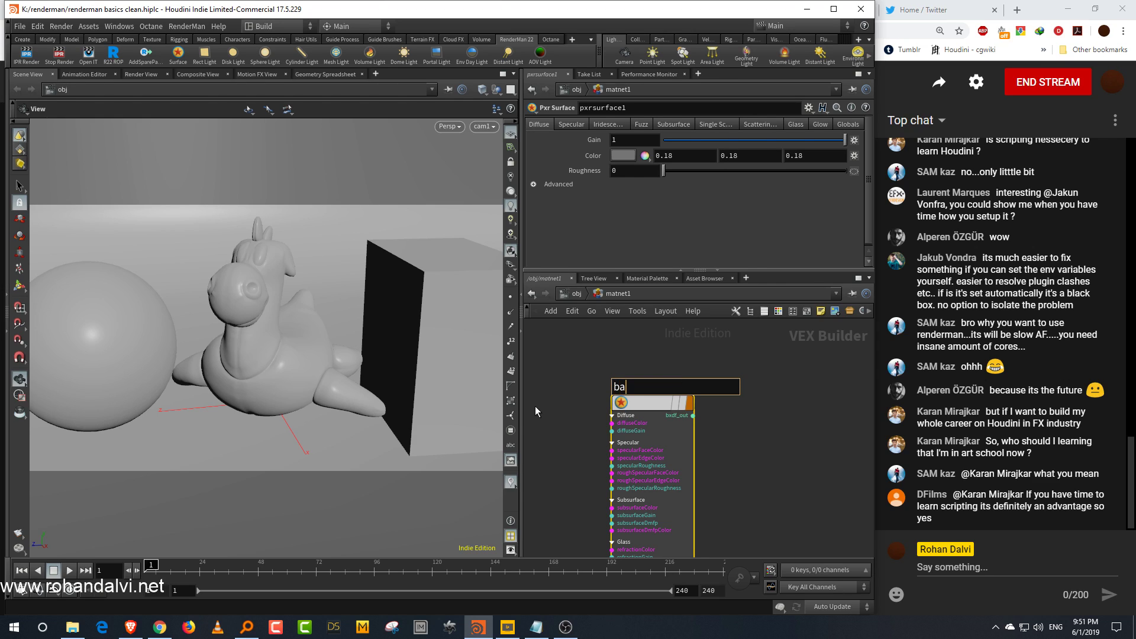
pyautogui.press('Return')
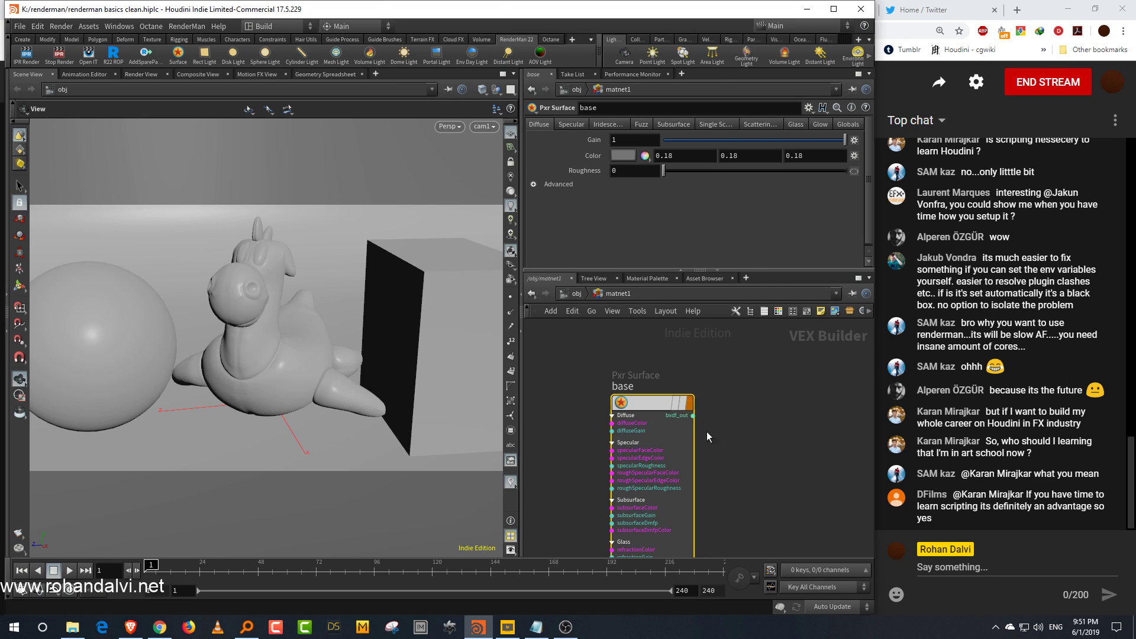
# Step: Collapse and re-expand the base node's parameter inputs
pyautogui.moveTo(735, 518); pyautogui.dragTo(695, 427, button='middle')
pyautogui.moveTo(696, 546); pyautogui.dragTo(696, 398, button='middle')
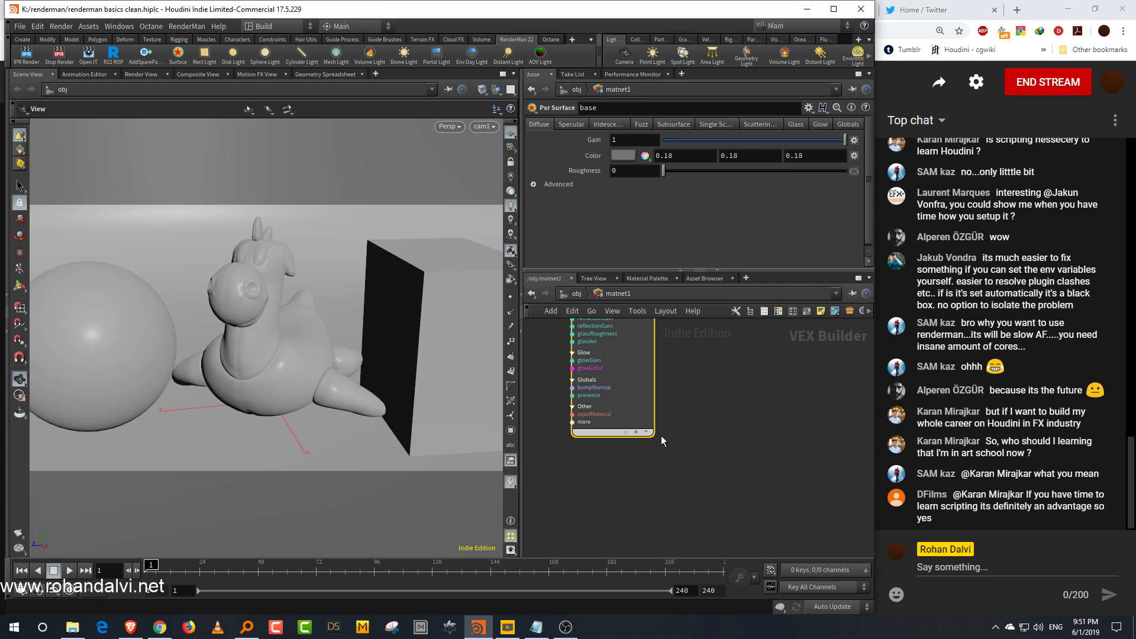
pyautogui.click(637, 432)
pyautogui.moveTo(676, 337); pyautogui.dragTo(646, 555, button='middle')
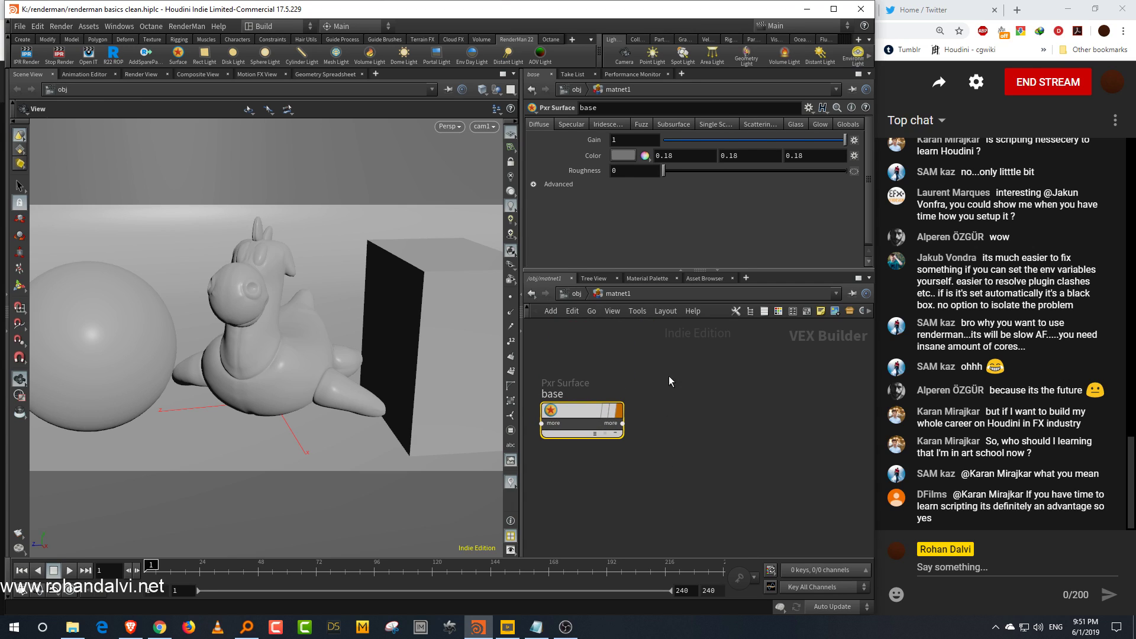
pyautogui.click(616, 433)
pyautogui.moveTo(636, 431); pyautogui.dragTo(687, 395, button='middle')
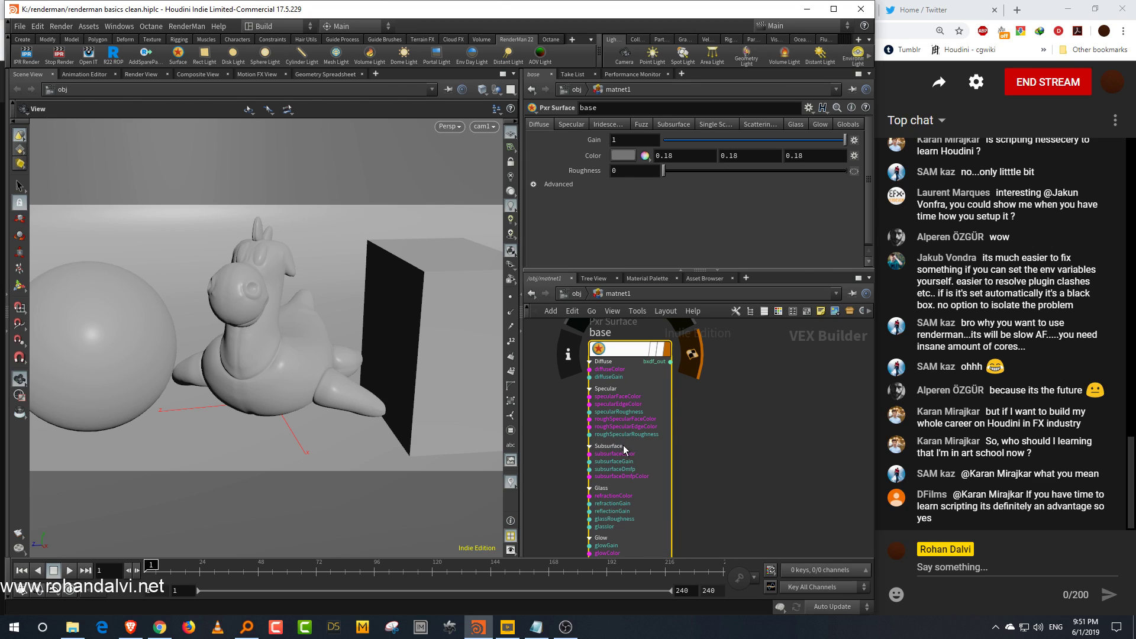
# Step: Add a Principled Shader node beside the base node in the material network
pyautogui.press('Tab')
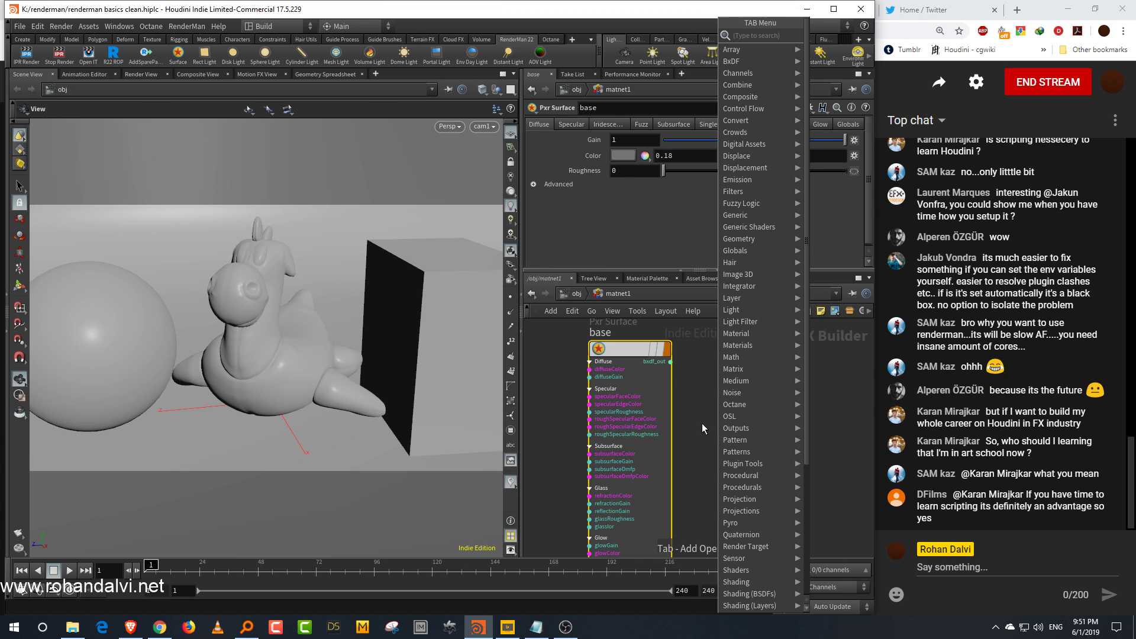
pyautogui.write('prin')
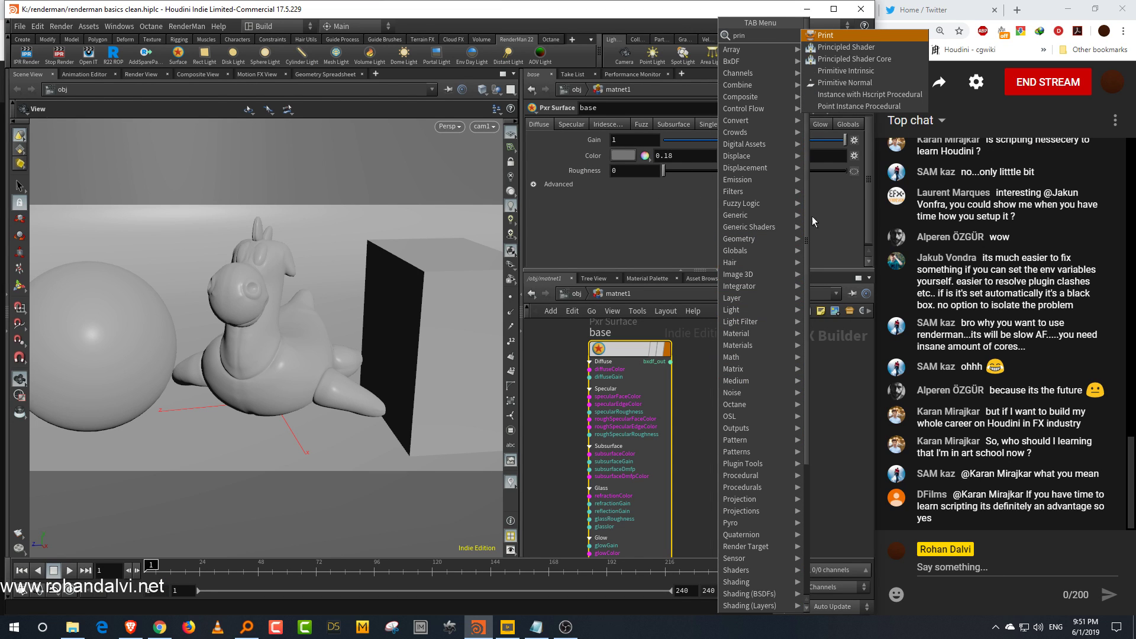
pyautogui.click(846, 47)
pyautogui.click(787, 376)
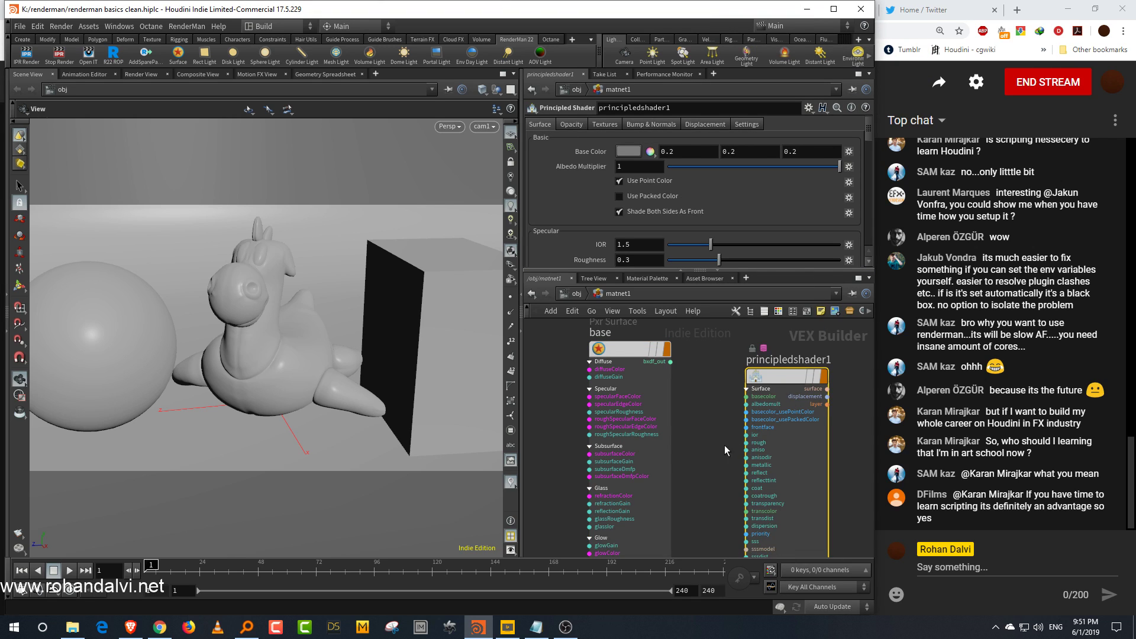
# Step: Delete the Principled Shader node from the material network and collapse the base node's parameter inputs
pyautogui.scroll(3, 726, 444)
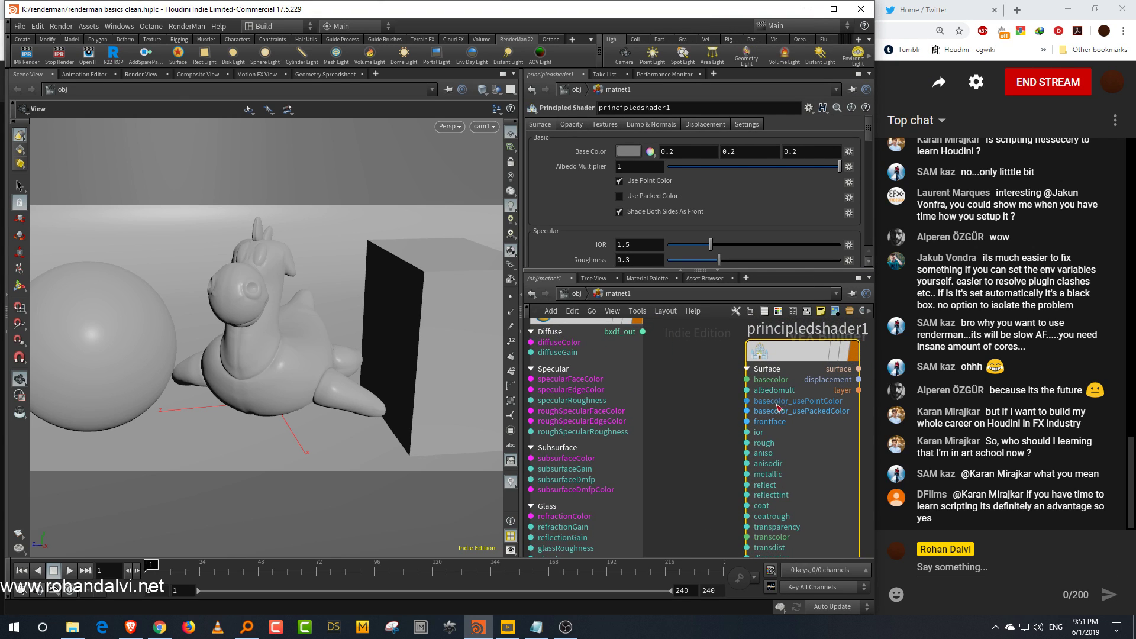
pyautogui.scroll(3, 777, 406)
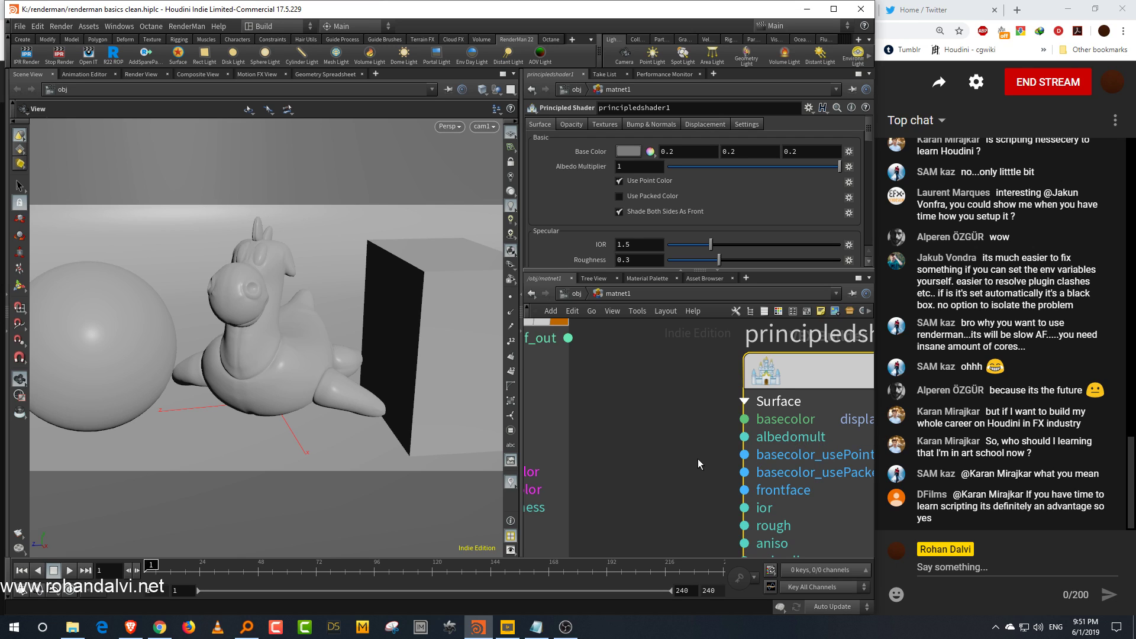
pyautogui.scroll(-4, 698, 458)
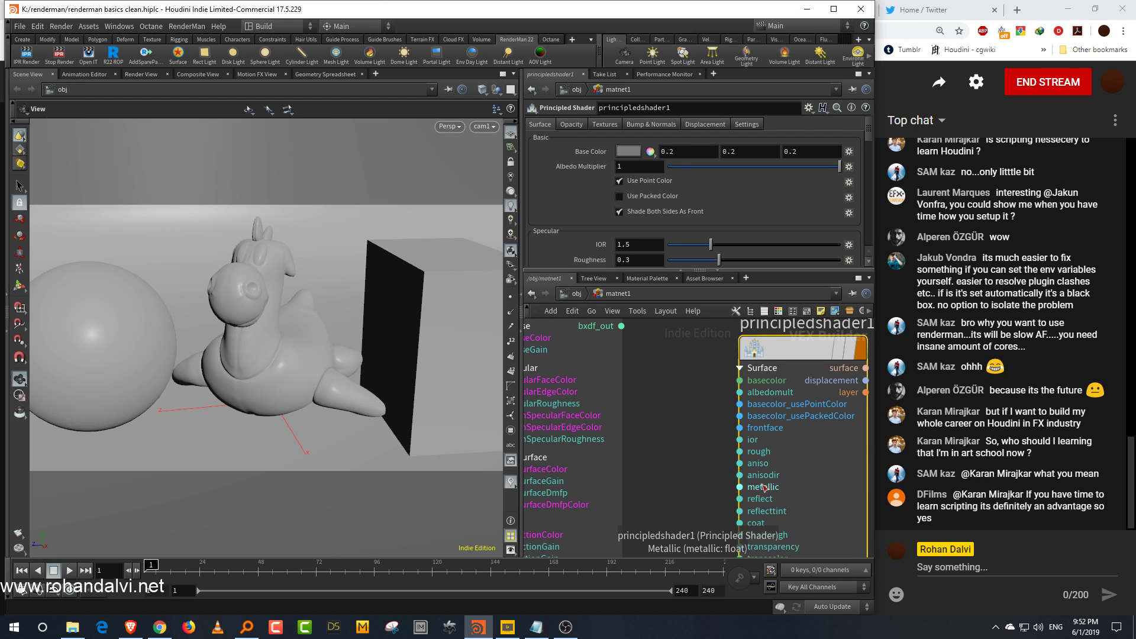
pyautogui.press('Delete')
pyautogui.moveTo(675, 409); pyautogui.dragTo(766, 445, button='middle')
pyautogui.scroll(-1, 780, 420)
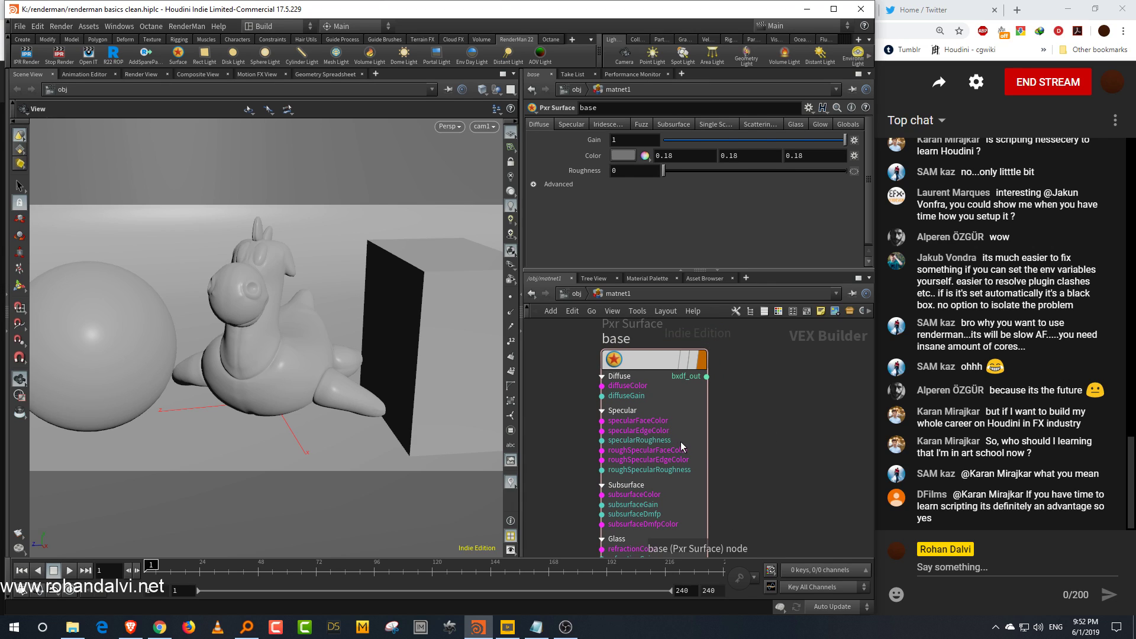
pyautogui.moveTo(761, 442); pyautogui.dragTo(680, 456, button='middle')
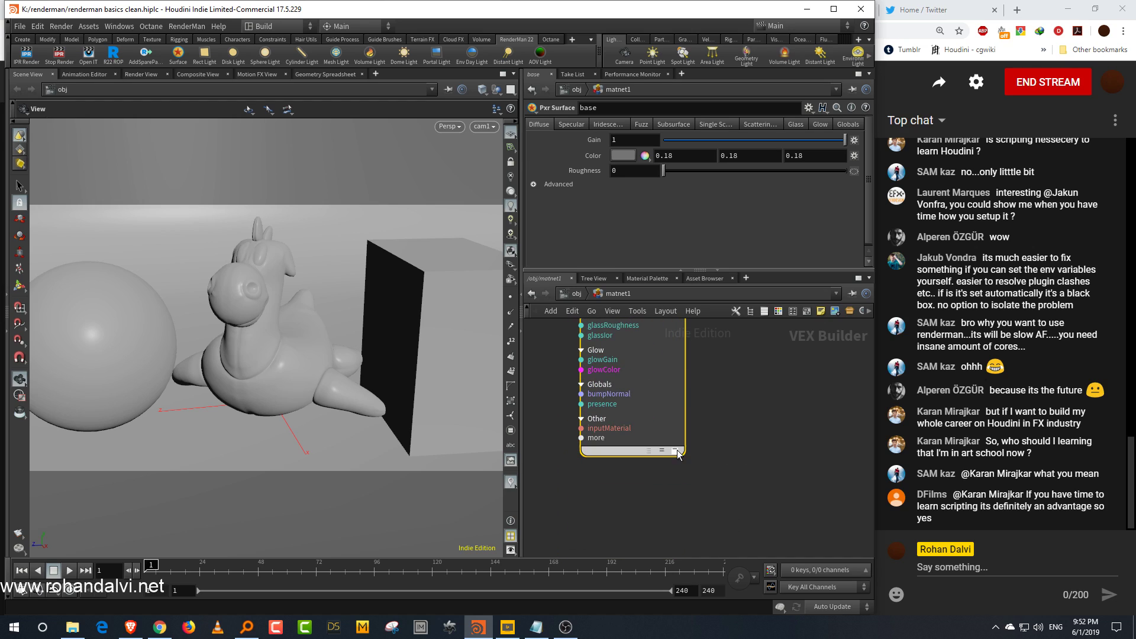
pyautogui.click(662, 450)
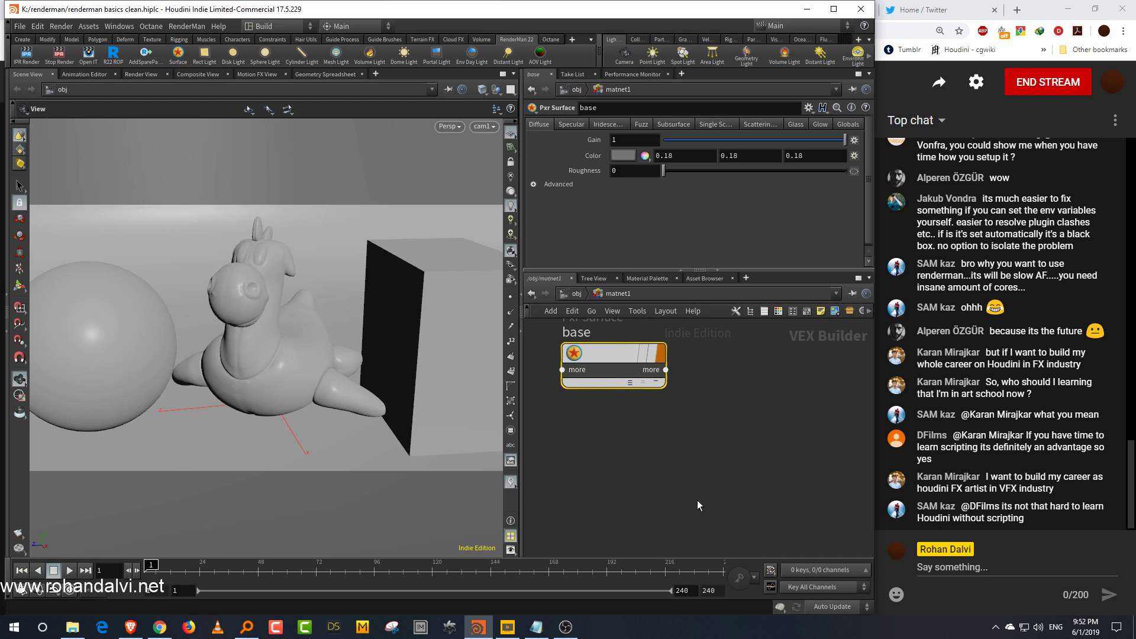
# Step: Paste three copies of the base Pxr Surface node and lay them out in the network
pyautogui.hotkey('ctrl', 'v')
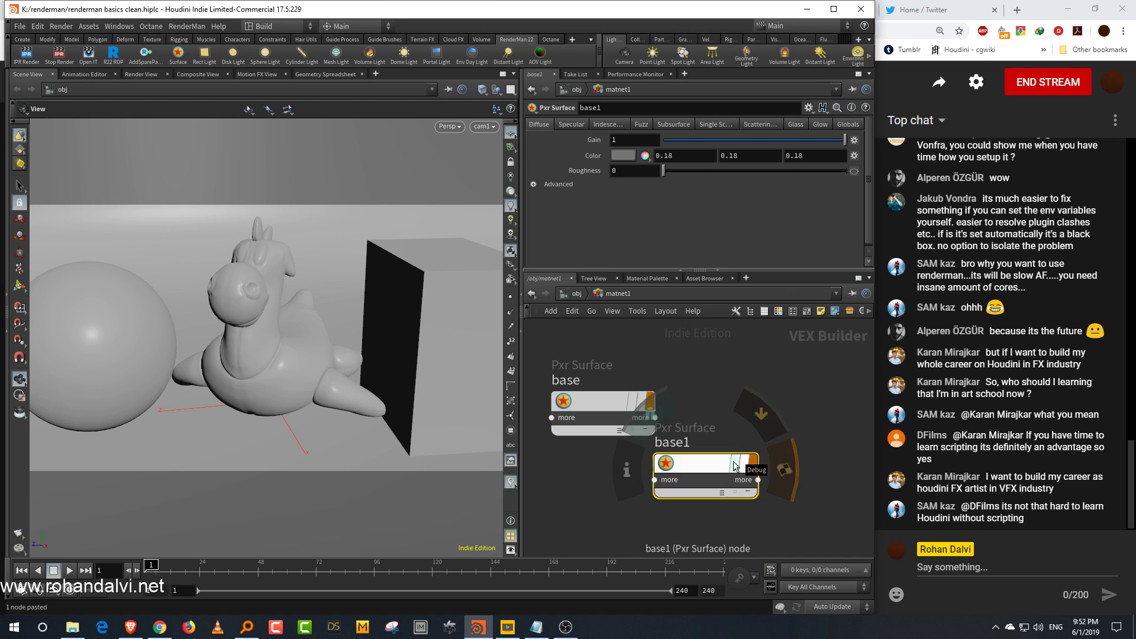
pyautogui.click(750, 439)
pyautogui.scroll(-2, 755, 441)
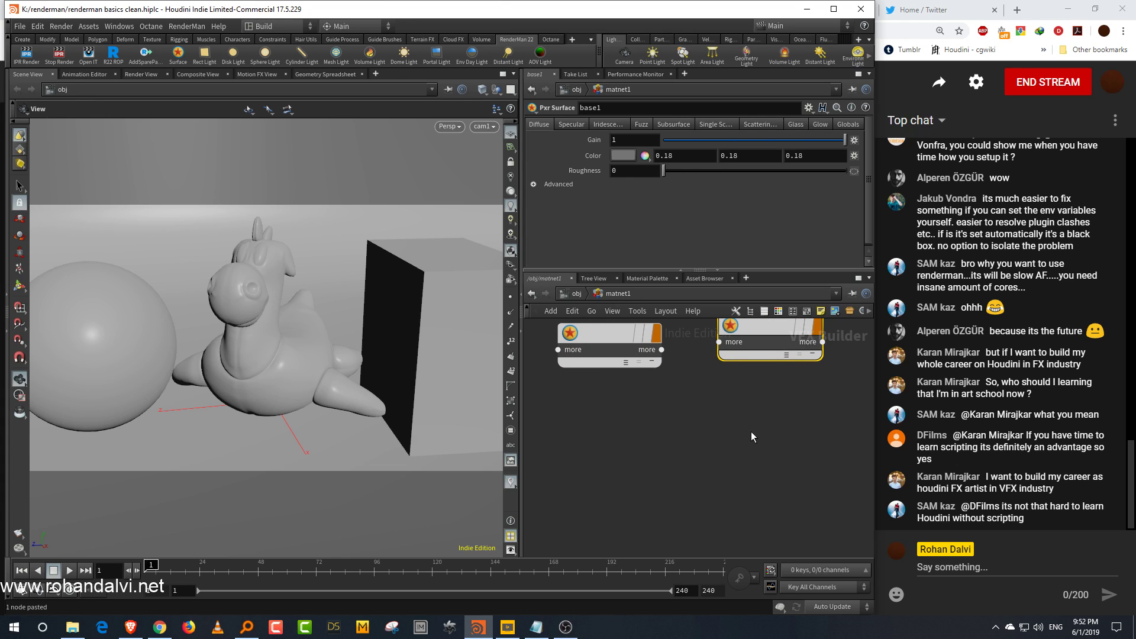
pyautogui.hotkey('ctrl', 'v')
pyautogui.hotkey('ctrl', 'b')
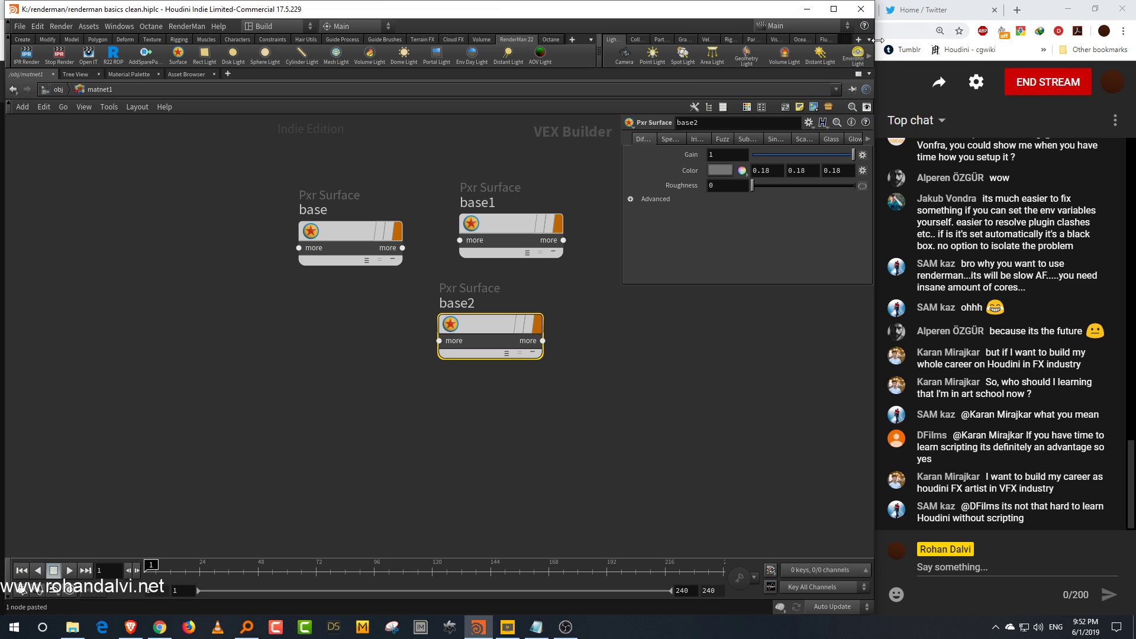
pyautogui.hotkey('ctrl', 'v')
pyautogui.moveTo(700, 396)
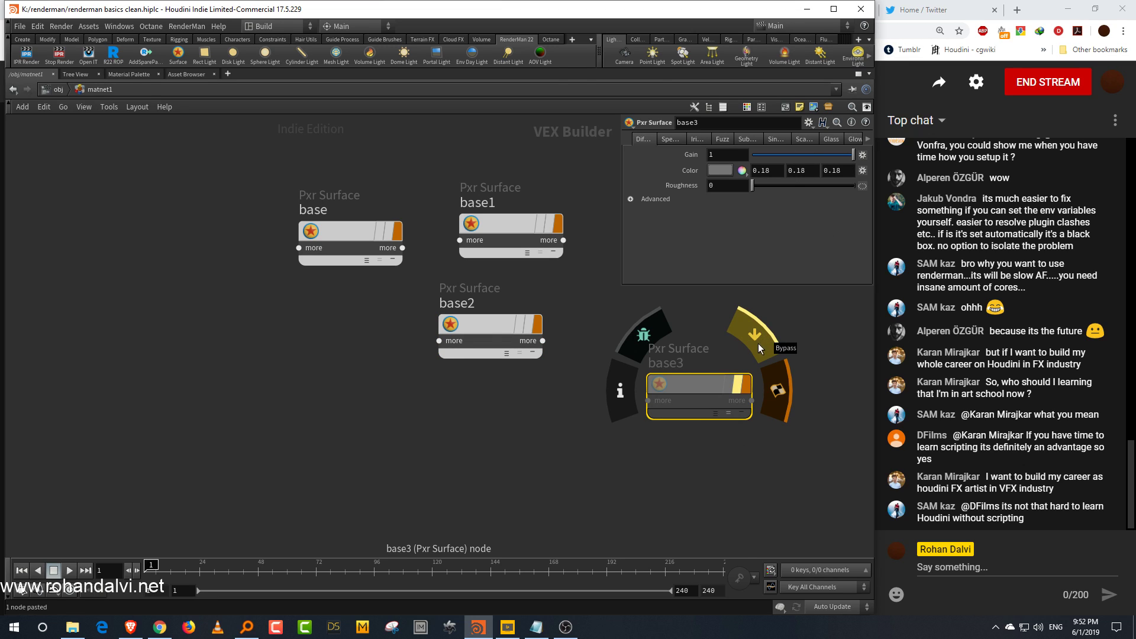
pyautogui.hotkey('ctrl', 'b')
pyautogui.scroll(-3, 744, 408)
pyautogui.moveTo(712, 476); pyautogui.dragTo(695, 418, button='middle')
pyautogui.moveTo(820, 447); pyautogui.dragTo(708, 409, button='middle')
pyautogui.moveTo(719, 420); pyautogui.dragTo(778, 484)
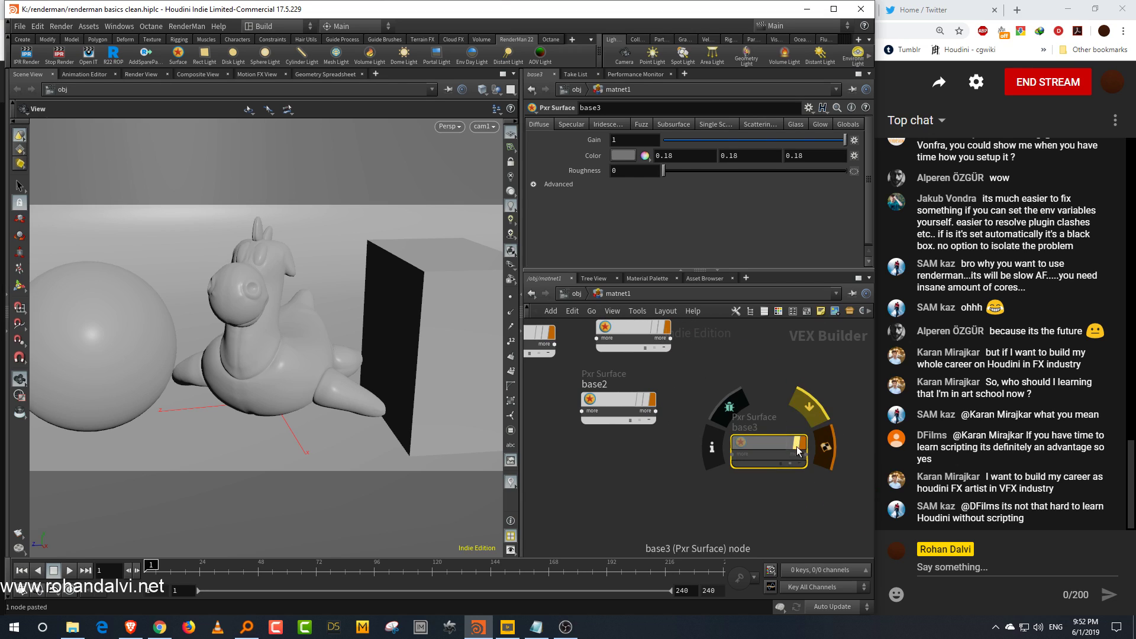
pyautogui.press('l')
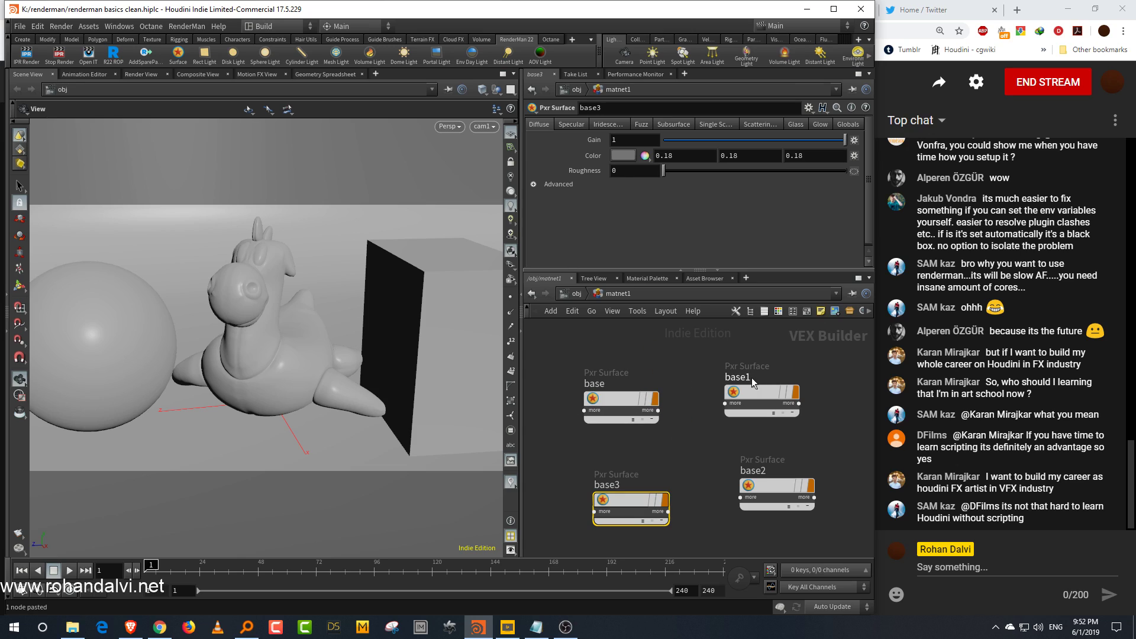
# Step: Rename the three copied Pxr Surface nodes to model, red and blue
pyautogui.doubleClick(752, 378)
pyautogui.write('model')
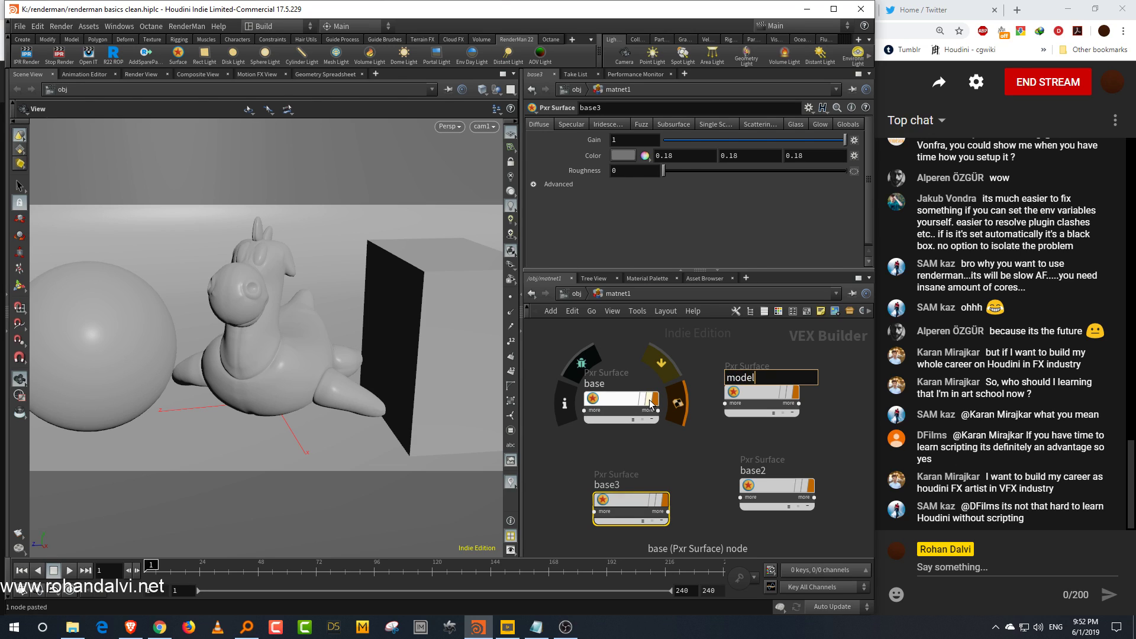
pyautogui.press('Return')
pyautogui.doubleClick(607, 484)
pyautogui.write('red')
pyautogui.press('Return')
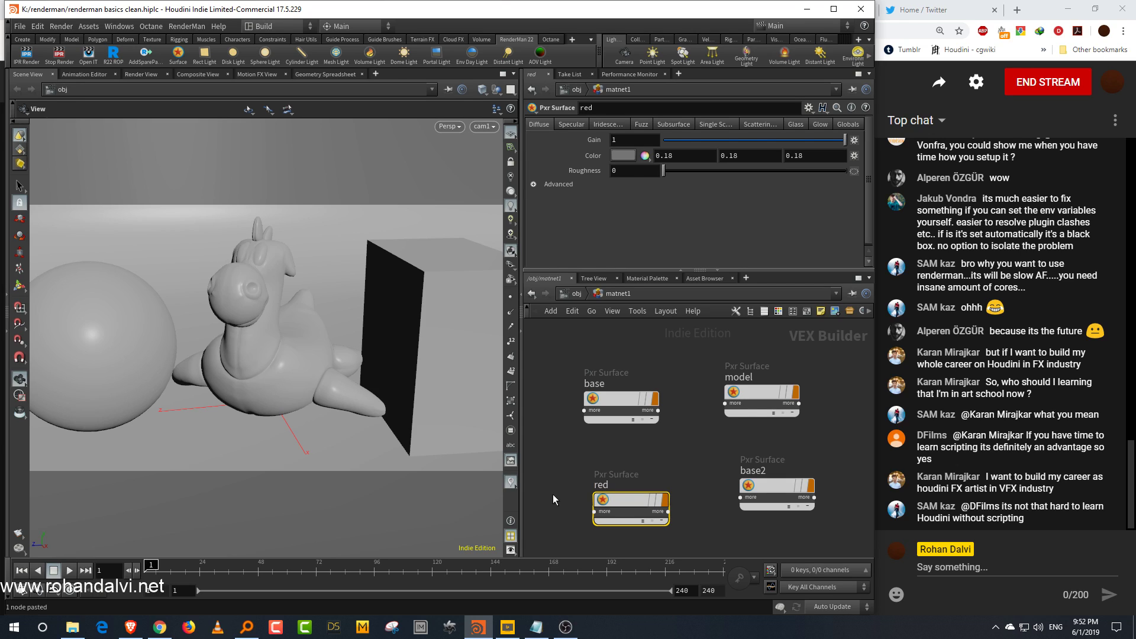
pyautogui.doubleClick(780, 464)
pyautogui.write('blue')
pyautogui.press('Return')
pyautogui.moveTo(621, 400); pyautogui.dragTo(317, 457)
pyautogui.click(763, 393)
pyautogui.click(623, 155)
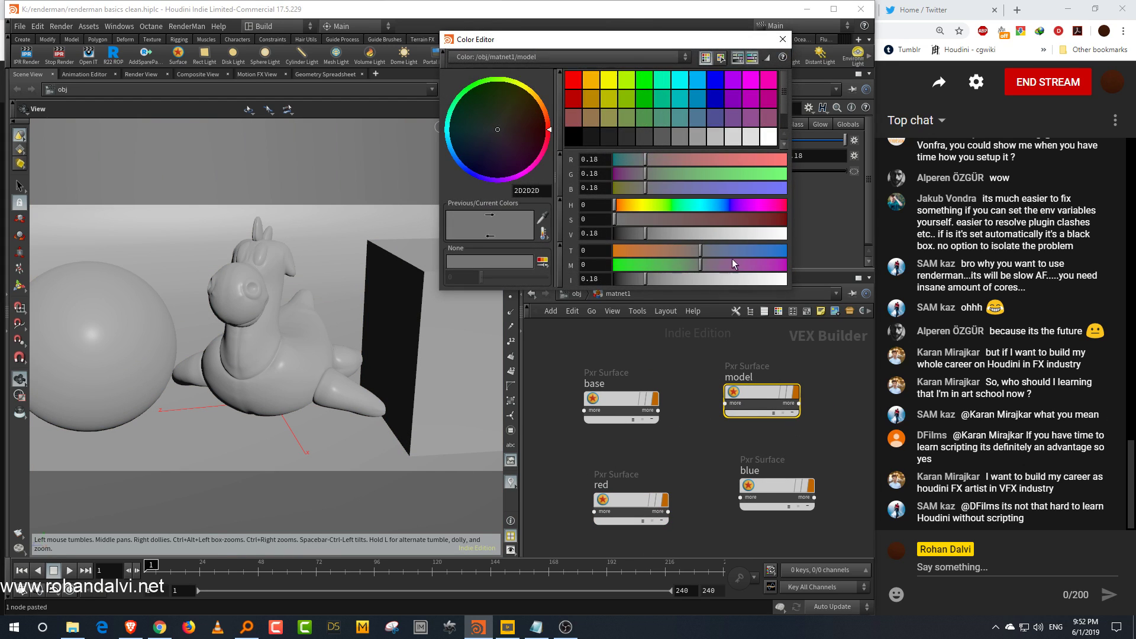
pyautogui.click(783, 39)
# Step: Set the base material's diffuse color to a mid grey of 0.533
pyautogui.click(619, 408)
pyautogui.click(624, 155)
pyautogui.click(706, 232)
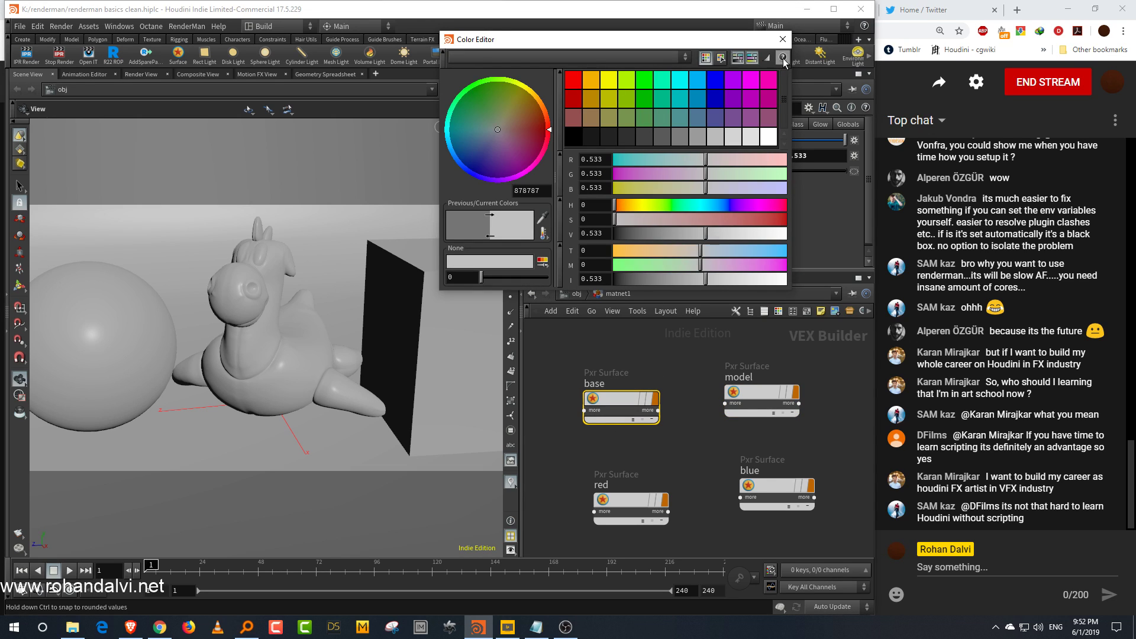
pyautogui.click(783, 39)
# Step: Set the red material's diffuse color to a saturated red of about 0.979, 0, 0.0979
pyautogui.click(630, 500)
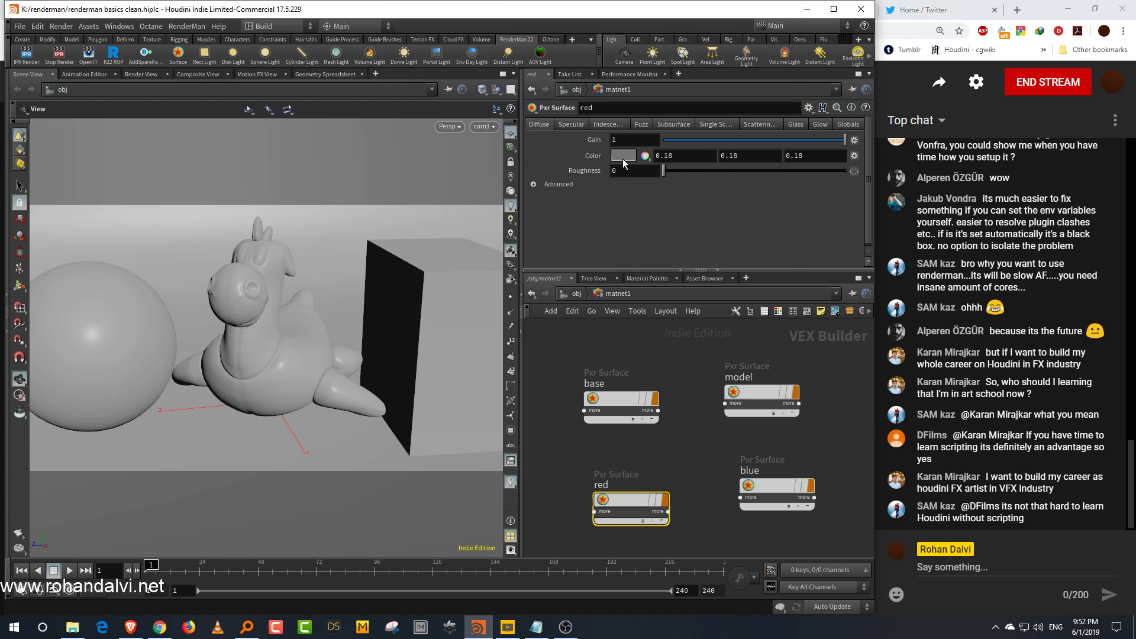
pyautogui.click(624, 156)
pyautogui.moveTo(780, 220)
pyautogui.mouseDown()
pyautogui.moveTo(789, 221)
pyautogui.moveTo(783, 235)
pyautogui.moveTo(784, 205)
pyautogui.mouseUp()
pyautogui.click(769, 205)
pyautogui.click(782, 235)
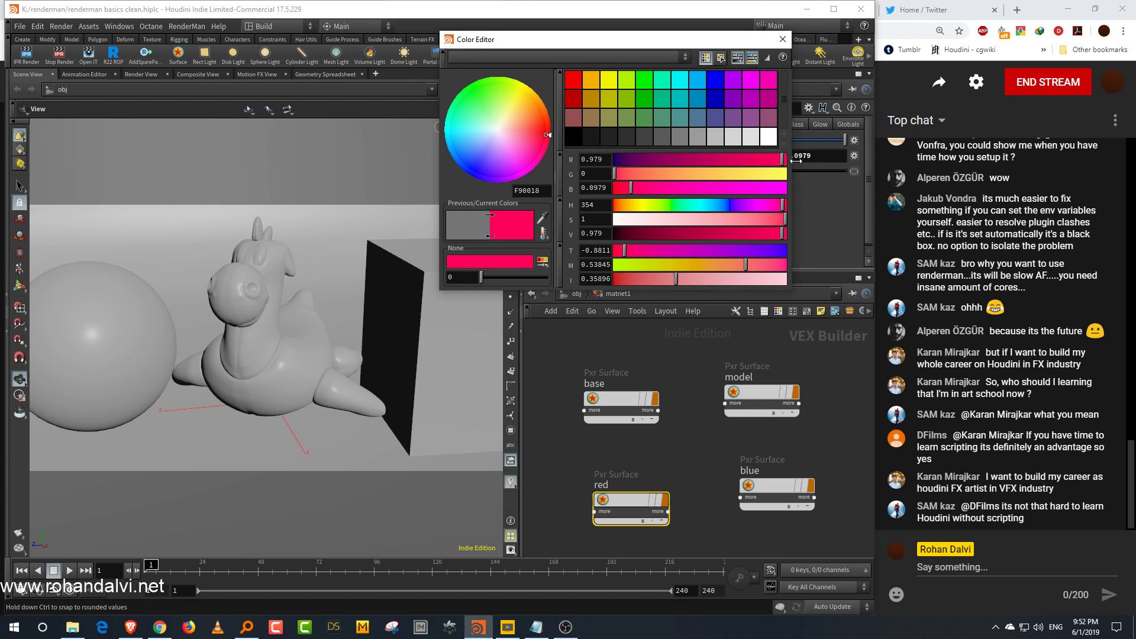
pyautogui.click(783, 40)
# Step: Set the blue material's diffuse color to a bright blue of about 0, 0.417, 0.962
pyautogui.click(781, 486)
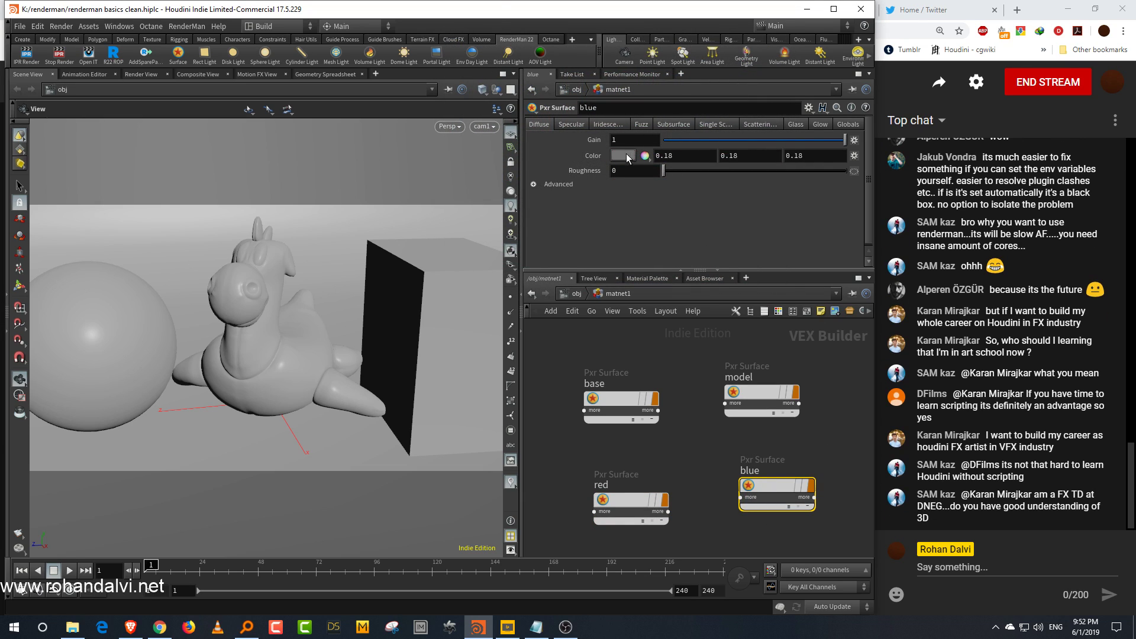
pyautogui.click(625, 156)
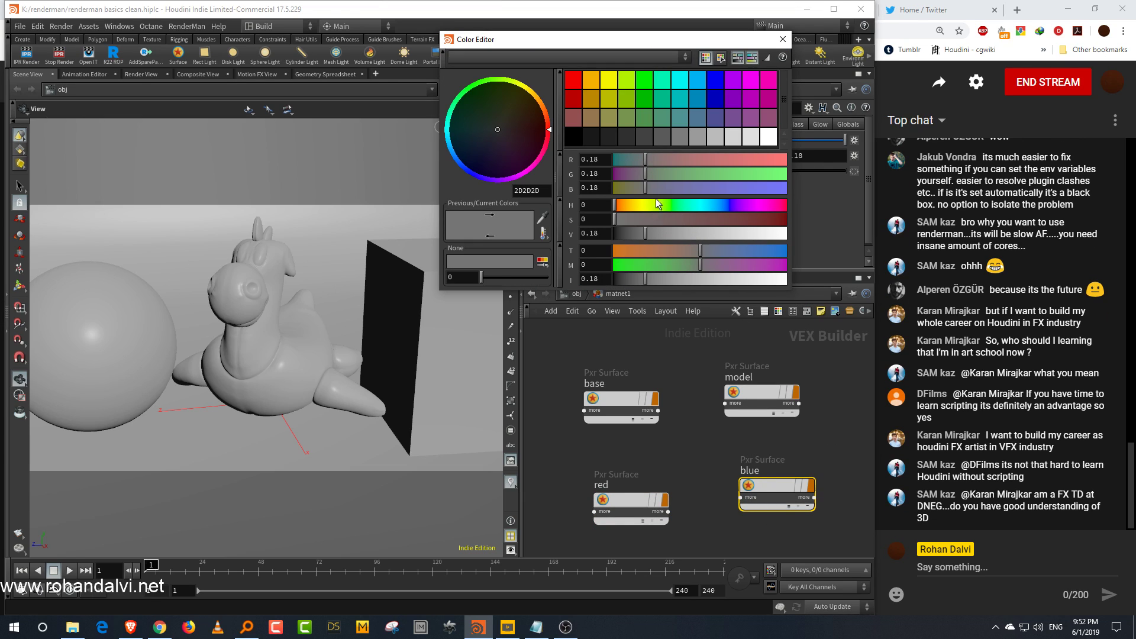
pyautogui.click(717, 205)
pyautogui.moveTo(762, 219); pyautogui.dragTo(787, 220)
pyautogui.click(779, 233)
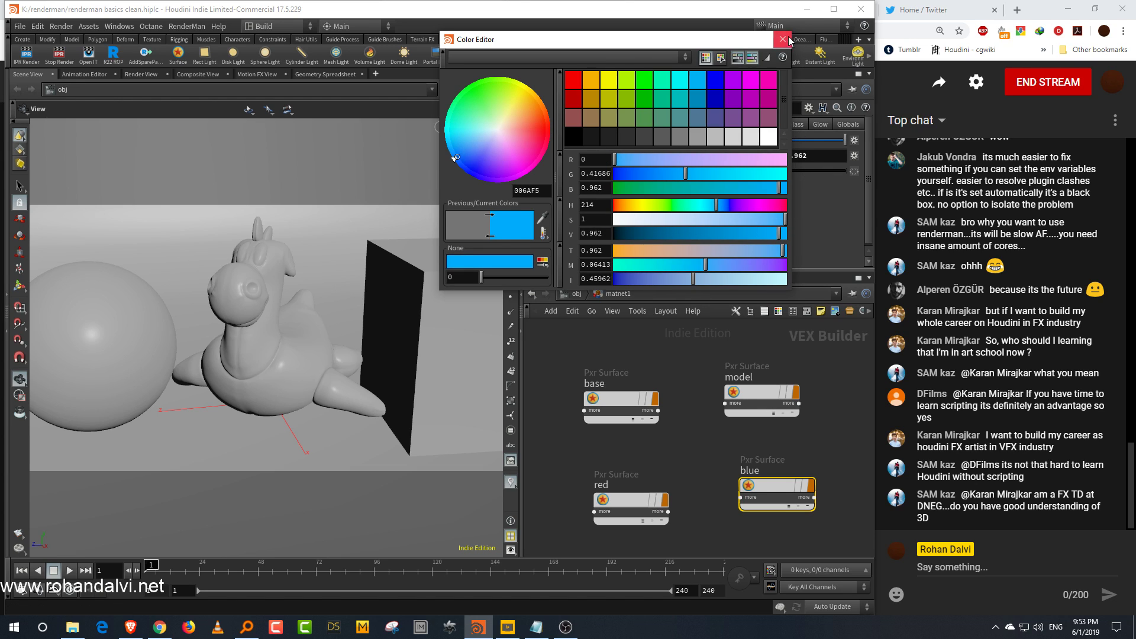
pyautogui.click(789, 38)
# Step: Rearrange the four Pxr Surface nodes neatly in the material network
pyautogui.moveTo(782, 464); pyautogui.dragTo(453, 379)
pyautogui.moveTo(652, 482); pyautogui.dragTo(114, 357)
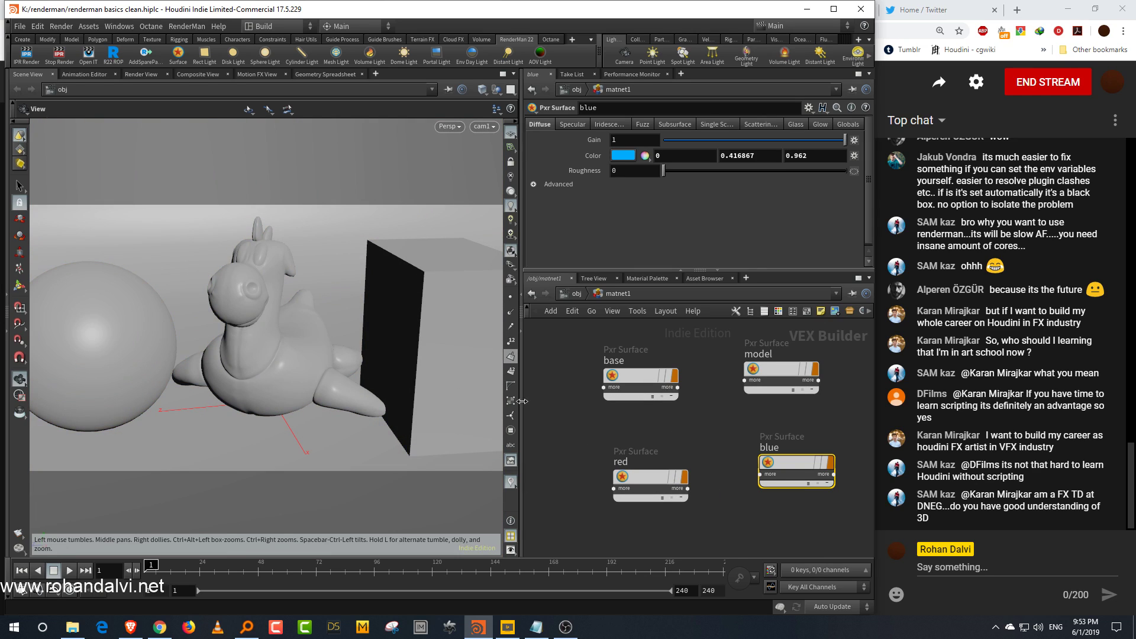
pyautogui.press('l')
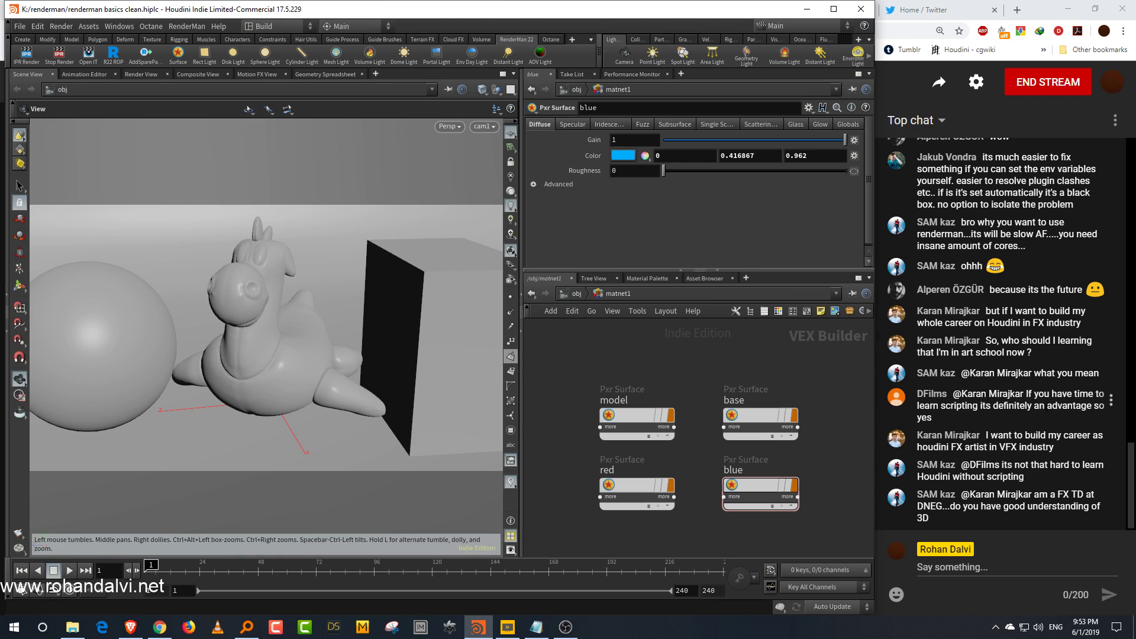
pyautogui.moveTo(703, 365); pyautogui.dragTo(729, 373, button='middle')
pyautogui.scroll(-2, 730, 373)
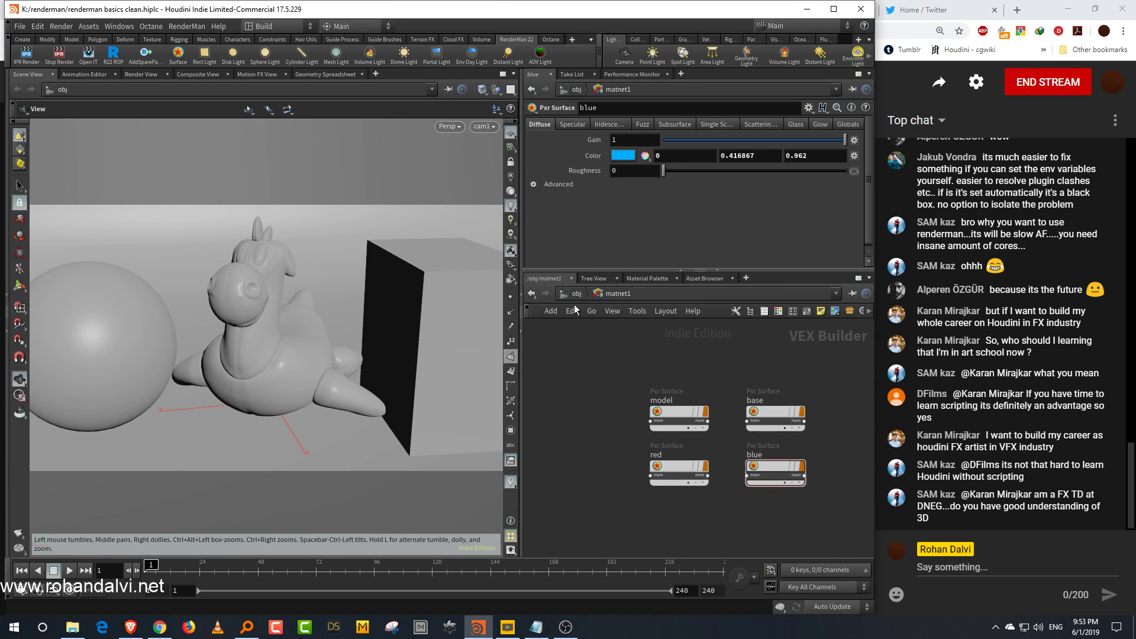
# Step: Return from the material network to the object level of the scene
pyautogui.press('u')
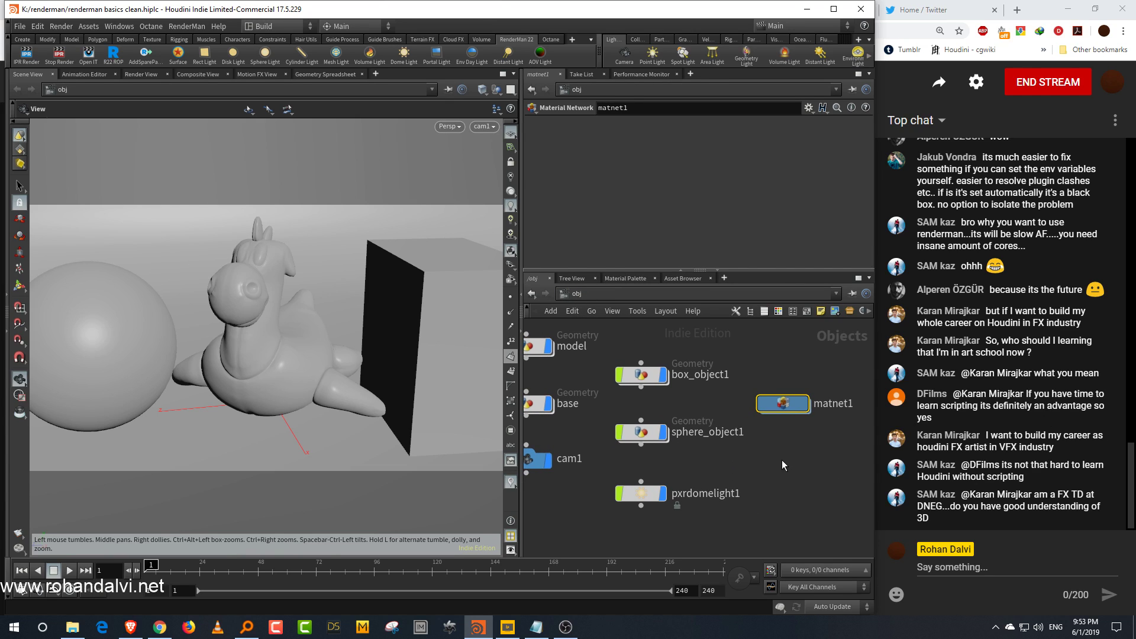
pyautogui.moveTo(754, 464); pyautogui.dragTo(779, 465, button='middle')
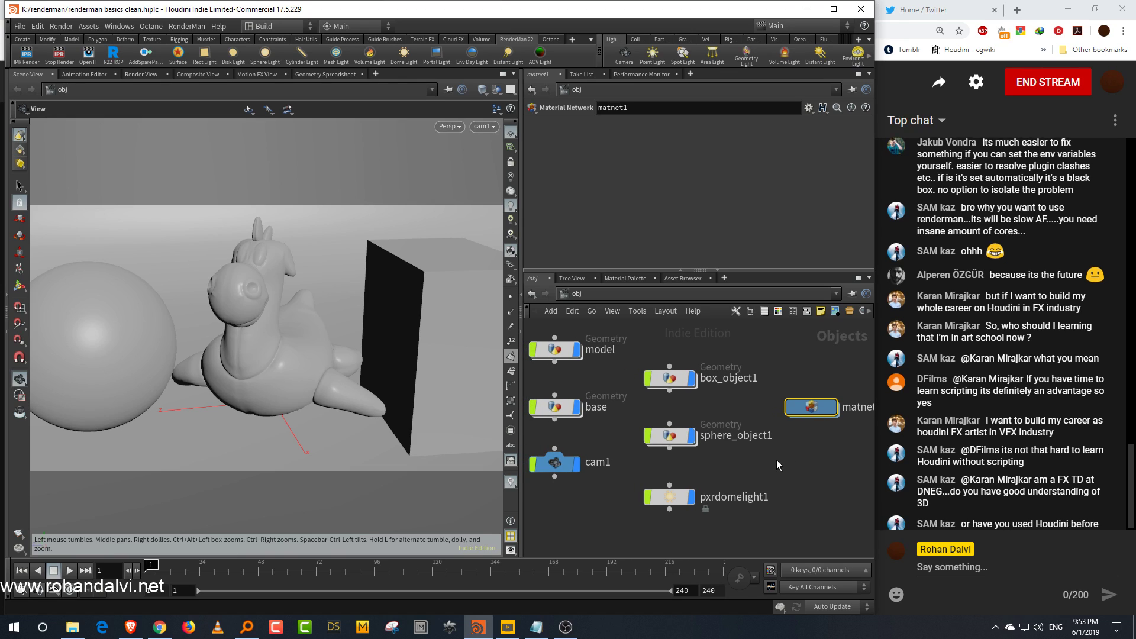
pyautogui.scroll(-2, 772, 464)
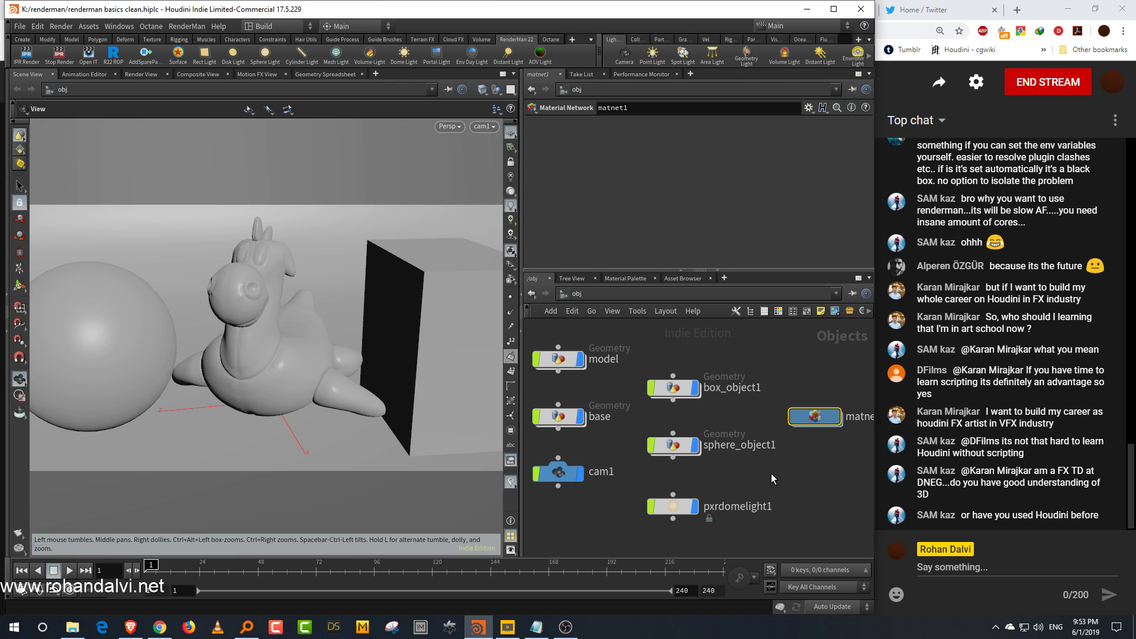
pyautogui.click(791, 472)
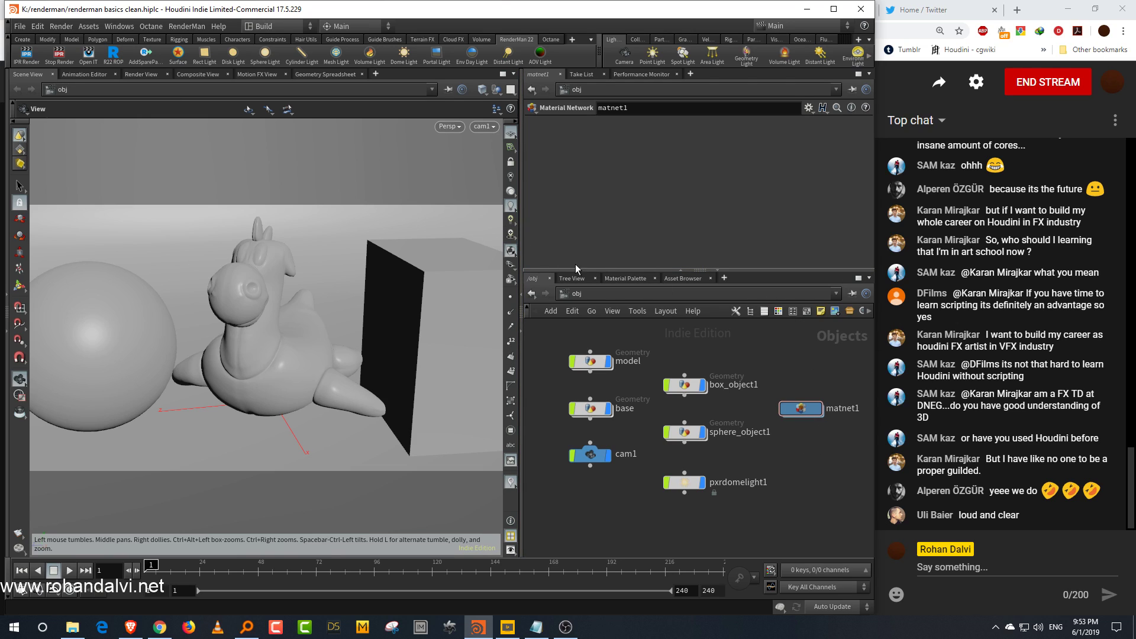
# Step: Inspect the preview render in the image window, stop it and minimize the window
pyautogui.moveTo(519, 224); pyautogui.dragTo(500, 230)
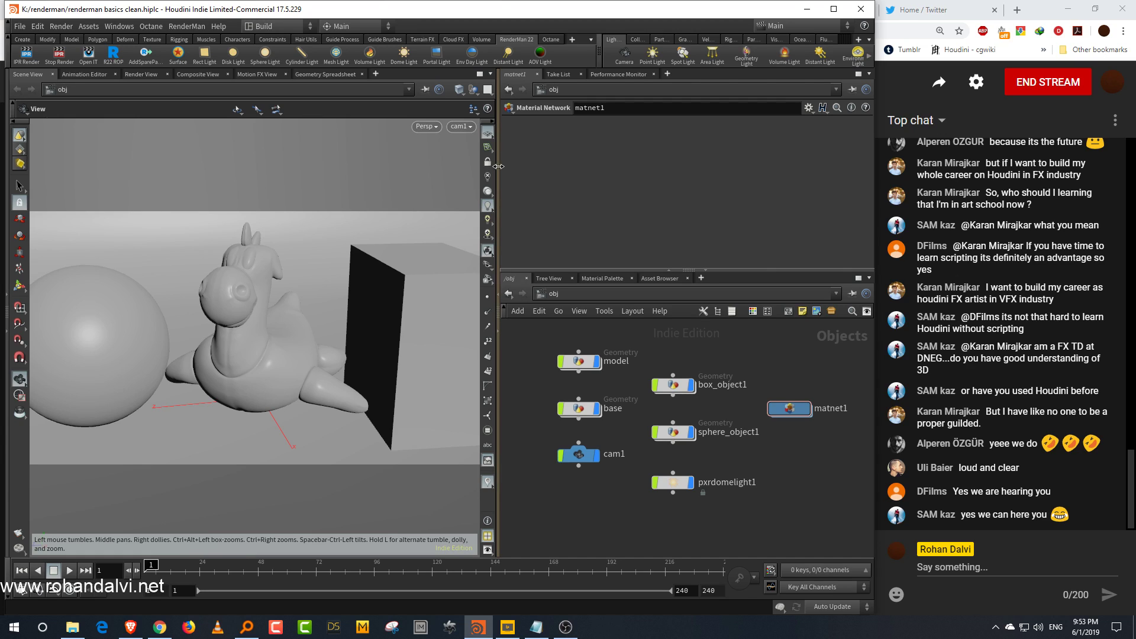
pyautogui.moveTo(498, 166); pyautogui.dragTo(451, 166)
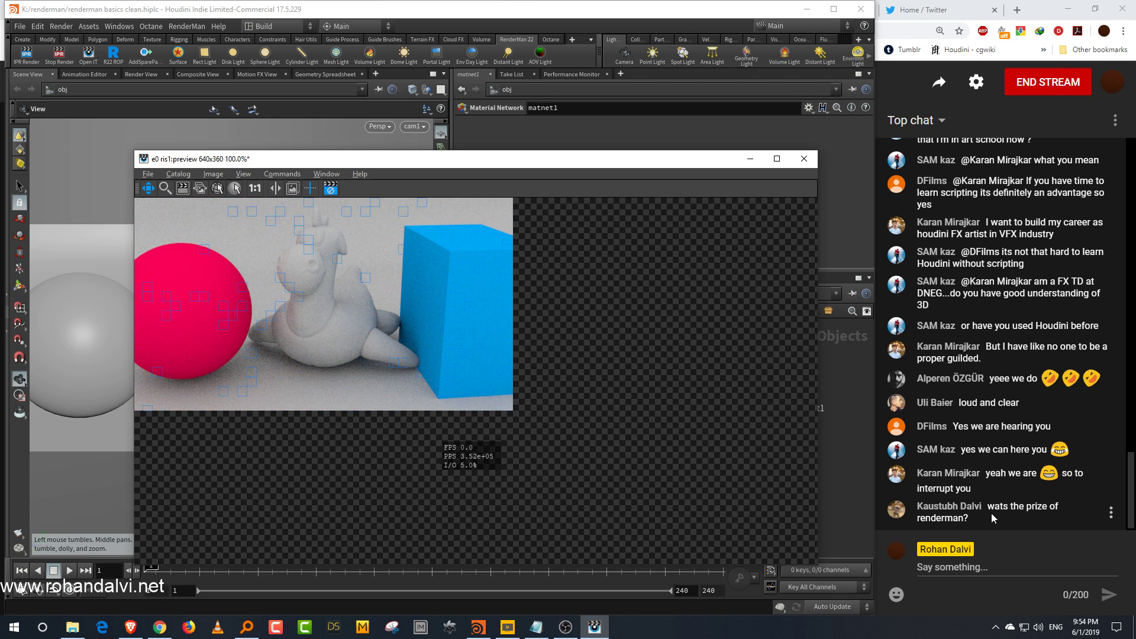
pyautogui.moveTo(382, 302); pyautogui.dragTo(543, 355)
pyautogui.moveTo(615, 418)
pyautogui.mouseDown()
pyautogui.moveTo(604, 375)
pyautogui.moveTo(601, 403)
pyautogui.mouseUp()
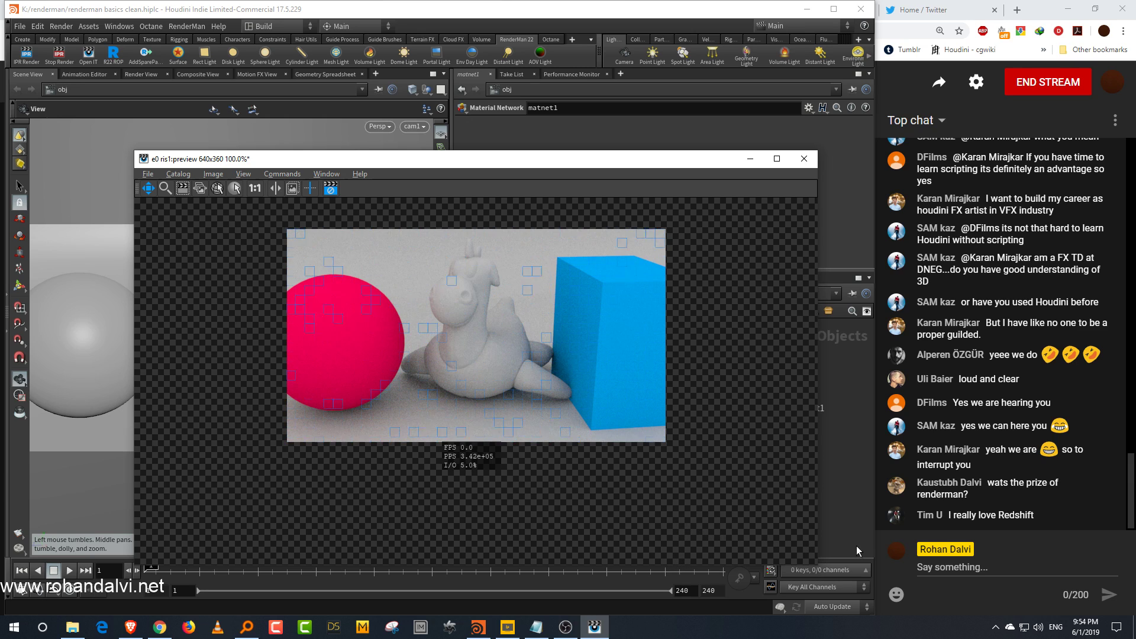
pyautogui.moveTo(817, 482); pyautogui.dragTo(741, 482)
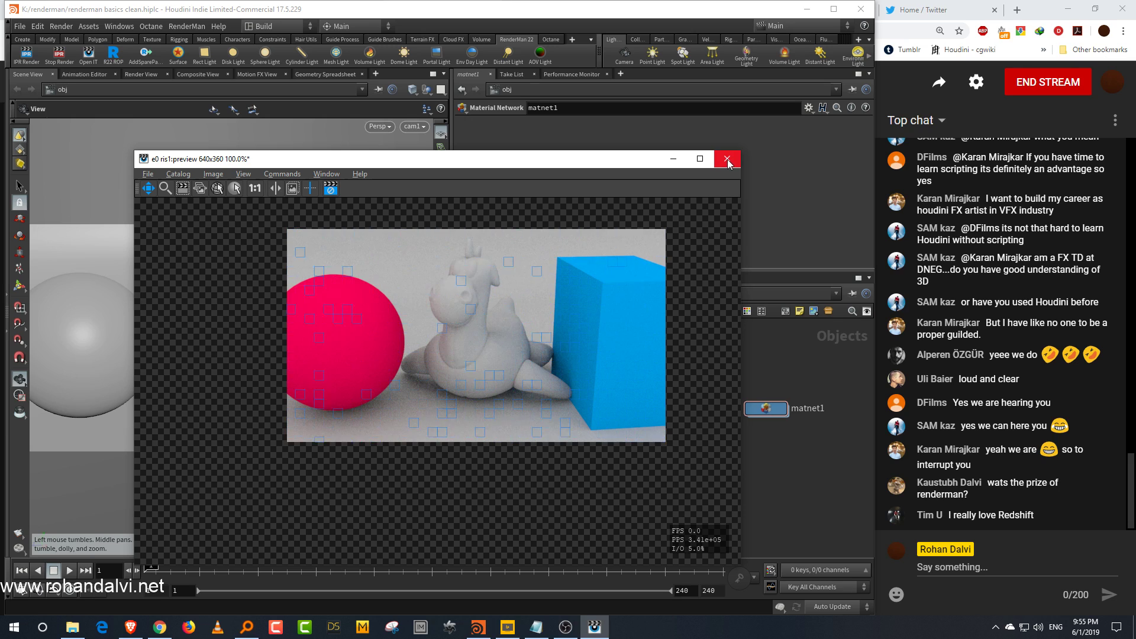
pyautogui.click(832, 468)
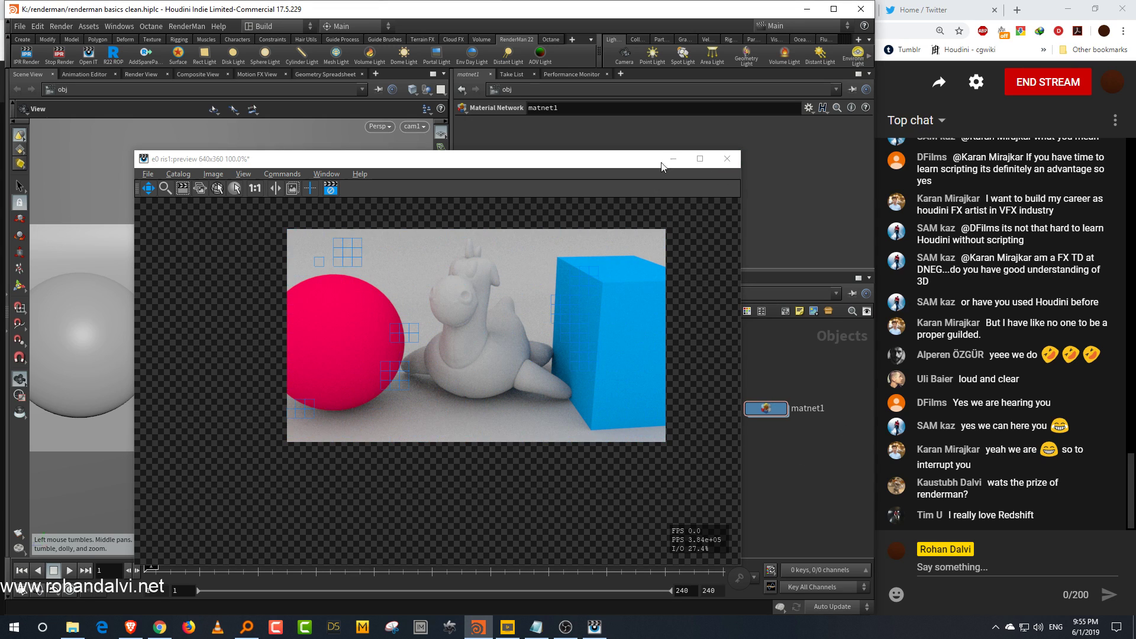
pyautogui.click(332, 189)
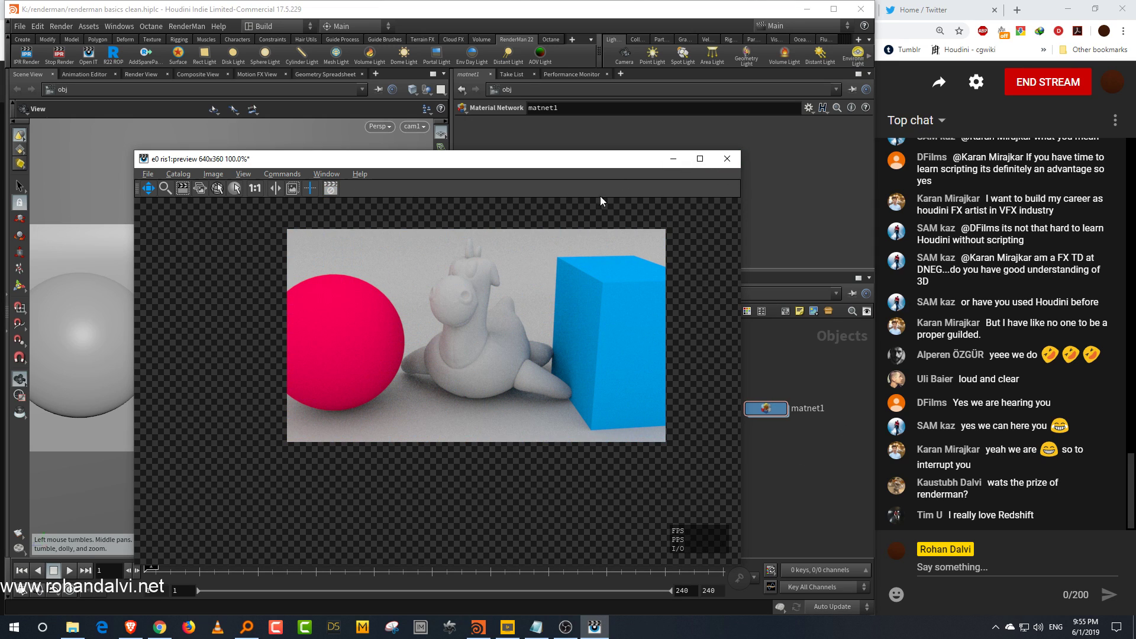
pyautogui.click(672, 161)
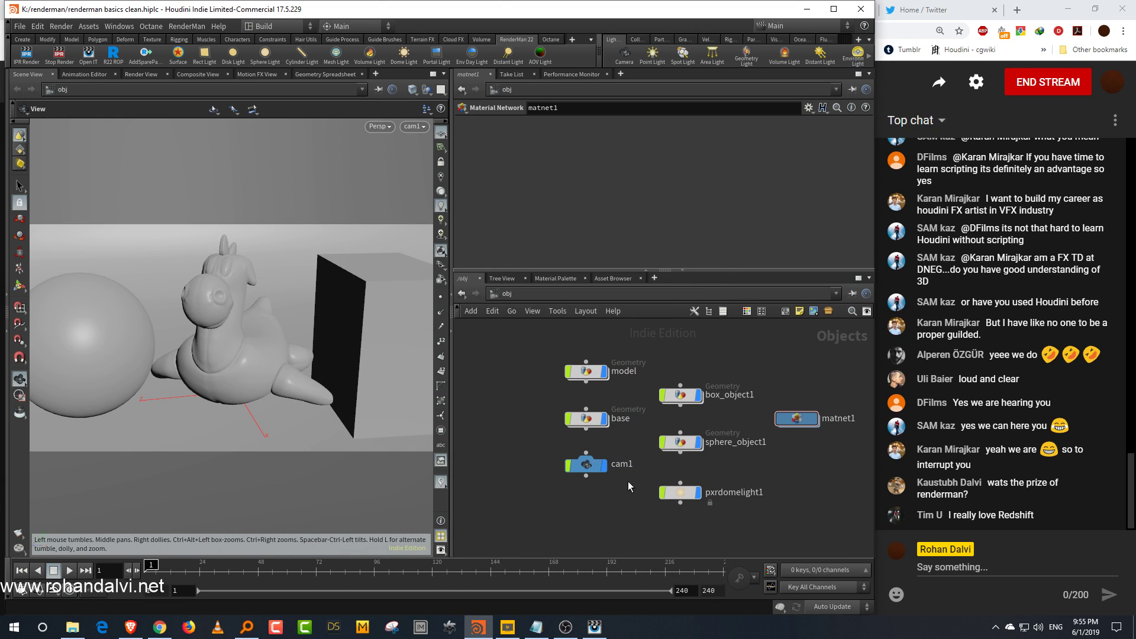
# Step: Open the shop network and go inside risnet1 to view its pxrpathtracer1 integrator
pyautogui.click(649, 295)
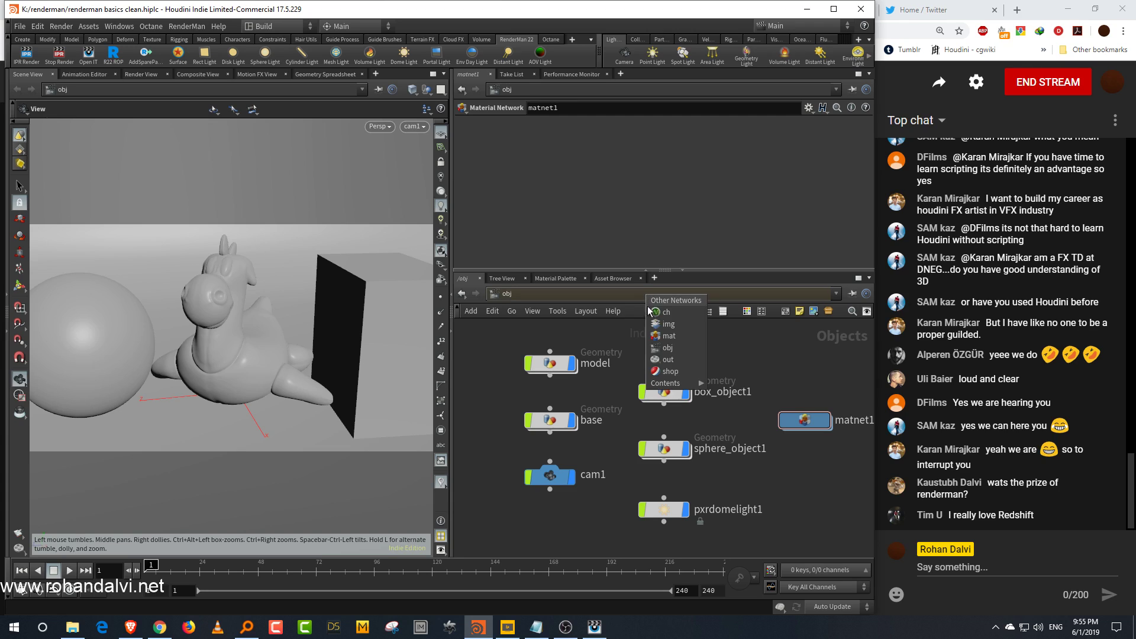
pyautogui.click(670, 372)
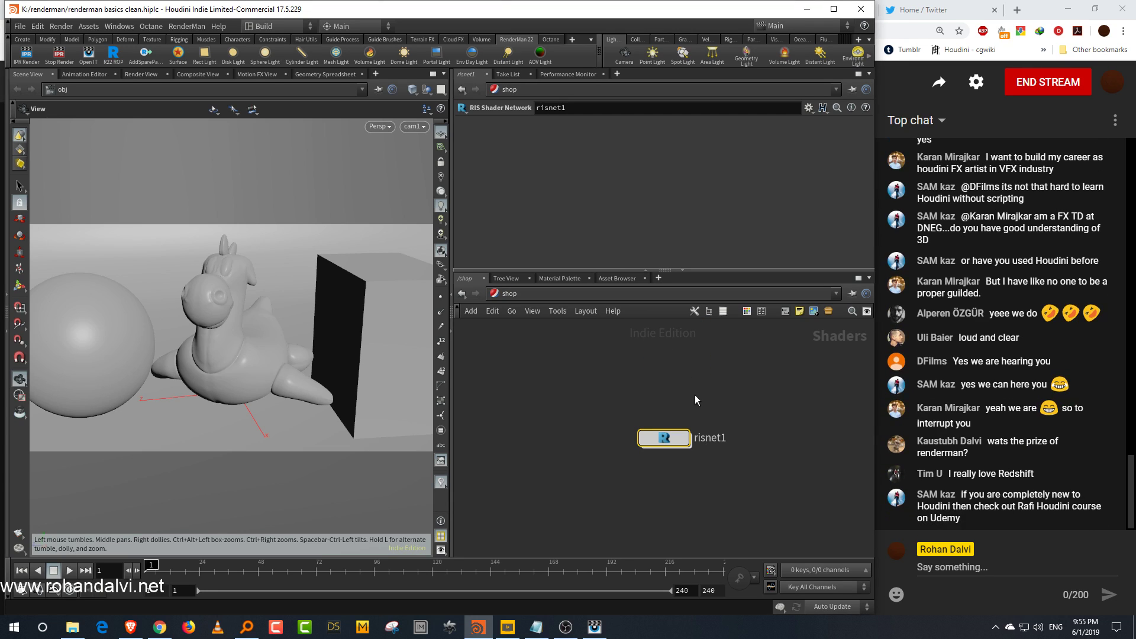
pyautogui.doubleClick(668, 441)
pyautogui.moveTo(655, 438)
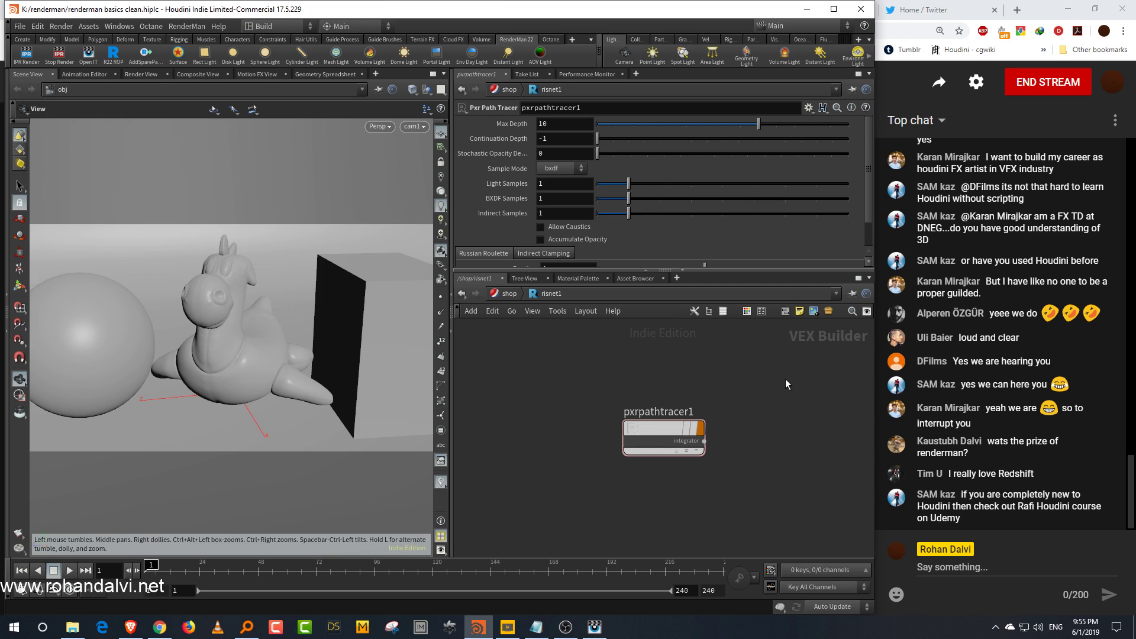
# Step: Select the ris1 RenderMan output node and inspect its integrator path and sampling settings
pyautogui.click(510, 293)
pyautogui.click(538, 293)
pyautogui.click(614, 364)
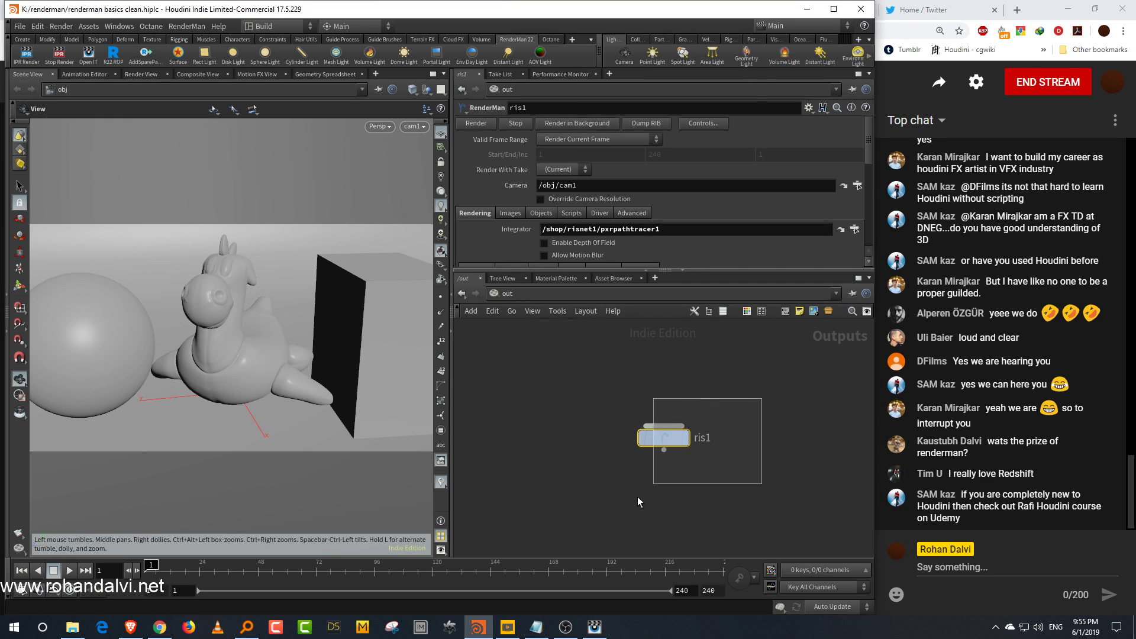
pyautogui.moveTo(620, 271); pyautogui.dragTo(617, 359)
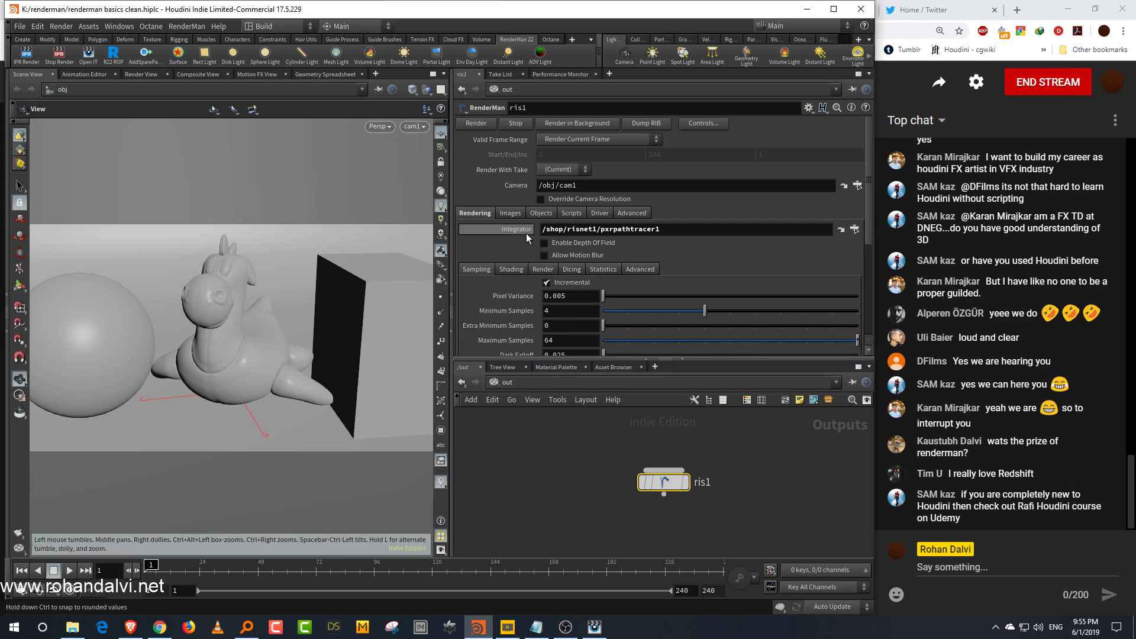
pyautogui.click(651, 228)
pyautogui.moveTo(651, 229); pyautogui.dragTo(551, 230)
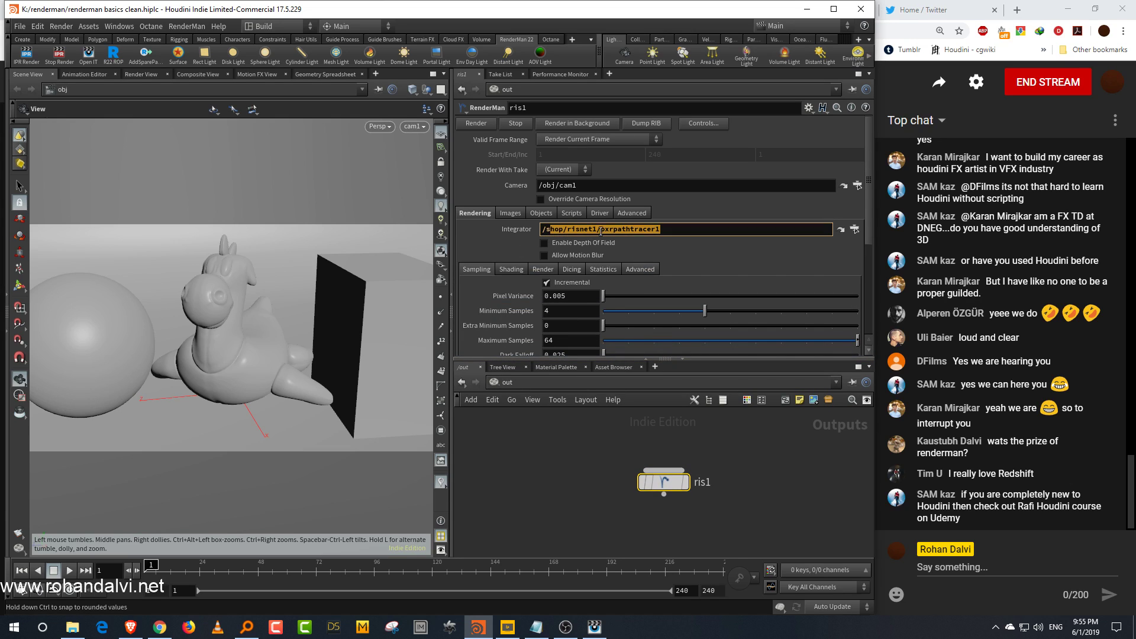
pyautogui.moveTo(869, 233); pyautogui.dragTo(868, 264)
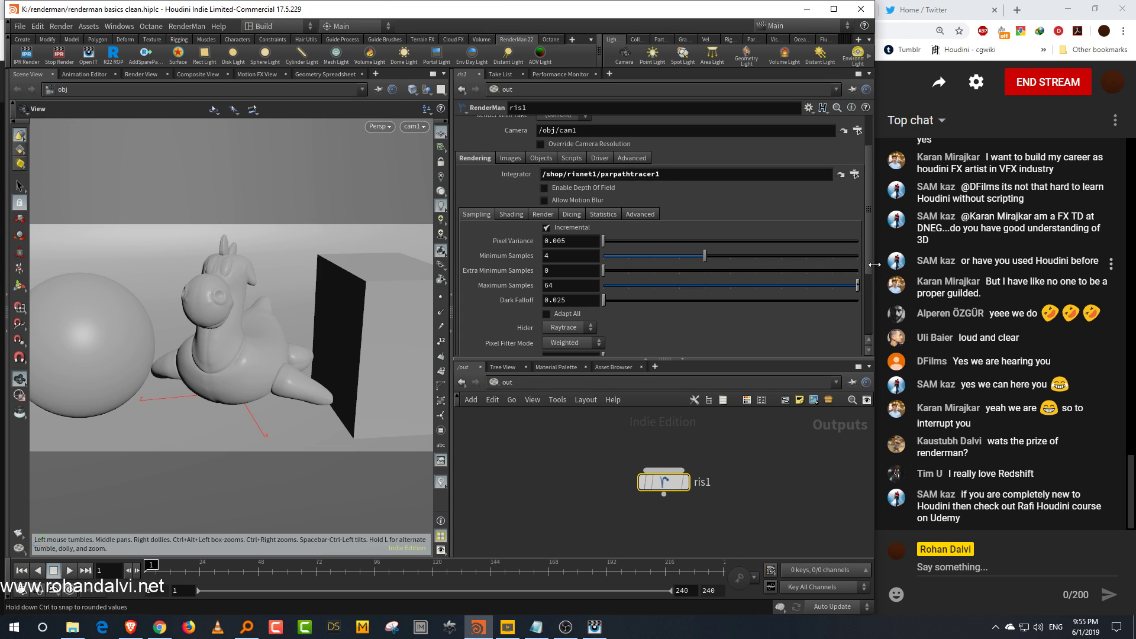
pyautogui.scroll(1, 866, 263)
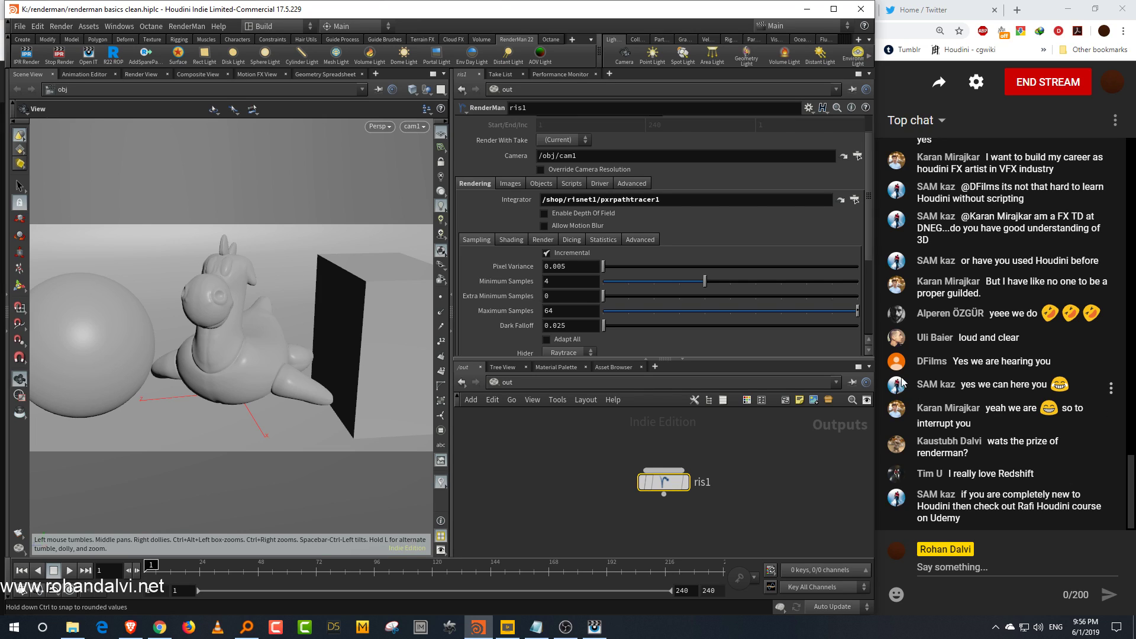
pyautogui.scroll(-1, 869, 258)
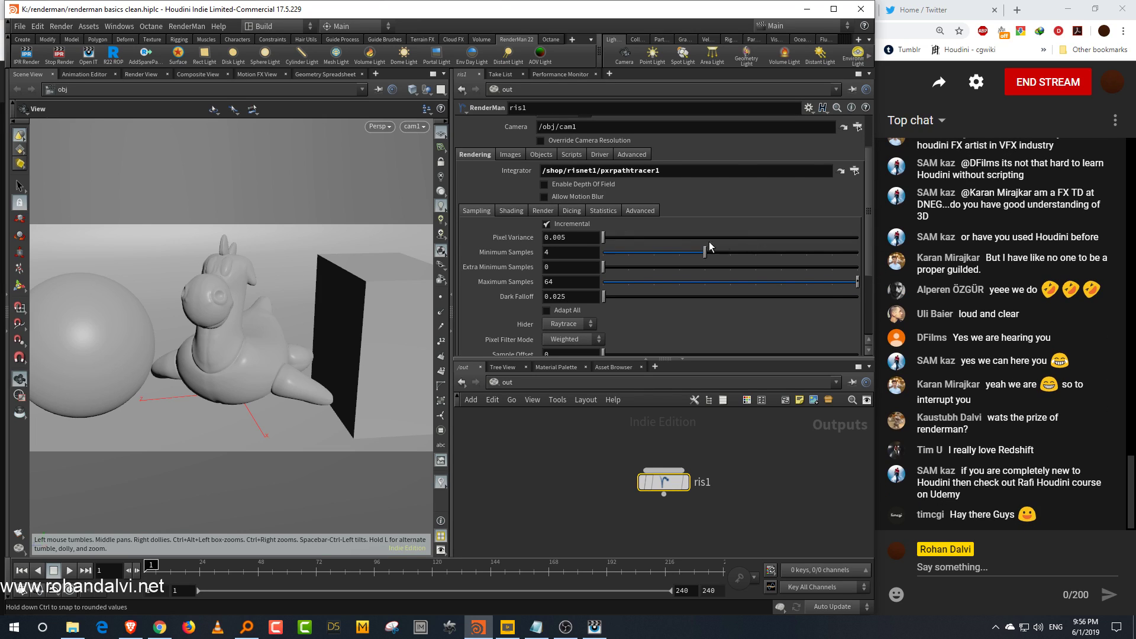
# Step: Expand the render Limits settings of ris1 and set Threads to 10
pyautogui.click(545, 212)
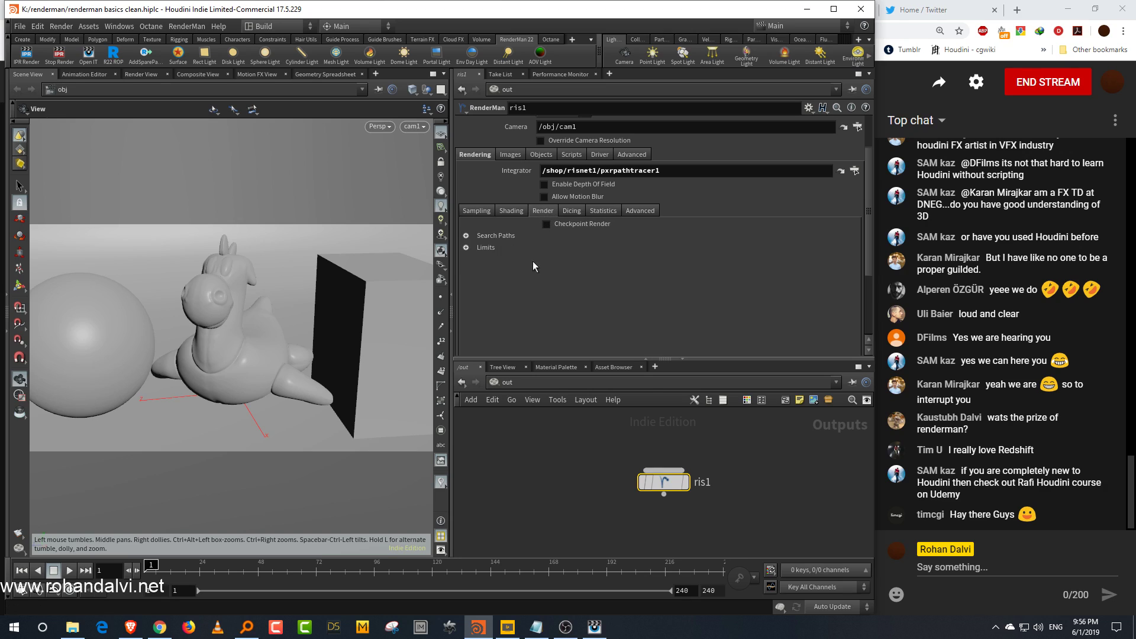
pyautogui.click(466, 248)
pyautogui.scroll(-2, 469, 255)
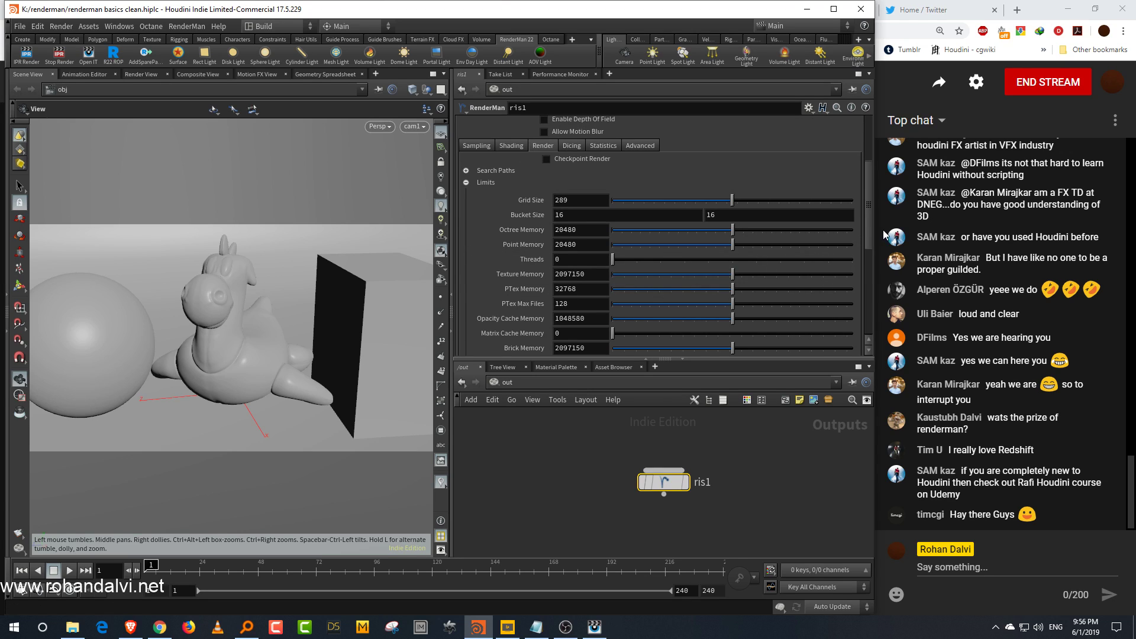
pyautogui.moveTo(868, 225)
pyautogui.mouseDown()
pyautogui.moveTo(868, 260)
pyautogui.moveTo(865, 247)
pyautogui.mouseUp()
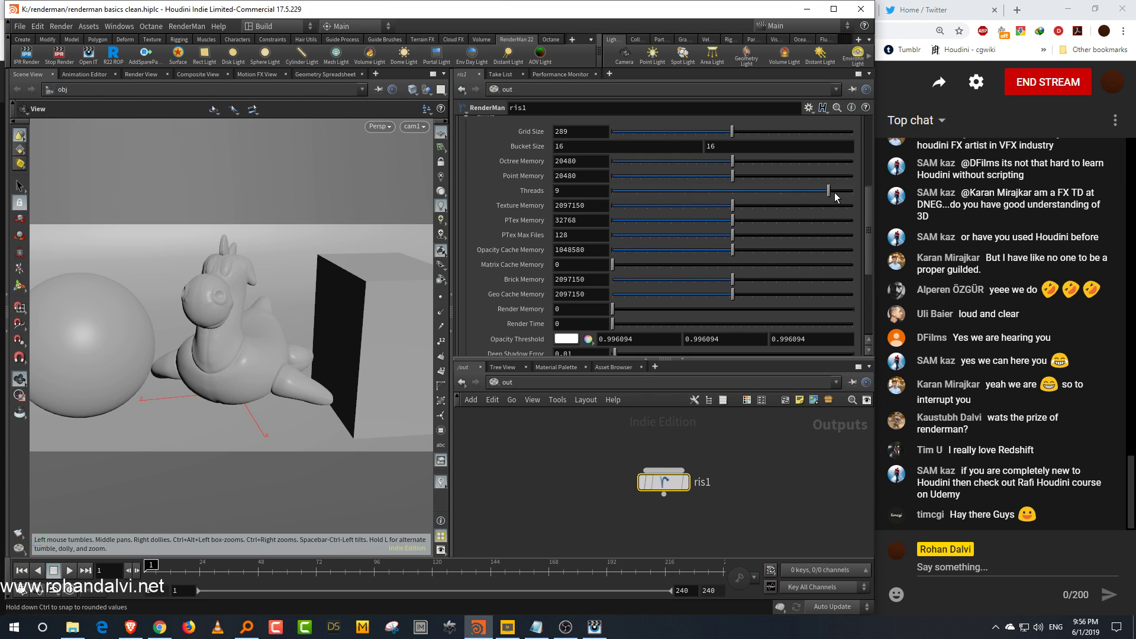
pyautogui.moveTo(836, 193); pyautogui.dragTo(859, 193)
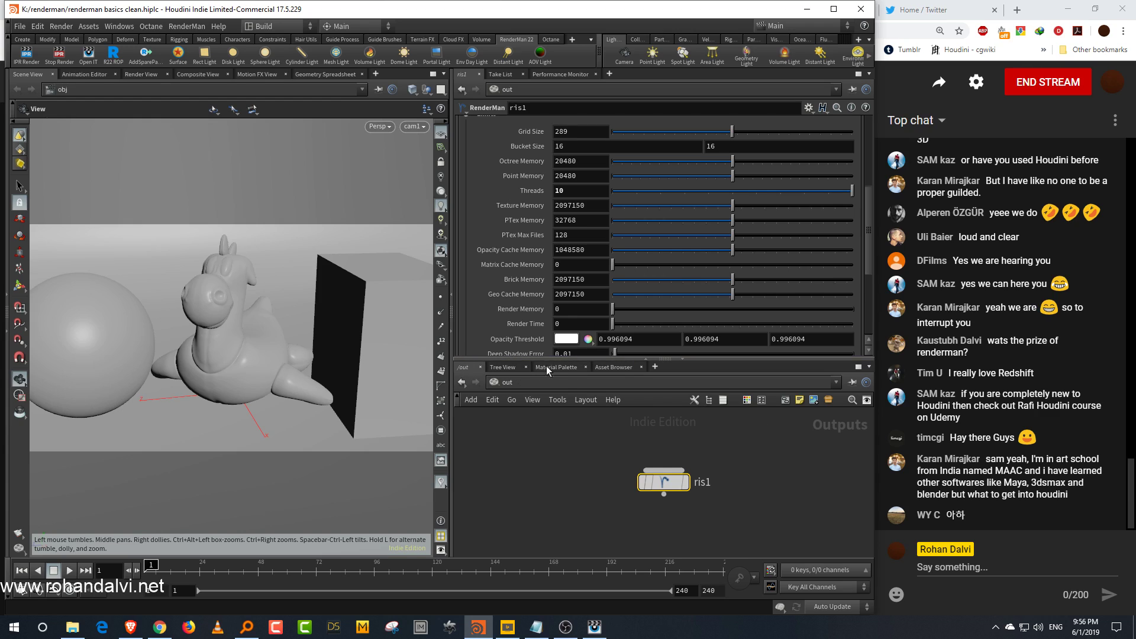
# Step: Return the network view from the outputs to the object level of the scene
pyautogui.click(463, 382)
pyautogui.moveTo(556, 358); pyautogui.dragTo(567, 312)
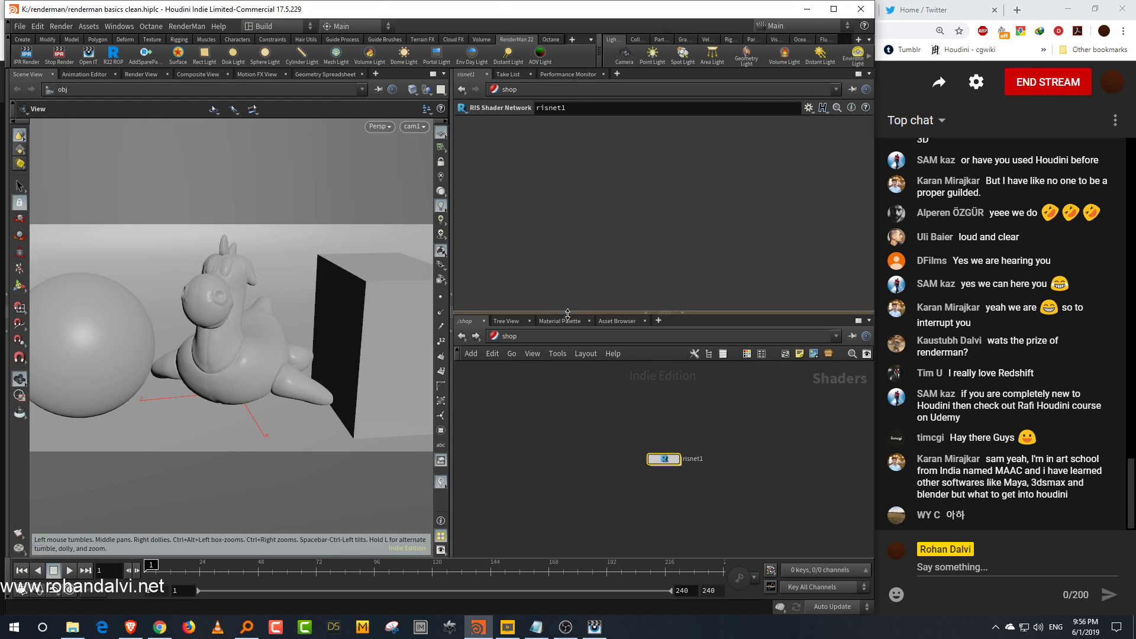
pyautogui.click(538, 336)
pyautogui.click(559, 390)
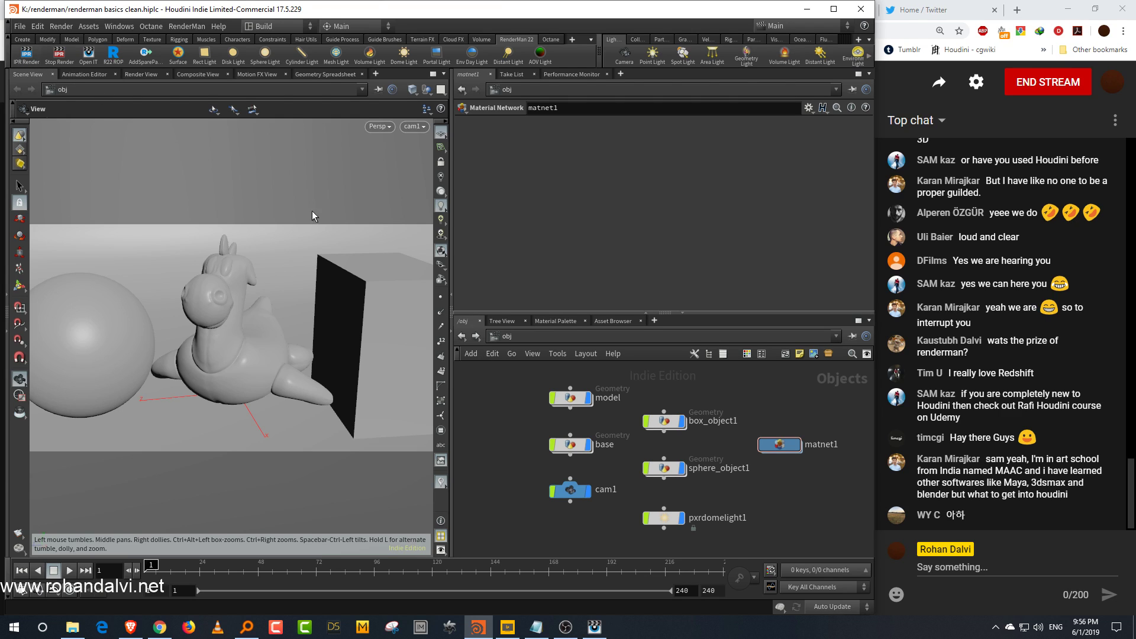
# Step: Bring up the preview render window, resize and reposition it, and inspect the render
pyautogui.click(595, 626)
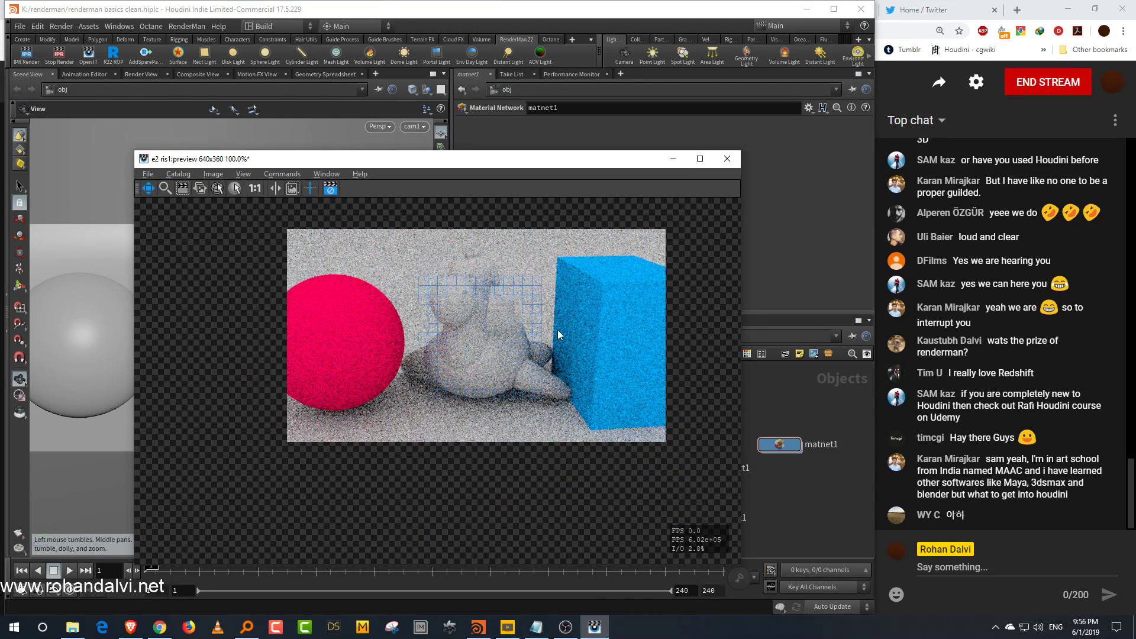
pyautogui.moveTo(548, 160); pyautogui.dragTo(504, 80)
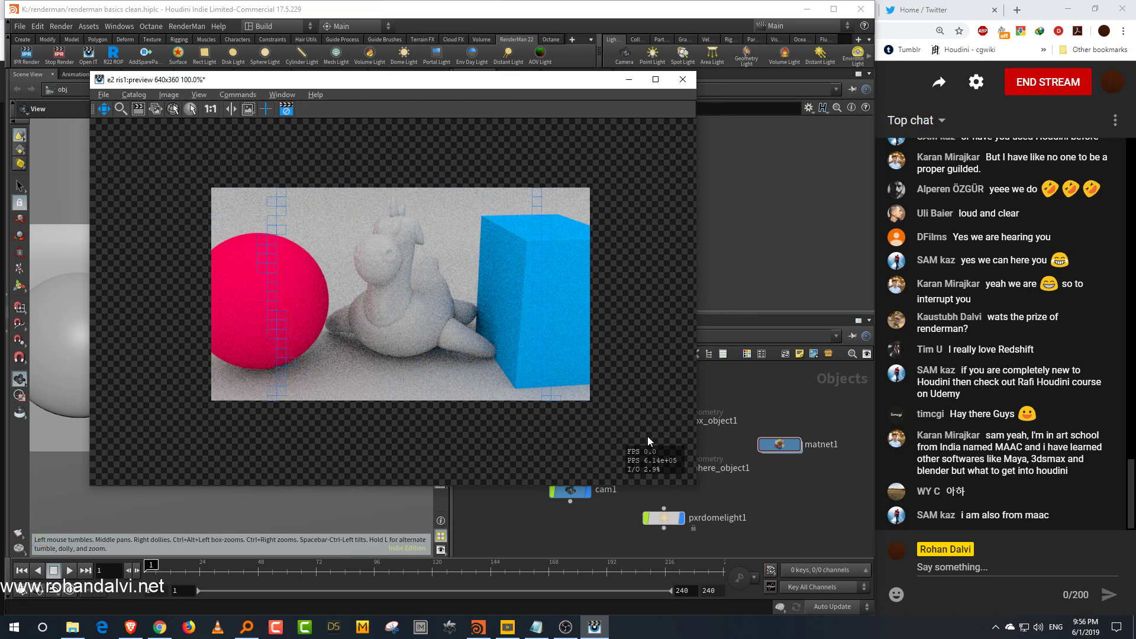
pyautogui.moveTo(698, 484); pyautogui.dragTo(628, 441)
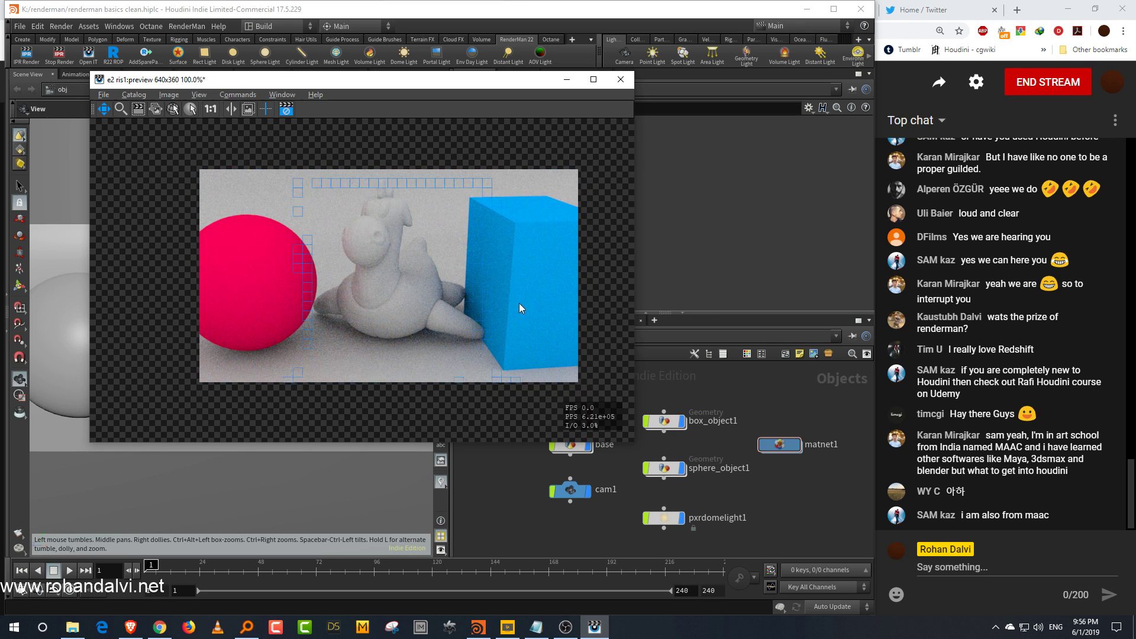
pyautogui.moveTo(522, 305); pyautogui.dragTo(553, 303, button='middle')
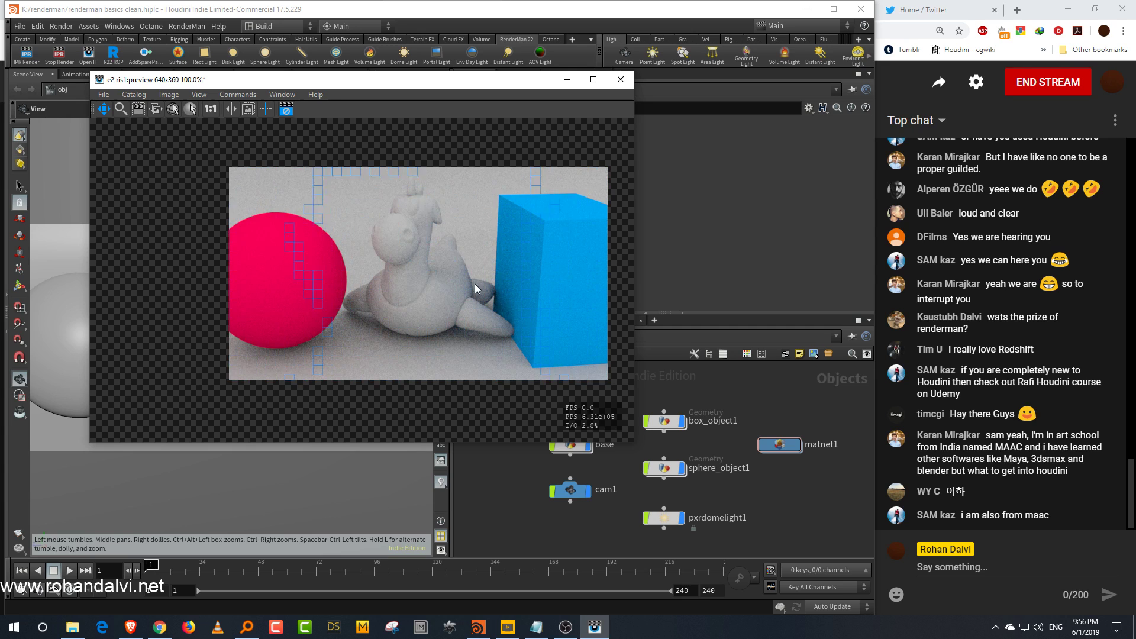
pyautogui.moveTo(561, 297); pyautogui.dragTo(536, 300, button='middle')
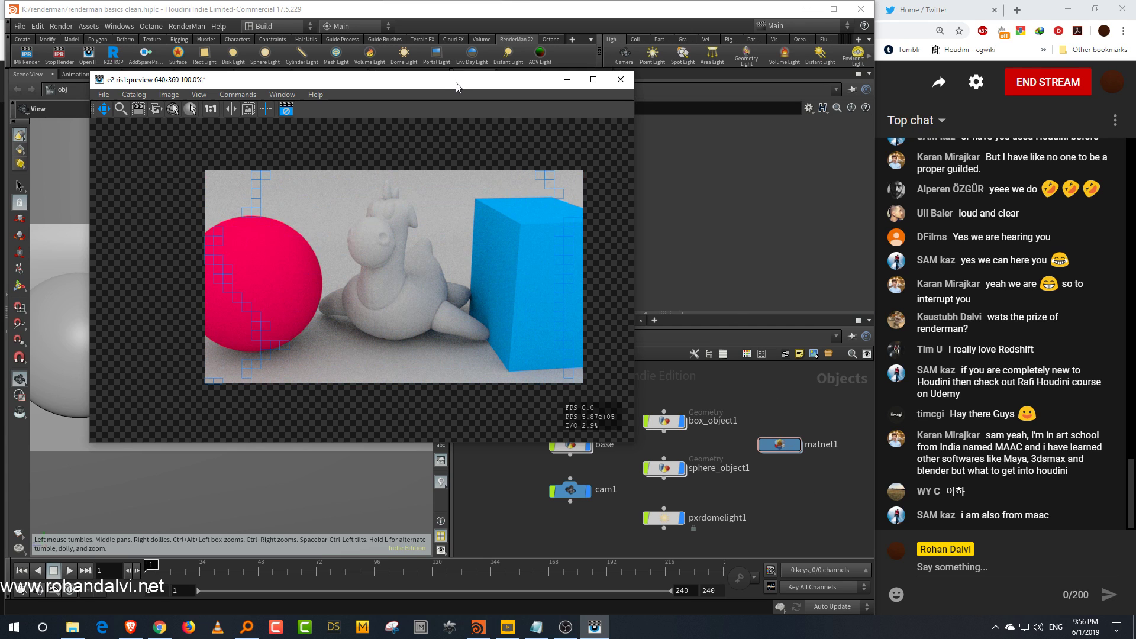
pyautogui.moveTo(474, 80); pyautogui.dragTo(460, 87)
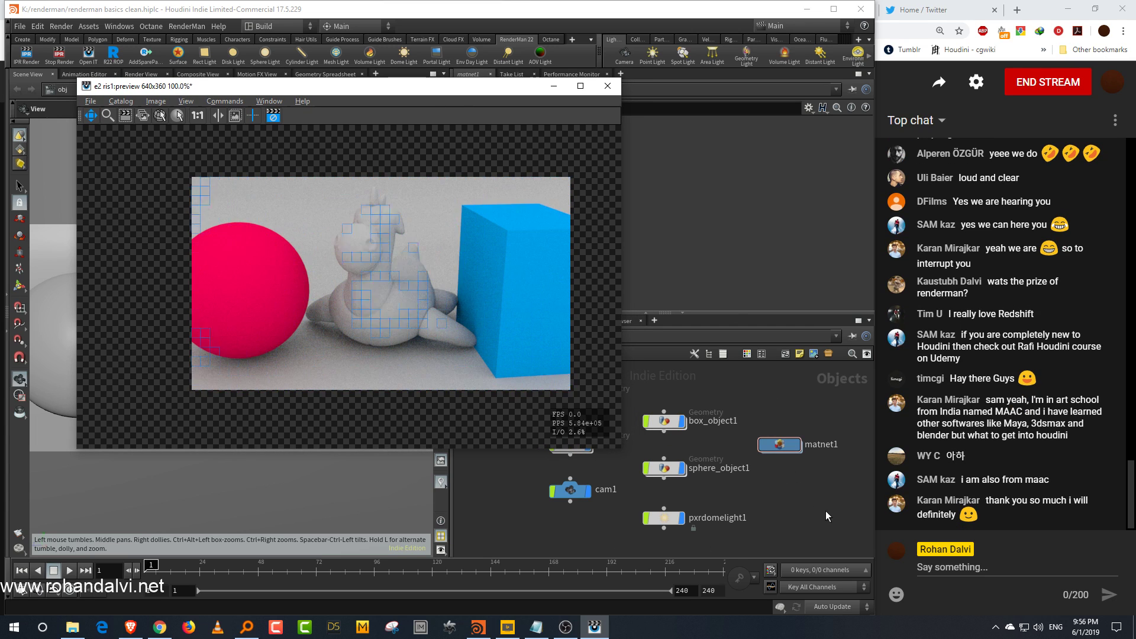
pyautogui.click(819, 496)
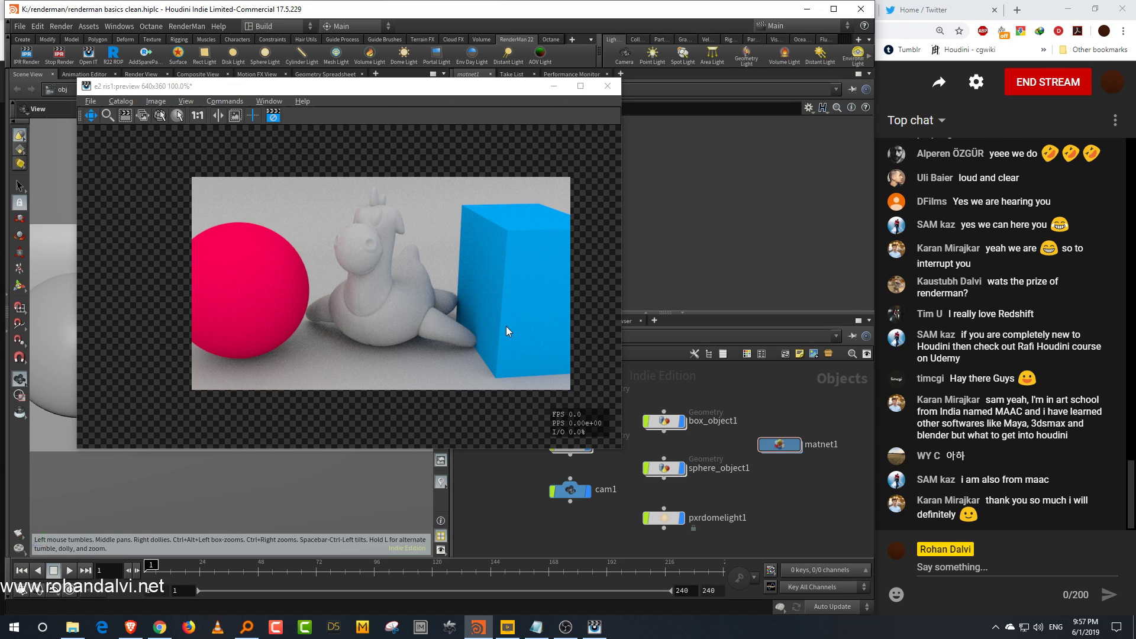
pyautogui.moveTo(438, 92); pyautogui.dragTo(760, 78)
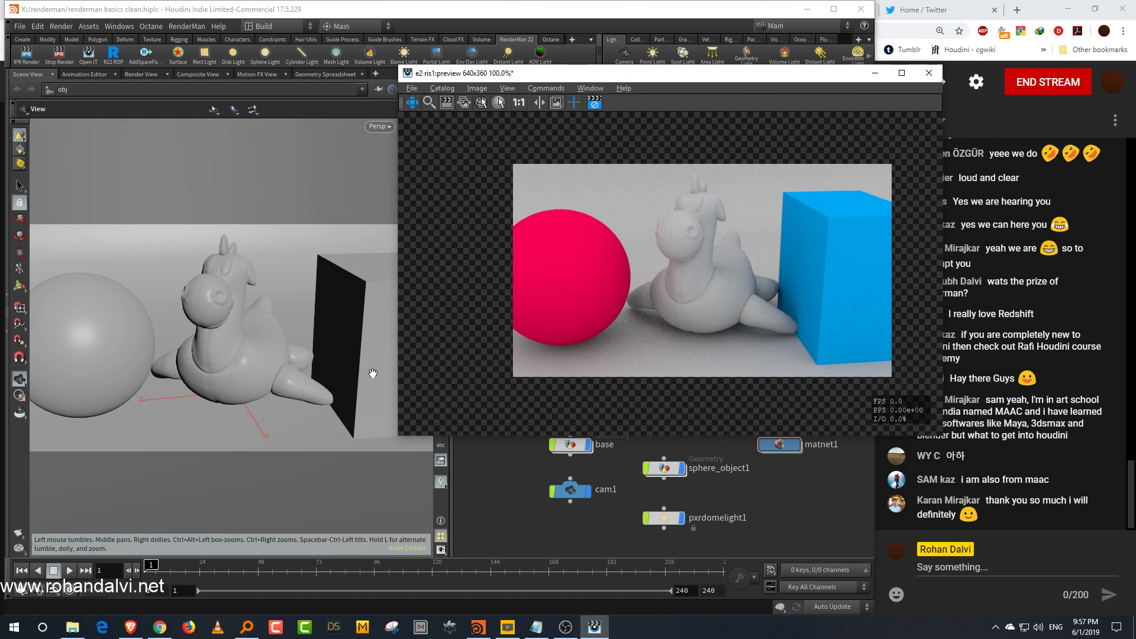
# Step: Select the sphere object, go inside it, and add a Mountain node wired below sphere1
pyautogui.click(499, 473)
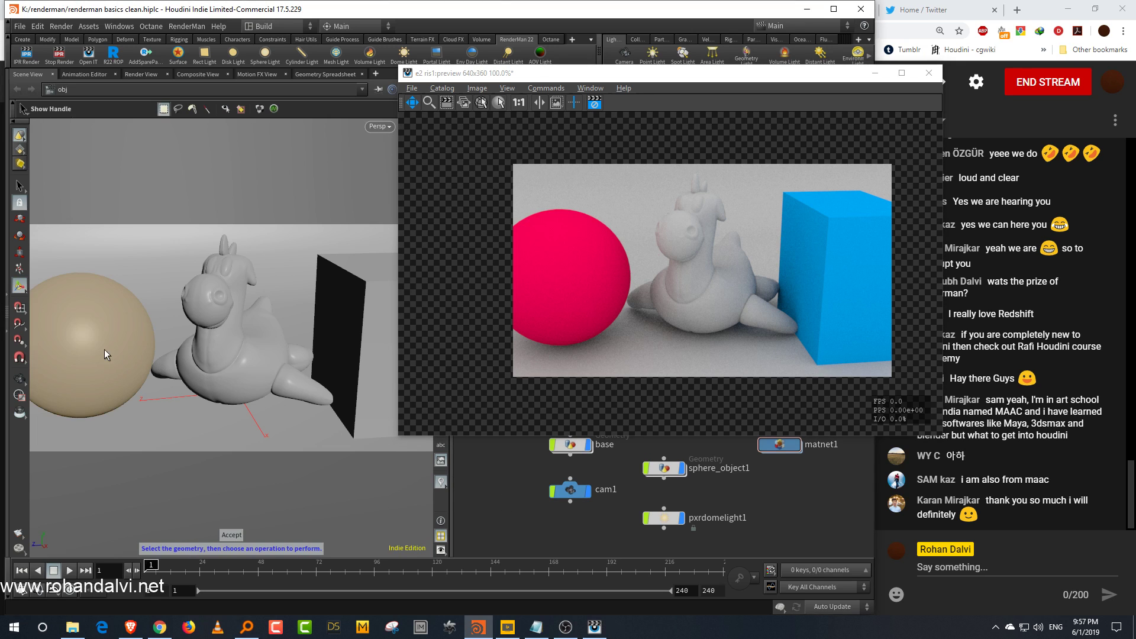
pyautogui.click(92, 333)
pyautogui.moveTo(77, 342)
pyautogui.mouseDown()
pyautogui.moveTo(108, 336)
pyautogui.moveTo(62, 357)
pyautogui.moveTo(77, 352)
pyautogui.mouseUp()
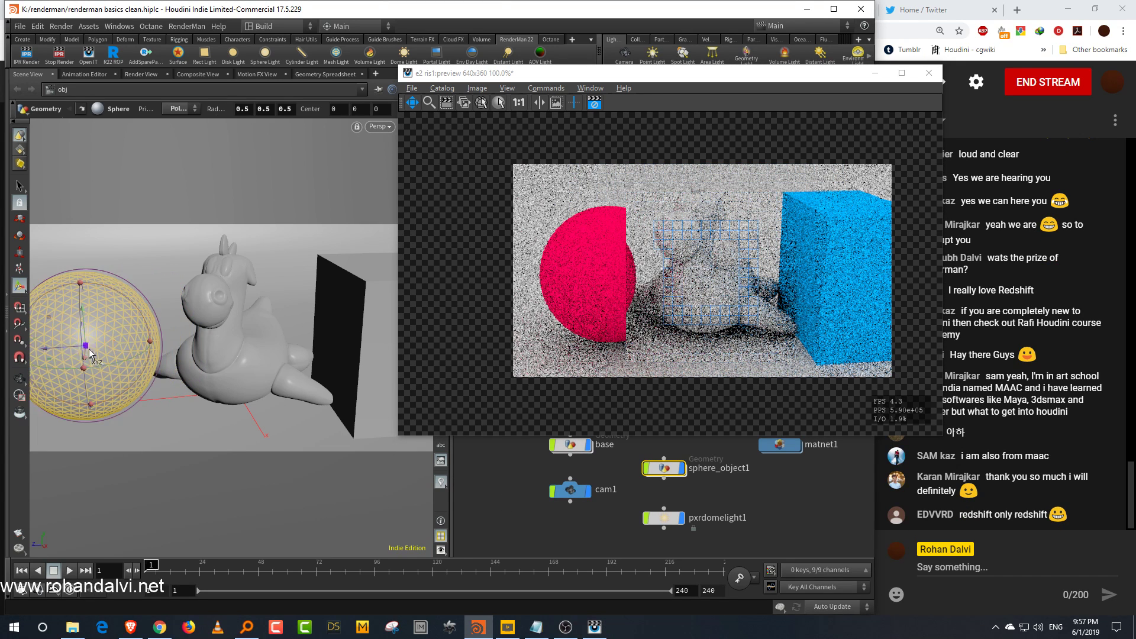
pyautogui.doubleClick(664, 469)
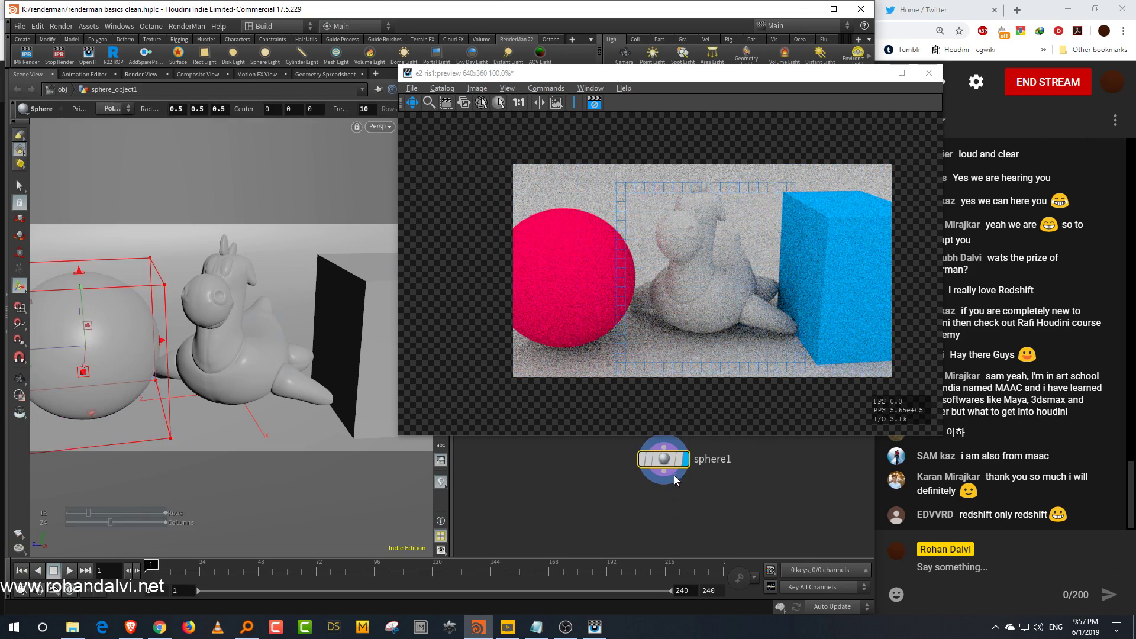
pyautogui.press('Tab')
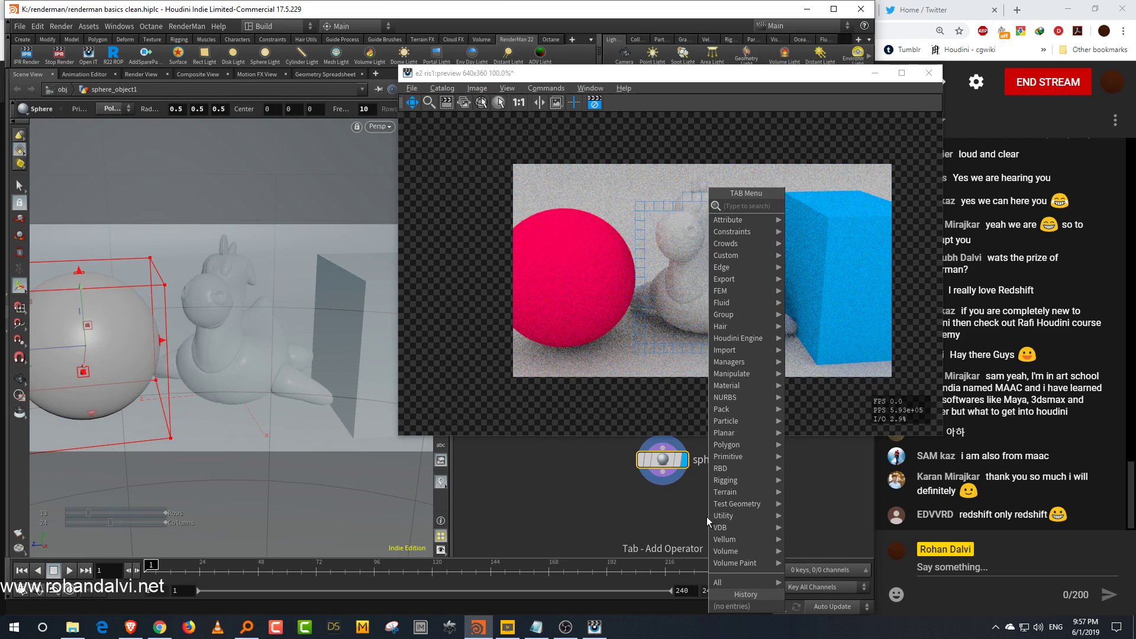
pyautogui.write('mount')
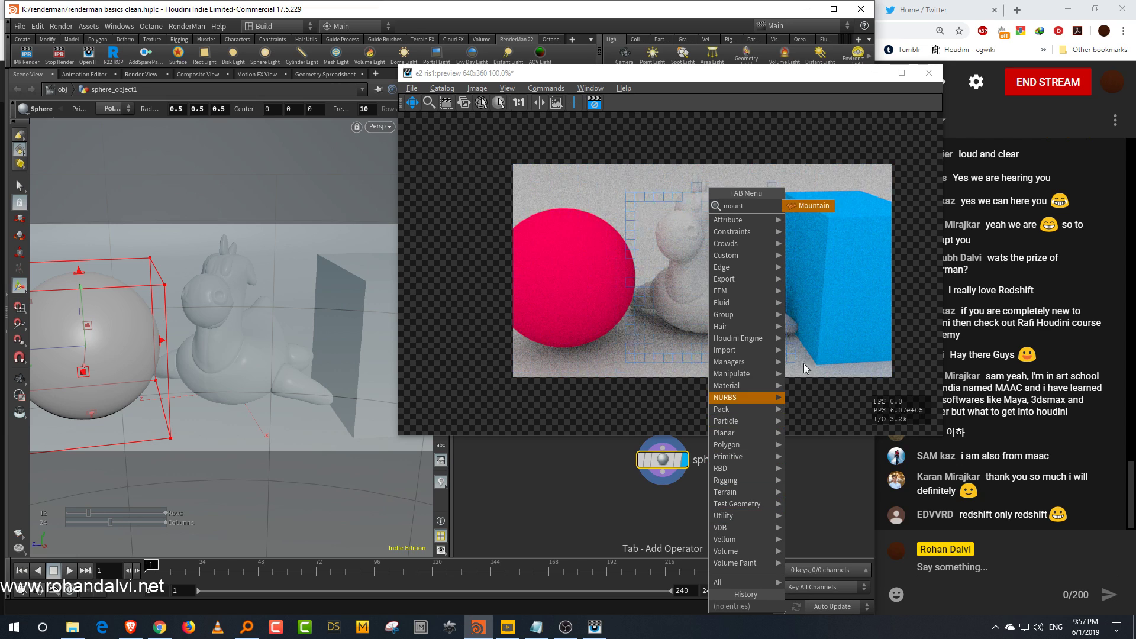
pyautogui.click(810, 206)
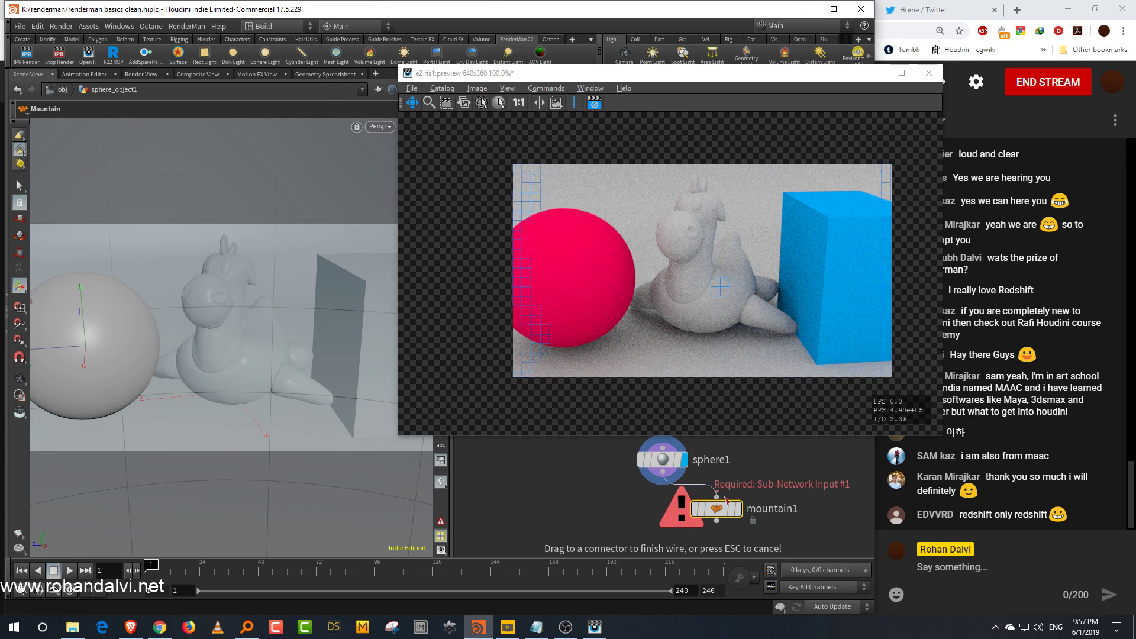
pyautogui.click(743, 514)
pyautogui.click(738, 511)
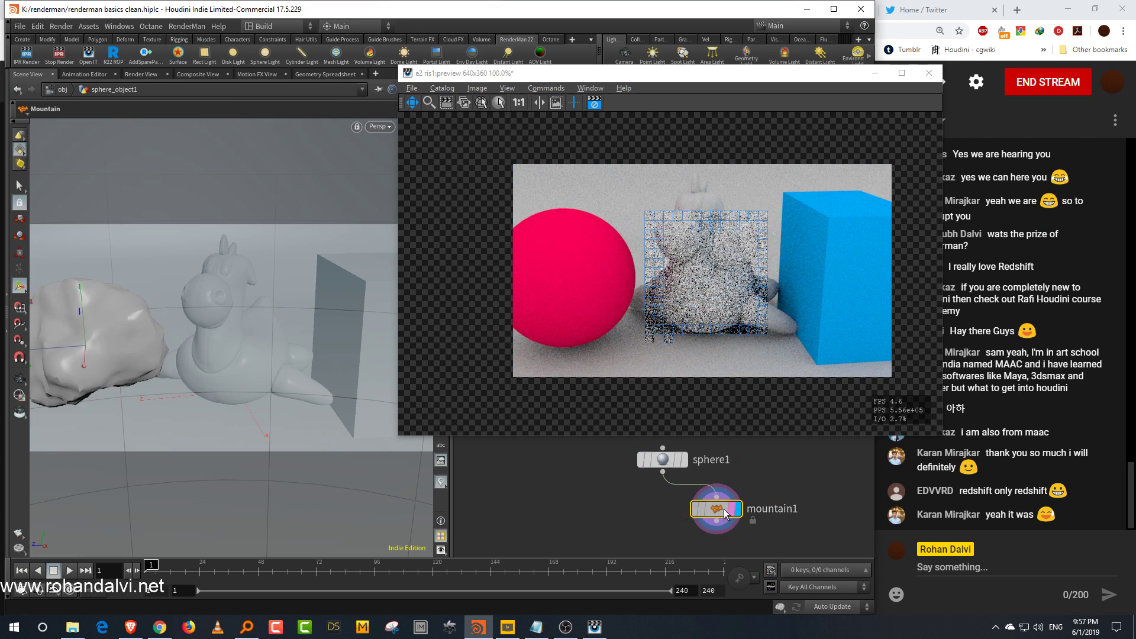
pyautogui.moveTo(732, 78); pyautogui.dragTo(265, 177)
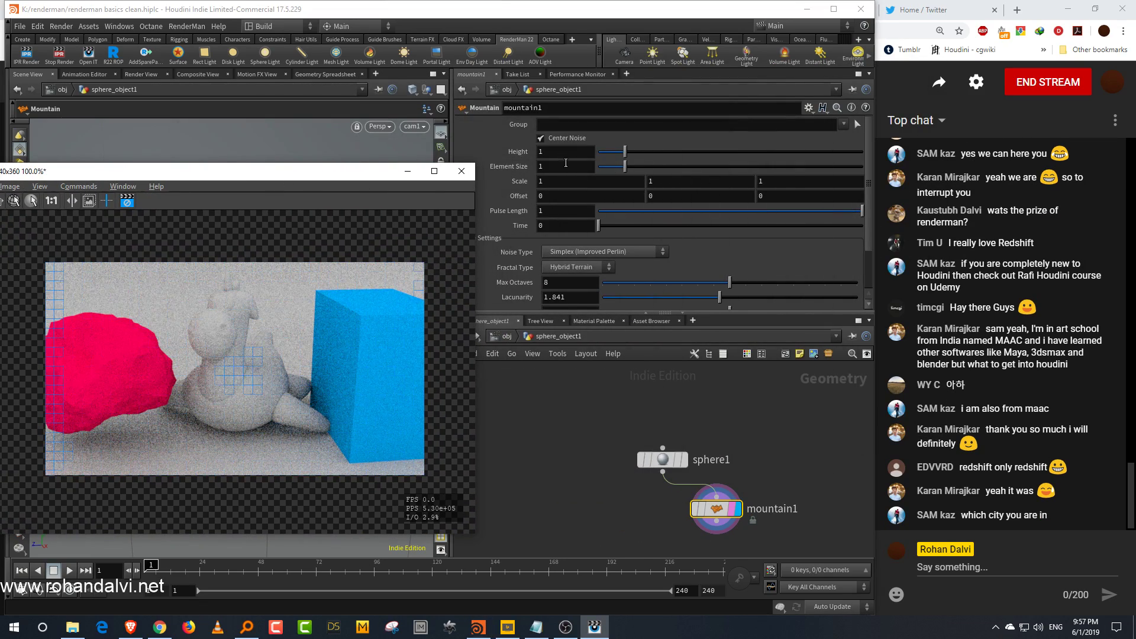
pyautogui.click(569, 196)
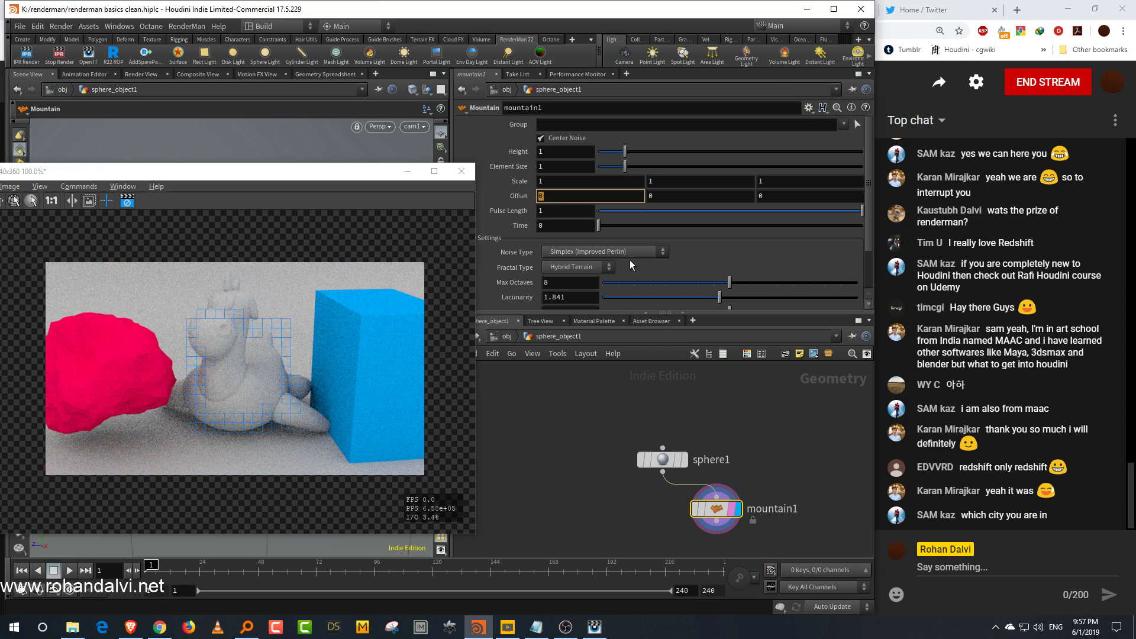
pyautogui.write('@Time')
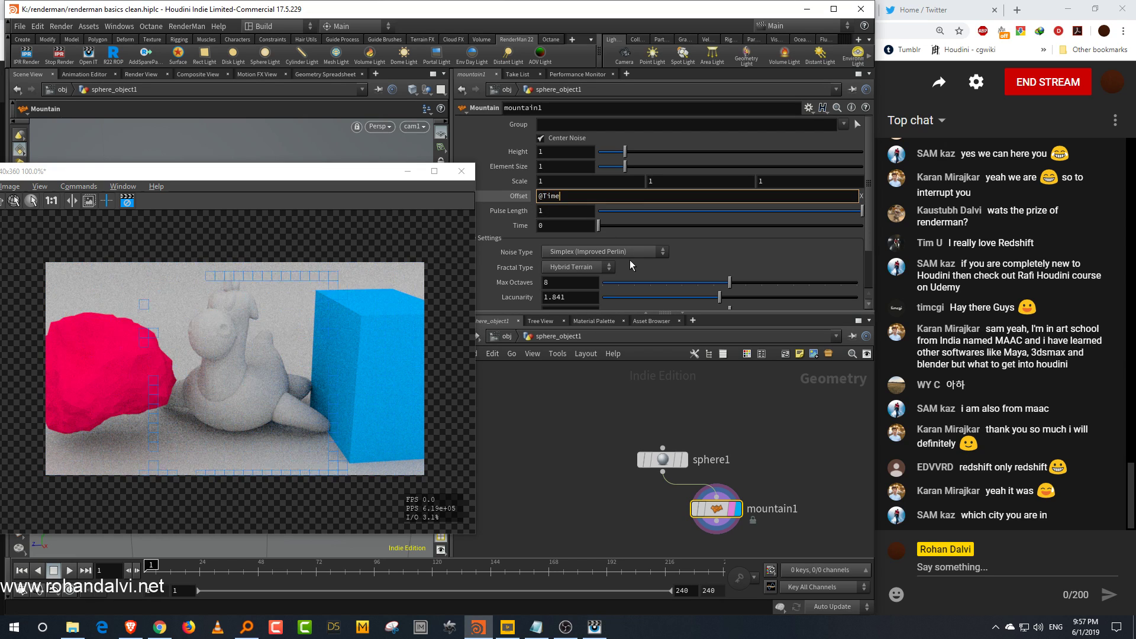
pyautogui.press('Return')
# Step: Scrub the timeline to preview the animated noise and move the sphere1 and mountain1 nodes up
pyautogui.moveTo(155, 567); pyautogui.dragTo(200, 566)
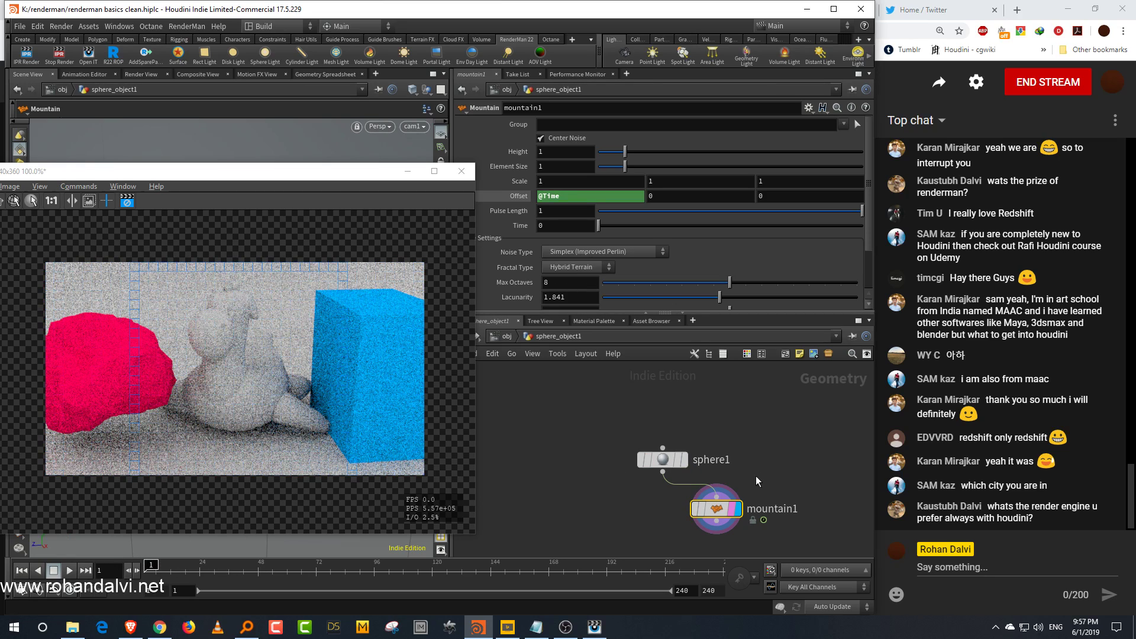
pyautogui.moveTo(750, 468); pyautogui.dragTo(744, 442, button='middle')
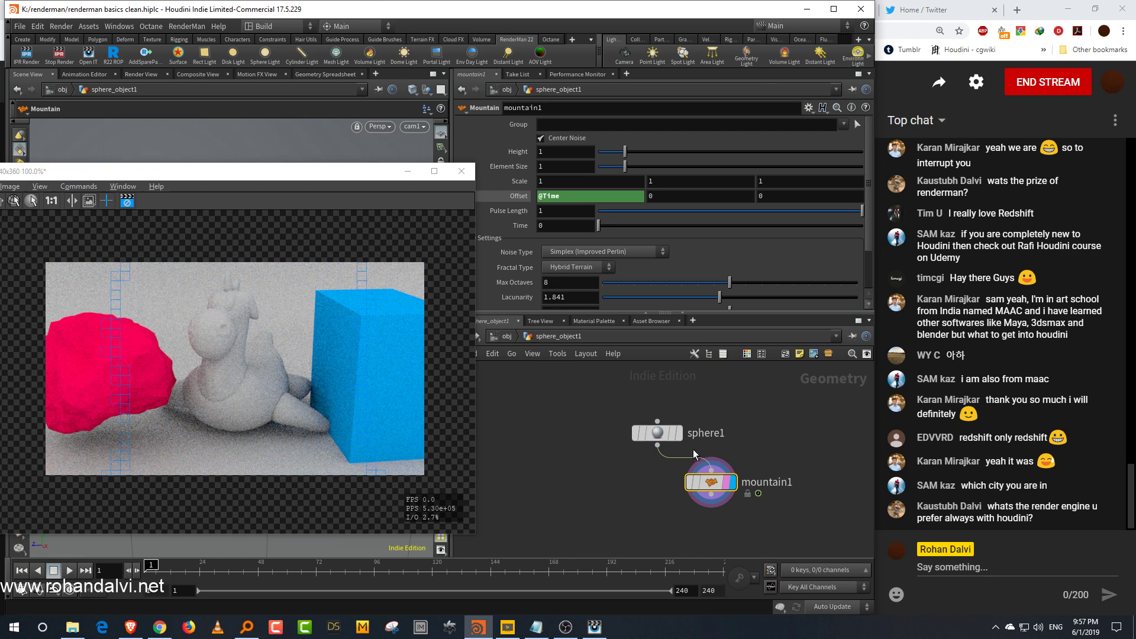
# Step: Return to the object-level network and reposition and resize the preview render window
pyautogui.click(679, 435)
pyautogui.click(727, 403)
pyautogui.click(507, 337)
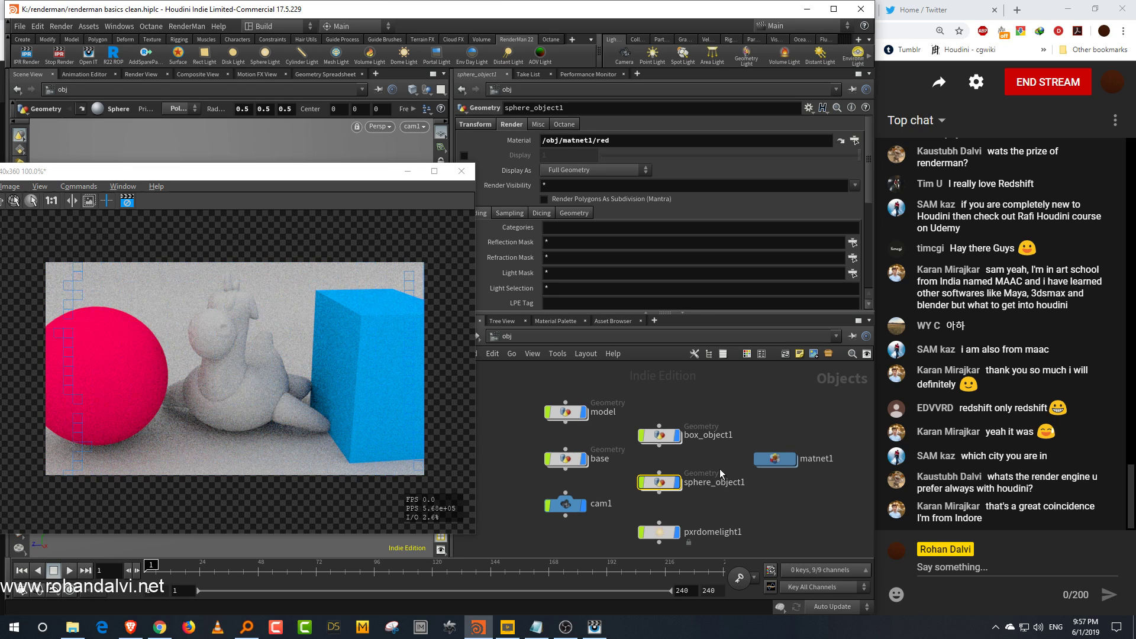
pyautogui.moveTo(342, 179); pyautogui.dragTo(356, 149)
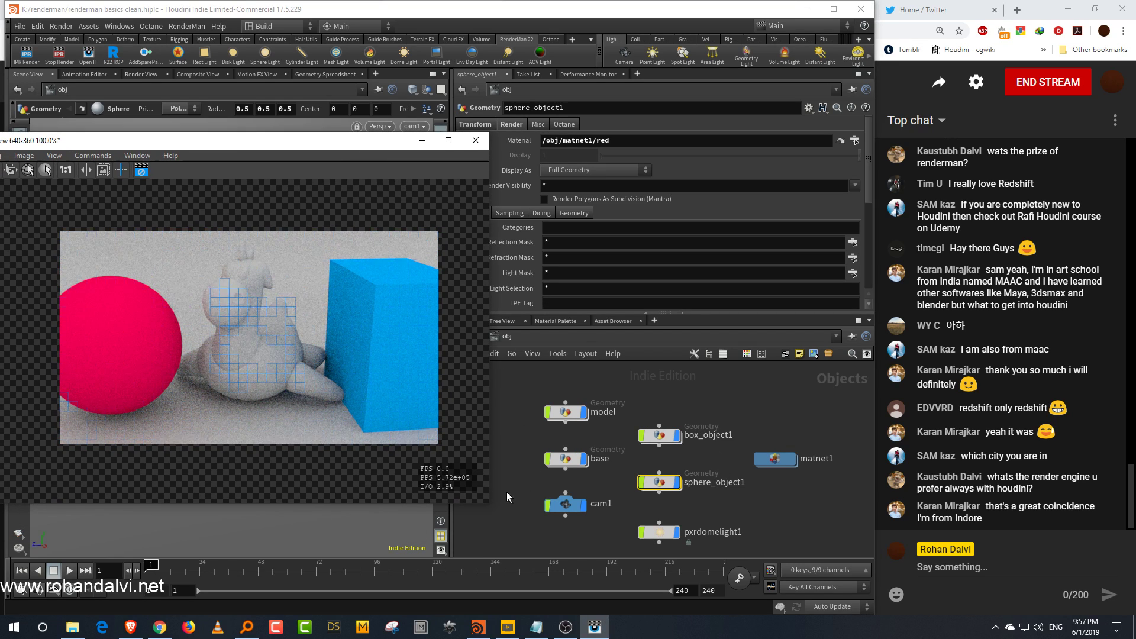
pyautogui.moveTo(491, 504); pyautogui.dragTo(450, 509)
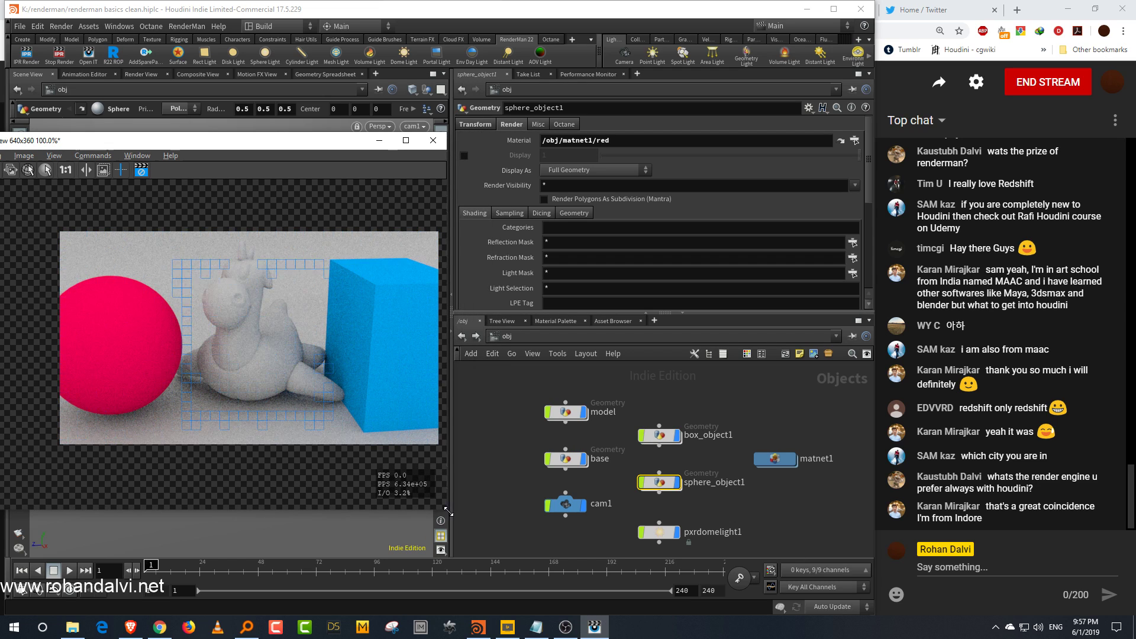
pyautogui.click(515, 475)
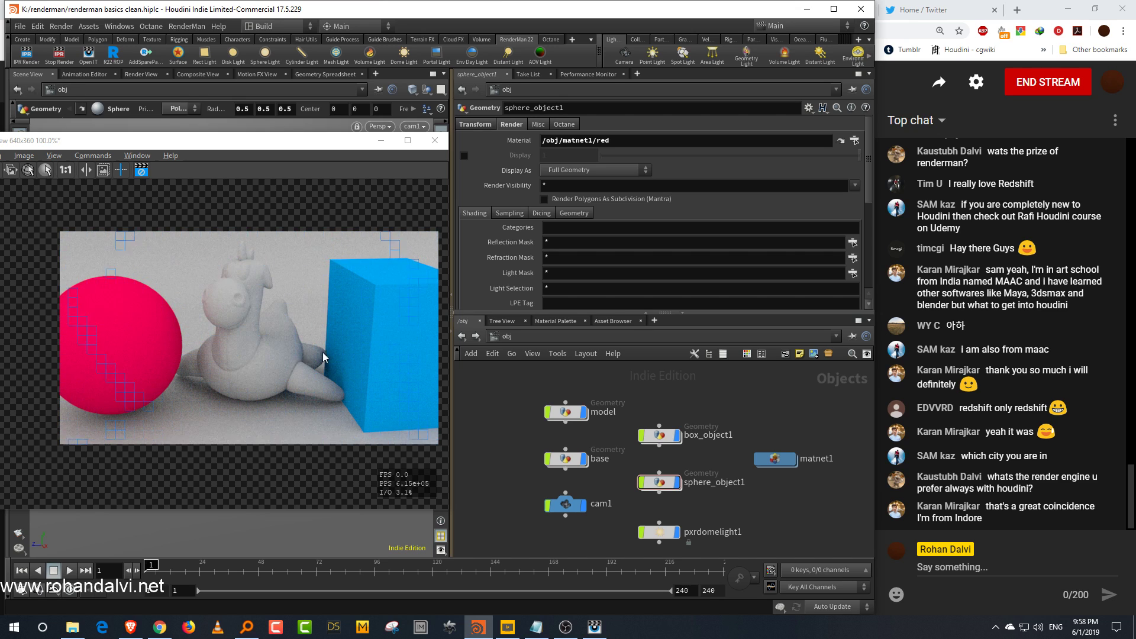
# Step: Go inside the risnet1 shader network and set pxrpathtracer1's Max Depth to 11
pyautogui.click(664, 337)
pyautogui.click(681, 380)
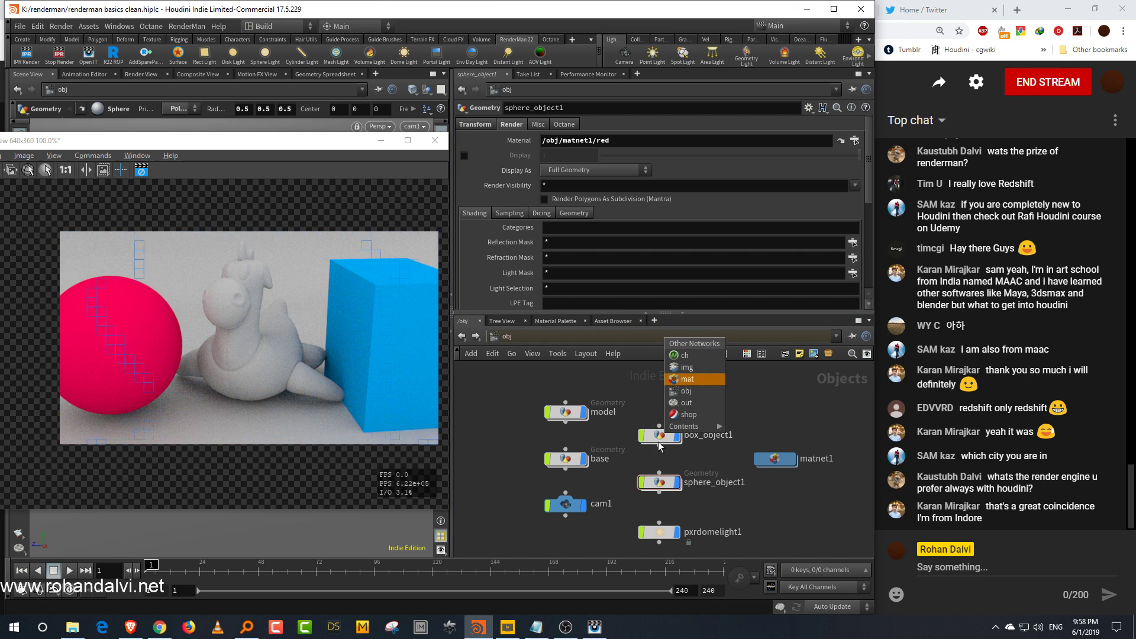
pyautogui.click(688, 415)
pyautogui.doubleClick(666, 457)
pyautogui.scroll(3, 676, 450)
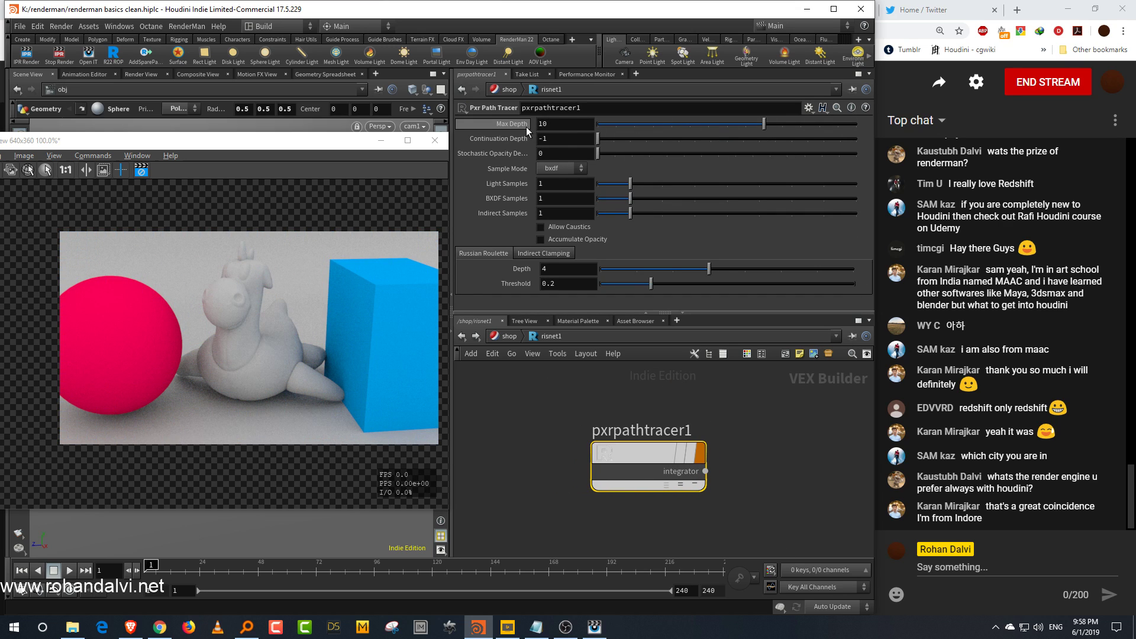
pyautogui.click(599, 124)
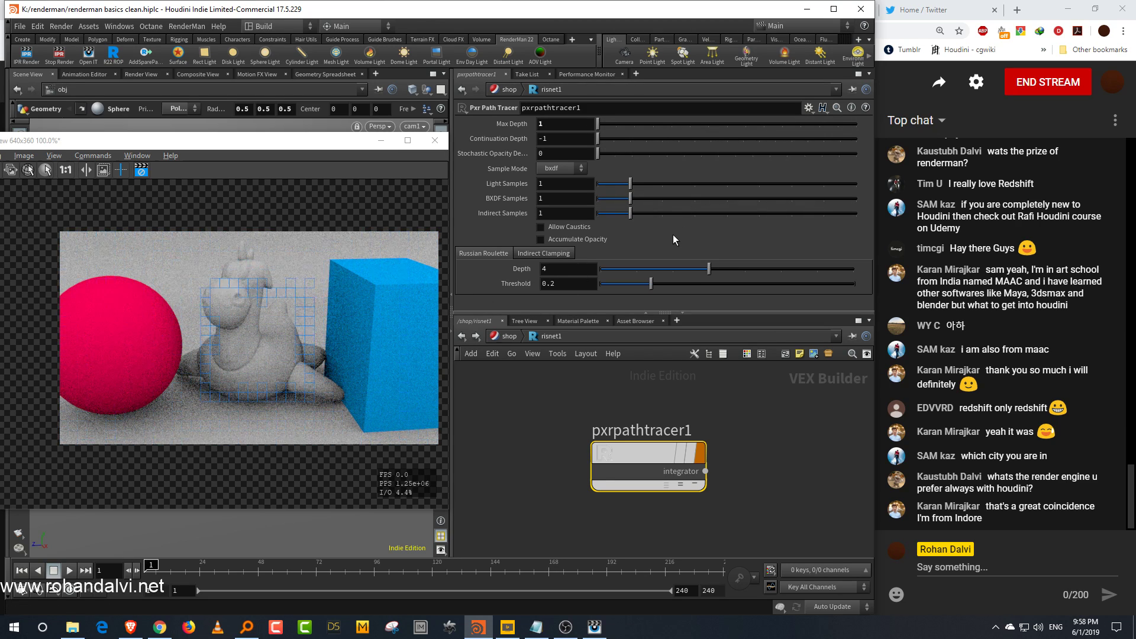
pyautogui.click(784, 125)
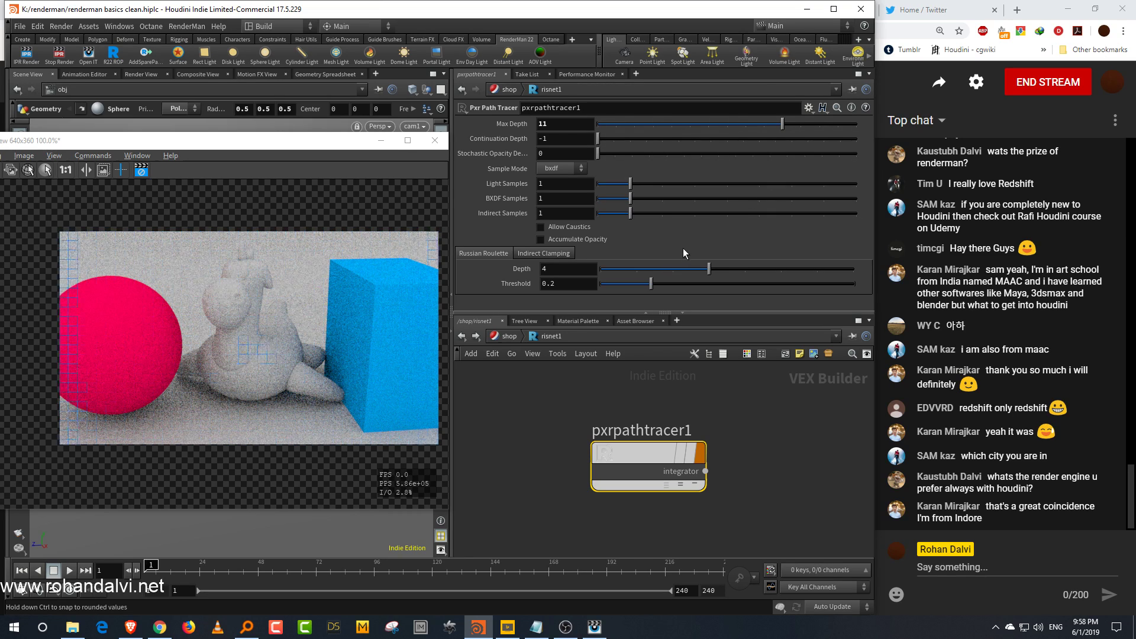
# Step: Move pxrpathtracer1 aside and add a PxrUnified integrator node beside it
pyautogui.click(778, 498)
pyautogui.moveTo(655, 459)
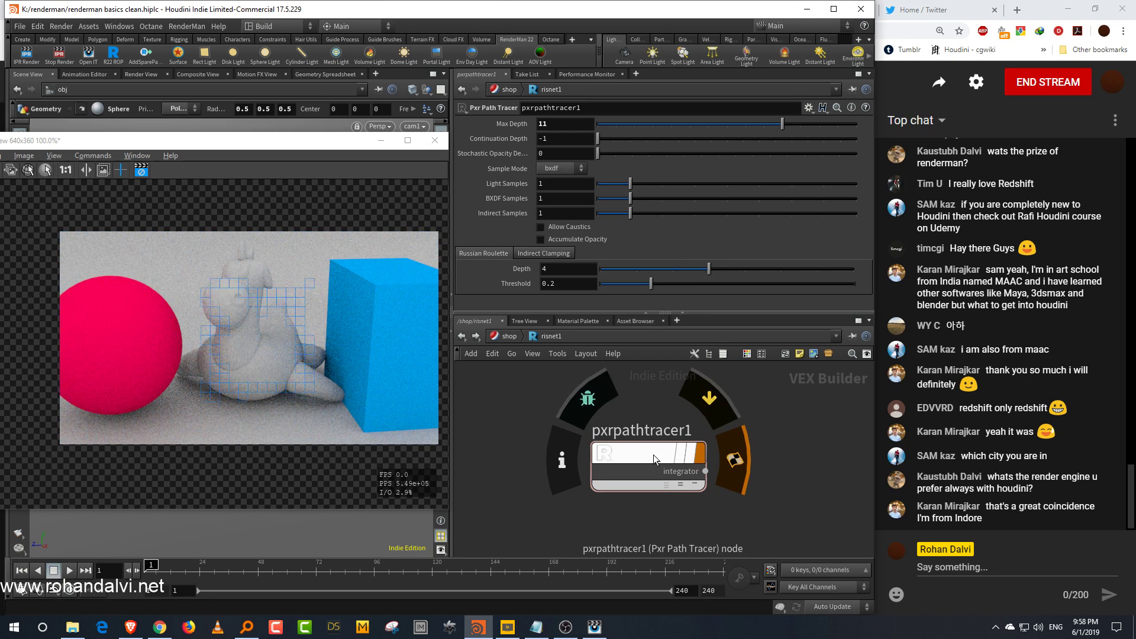
pyautogui.moveTo(774, 437); pyautogui.dragTo(701, 428, button='middle')
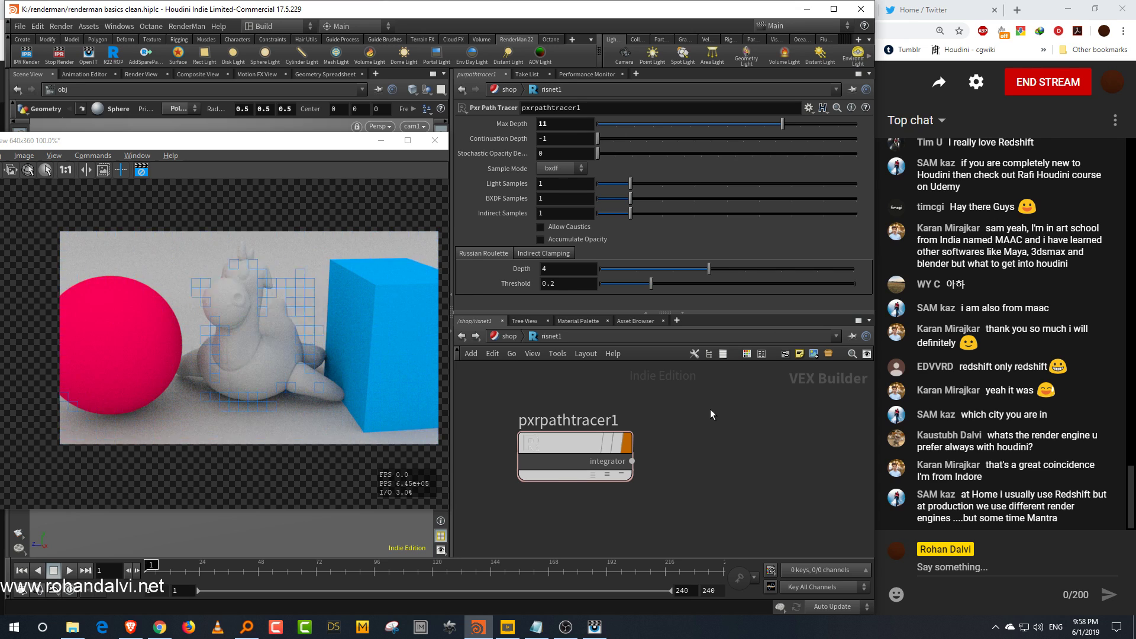
pyautogui.press('Tab')
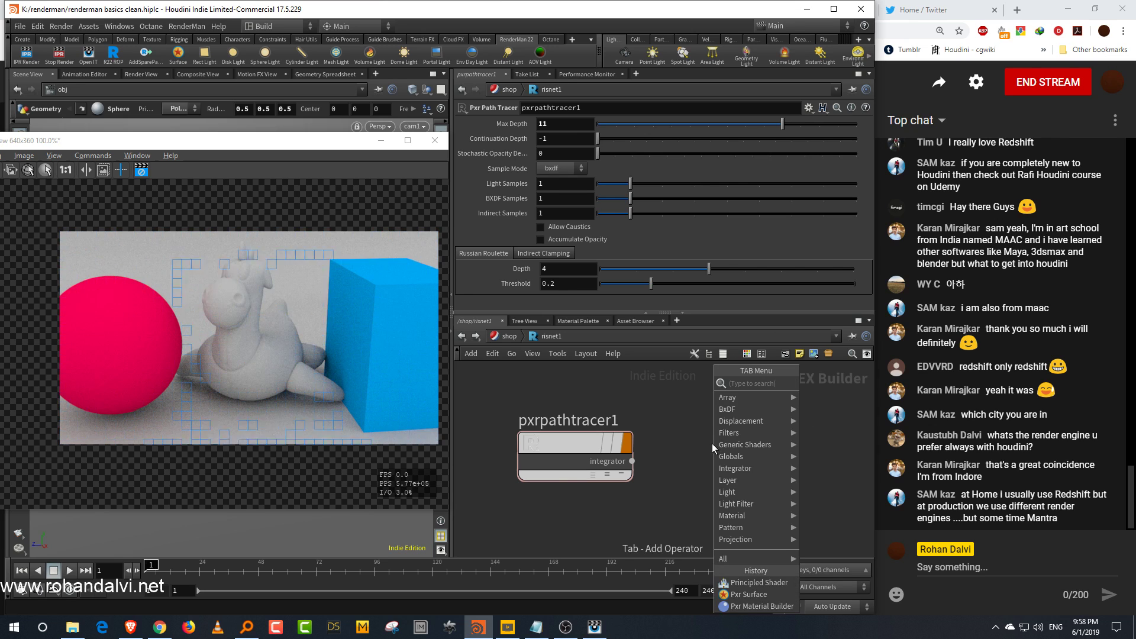
pyautogui.write('unifie')
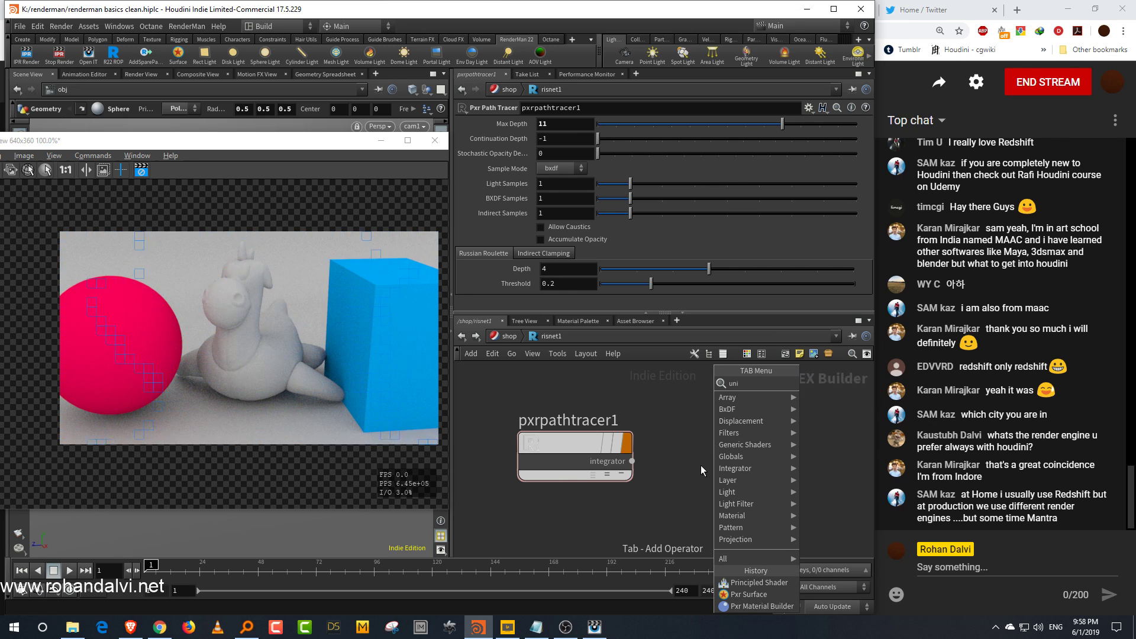
pyautogui.click(827, 384)
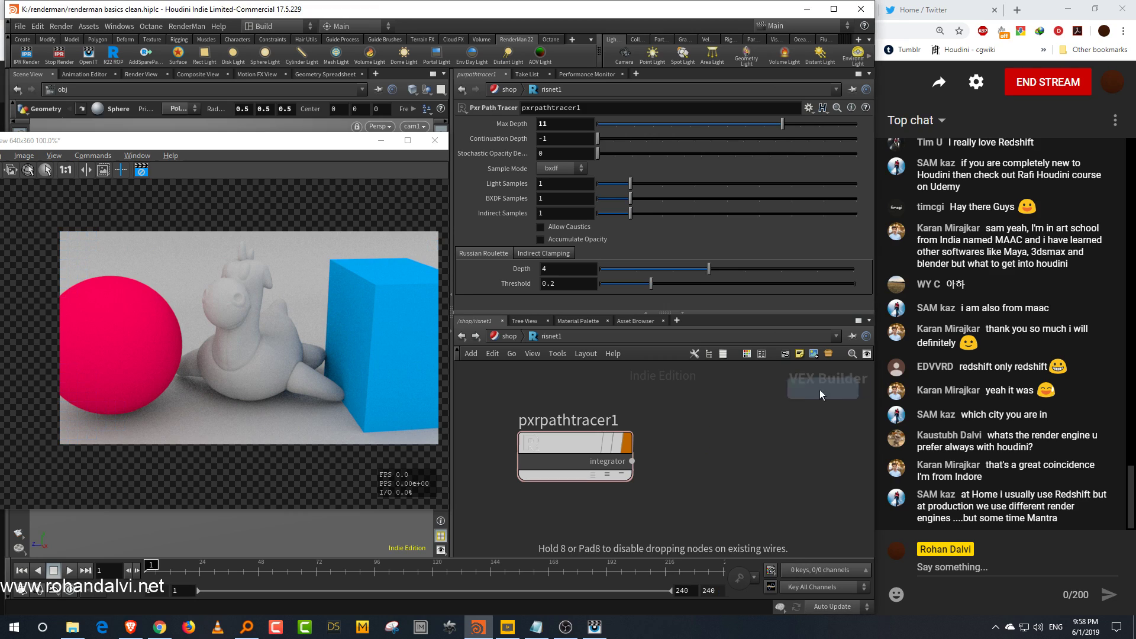
pyautogui.click(734, 448)
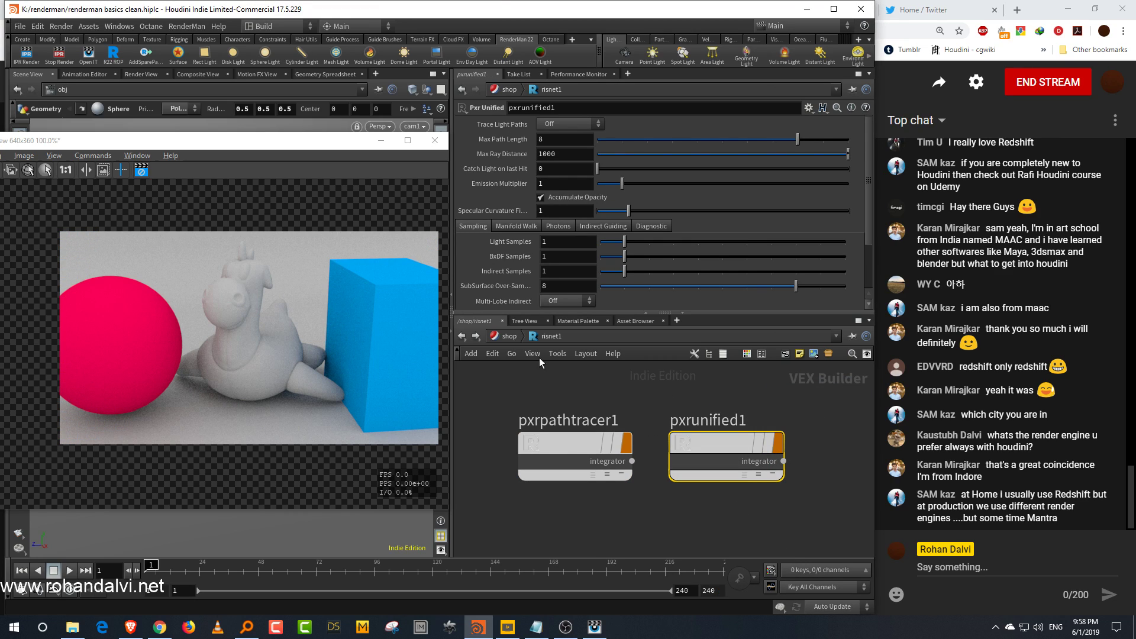
# Step: In the ris1 output node, set the Integrator to /shop/risnet1/pxrunified1
pyautogui.click(509, 336)
pyautogui.click(539, 336)
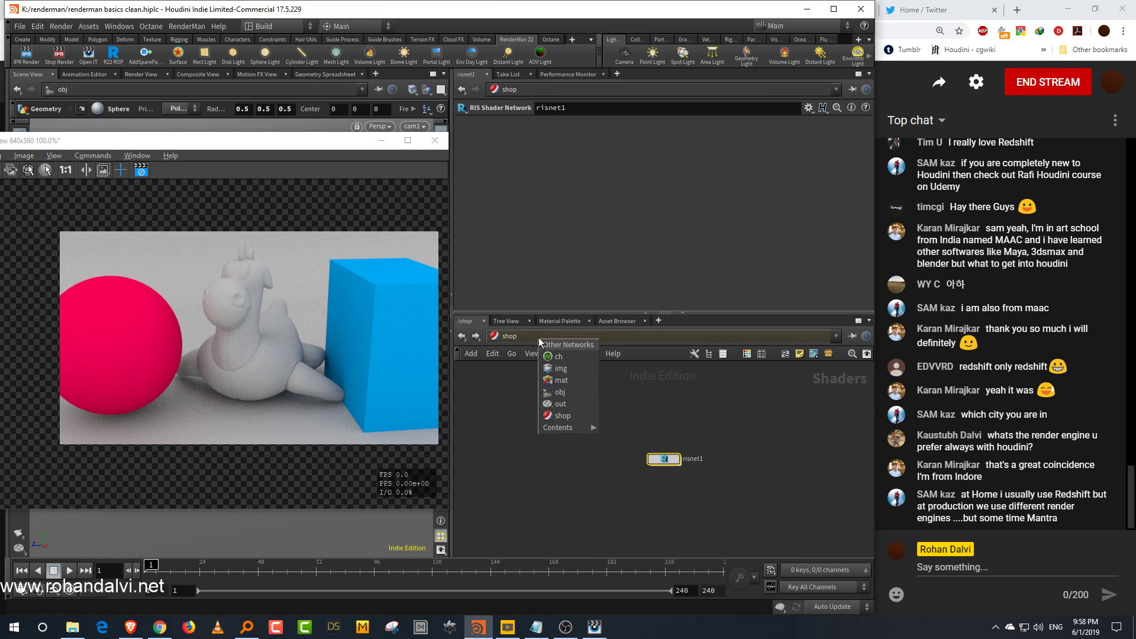
pyautogui.click(562, 405)
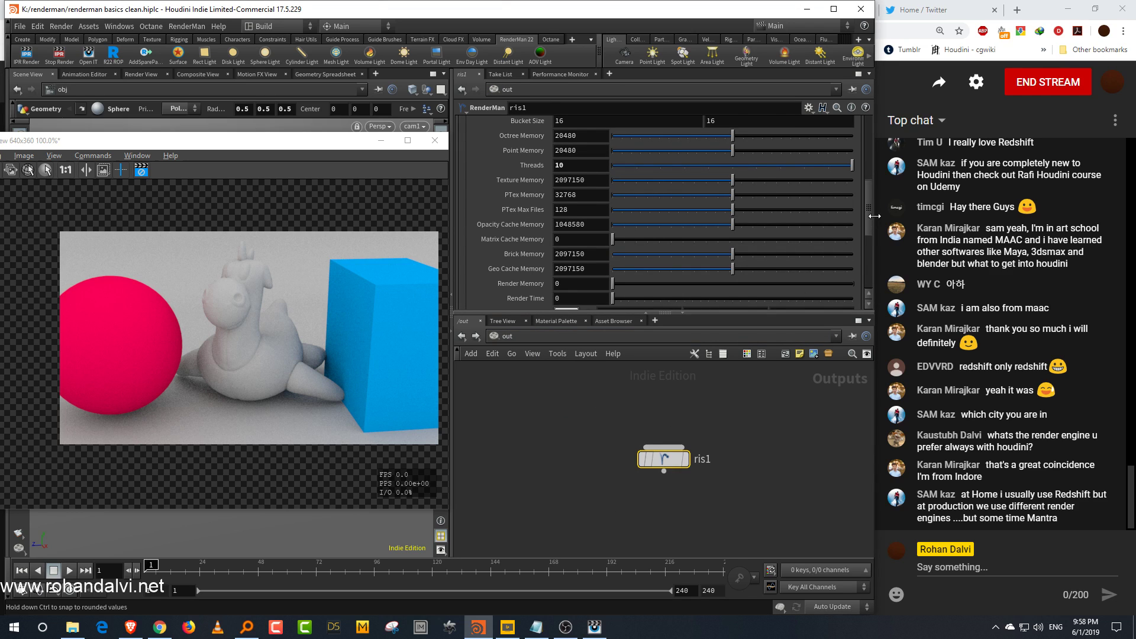
pyautogui.scroll(10, 870, 189)
pyautogui.click(855, 229)
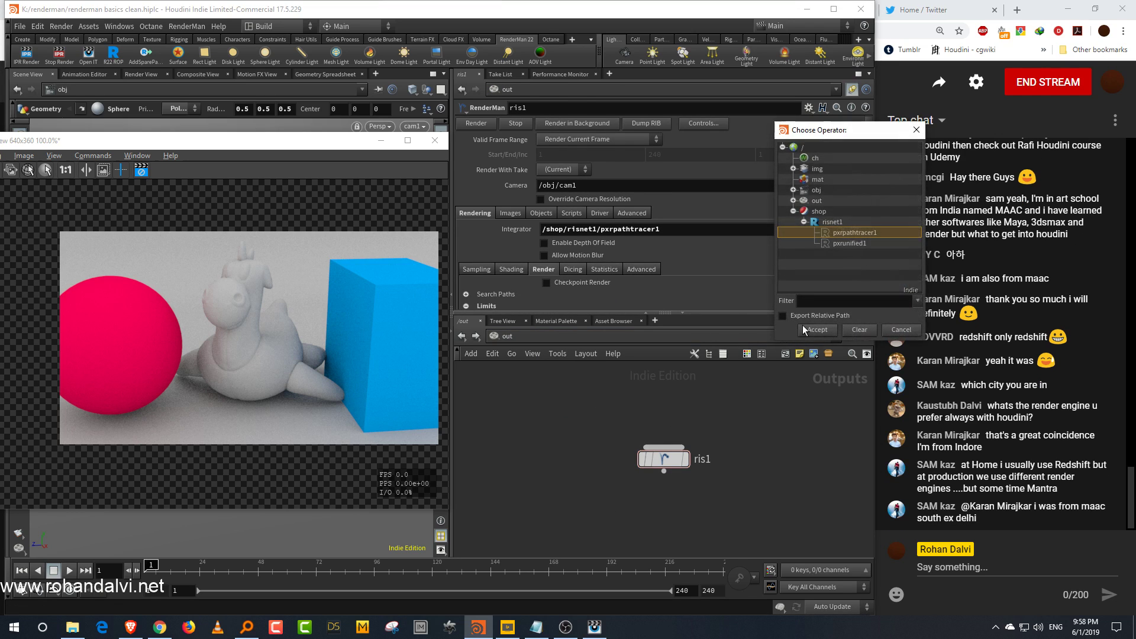
pyautogui.click(856, 245)
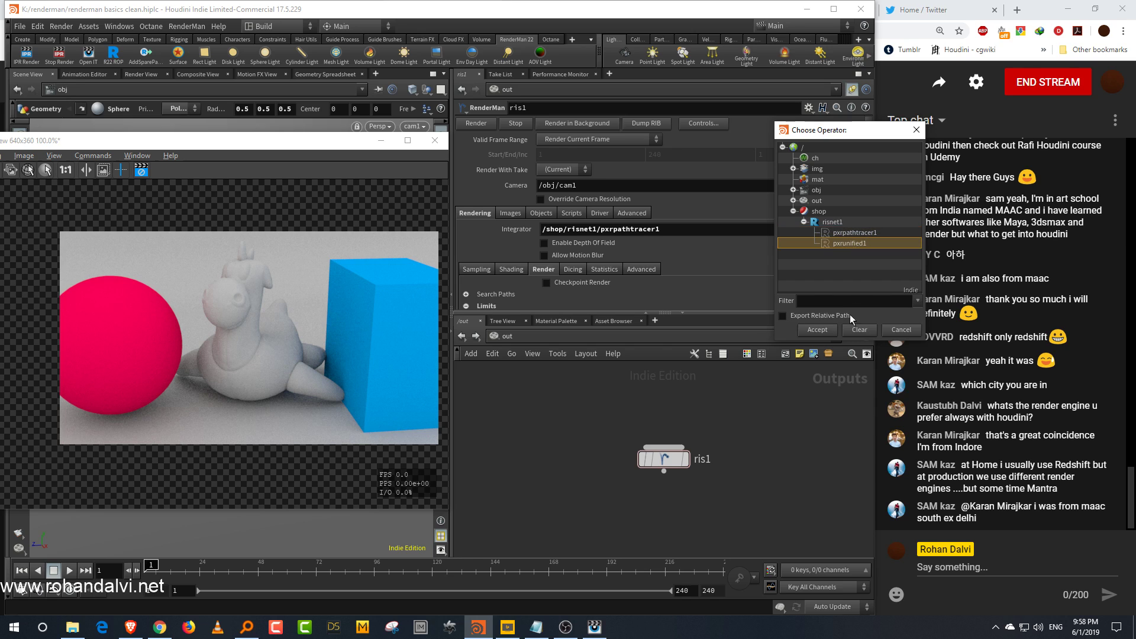
pyautogui.click(817, 330)
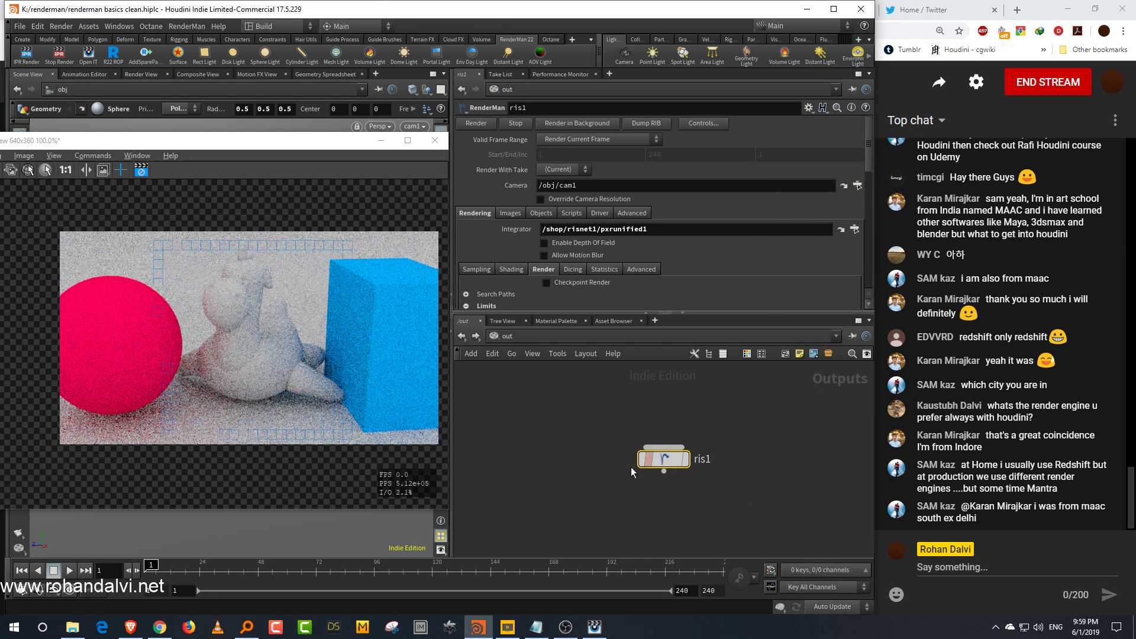
# Step: Reposition and resize the preview render window, pan the image, and open its image catalog
pyautogui.moveTo(342, 140); pyautogui.dragTo(613, 130)
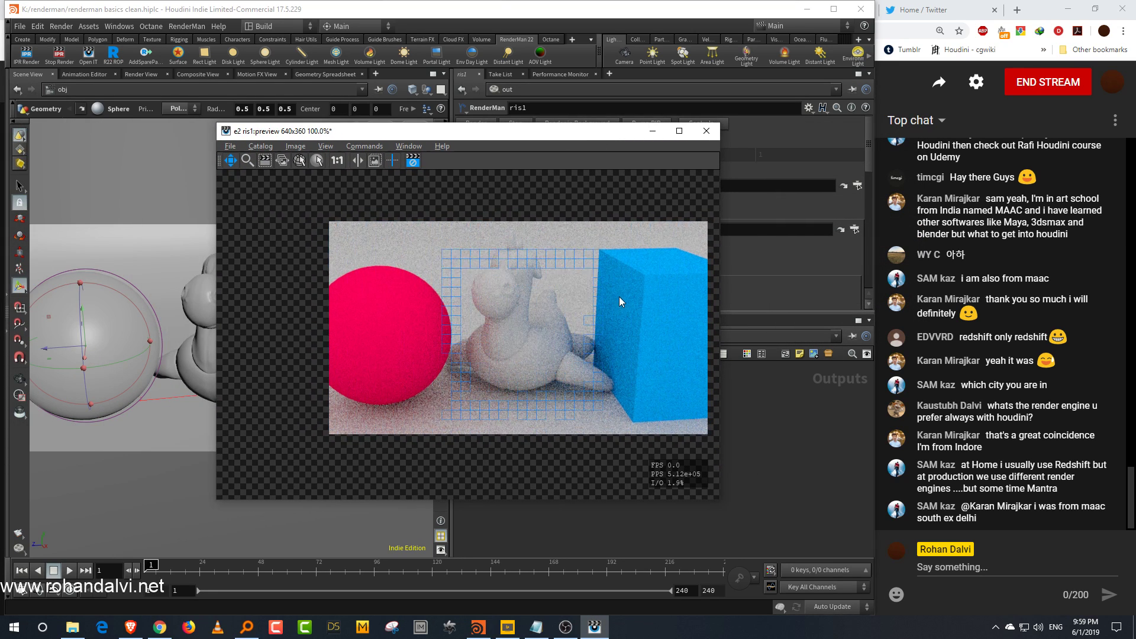
pyautogui.moveTo(719, 499); pyautogui.dragTo(836, 539)
pyautogui.moveTo(617, 360); pyautogui.dragTo(689, 385)
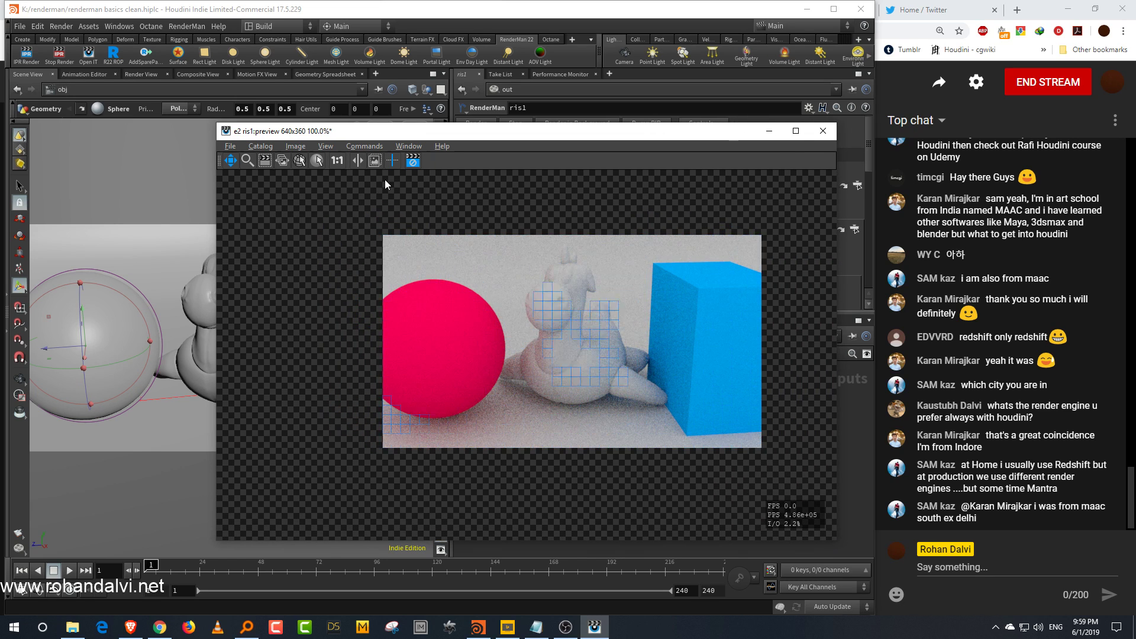
pyautogui.click(264, 148)
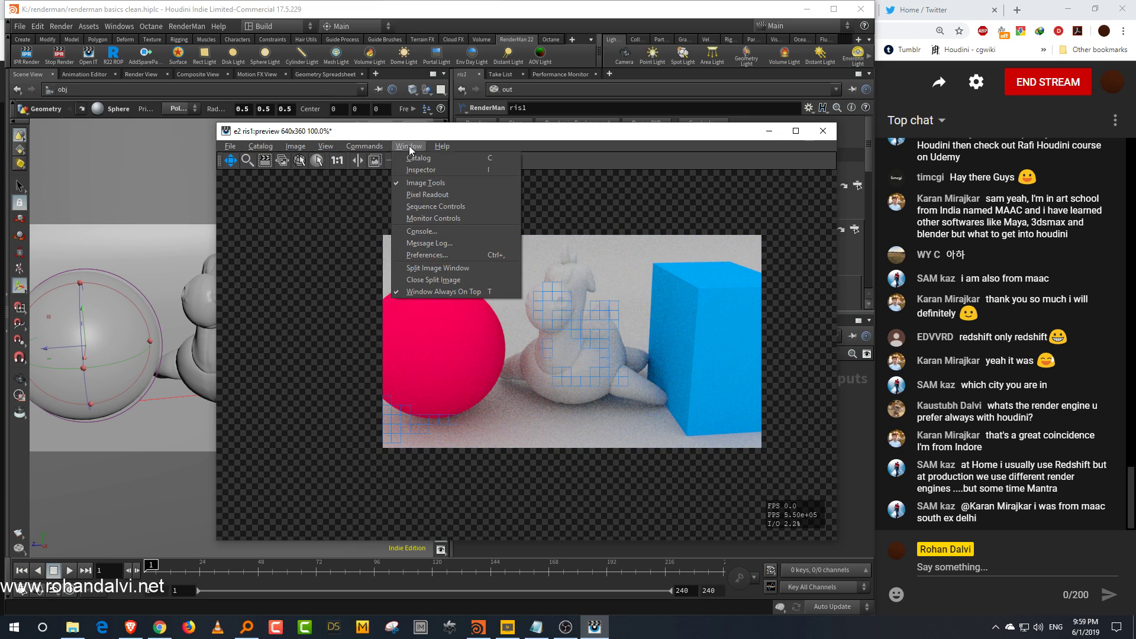
pyautogui.click(416, 159)
pyautogui.moveTo(684, 313); pyautogui.dragTo(592, 308)
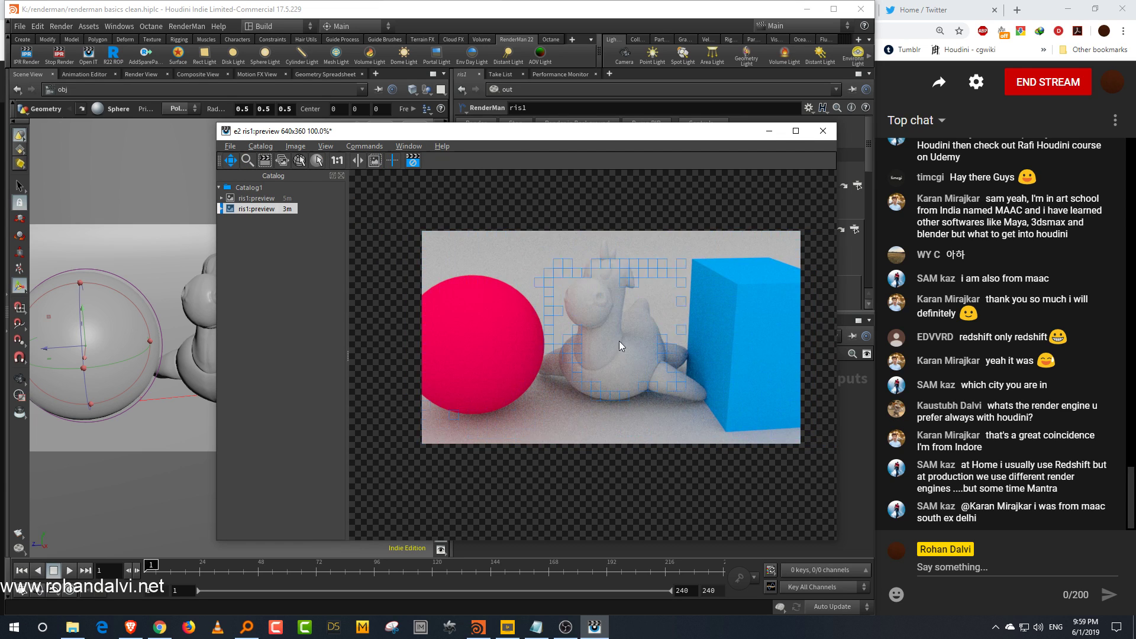
pyautogui.click(415, 163)
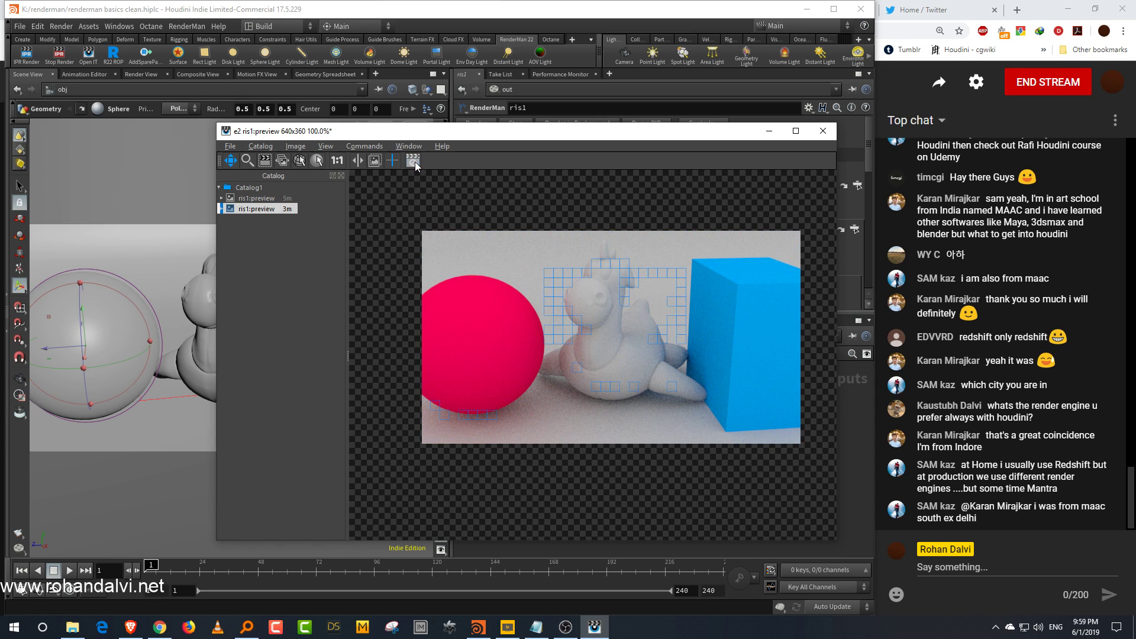
pyautogui.moveTo(683, 133); pyautogui.dragTo(371, 133)
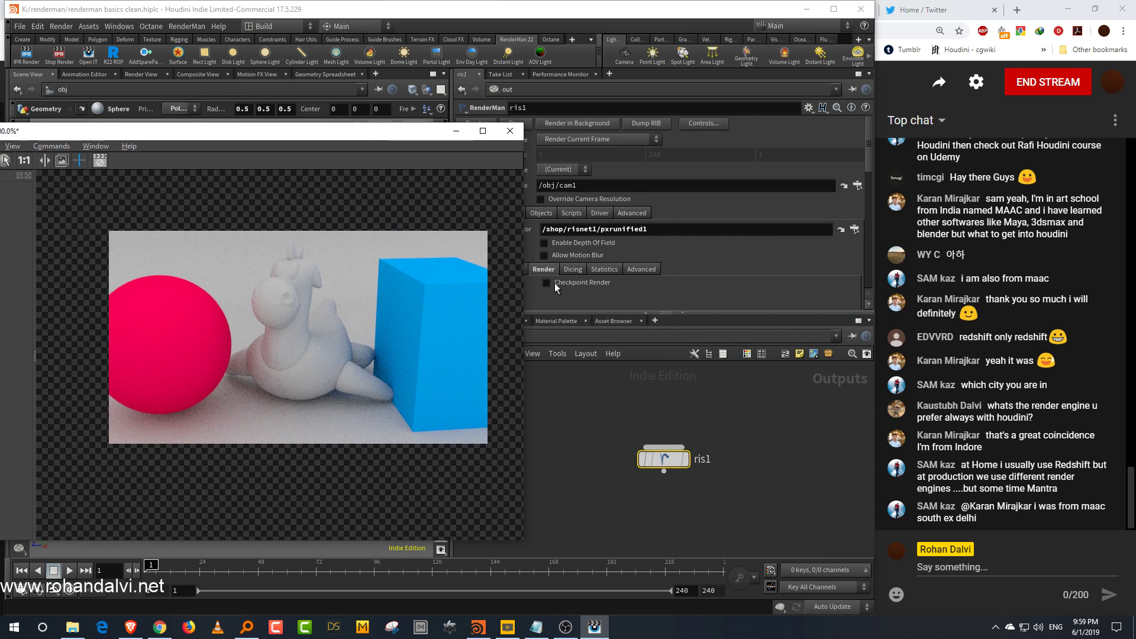
# Step: Set the ris1 Integrator back to pxrpathtracer1 and start a new IPR render
pyautogui.click(855, 229)
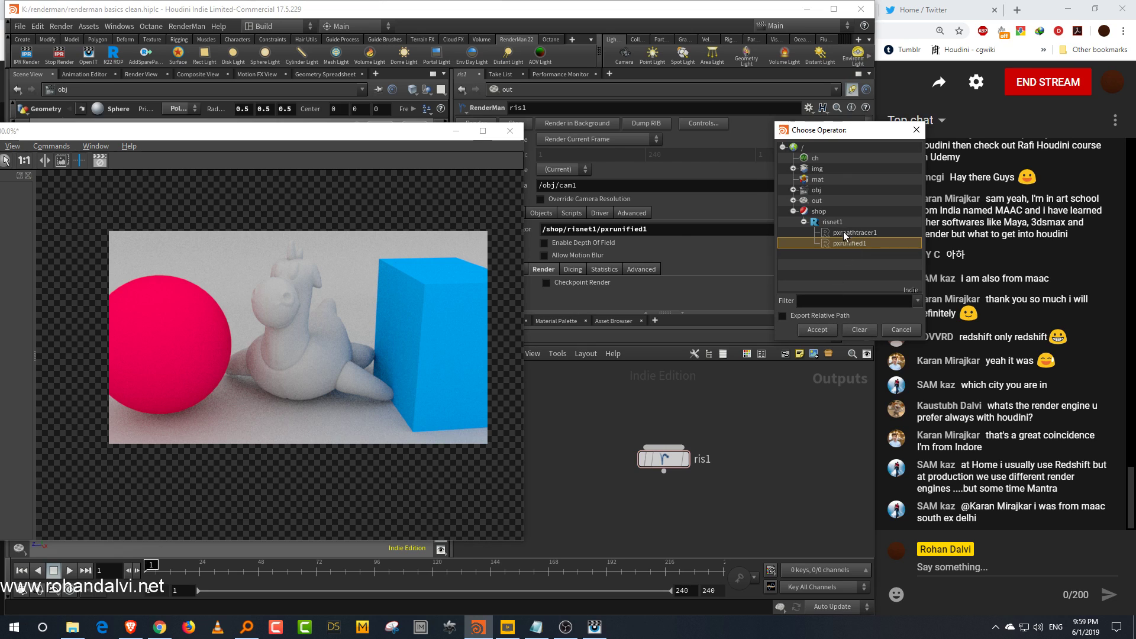
pyautogui.click(818, 329)
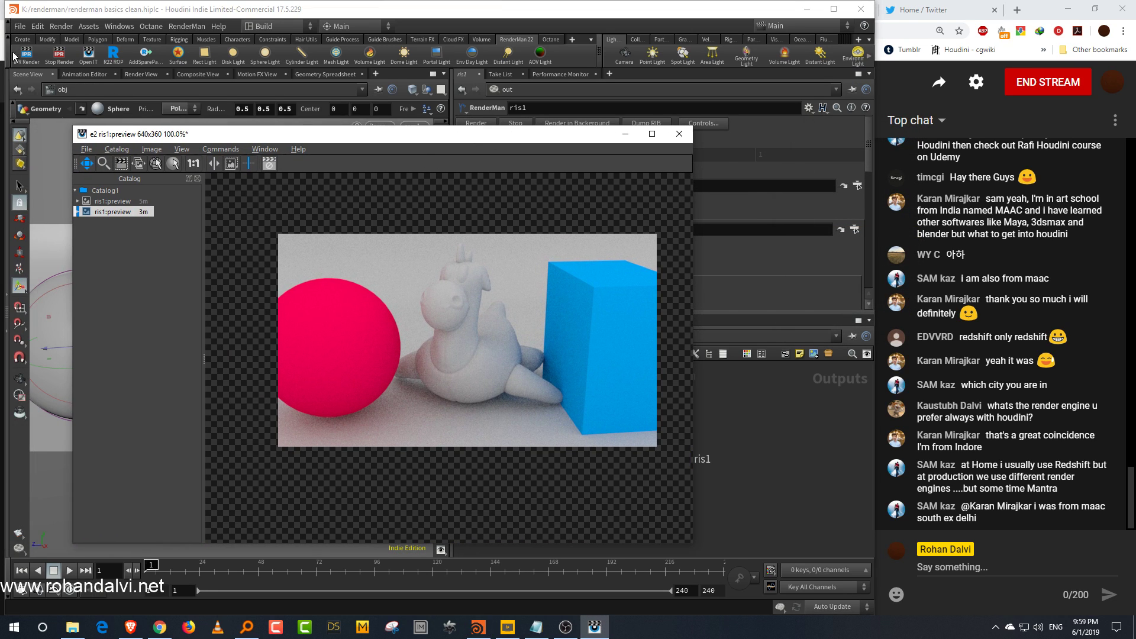
pyautogui.click(15, 56)
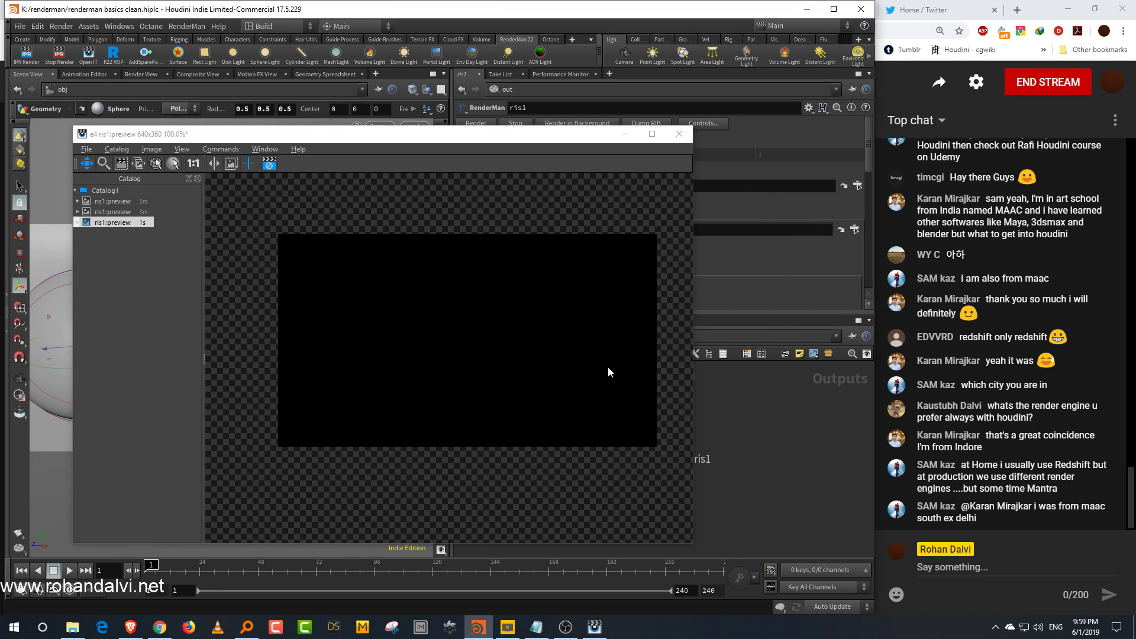
# Step: Compare the current render against the earlier catalog renders by switching between catalog entries
pyautogui.click(124, 212)
pyautogui.click(124, 224)
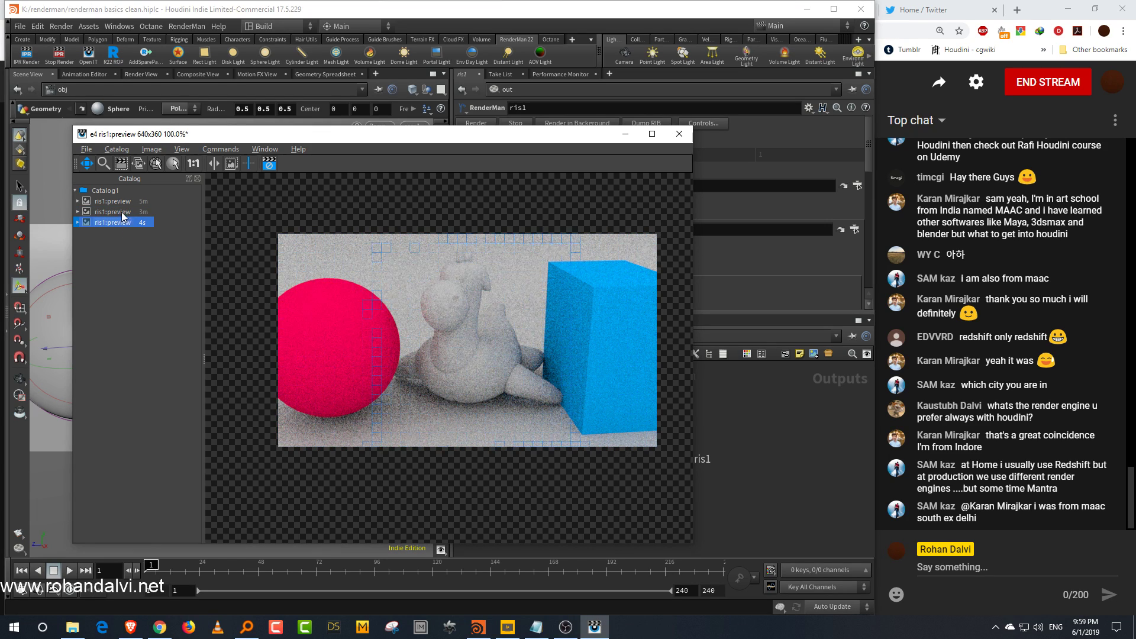
pyautogui.click(122, 214)
pyautogui.click(123, 225)
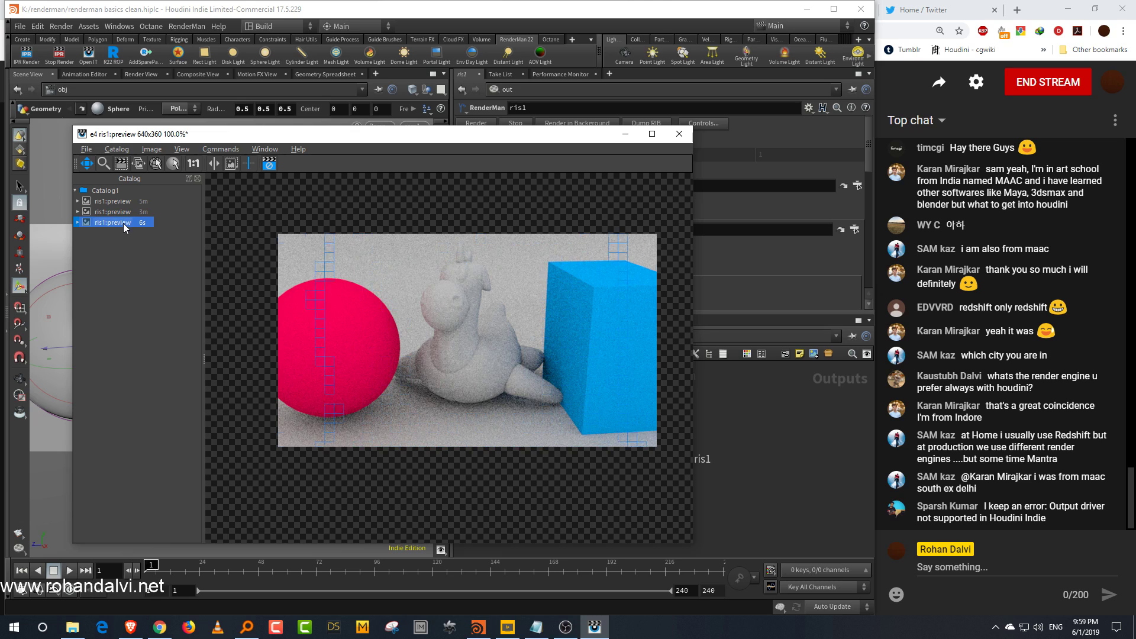
pyautogui.click(122, 214)
pyautogui.click(124, 224)
pyautogui.click(122, 213)
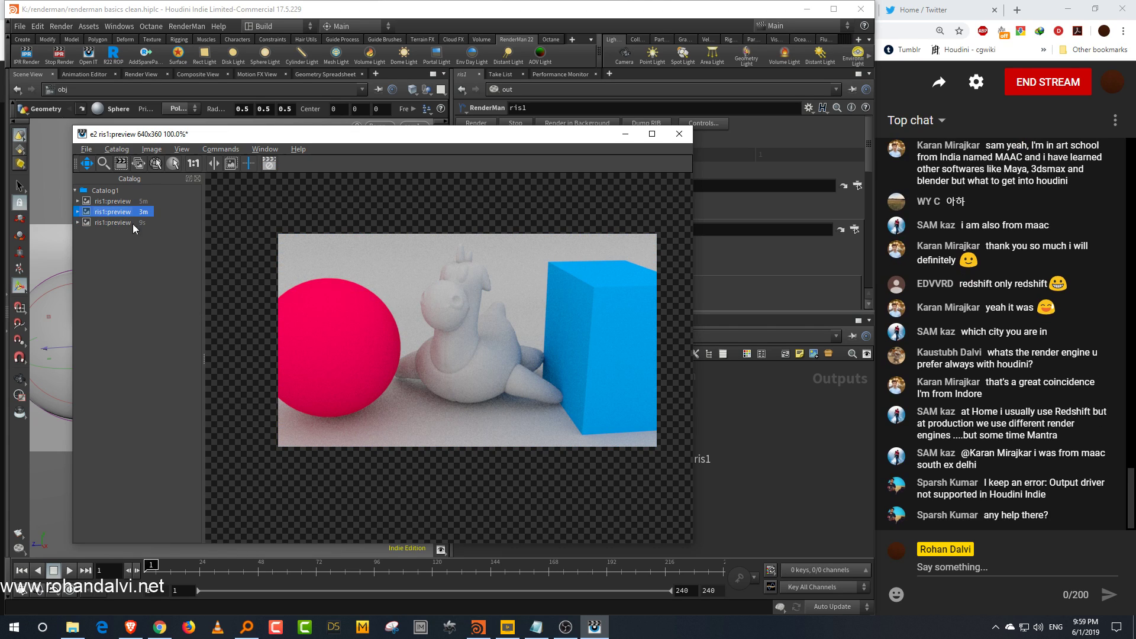
pyautogui.click(122, 224)
pyautogui.click(123, 212)
pyautogui.click(116, 222)
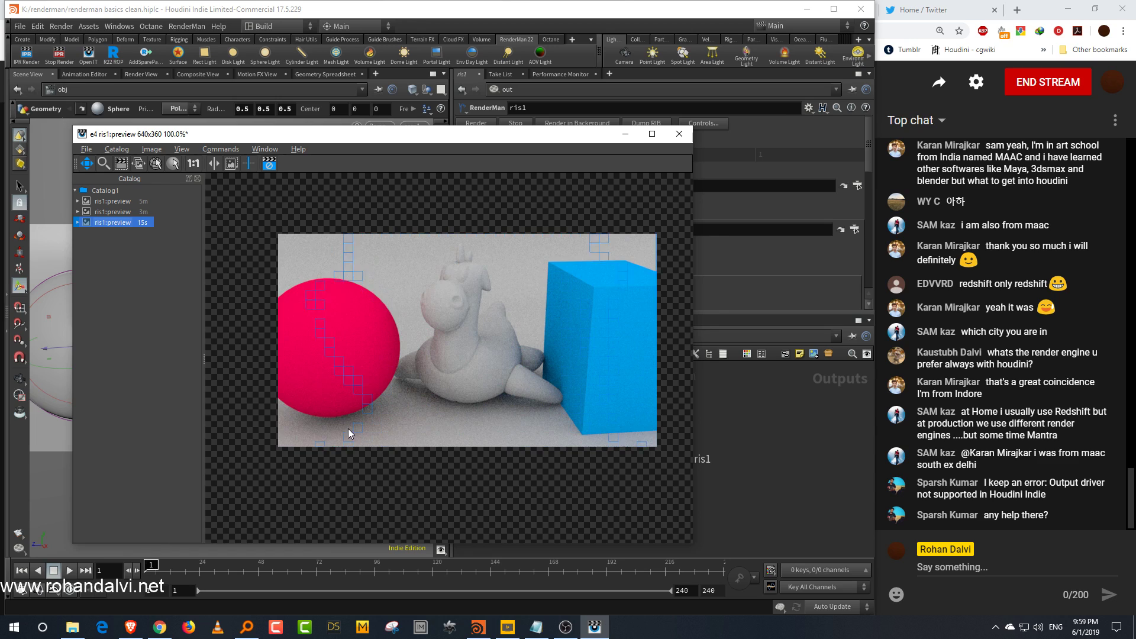
pyautogui.click(119, 212)
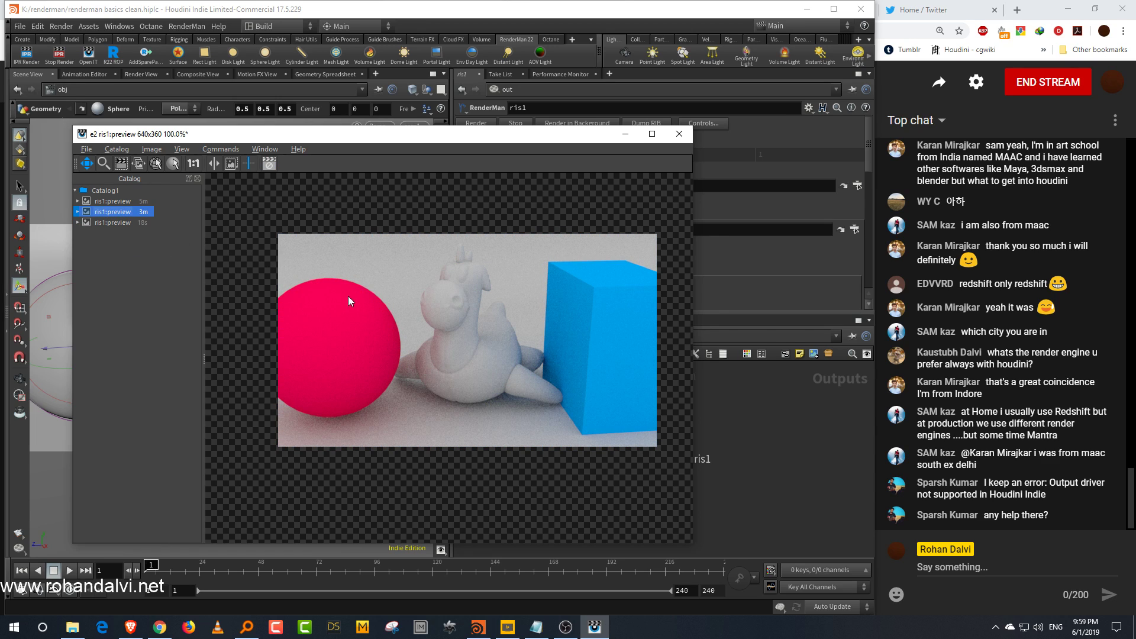
pyautogui.click(116, 222)
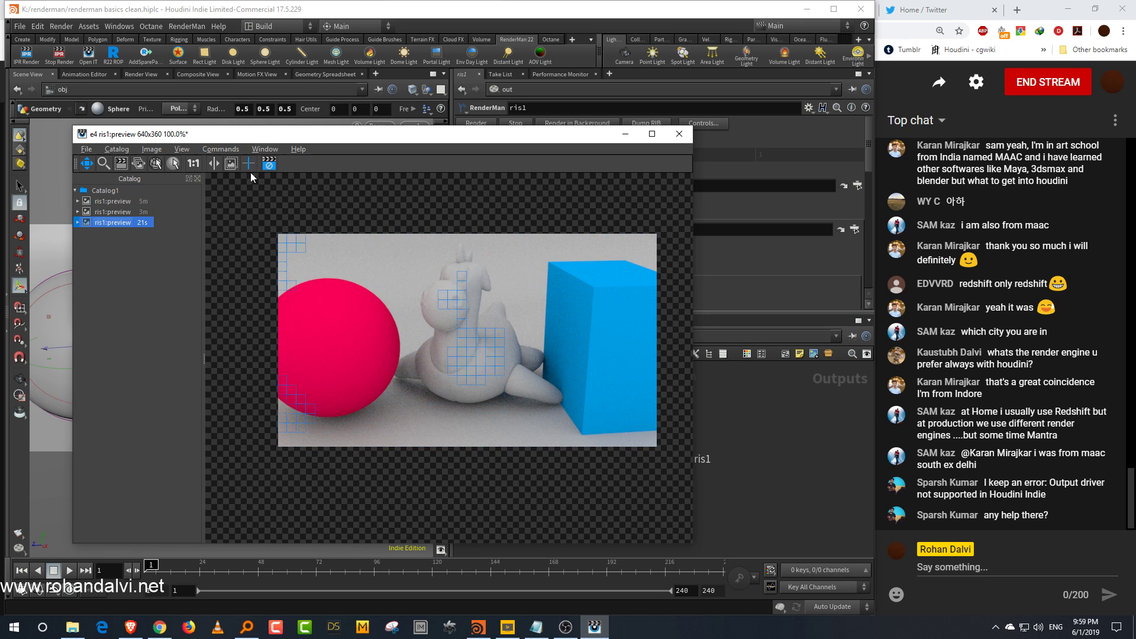
pyautogui.click(210, 162)
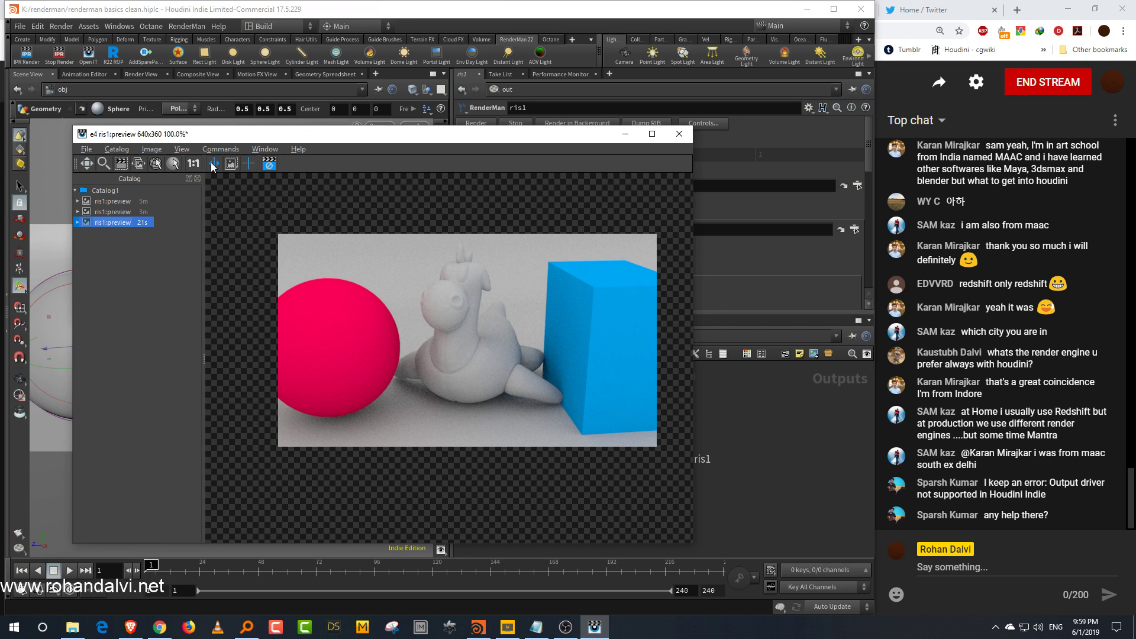
pyautogui.click(129, 212)
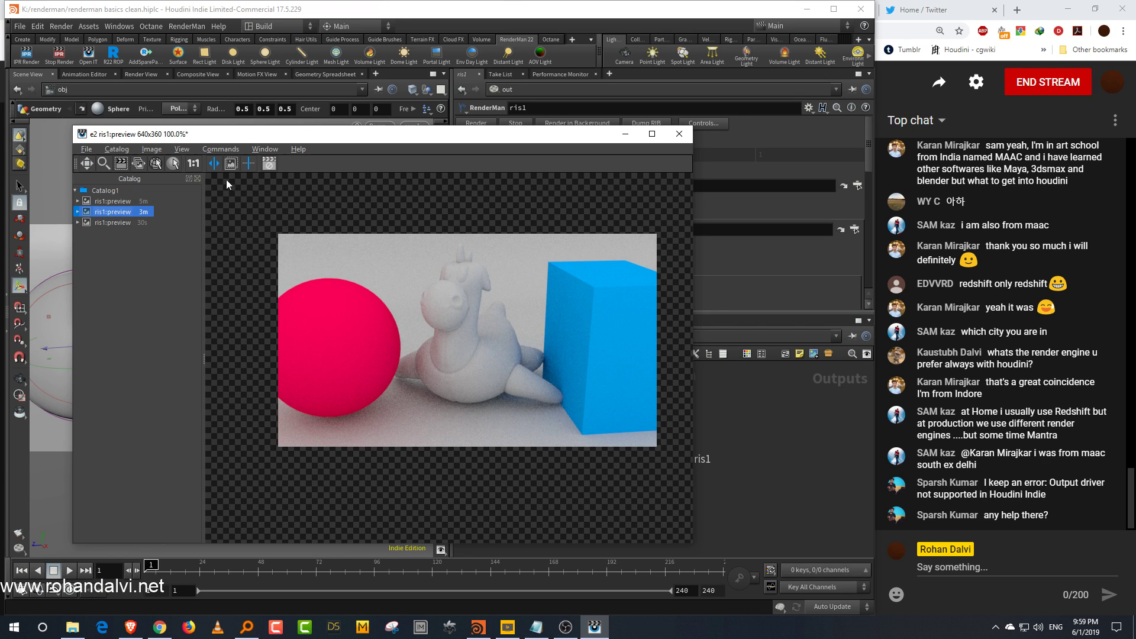
pyautogui.click(229, 165)
pyautogui.click(127, 223)
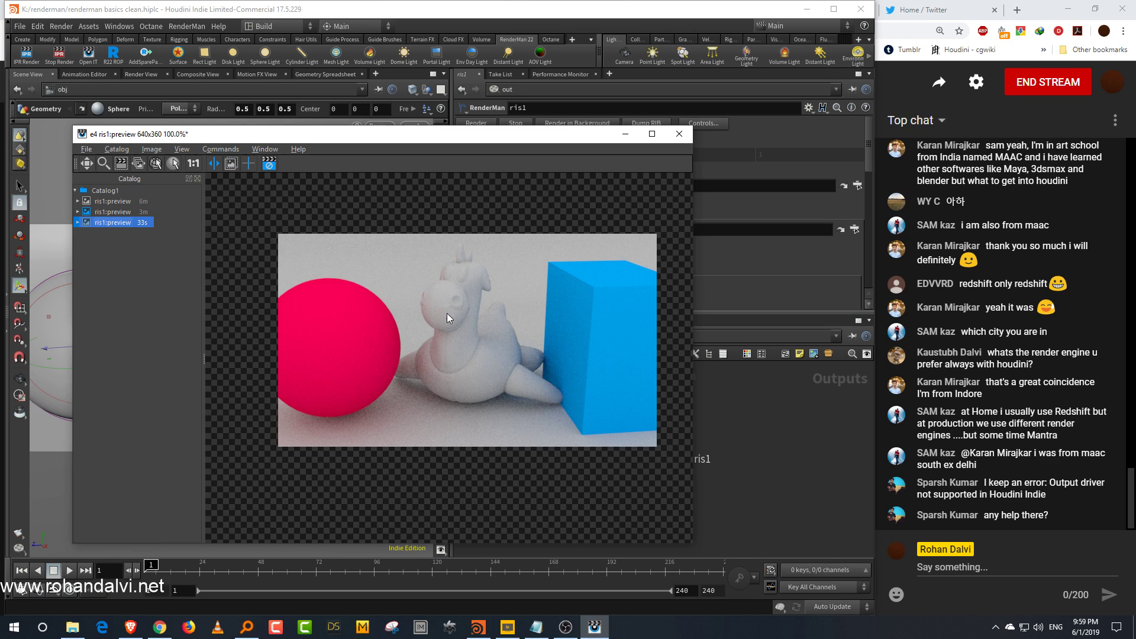
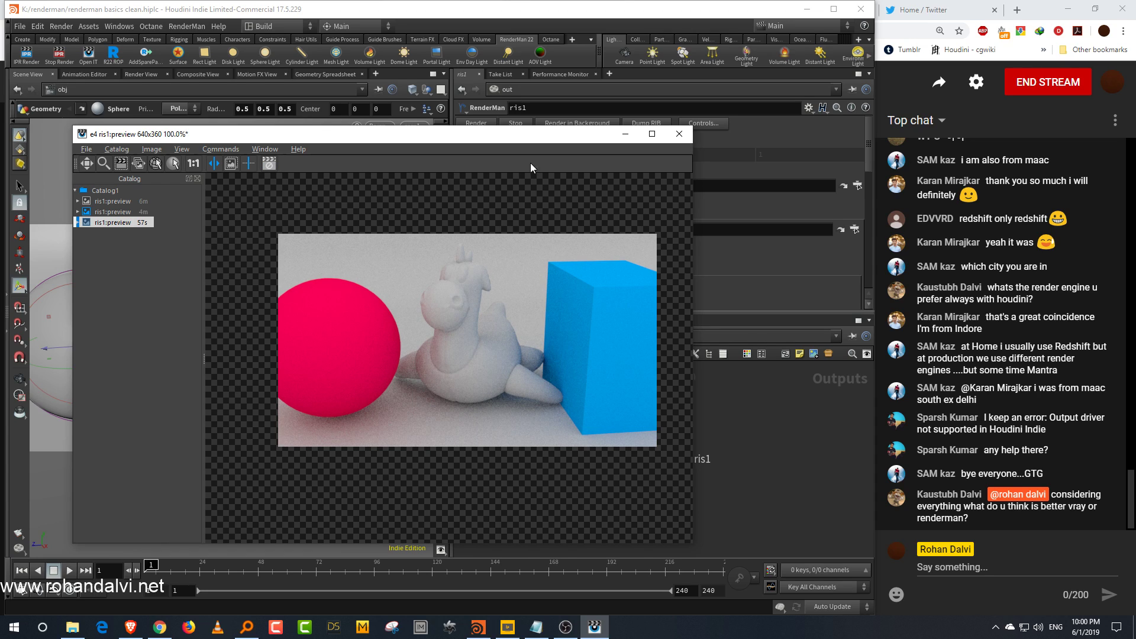
# Step: Move and shrink the preview render window and pan the rendered image inside it
pyautogui.moveTo(533, 138); pyautogui.dragTo(478, 123)
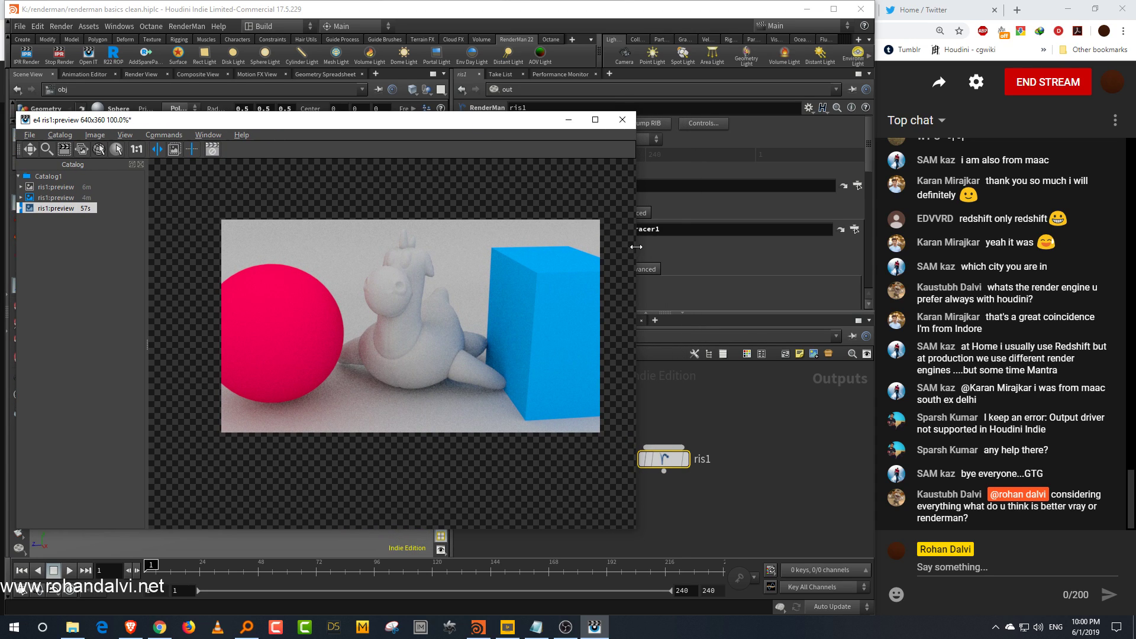
pyautogui.moveTo(635, 248); pyautogui.dragTo(551, 249)
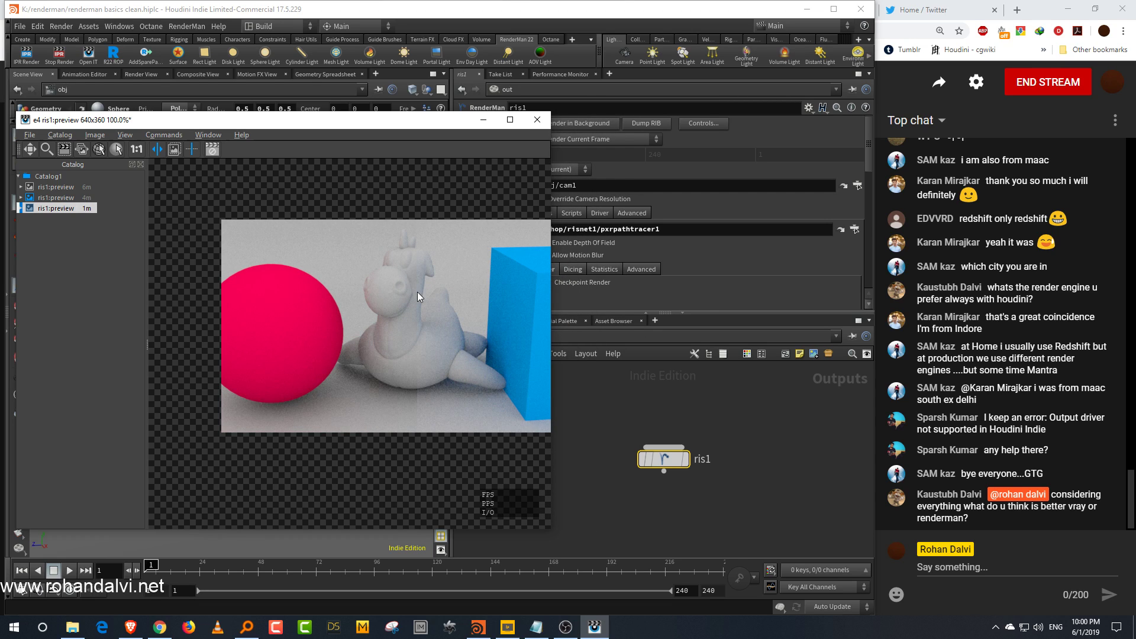
pyautogui.click(32, 151)
pyautogui.moveTo(429, 253); pyautogui.dragTo(368, 261)
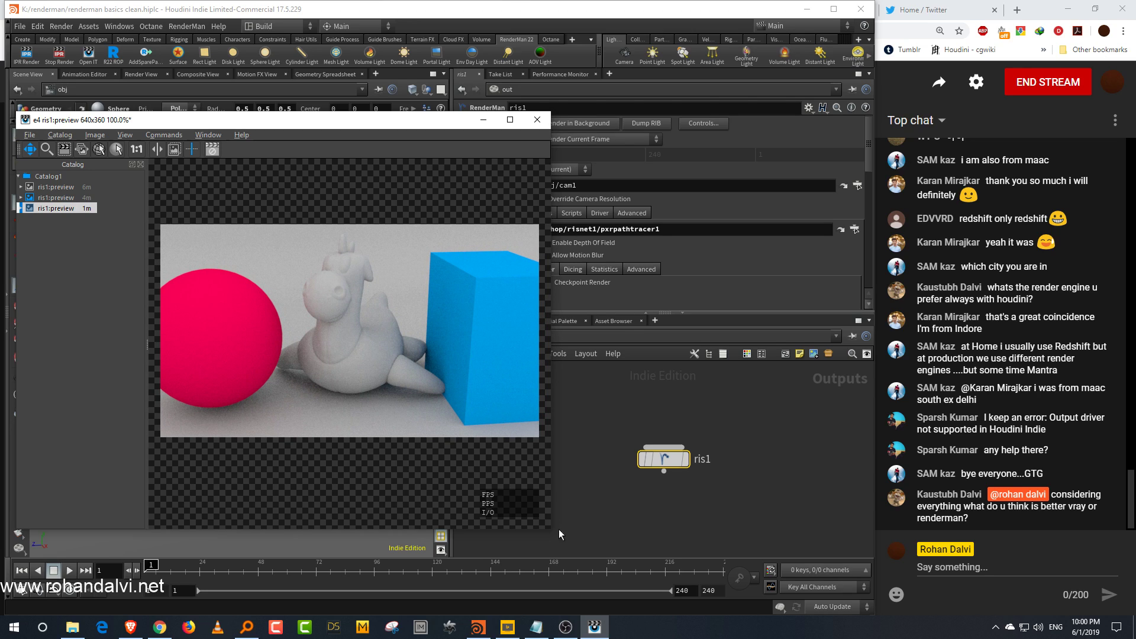
pyautogui.moveTo(555, 532); pyautogui.dragTo(547, 475)
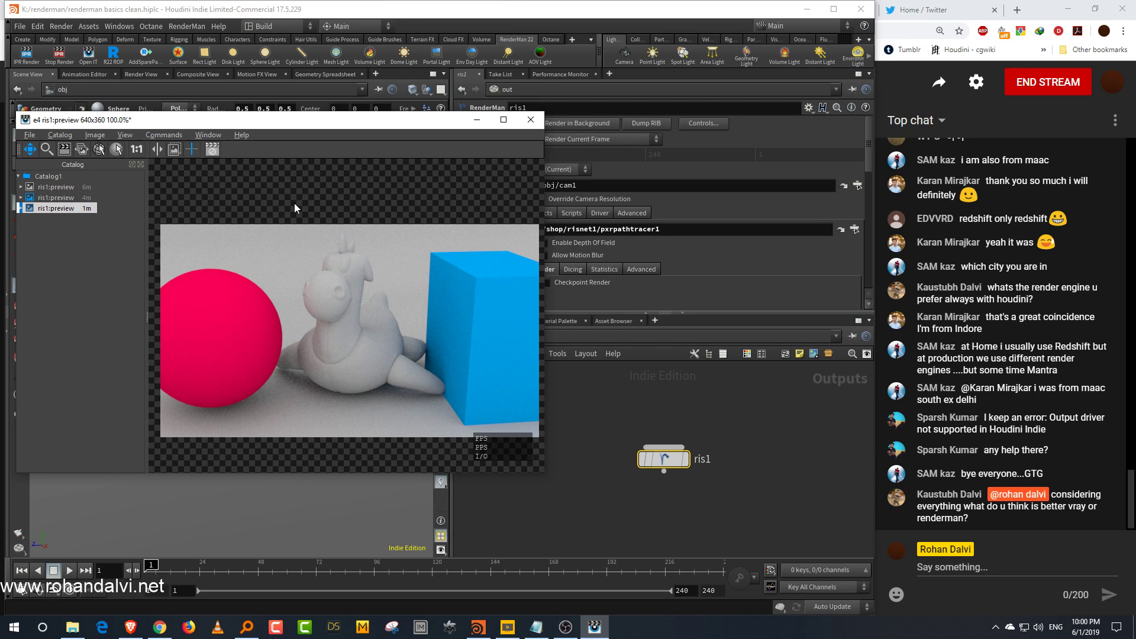
pyautogui.moveTo(370, 305); pyautogui.dragTo(367, 297)
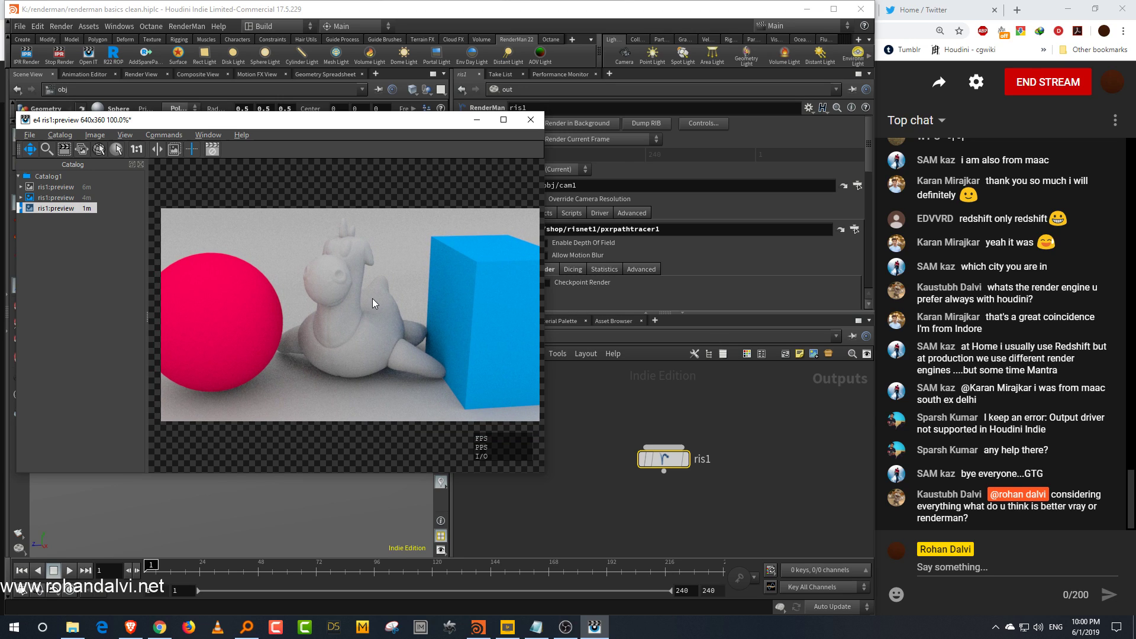
pyautogui.moveTo(419, 129); pyautogui.dragTo(350, 136)
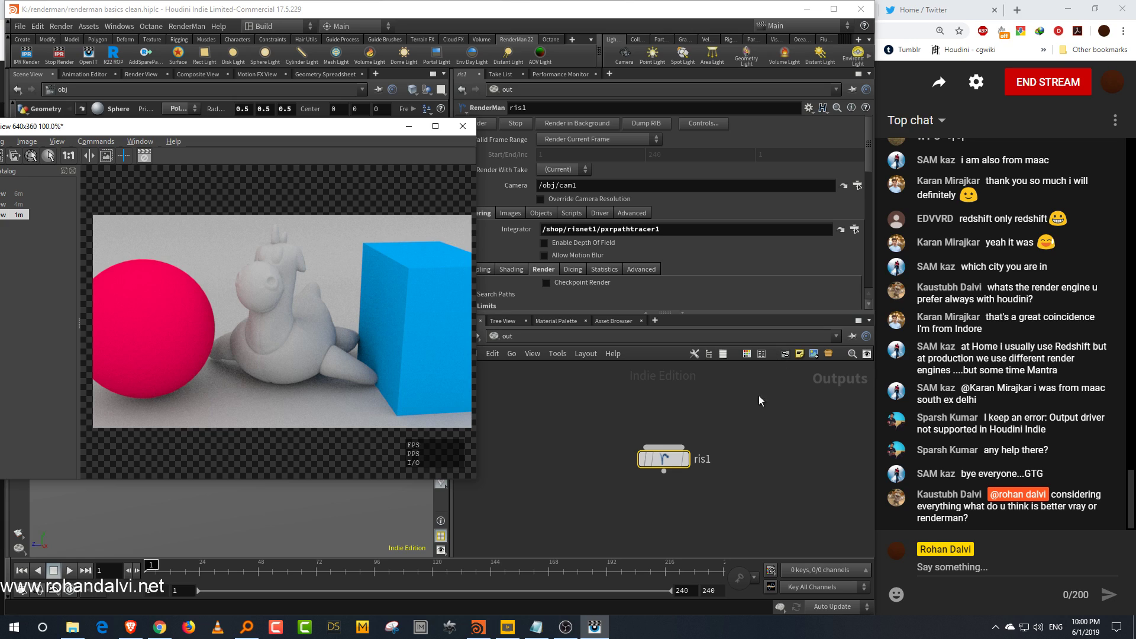
pyautogui.moveTo(402, 317); pyautogui.dragTo(396, 312)
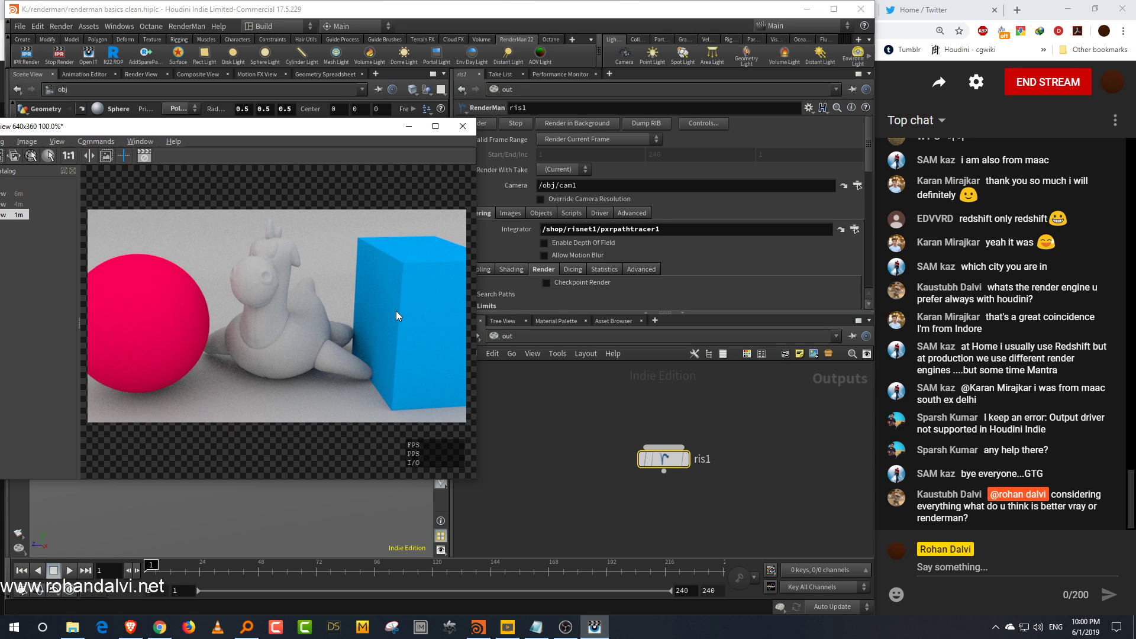
# Step: Set the ris1 Integrator to /shop/risnet1/pxrunified1 and start a new IPR render
pyautogui.click(855, 229)
pyautogui.click(850, 243)
pyautogui.click(818, 329)
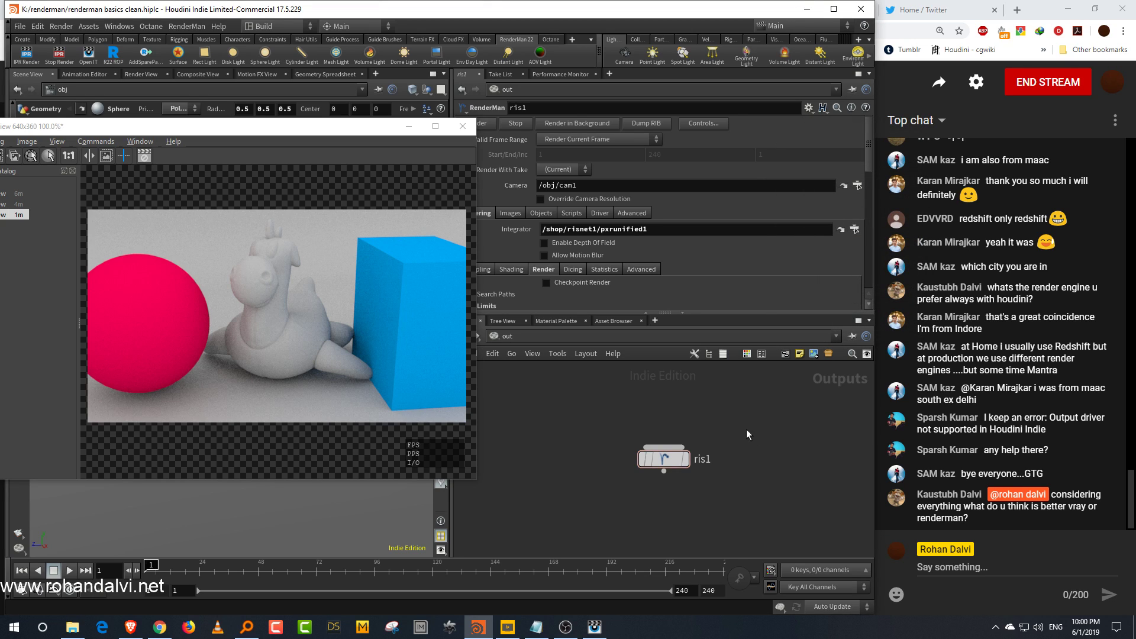
pyautogui.moveTo(173, 127); pyautogui.dragTo(254, 126)
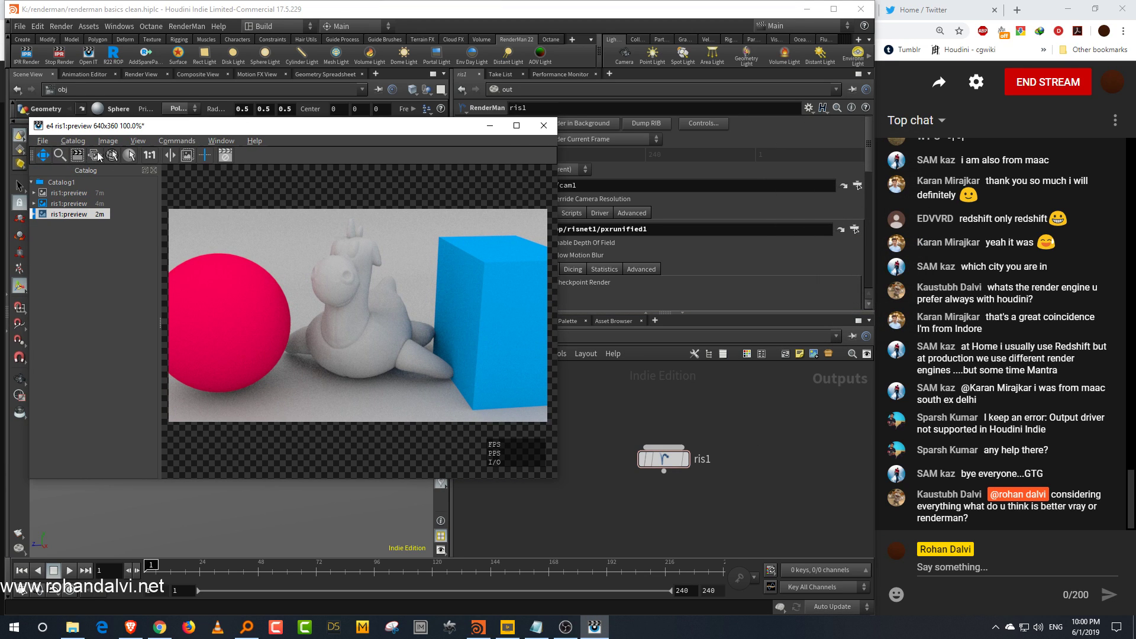
pyautogui.click(38, 56)
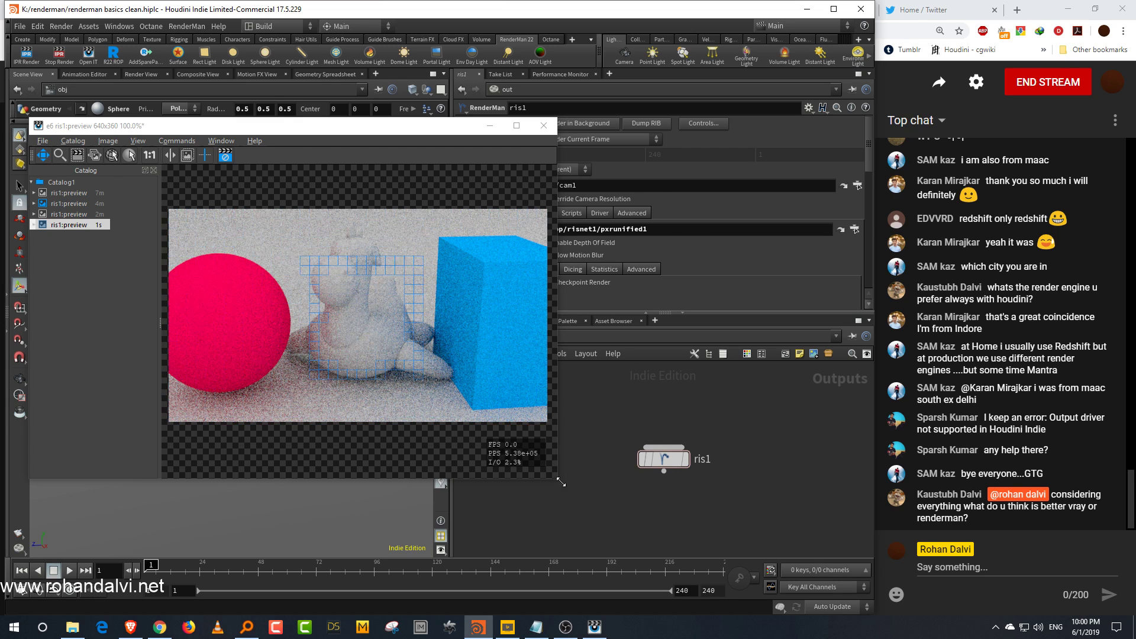
# Step: Enable Auto Crop Render and draw a crop region over the lower dragon and sphere area of the preview
pyautogui.moveTo(558, 481); pyautogui.dragTo(572, 488)
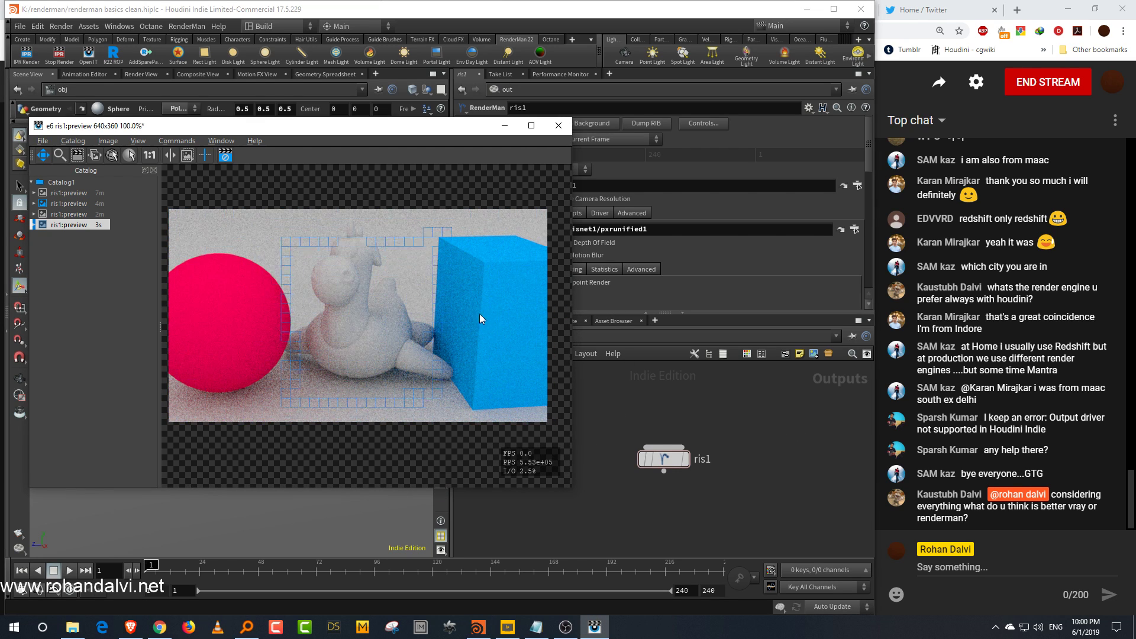
pyautogui.moveTo(222, 126); pyautogui.dragTo(292, 167)
pyautogui.click(178, 181)
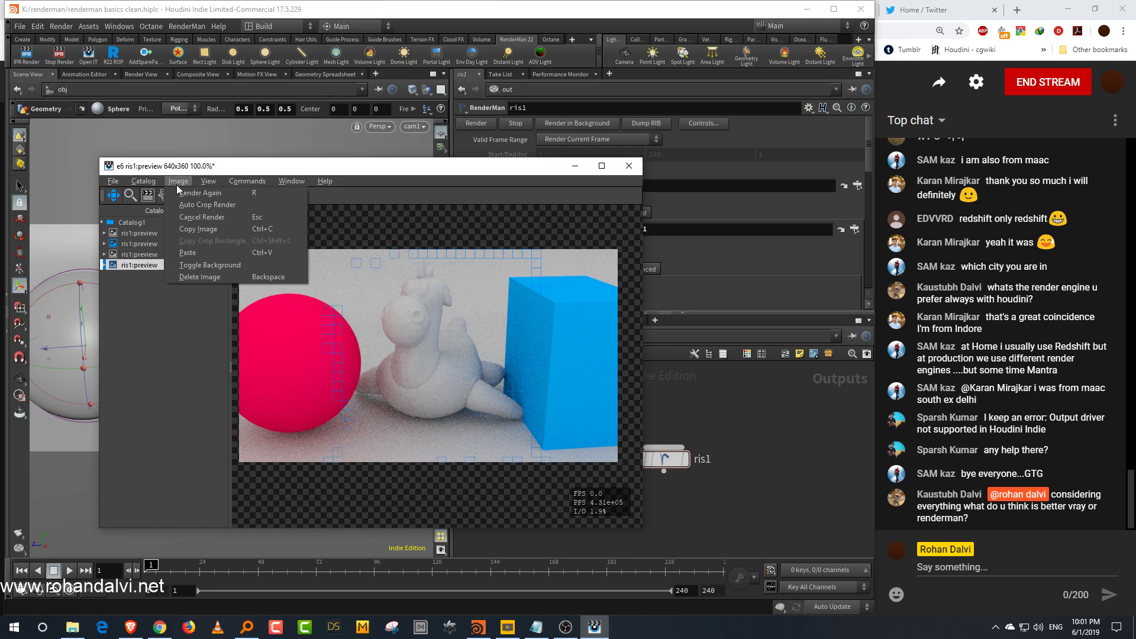
pyautogui.click(210, 205)
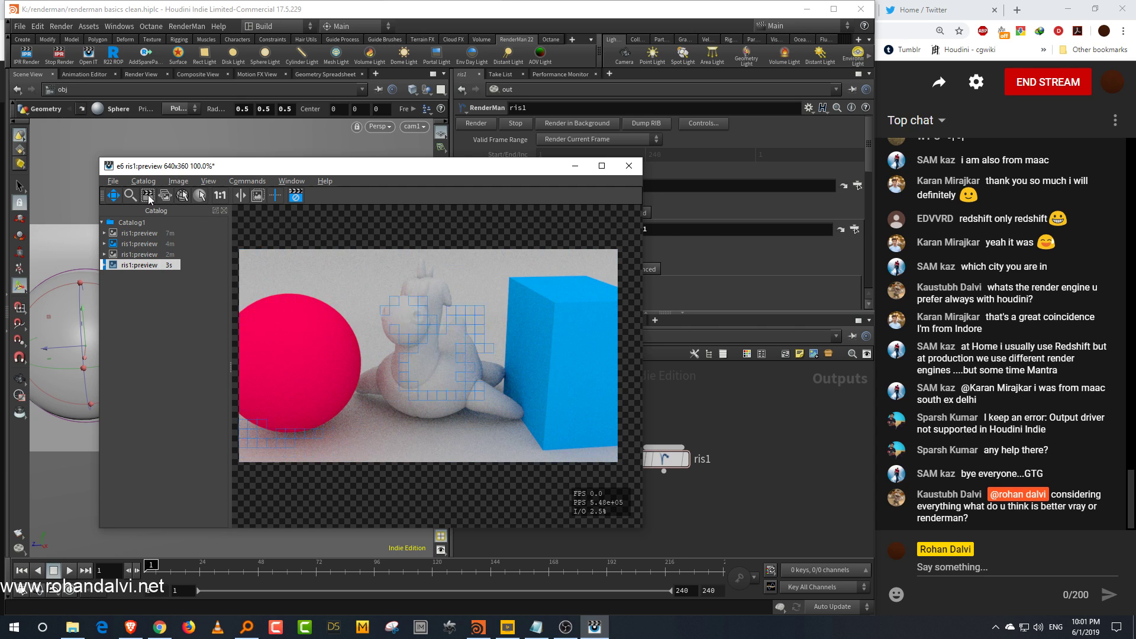
pyautogui.click(148, 196)
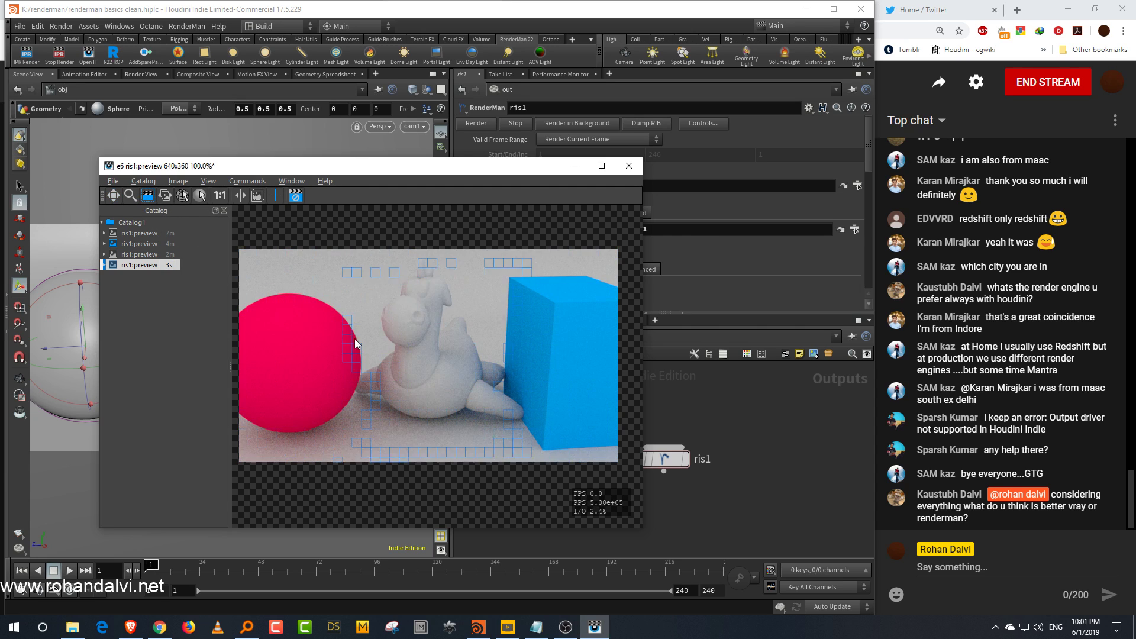
pyautogui.moveTo(345, 288); pyautogui.dragTo(431, 371)
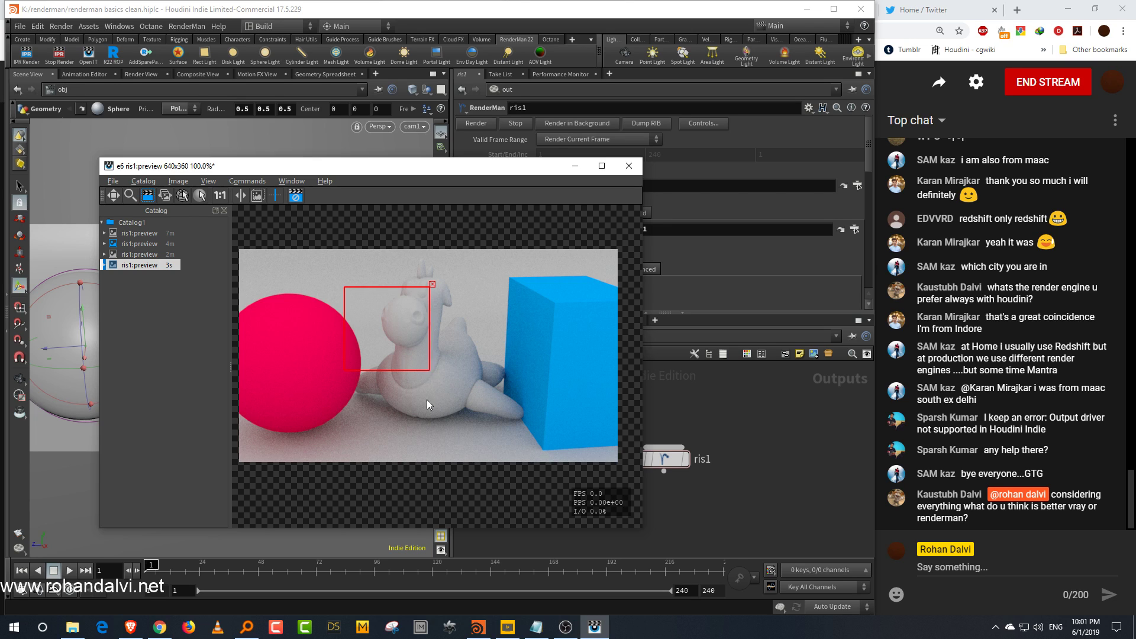
pyautogui.moveTo(392, 371); pyautogui.dragTo(395, 453)
pyautogui.moveTo(343, 398); pyautogui.dragTo(302, 404)
pyautogui.moveTo(374, 287); pyautogui.dragTo(385, 360)
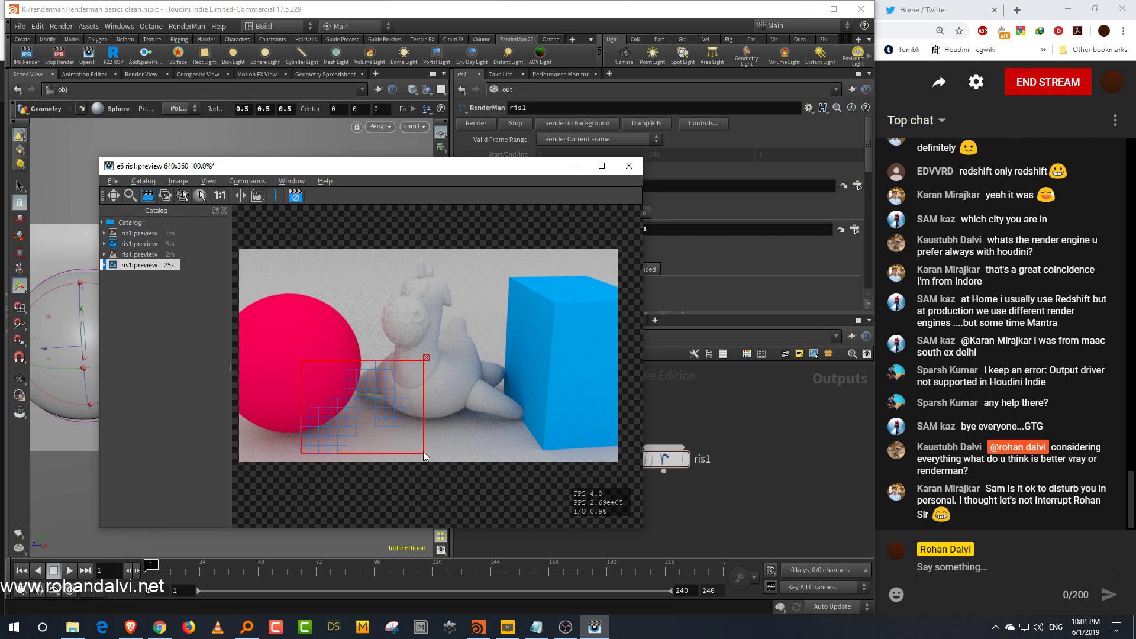
pyautogui.moveTo(424, 451); pyautogui.dragTo(421, 441)
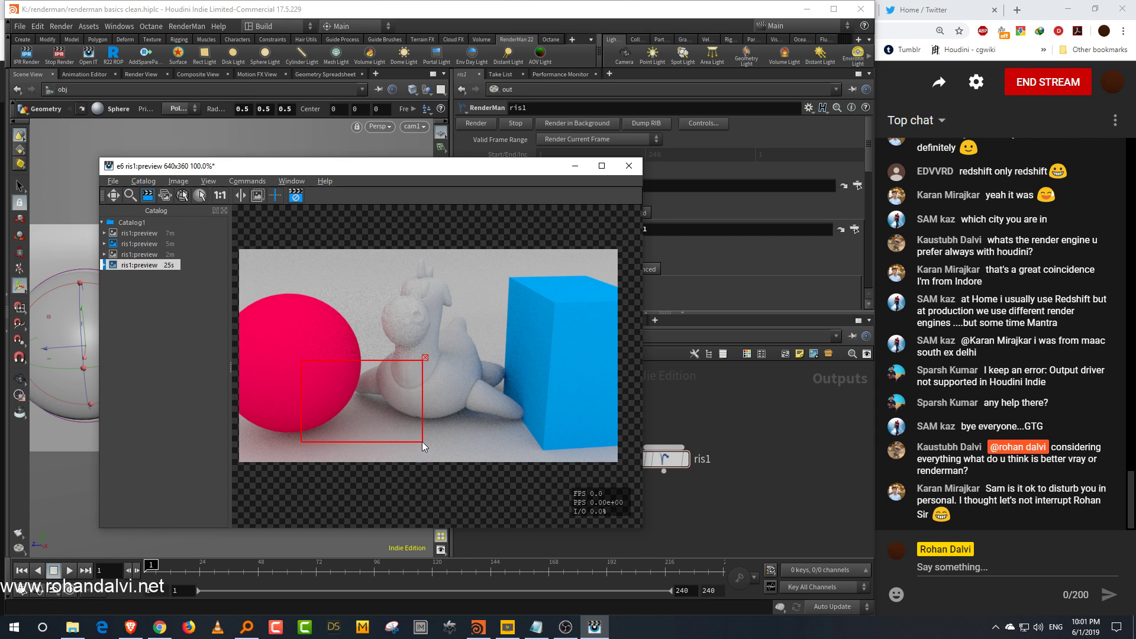
pyautogui.click(425, 359)
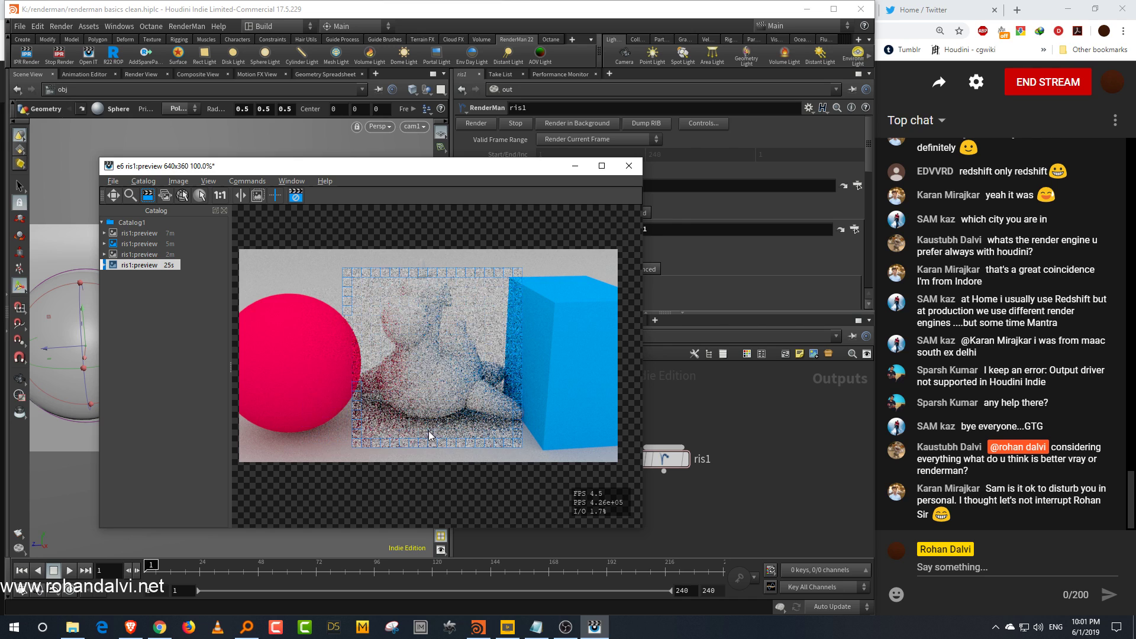
# Step: Jump to the integrator network in risnet1 and delete the pxrpathtracer1 node
pyautogui.moveTo(556, 167); pyautogui.dragTo(348, 161)
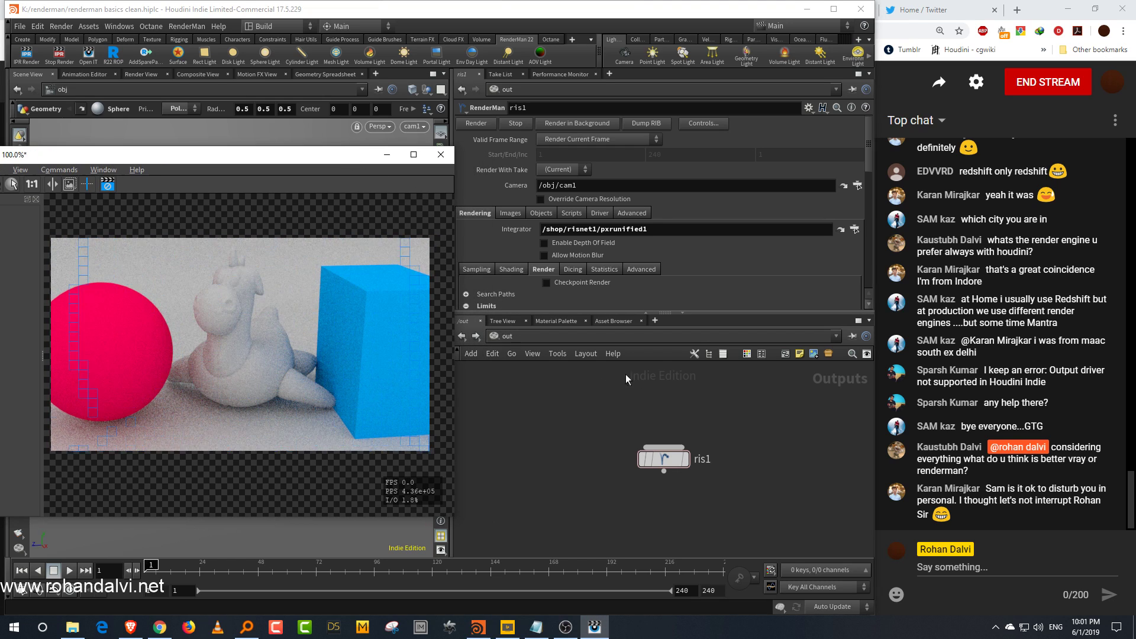
pyautogui.click(841, 229)
pyautogui.moveTo(608, 407)
pyautogui.mouseDown(button='middle')
pyautogui.moveTo(657, 389)
pyautogui.moveTo(623, 399)
pyautogui.mouseUp(button='middle')
pyautogui.click(633, 444)
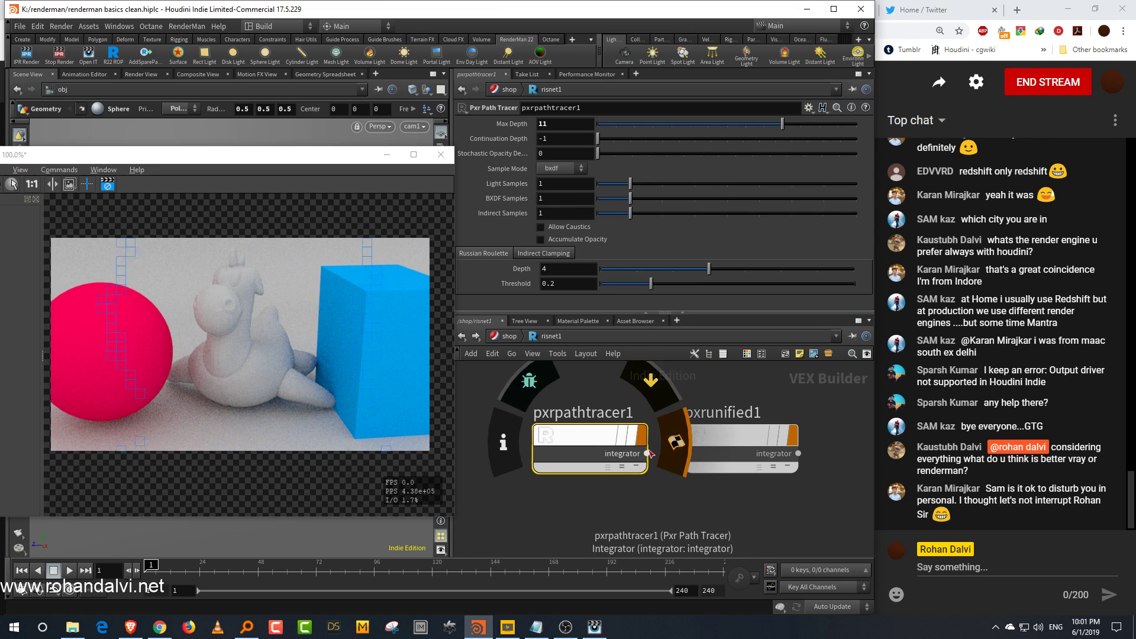
pyautogui.press('Delete')
# Step: Select the pxrunified1 node and set its Max Path Length to 7
pyautogui.moveTo(747, 456); pyautogui.dragTo(683, 473)
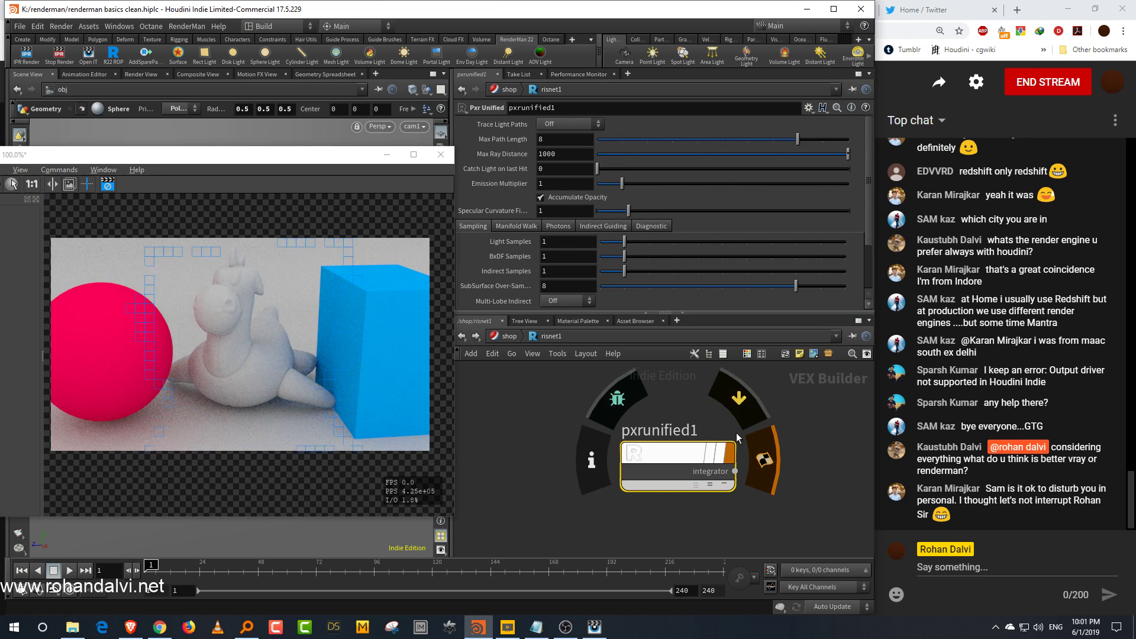
pyautogui.moveTo(354, 160); pyautogui.dragTo(391, 129)
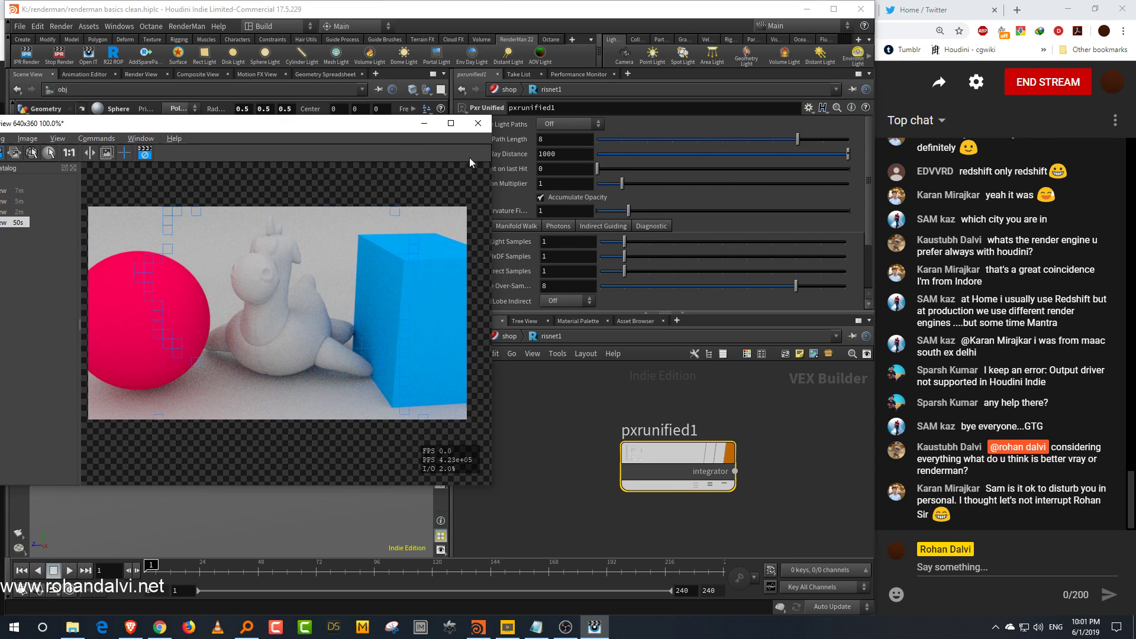
pyautogui.moveTo(830, 312); pyautogui.dragTo(830, 337)
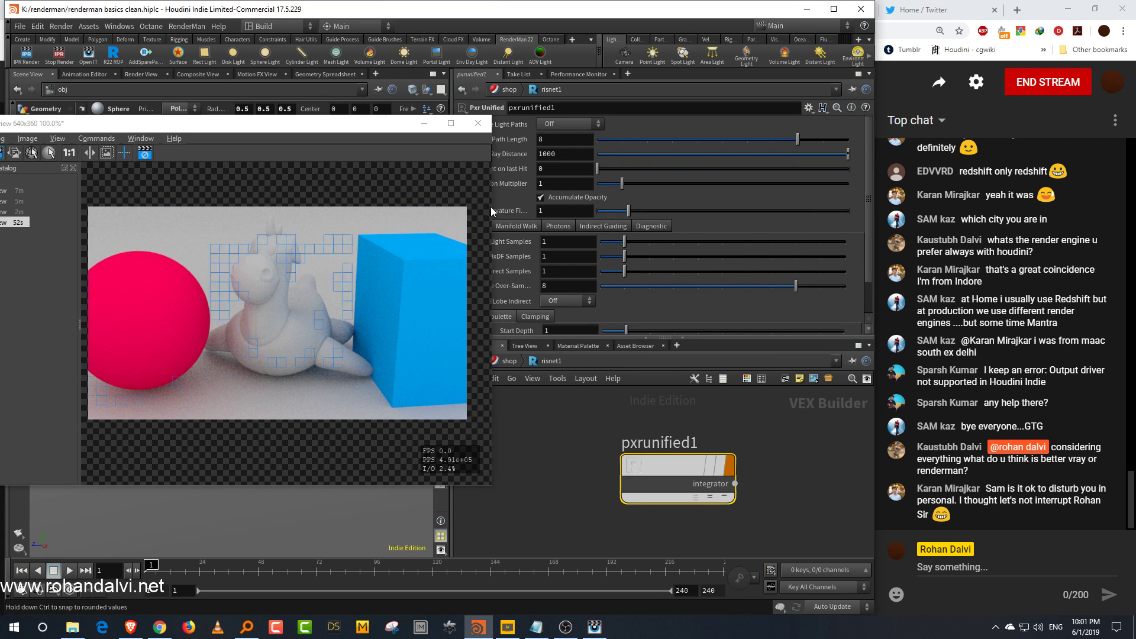
pyautogui.moveTo(495, 205); pyautogui.dragTo(482, 205)
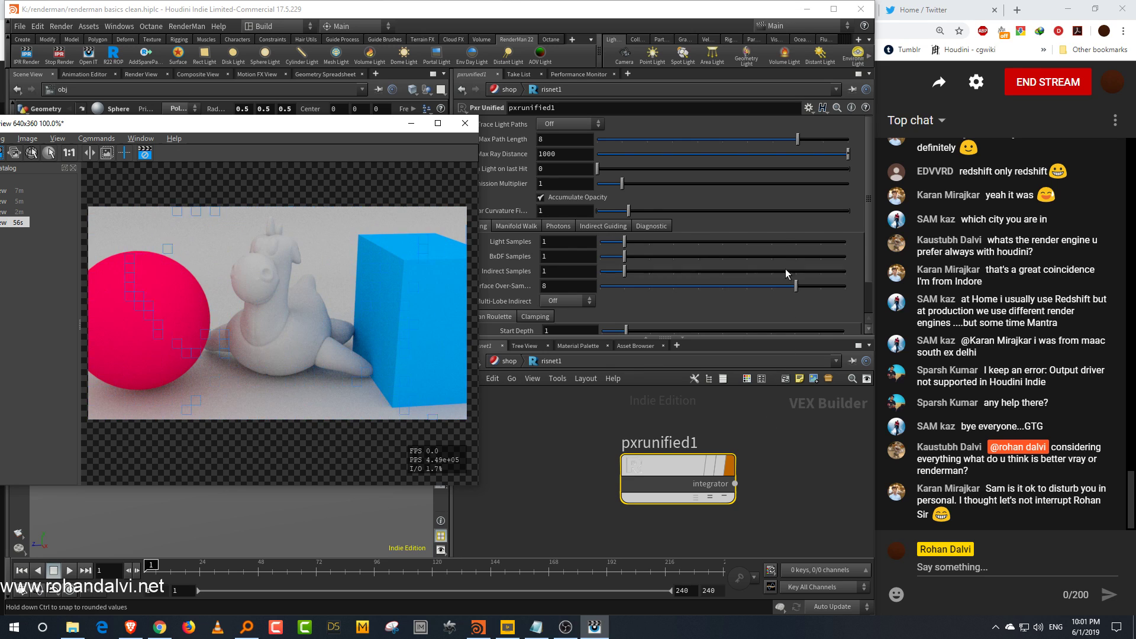
pyautogui.moveTo(377, 129); pyautogui.dragTo(354, 128)
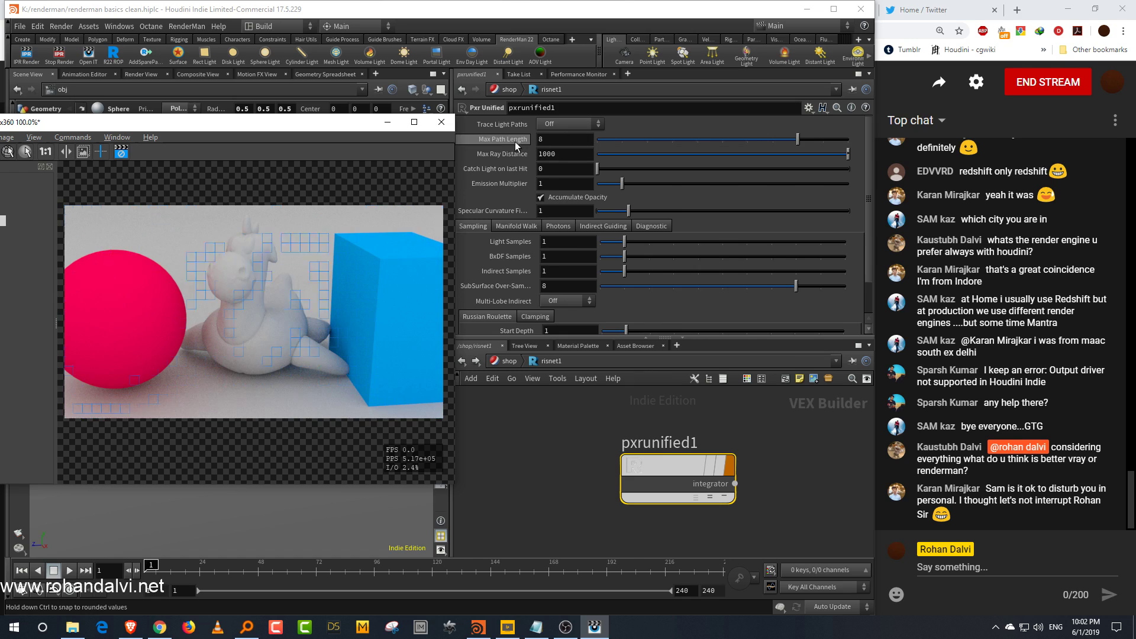
pyautogui.moveTo(598, 139); pyautogui.dragTo(589, 145)
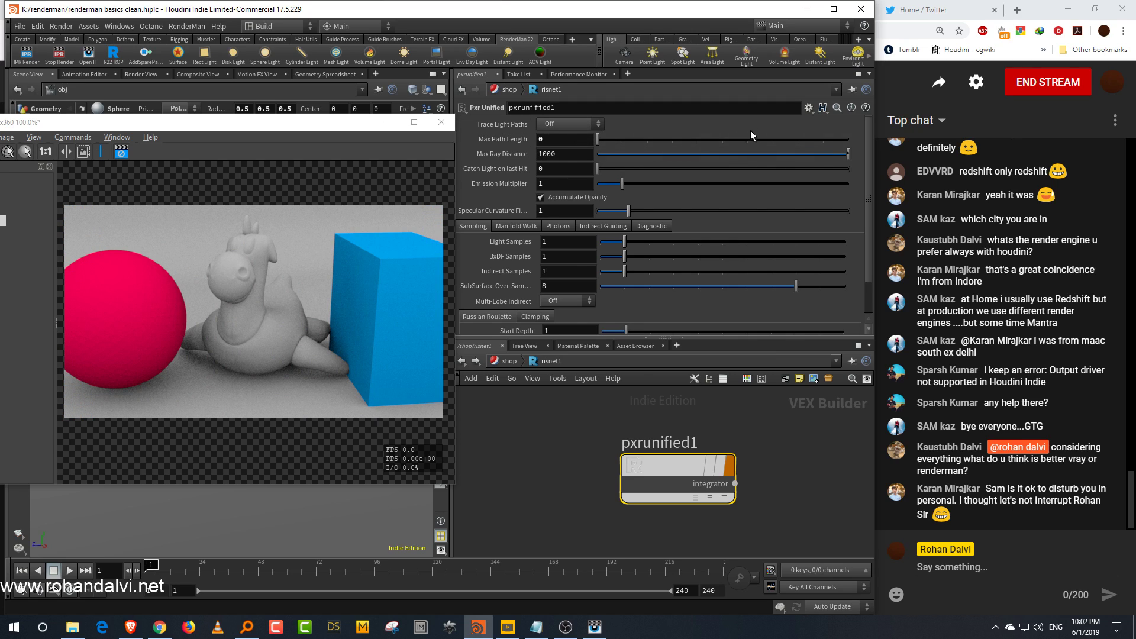
pyautogui.click(772, 142)
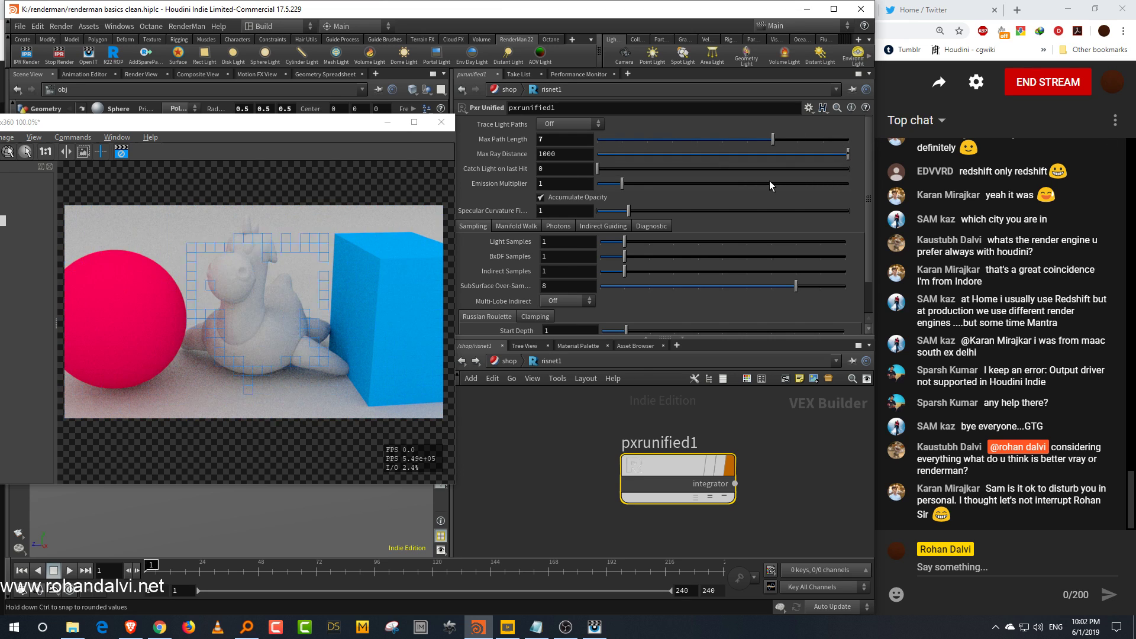
# Step: Set the pxrunified1 Max Ray Distance to 0.68
pyautogui.moveTo(754, 154); pyautogui.dragTo(710, 158)
pyautogui.moveTo(635, 170); pyautogui.dragTo(600, 170)
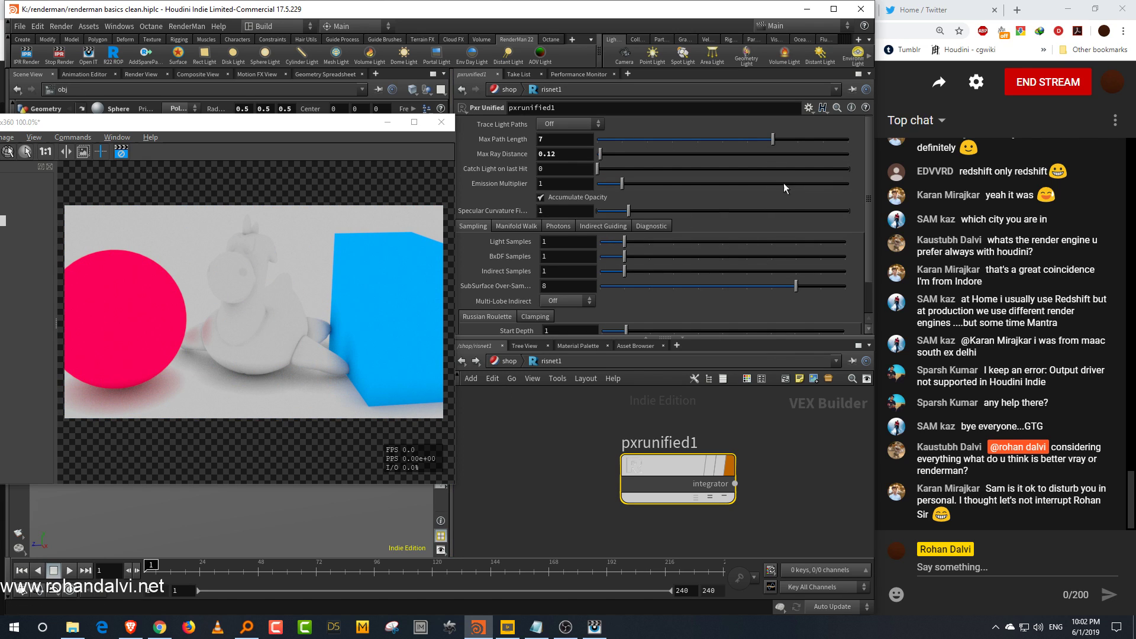
pyautogui.moveTo(600, 155)
pyautogui.mouseDown()
pyautogui.moveTo(673, 157)
pyautogui.moveTo(614, 163)
pyautogui.mouseUp()
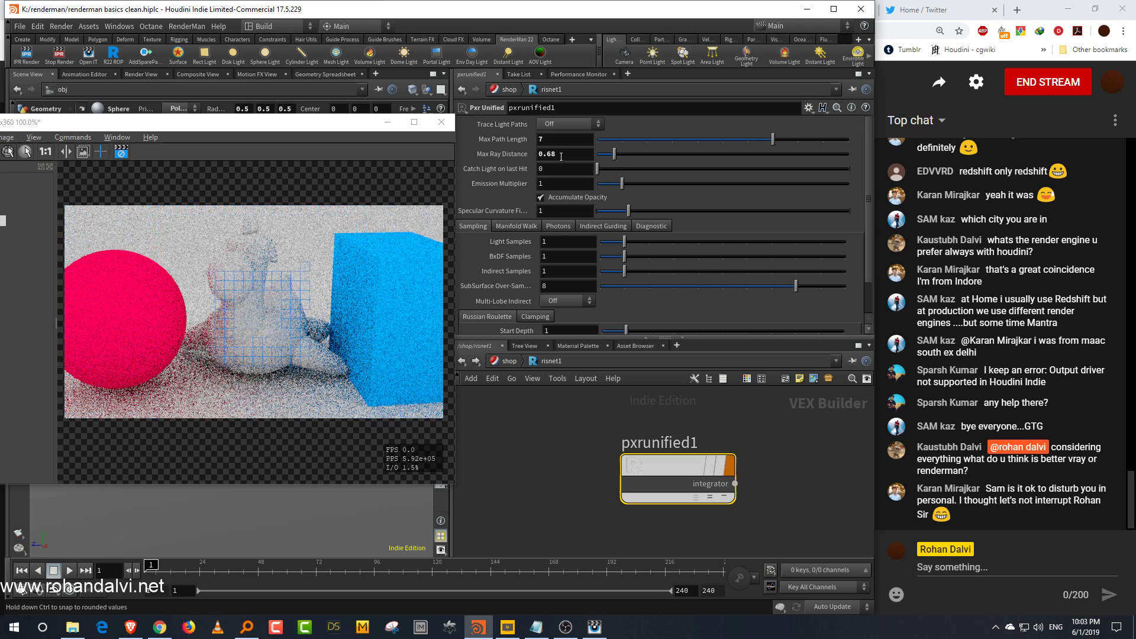
pyautogui.moveTo(799, 467); pyautogui.dragTo(797, 447, button='middle')
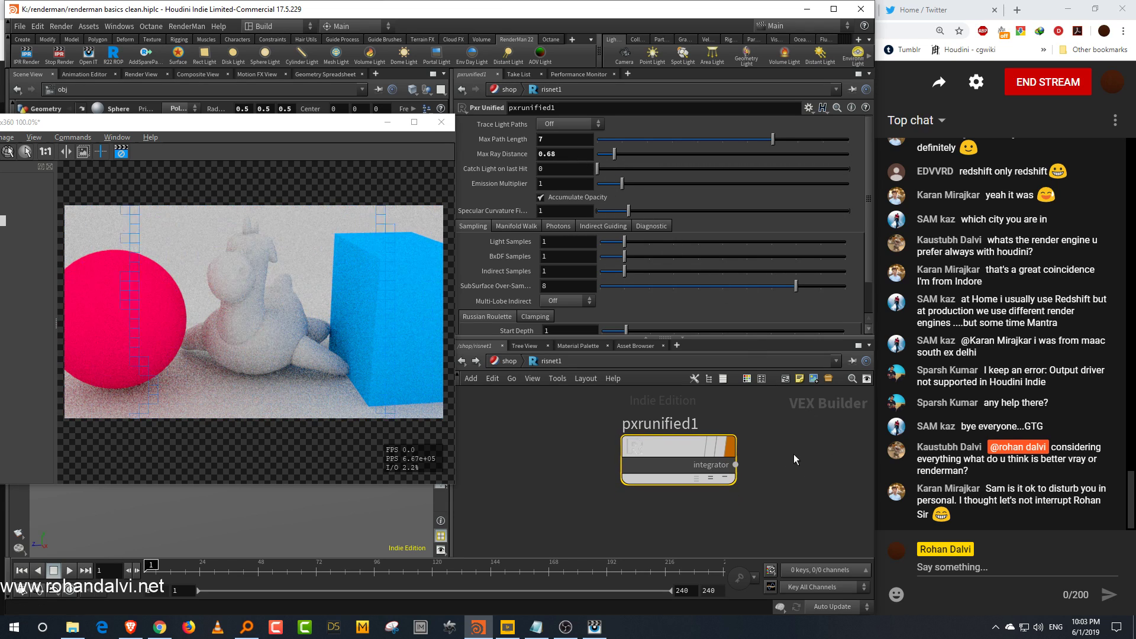
# Step: Browse the pxrunified1 Manifold Walk, Diagnostic, Sampling and Clamping parameter tabs
pyautogui.scroll(1, 794, 456)
pyautogui.moveTo(871, 211); pyautogui.dragTo(868, 263)
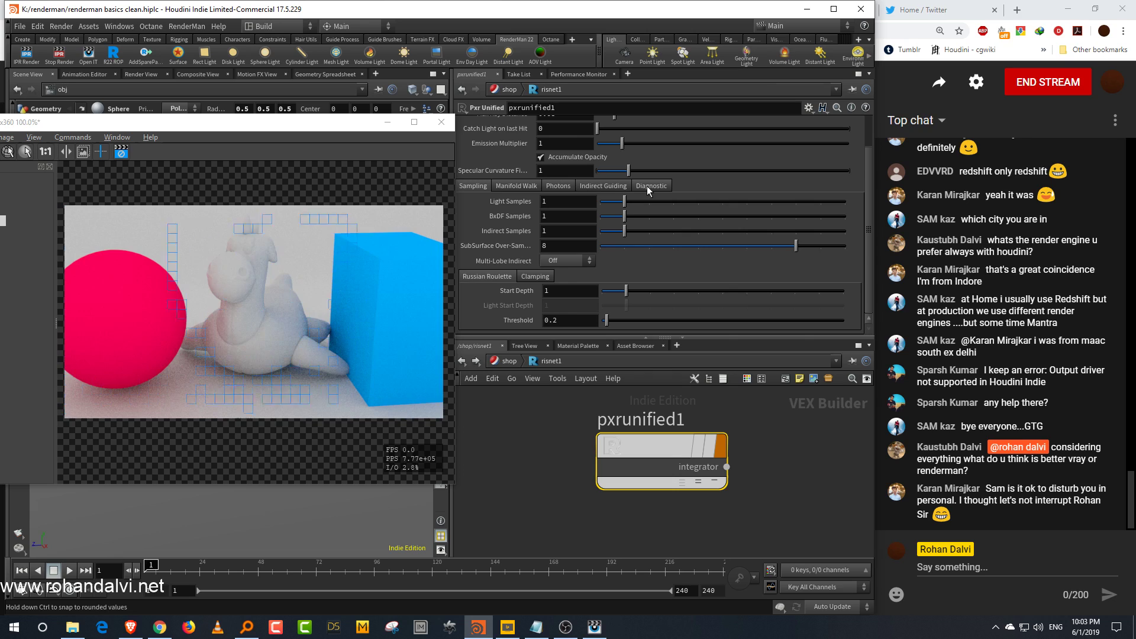
pyautogui.click(519, 185)
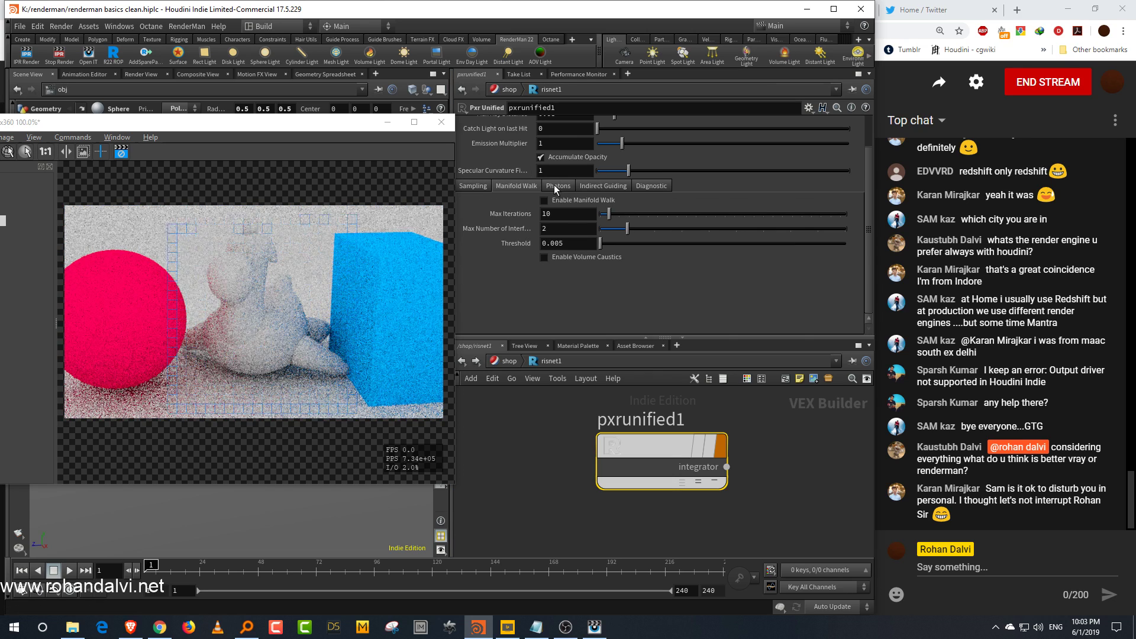
pyautogui.click(651, 187)
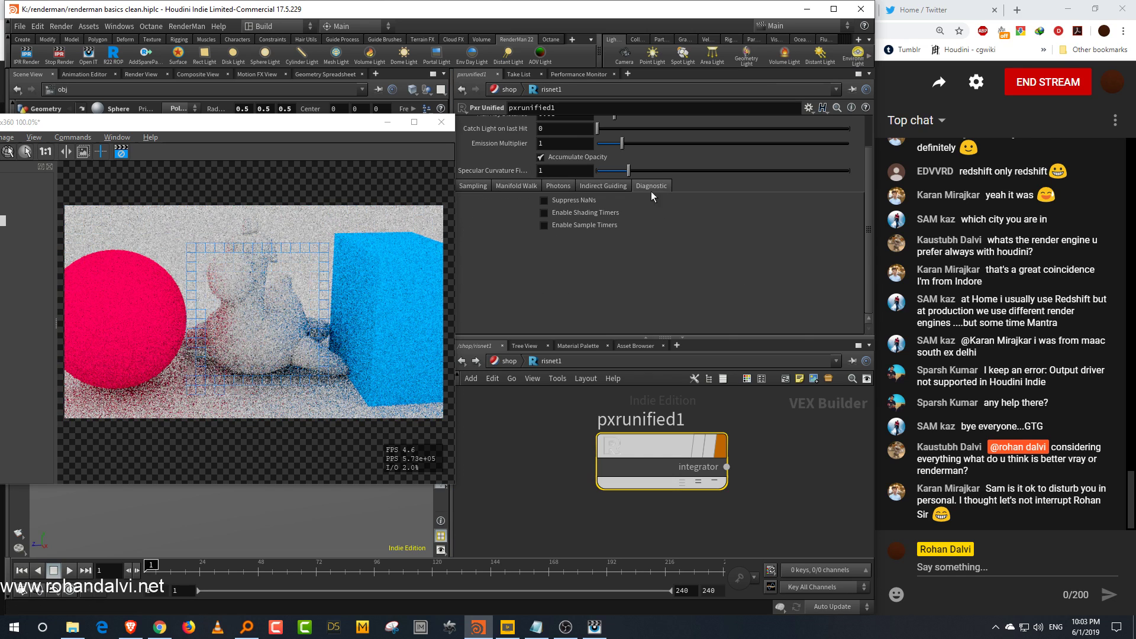
pyautogui.click(484, 187)
pyautogui.click(534, 278)
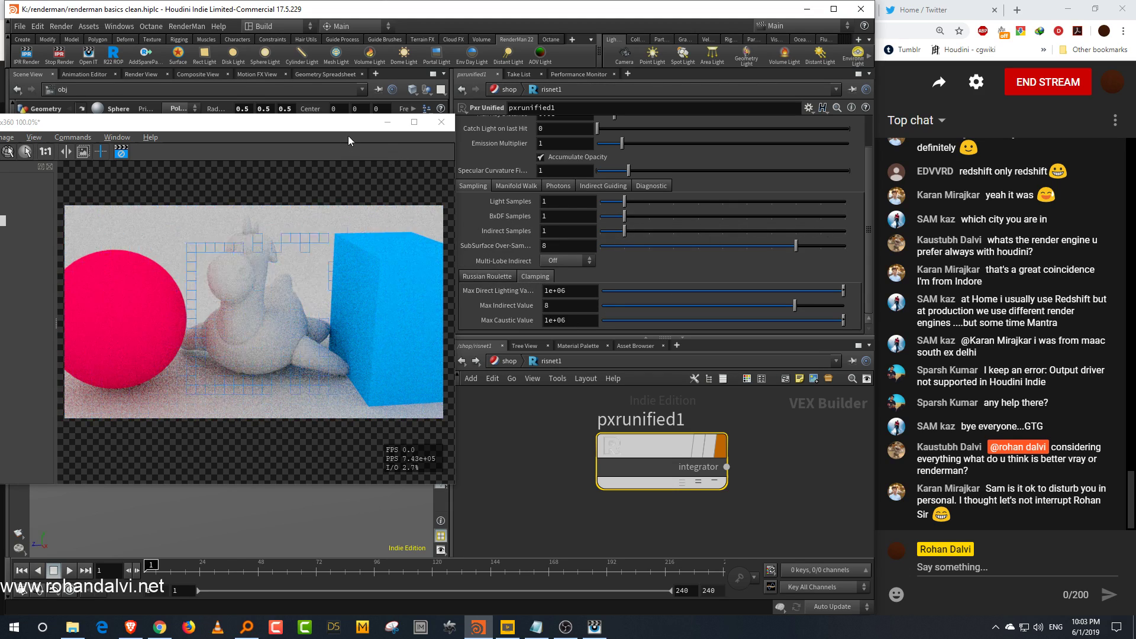
pyautogui.moveTo(348, 123); pyautogui.dragTo(346, 133)
pyautogui.click(516, 186)
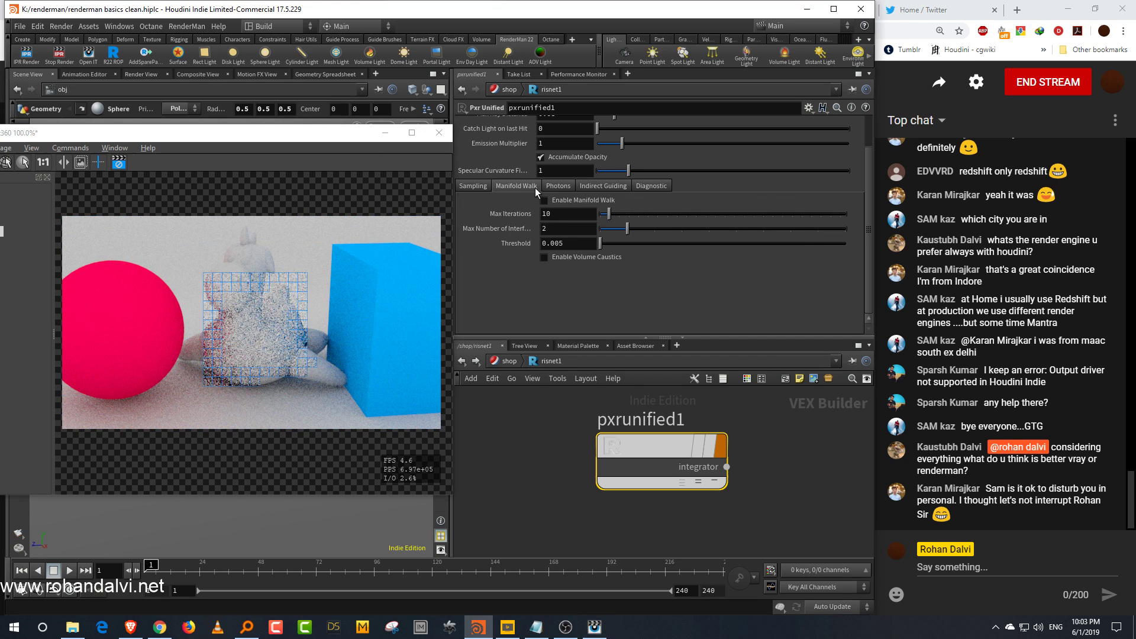
# Step: In pxrunified1's Sampling clamping settings, set Max Caustic Value to 0 and Max Indirect Value to 1.02
pyautogui.click(481, 186)
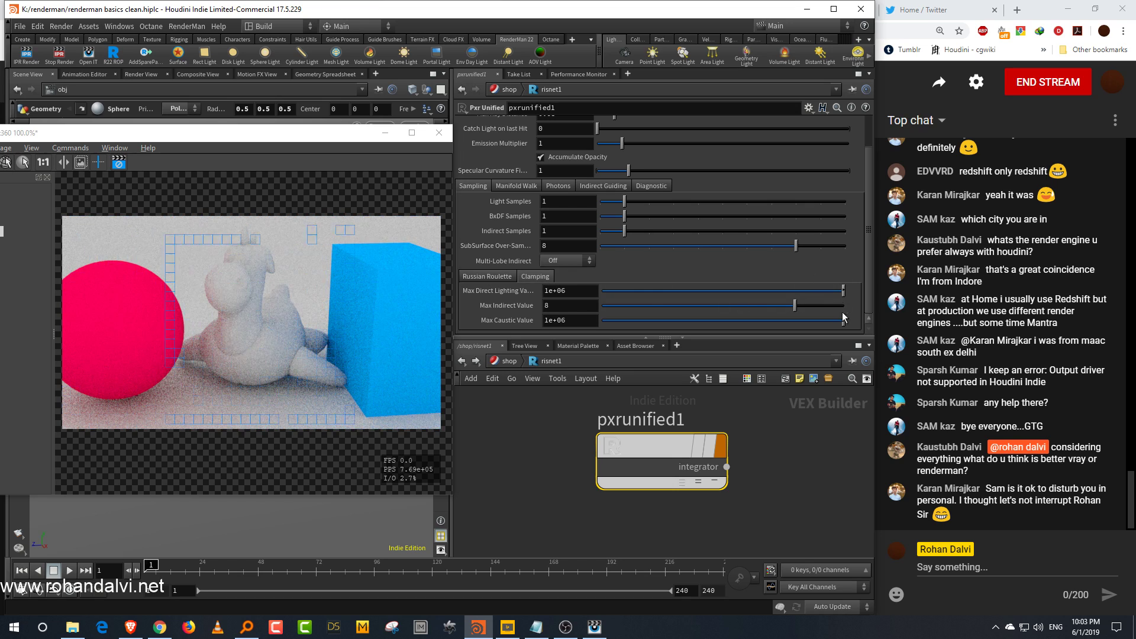
pyautogui.moveTo(734, 339); pyautogui.dragTo(734, 409)
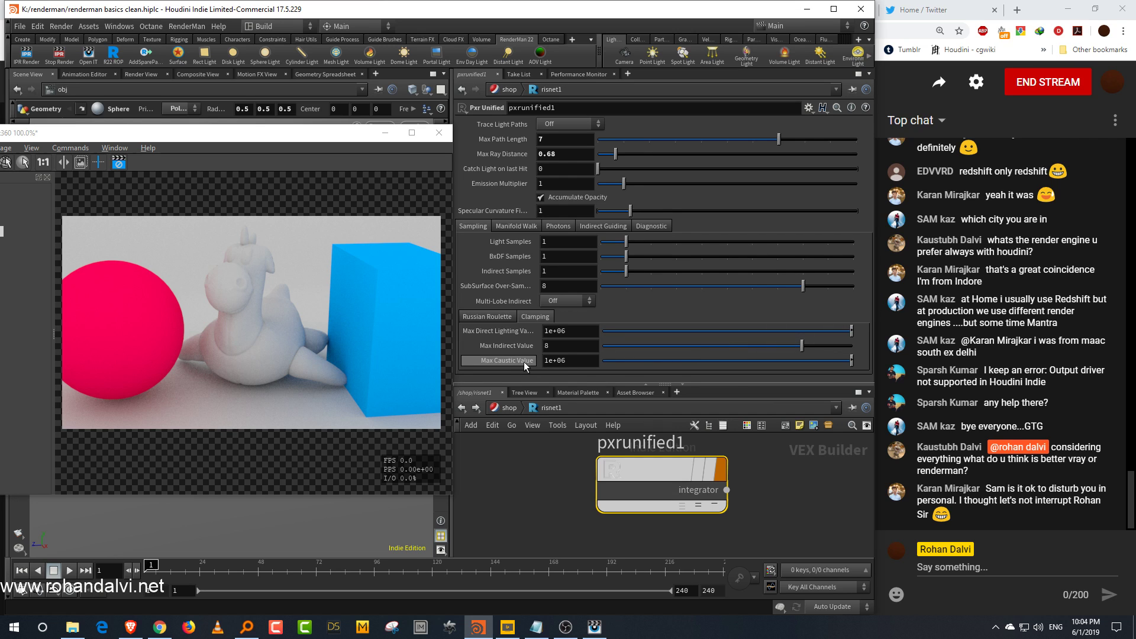
pyautogui.moveTo(632, 362); pyautogui.dragTo(585, 375)
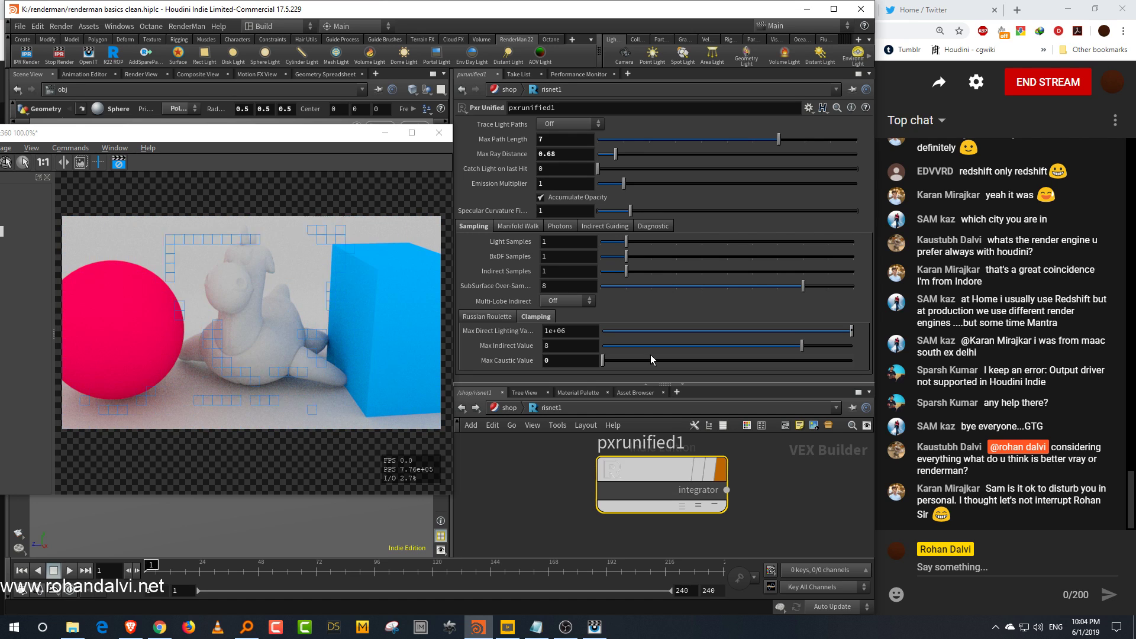
pyautogui.moveTo(648, 350); pyautogui.dragTo(627, 357)
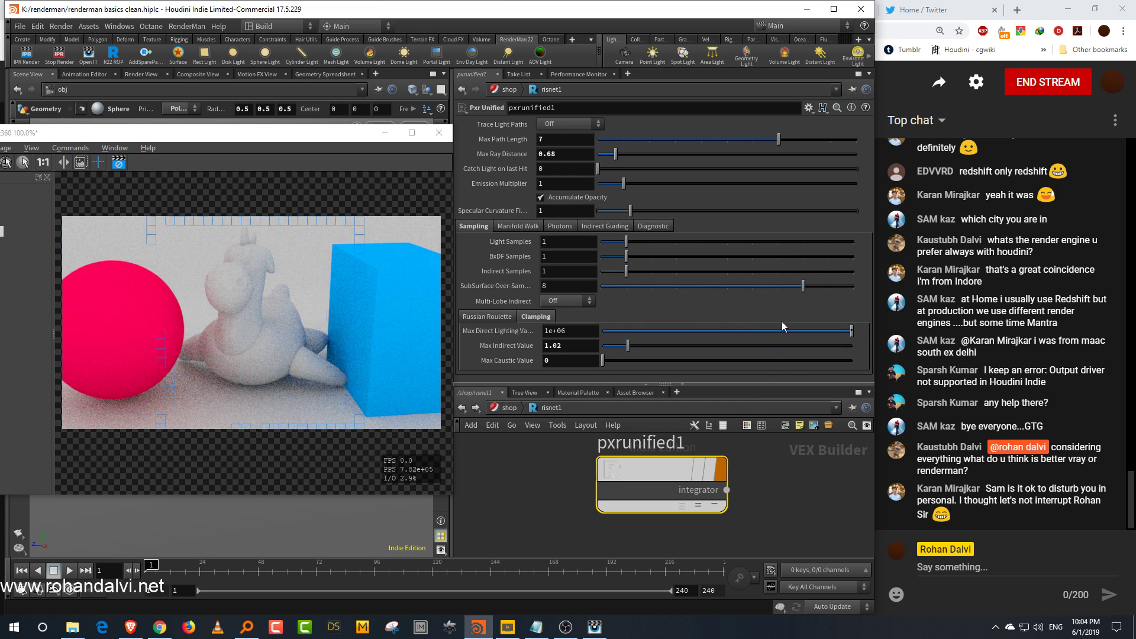
# Step: Set the pxrunified1 Max Direct Lighting Value to 2.28
pyautogui.click(704, 332)
pyautogui.moveTo(691, 336); pyautogui.dragTo(570, 345)
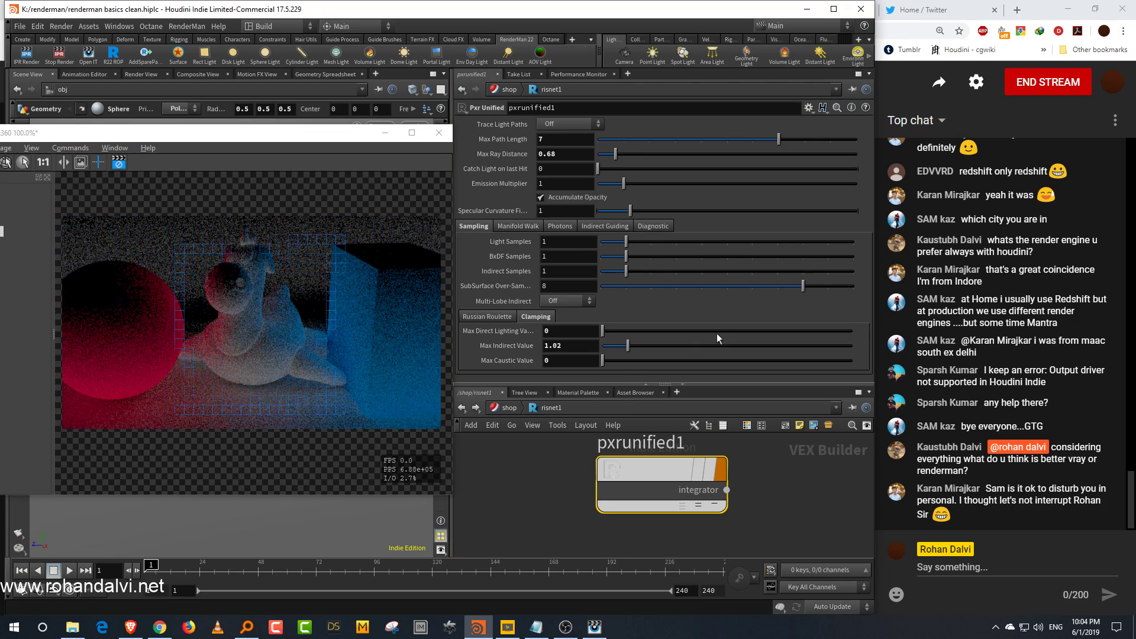
pyautogui.click(628, 331)
pyautogui.moveTo(631, 335); pyautogui.dragTo(651, 335)
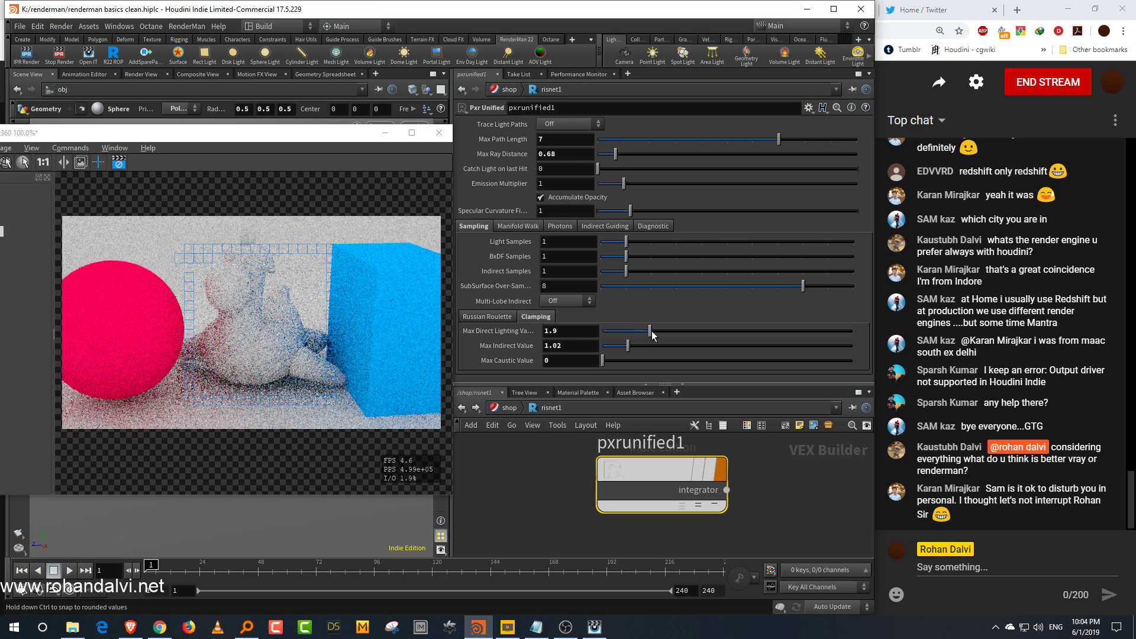
pyautogui.moveTo(713, 384); pyautogui.dragTo(712, 320)
pyautogui.click(789, 447)
pyautogui.moveTo(790, 448); pyautogui.dragTo(780, 478, button='middle')
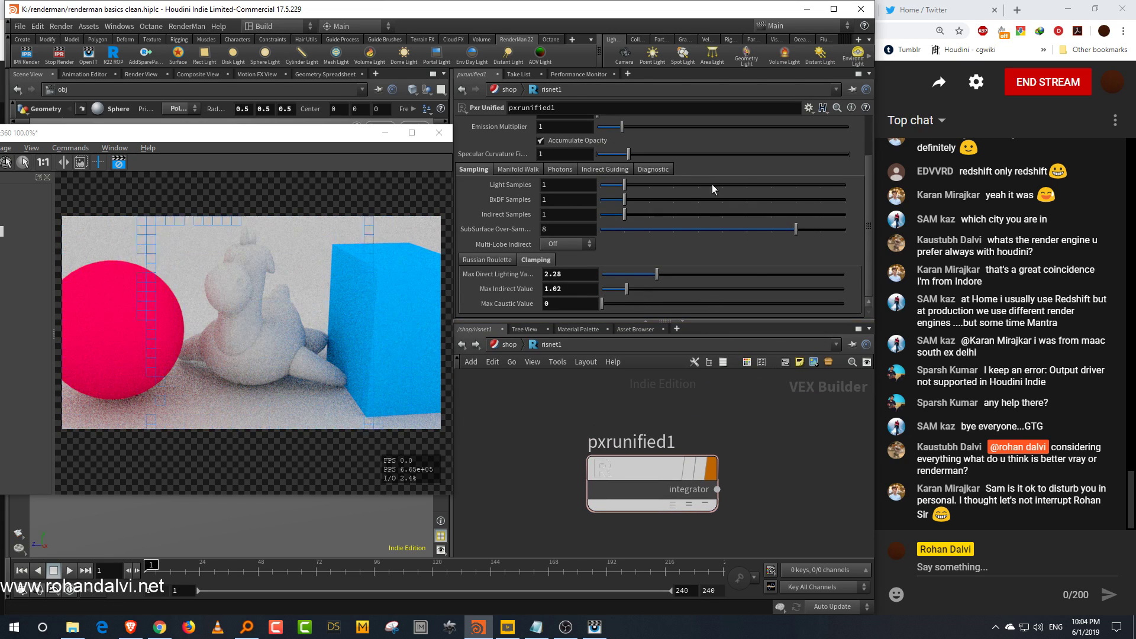
# Step: Return from the integrator network to the object level and review the lesson plan notes in Notepad
pyautogui.scroll(4, 868, 184)
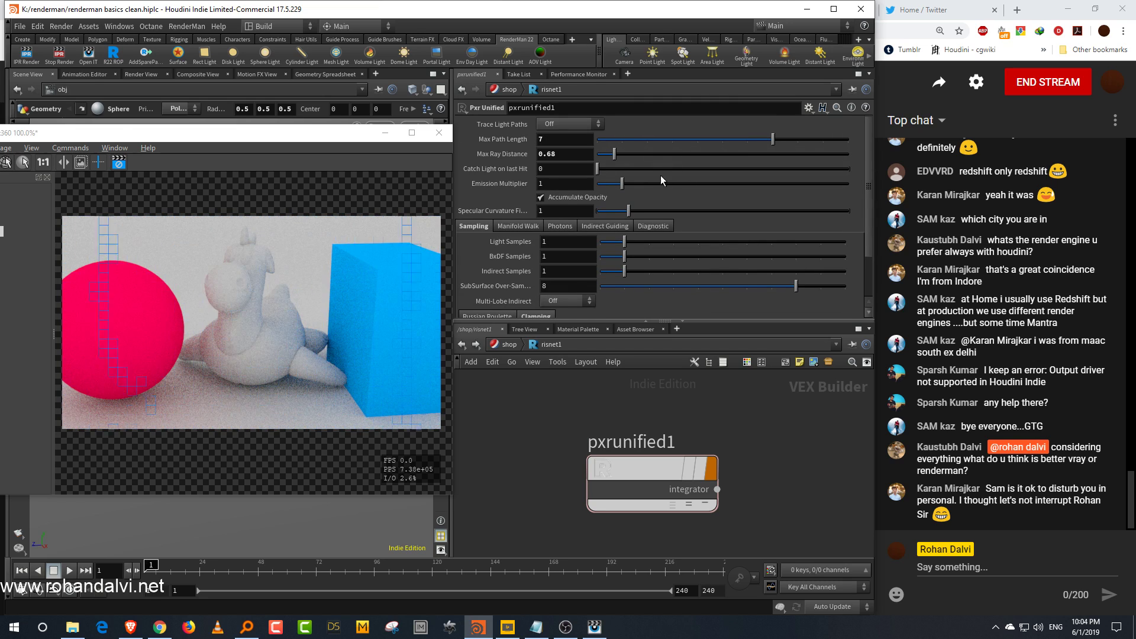
pyautogui.moveTo(868, 252); pyautogui.dragTo(869, 301)
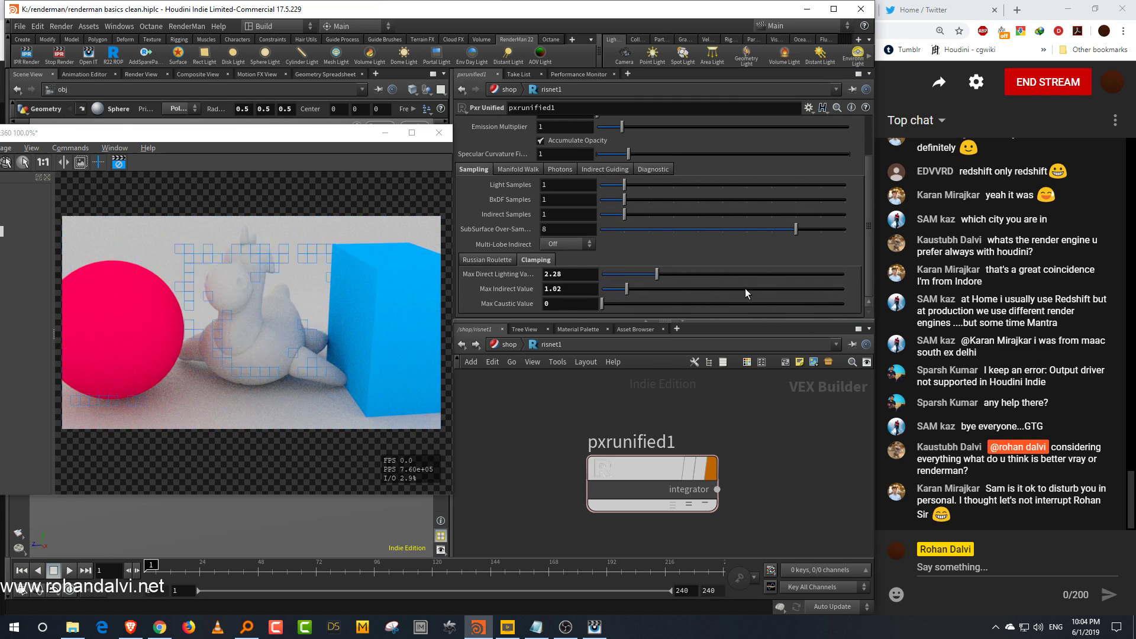
pyautogui.moveTo(775, 440); pyautogui.dragTo(780, 408, button='middle')
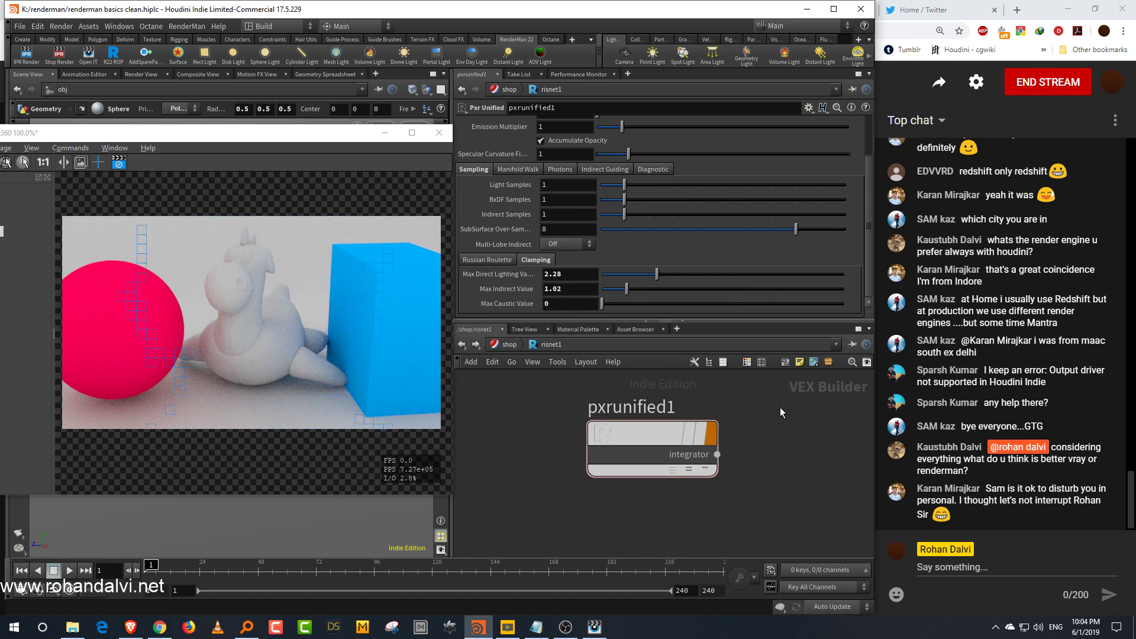
pyautogui.click(510, 344)
pyautogui.click(533, 333)
pyautogui.click(565, 365)
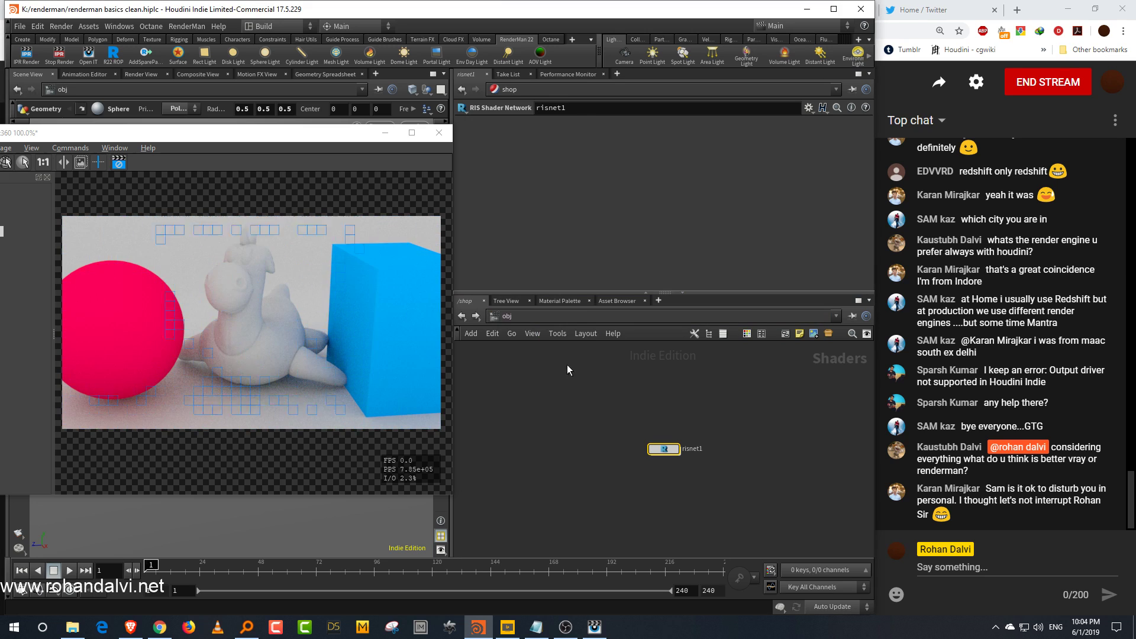
pyautogui.moveTo(792, 528); pyautogui.dragTo(784, 500, button='middle')
pyautogui.click(536, 627)
pyautogui.moveTo(548, 95); pyautogui.dragTo(791, 105)
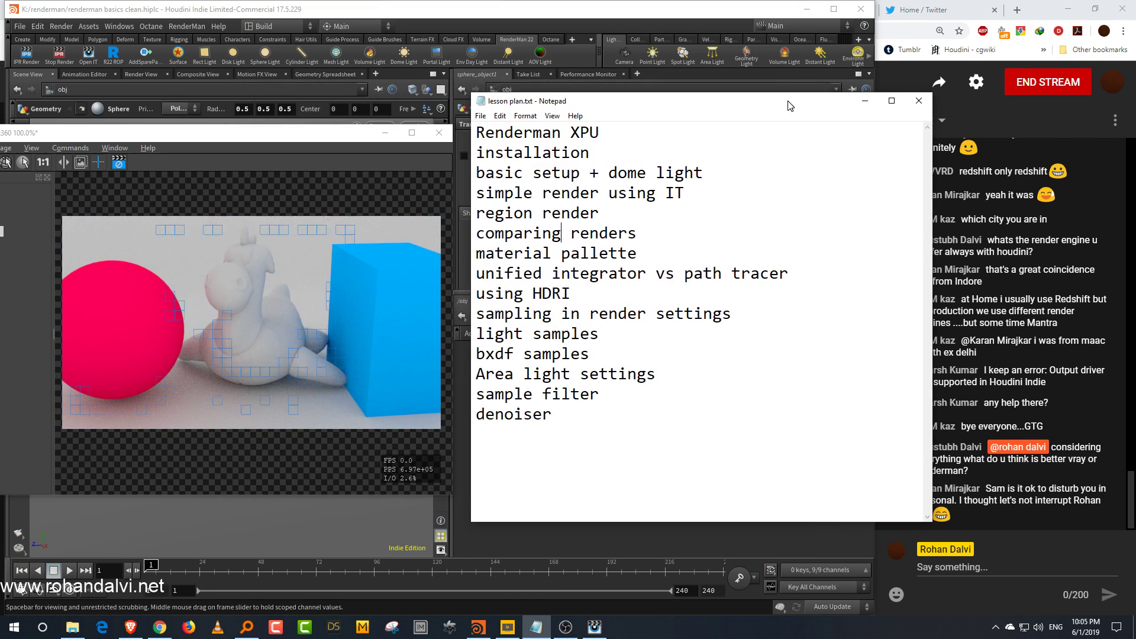
pyautogui.click(864, 101)
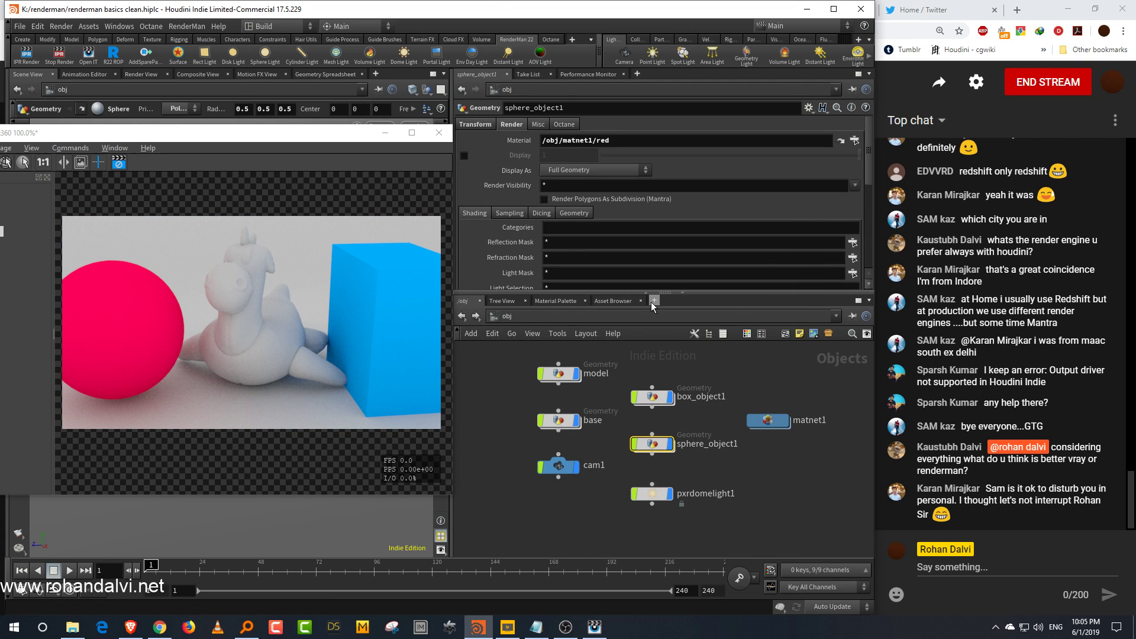
# Step: Add a RenderMan Preset Browser pane tab and enlarge it
pyautogui.click(654, 301)
pyautogui.moveTo(679, 328)
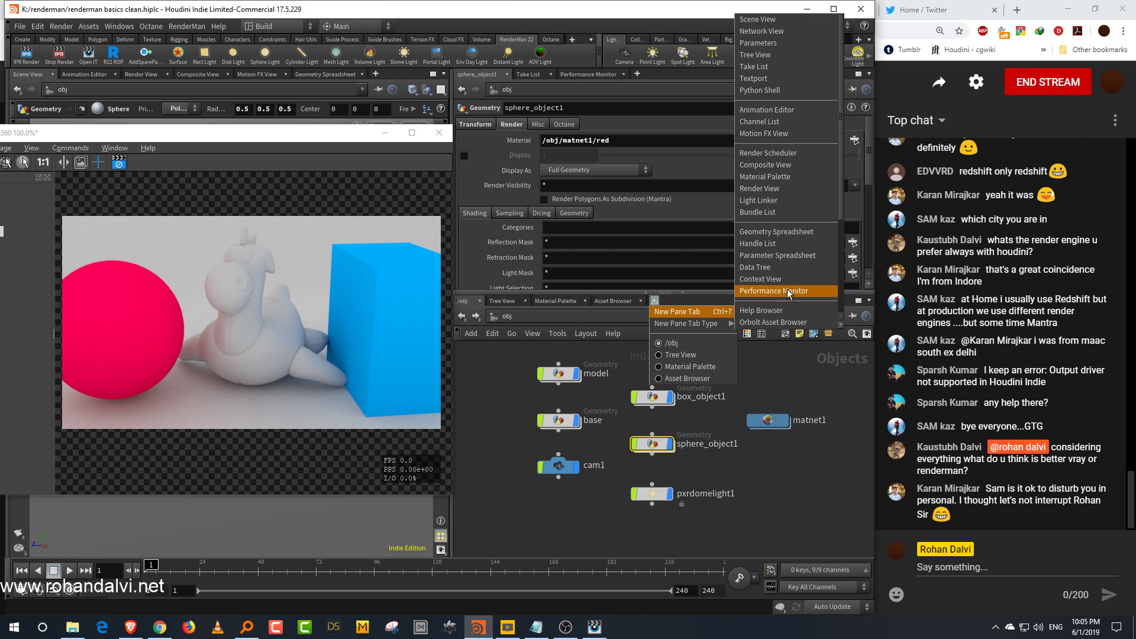
pyautogui.scroll(-5, 787, 291)
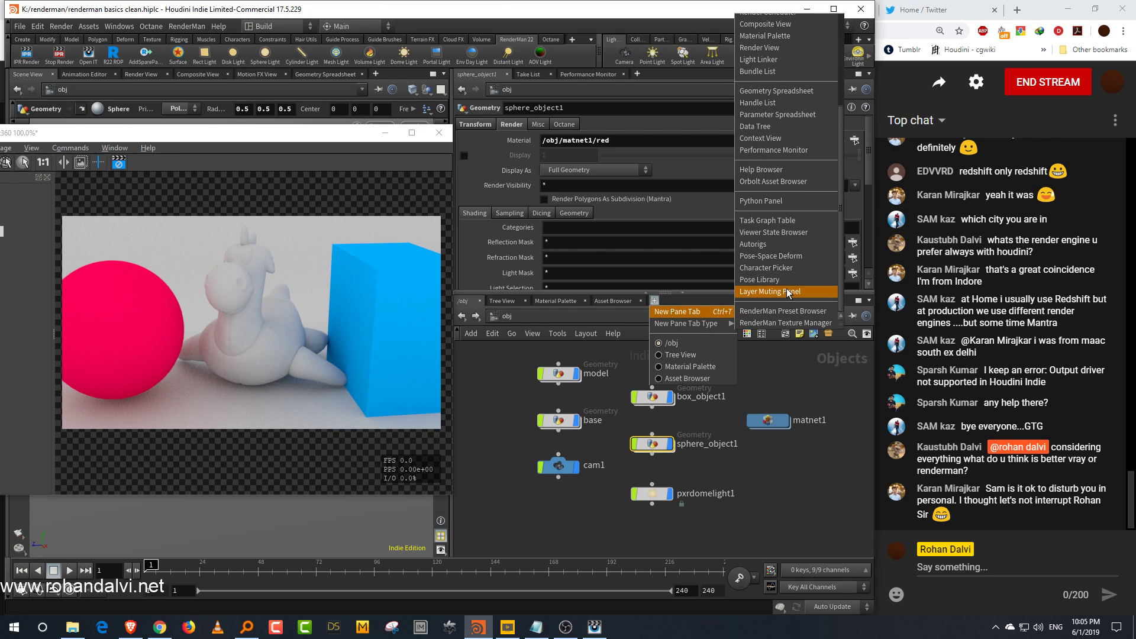
pyautogui.click(730, 334)
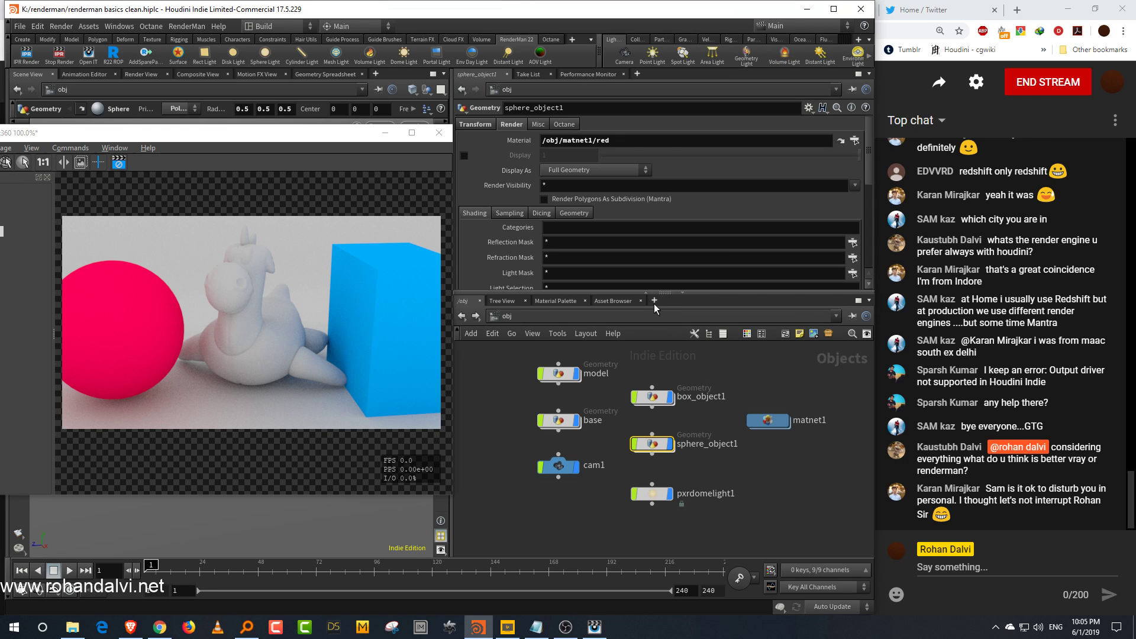
pyautogui.moveTo(663, 296); pyautogui.dragTo(719, 186)
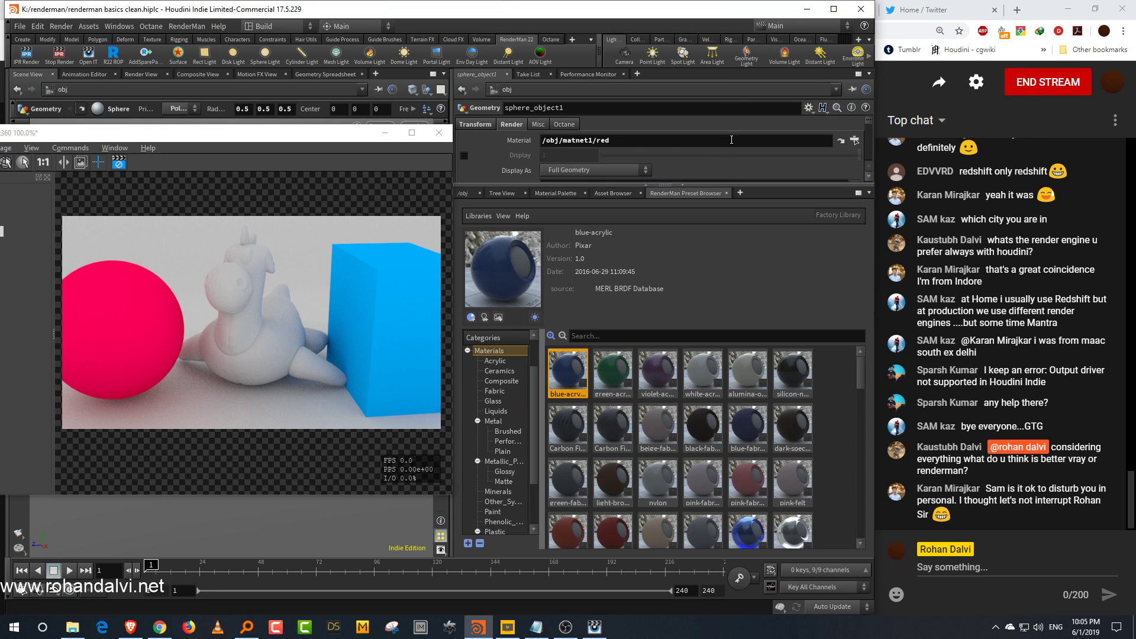
# Step: Browse the metal material presets in the RenderMan Preset Browser
pyautogui.scroll(-10, 829, 381)
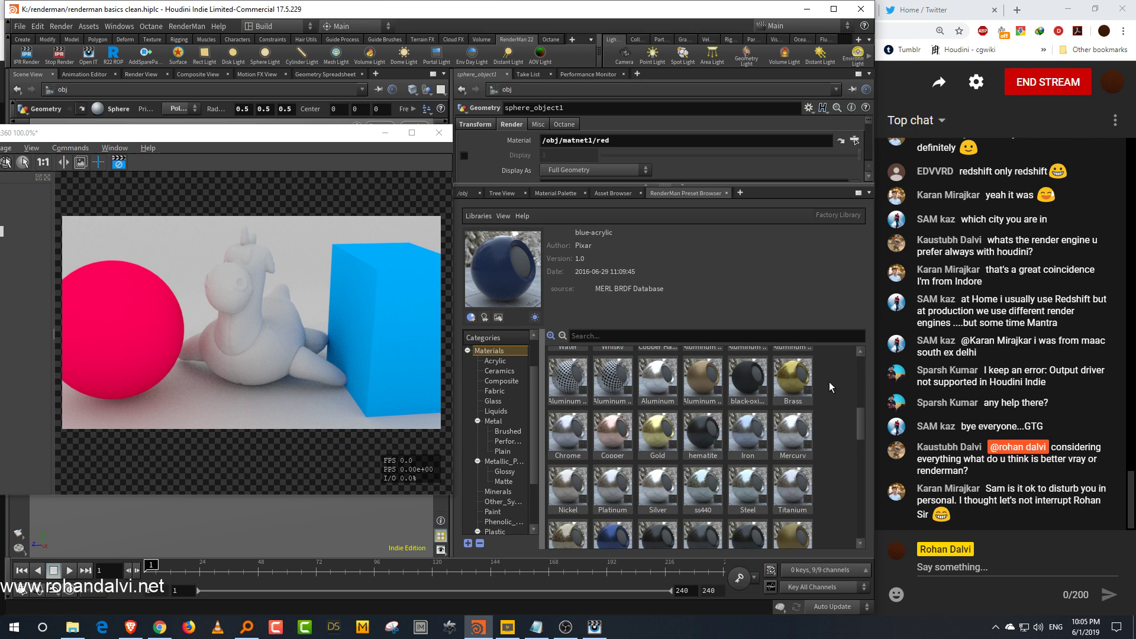
pyautogui.scroll(-3, 829, 382)
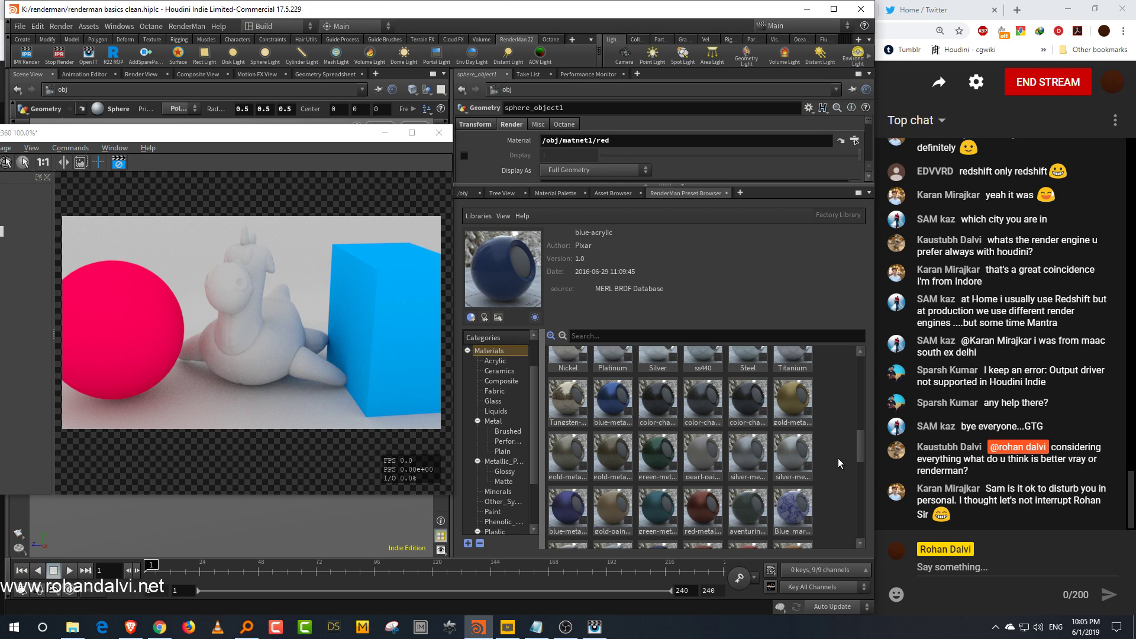
pyautogui.scroll(3, 838, 458)
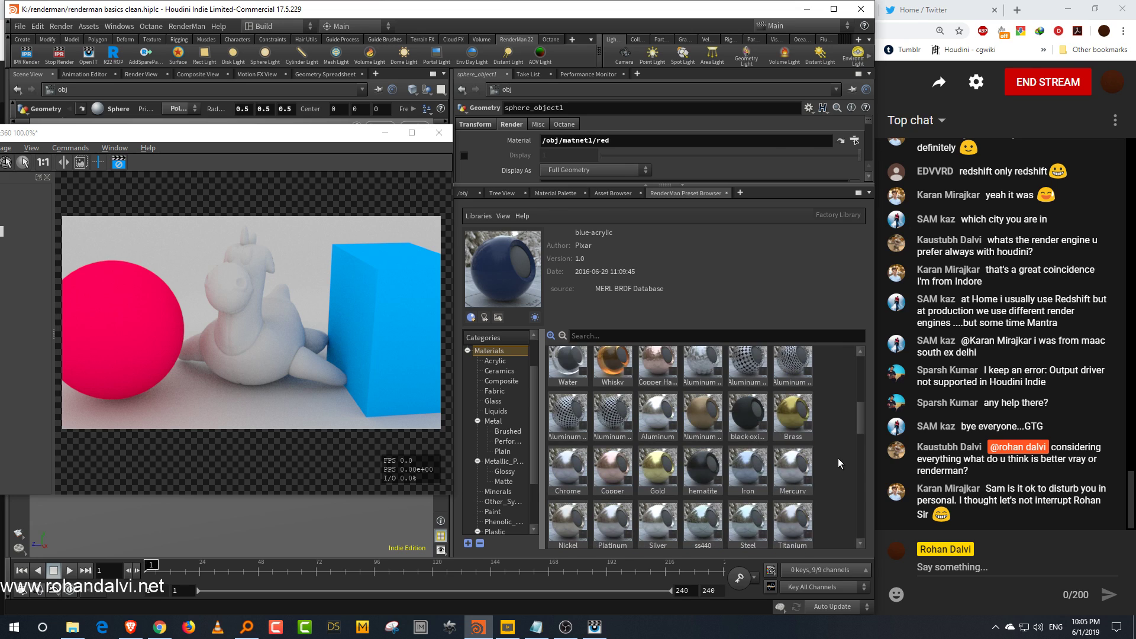
pyautogui.moveTo(679, 12); pyautogui.dragTo(718, 194)
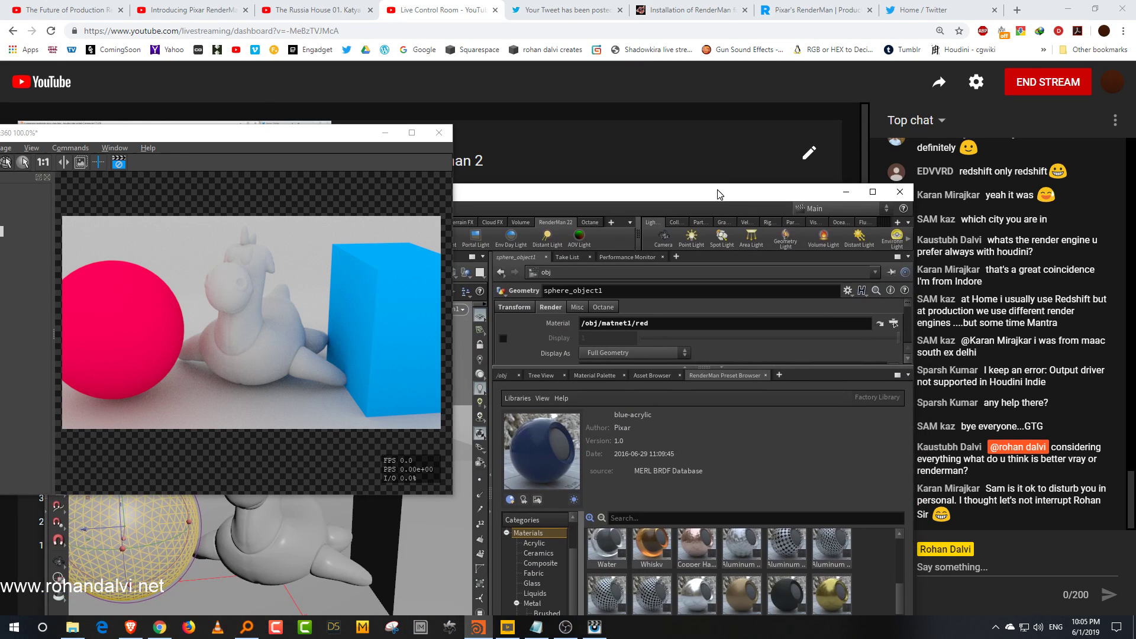
pyautogui.moveTo(342, 136); pyautogui.dragTo(350, 98)
pyautogui.moveTo(567, 194); pyautogui.dragTo(526, 18)
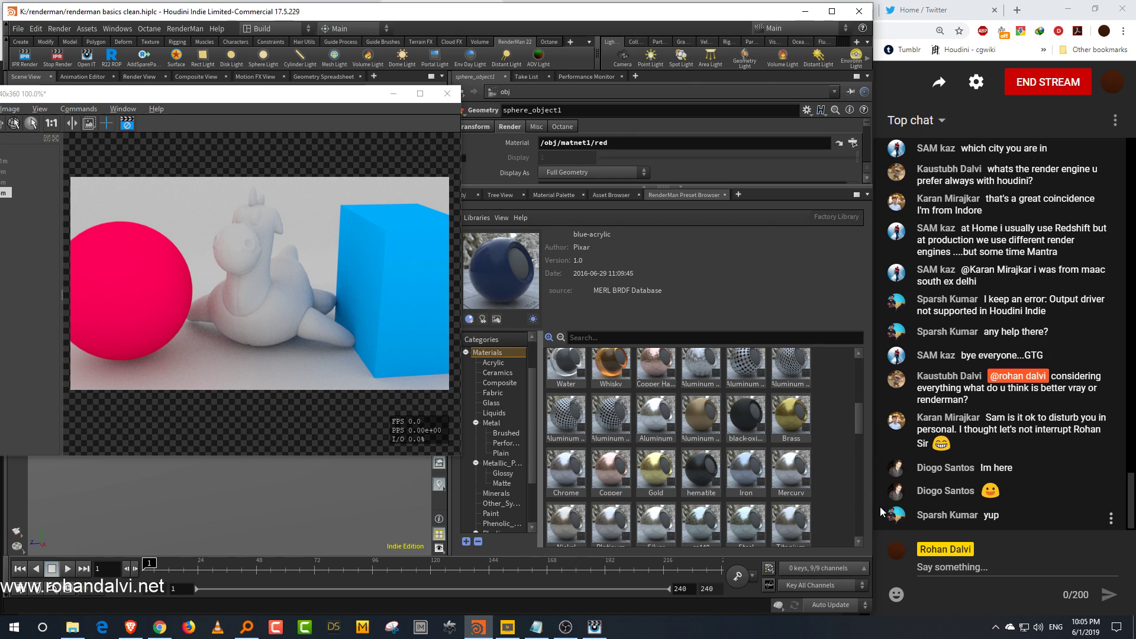
pyautogui.moveTo(870, 614); pyautogui.dragTo(870, 617)
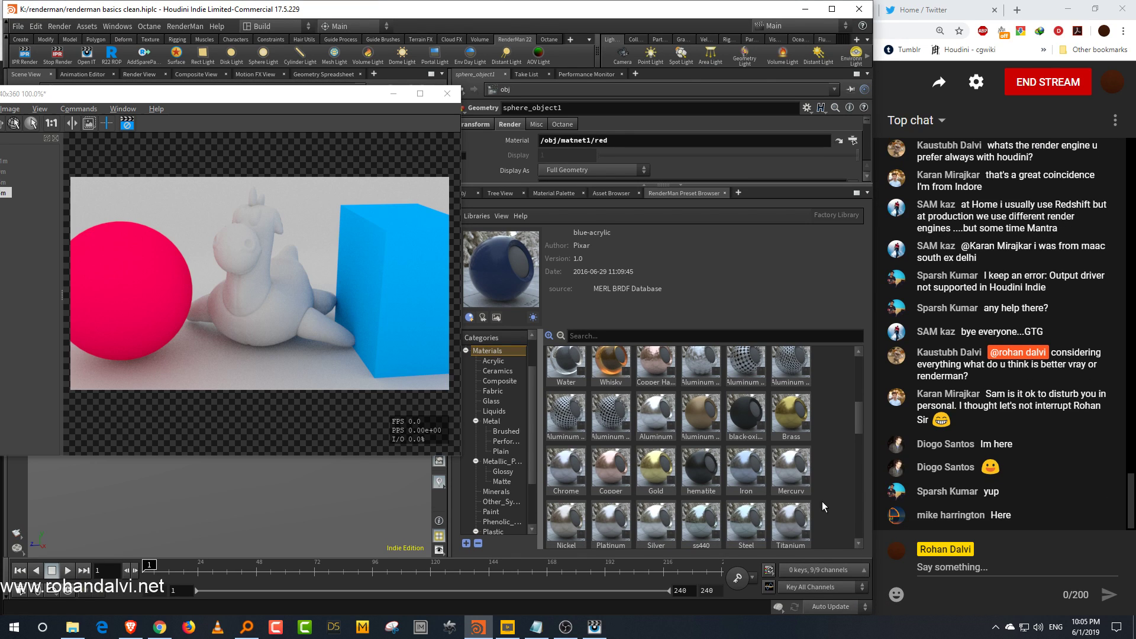
# Step: Switch back to the obj network tab and rearrange the panes and the render view window
pyautogui.scroll(1, 817, 410)
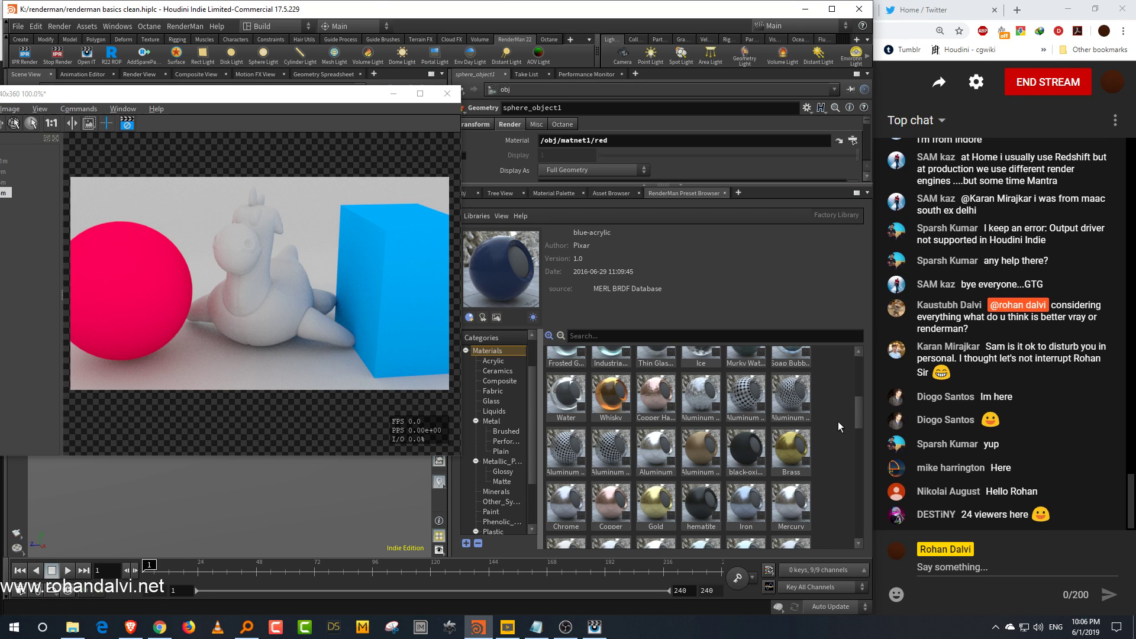
pyautogui.scroll(10, 843, 425)
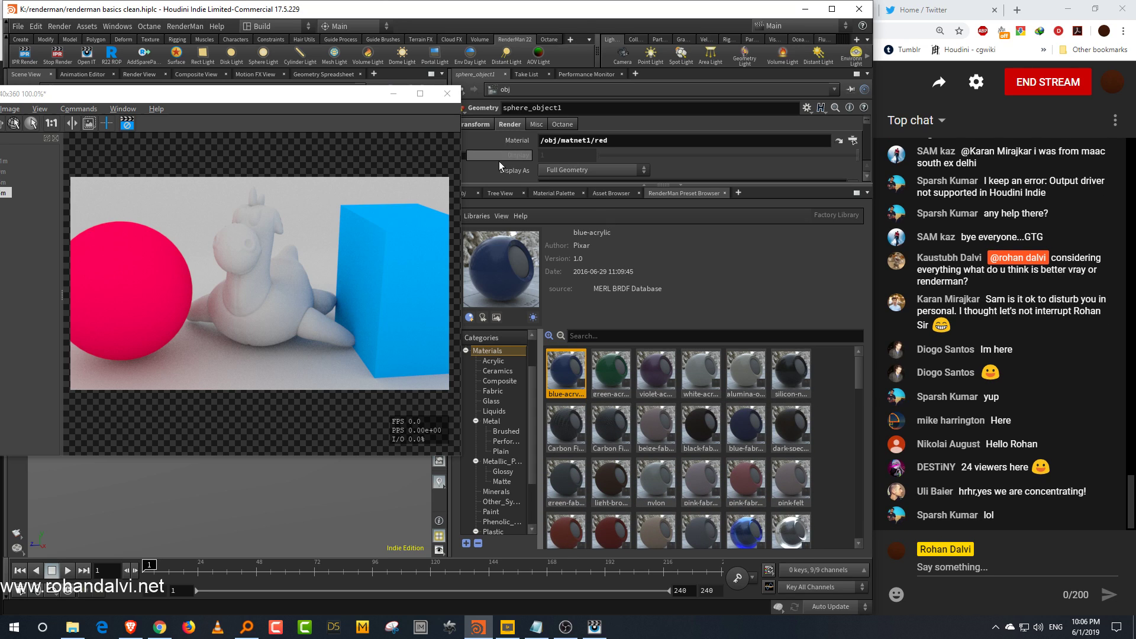
pyautogui.moveTo(469, 184); pyautogui.dragTo(498, 291)
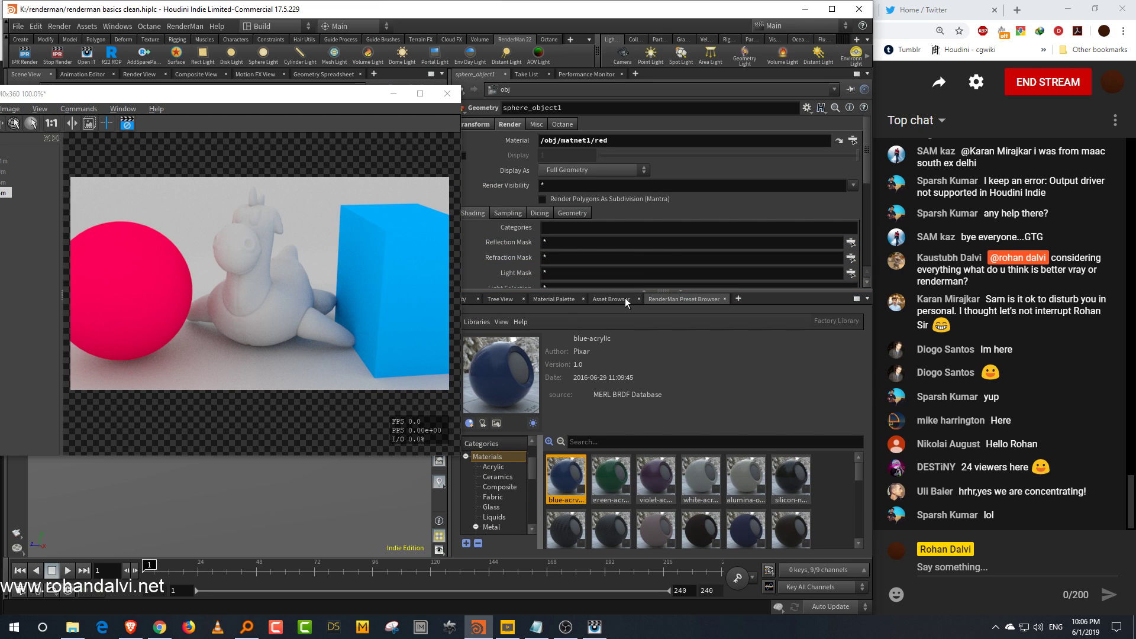
pyautogui.moveTo(357, 101); pyautogui.dragTo(311, 105)
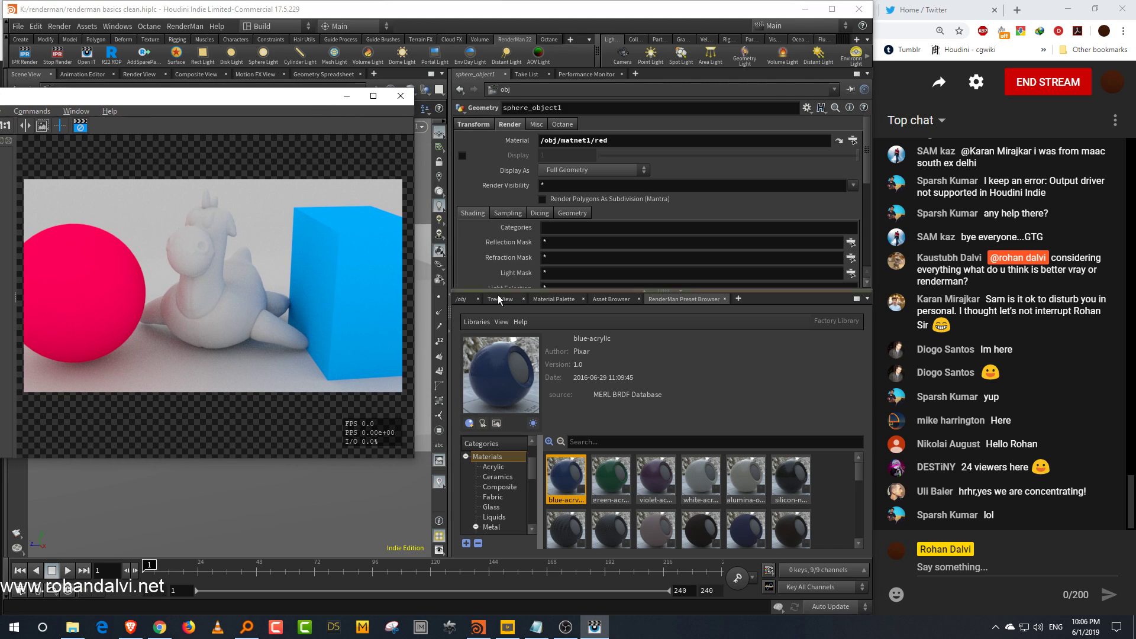
pyautogui.click(461, 299)
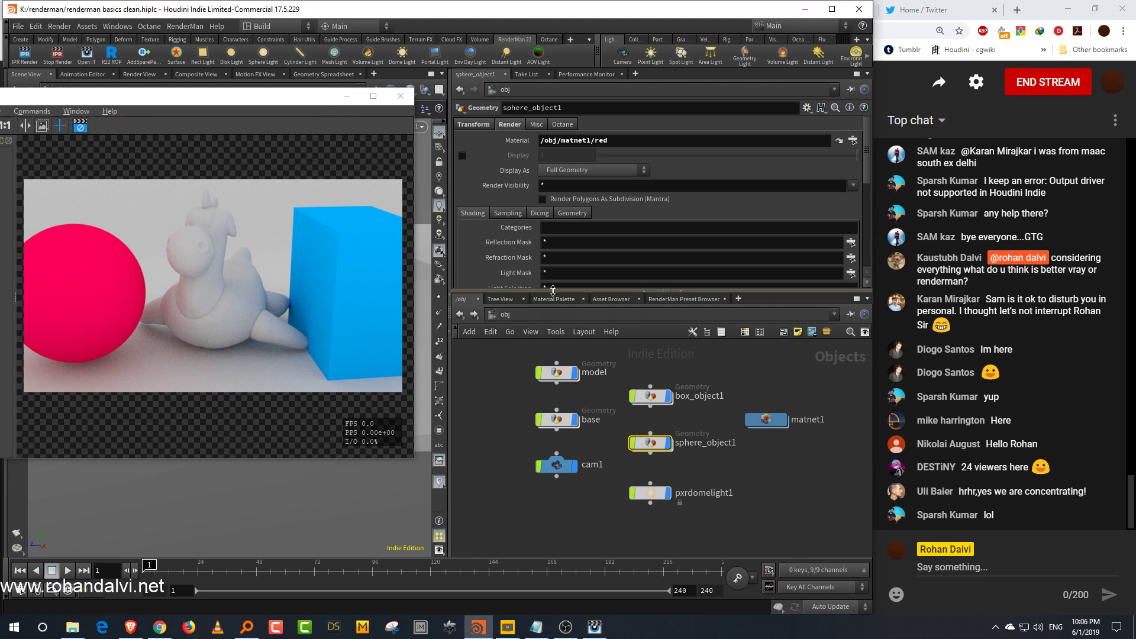
pyautogui.moveTo(548, 290); pyautogui.dragTo(548, 273)
pyautogui.moveTo(300, 104); pyautogui.dragTo(355, 263)
pyautogui.moveTo(723, 417); pyautogui.dragTo(743, 388, button='middle')
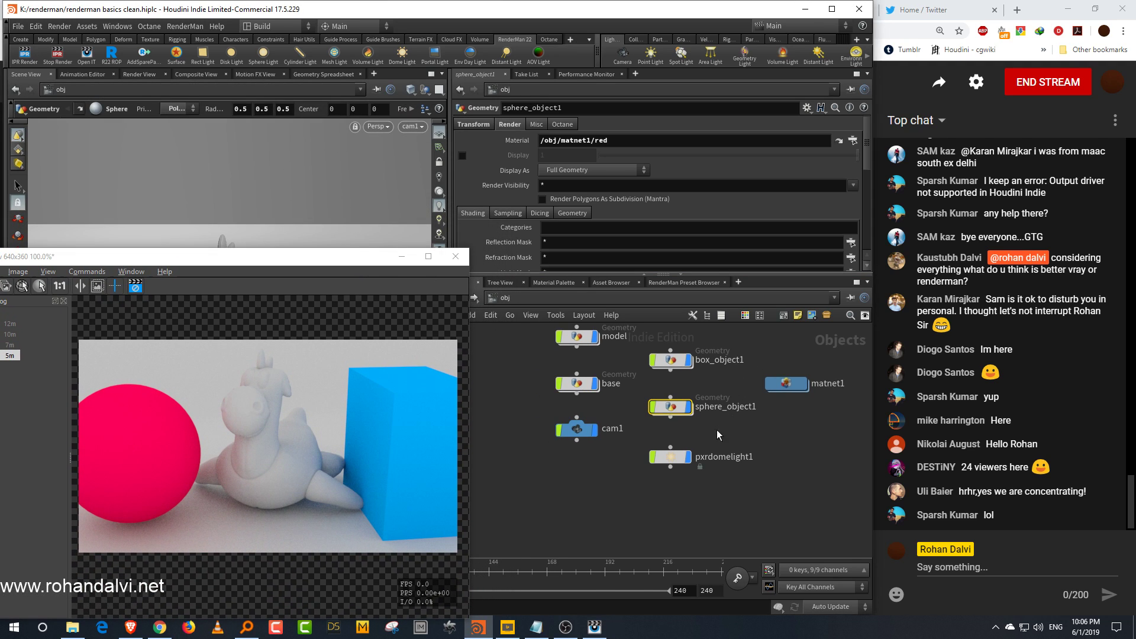
# Step: Select the box and sphere objects in turn, then rearrange the preview render window and the object network view
pyautogui.click(689, 360)
pyautogui.click(689, 407)
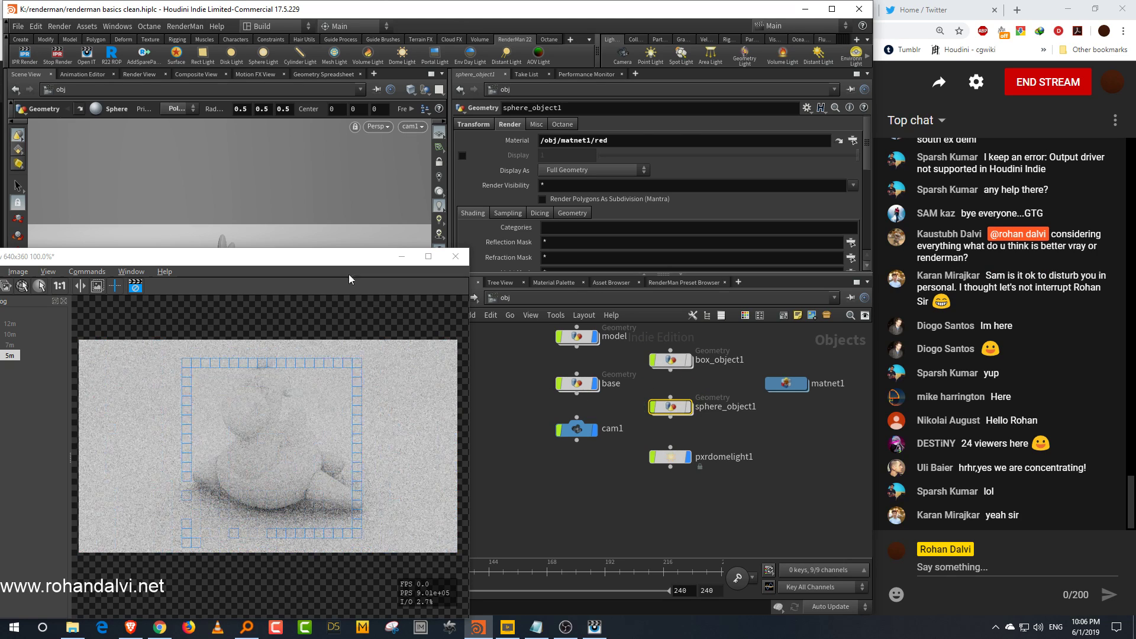
pyautogui.moveTo(327, 258); pyautogui.dragTo(356, 198)
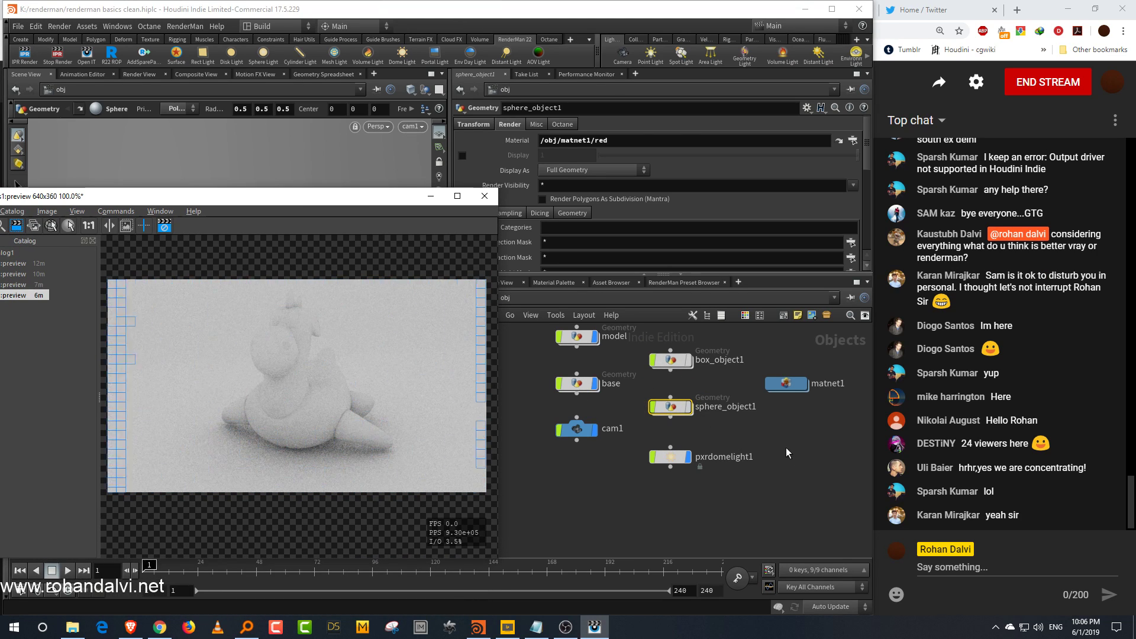
pyautogui.moveTo(789, 452); pyautogui.dragTo(776, 500, button='middle')
pyautogui.moveTo(751, 391); pyautogui.dragTo(792, 481)
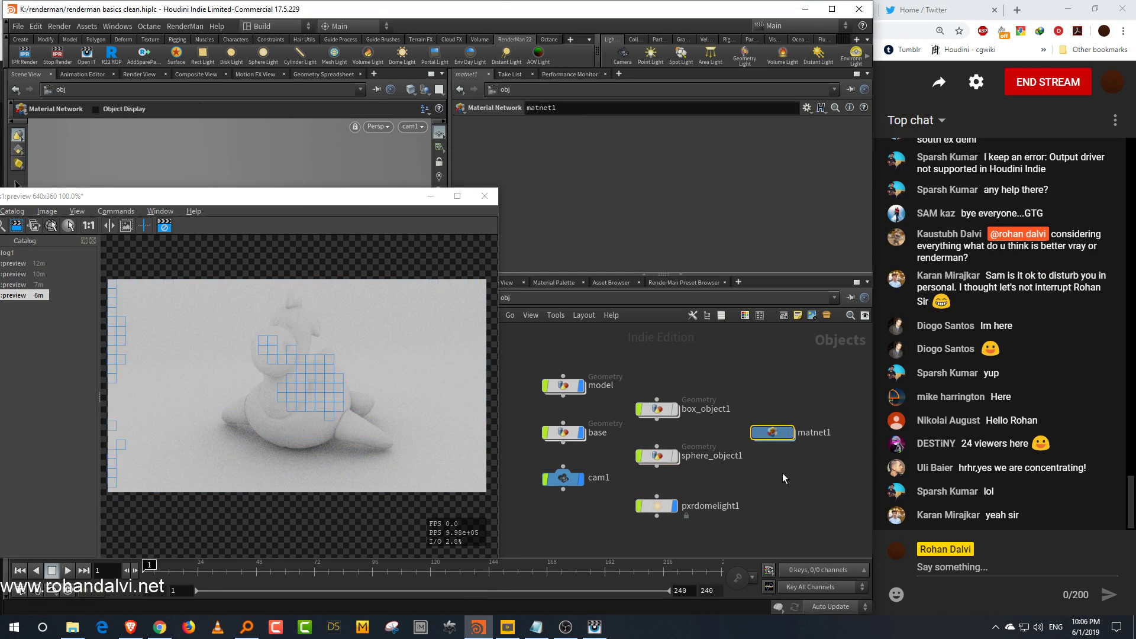
pyautogui.moveTo(738, 476); pyautogui.dragTo(741, 472, button='middle')
pyautogui.scroll(2, 741, 473)
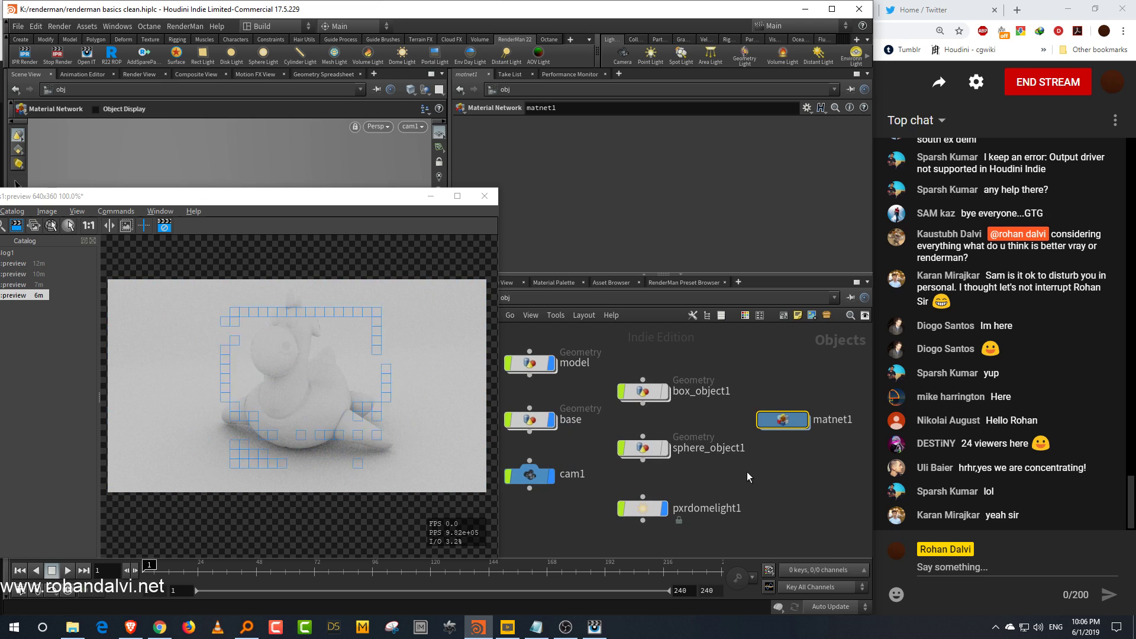
# Step: Select the dome light and open its Light parameters, moving the preview render window out of the way
pyautogui.click(656, 509)
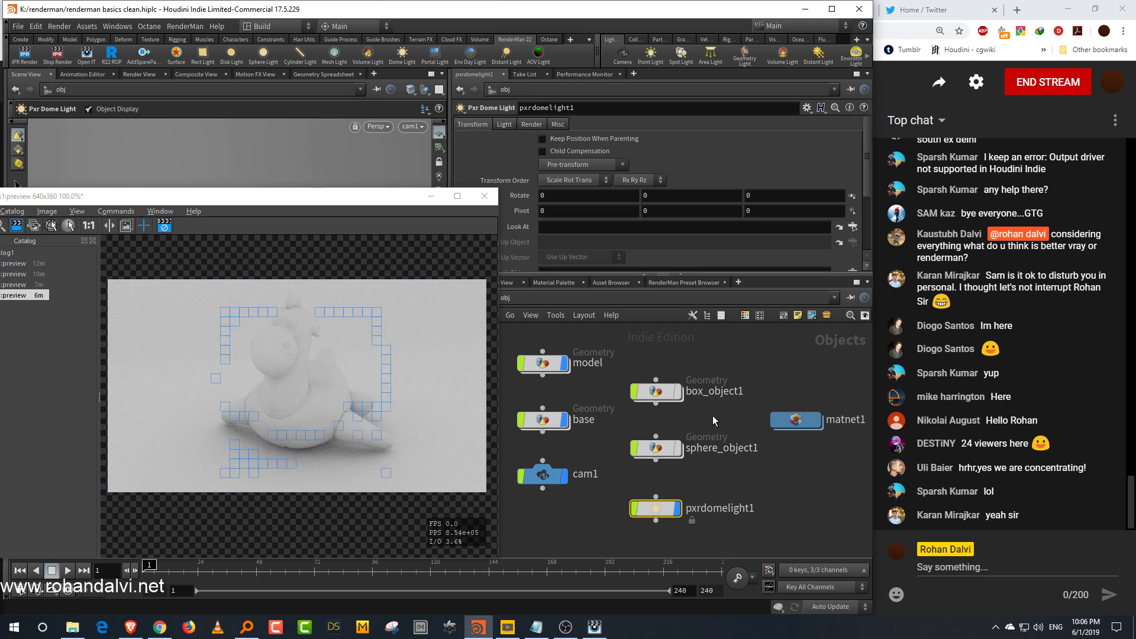
pyautogui.moveTo(205, 196); pyautogui.dragTo(236, 177)
pyautogui.click(196, 207)
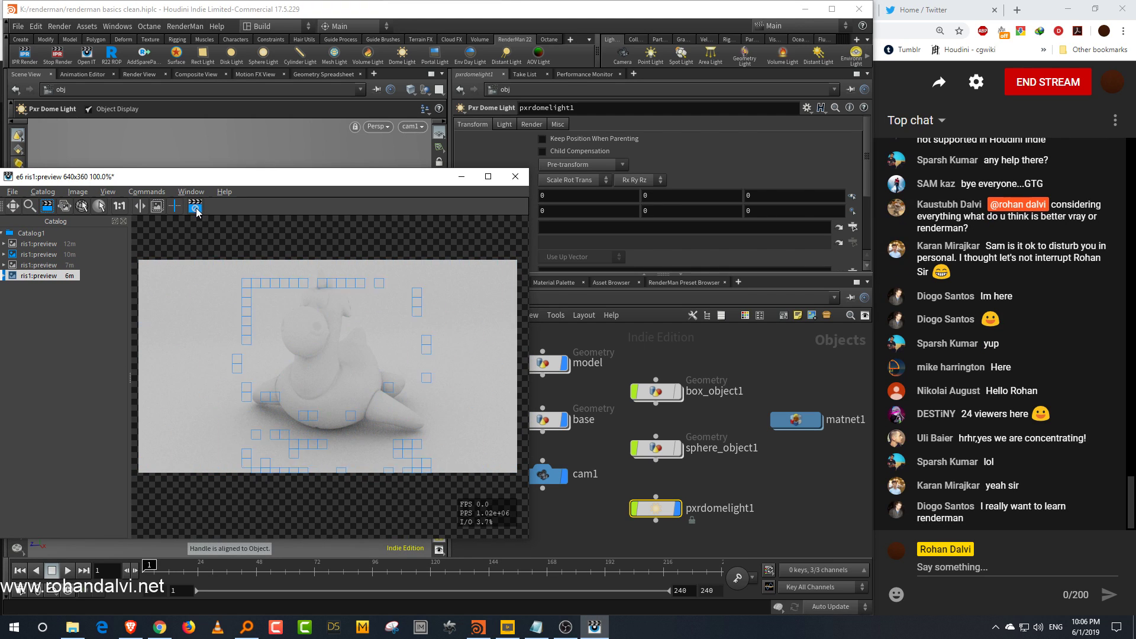
pyautogui.scroll(3, 763, 495)
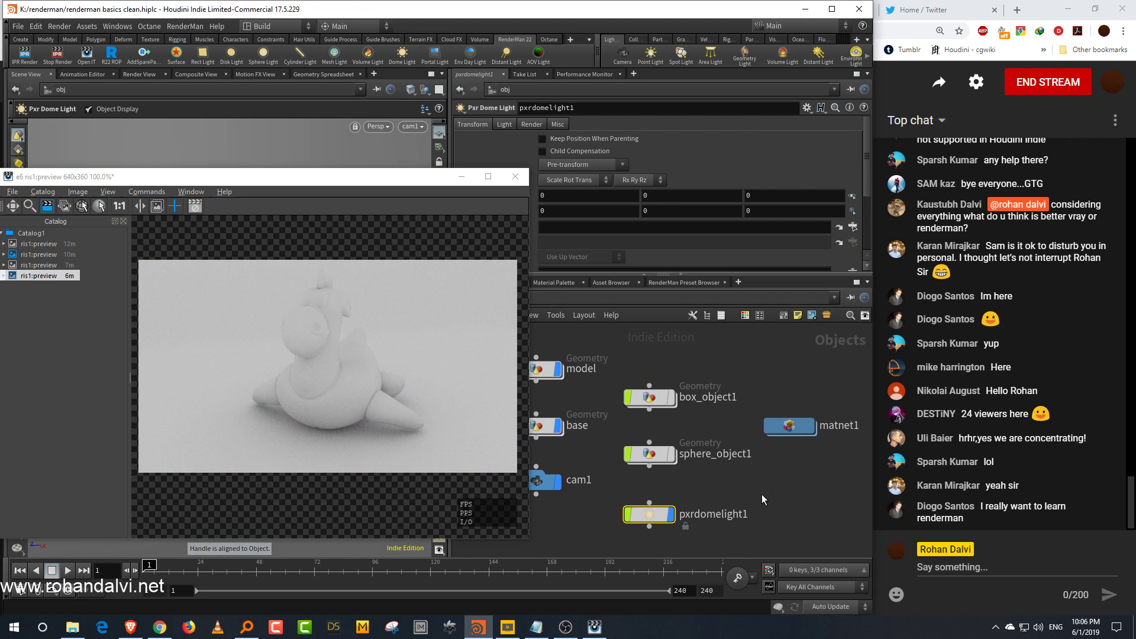
pyautogui.moveTo(457, 189); pyautogui.dragTo(419, 198)
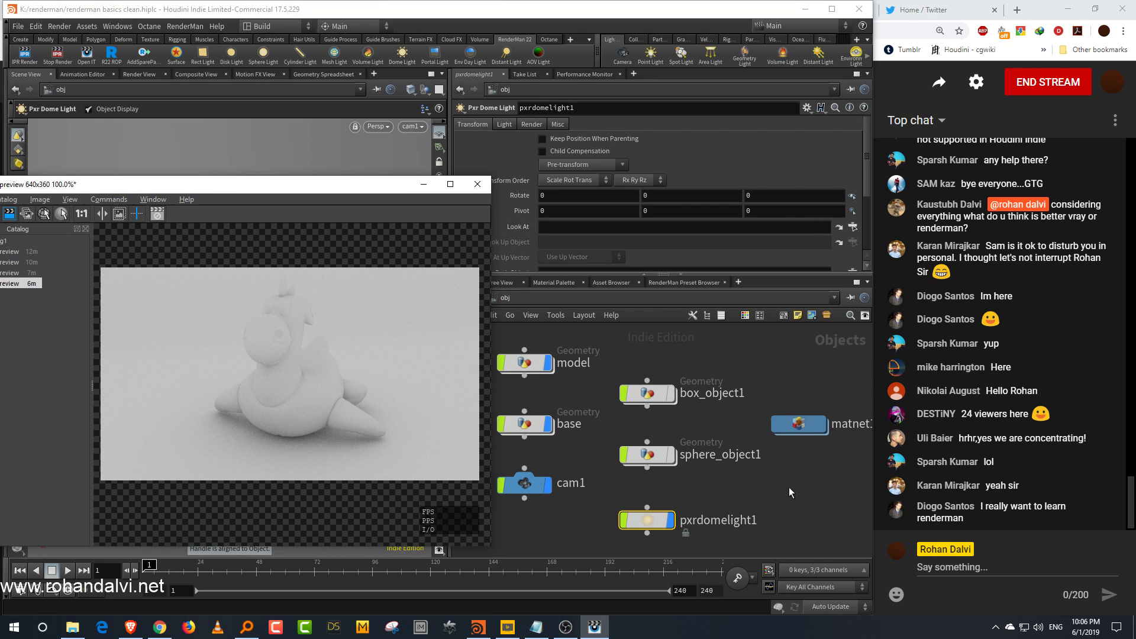
pyautogui.click(504, 124)
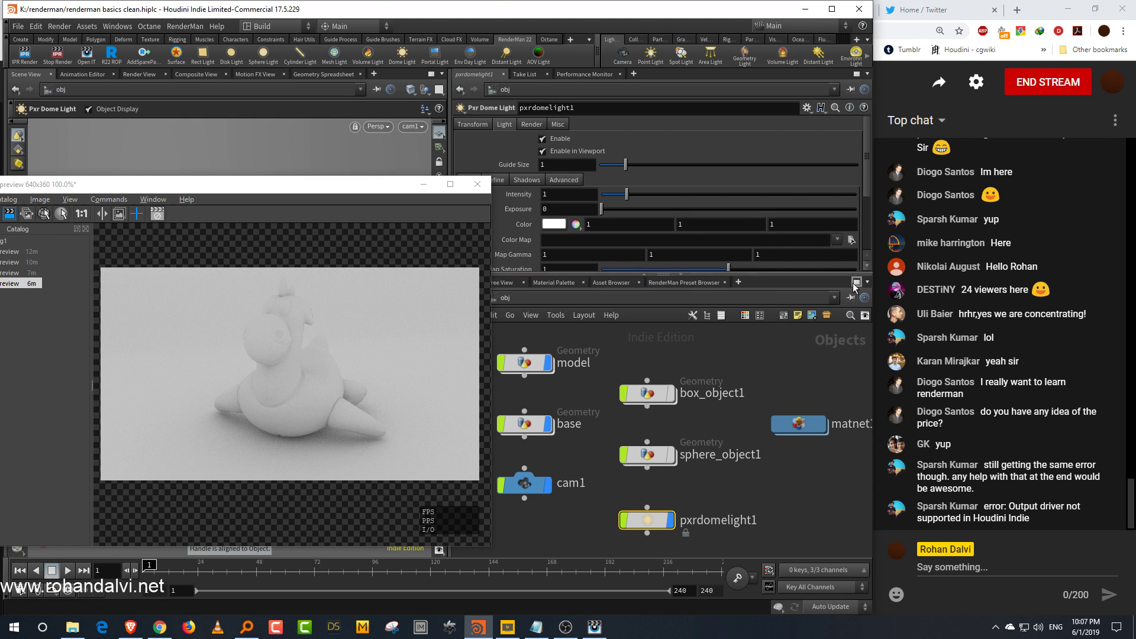
pyautogui.click(431, 186)
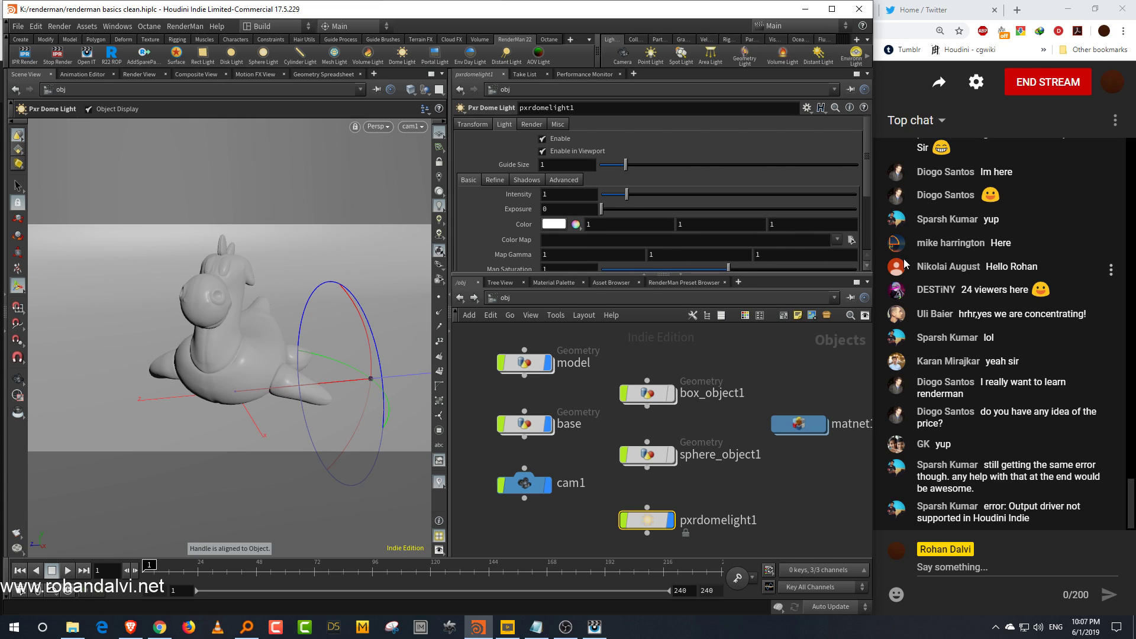
# Step: Set the dome light's Color Map to the studio020.hdr file from the project's HDRI folder
pyautogui.click(852, 240)
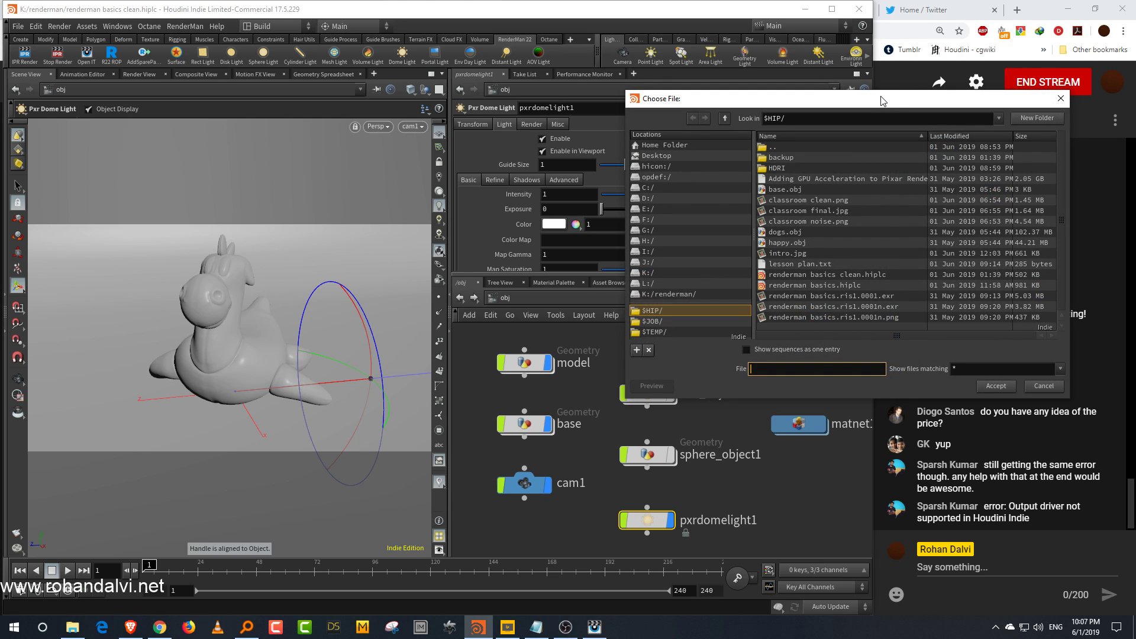
pyautogui.moveTo(880, 101); pyautogui.dragTo(651, 92)
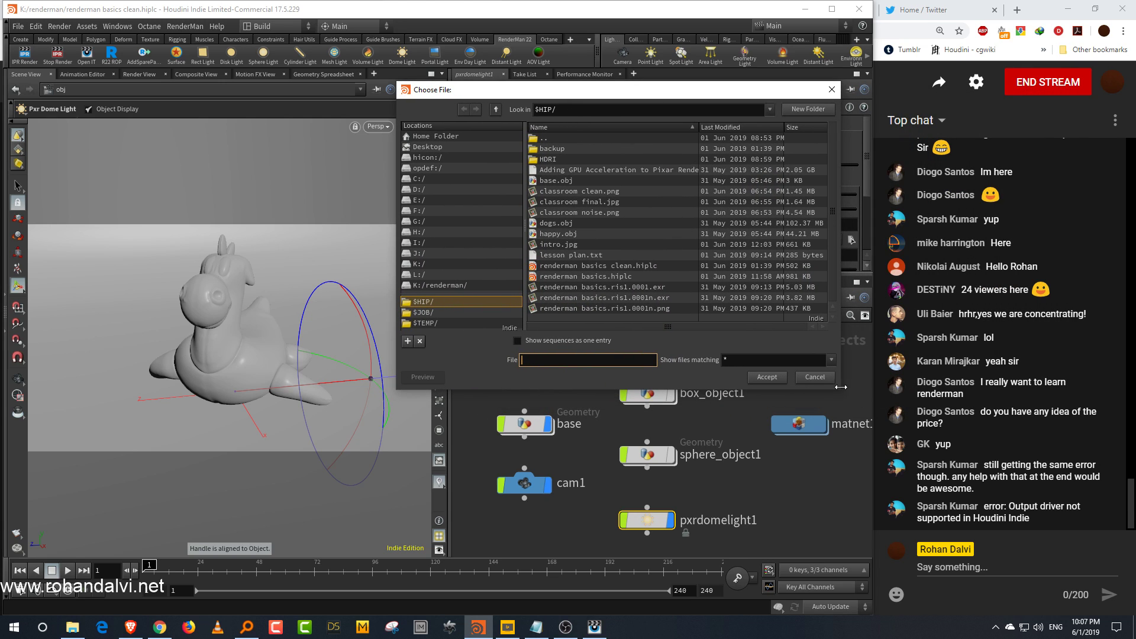
pyautogui.moveTo(841, 388); pyautogui.dragTo(895, 472)
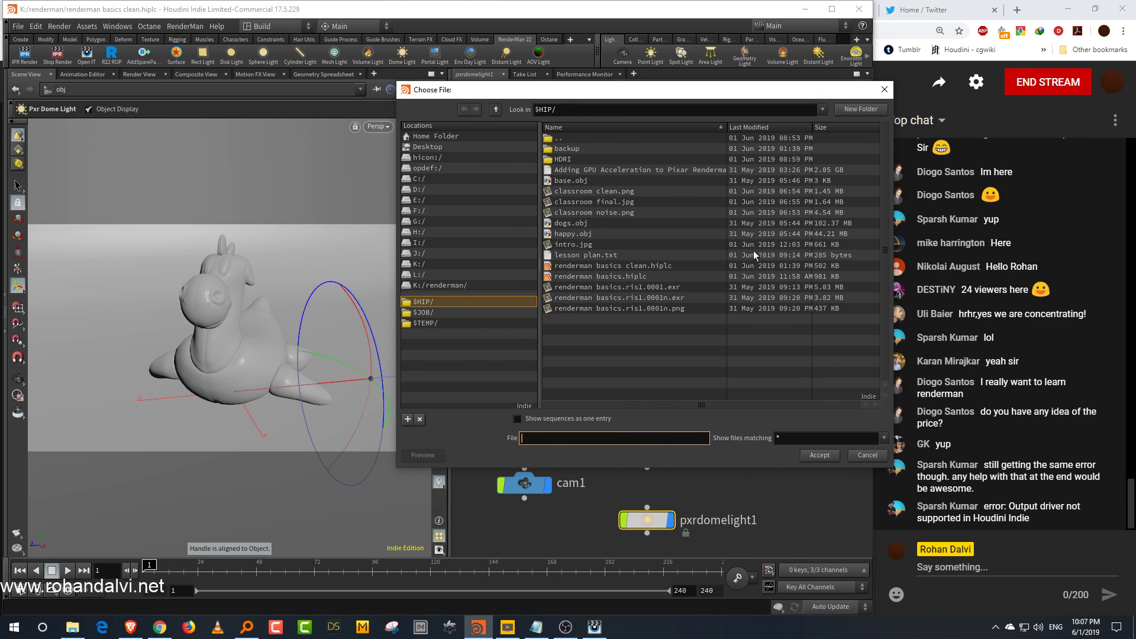
pyautogui.click(587, 161)
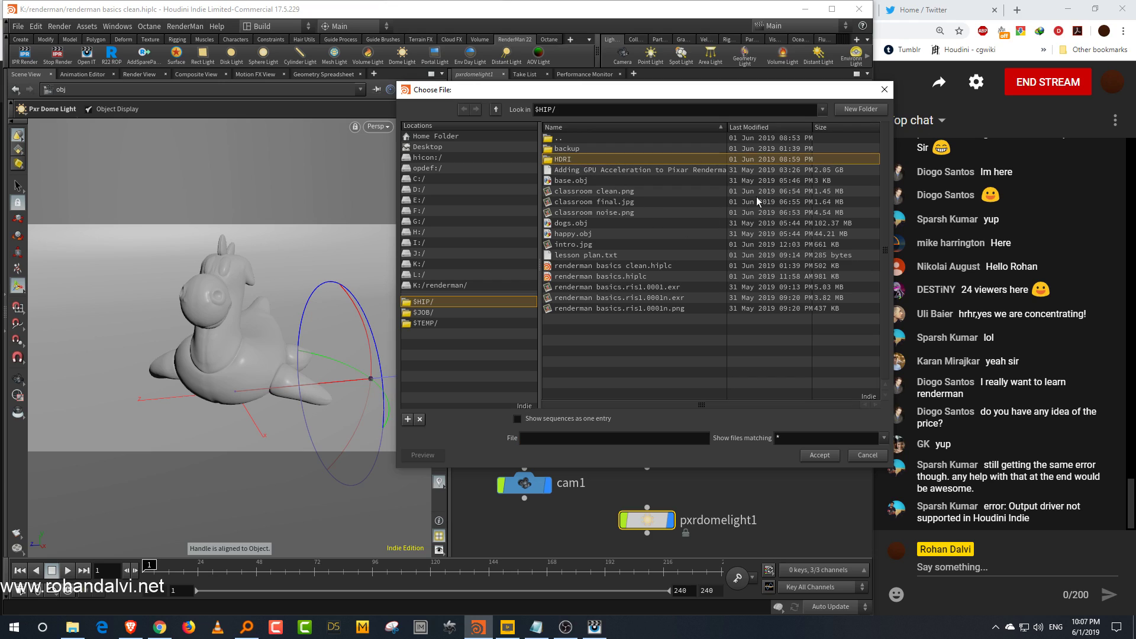
pyautogui.doubleClick(595, 160)
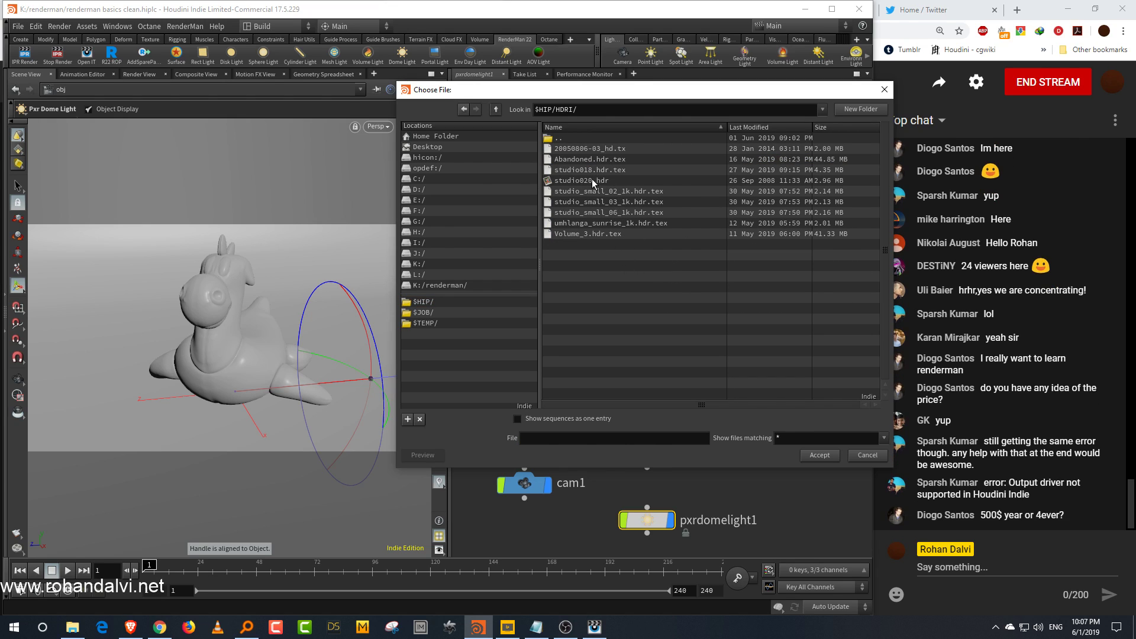
pyautogui.click(604, 181)
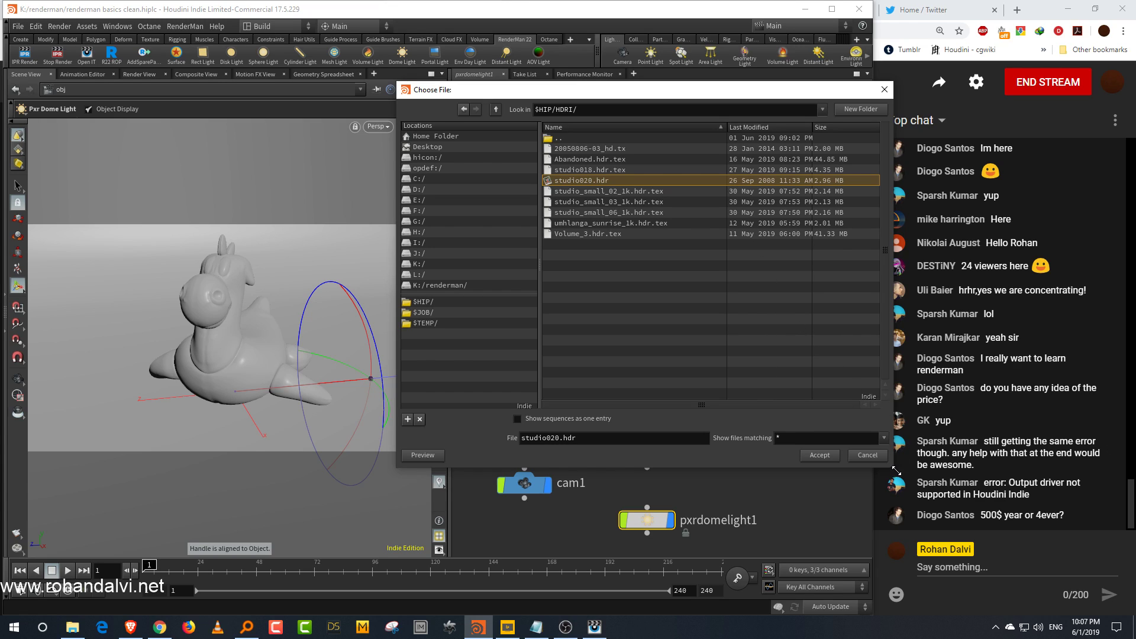
pyautogui.moveTo(895, 468); pyautogui.dragTo(880, 489)
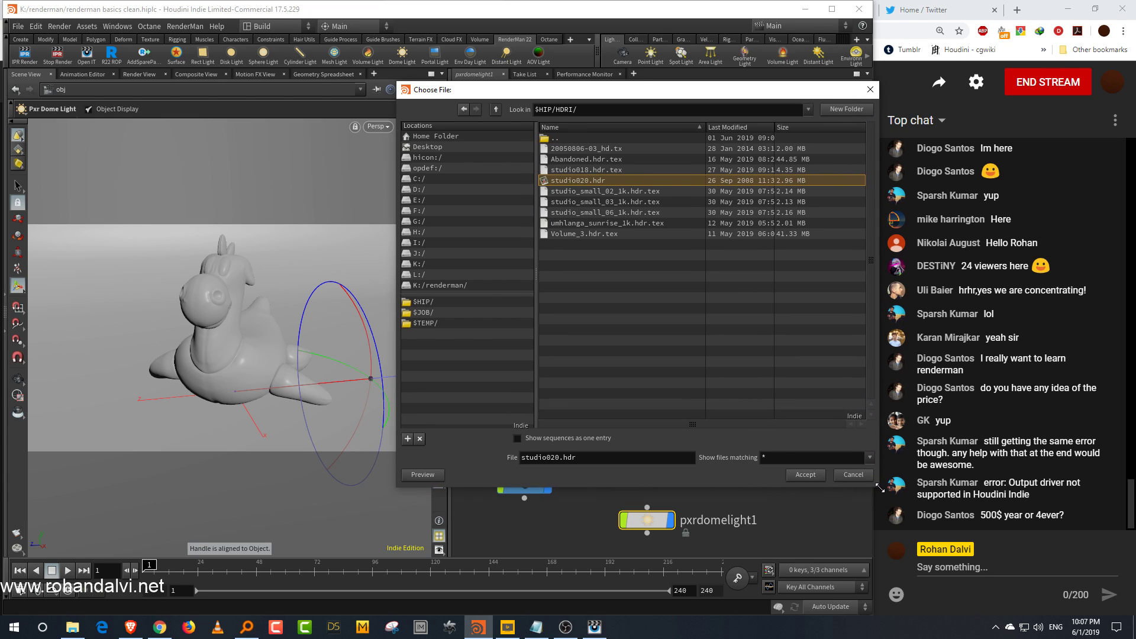
pyautogui.moveTo(751, 90); pyautogui.dragTo(714, 110)
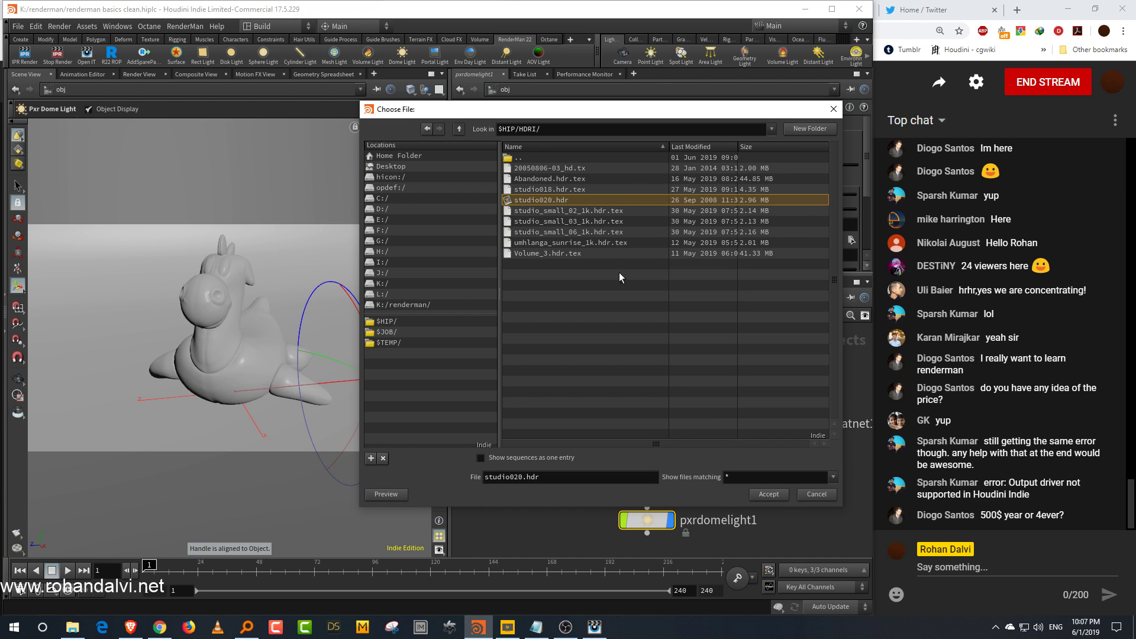
pyautogui.click(782, 497)
pyautogui.moveTo(729, 495); pyautogui.dragTo(736, 481, button='middle')
pyautogui.moveTo(739, 476); pyautogui.dragTo(679, 524)
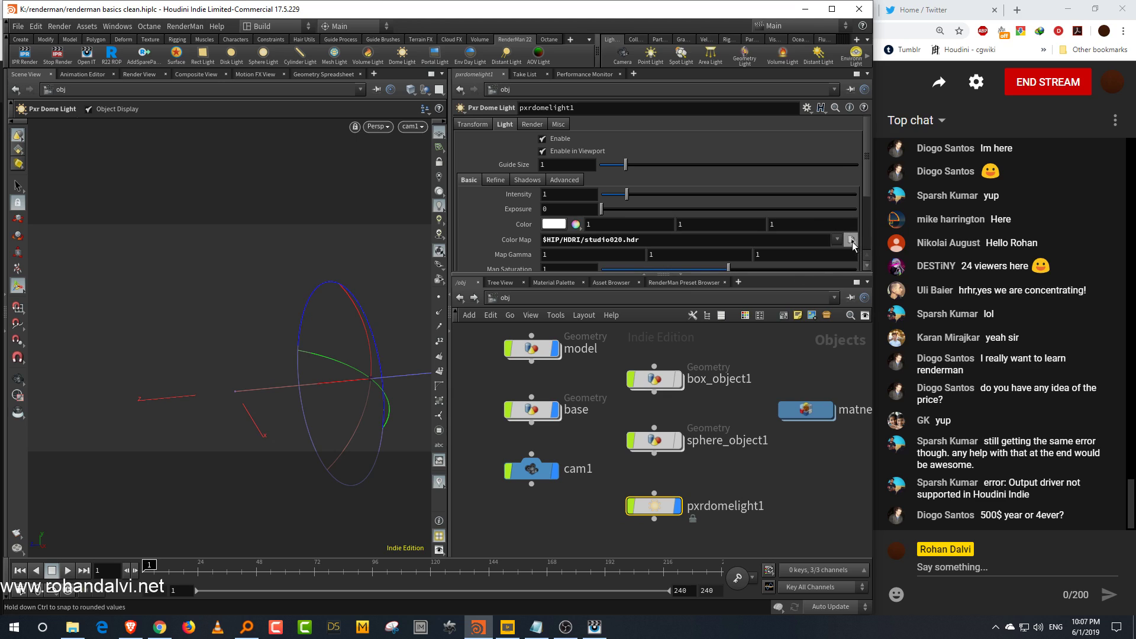
pyautogui.click(851, 240)
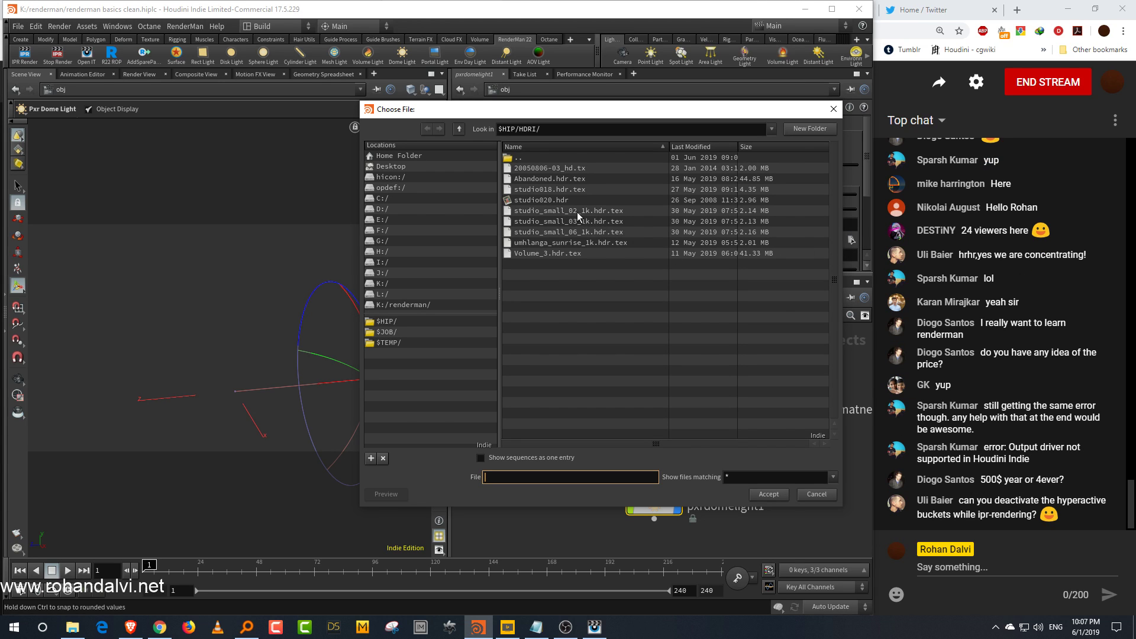
pyautogui.click(789, 497)
pyautogui.click(814, 495)
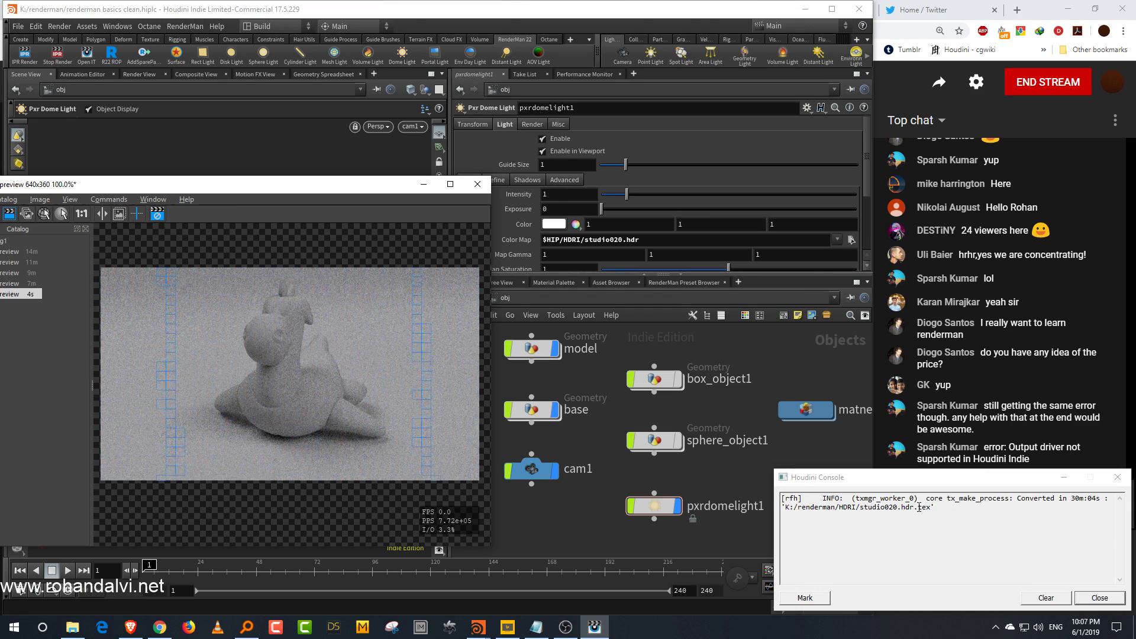
pyautogui.click(1064, 478)
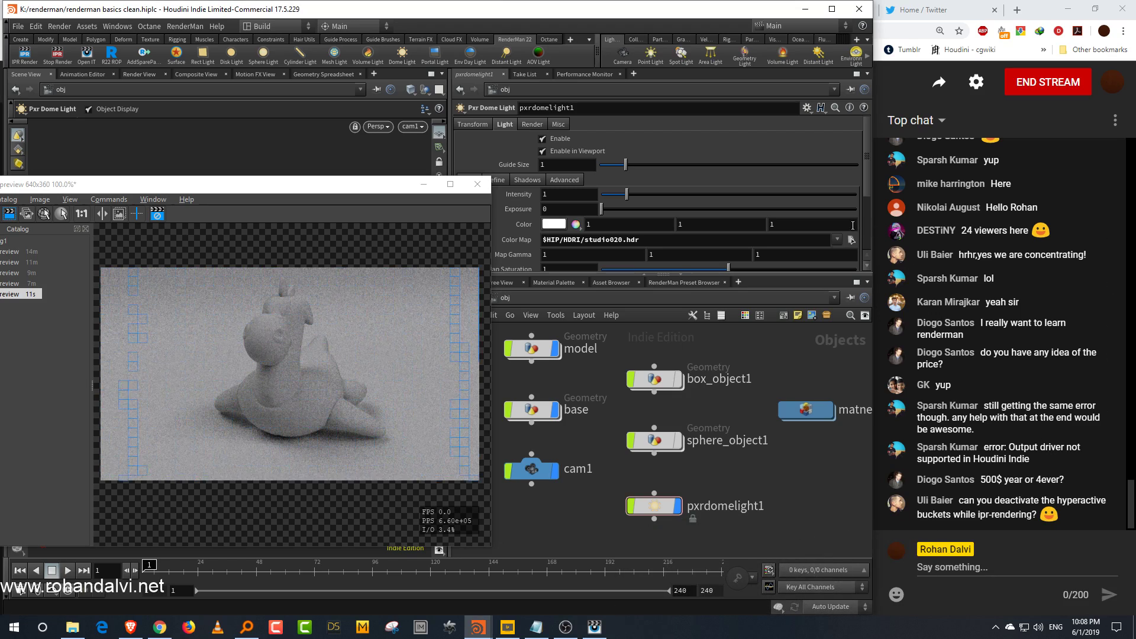
# Step: Replace the dome light's Color Map with the converted studio020.hdr.tex file from the HDRI folder
pyautogui.click(851, 240)
pyautogui.click(570, 211)
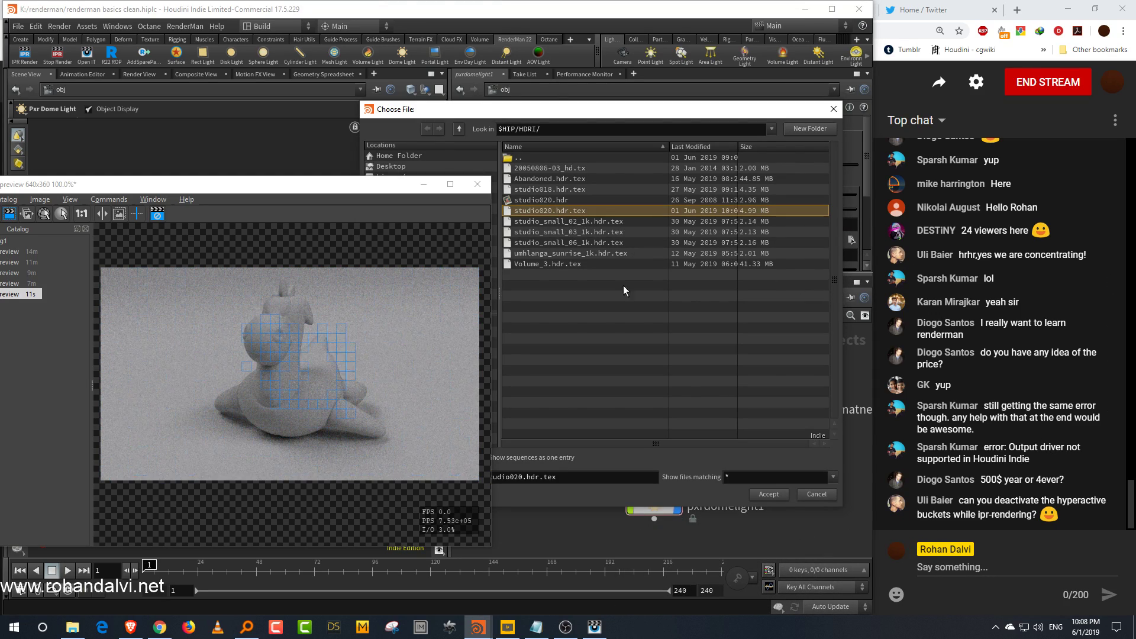
pyautogui.click(768, 495)
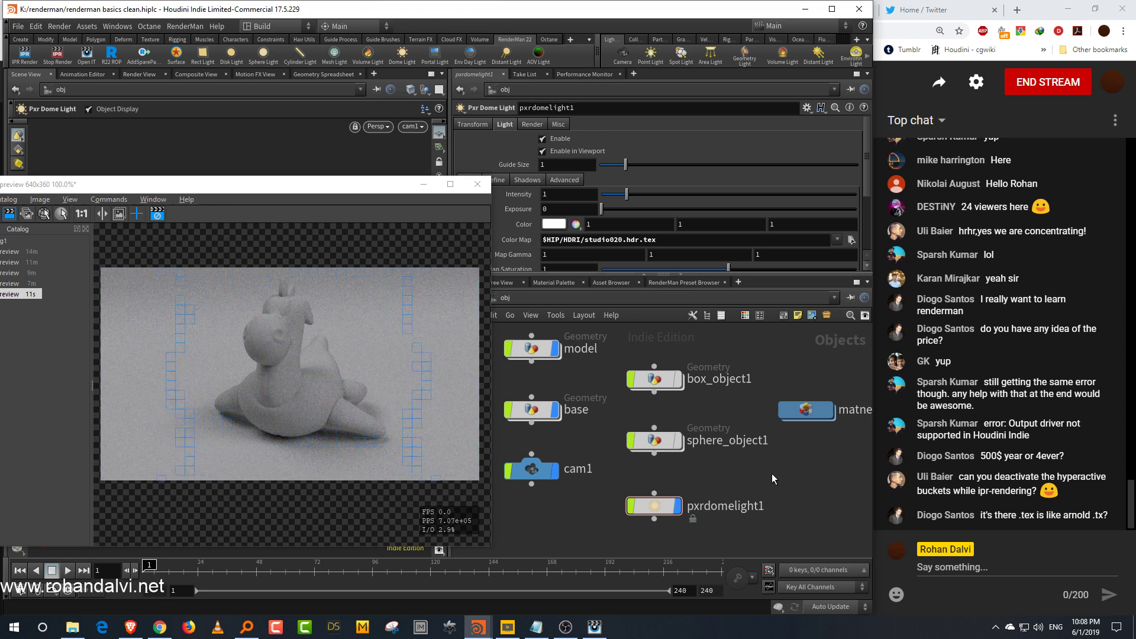
# Step: Open a new floating Render View panel, render the scene through cam1 in it, and enlarge the panel
pyautogui.moveTo(265, 185); pyautogui.dragTo(648, 497)
pyautogui.click(117, 26)
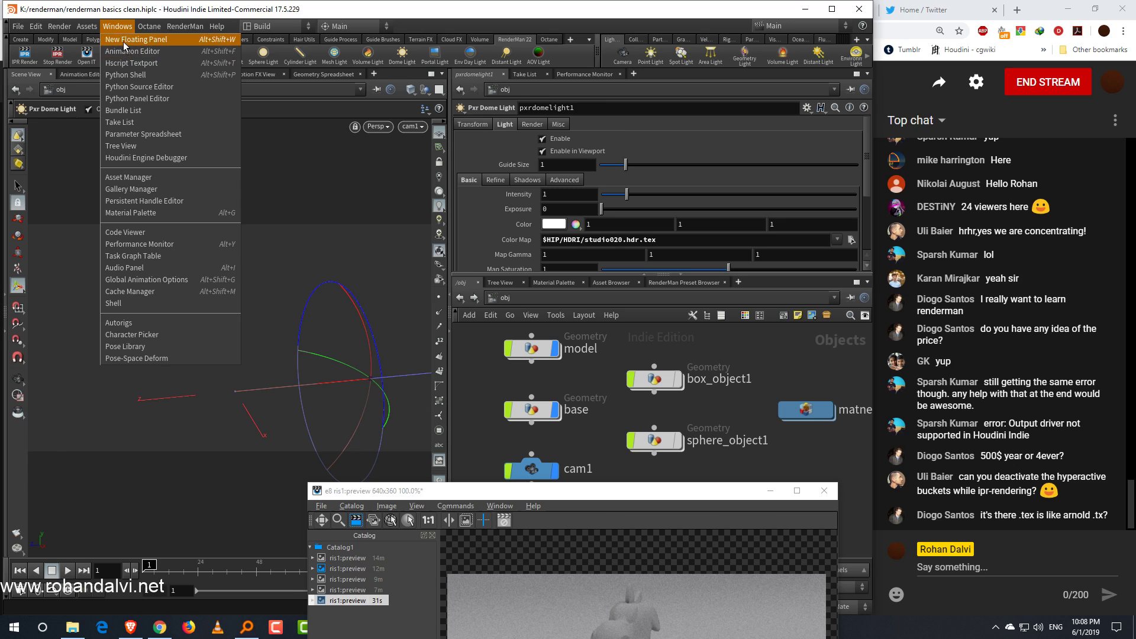
pyautogui.click(125, 39)
pyautogui.click(14, 24)
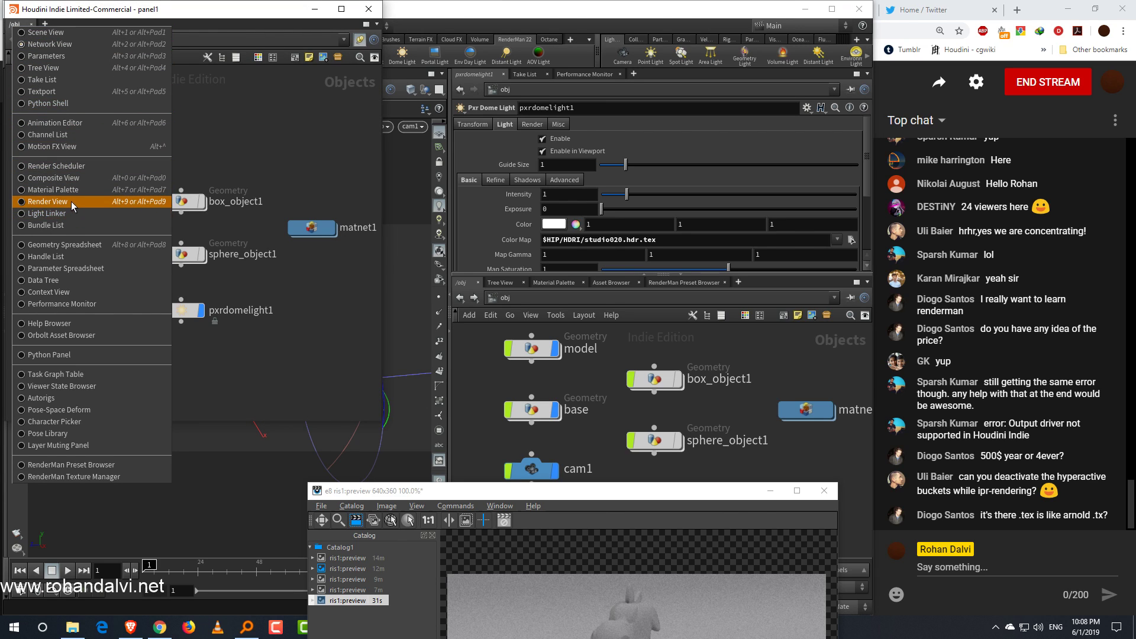
pyautogui.click(71, 202)
pyautogui.click(246, 40)
pyautogui.click(237, 77)
pyautogui.click(57, 40)
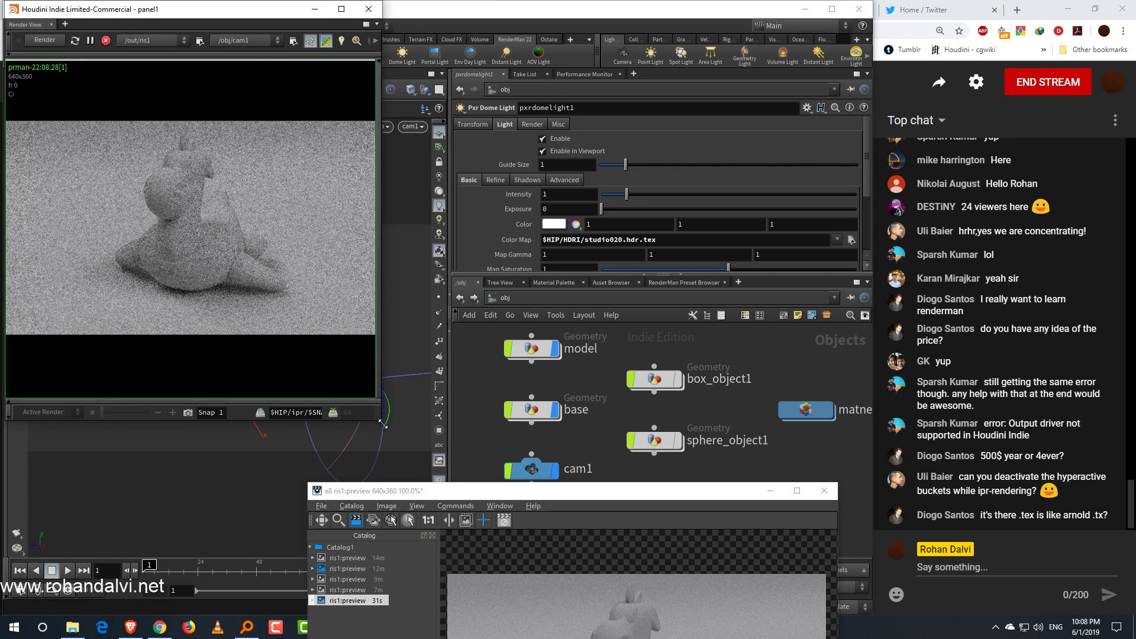
pyautogui.moveTo(383, 424); pyautogui.dragTo(477, 451)
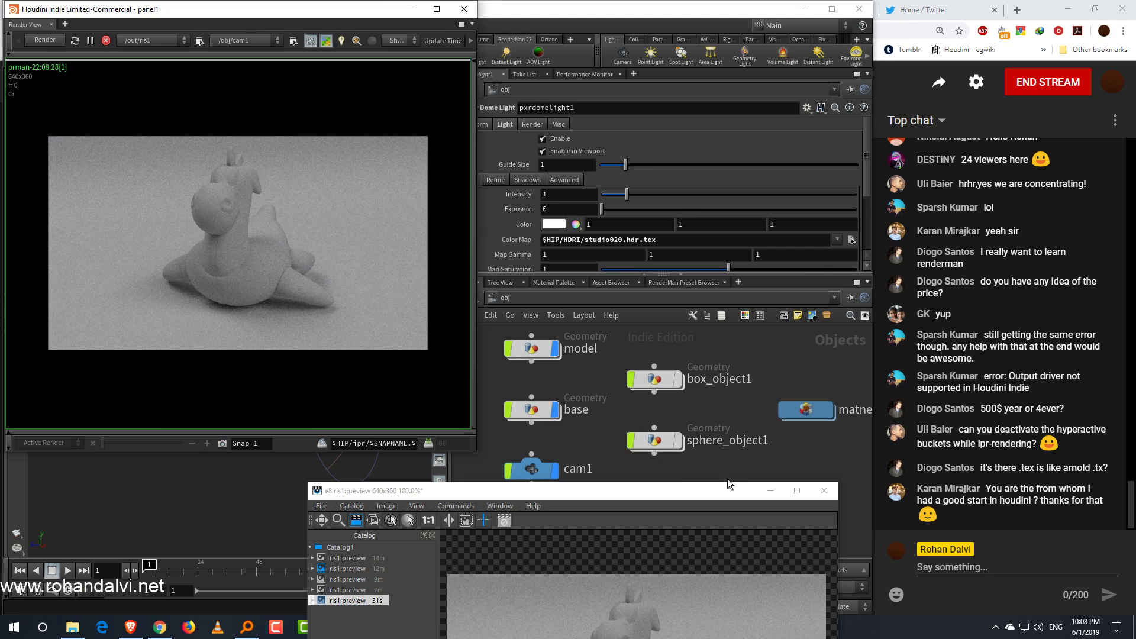
# Step: Compare the preview render window, then stop the floating render and close that panel
pyautogui.moveTo(705, 494); pyautogui.dragTo(540, 257)
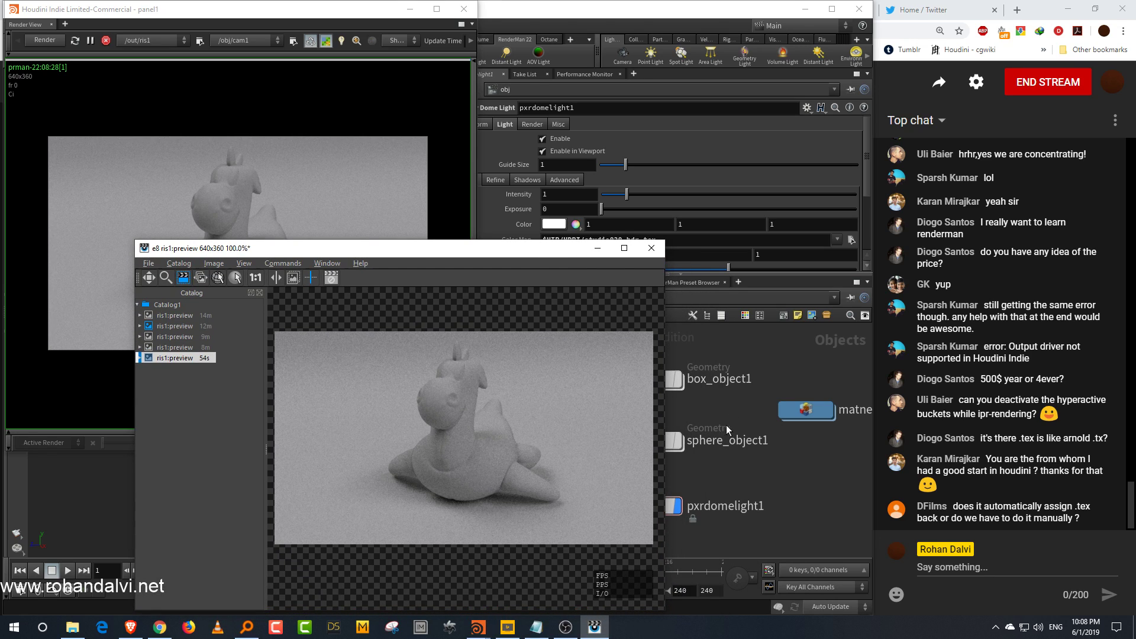
pyautogui.moveTo(512, 257); pyautogui.dragTo(477, 276)
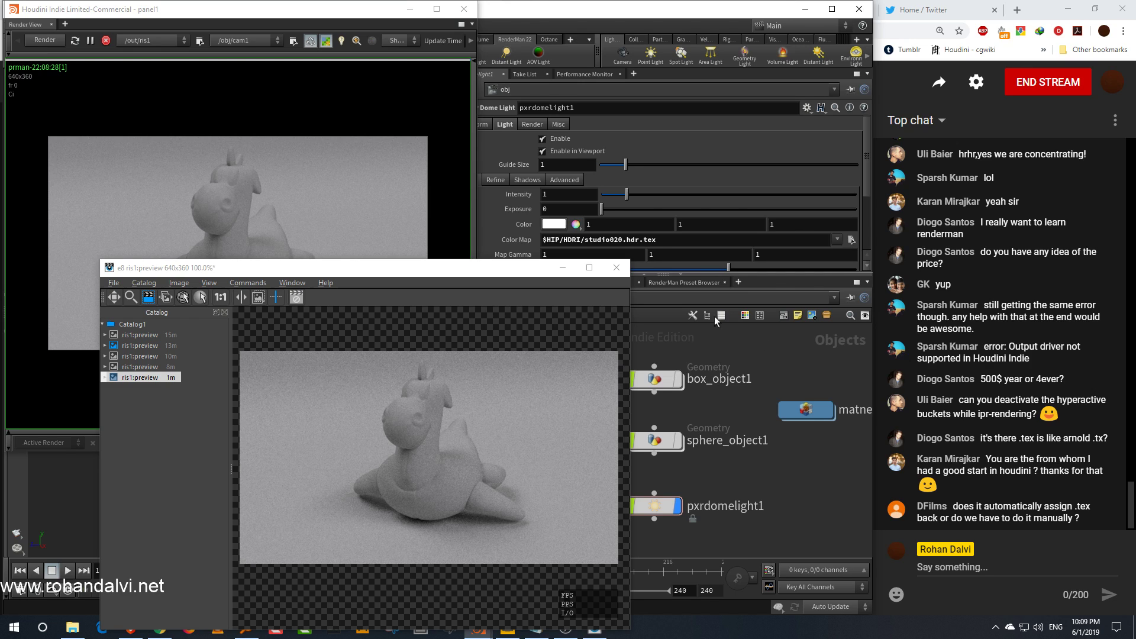
pyautogui.click(106, 40)
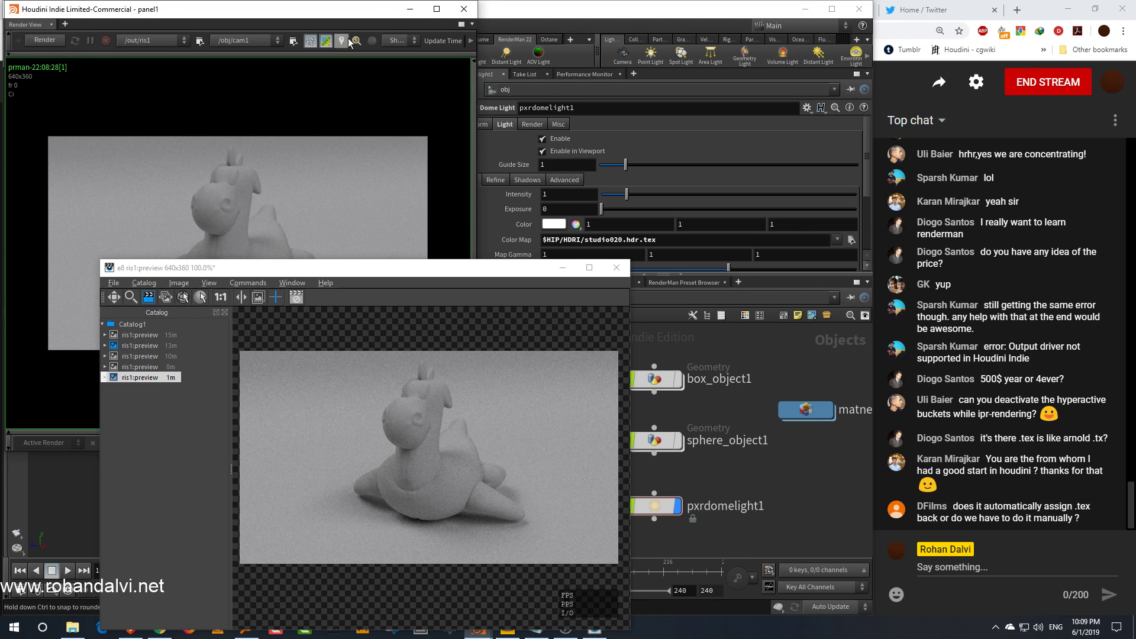
pyautogui.click(463, 10)
pyautogui.moveTo(509, 275); pyautogui.dragTo(443, 210)
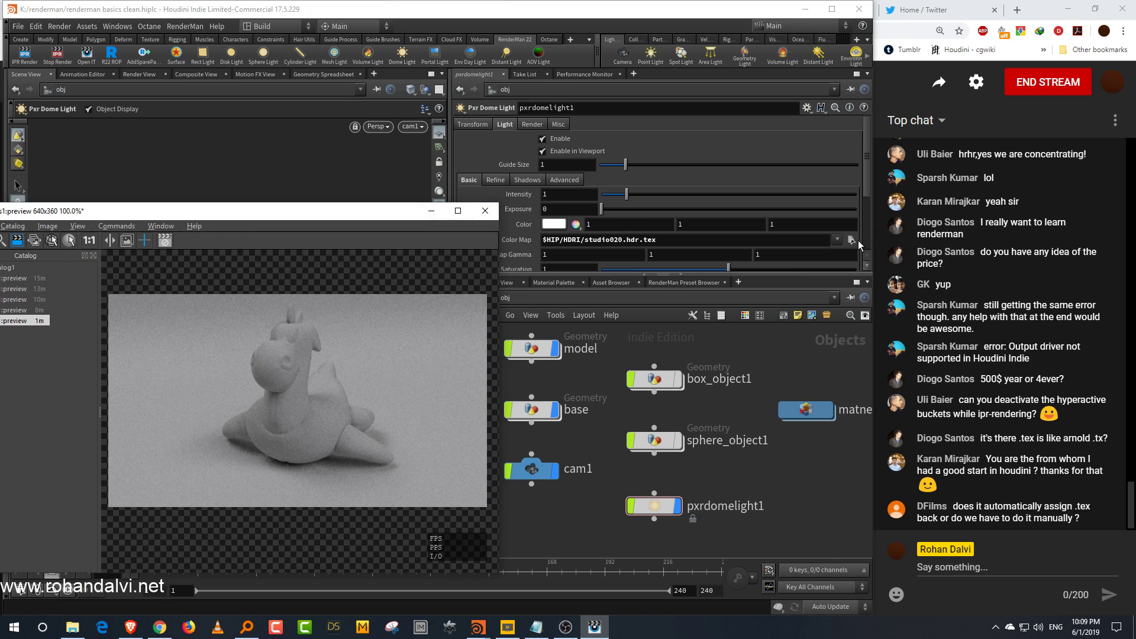
pyautogui.click(852, 239)
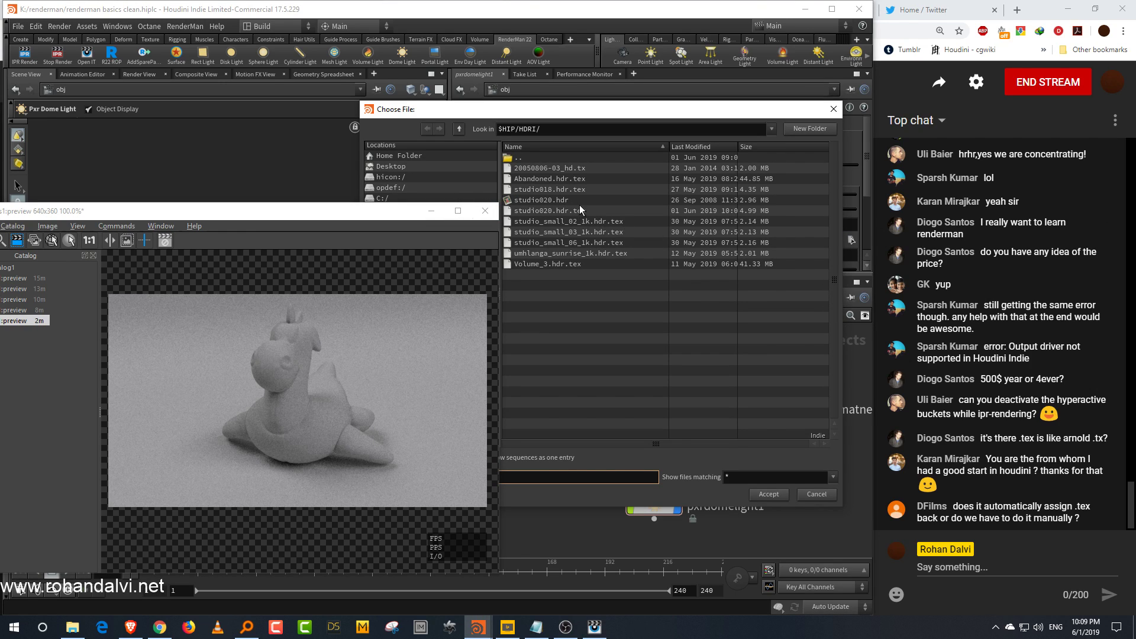
pyautogui.click(558, 200)
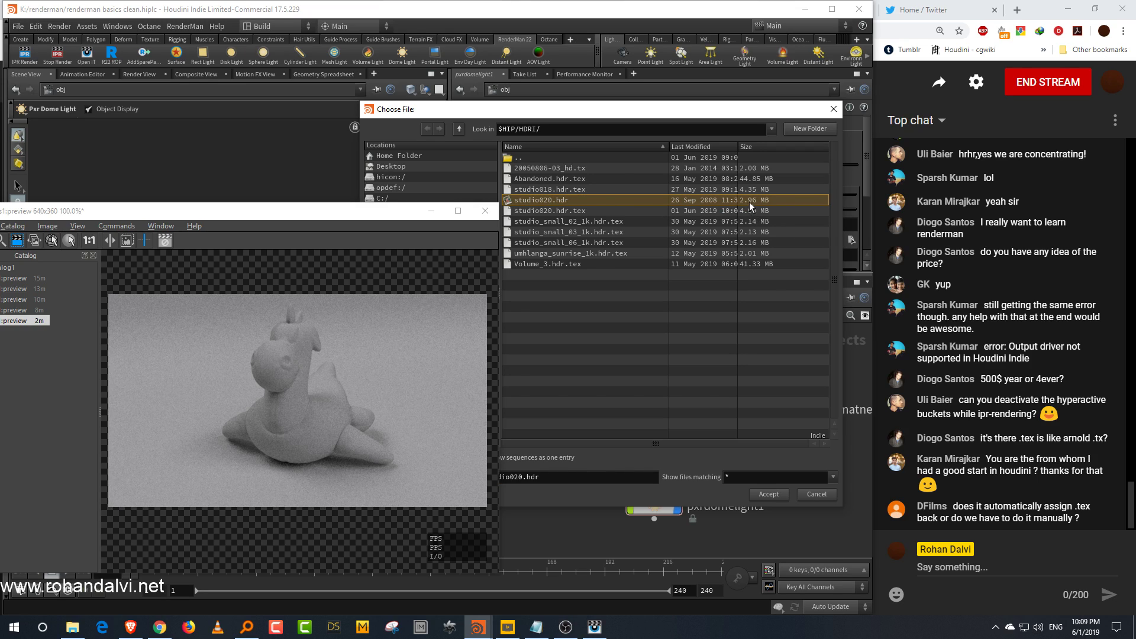
pyautogui.click(577, 211)
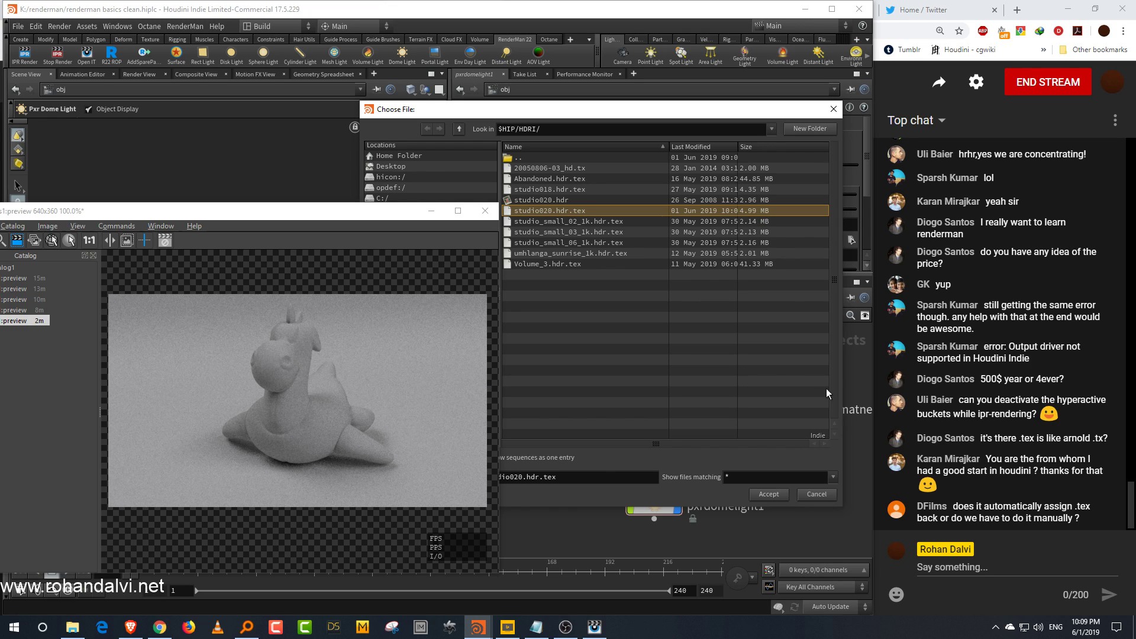
pyautogui.click(831, 496)
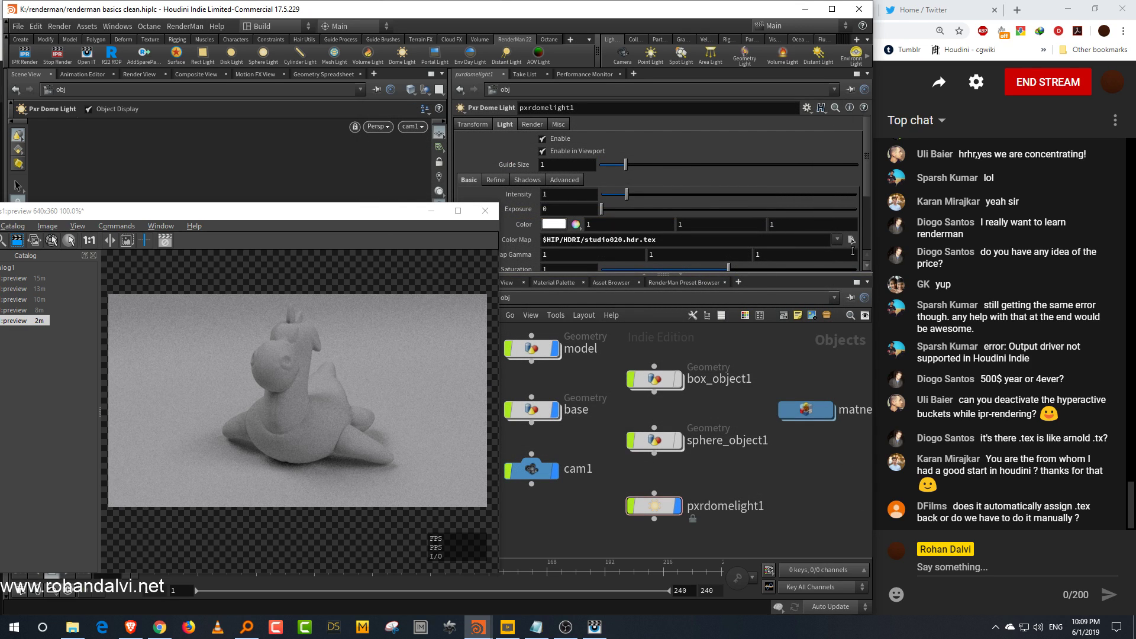
# Step: Set the dome light's Color Map to the Volume_3.hdr.tex file from the HDRI folder
pyautogui.click(851, 240)
pyautogui.moveTo(699, 115); pyautogui.dragTo(769, 110)
pyautogui.click(640, 259)
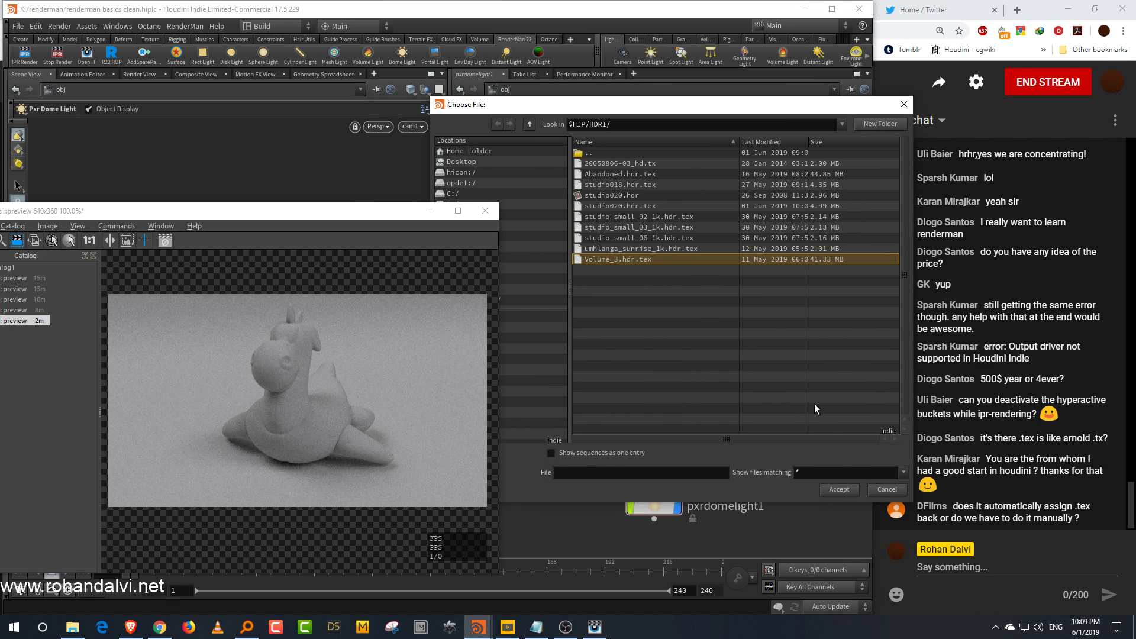
pyautogui.click(840, 490)
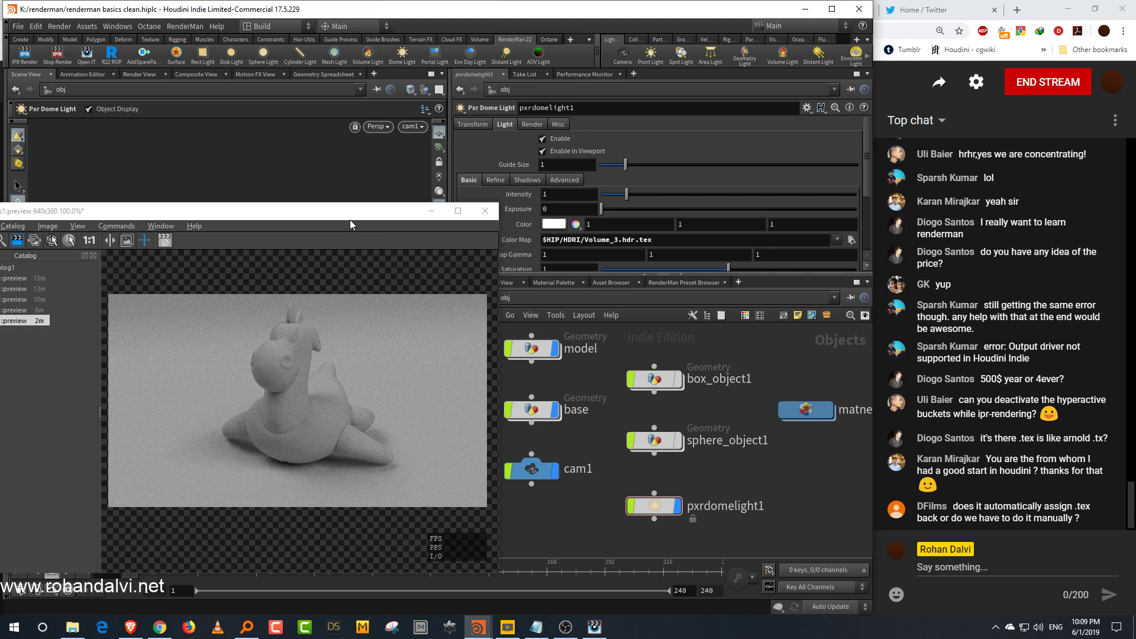
# Step: Start an interactive IPR render of the scene into the preview window
pyautogui.moveTo(351, 219); pyautogui.dragTo(443, 188)
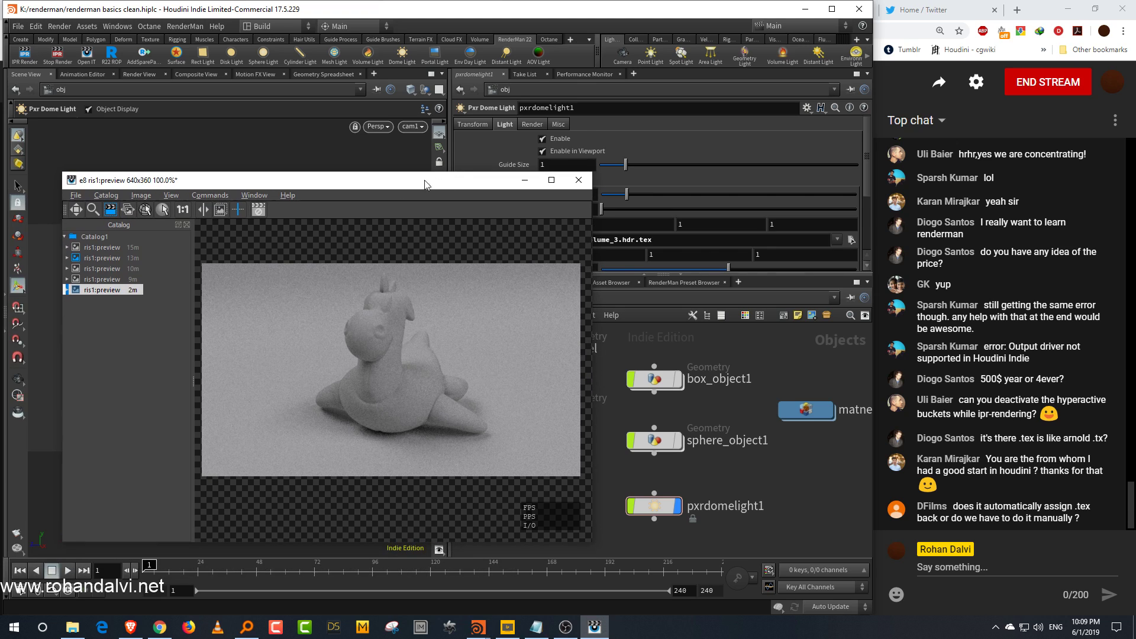
pyautogui.click(25, 55)
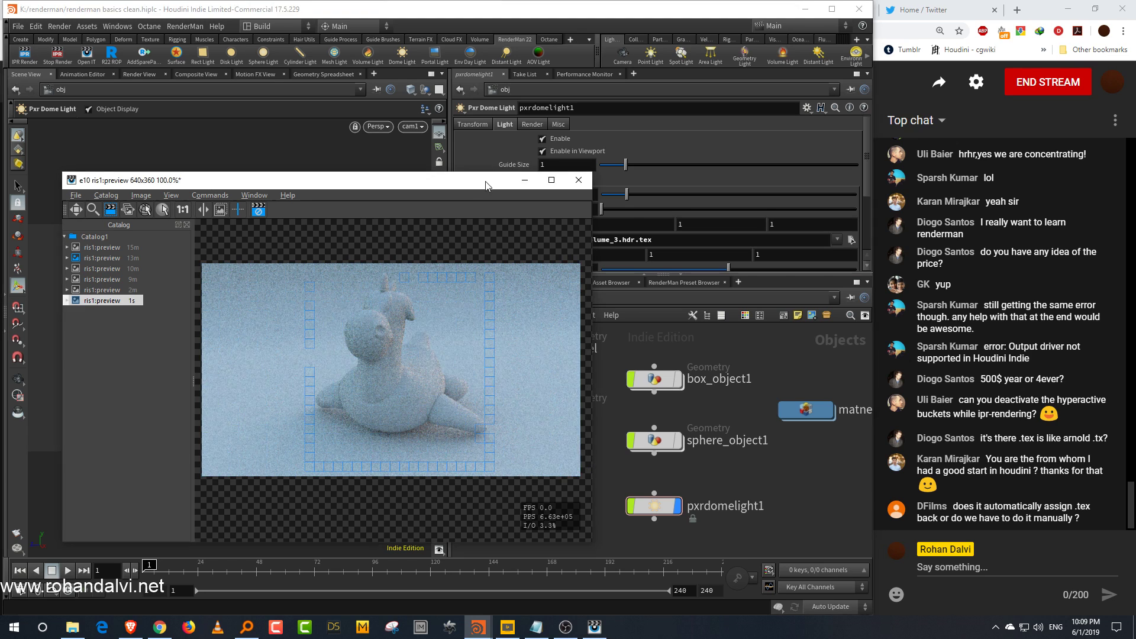
pyautogui.moveTo(486, 186); pyautogui.dragTo(401, 187)
# Step: Rotate the dome light 180 degrees around the Y axis
pyautogui.click(473, 123)
pyautogui.moveTo(669, 199); pyautogui.dragTo(759, 141, button='middle')
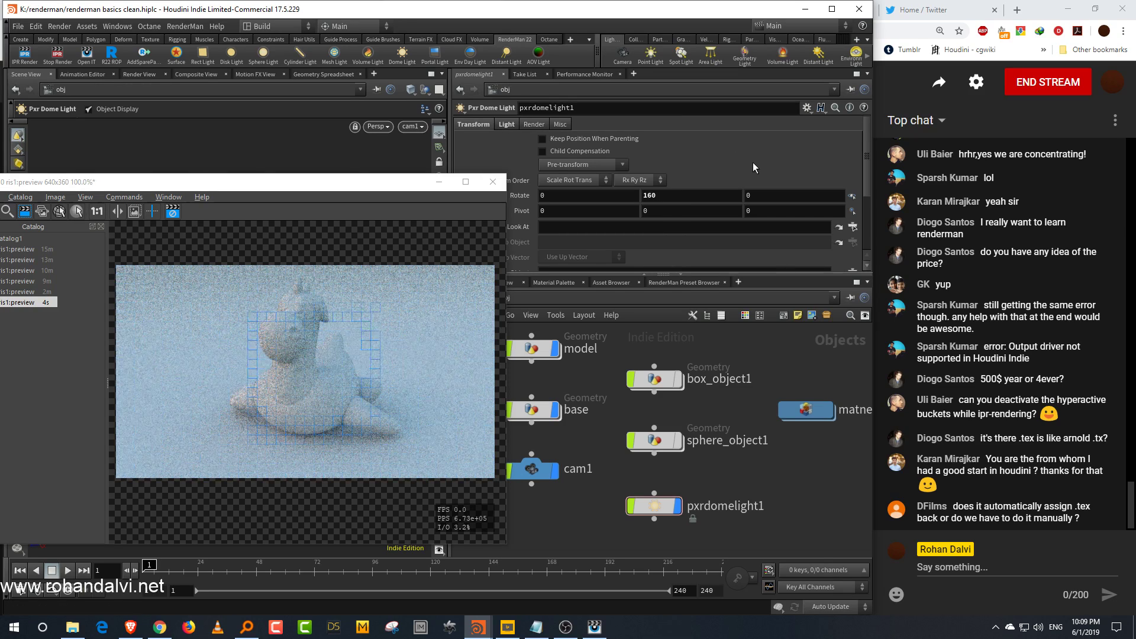
pyautogui.moveTo(686, 196); pyautogui.dragTo(708, 148, button='middle')
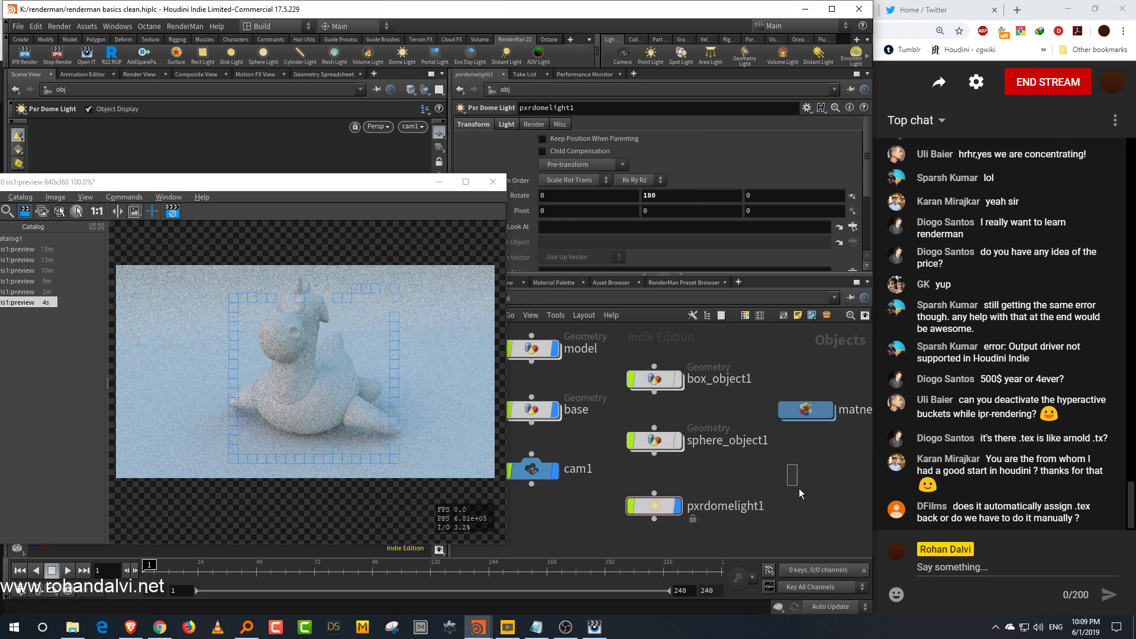
# Step: Open the PxrUnified integrator in the shop network and set its Max Direct Lighting Value to 2.43
pyautogui.moveTo(751, 485)
pyautogui.mouseDown(button='middle')
pyautogui.moveTo(761, 474)
pyautogui.moveTo(743, 495)
pyautogui.mouseUp(button='middle')
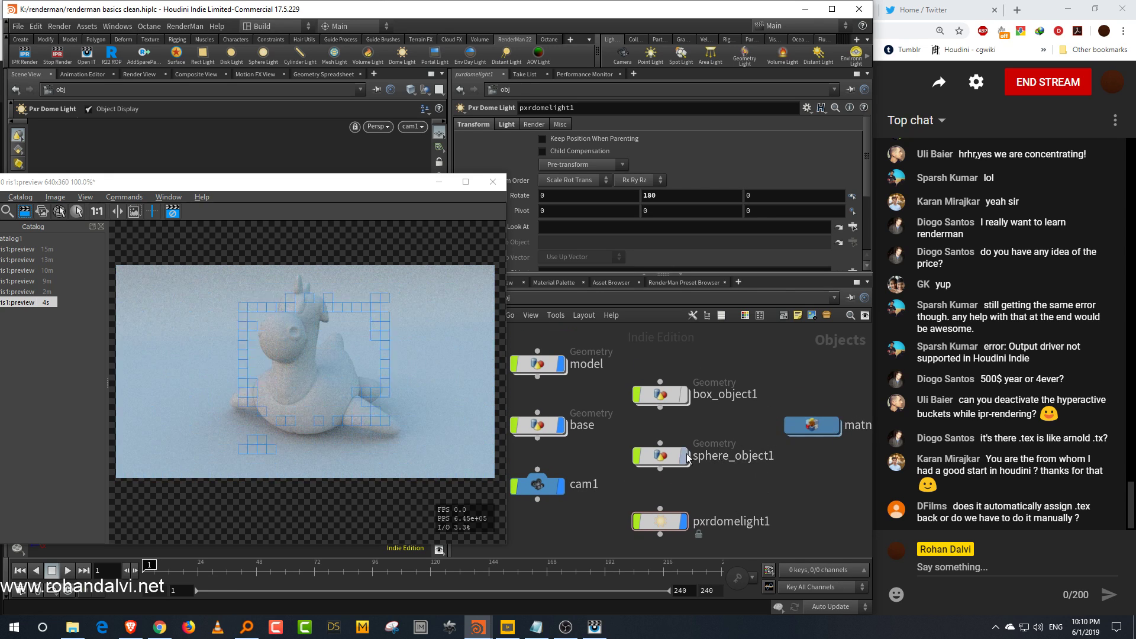
pyautogui.click(644, 297)
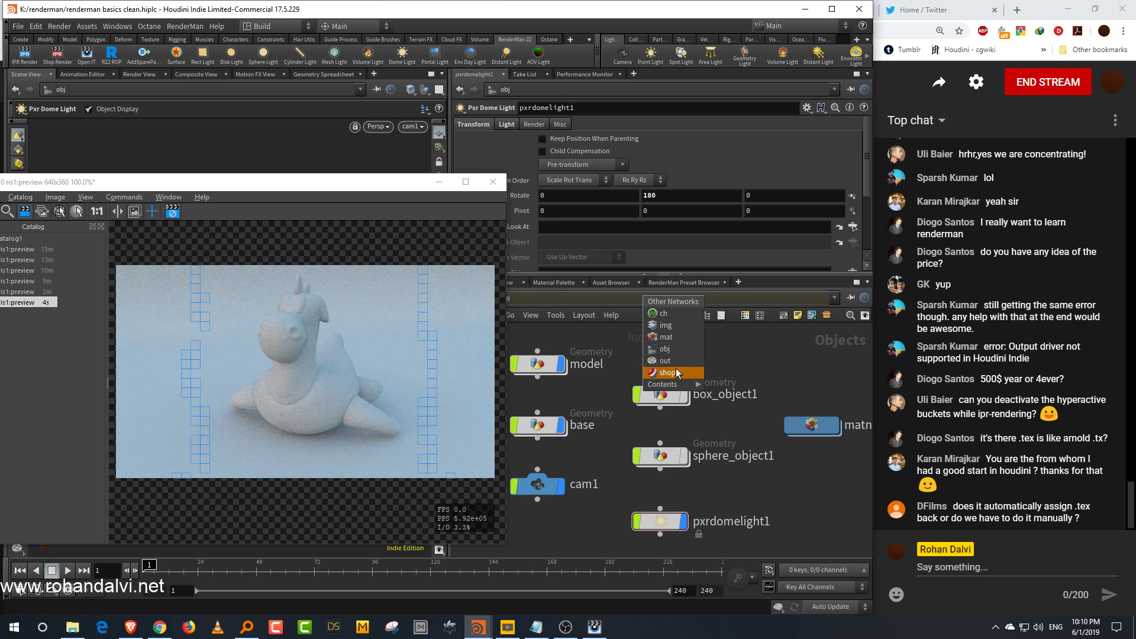
pyautogui.click(678, 373)
pyautogui.doubleClick(660, 441)
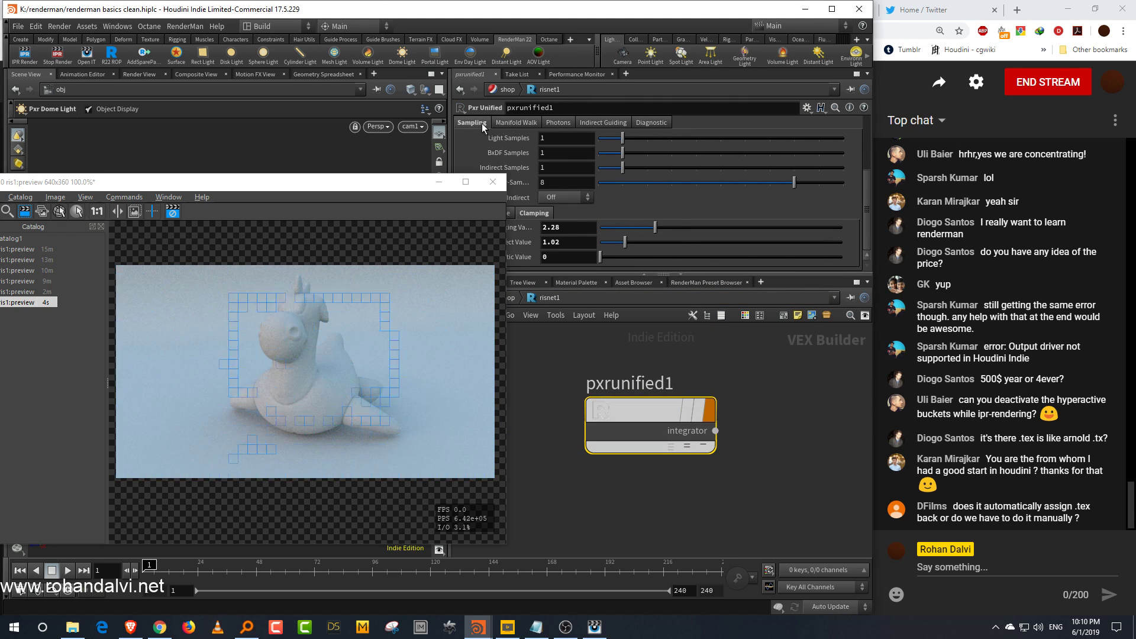
pyautogui.moveTo(866, 181); pyautogui.dragTo(869, 108)
pyautogui.moveTo(613, 154); pyautogui.dragTo(750, 154)
pyautogui.moveTo(868, 175); pyautogui.dragTo(869, 237)
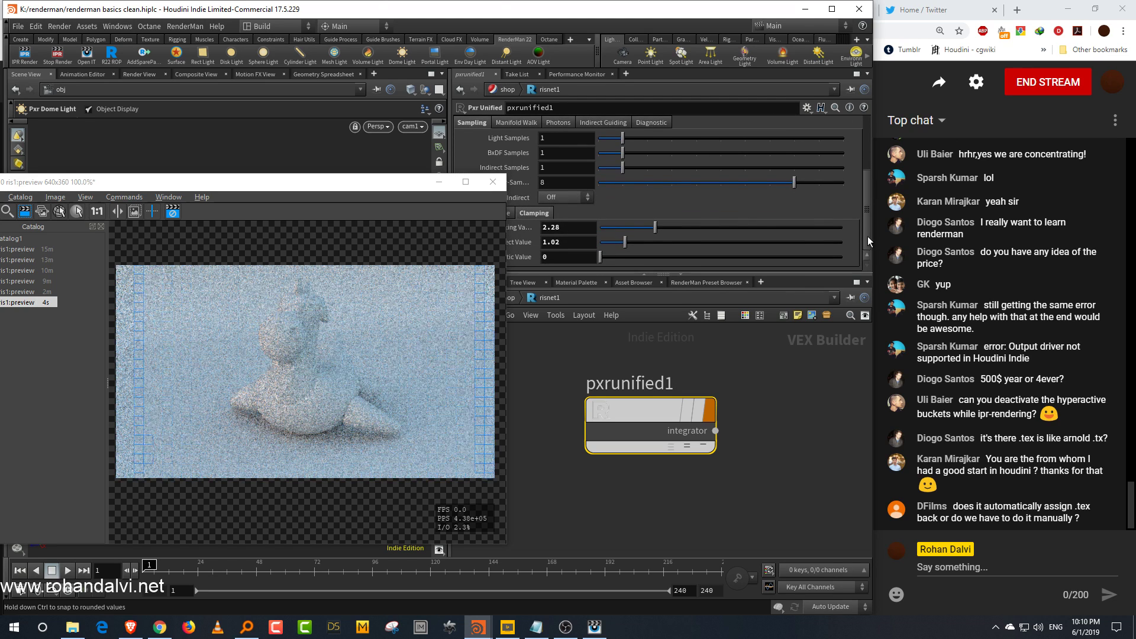
pyautogui.moveTo(654, 234)
pyautogui.mouseDown()
pyautogui.moveTo(620, 233)
pyautogui.moveTo(659, 234)
pyautogui.mouseUp()
pyautogui.click(514, 298)
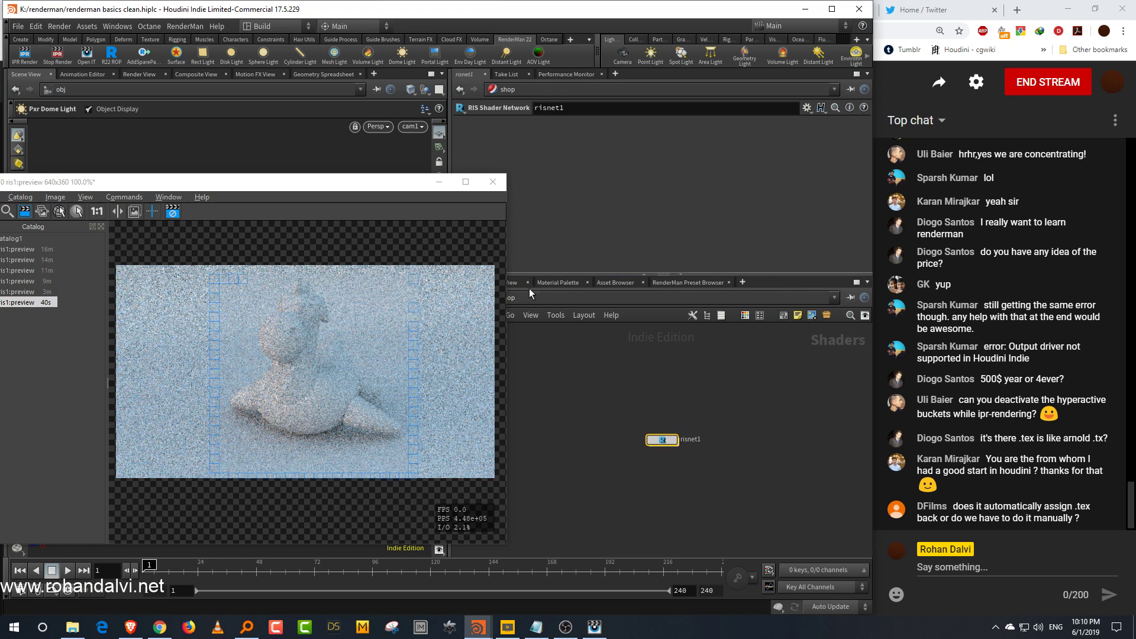
# Step: Return to the dome light's Light parameters and set its Map Gamma to 2.2
pyautogui.moveTo(606, 275); pyautogui.dragTo(606, 258)
pyautogui.moveTo(400, 190); pyautogui.dragTo(320, 202)
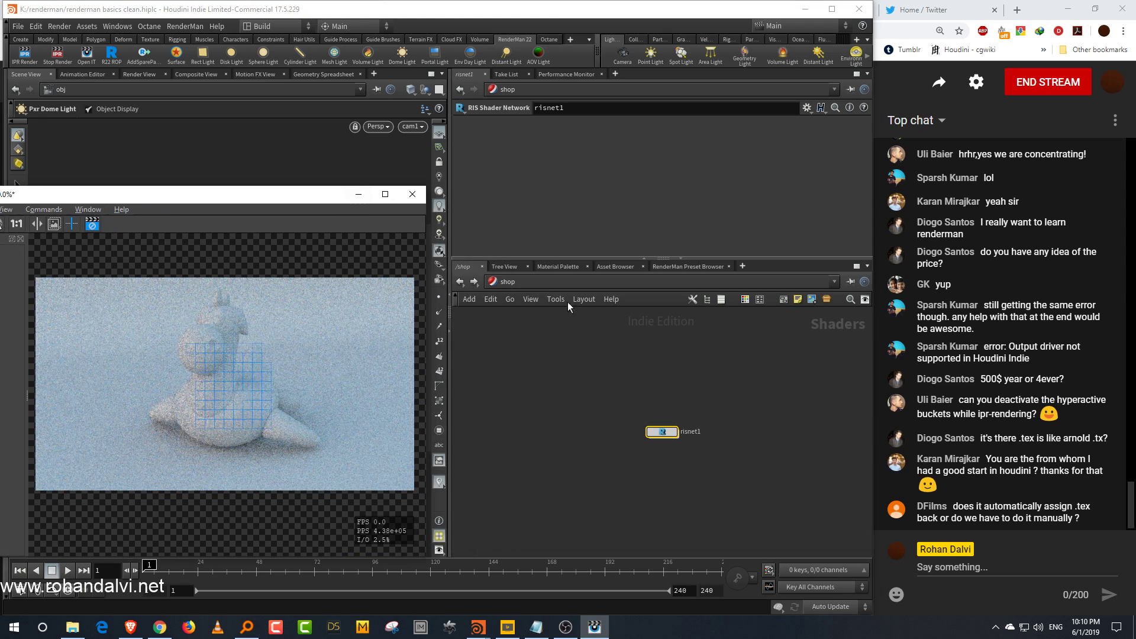
pyautogui.doubleClick(662, 431)
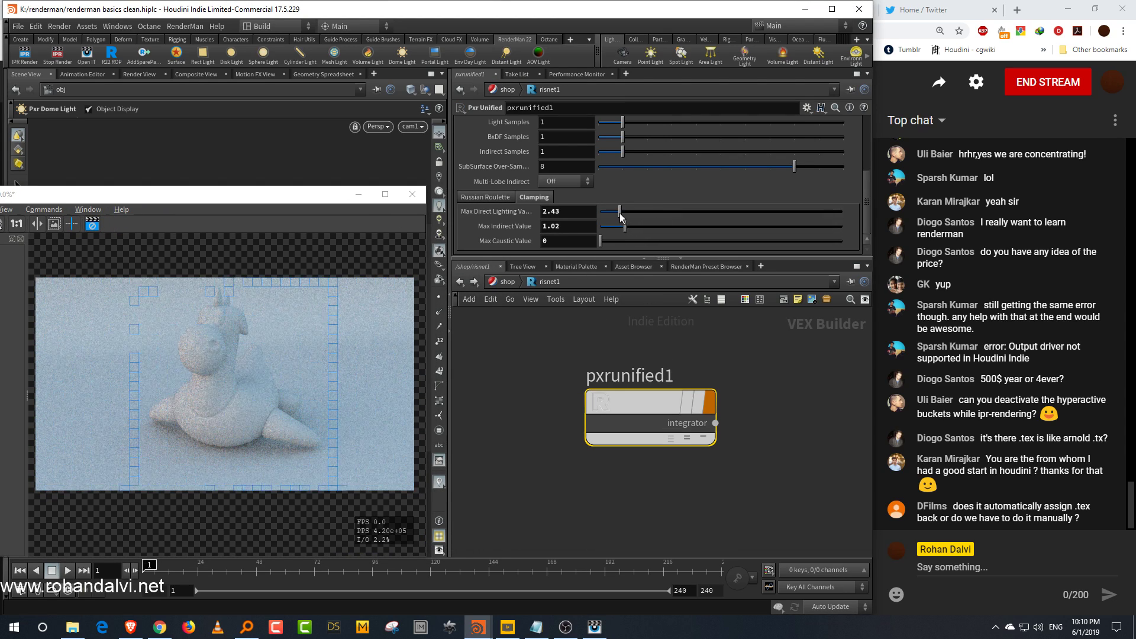
pyautogui.click(506, 281)
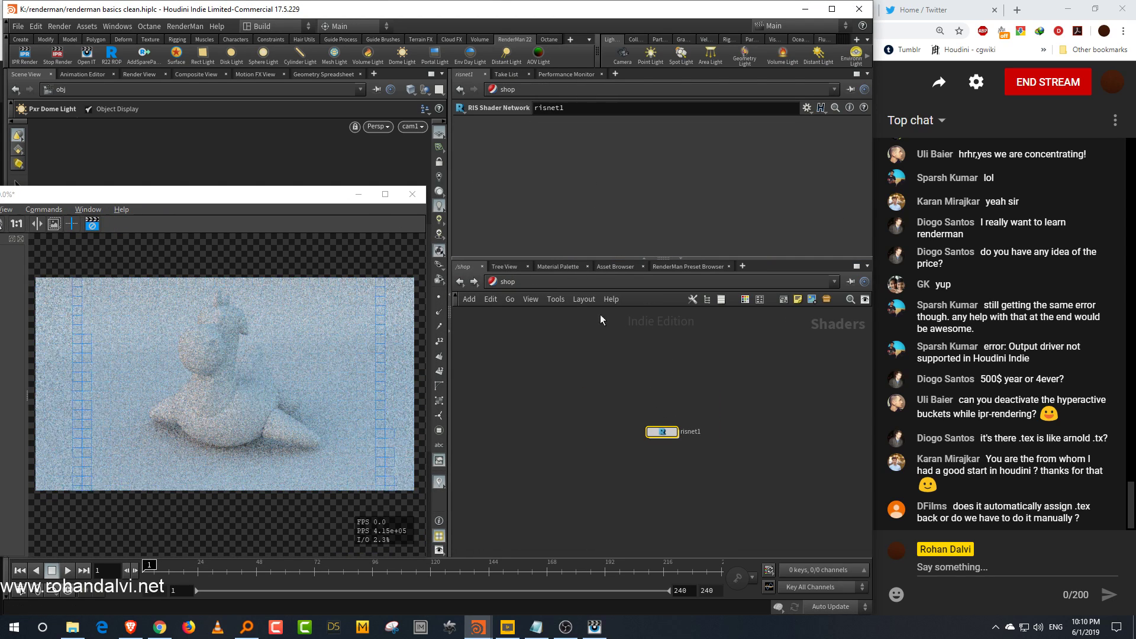
pyautogui.click(577, 282)
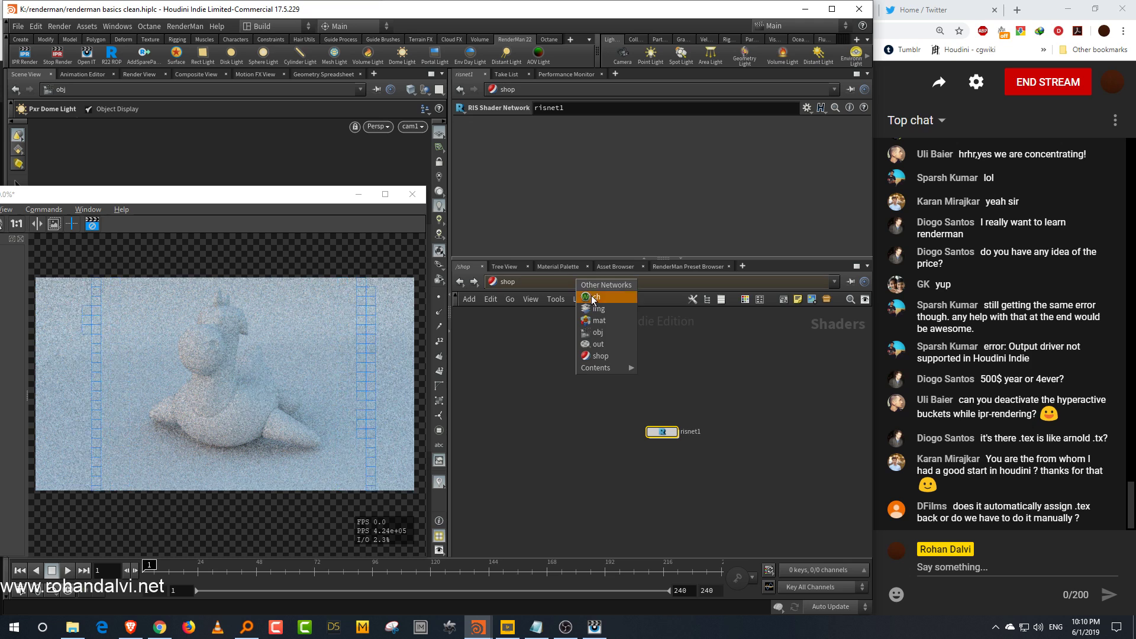
pyautogui.click(600, 332)
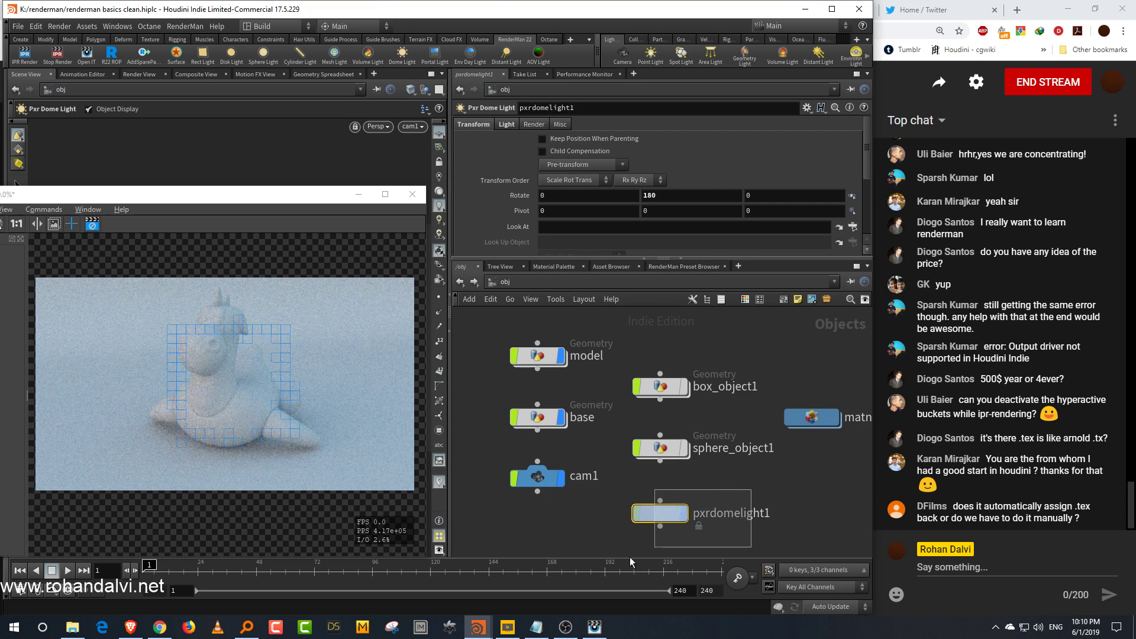
pyautogui.click(507, 125)
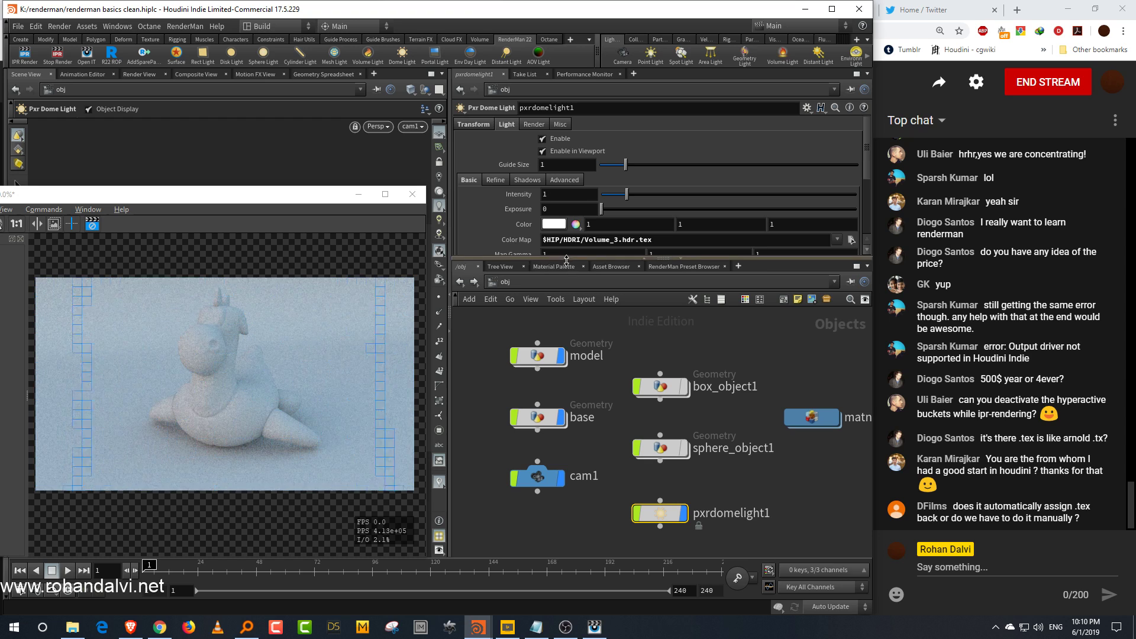
pyautogui.moveTo(562, 258); pyautogui.dragTo(562, 322)
pyautogui.moveTo(515, 255); pyautogui.dragTo(588, 256, button='middle')
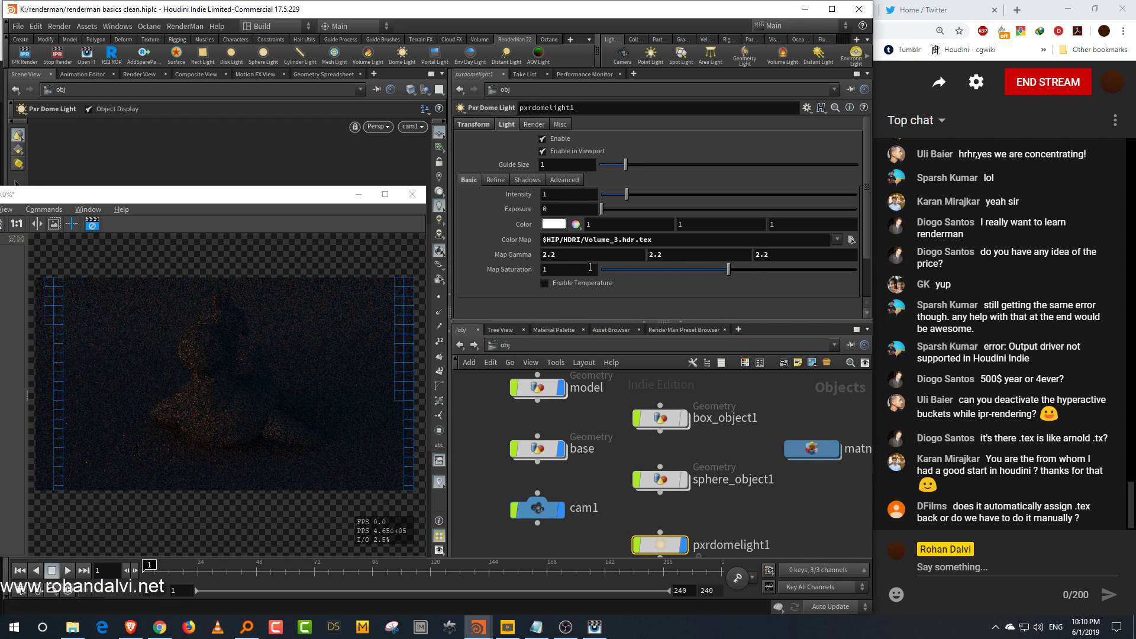
# Step: Raise the dome light's Intensity to 6.33 and Exposure to 2.72
pyautogui.moveTo(338, 191); pyautogui.dragTo(391, 163)
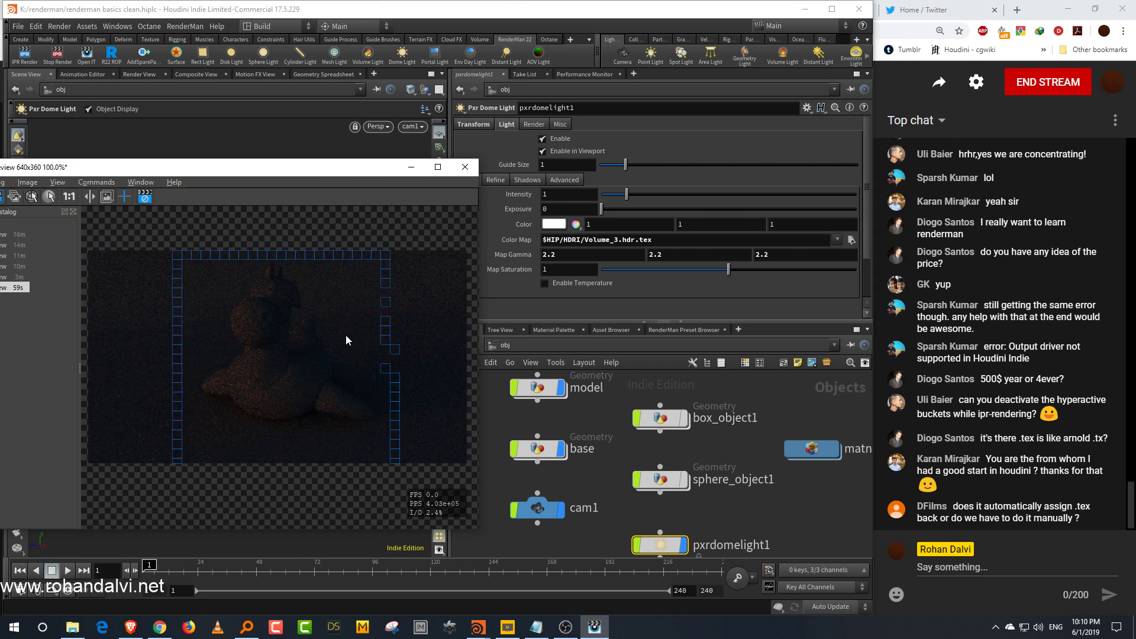
pyautogui.click(762, 195)
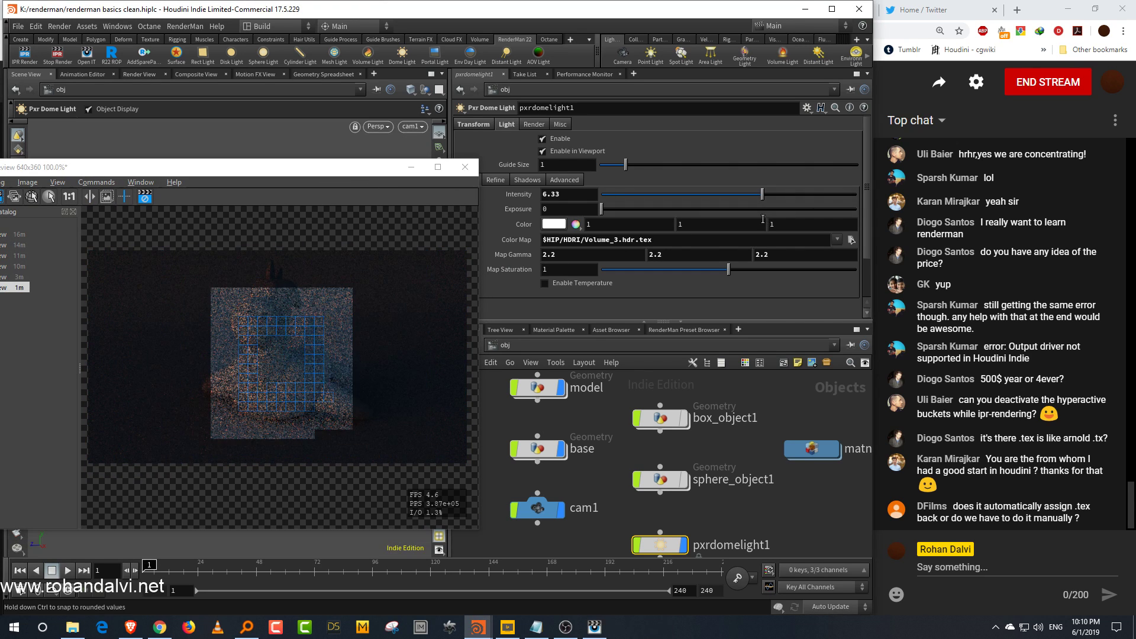
pyautogui.click(671, 210)
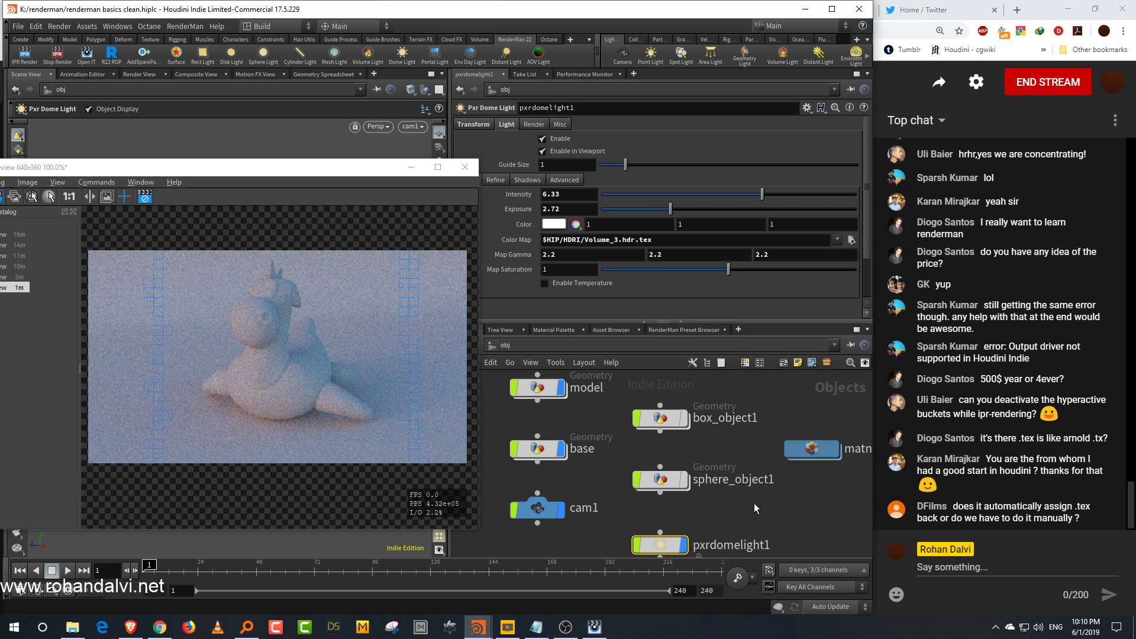
# Step: Open the PxrUnified integrator again and set its Max Direct Lighting Value to 3.73
pyautogui.moveTo(737, 515); pyautogui.dragTo(726, 485, button='middle')
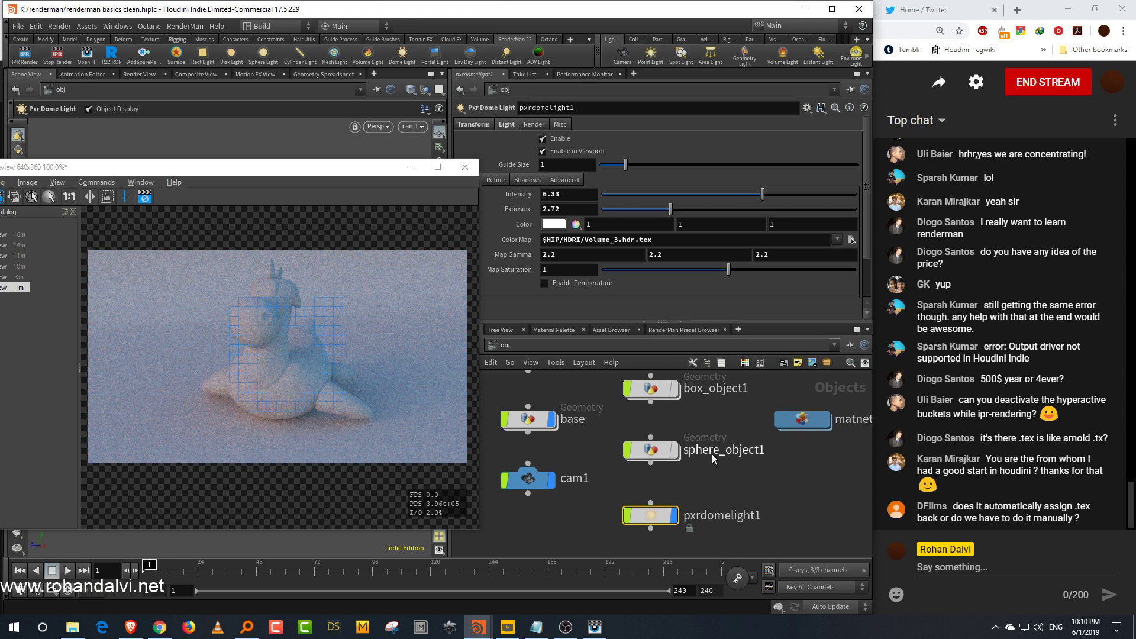
pyautogui.click(622, 347)
pyautogui.click(650, 424)
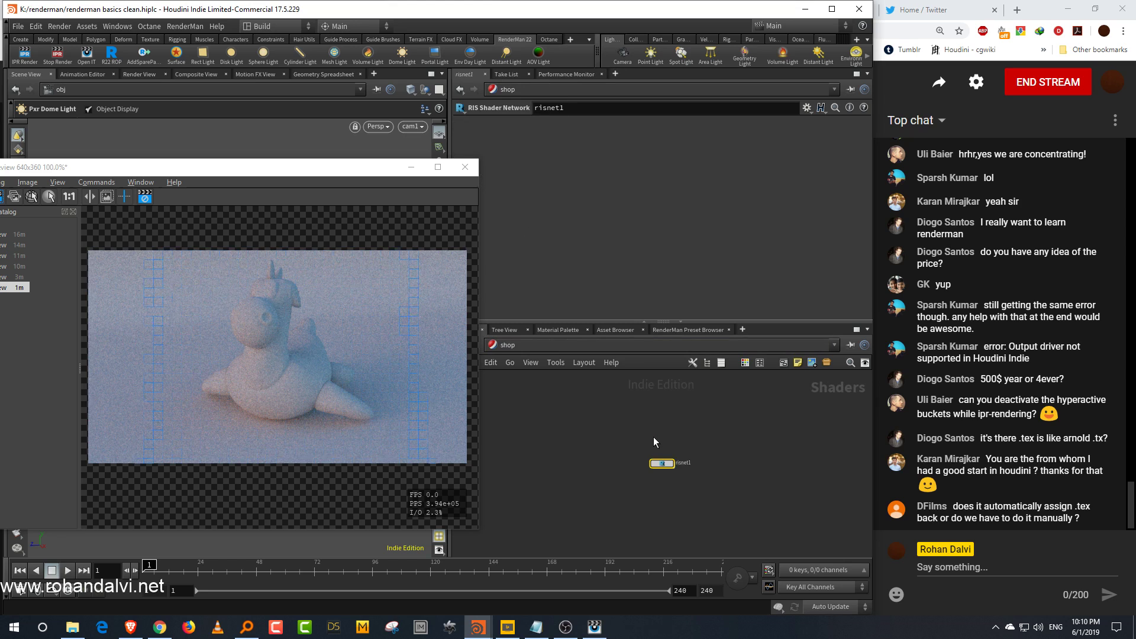
pyautogui.doubleClick(733, 463)
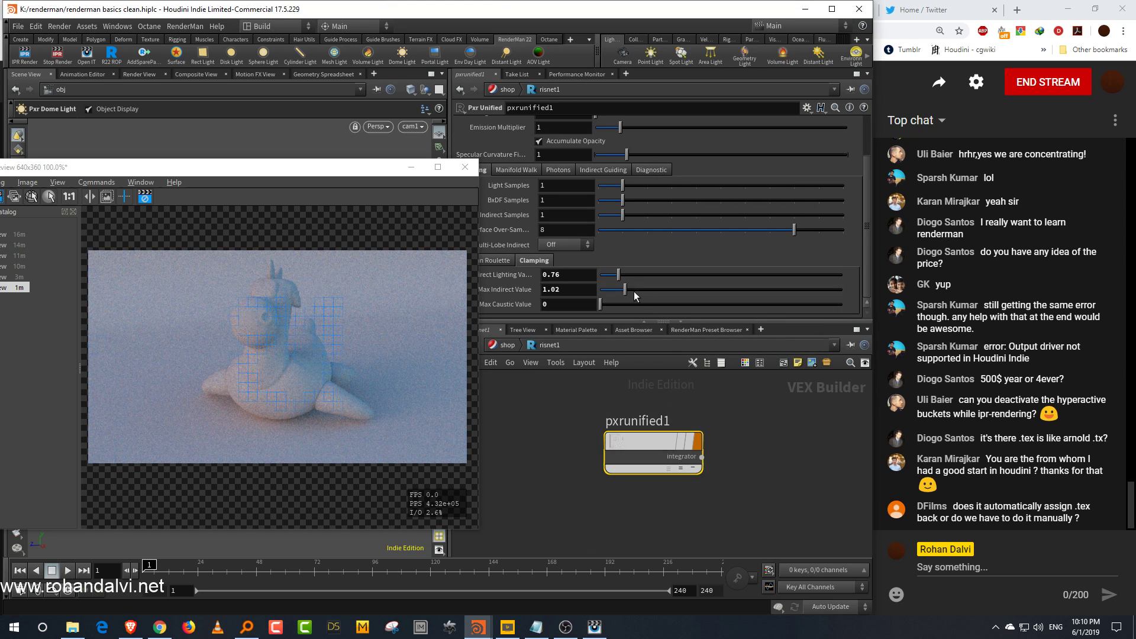
pyautogui.click(652, 276)
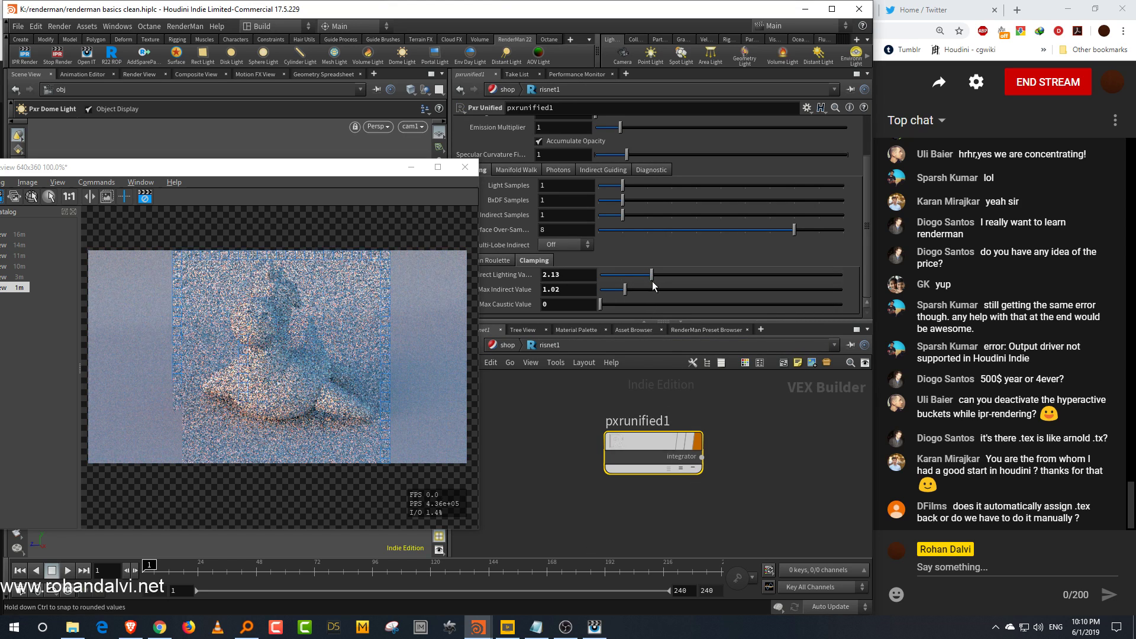
pyautogui.click(711, 275)
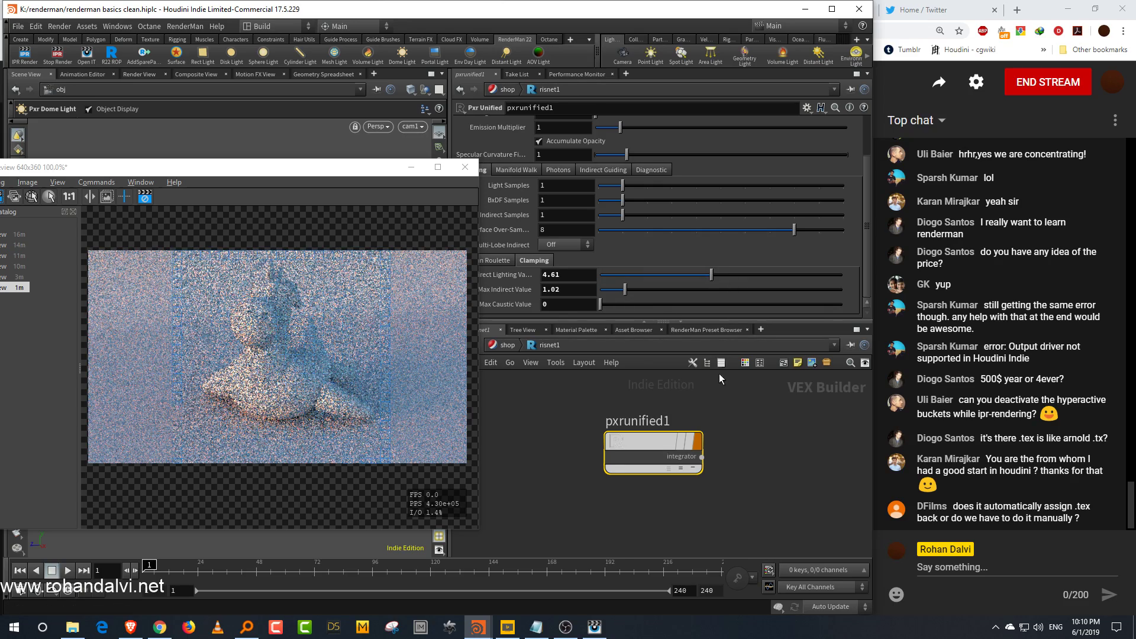
pyautogui.click(690, 275)
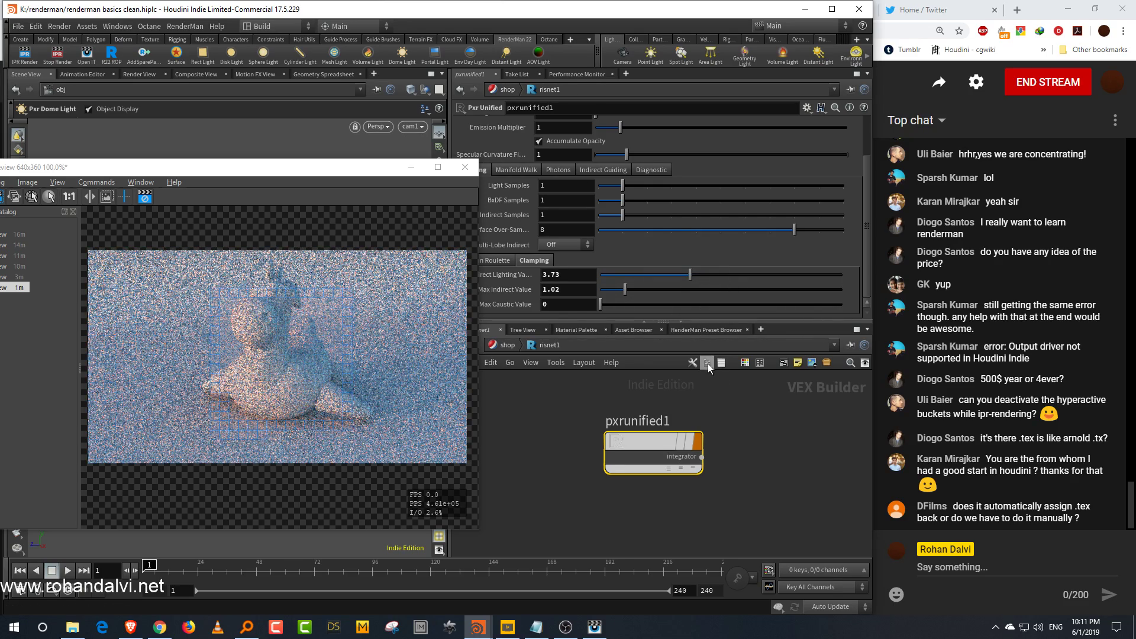
# Step: Readjust the integrator's Max Direct Lighting Value while comparing the preview render
pyautogui.moveTo(323, 168); pyautogui.dragTo(397, 152)
pyautogui.moveTo(358, 388); pyautogui.dragTo(359, 392)
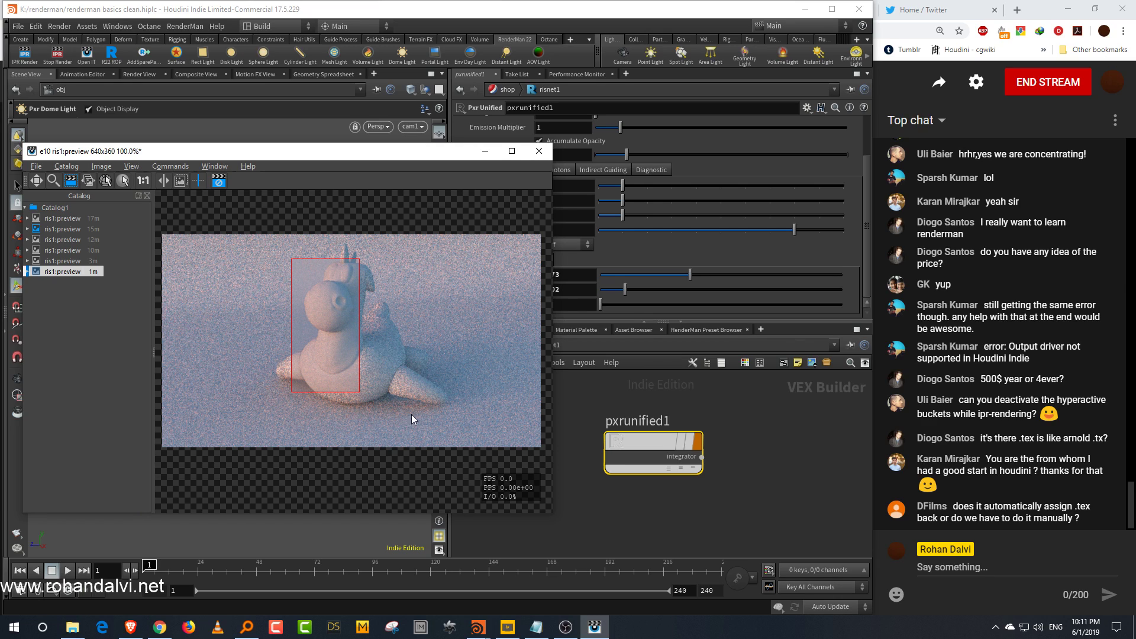
pyautogui.click(624, 275)
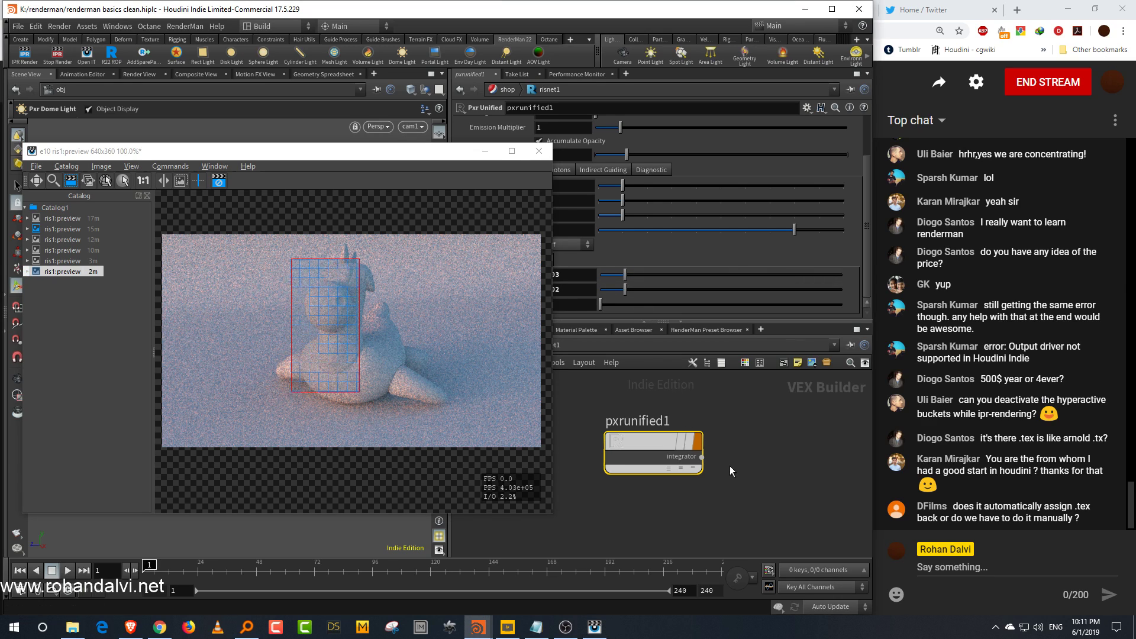
pyautogui.click(705, 274)
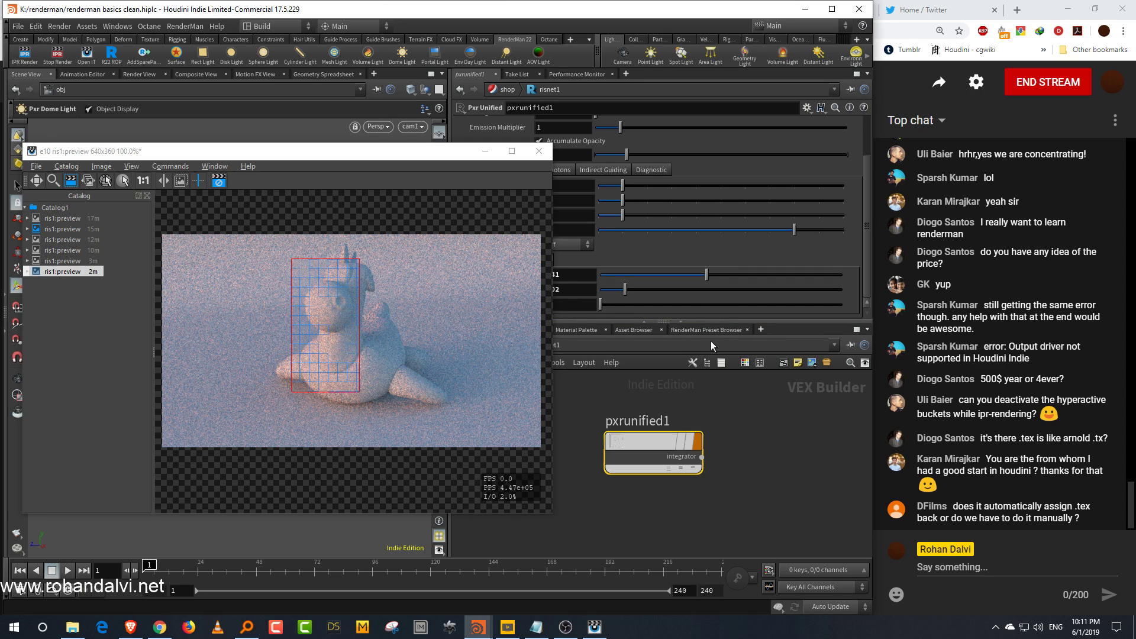
# Step: Move the preview render window out of the way of the viewport
pyautogui.click(721, 403)
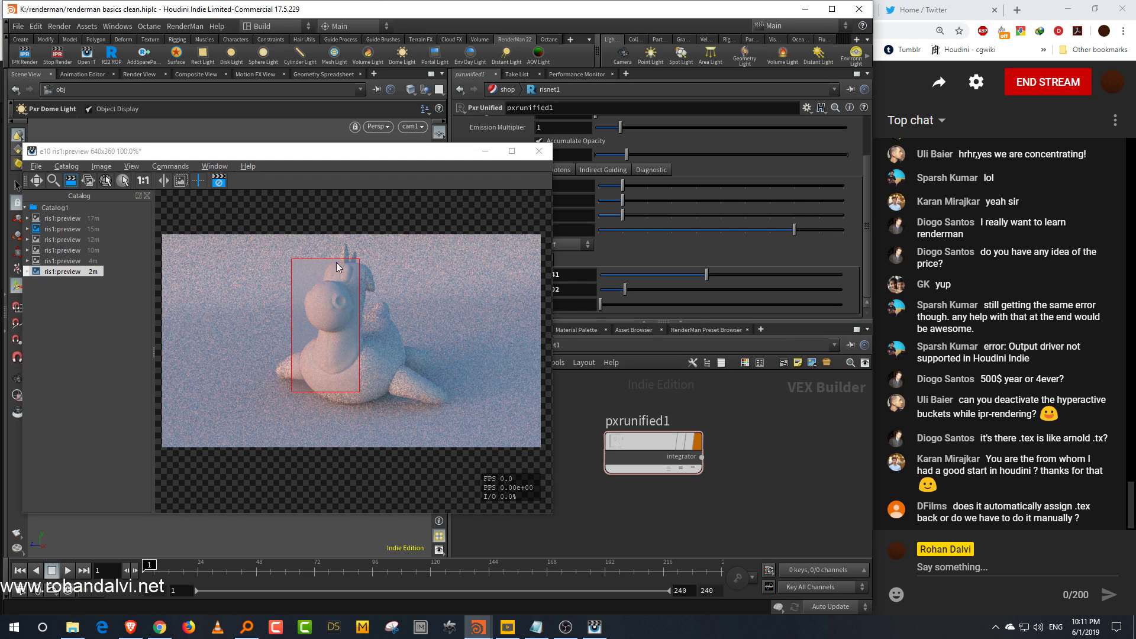
pyautogui.click(219, 183)
pyautogui.moveTo(377, 159); pyautogui.dragTo(143, 412)
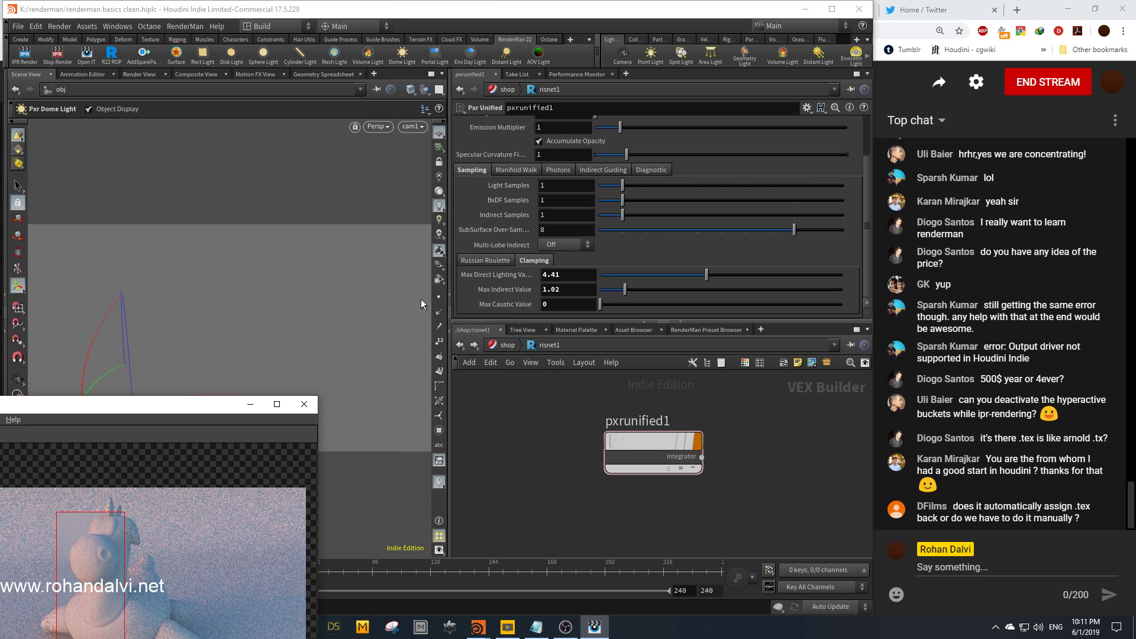
# Step: Navigate from the shader network into the model object's geometry network to inspect its switch node
pyautogui.click(439, 191)
pyautogui.click(509, 345)
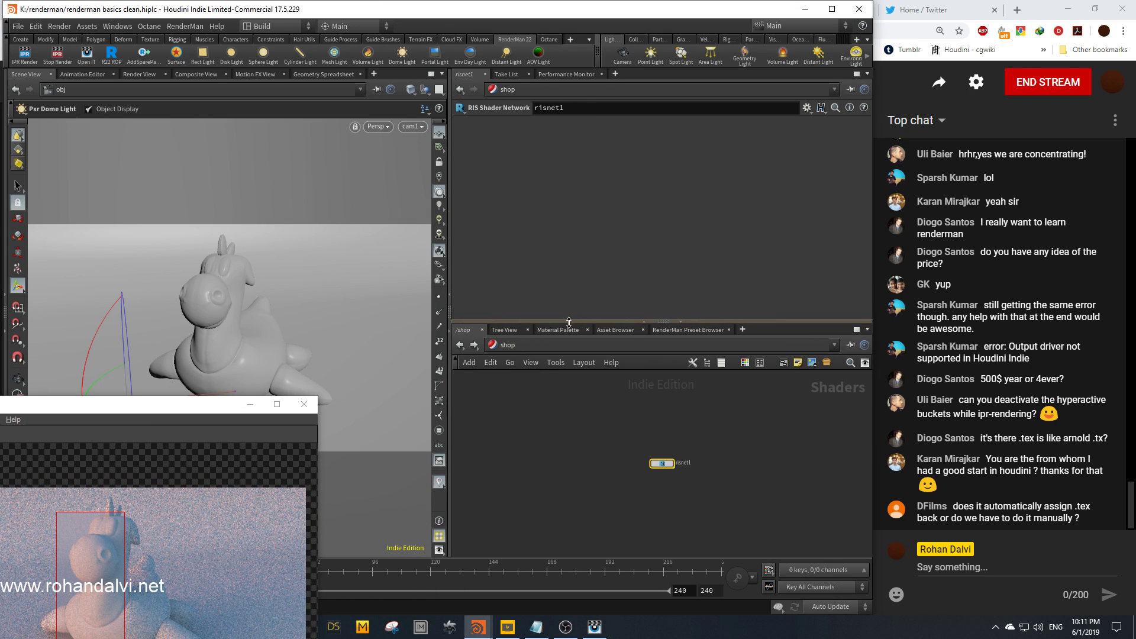
pyautogui.click(530, 345)
pyautogui.click(558, 397)
pyautogui.moveTo(591, 437); pyautogui.dragTo(561, 509, button='middle')
pyautogui.doubleClick(503, 429)
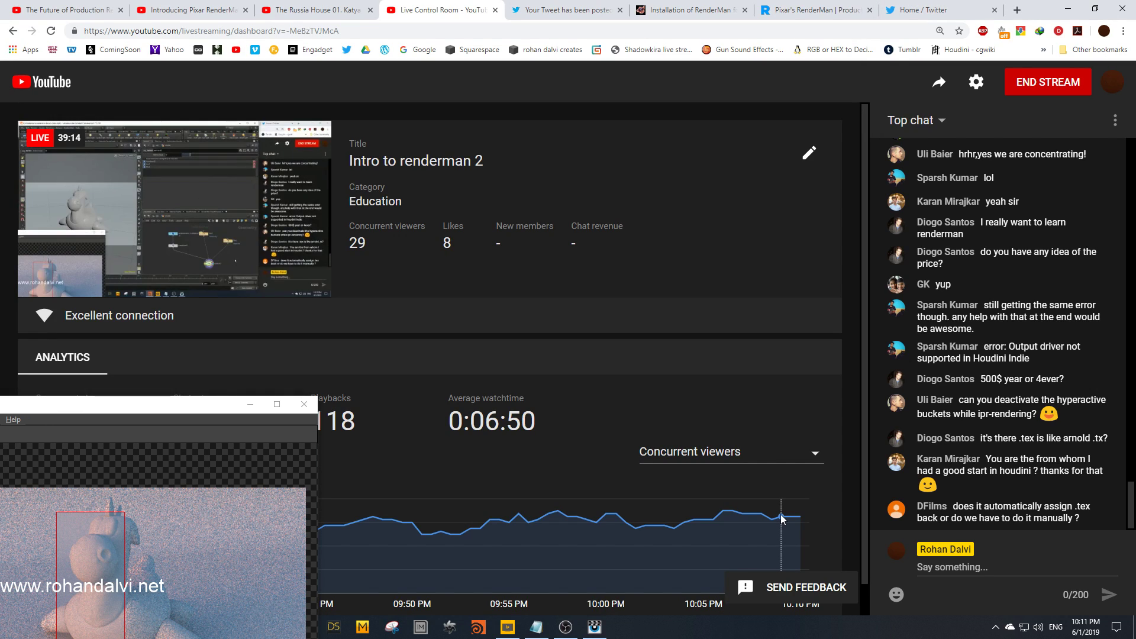
# Step: Return to the restarted Houdini and reopen the recent file renderman basics clean.hiplc
pyautogui.moveTo(781, 519)
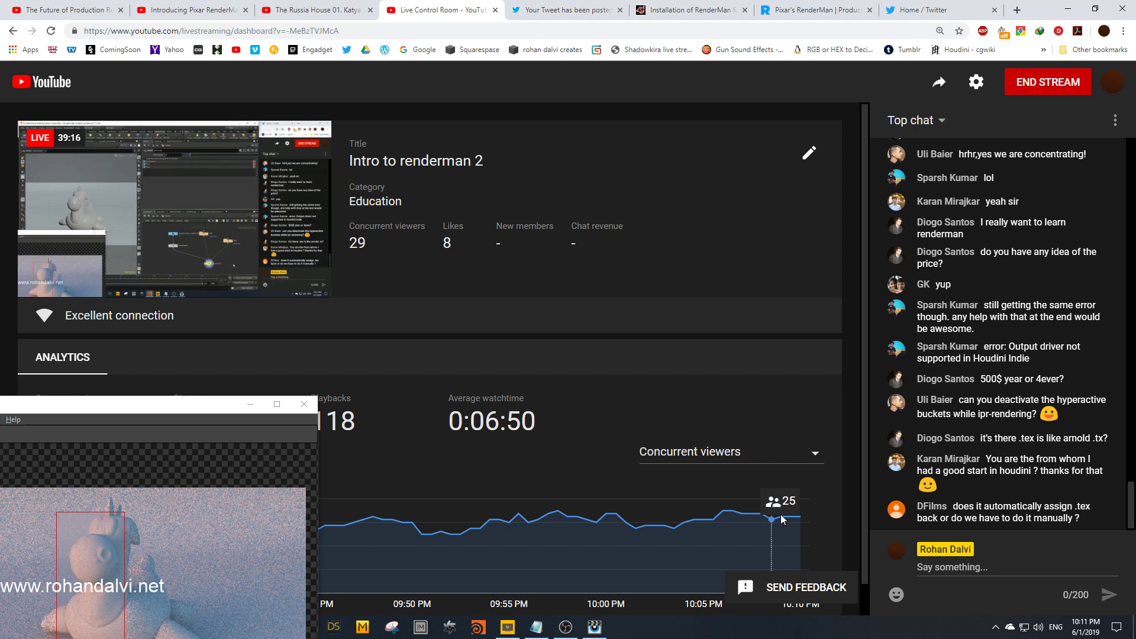
pyautogui.click(487, 619)
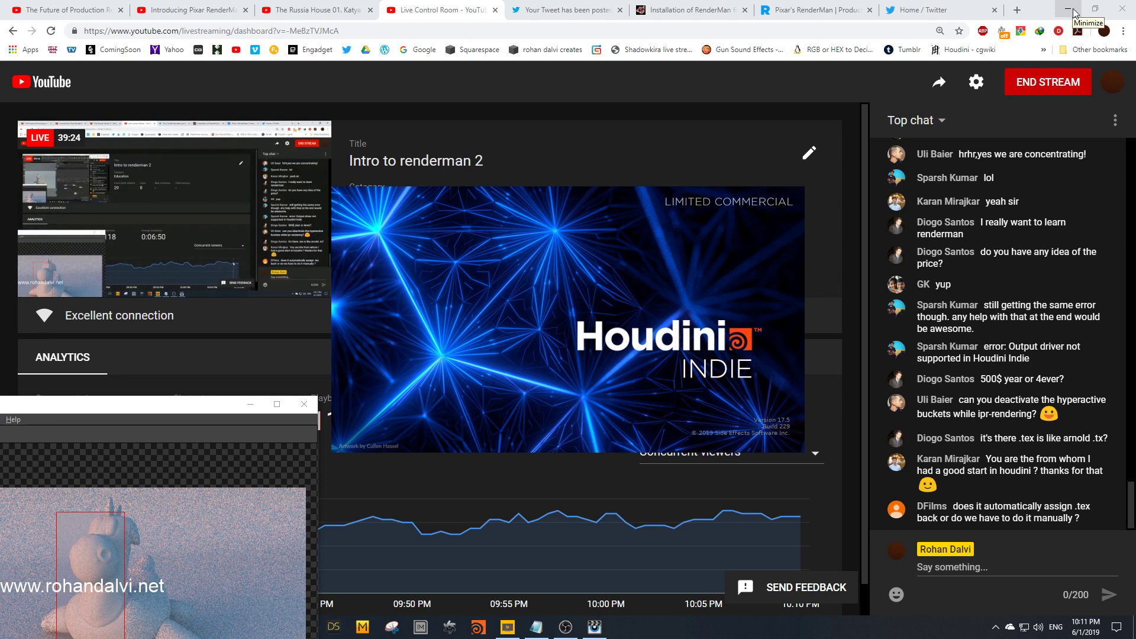
pyautogui.click(1073, 13)
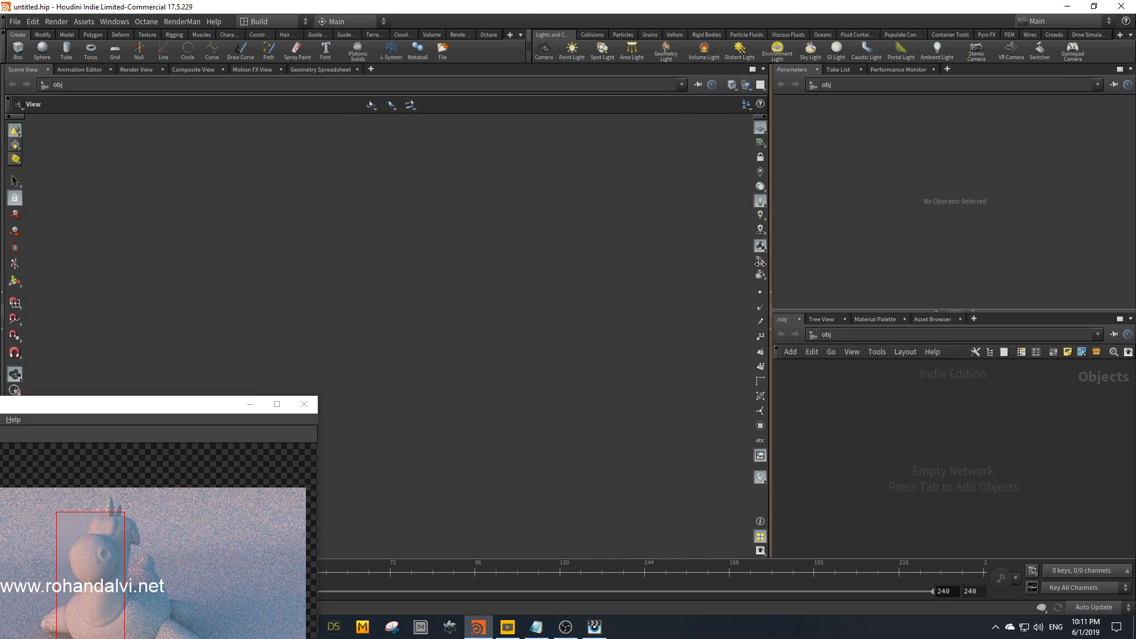
pyautogui.moveTo(775, 261); pyautogui.dragTo(708, 258)
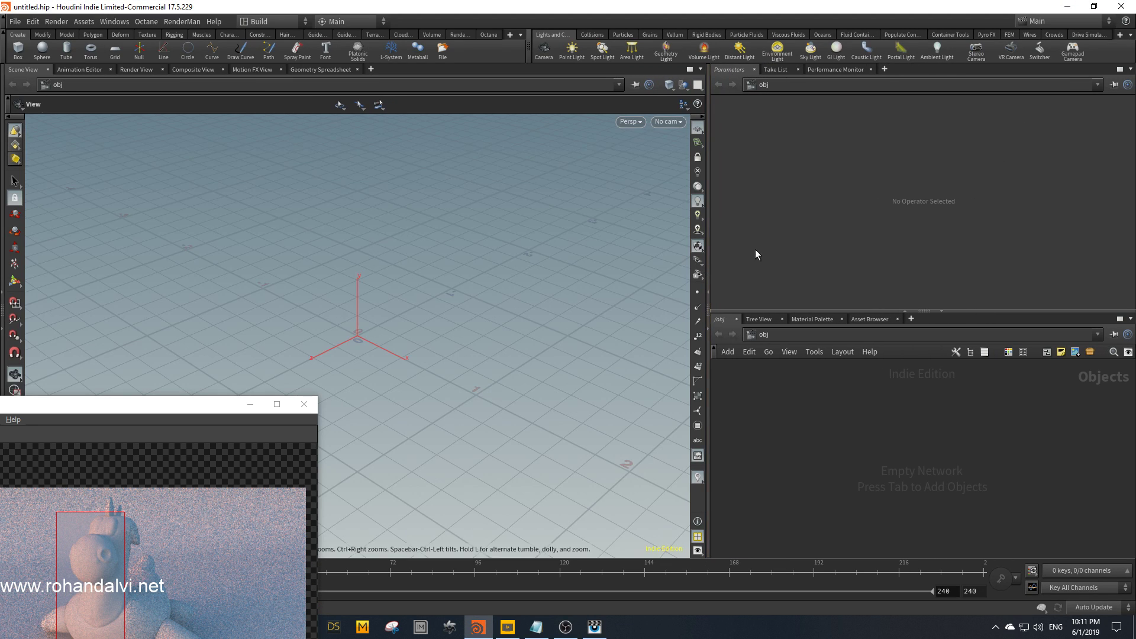
pyautogui.click(13, 22)
pyautogui.moveTo(71, 58)
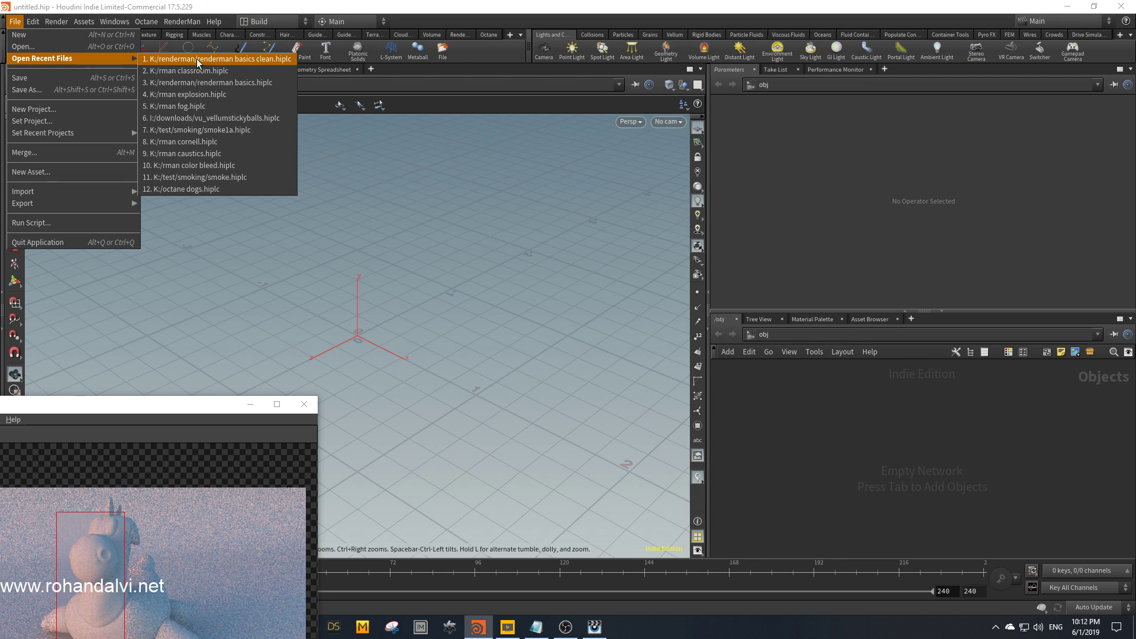
pyautogui.click(251, 59)
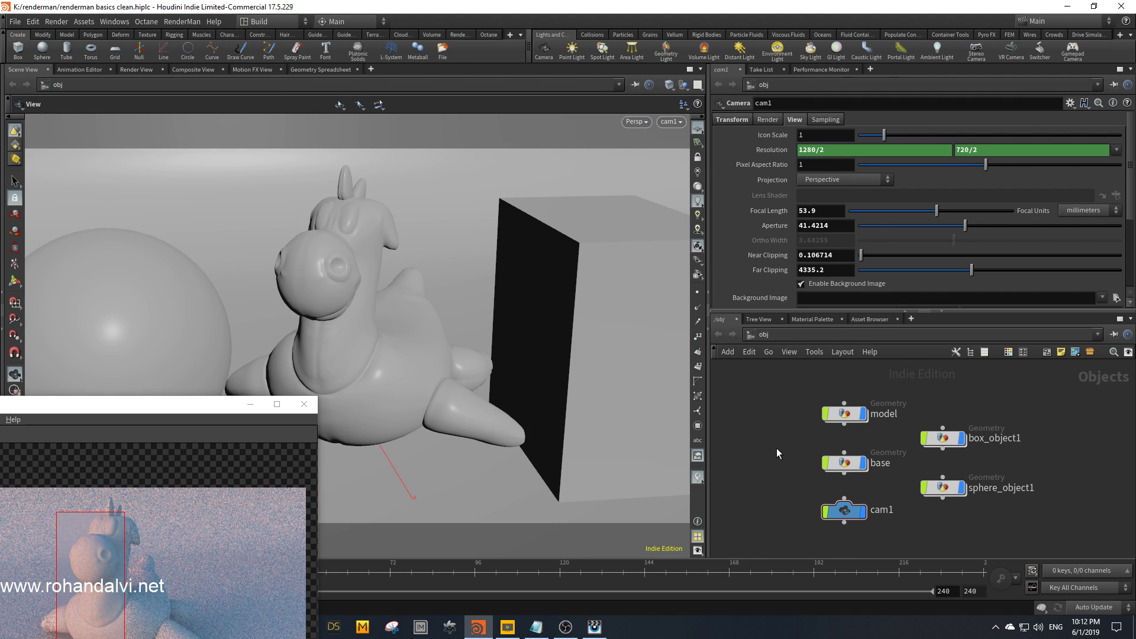
# Step: Inside the model network, set switch1's Select Input to 1 to show the happy.obj statue
pyautogui.doubleClick(845, 413)
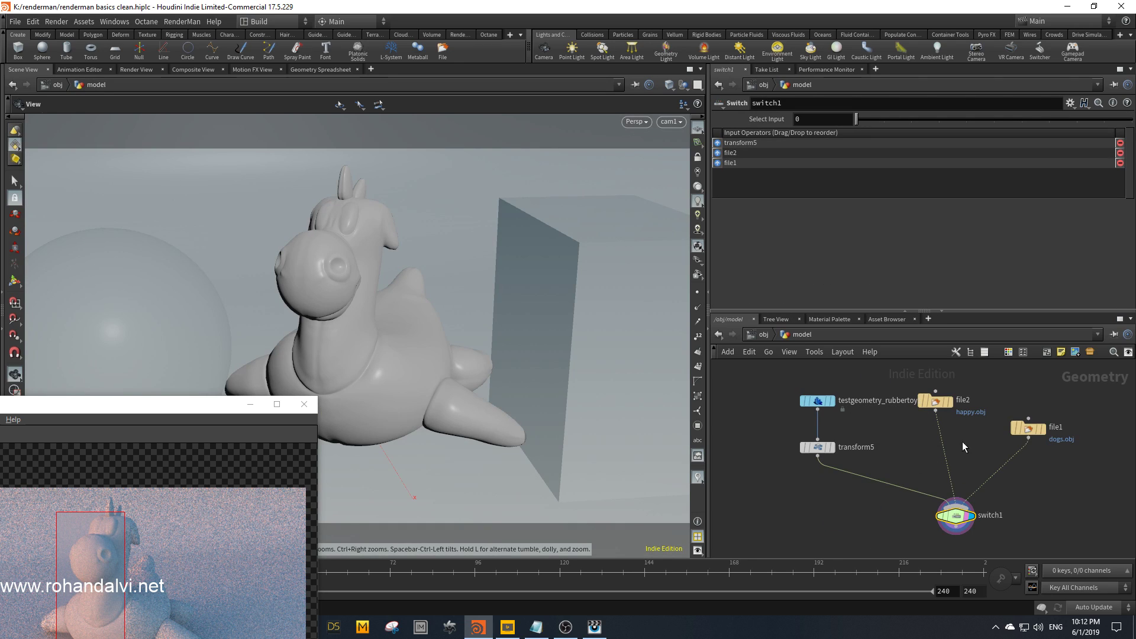
pyautogui.click(935, 402)
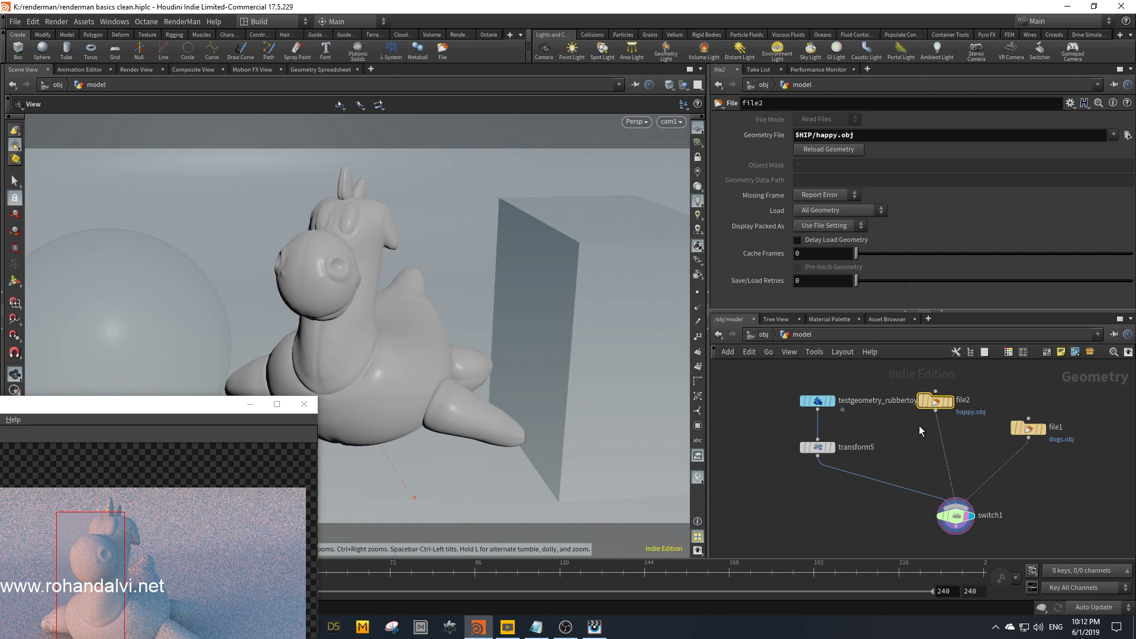
pyautogui.click(955, 515)
pyautogui.click(885, 120)
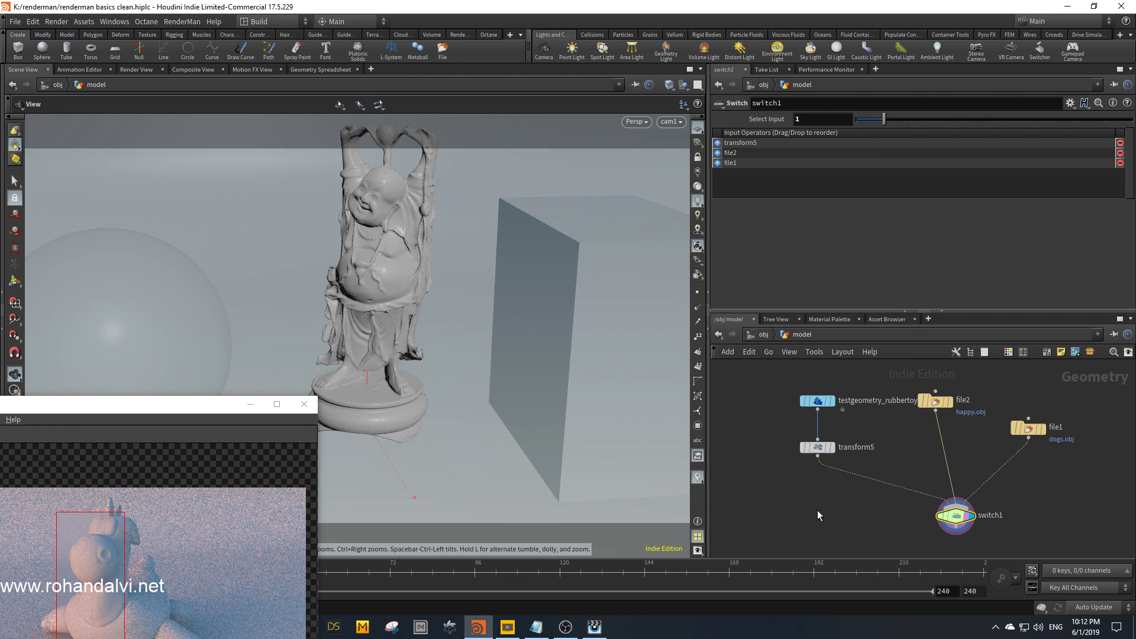
pyautogui.moveTo(971, 512); pyautogui.dragTo(935, 517)
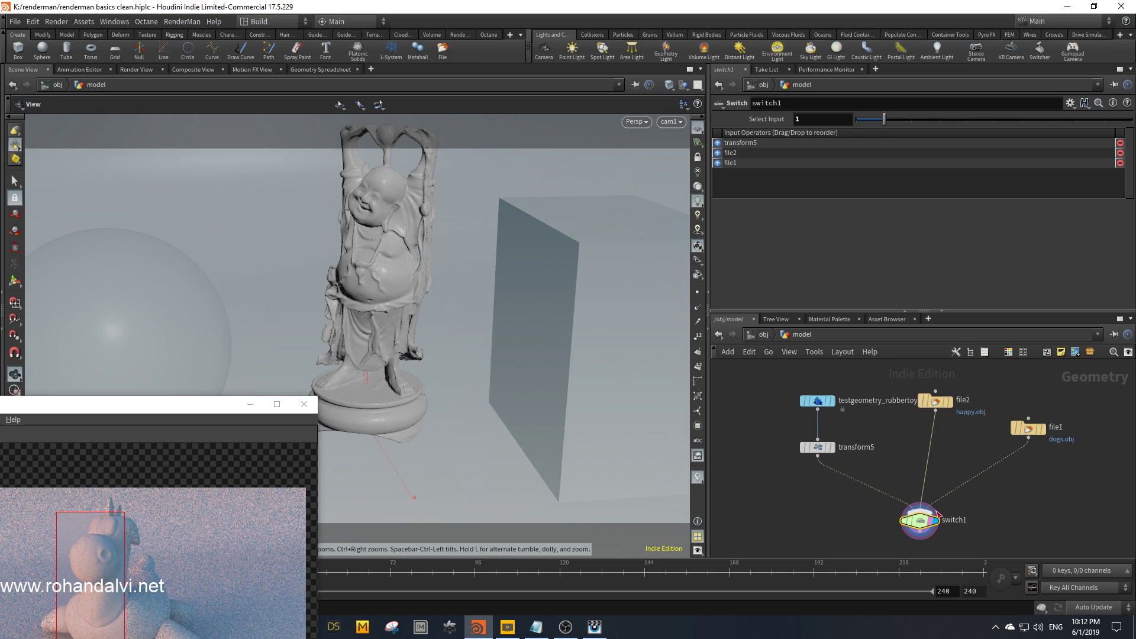
# Step: Reset cam1's Resolution to its defaults, then set it to 650 by 700
pyautogui.click(762, 336)
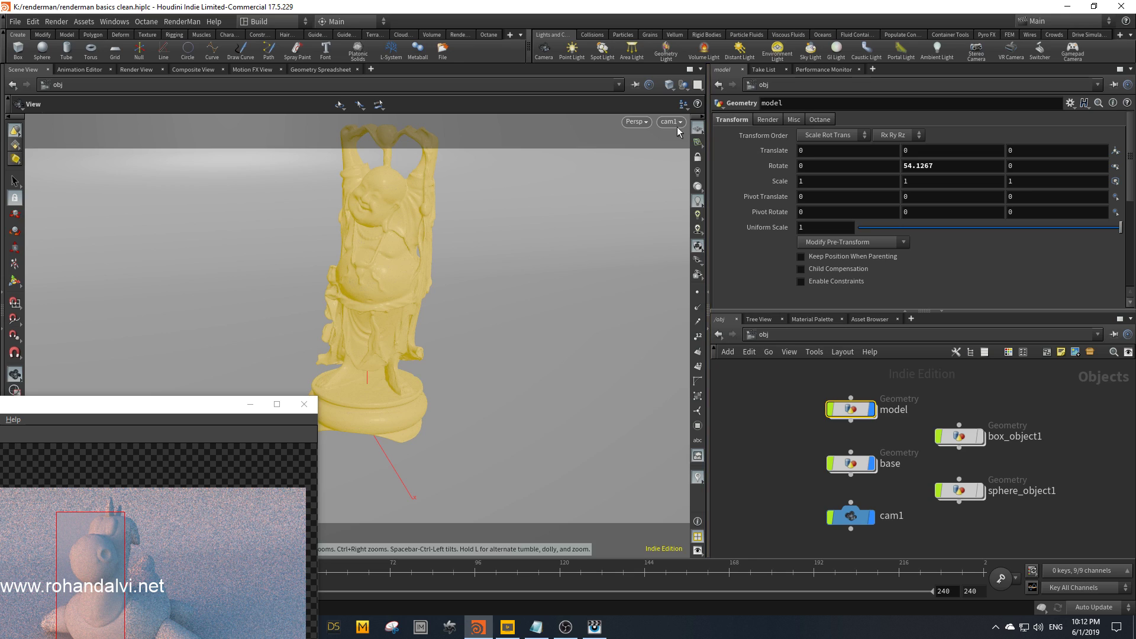
pyautogui.click(852, 516)
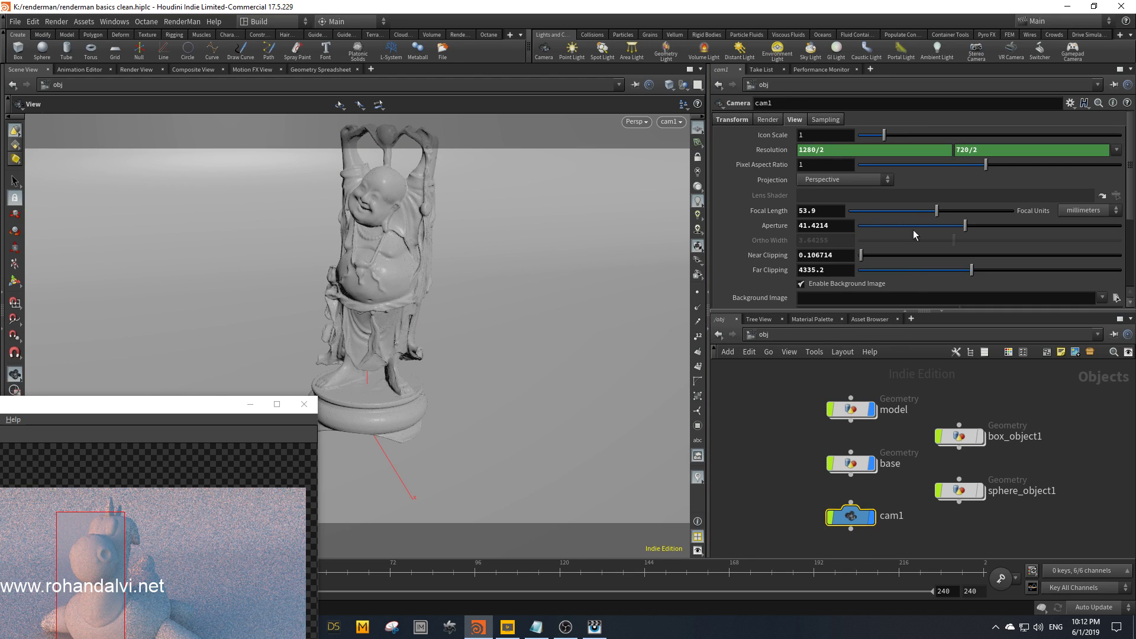
pyautogui.rightClick(778, 153)
pyautogui.click(806, 288)
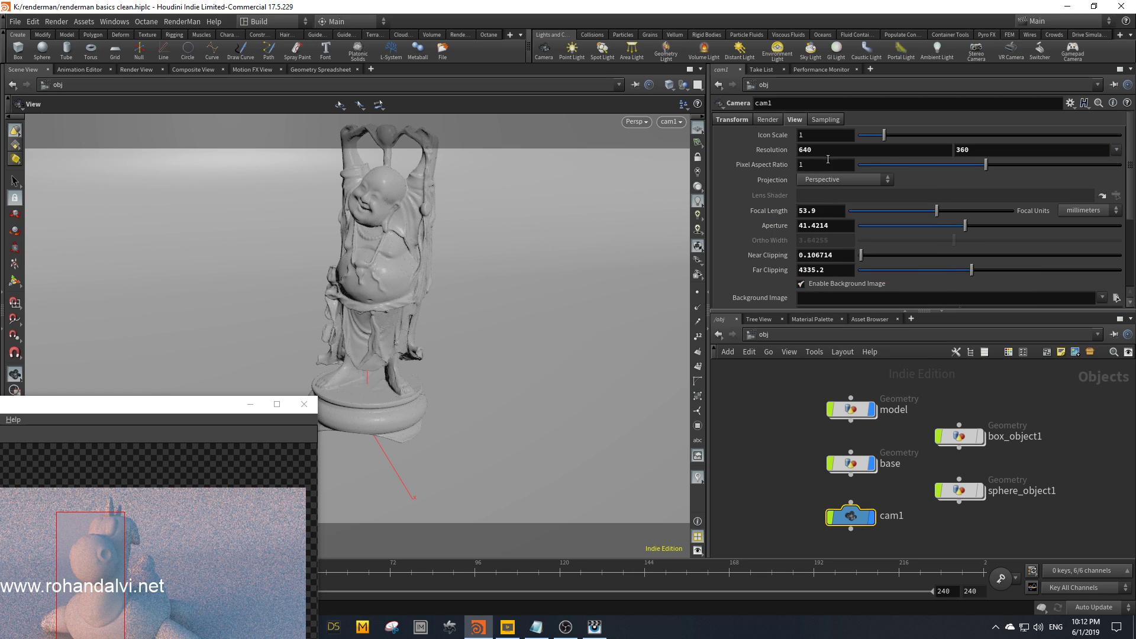
pyautogui.write('650')
pyautogui.press('Tab')
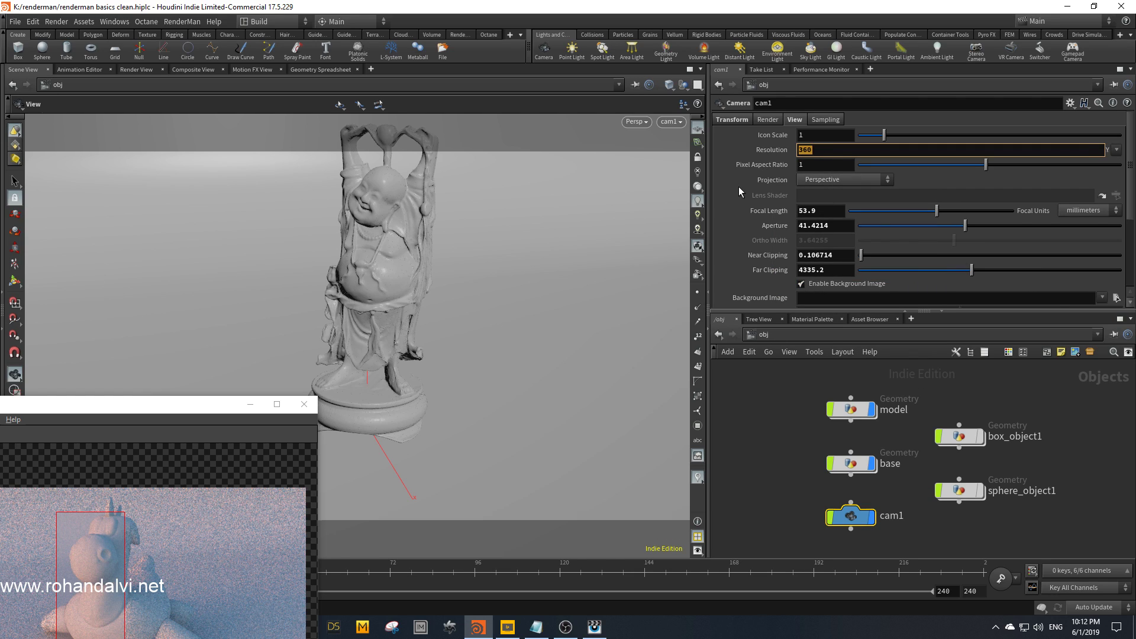
pyautogui.write('700')
pyautogui.press('Return')
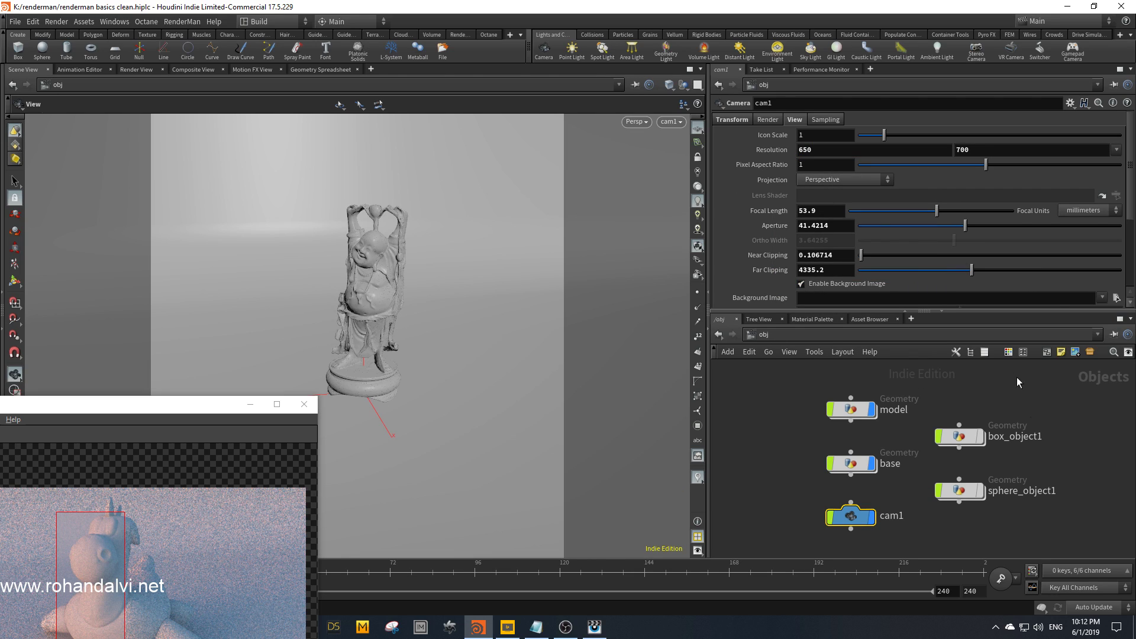
# Step: Reframe the camera view closer on the statue
pyautogui.click(699, 159)
pyautogui.moveTo(447, 301); pyautogui.dragTo(462, 217, button='right')
pyautogui.moveTo(435, 261); pyautogui.dragTo(393, 349, button='middle')
pyautogui.moveTo(406, 286); pyautogui.dragTo(365, 326)
pyautogui.moveTo(357, 360); pyautogui.dragTo(384, 328, button='right')
# Step: Add a Pxr Dome Light to the scene at object level
pyautogui.moveTo(1044, 468); pyautogui.dragTo(990, 449, button='middle')
pyautogui.click(1035, 452)
pyautogui.press('Tab')
pyautogui.write('pxr')
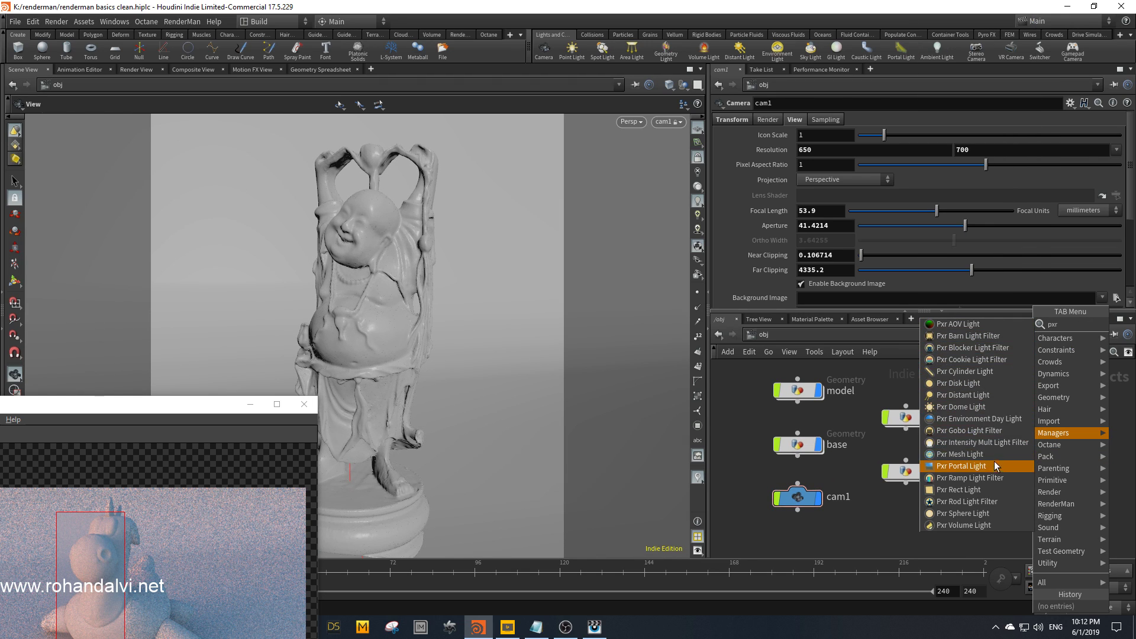
pyautogui.click(993, 402)
pyautogui.click(1043, 404)
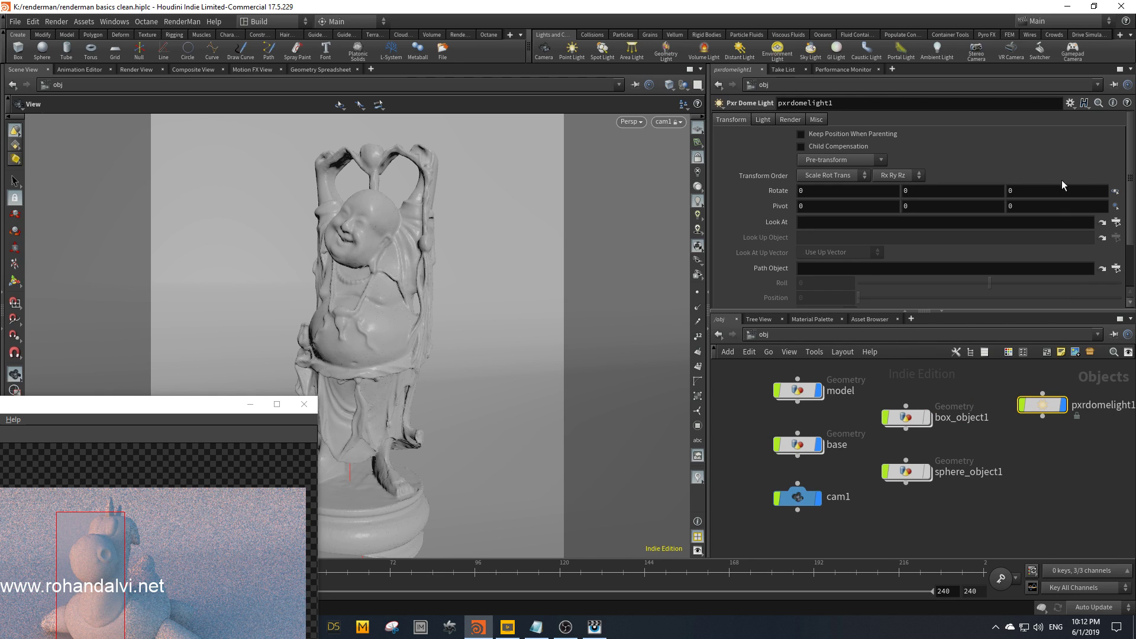
# Step: Set the dome light's Color Map to the Volume_3.hdr.tex HDRI file
pyautogui.click(763, 120)
pyautogui.click(1115, 238)
pyautogui.doubleClick(842, 168)
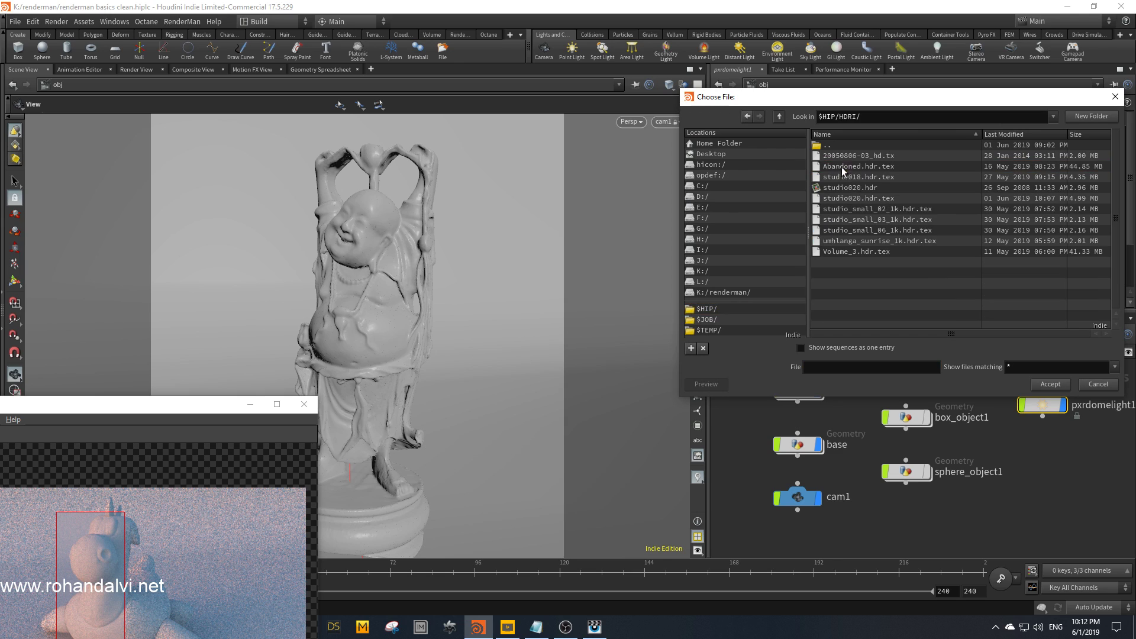
pyautogui.click(870, 253)
pyautogui.click(1050, 385)
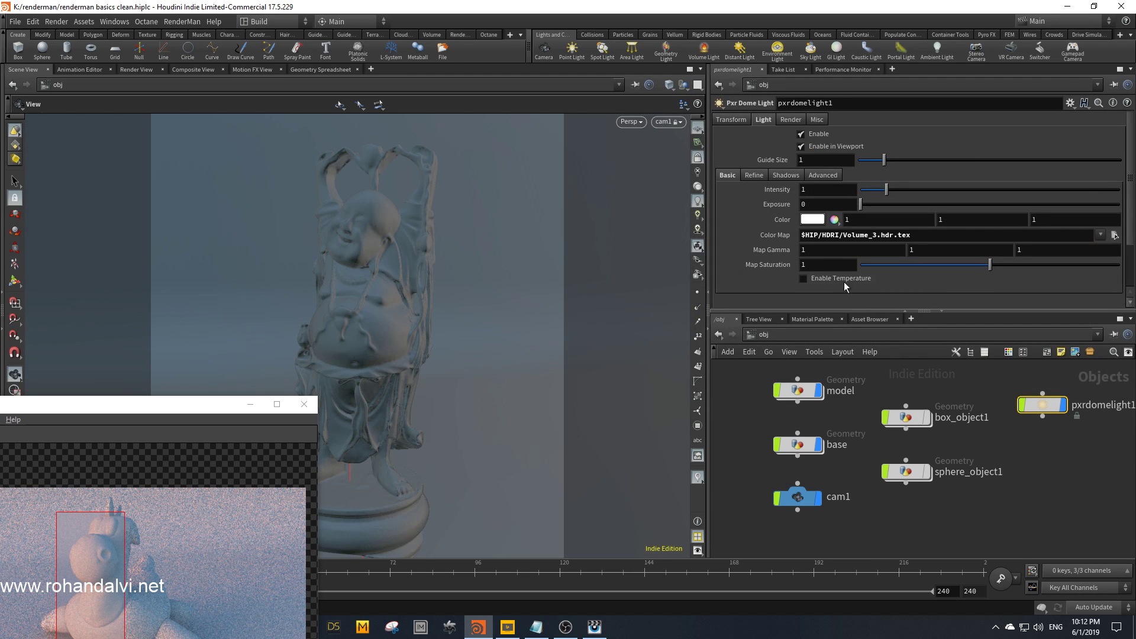
# Step: Rotate the dome light to -240 degrees around Y
pyautogui.moveTo(785, 253)
pyautogui.mouseDown(button='middle')
pyautogui.moveTo(849, 242)
pyautogui.moveTo(794, 249)
pyautogui.mouseUp(button='middle')
pyautogui.click(738, 123)
pyautogui.moveTo(930, 195); pyautogui.dragTo(798, 171, button='middle')
# Step: Close the old preview render window
pyautogui.moveTo(226, 406); pyautogui.dragTo(535, 175)
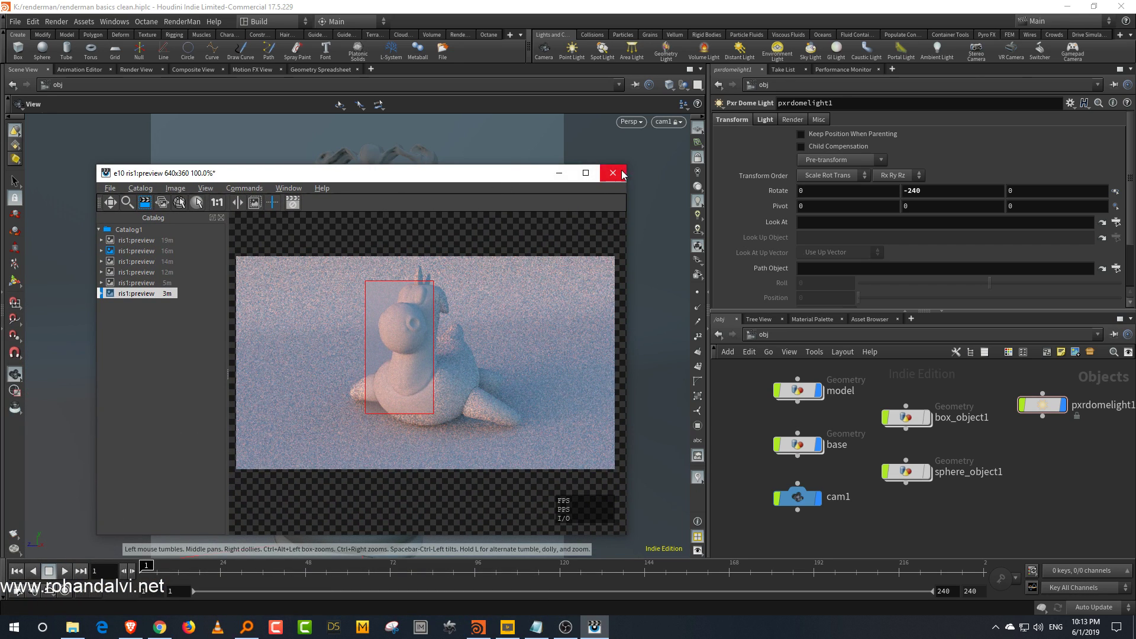
pyautogui.click(613, 173)
pyautogui.click(597, 329)
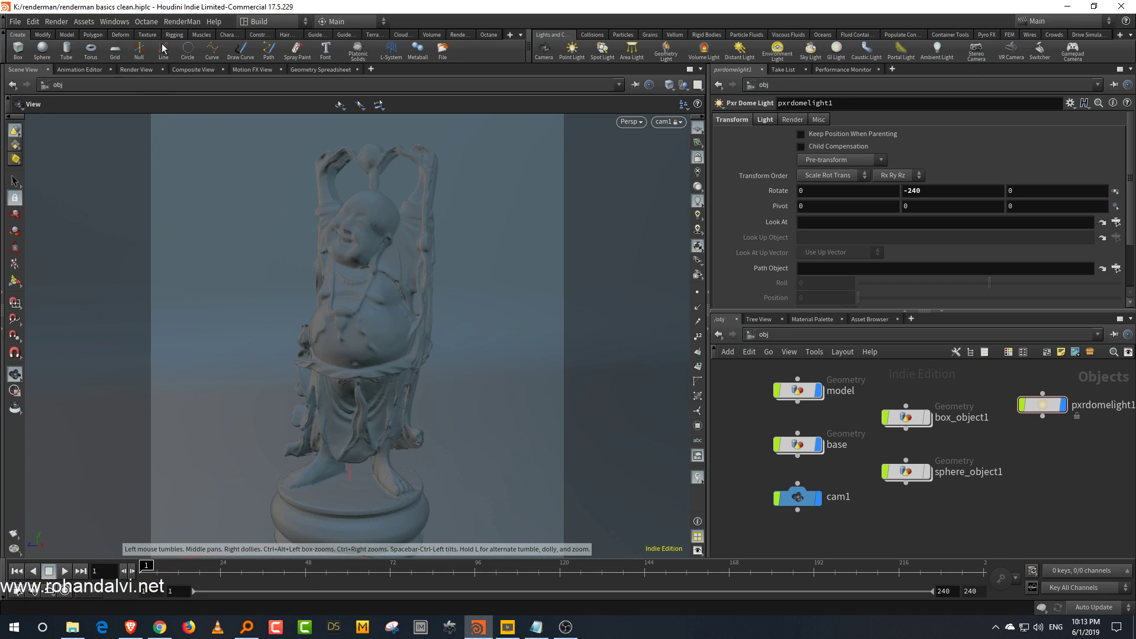
# Step: Create a Material Network at object level and go inside it
pyautogui.click(466, 34)
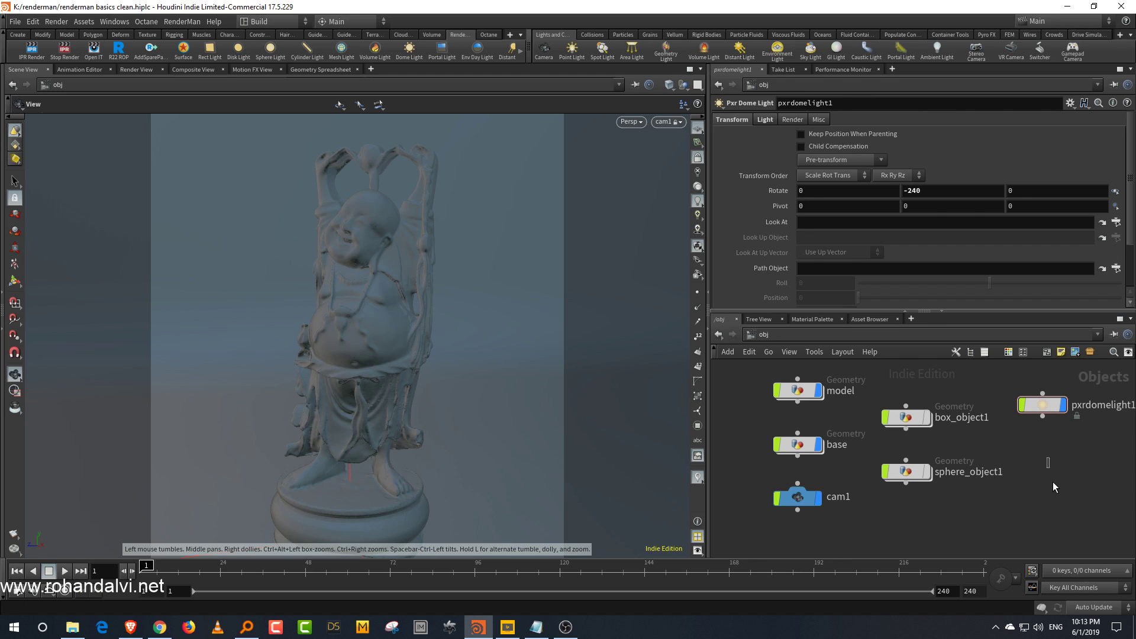
pyautogui.press('Tab')
pyautogui.write('mat')
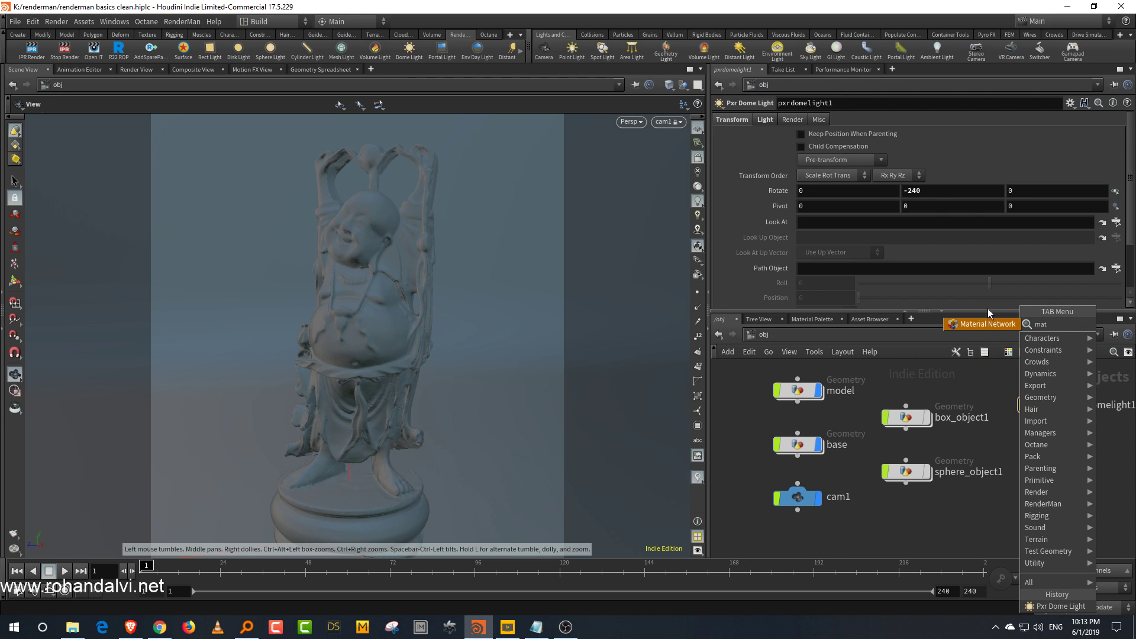
pyautogui.press('Return')
pyautogui.click(1041, 471)
pyautogui.doubleClick(1048, 473)
# Step: Add a Pxr Surface node inside the material network
pyautogui.press('Tab')
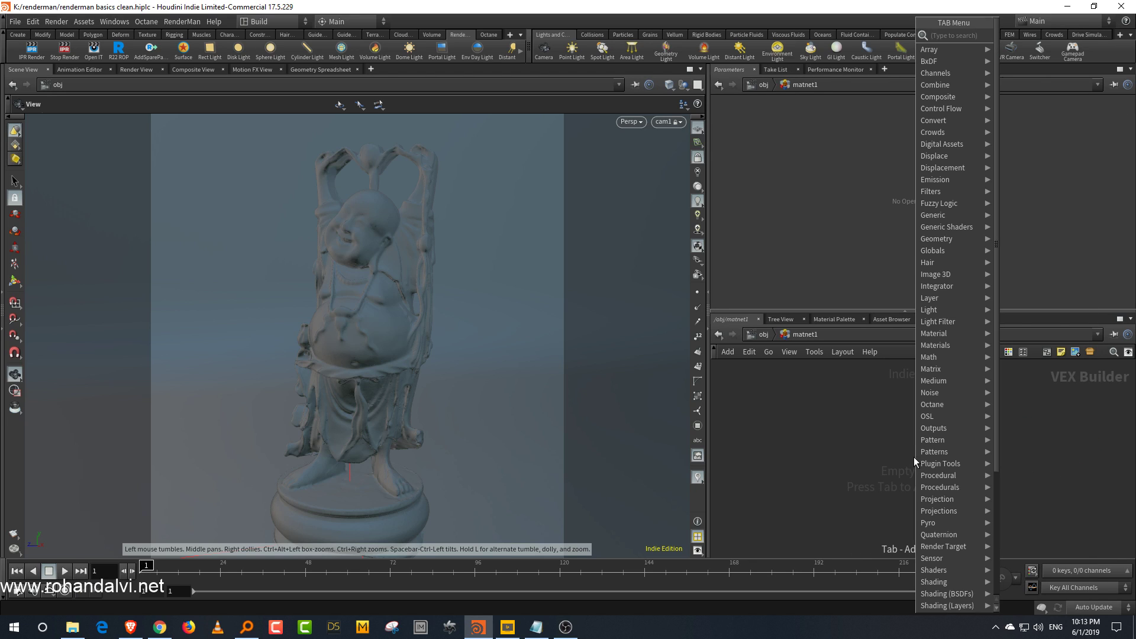
pyautogui.write('surfa')
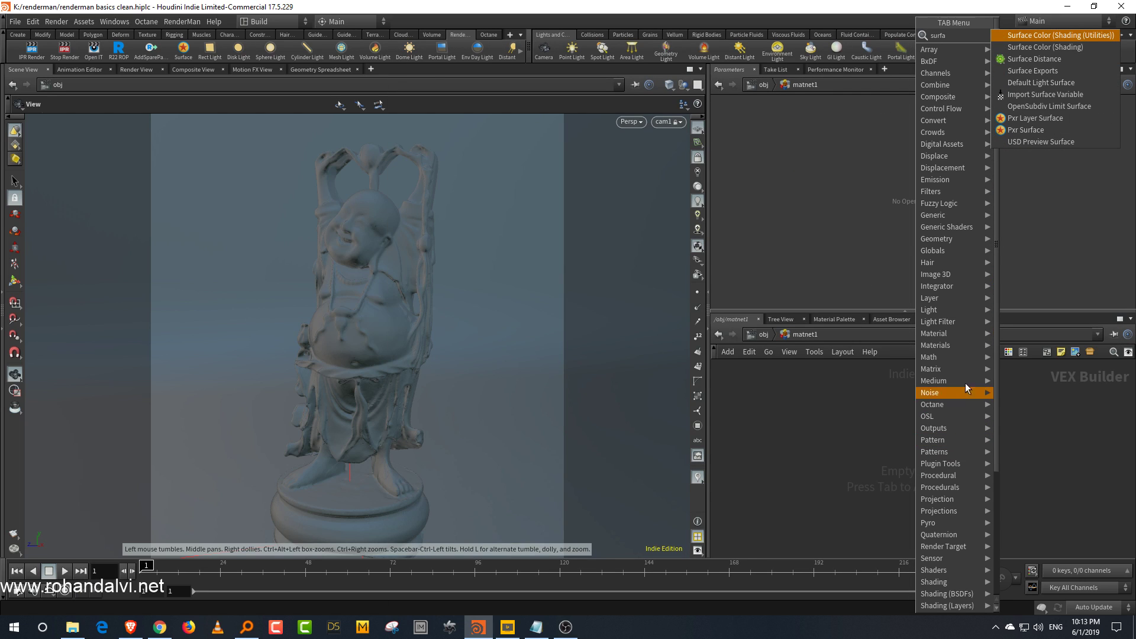
pyautogui.click(1042, 130)
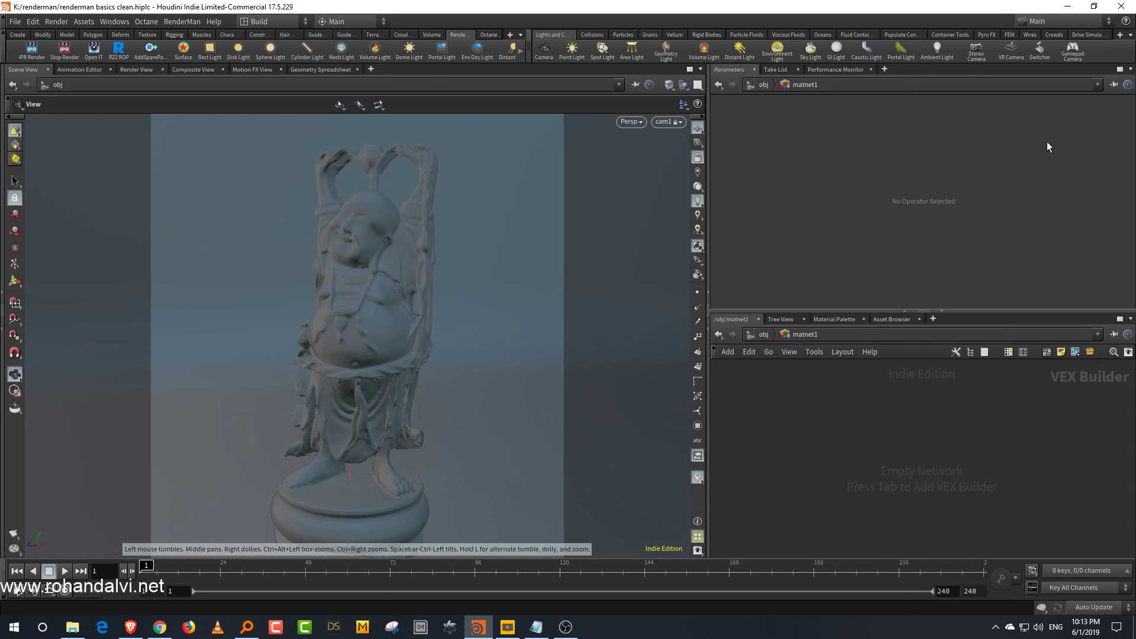
pyautogui.click(863, 444)
# Step: Duplicate the Pxr Surface node and position the copy beside the original
pyautogui.hotkey('ctrl', 'c')
pyautogui.hotkey('ctrl', 'v')
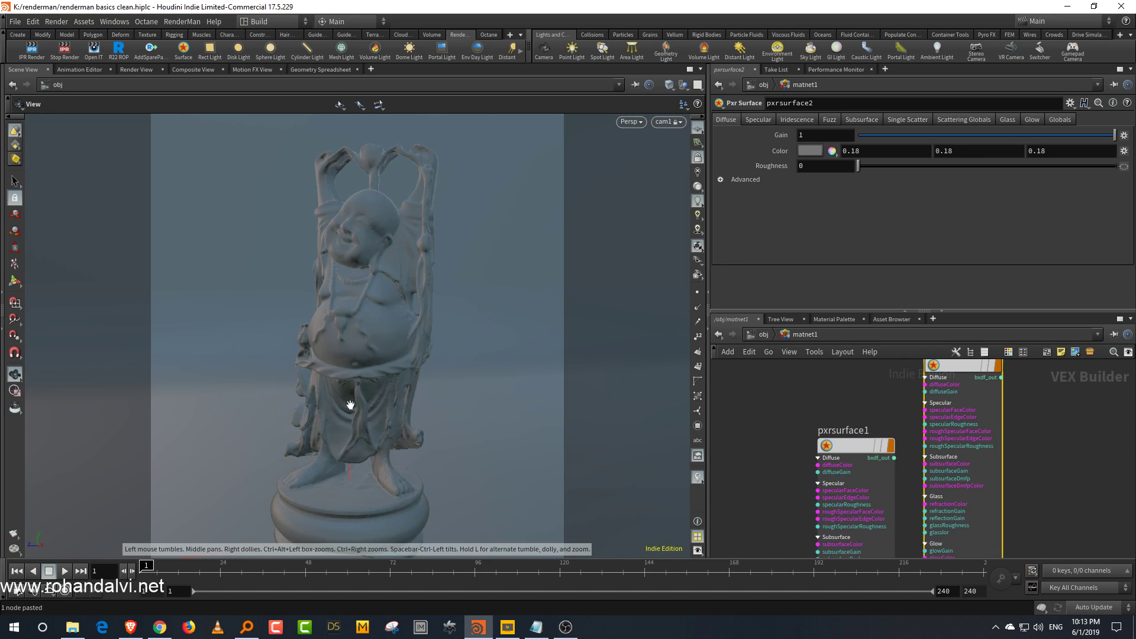
pyautogui.moveTo(806, 372); pyautogui.dragTo(763, 423, button='middle')
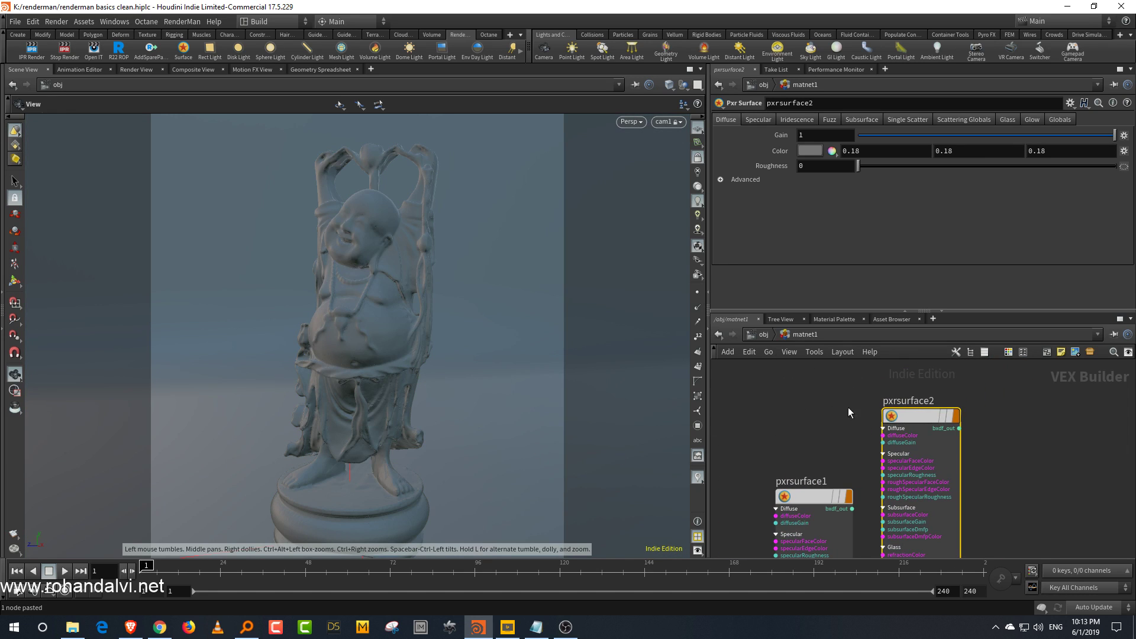
pyautogui.moveTo(940, 403); pyautogui.dragTo(771, 428)
# Step: Rename the copied Pxr Surface to model, return to object level, and save the scene
pyautogui.write('model')
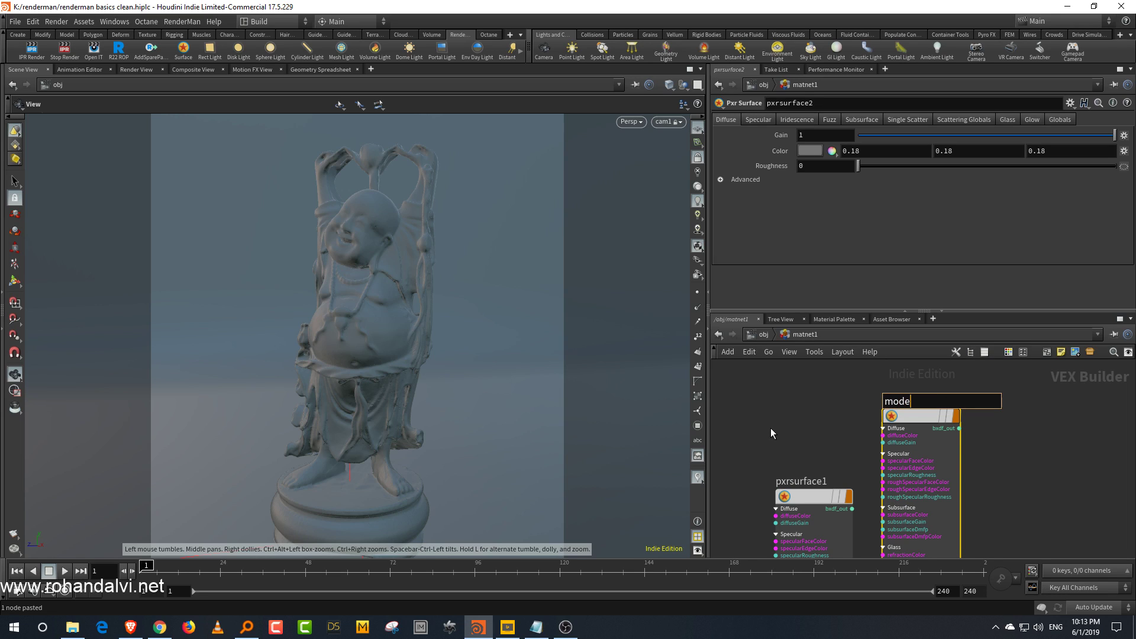
pyautogui.press('Return')
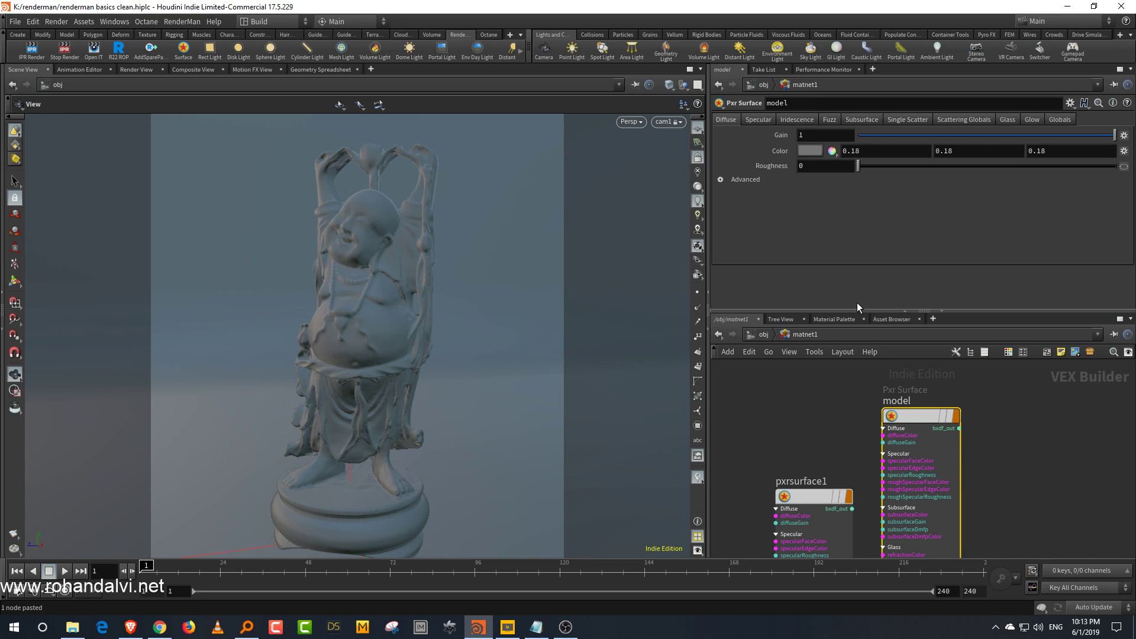
pyautogui.click(762, 335)
pyautogui.hotkey('ctrl', 's')
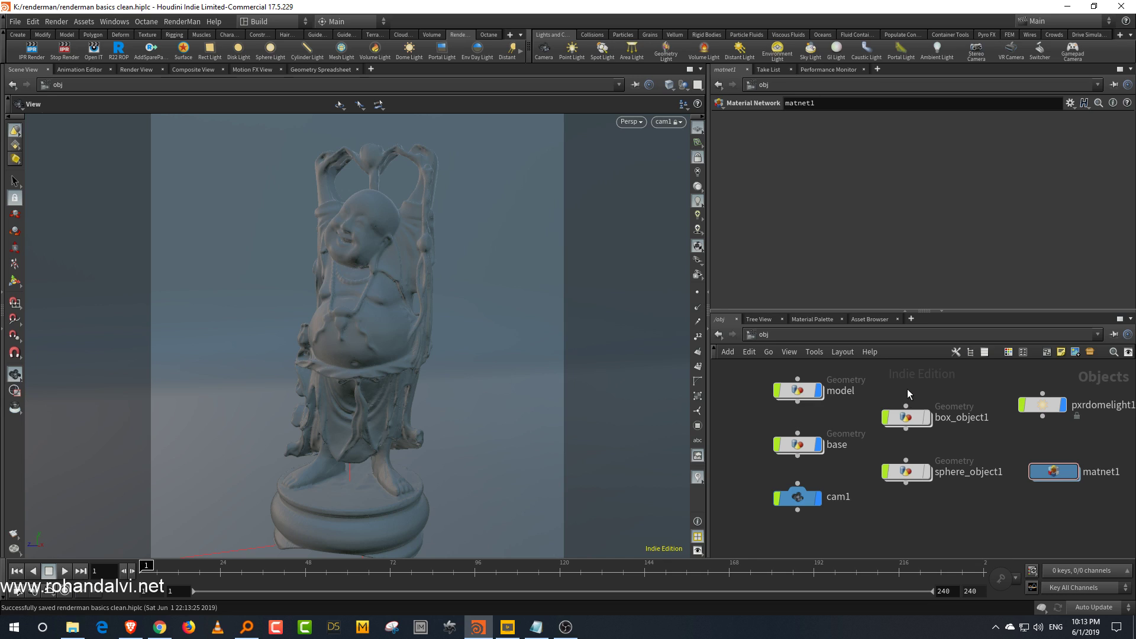
# Step: Start an IPR render and reposition the render view window over the viewport
pyautogui.click(31, 52)
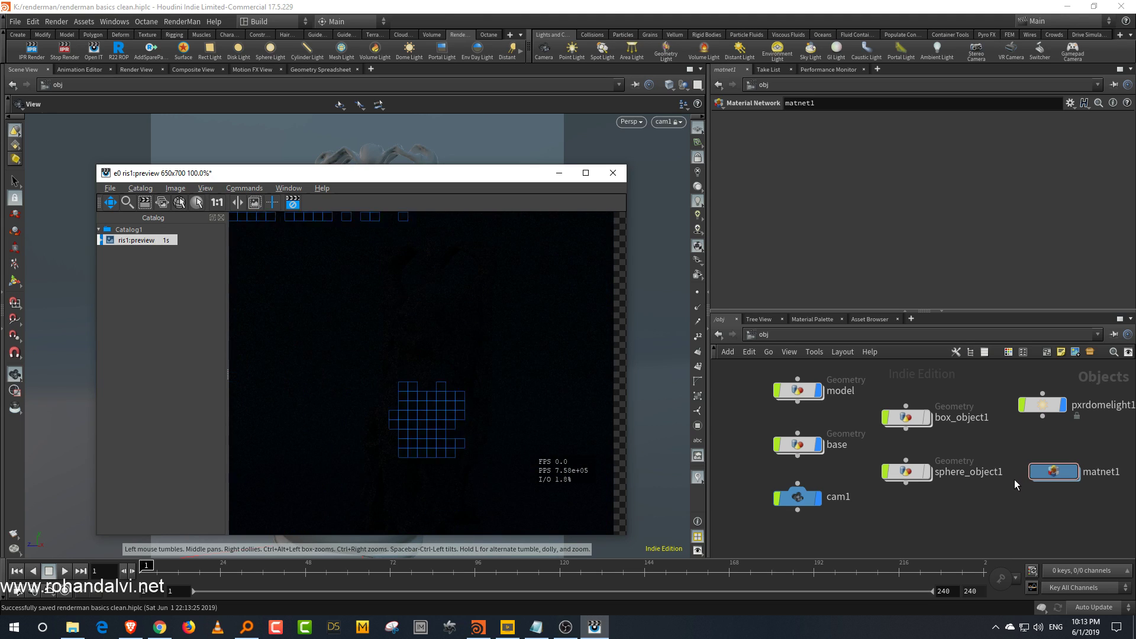
pyautogui.moveTo(443, 172); pyautogui.dragTo(386, 49)
pyautogui.moveTo(571, 414); pyautogui.dragTo(572, 546)
pyautogui.moveTo(436, 329); pyautogui.dragTo(435, 320)
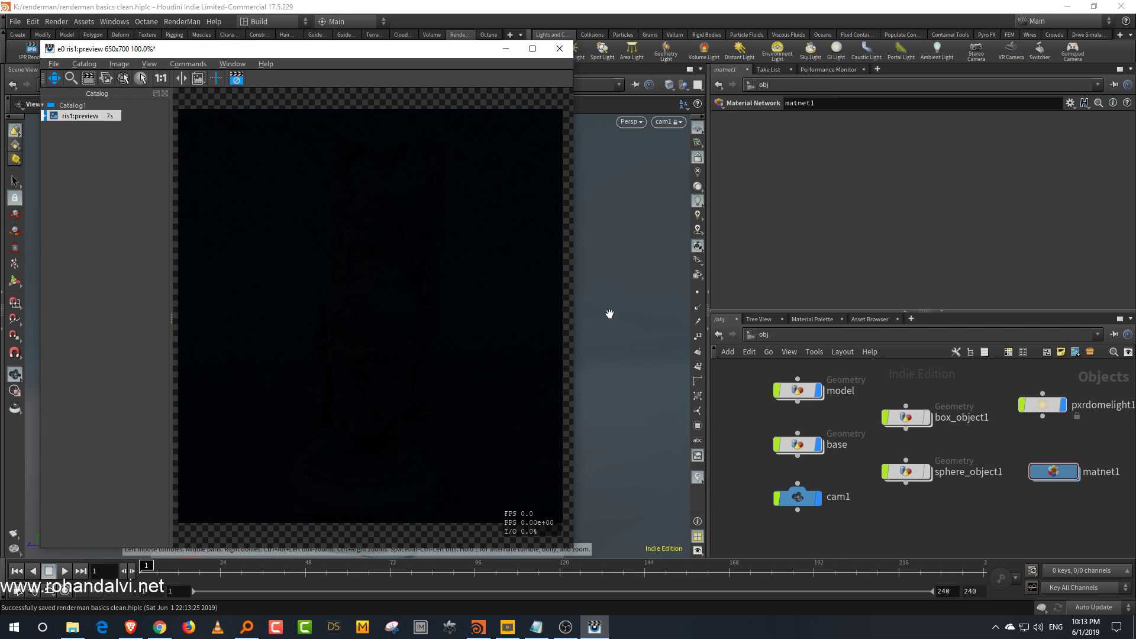
# Step: Raise the dome light's intensity to about 5.06 and its exposure to about 2.22
pyautogui.click(1043, 405)
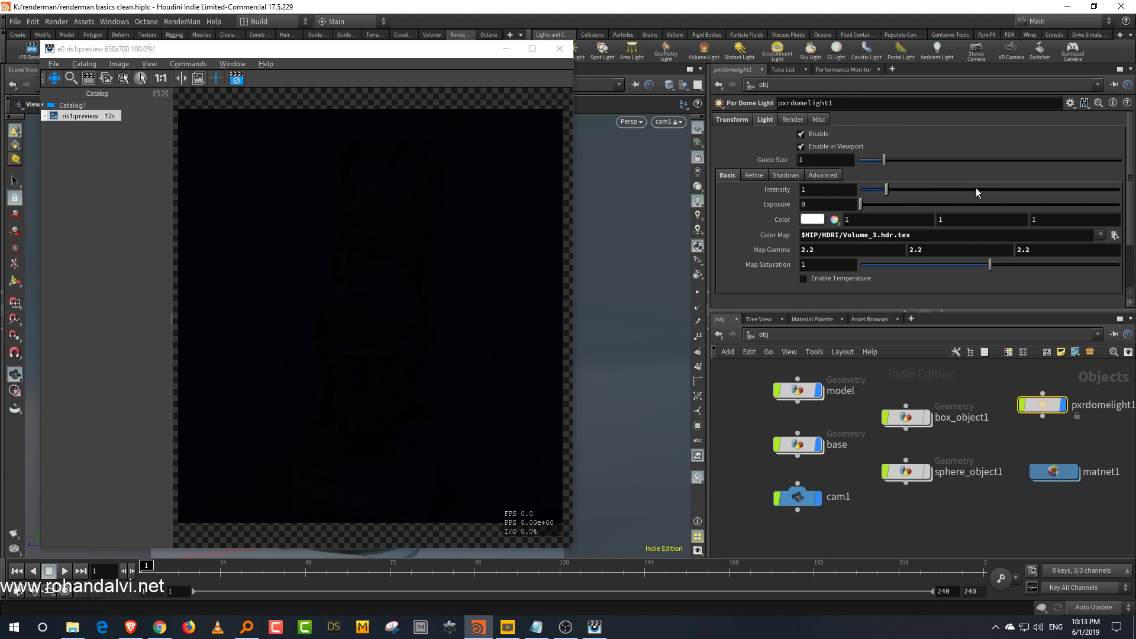
pyautogui.moveTo(969, 190); pyautogui.dragTo(992, 190)
pyautogui.moveTo(860, 204); pyautogui.dragTo(918, 205)
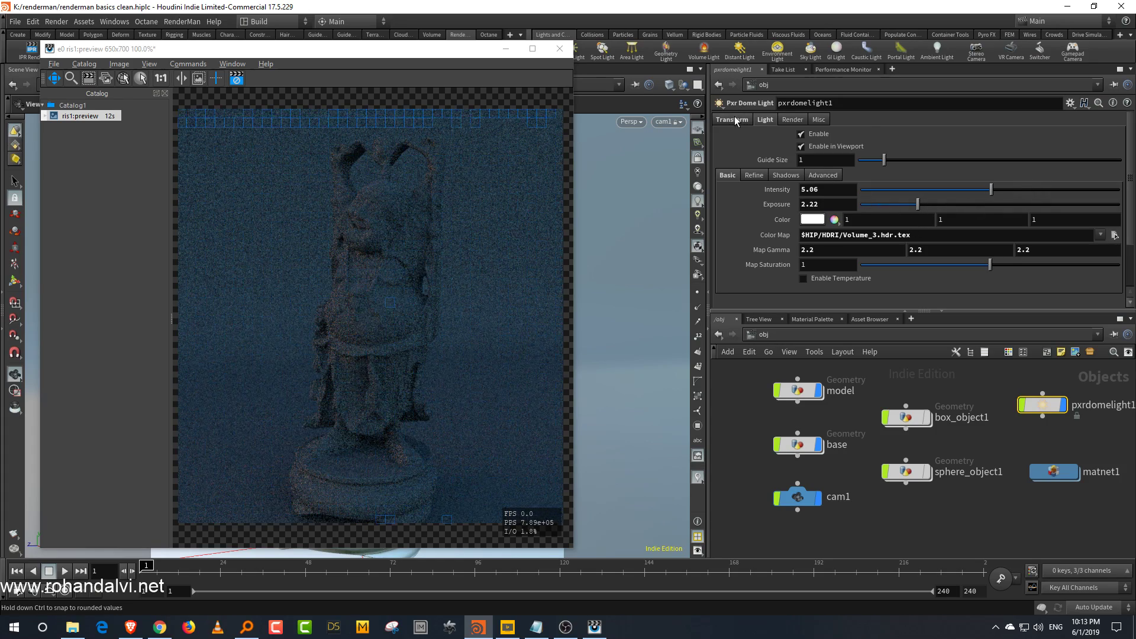
# Step: Rotate the dome light -180 degrees around Y in its transform settings
pyautogui.click(732, 119)
pyautogui.moveTo(937, 190); pyautogui.dragTo(979, 132, button='middle')
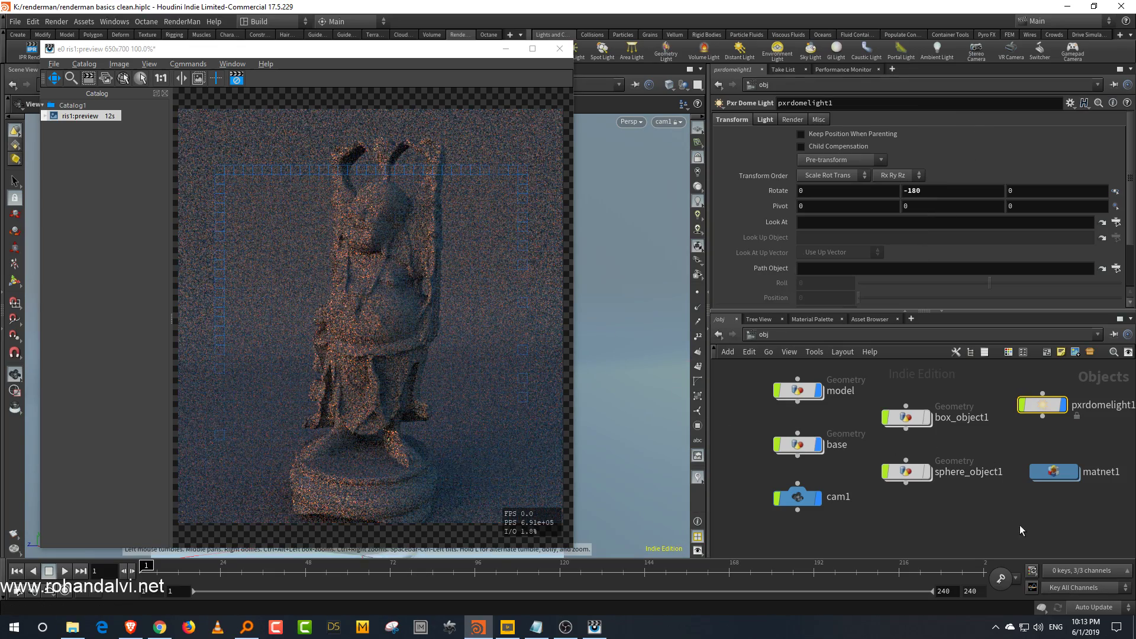
# Step: Inside the RIS shader network risnet1 in shop, add a Pxr Unified integrator node
pyautogui.moveTo(1019, 525); pyautogui.dragTo(989, 528, button='middle')
pyautogui.moveTo(1031, 475); pyautogui.dragTo(1020, 465)
pyautogui.click(1045, 517)
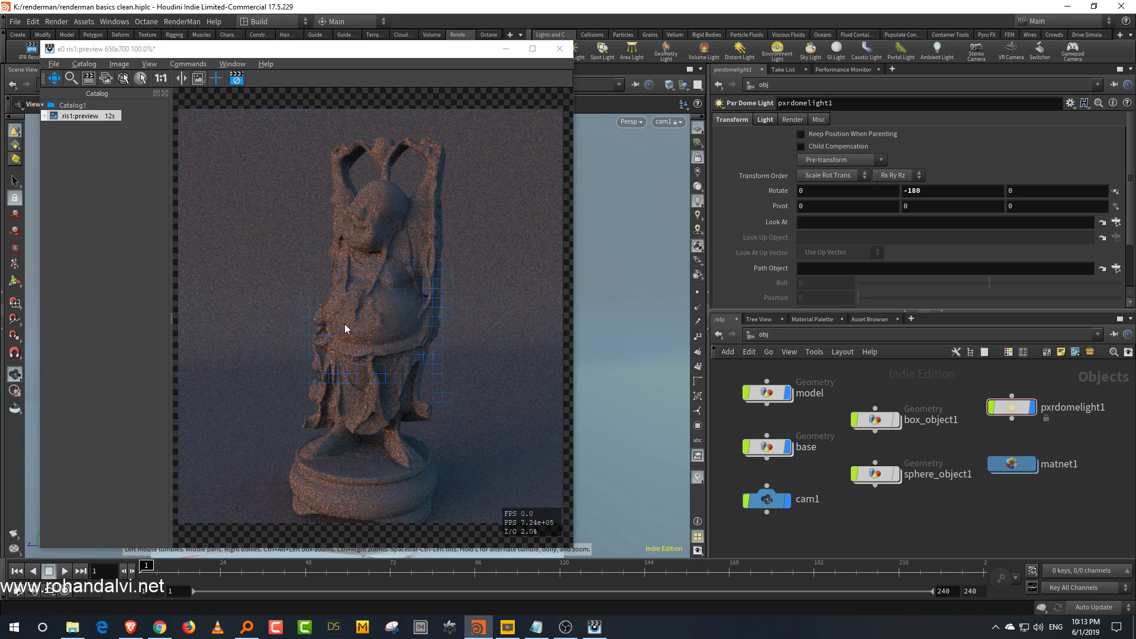
pyautogui.moveTo(974, 522); pyautogui.dragTo(954, 507, button='middle')
pyautogui.scroll(1, 965, 496)
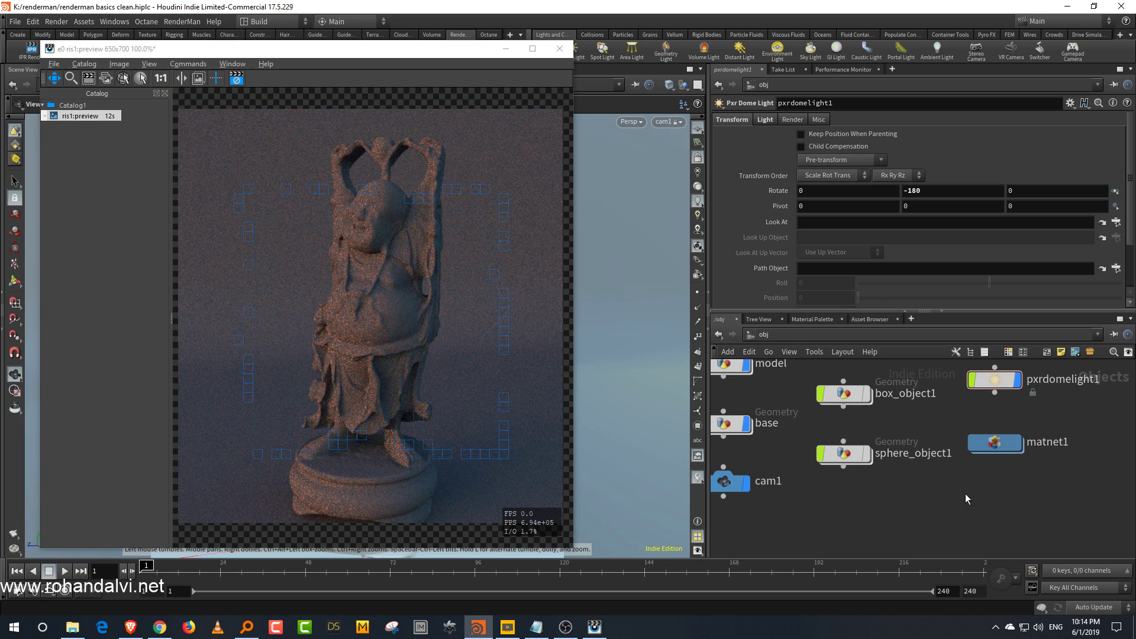
pyautogui.click(880, 332)
pyautogui.click(901, 414)
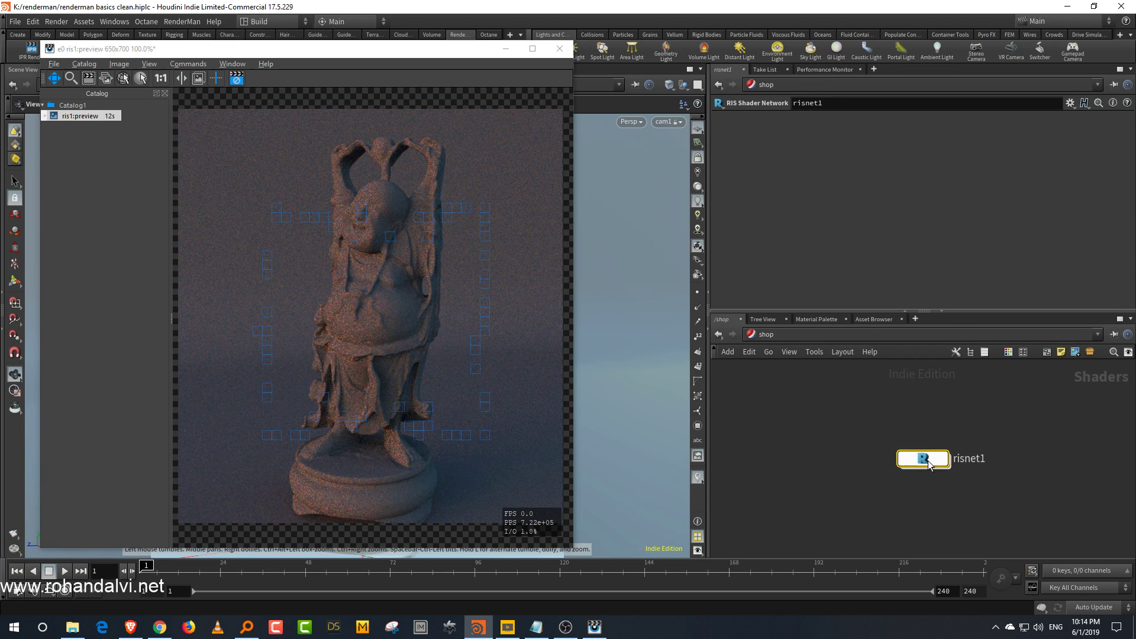
pyautogui.doubleClick(927, 461)
pyautogui.press('Tab')
pyautogui.moveTo(841, 435)
pyautogui.write('unif')
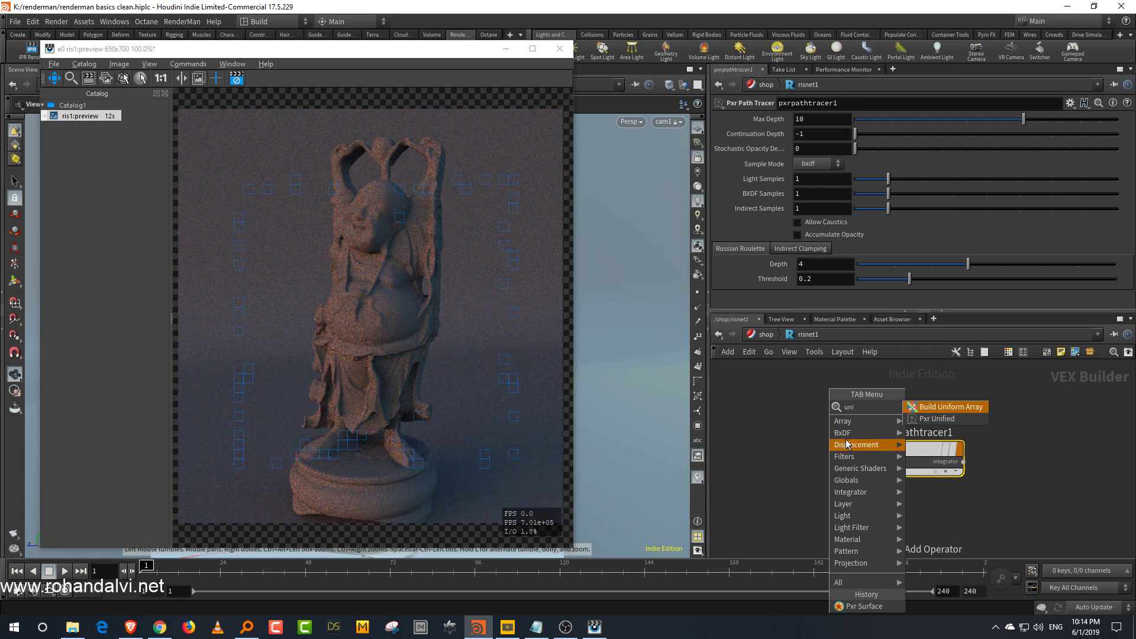
pyautogui.click(954, 421)
pyautogui.click(787, 413)
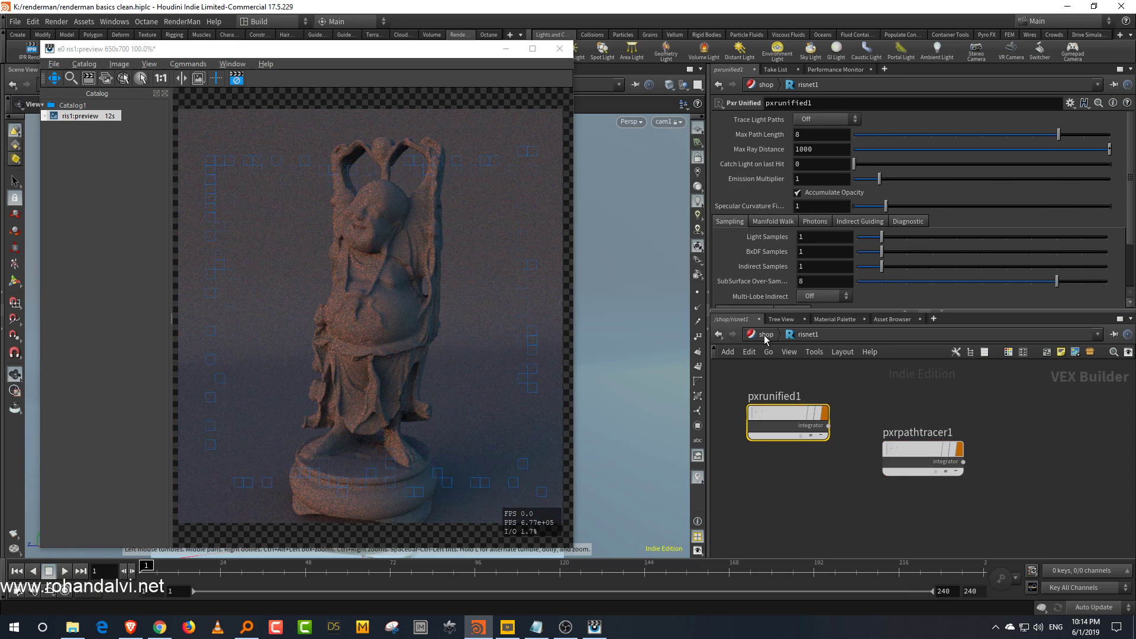
# Step: Set the RenderMan ROP's integrator to /shop/risnet1/pxrunified1
pyautogui.click(767, 336)
pyautogui.click(835, 338)
pyautogui.click(857, 405)
pyautogui.click(1116, 224)
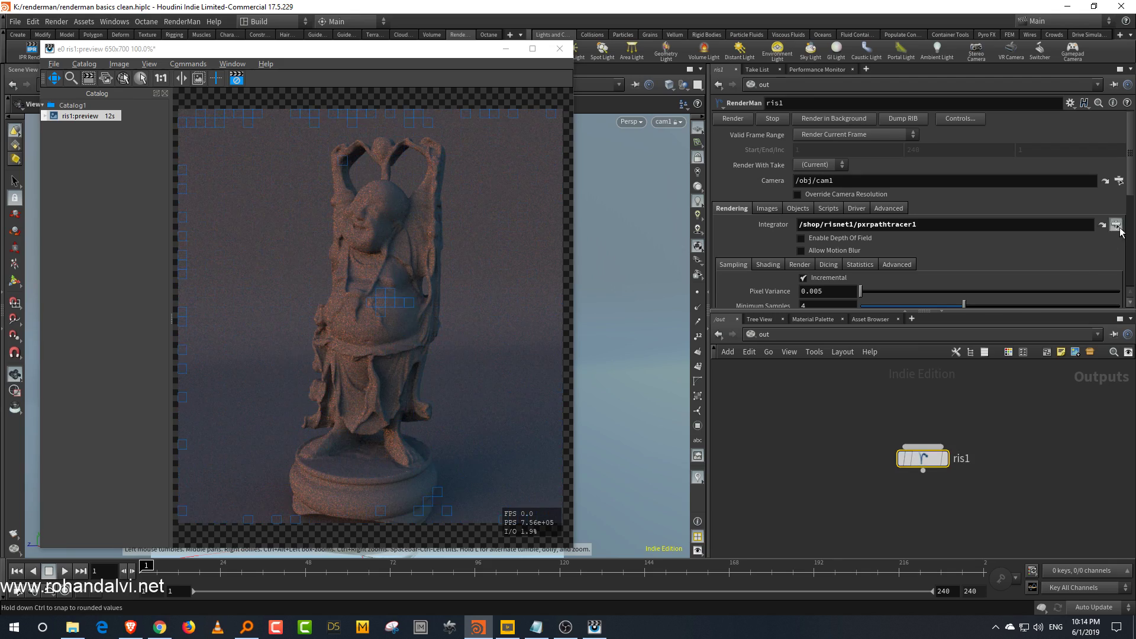
pyautogui.click(1047, 242)
pyautogui.click(1016, 329)
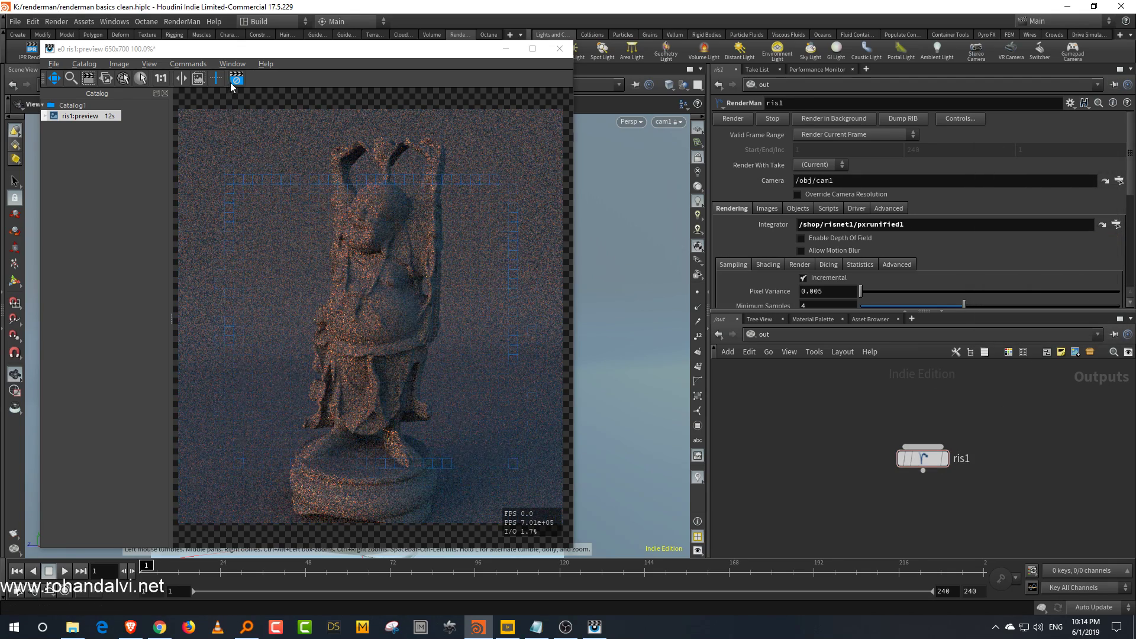
# Step: Move the render window and restart the IPR render
pyautogui.moveTo(284, 52); pyautogui.dragTo(257, 99)
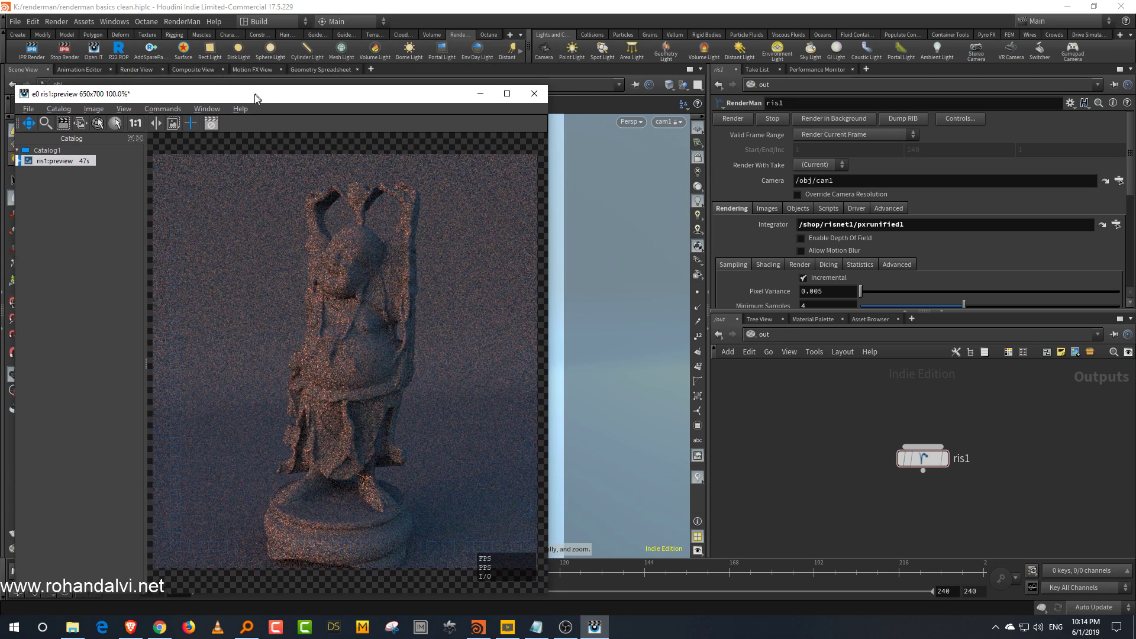
pyautogui.click(32, 52)
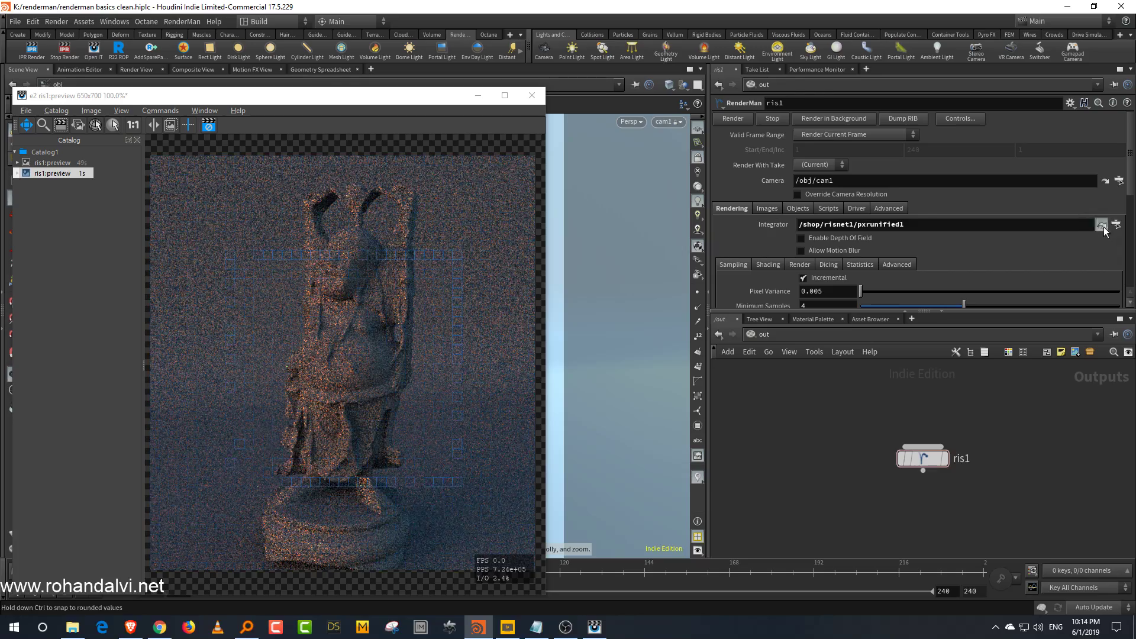
# Step: In the ROP's Render tab, open Limits and raise Threads to 10
pyautogui.click(1103, 225)
pyautogui.moveTo(861, 310); pyautogui.dragTo(861, 374)
pyautogui.moveTo(945, 150); pyautogui.dragTo(947, 150)
pyautogui.click(793, 402)
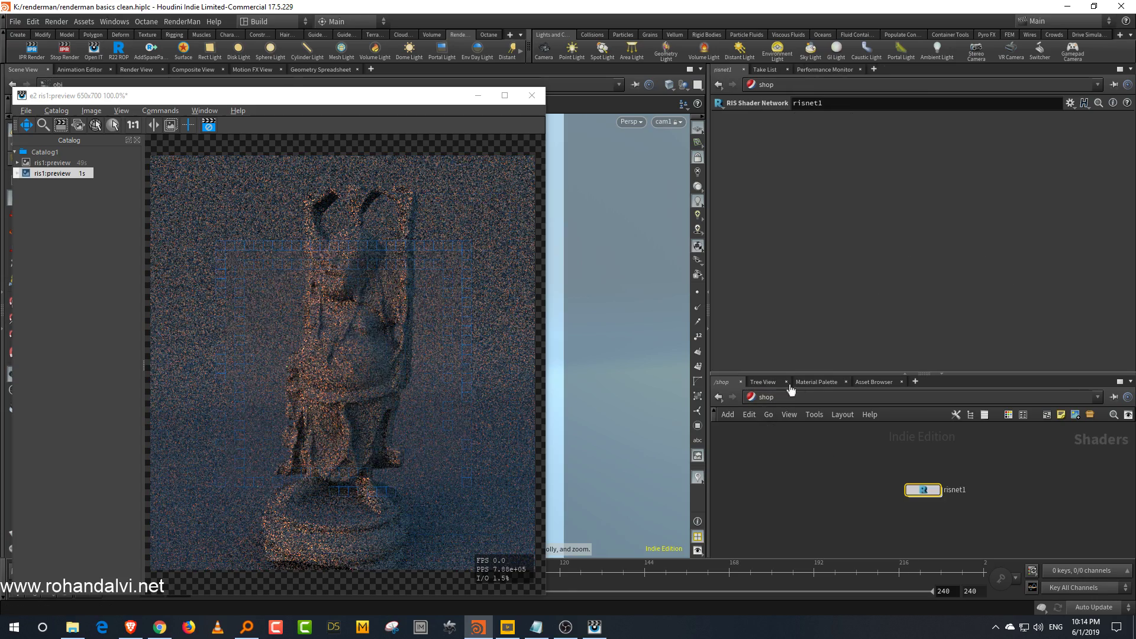
pyautogui.click(822, 389)
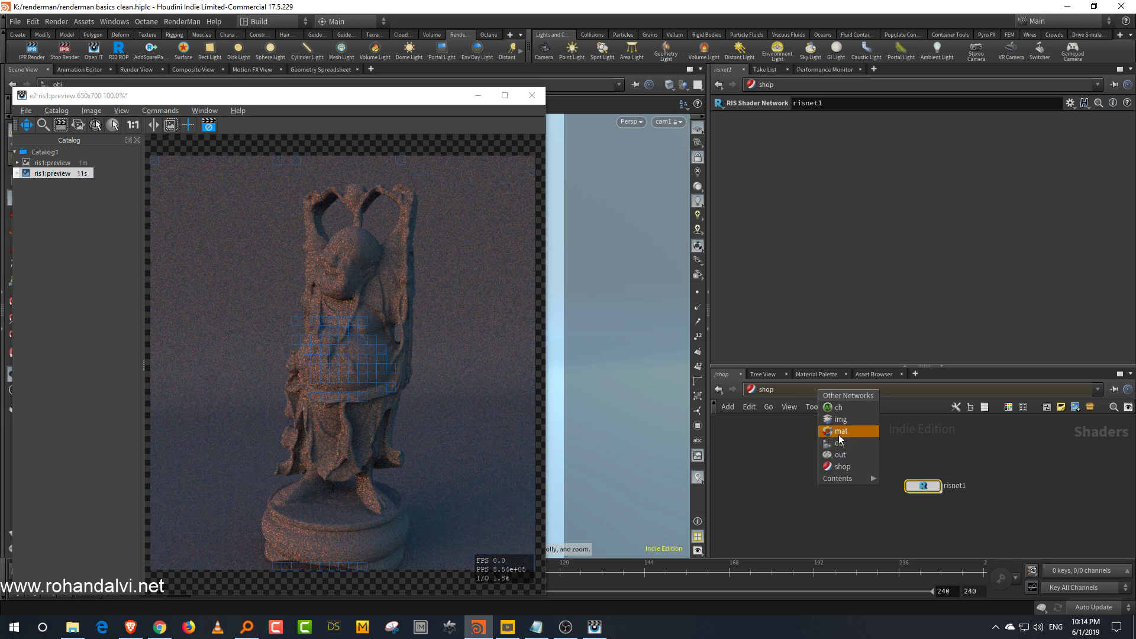
pyautogui.click(794, 389)
pyautogui.click(795, 392)
pyautogui.click(820, 458)
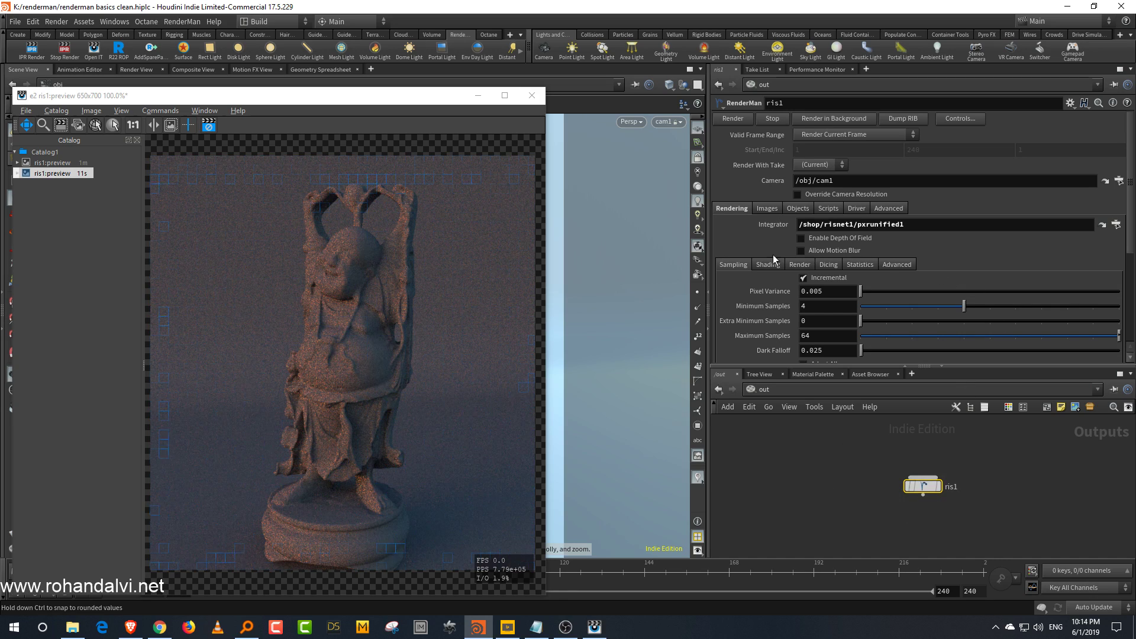
pyautogui.click(734, 264)
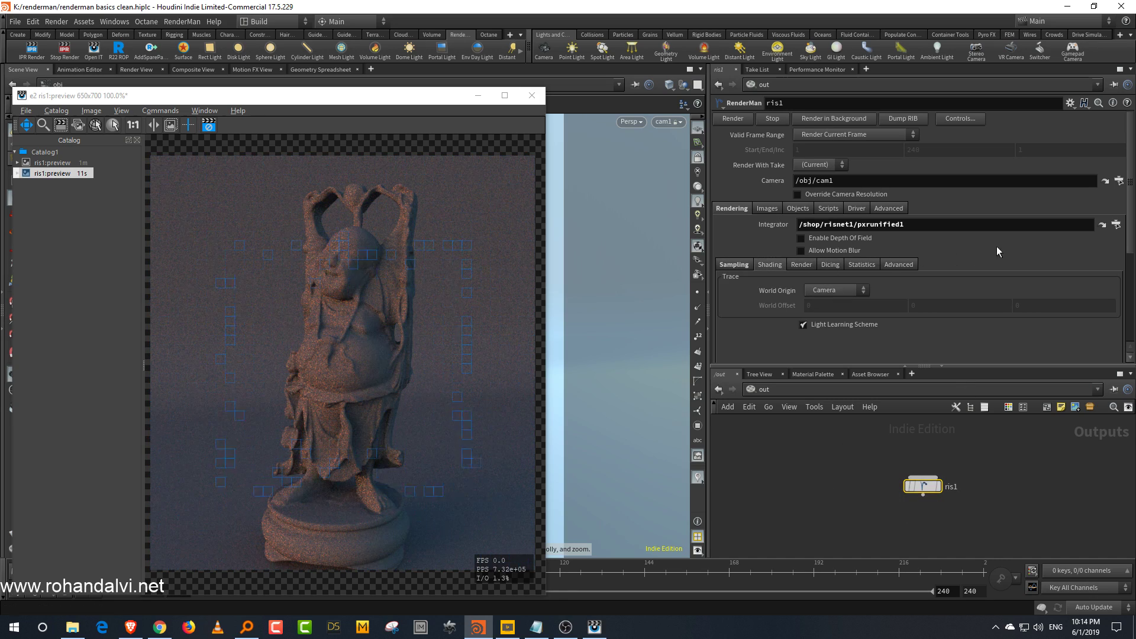
pyautogui.click(808, 264)
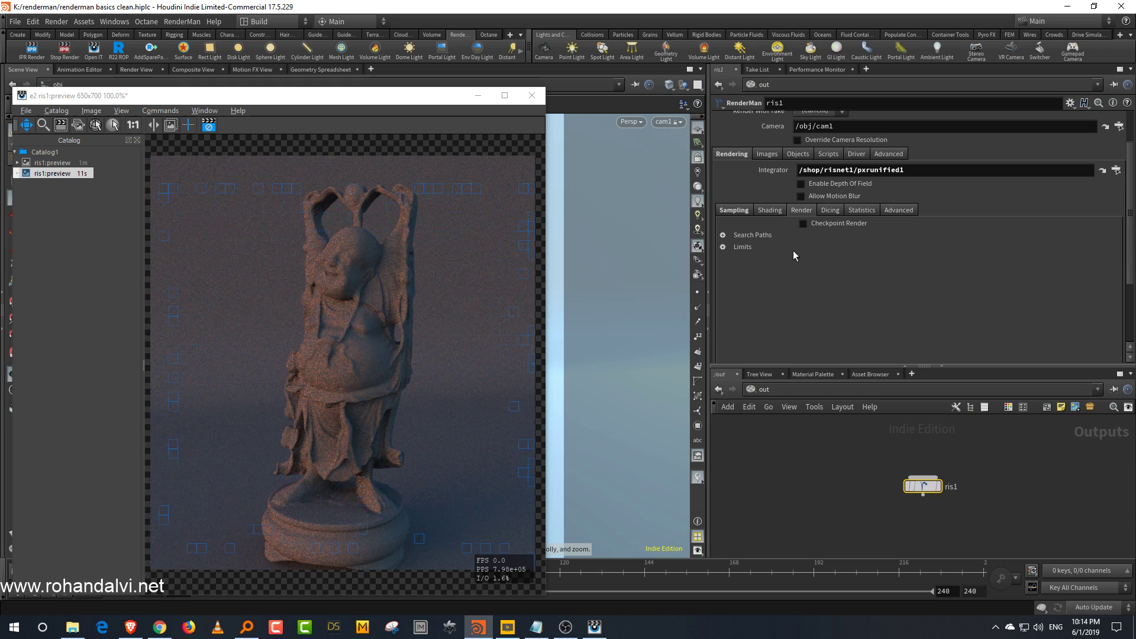
pyautogui.click(723, 247)
pyautogui.moveTo(967, 263); pyautogui.dragTo(1114, 259)
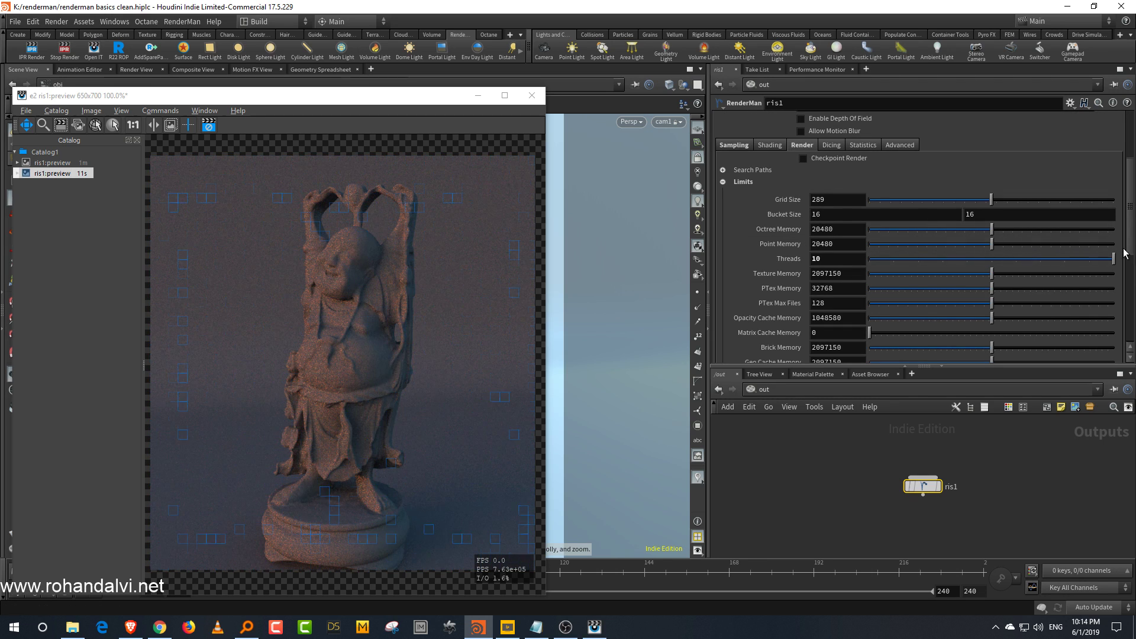
# Step: Restart the IPR render with the new settings
pyautogui.scroll(3, 989, 256)
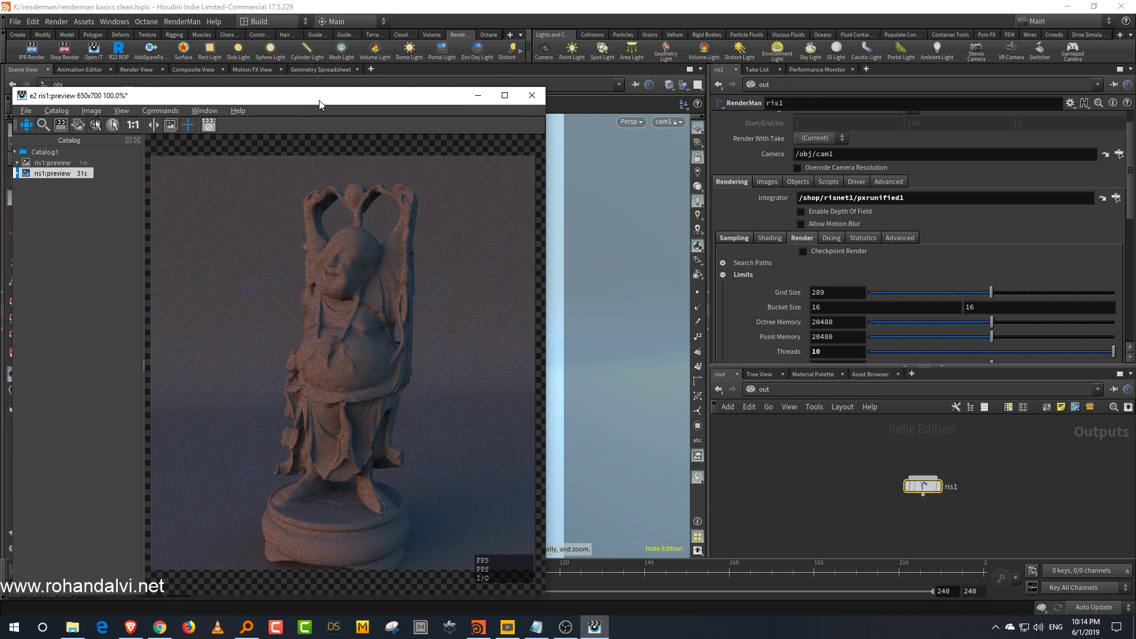
pyautogui.moveTo(319, 105); pyautogui.dragTo(315, 102)
pyautogui.click(35, 55)
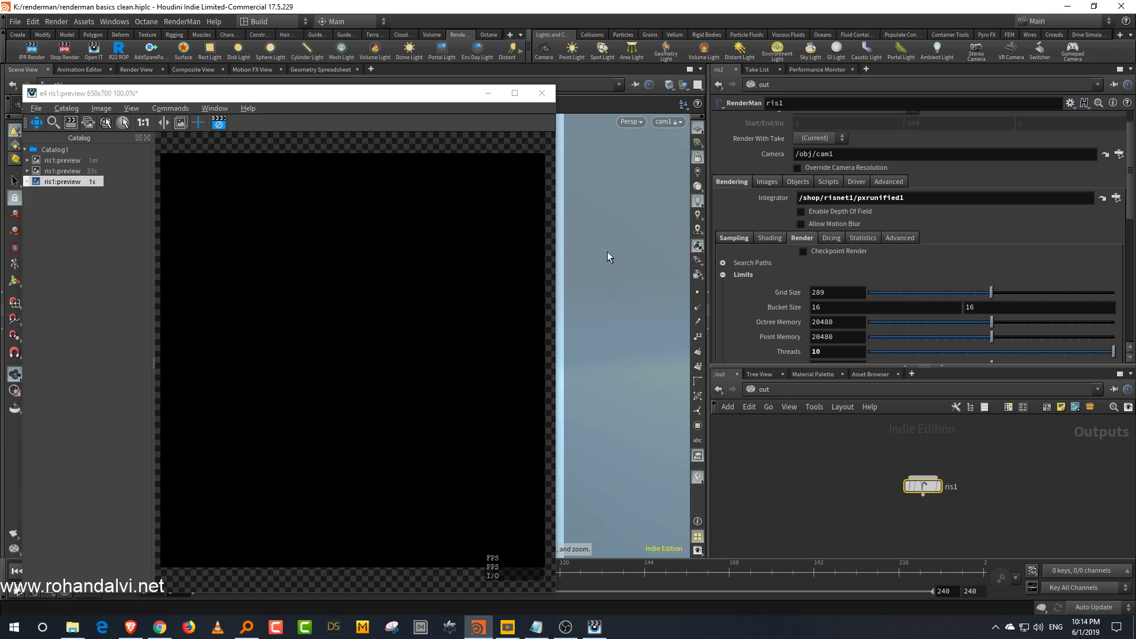
# Step: Resize the Houdini window to sit beside the live stream chat
pyautogui.click(1092, 6)
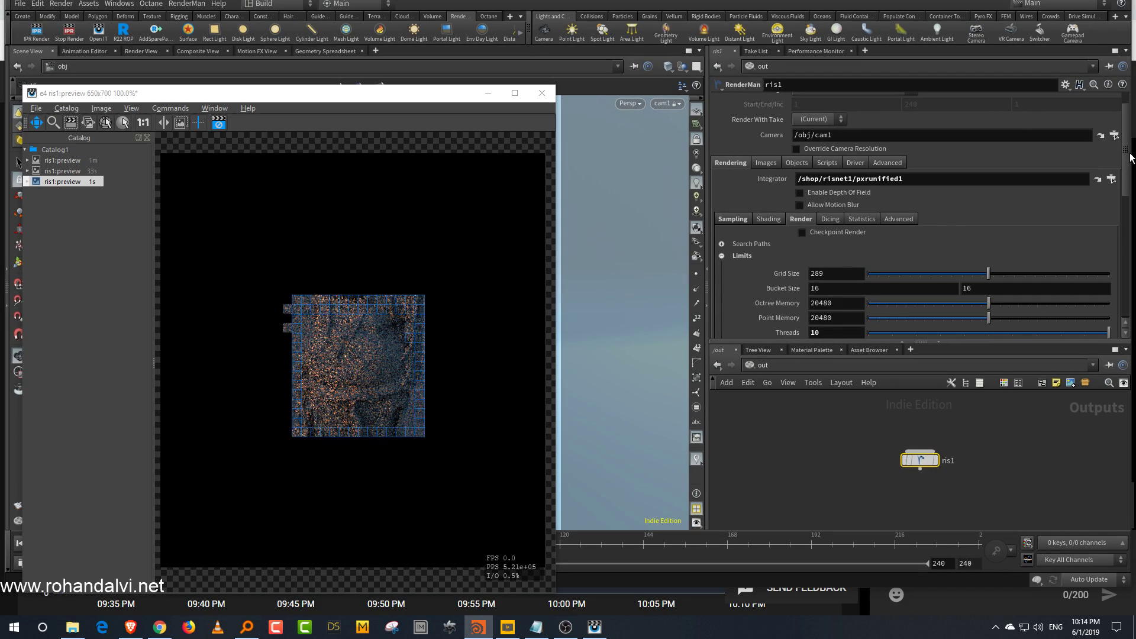
pyautogui.moveTo(1096, 154); pyautogui.dragTo(864, 261)
pyautogui.click(765, 447)
pyautogui.moveTo(768, 459); pyautogui.dragTo(769, 471, button='middle')
pyautogui.scroll(2, 752, 465)
pyautogui.scroll(-1, 754, 459)
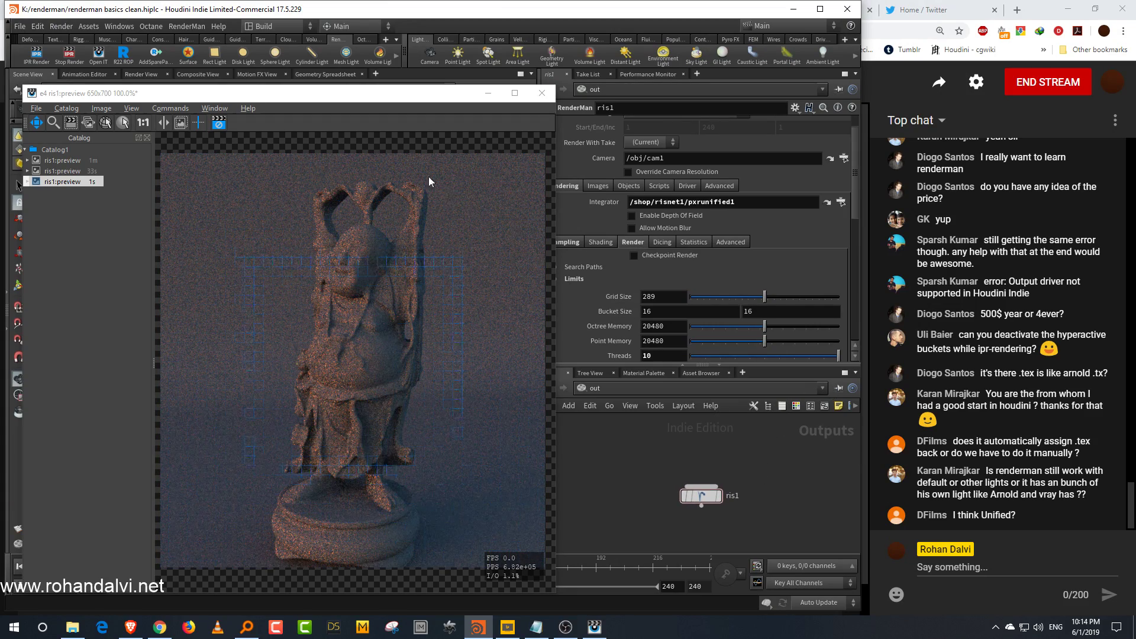
# Step: Delete the Pxr Path Tracer node from the RIS shader network in shop
pyautogui.moveTo(378, 102); pyautogui.dragTo(346, 70)
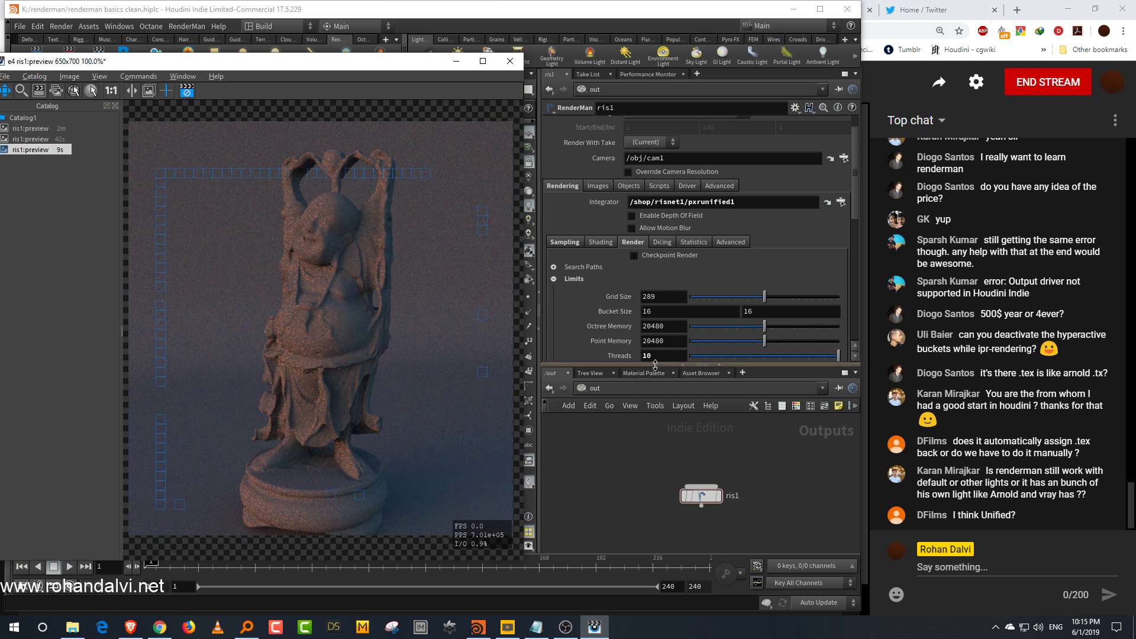
pyautogui.moveTo(656, 365); pyautogui.dragTo(654, 319)
pyautogui.click(634, 343)
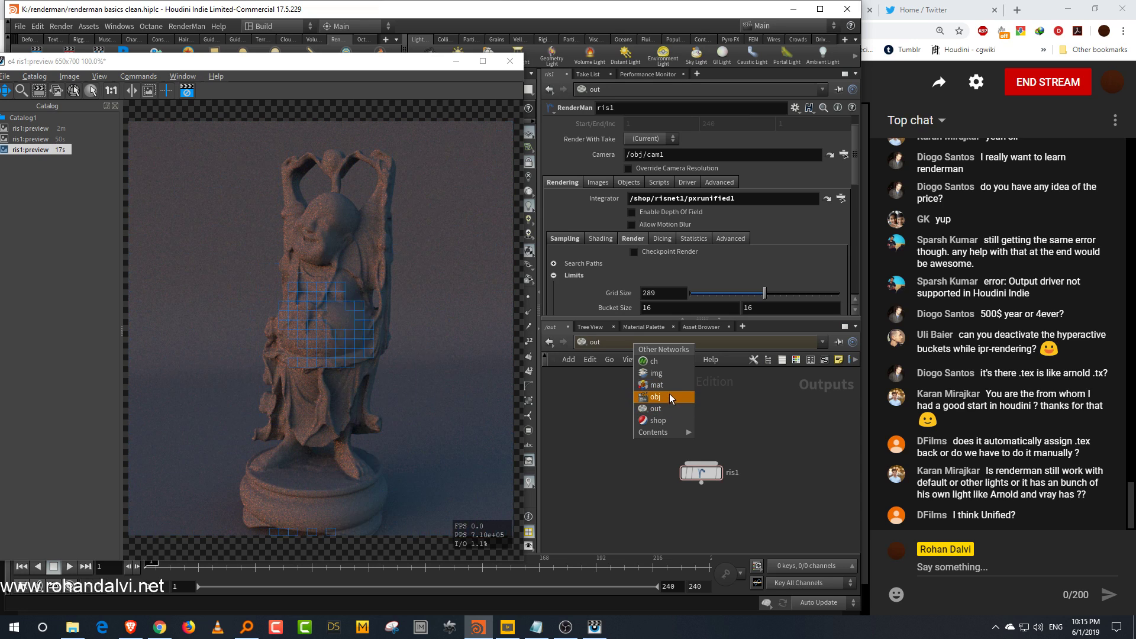
pyautogui.click(730, 400)
pyautogui.click(704, 345)
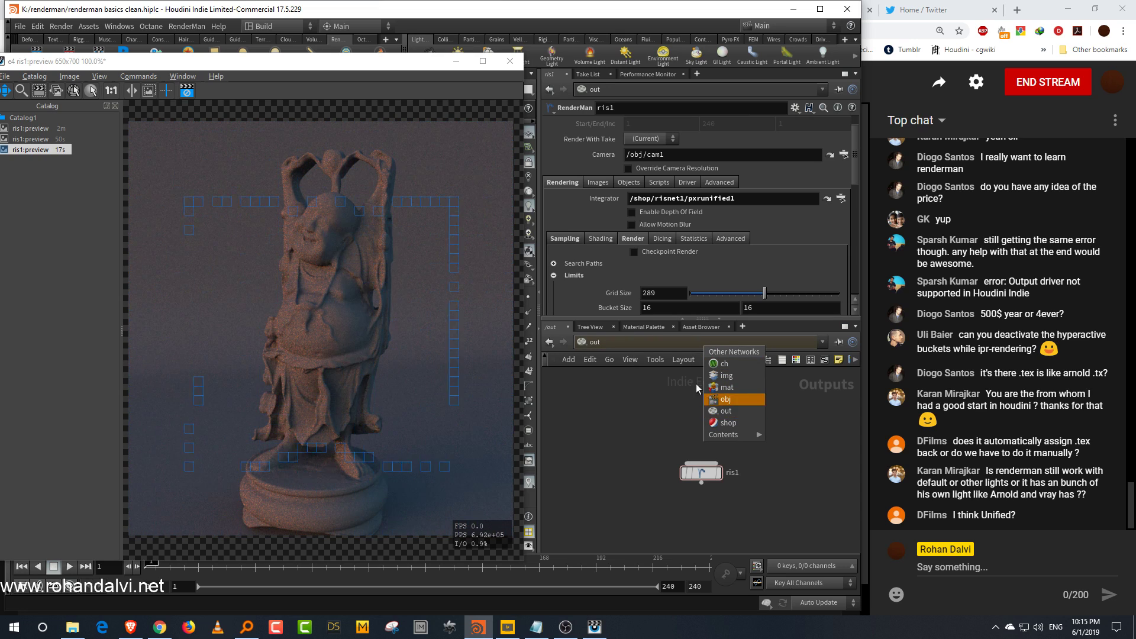
pyautogui.click(740, 424)
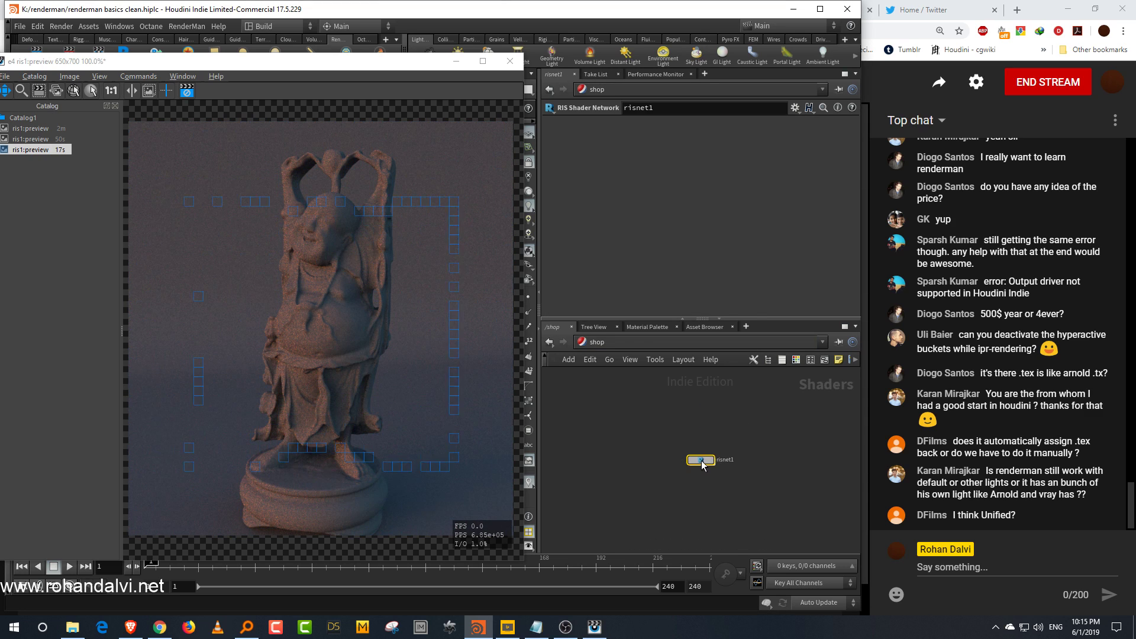
pyautogui.doubleClick(701, 463)
pyautogui.press('Delete')
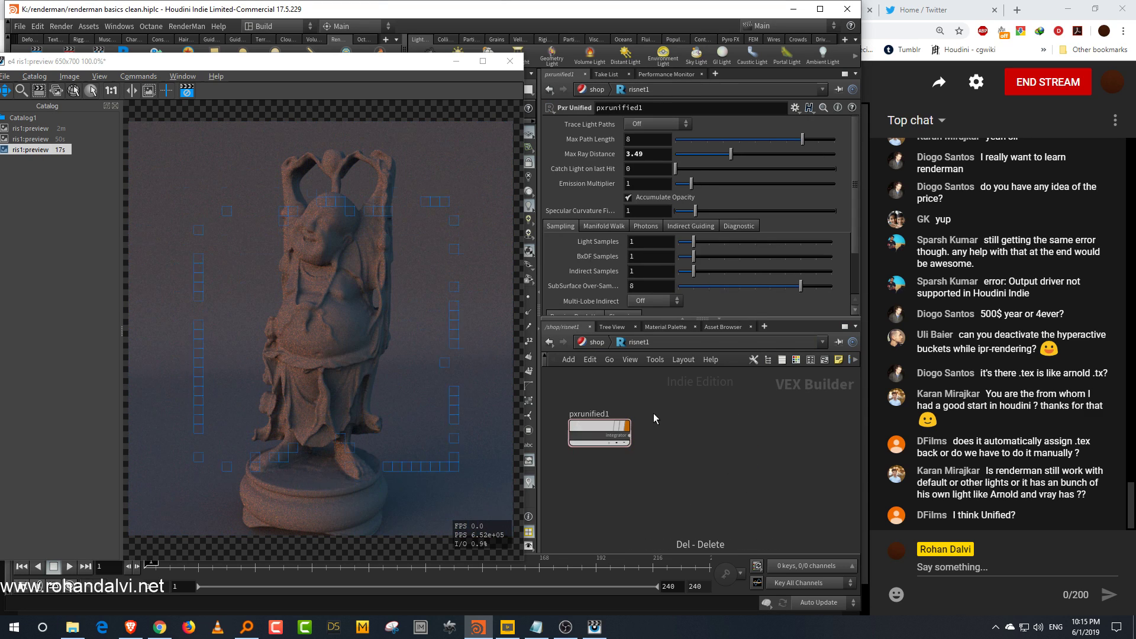
# Step: In Pxr Unified's Clamping settings, set Max Direct Lighting Value to about 2.53 and Max Indirect Value to about 2.77
pyautogui.moveTo(594, 431); pyautogui.dragTo(648, 441)
pyautogui.moveTo(854, 200); pyautogui.dragTo(858, 241)
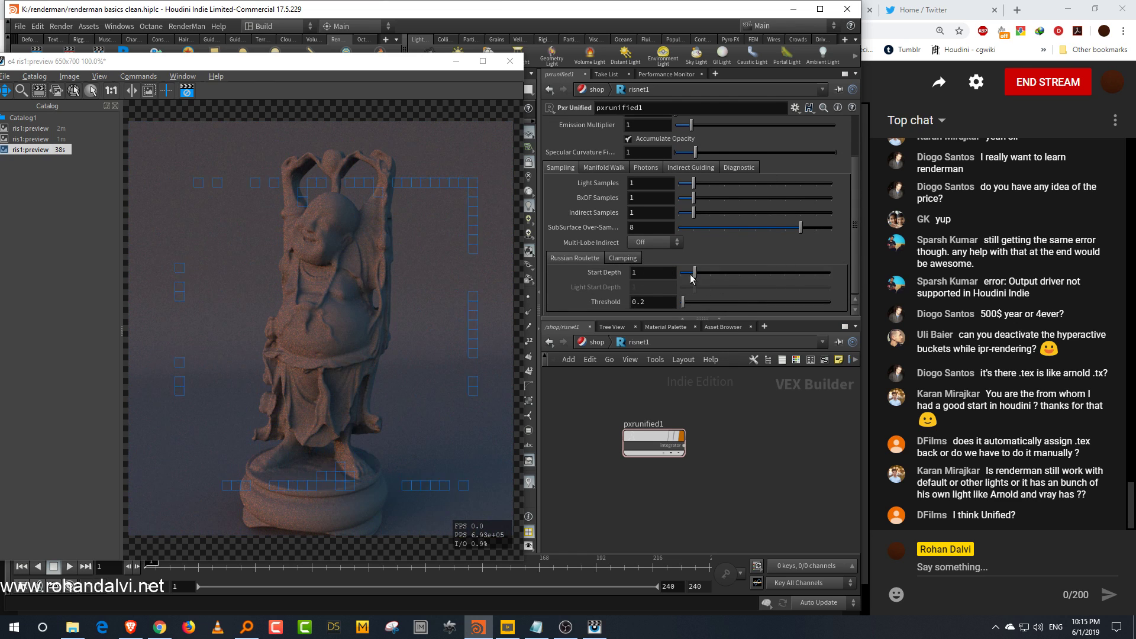
pyautogui.click(623, 258)
pyautogui.moveTo(733, 271)
pyautogui.mouseDown()
pyautogui.moveTo(691, 277)
pyautogui.moveTo(718, 276)
pyautogui.mouseUp()
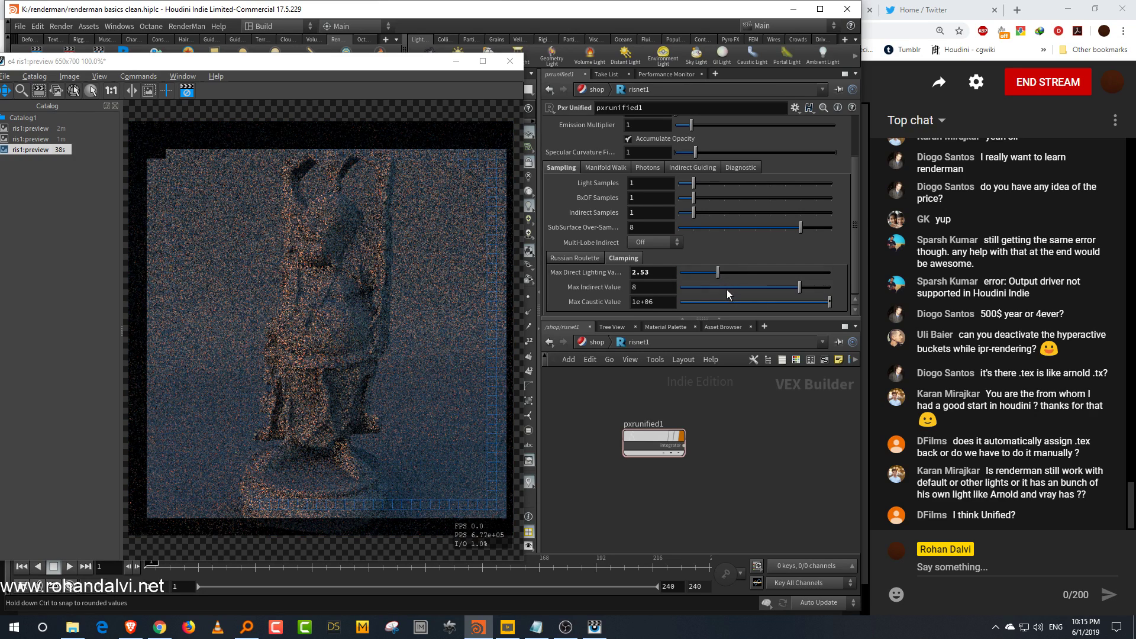
pyautogui.click(722, 288)
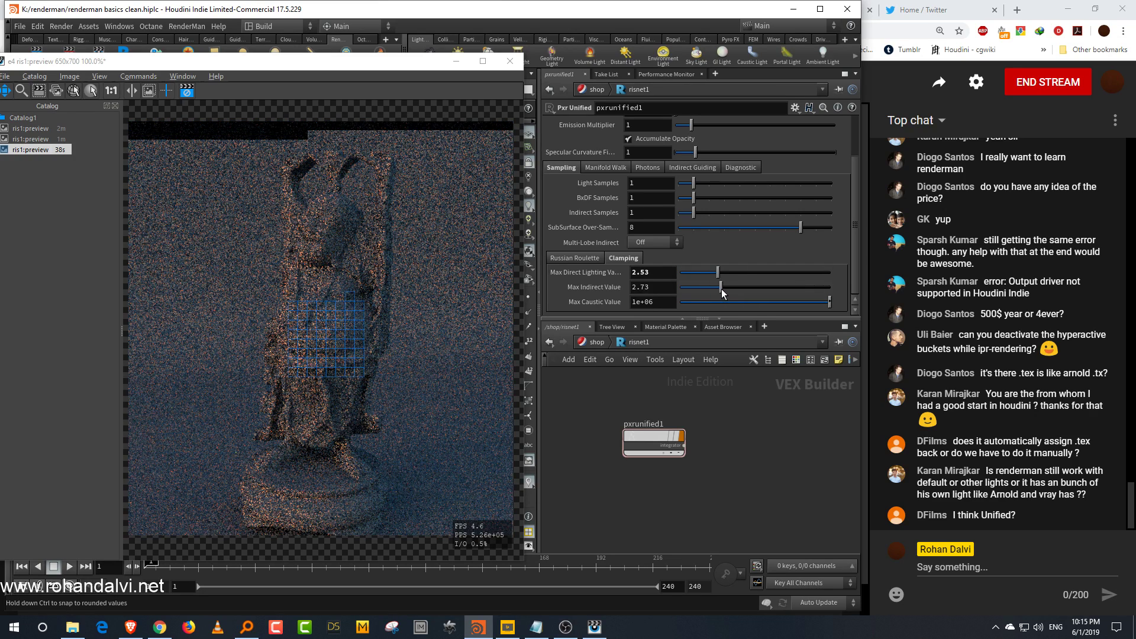
# Step: Return to object level and raise the dome light's intensity to about 8.36
pyautogui.click(598, 342)
pyautogui.click(648, 347)
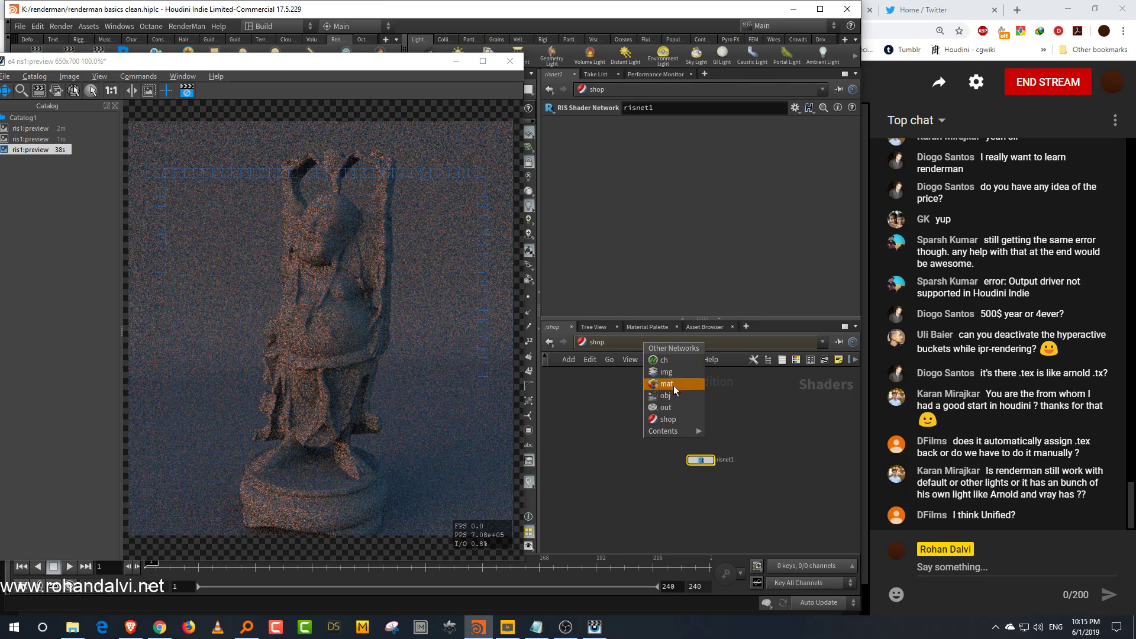
pyautogui.click(674, 399)
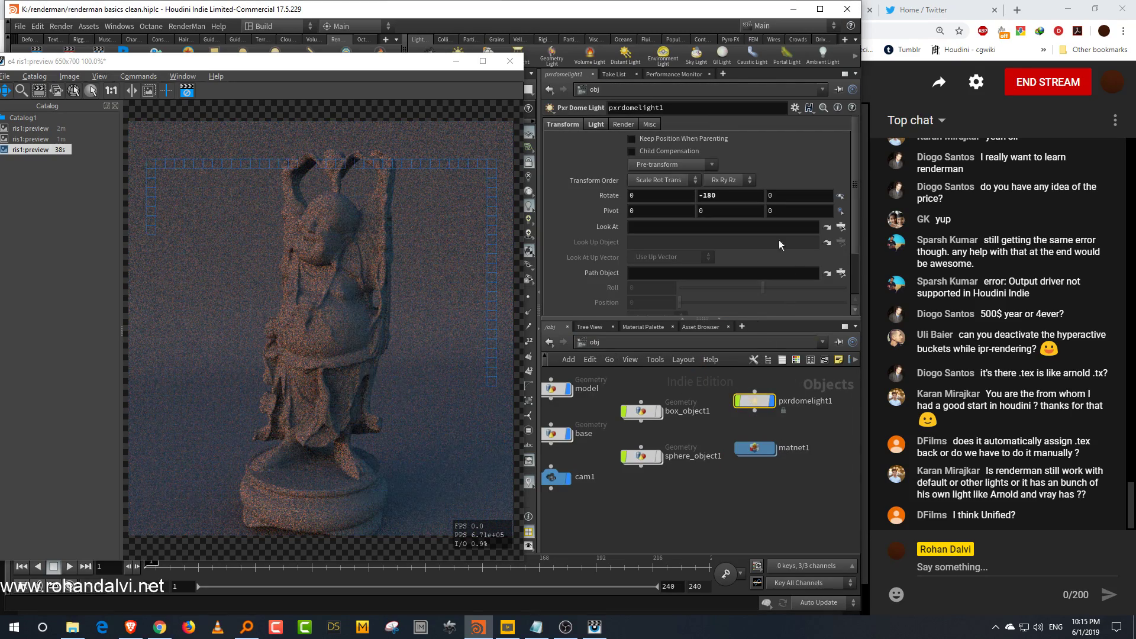
pyautogui.click(599, 125)
pyautogui.click(818, 195)
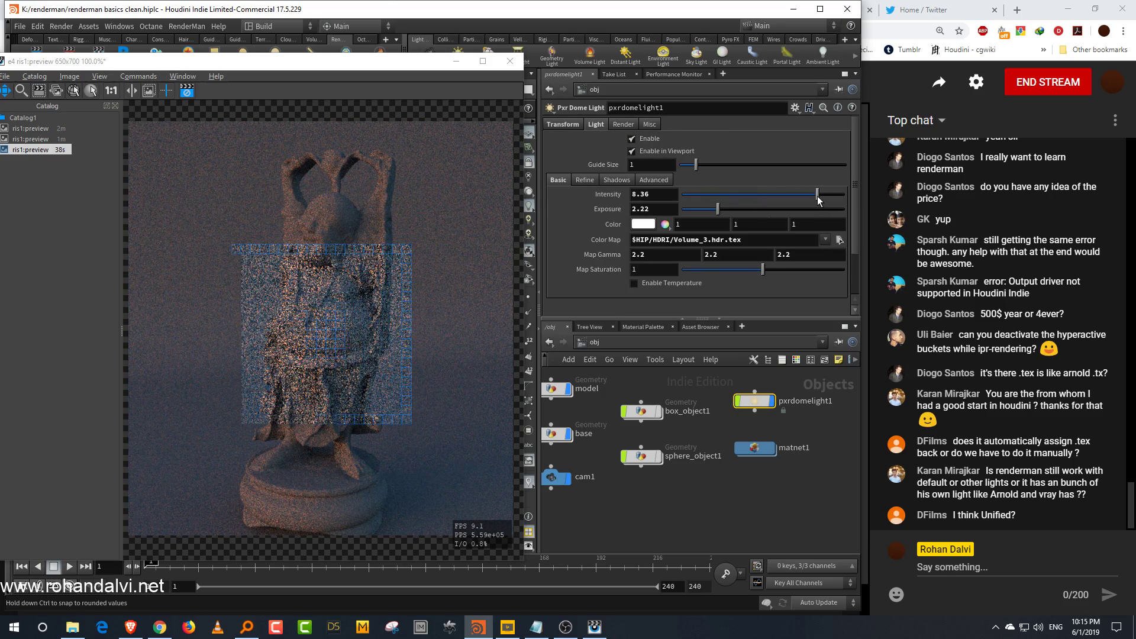
# Step: Raise the dome light's exposure to about 2.9
pyautogui.click(737, 213)
pyautogui.moveTo(738, 211); pyautogui.dragTo(729, 217)
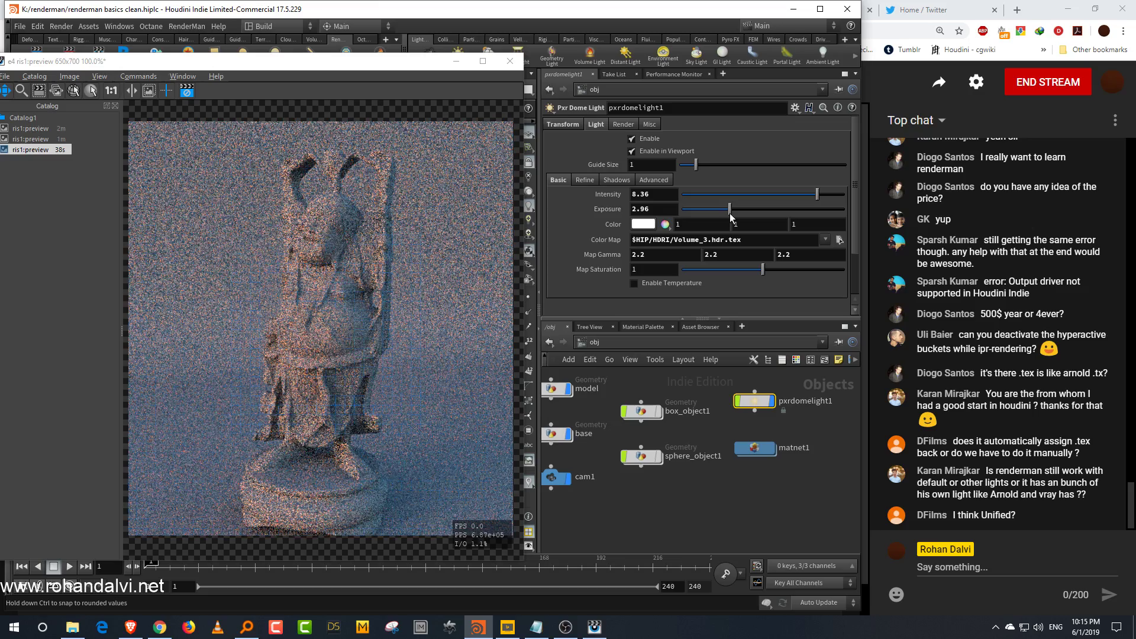
# Step: Draw a render region around the statue's head in the preview render
pyautogui.click(39, 92)
pyautogui.click(97, 102)
pyautogui.moveTo(363, 317); pyautogui.dragTo(364, 318)
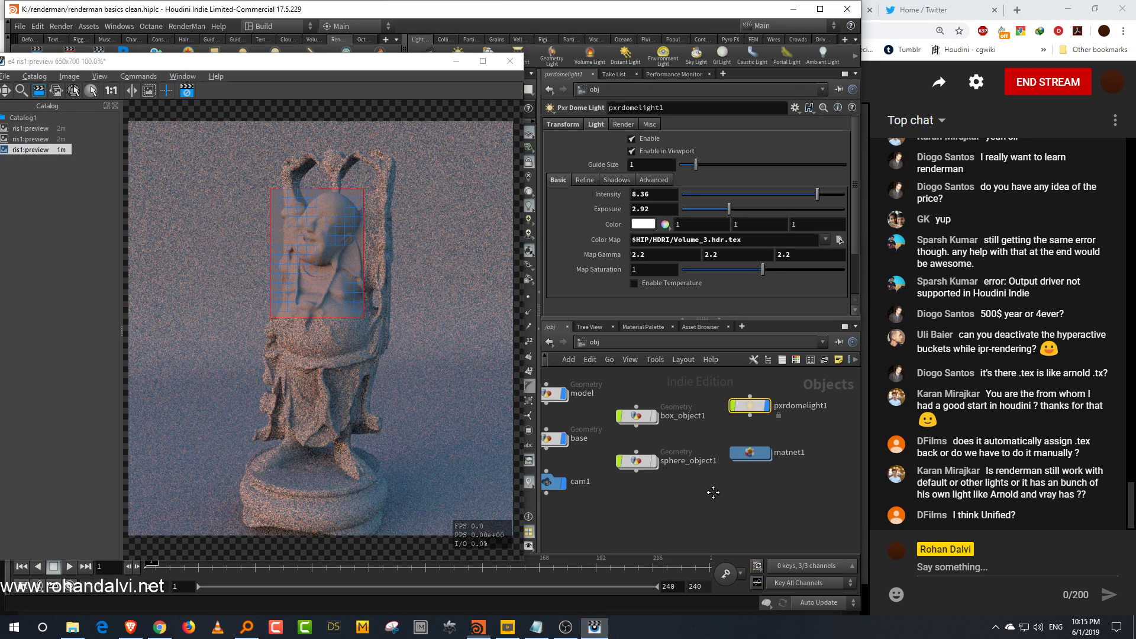
# Step: Open the material network and set the model Pxr Surface's diffuse color to light grey 0.599
pyautogui.moveTo(718, 492); pyautogui.dragTo(710, 501, button='middle')
pyautogui.doubleClick(759, 454)
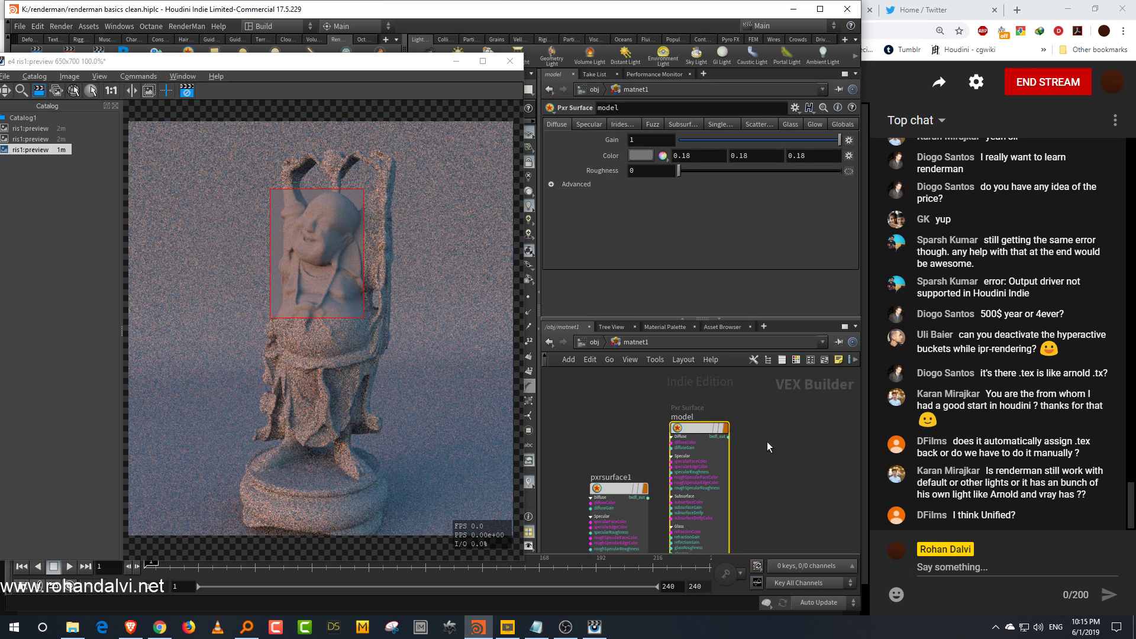
pyautogui.click(662, 155)
pyautogui.click(736, 231)
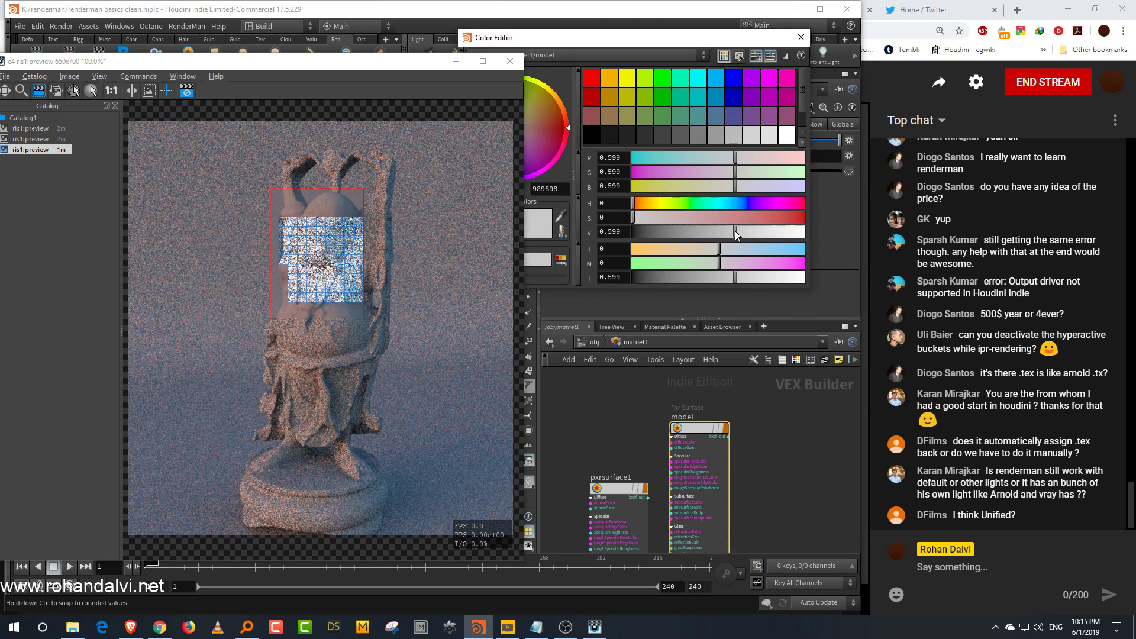
pyautogui.click(801, 37)
# Step: Set pxrsurface1's diffuse color to light grey 0.592
pyautogui.click(662, 155)
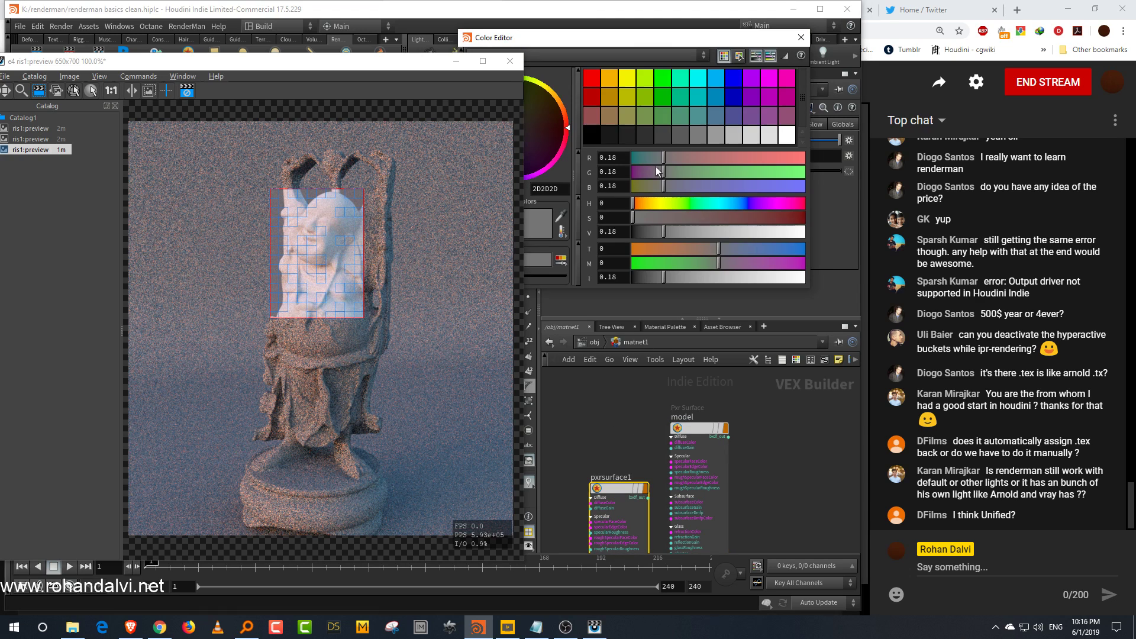
pyautogui.click(735, 232)
pyautogui.click(801, 37)
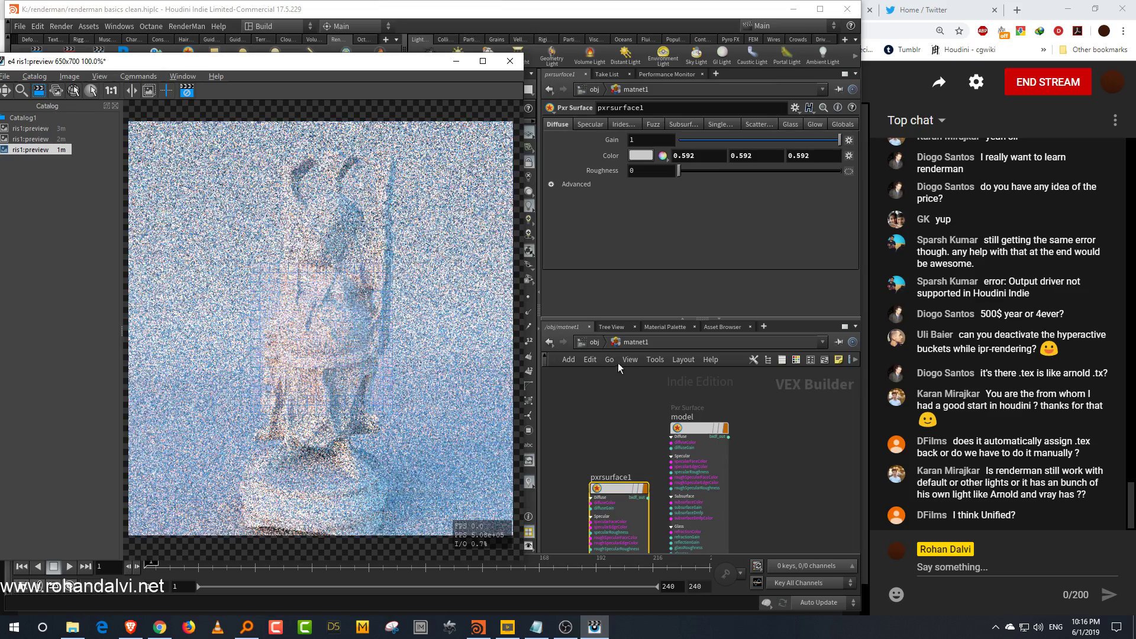
# Step: Return to object level and set the dome light to intensity about 6.02 and exposure about 1.82
pyautogui.click(595, 342)
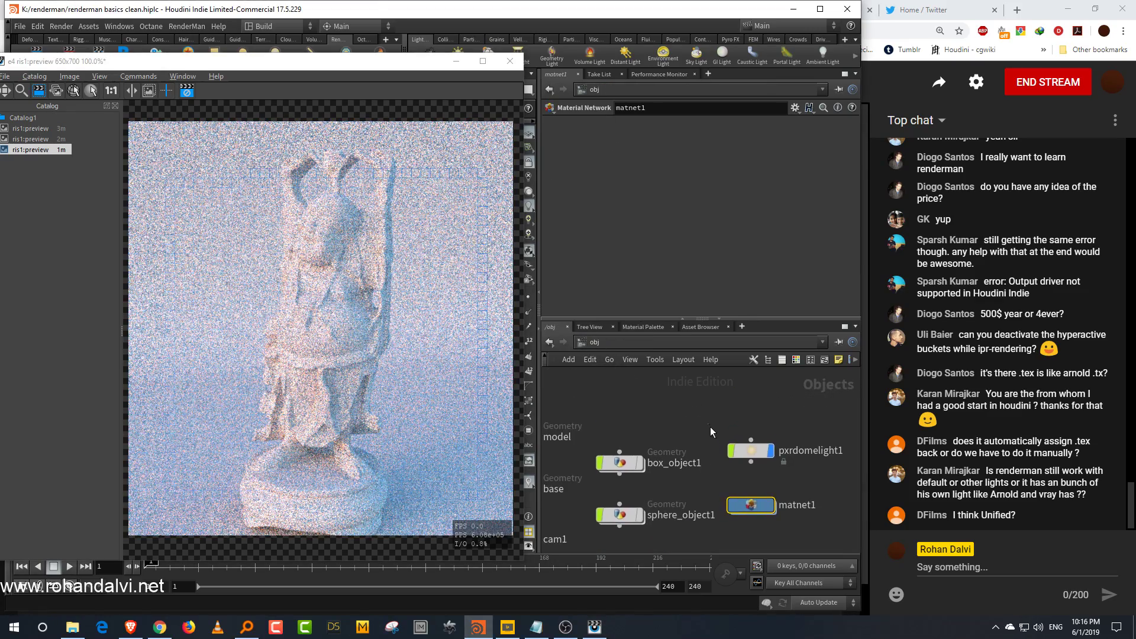
pyautogui.click(751, 451)
pyautogui.moveTo(729, 209); pyautogui.dragTo(776, 194)
pyautogui.moveTo(751, 490); pyautogui.dragTo(748, 438, button='middle')
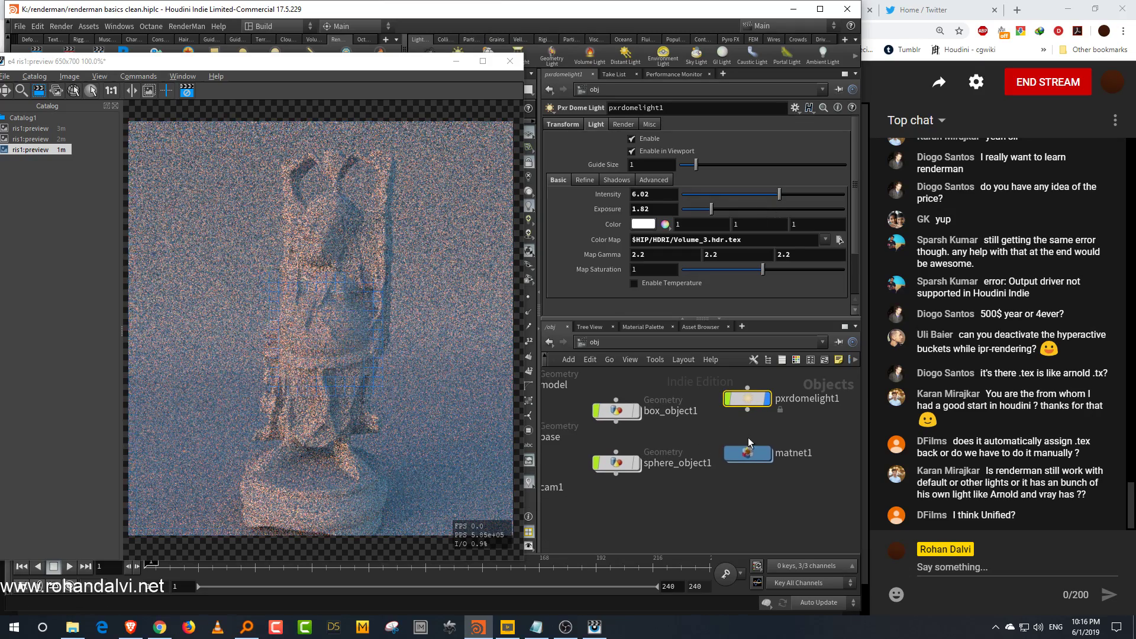
# Step: Open Pxr Unified in the shop RIS network and raise Max Direct Lighting Value to about 7.15
pyautogui.click(664, 345)
pyautogui.click(686, 422)
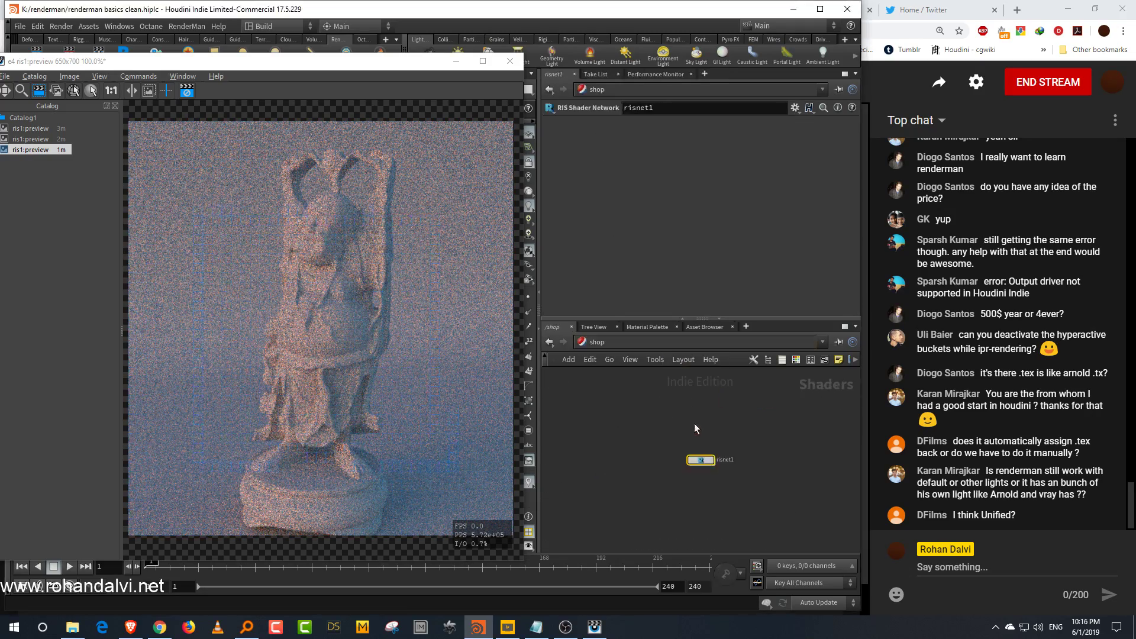
pyautogui.doubleClick(705, 462)
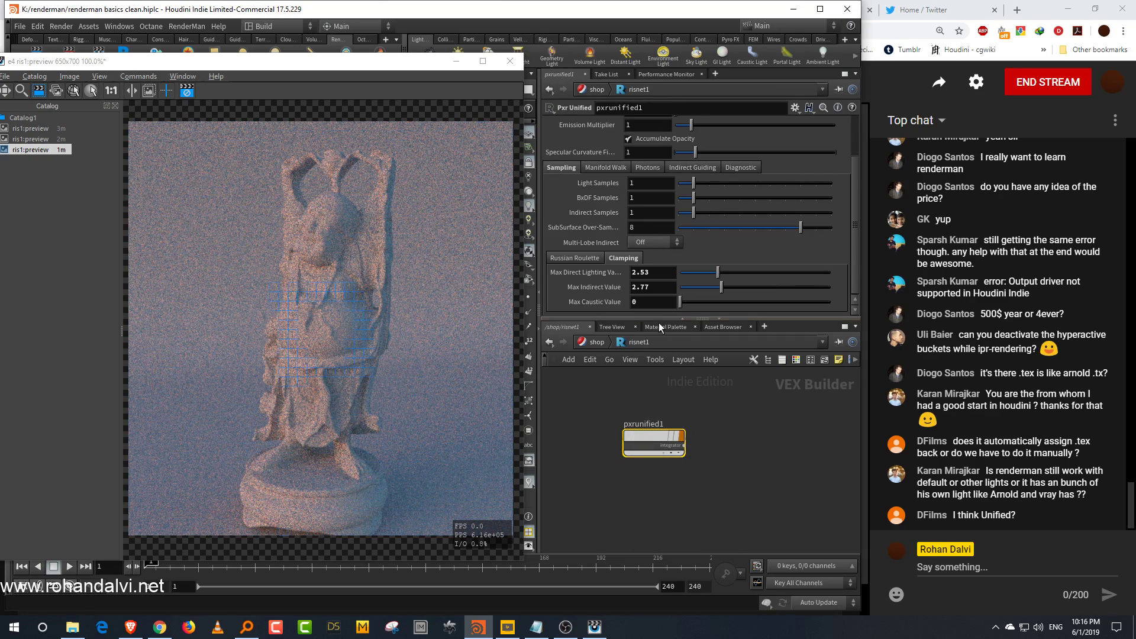
pyautogui.moveTo(660, 320); pyautogui.dragTo(660, 357)
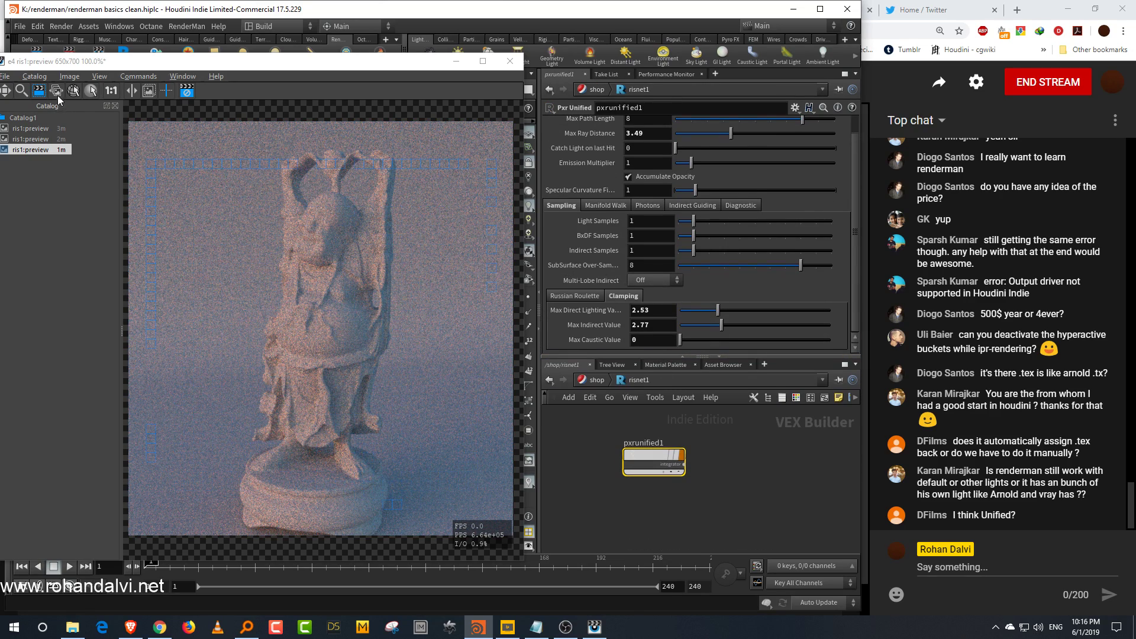
pyautogui.moveTo(279, 175); pyautogui.dragTo(370, 320)
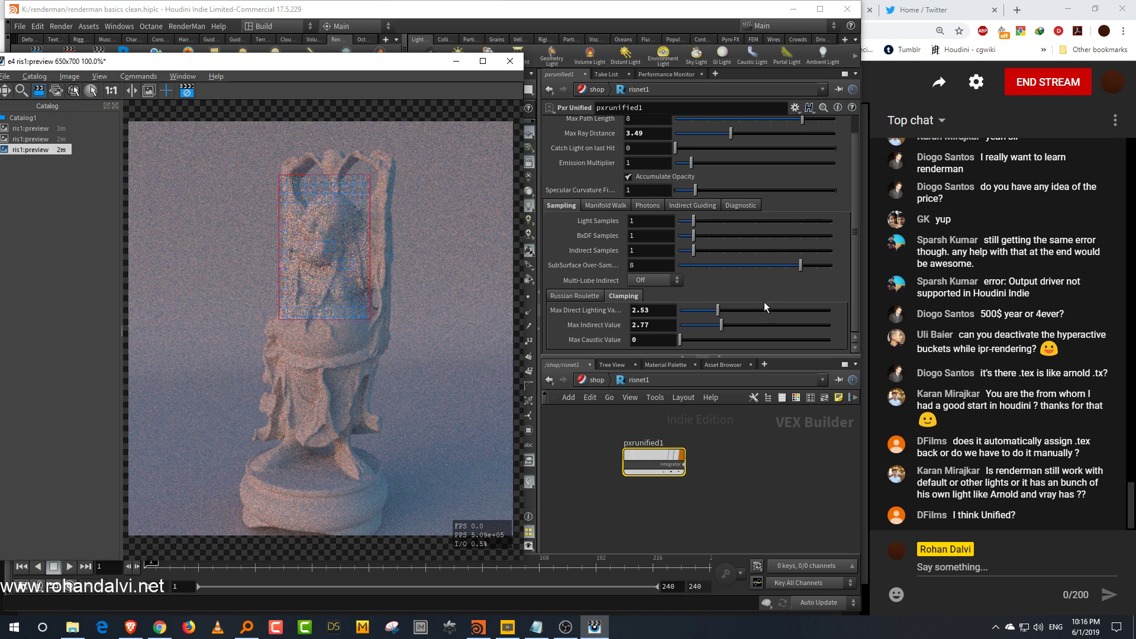
pyautogui.moveTo(718, 310); pyautogui.dragTo(724, 315)
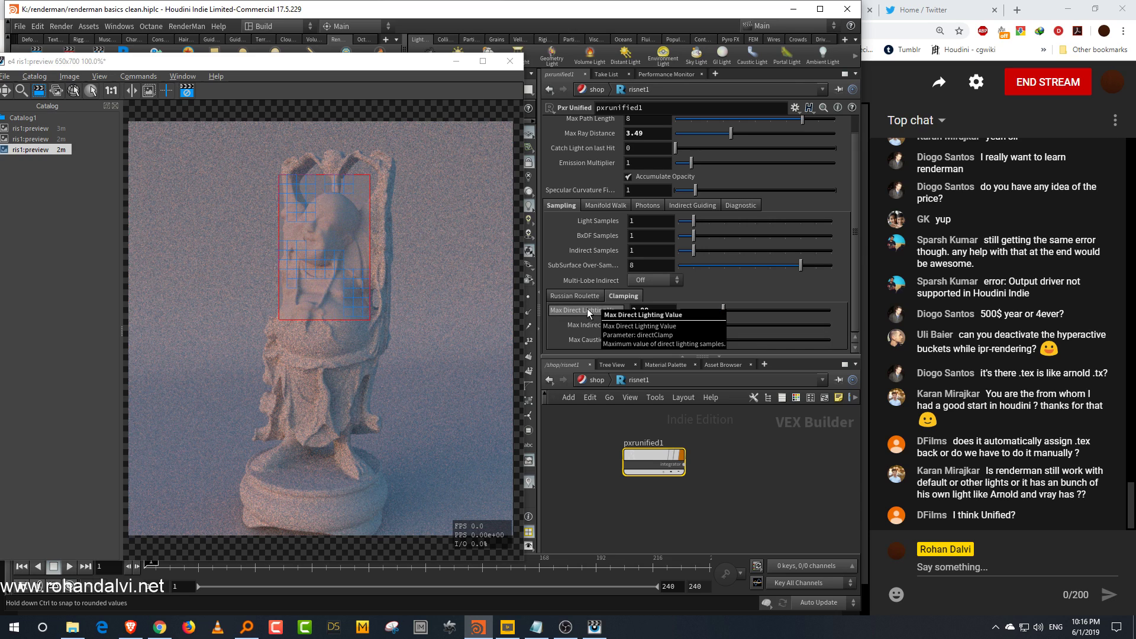
pyautogui.click(787, 311)
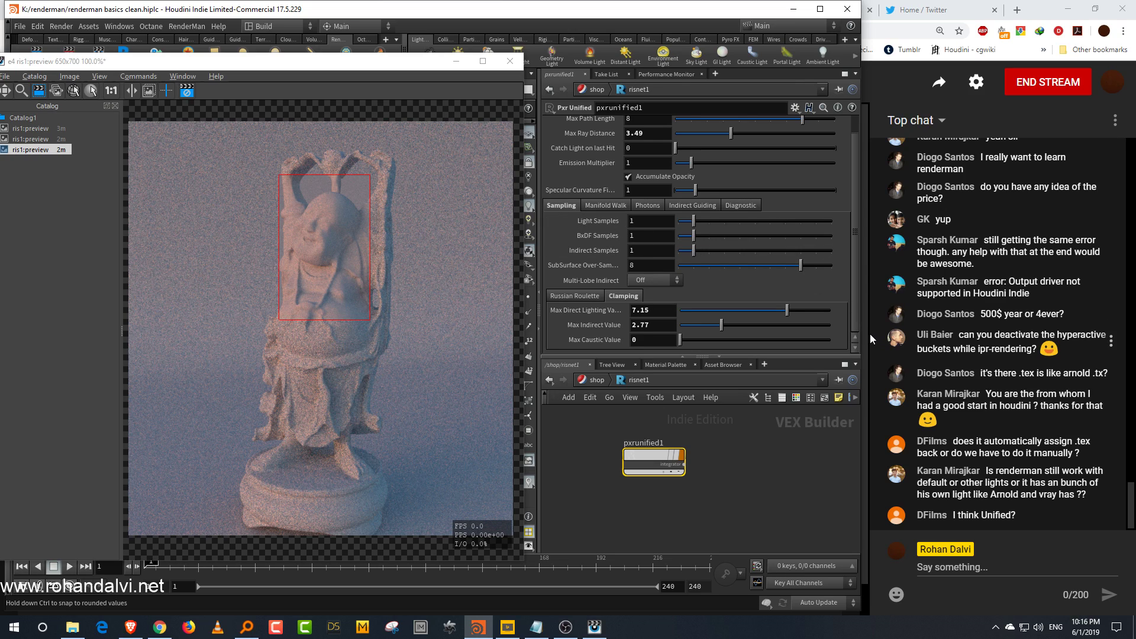
# Step: Rearrange the pane layout and move the preview render window over the viewport
pyautogui.moveTo(861, 344); pyautogui.dragTo(868, 343)
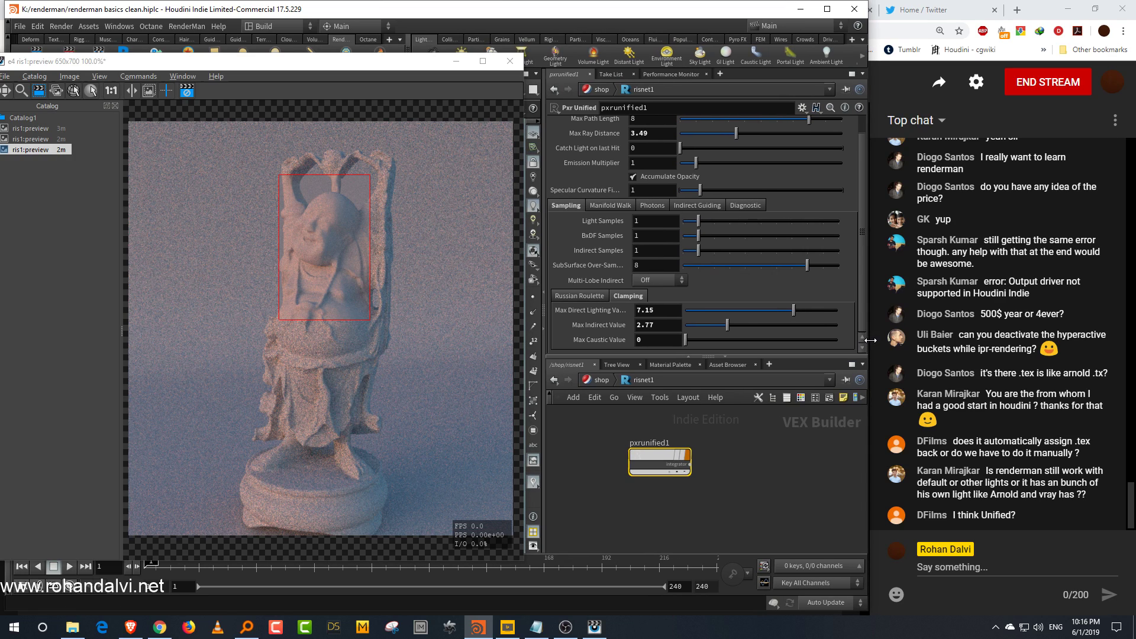
pyautogui.moveTo(544, 258); pyautogui.dragTo(528, 259)
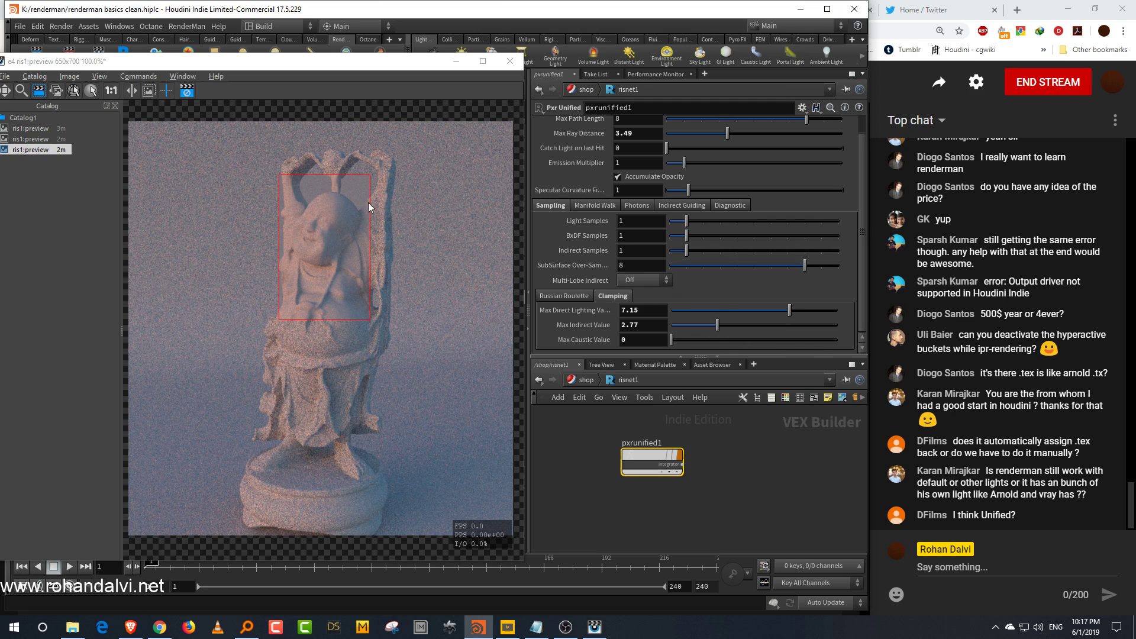
pyautogui.moveTo(286, 66); pyautogui.dragTo(348, 64)
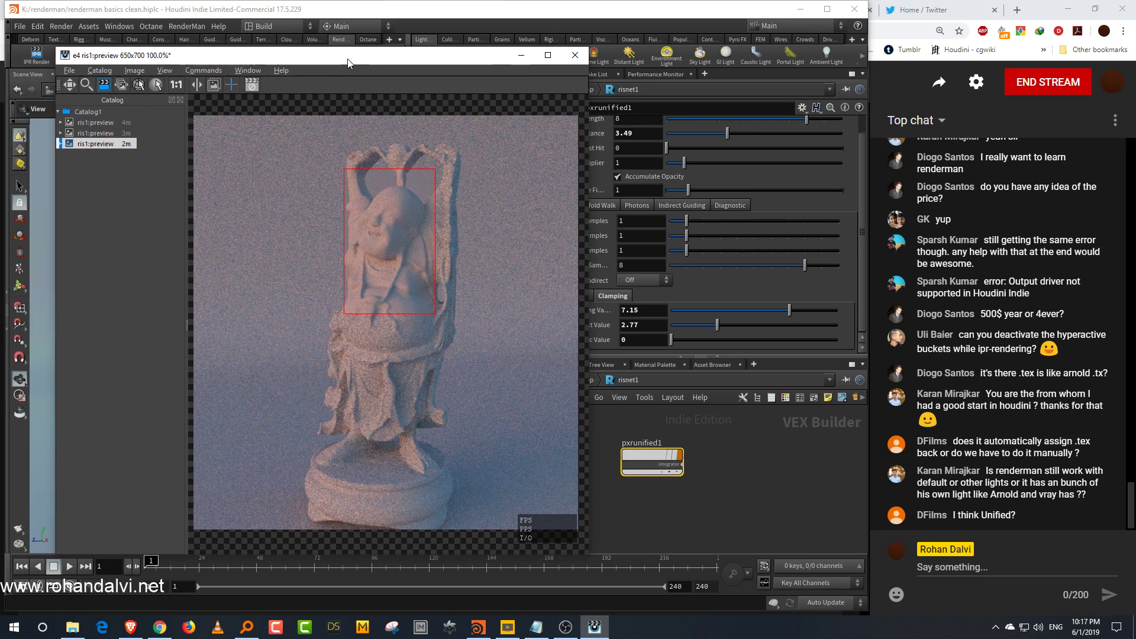
# Step: Set Pxr Unified's Light Samples to 7 and restart the preview render
pyautogui.click(789, 221)
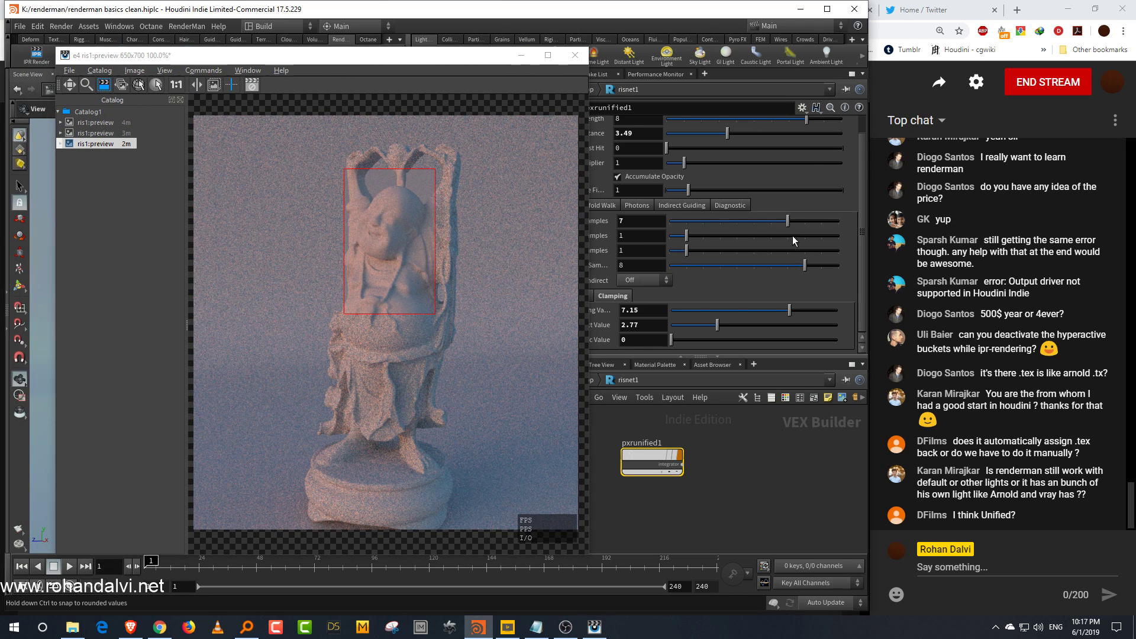
pyautogui.click(36, 55)
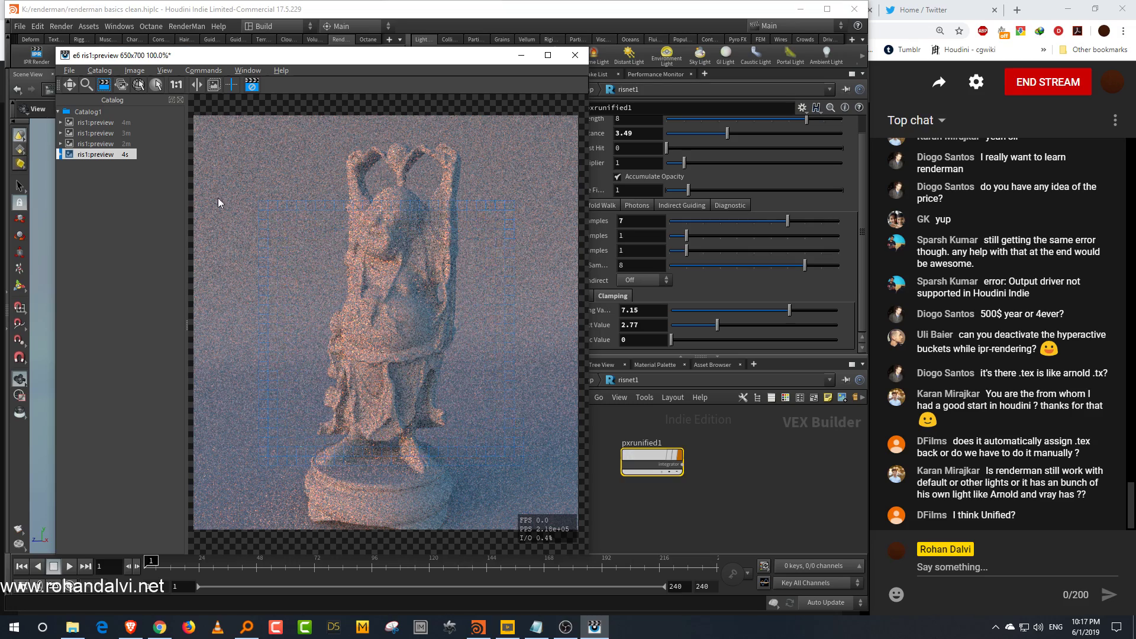
# Step: Compare the new render with the previous one by switching between catalog entries
pyautogui.click(101, 146)
pyautogui.click(103, 153)
pyautogui.click(105, 147)
pyautogui.click(106, 153)
pyautogui.click(106, 147)
pyautogui.click(106, 154)
pyautogui.click(107, 146)
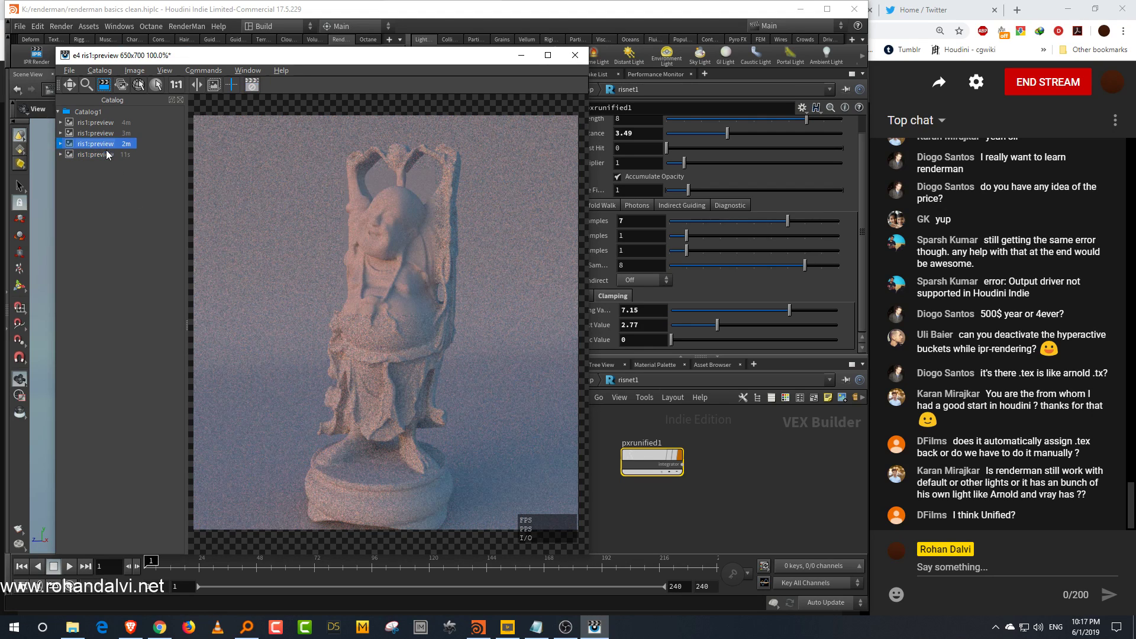
pyautogui.click(109, 155)
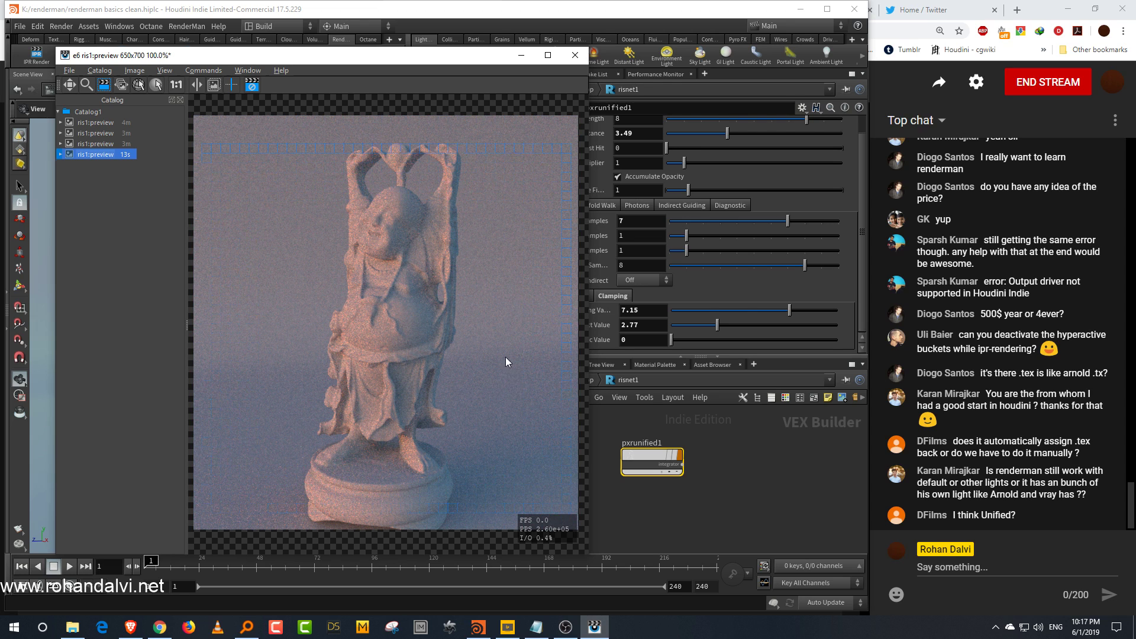
# Step: Reposition the preview window and draw a render region over the statue's torso
pyautogui.moveTo(341, 178); pyautogui.dragTo(417, 286)
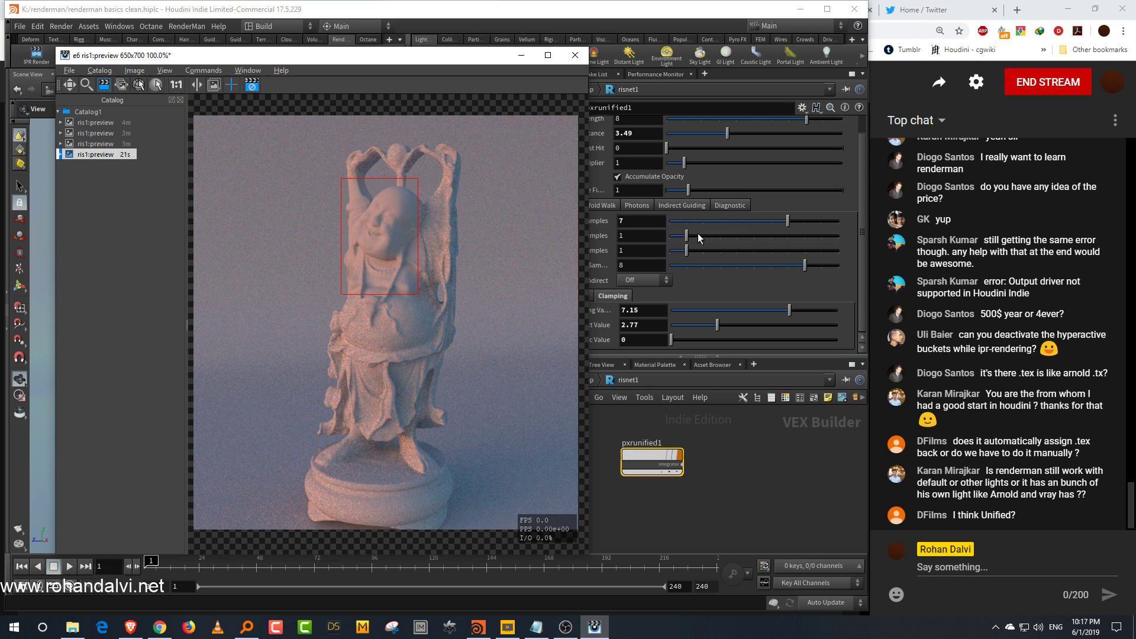
pyautogui.moveTo(454, 58); pyautogui.dragTo(414, 67)
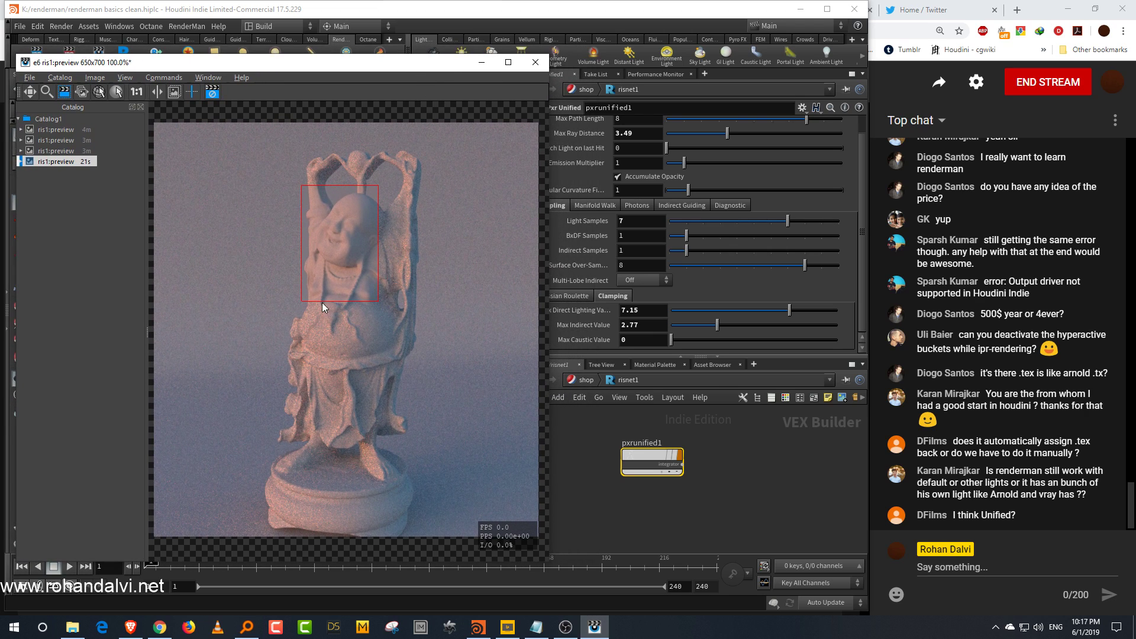
pyautogui.moveTo(302, 300); pyautogui.dragTo(282, 378)
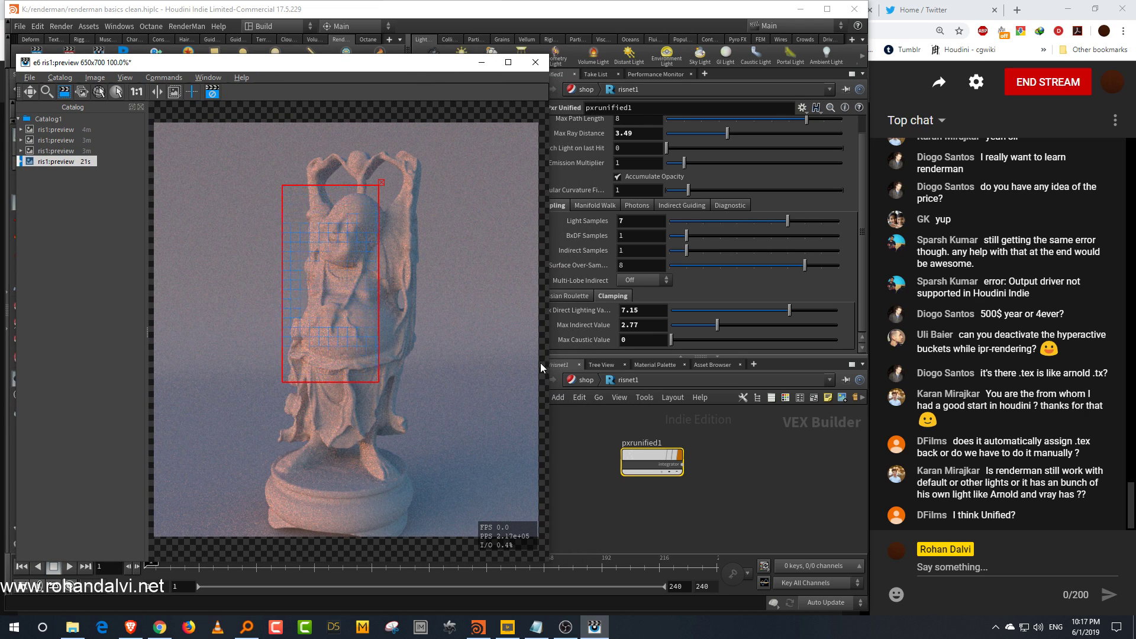
pyautogui.moveTo(549, 367); pyautogui.dragTo(517, 368)
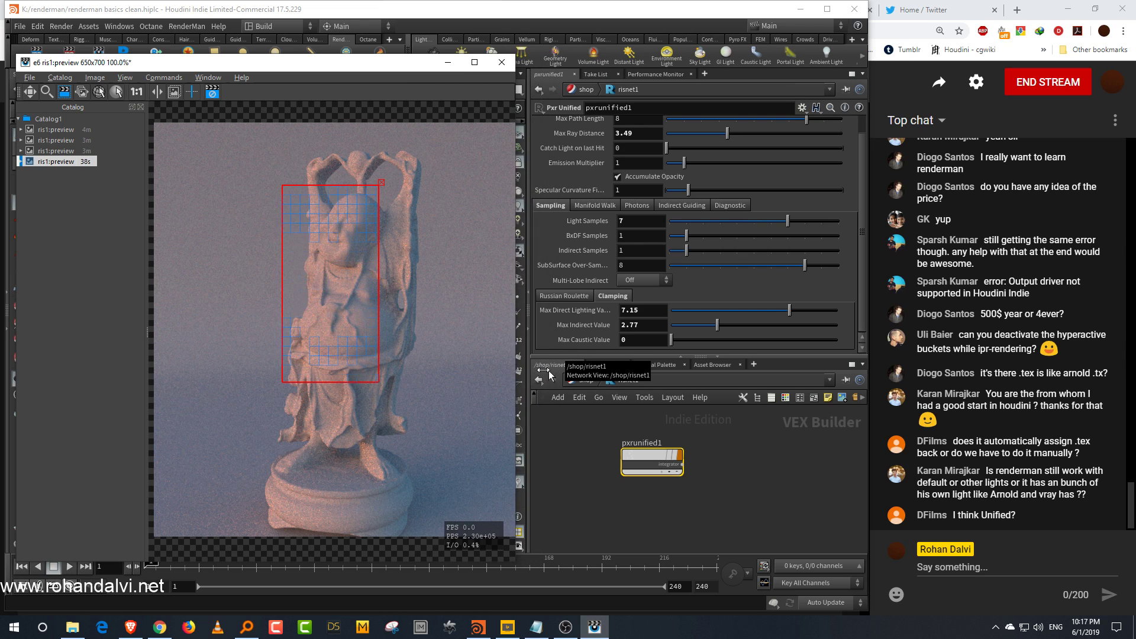
pyautogui.moveTo(615, 357); pyautogui.dragTo(616, 355)
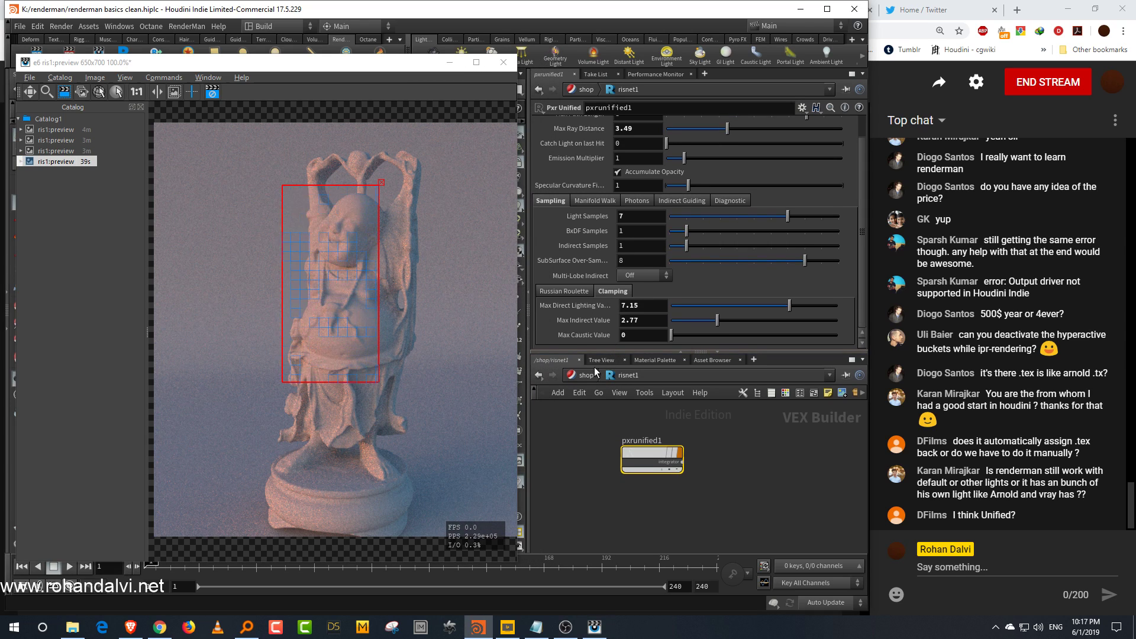
# Step: Return to the material network at object level and rearrange the Pxr Surface nodes
pyautogui.click(594, 377)
pyautogui.click(645, 377)
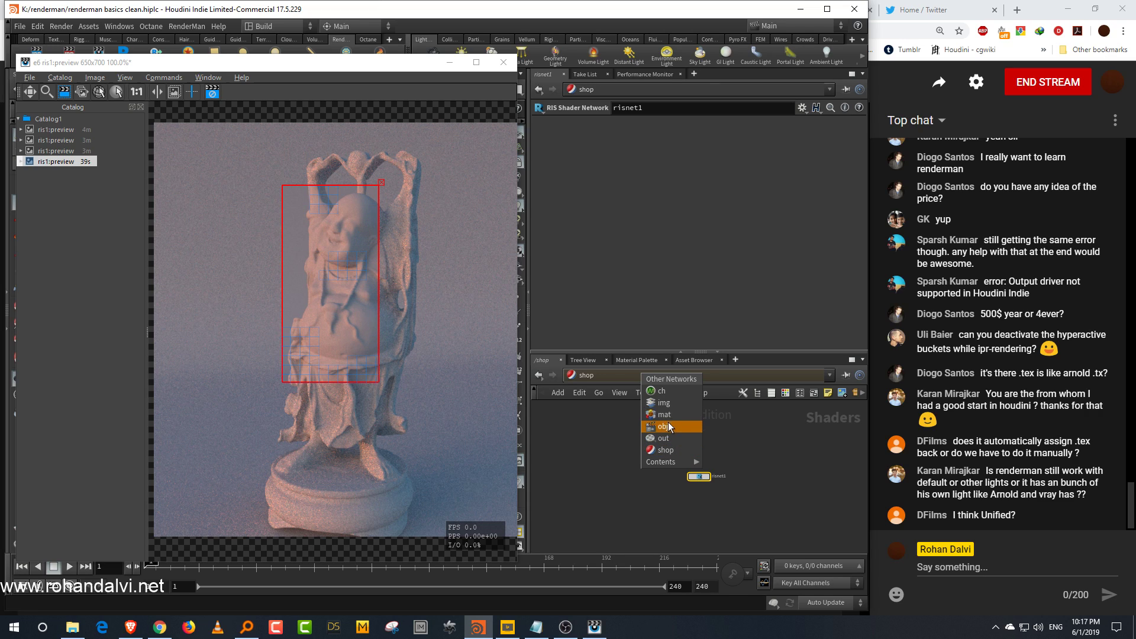
pyautogui.click(662, 426)
pyautogui.doubleClick(738, 471)
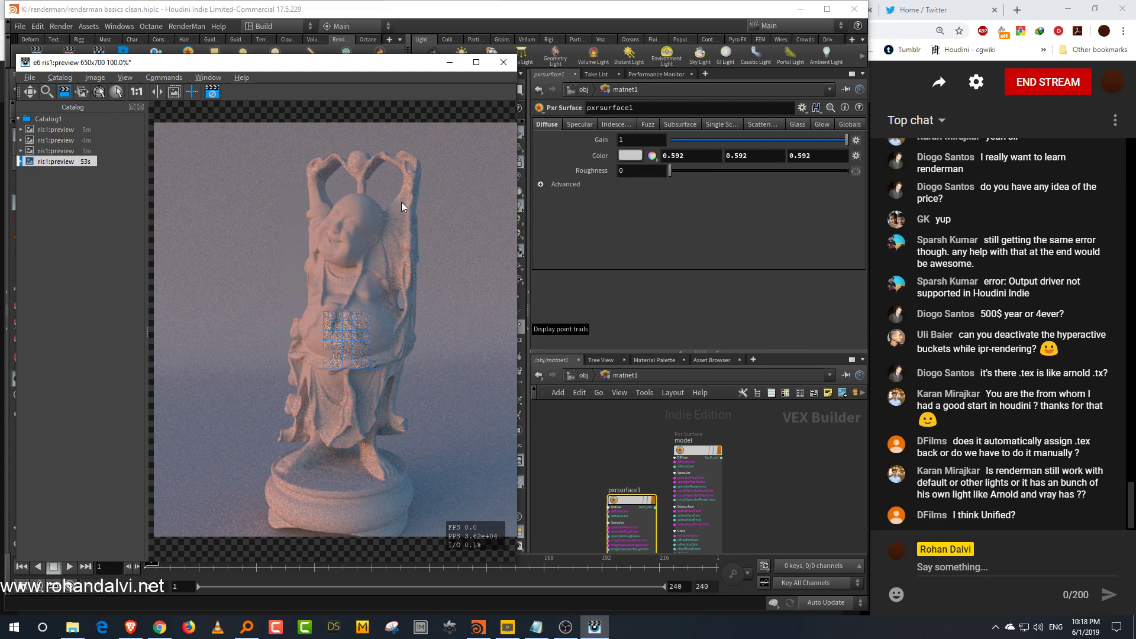
pyautogui.moveTo(747, 352); pyautogui.dragTo(747, 310)
pyautogui.moveTo(759, 404)
pyautogui.mouseDown()
pyautogui.moveTo(692, 464)
pyautogui.moveTo(725, 411)
pyautogui.mouseUp()
pyautogui.moveTo(628, 478); pyautogui.dragTo(595, 458)
pyautogui.moveTo(674, 397); pyautogui.dragTo(731, 422)
pyautogui.moveTo(726, 314); pyautogui.dragTo(728, 350)
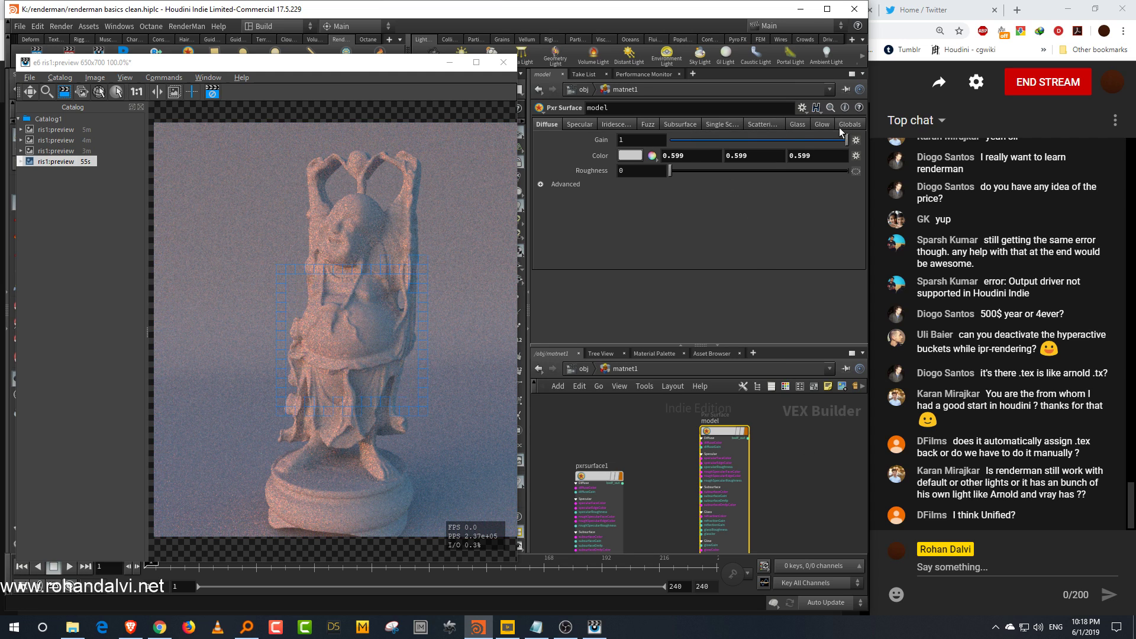
# Step: Set the model material's diffuse Gain to 0
pyautogui.moveTo(675, 345); pyautogui.dragTo(675, 309)
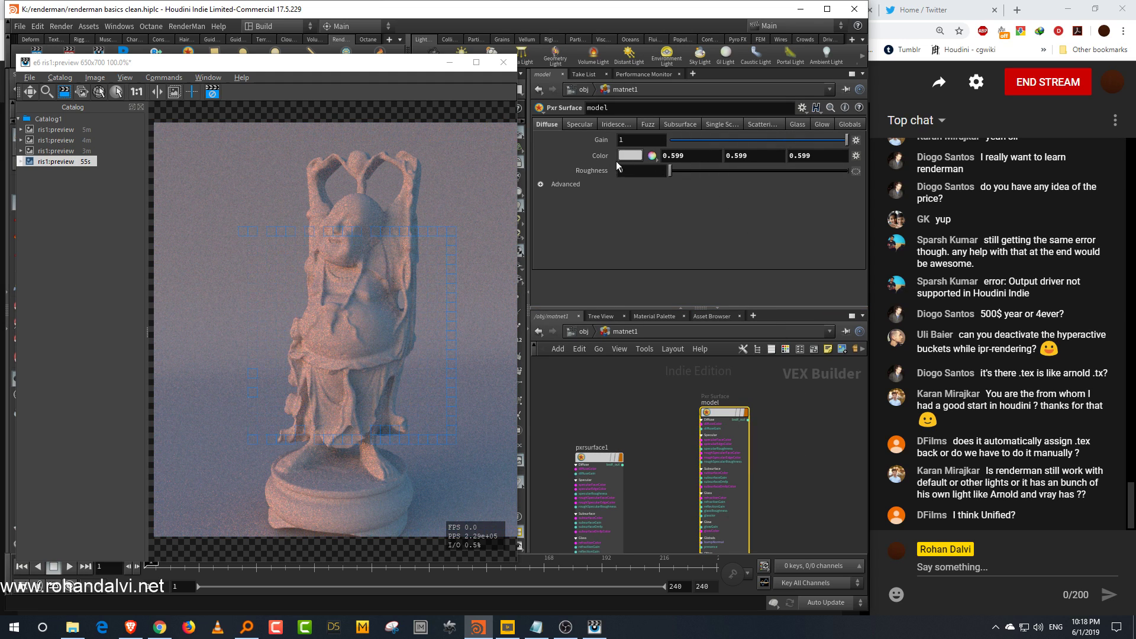
pyautogui.moveTo(691, 136); pyautogui.dragTo(613, 169)
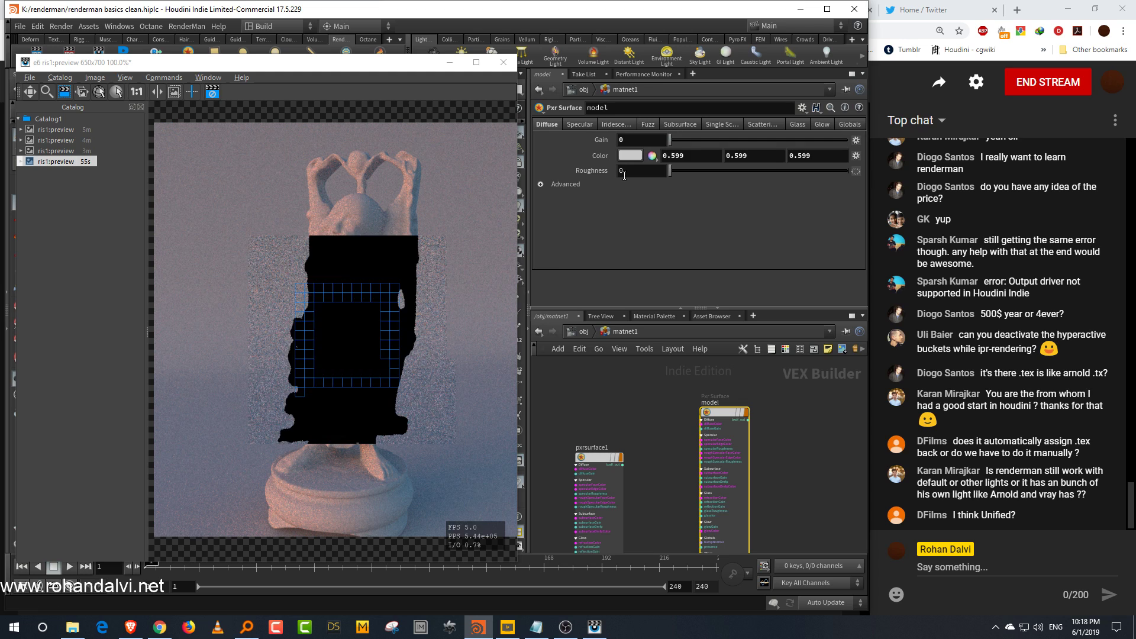
# Step: Switch the model material's Primary Specular Fresnel mode to Physical
pyautogui.click(586, 125)
pyautogui.click(540, 138)
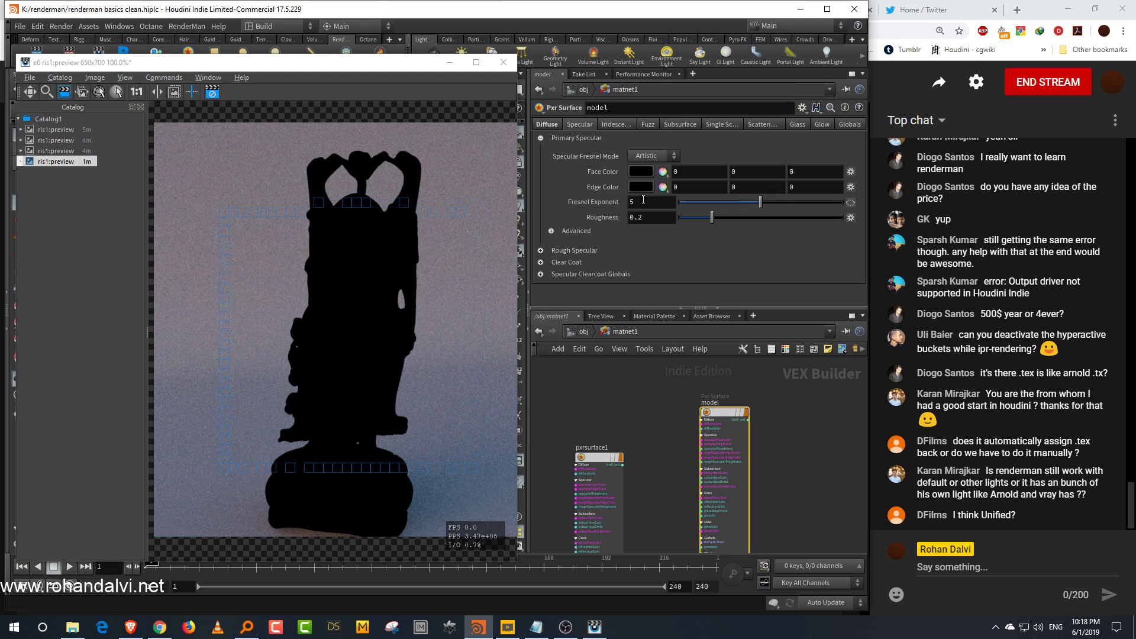
pyautogui.click(654, 156)
pyautogui.click(654, 180)
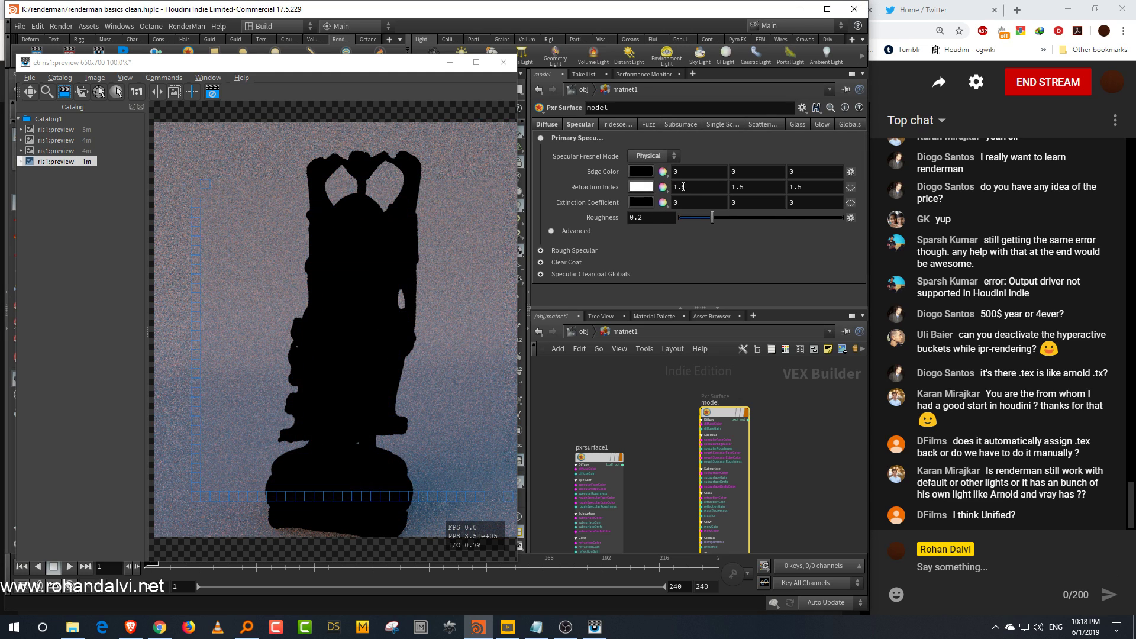
pyautogui.click(641, 171)
pyautogui.click(794, 277)
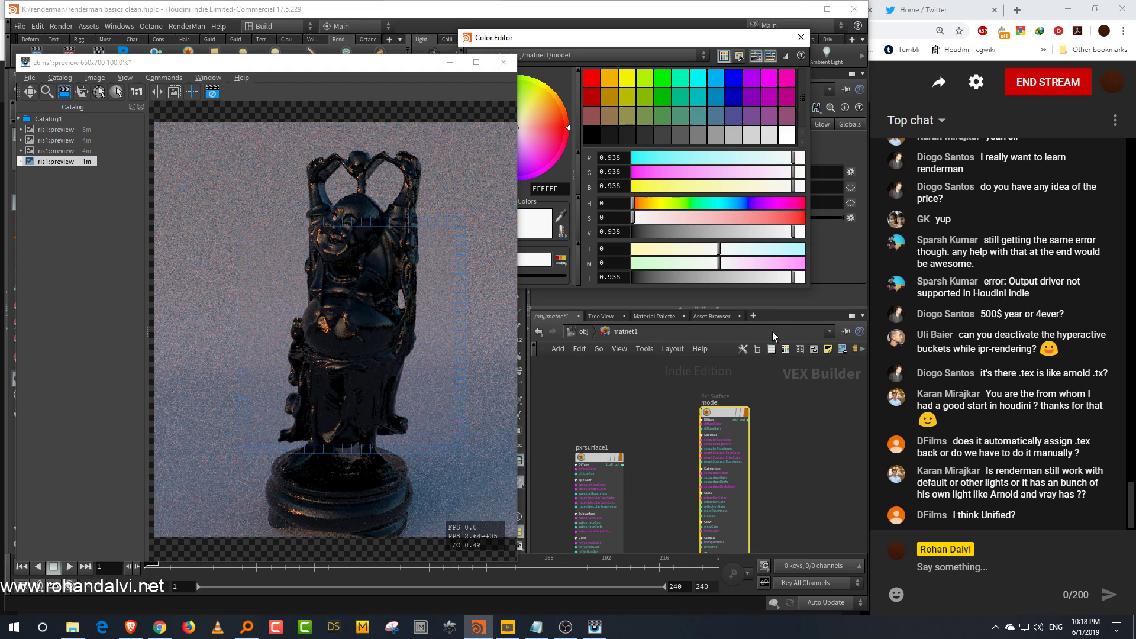
pyautogui.moveTo(659, 232); pyautogui.dragTo(601, 247)
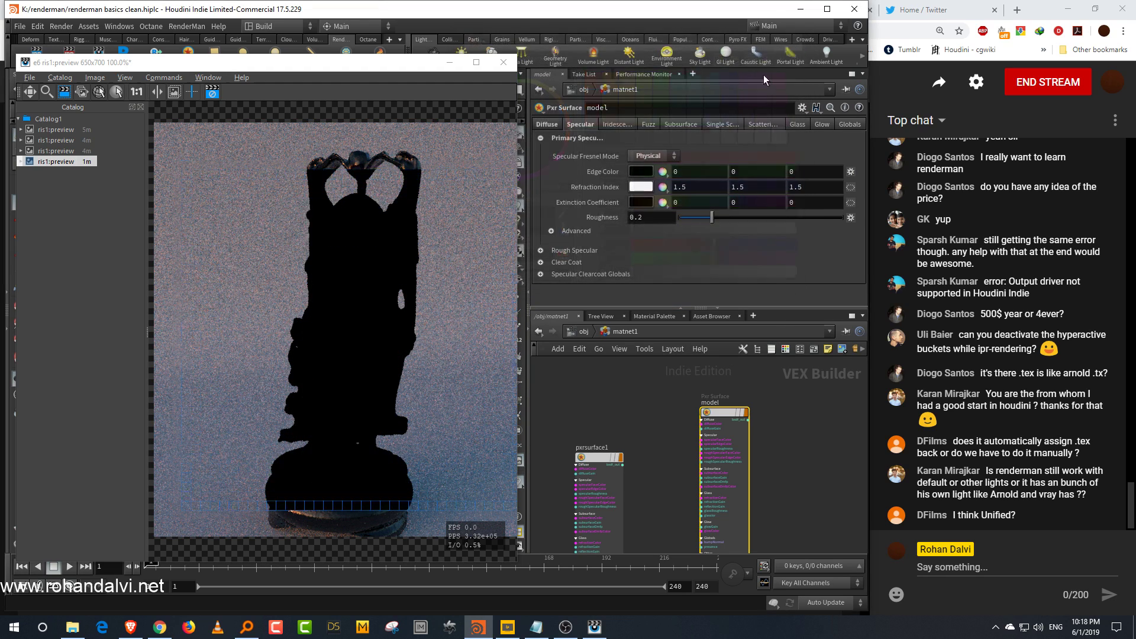
pyautogui.click(801, 37)
# Step: Switch the Specular Fresnel mode to Artistic and set the Edge Color to 1, 0.64, 0.64
pyautogui.click(653, 157)
pyautogui.click(658, 169)
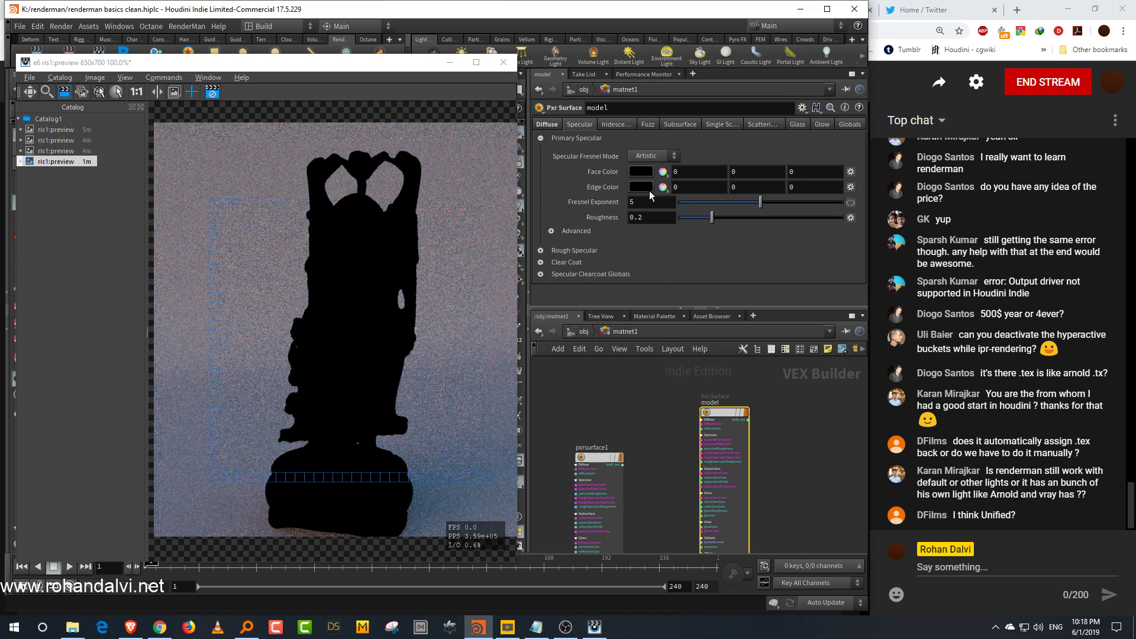
pyautogui.click(643, 188)
pyautogui.click(803, 277)
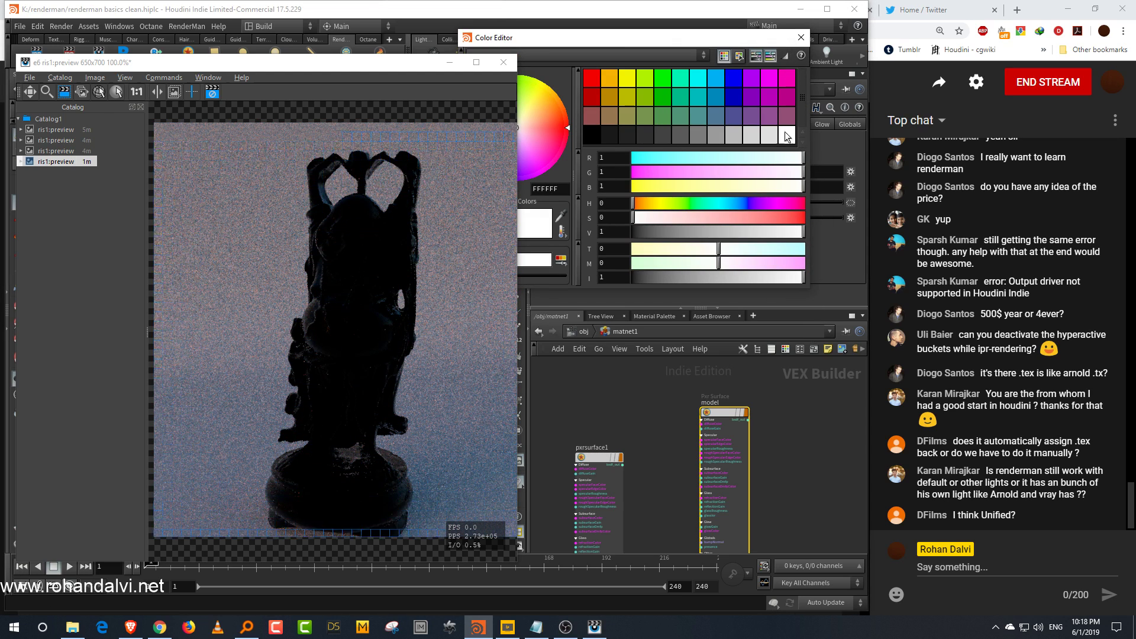
pyautogui.moveTo(748, 216); pyautogui.dragTo(694, 218)
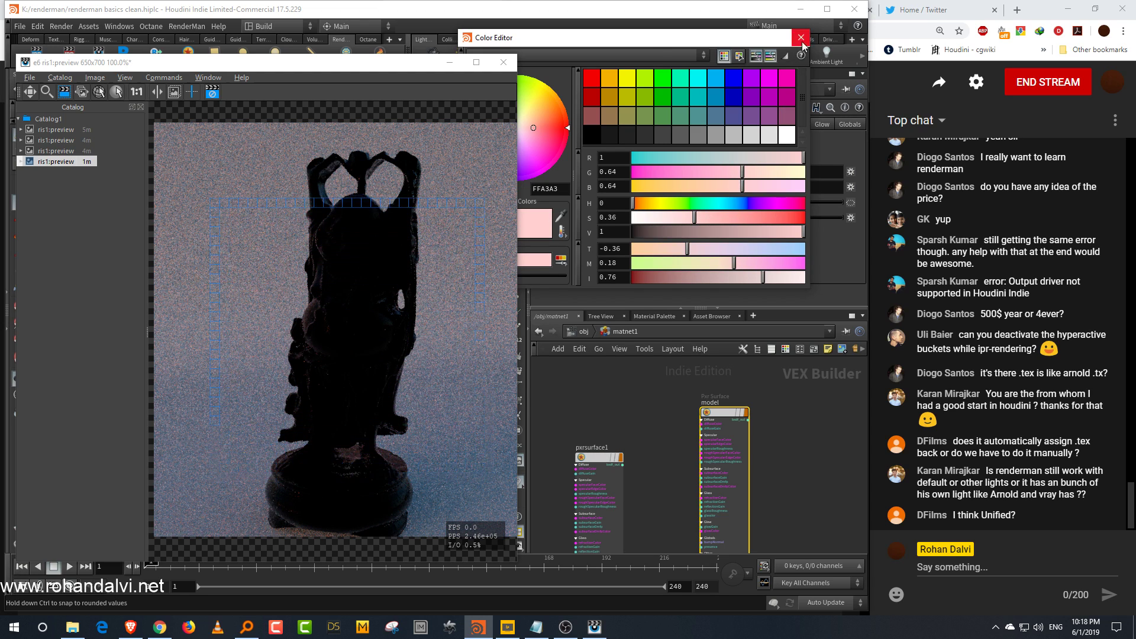
pyautogui.click(801, 38)
# Step: Set the model material's specular Face Color to a gold tone of 0.934, 0.627882, 0.13543
pyautogui.click(641, 173)
pyautogui.click(655, 205)
pyautogui.click(792, 220)
pyautogui.click(772, 232)
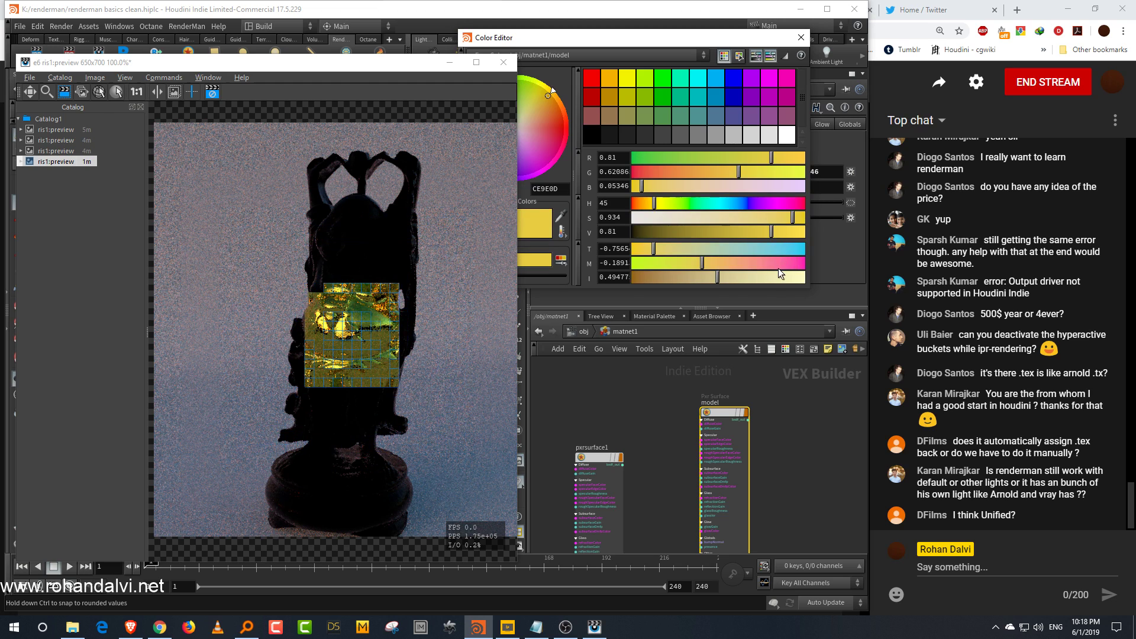
pyautogui.click(651, 204)
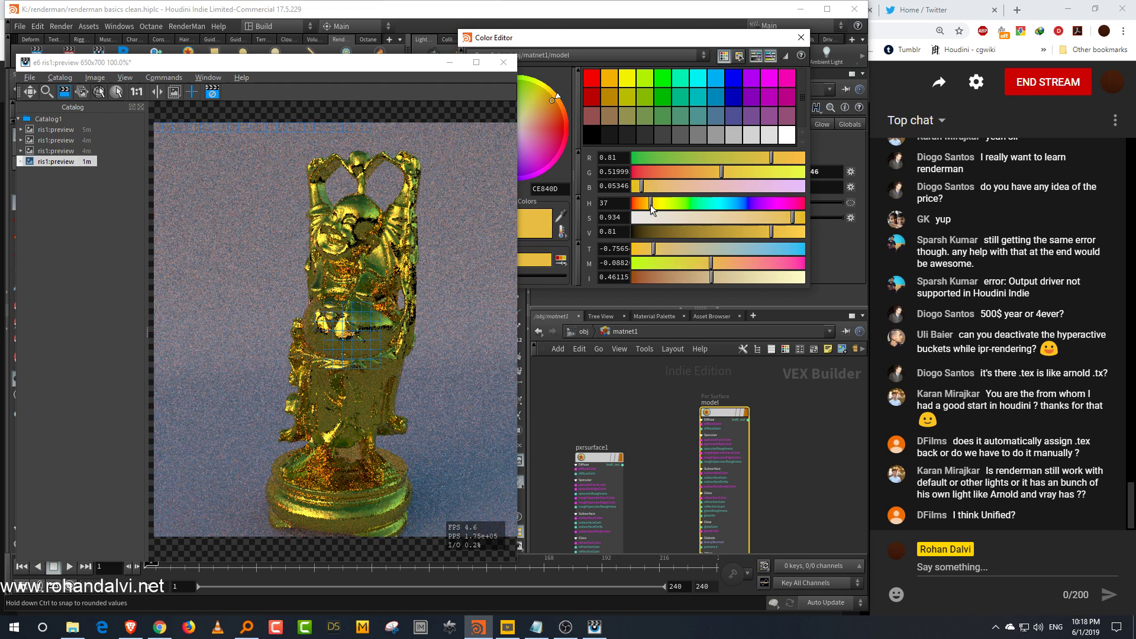
pyautogui.click(789, 219)
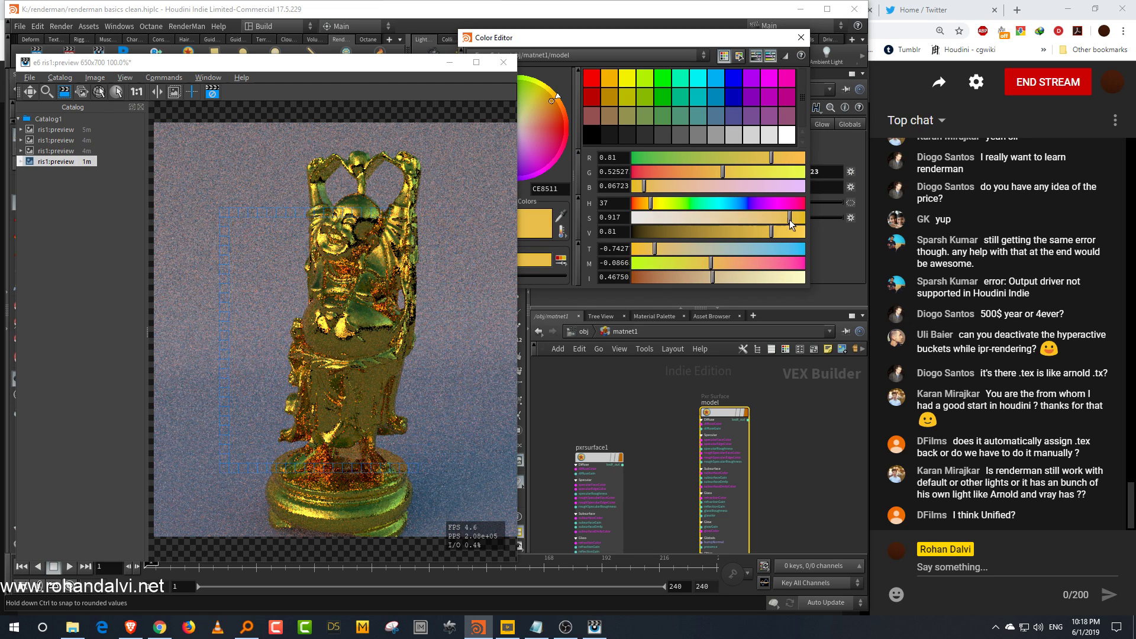
pyautogui.click(789, 232)
pyautogui.moveTo(783, 218); pyautogui.dragTo(772, 217)
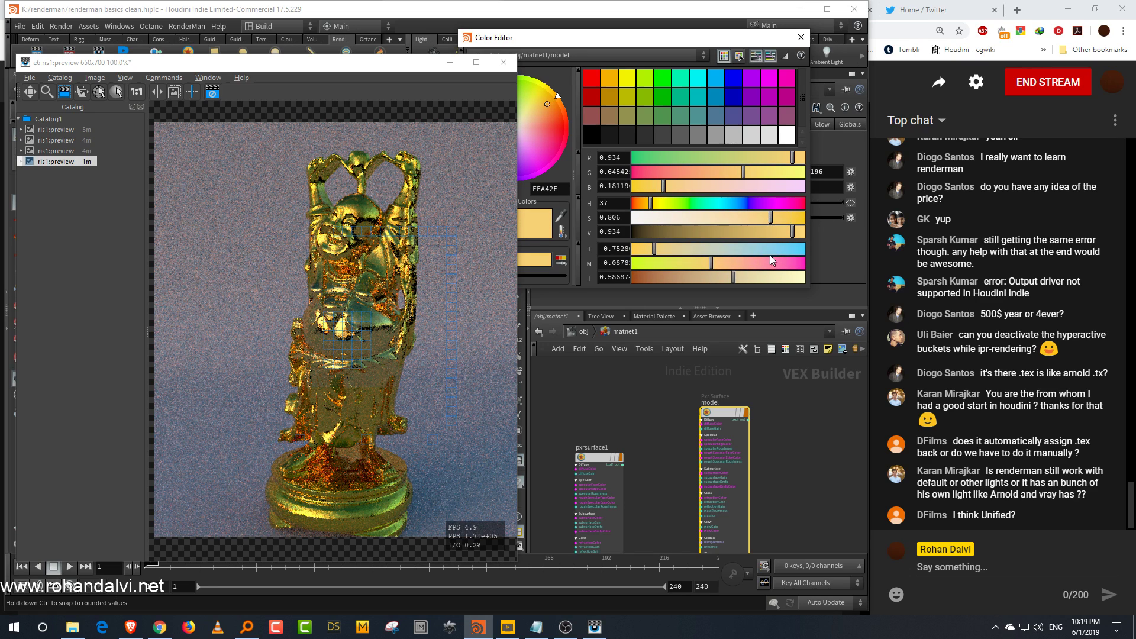
pyautogui.click(779, 217)
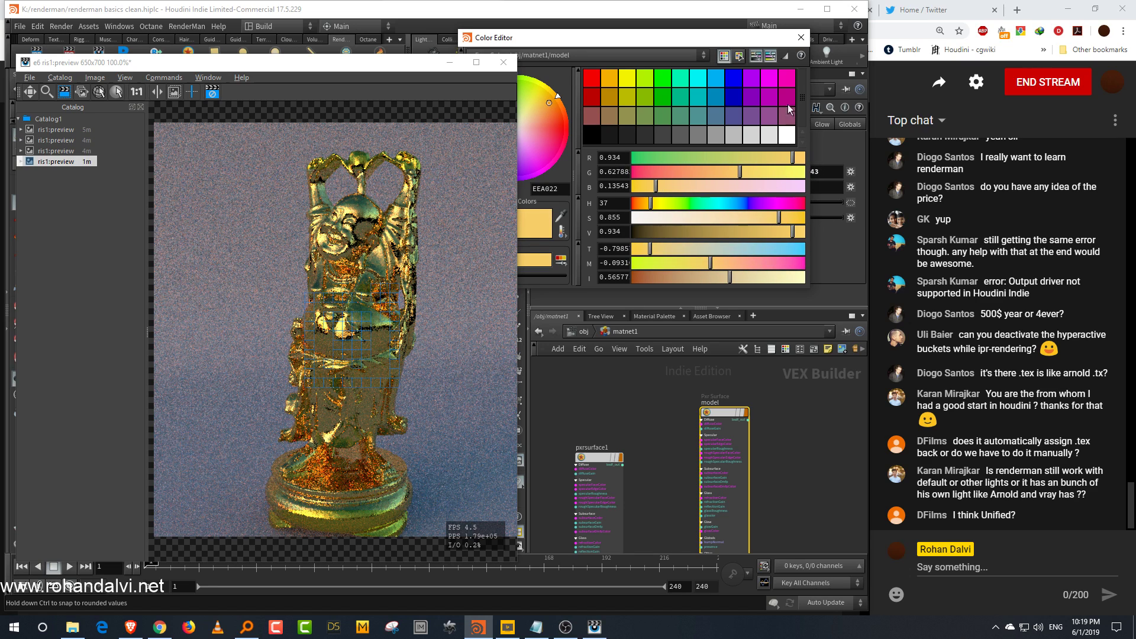
pyautogui.click(800, 38)
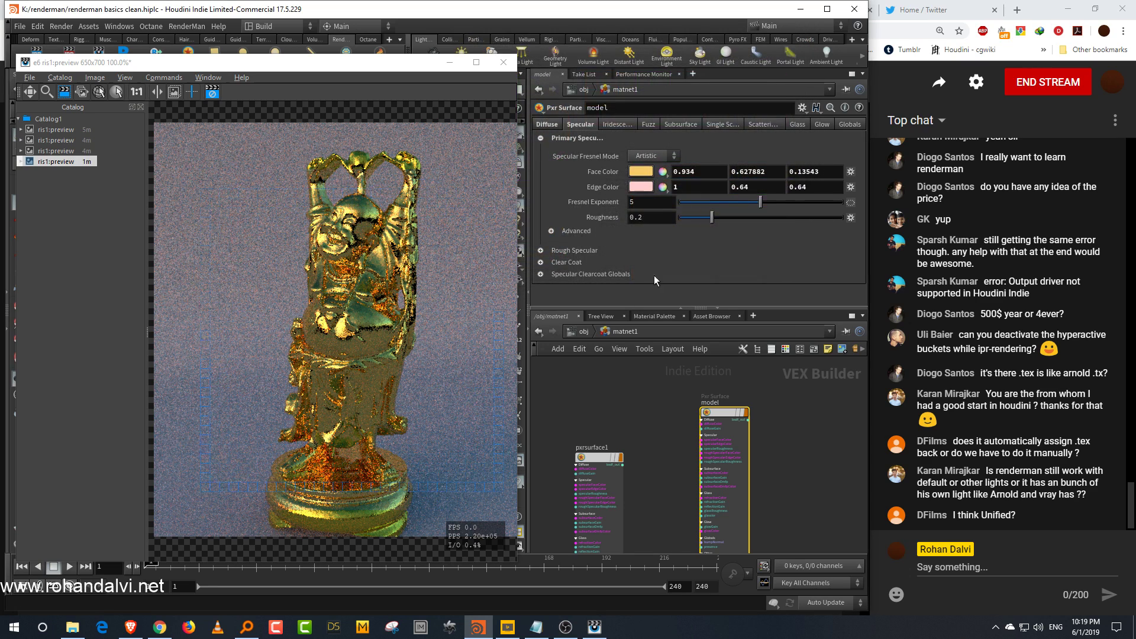
# Step: Return the network to object level and move the preview window beside the network panes
pyautogui.click(584, 332)
pyautogui.moveTo(648, 307); pyautogui.dragTo(648, 287)
pyautogui.moveTo(379, 59); pyautogui.dragTo(959, 190)
pyautogui.moveTo(281, 424); pyautogui.dragTo(245, 420)
pyautogui.moveTo(889, 205); pyautogui.dragTo(315, 88)
pyautogui.moveTo(286, 84); pyautogui.dragTo(283, 84)
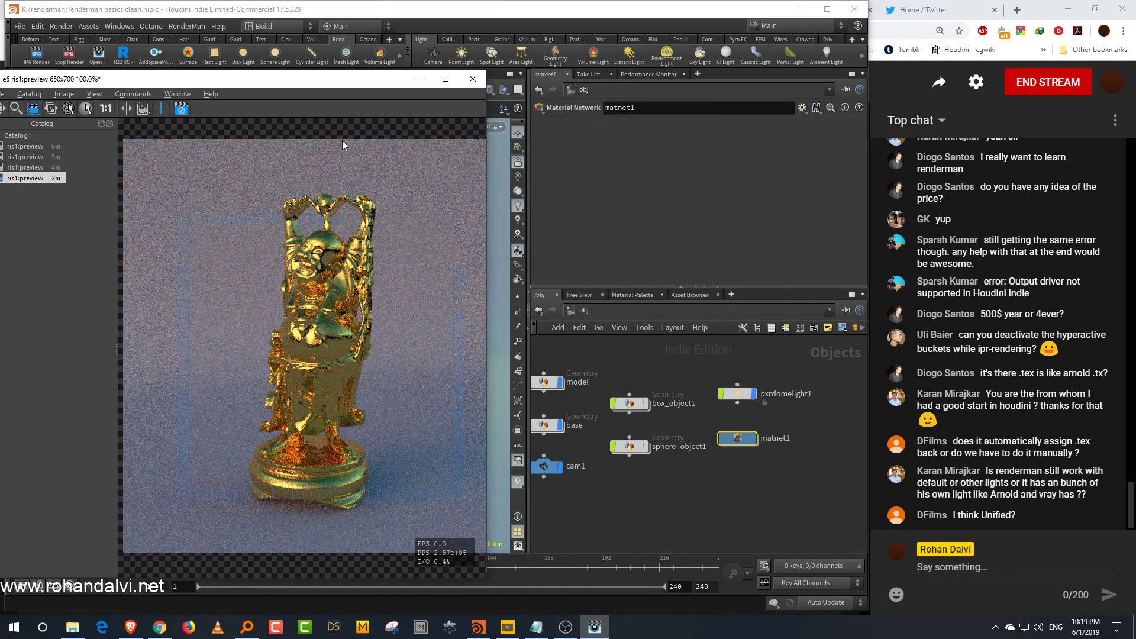
# Step: Open the pxrunified1 integrator in the shop network and set Max Ray Distance to 2.57
pyautogui.click(639, 314)
pyautogui.click(668, 389)
pyautogui.doubleClick(702, 444)
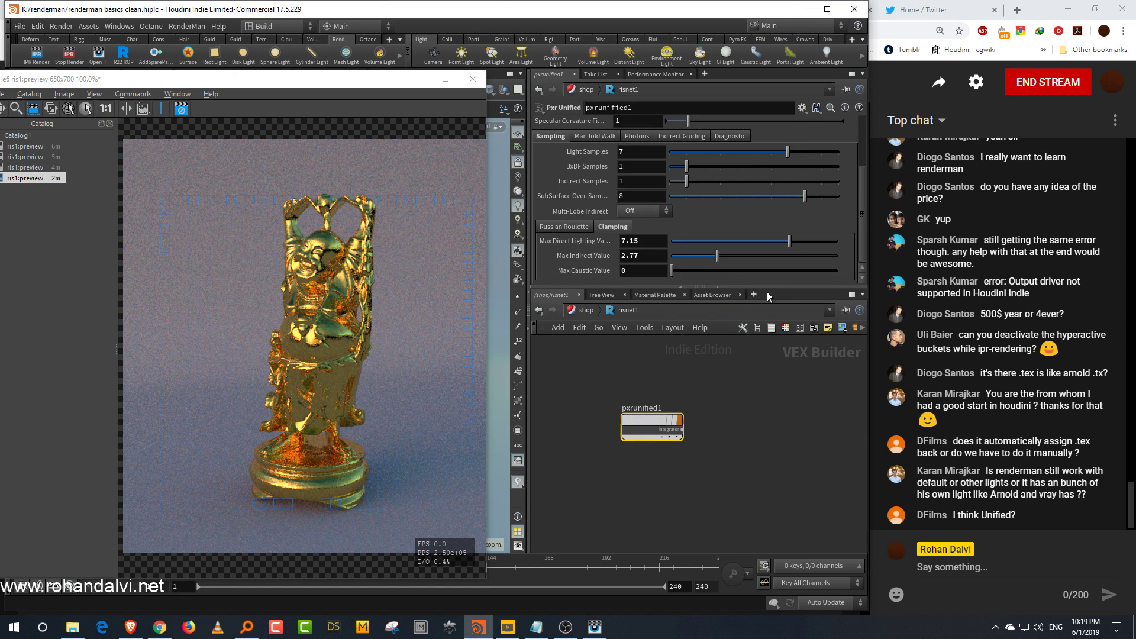
pyautogui.moveTo(770, 287); pyautogui.dragTo(781, 322)
pyautogui.moveTo(862, 211); pyautogui.dragTo(860, 168)
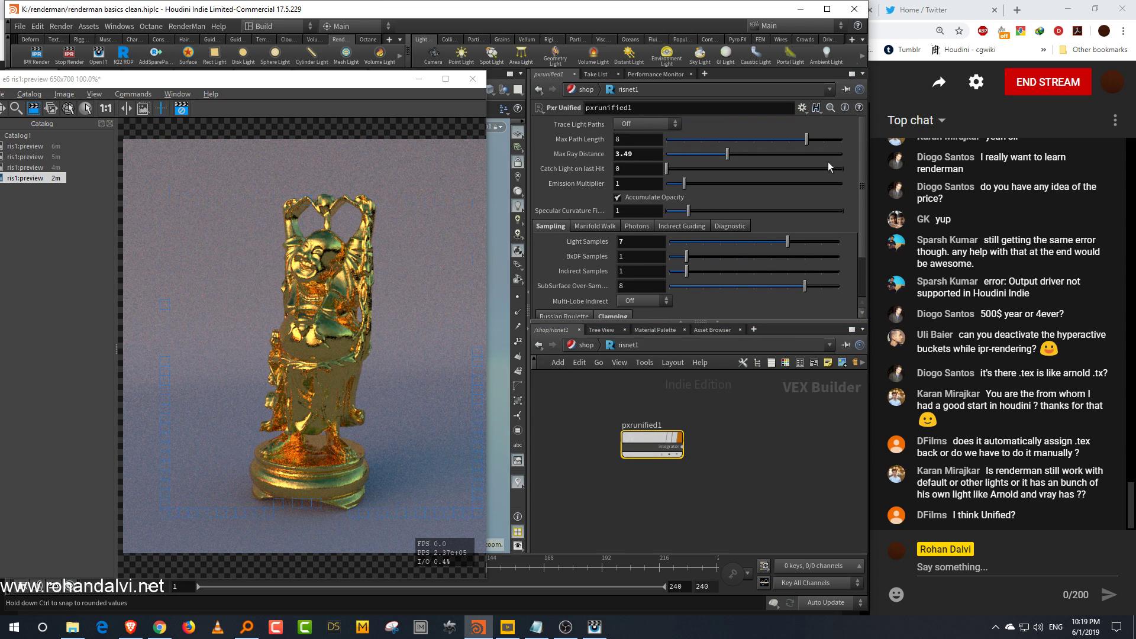
pyautogui.moveTo(727, 154)
pyautogui.mouseDown()
pyautogui.moveTo(776, 154)
pyautogui.moveTo(677, 158)
pyautogui.moveTo(806, 151)
pyautogui.moveTo(712, 163)
pyautogui.mouseUp()
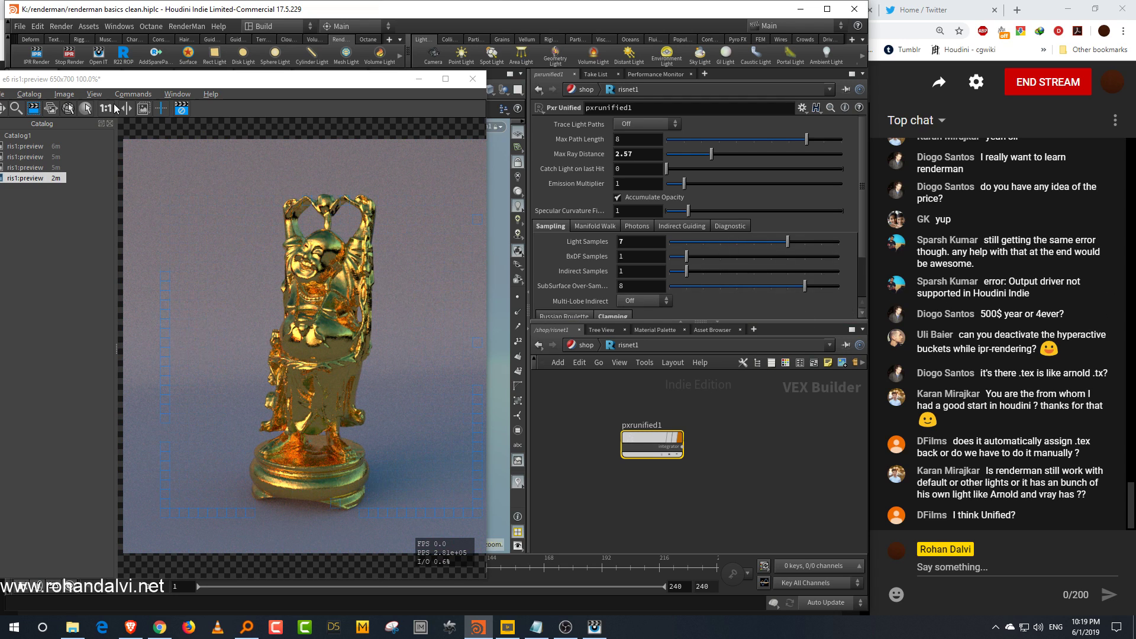
# Step: Draw a render region over the statue's torso and set the integrator's BxDF Samples to 7
pyautogui.moveTo(263, 297); pyautogui.dragTo(345, 380)
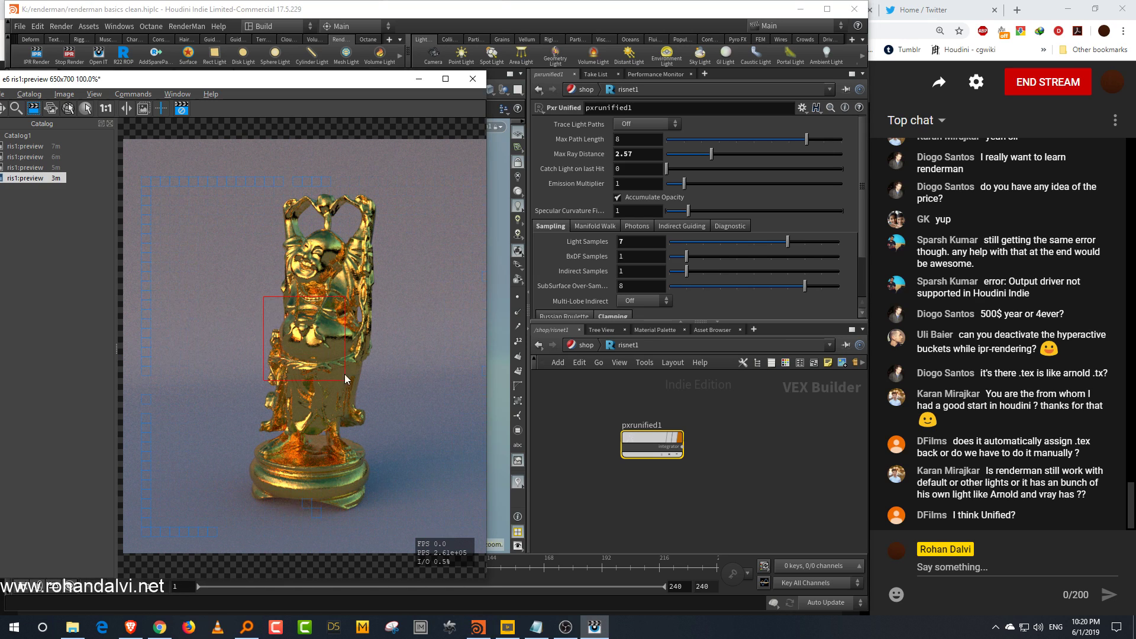
pyautogui.click(788, 257)
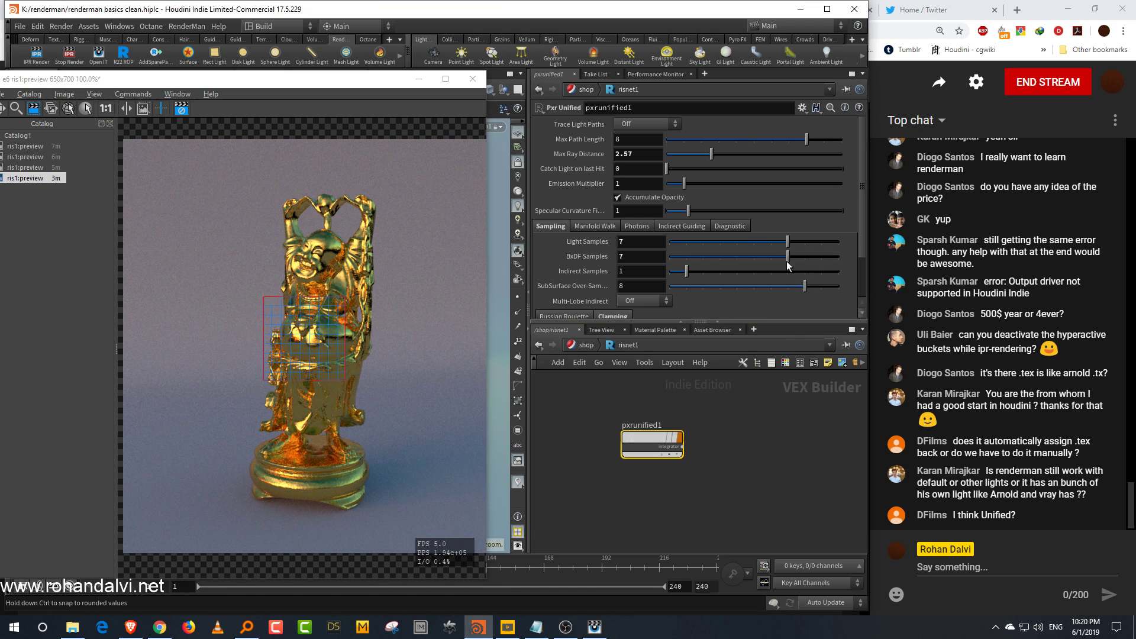
pyautogui.click(670, 258)
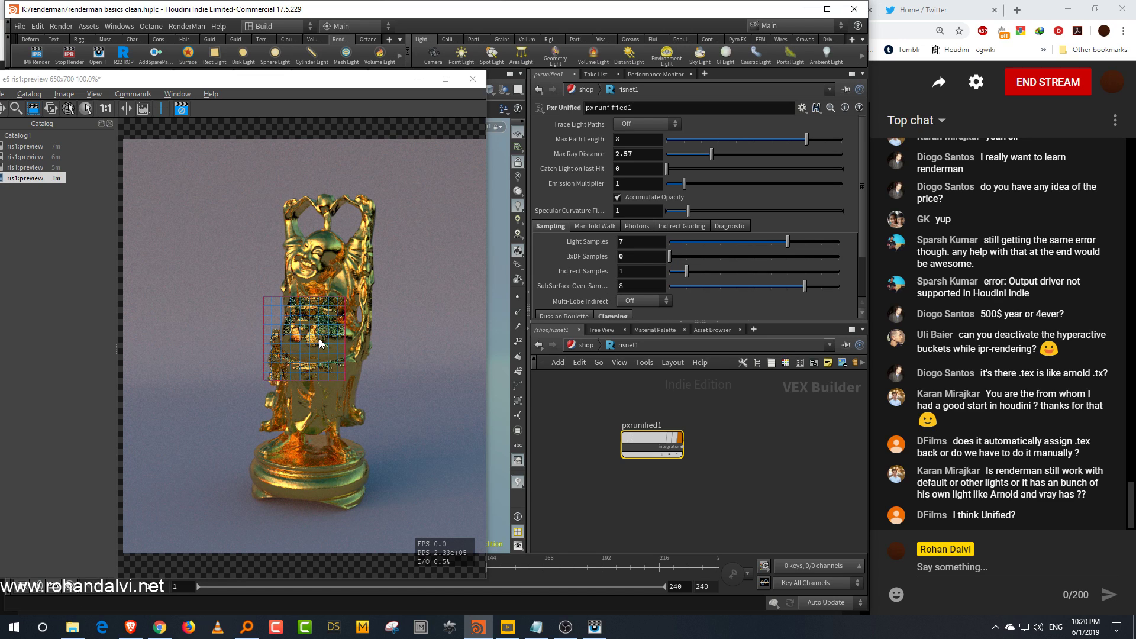
pyautogui.click(787, 258)
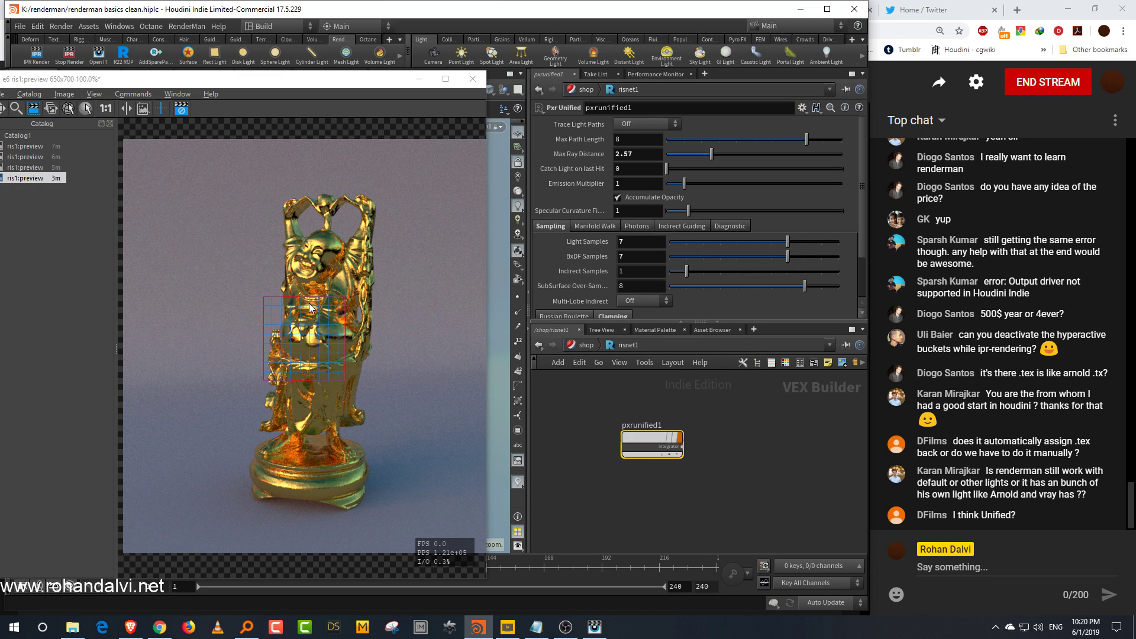
# Step: Try raising and lowering Indirect Samples before setting it back to 1
pyautogui.click(786, 272)
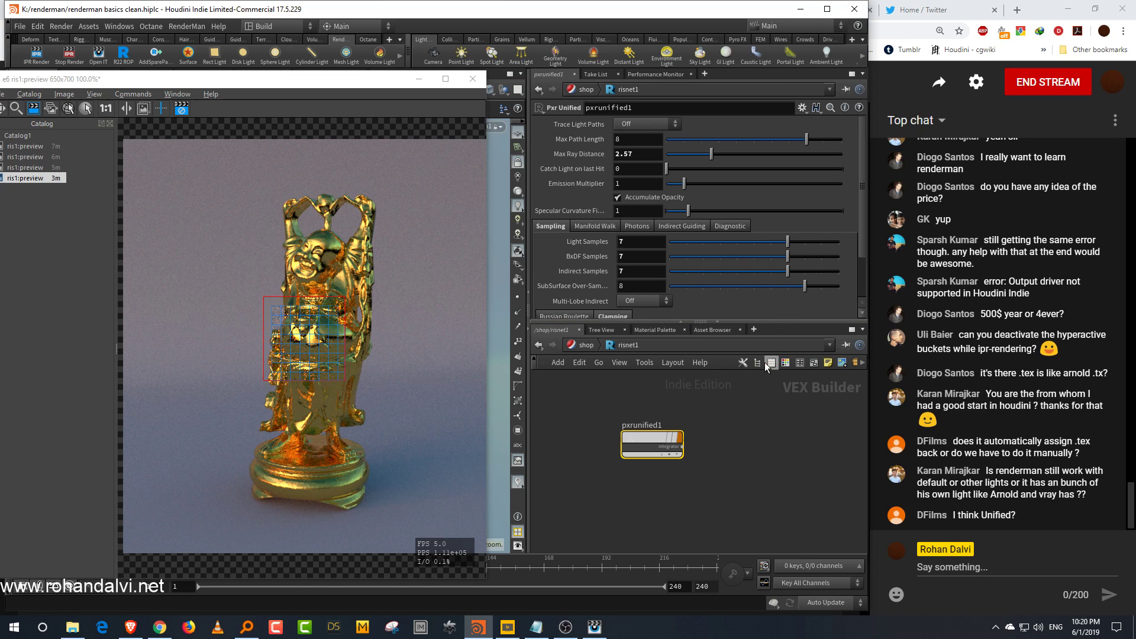
pyautogui.click(671, 271)
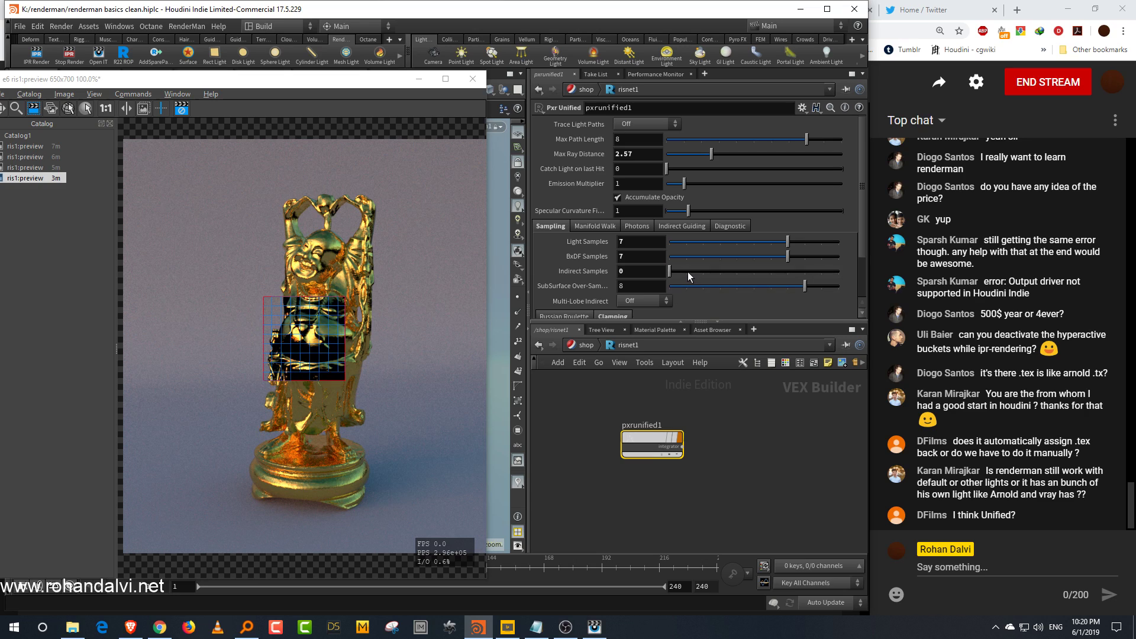
pyautogui.click(689, 273)
pyautogui.click(788, 271)
pyautogui.click(687, 273)
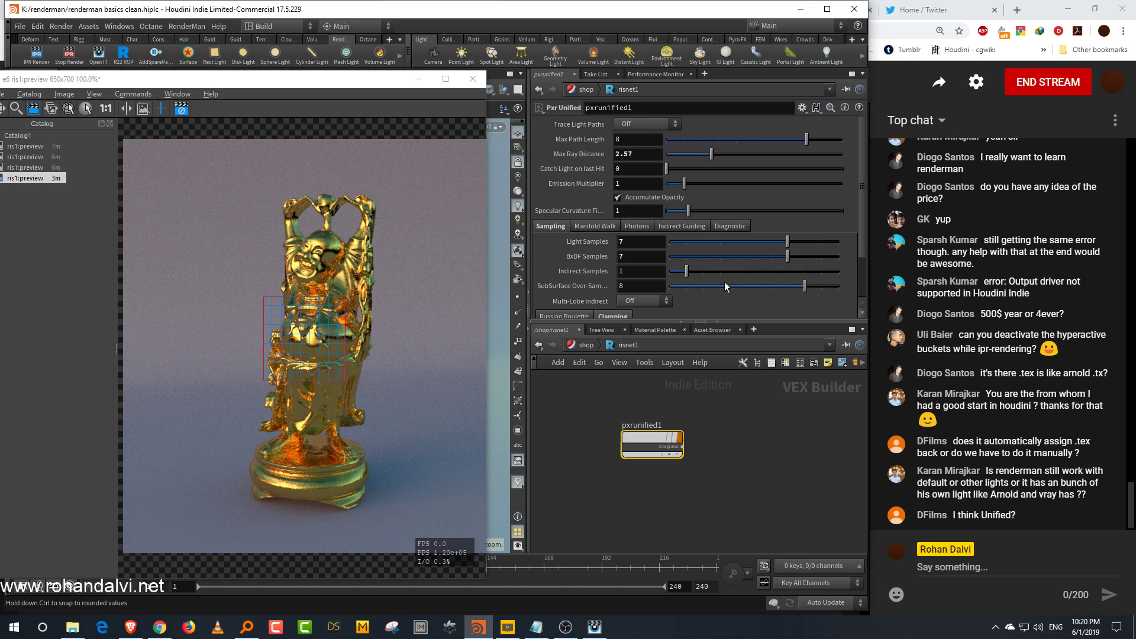
# Step: Move the render region over the statue's base and set the Max Caustic Value clamp to 4.21
pyautogui.moveTo(763, 320); pyautogui.dragTo(764, 341)
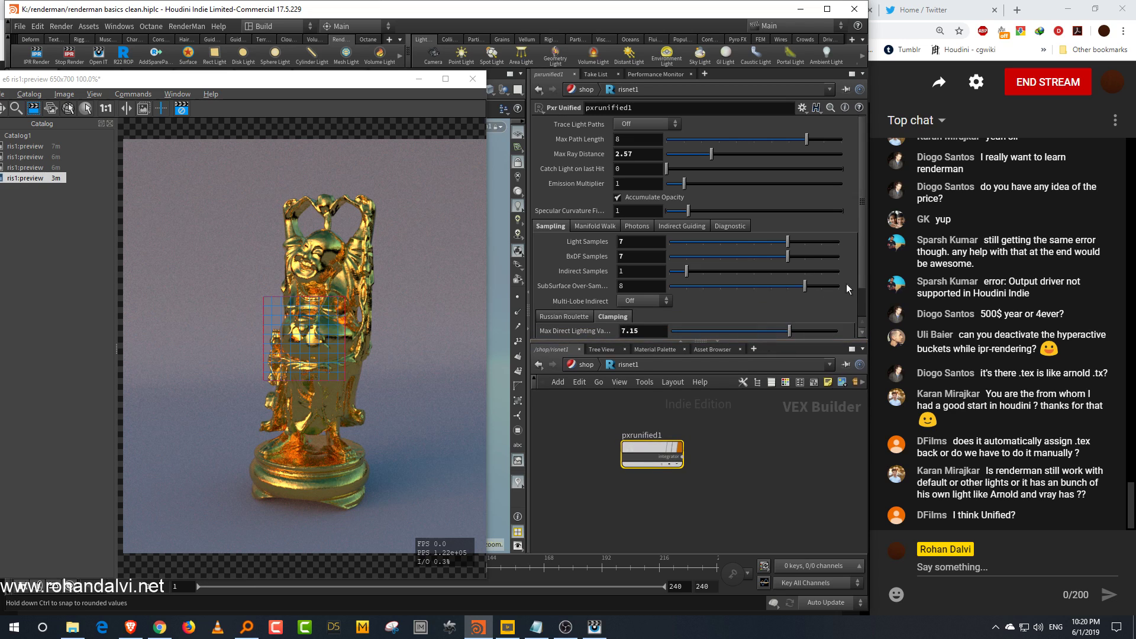
pyautogui.click(280, 369)
pyautogui.moveTo(264, 380); pyautogui.dragTo(206, 528)
pyautogui.moveTo(302, 297); pyautogui.dragTo(303, 358)
pyautogui.scroll(-2, 862, 312)
pyautogui.click(740, 324)
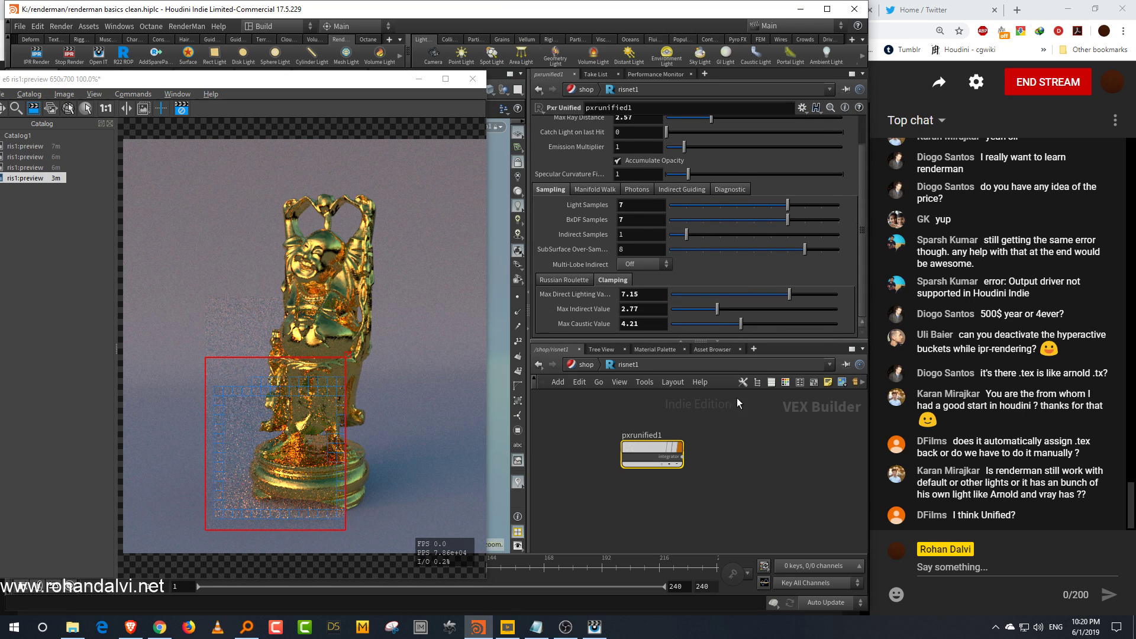
# Step: Resize the render region to cover the lower front of the statue's base
pyautogui.moveTo(294, 359); pyautogui.dragTo(299, 430)
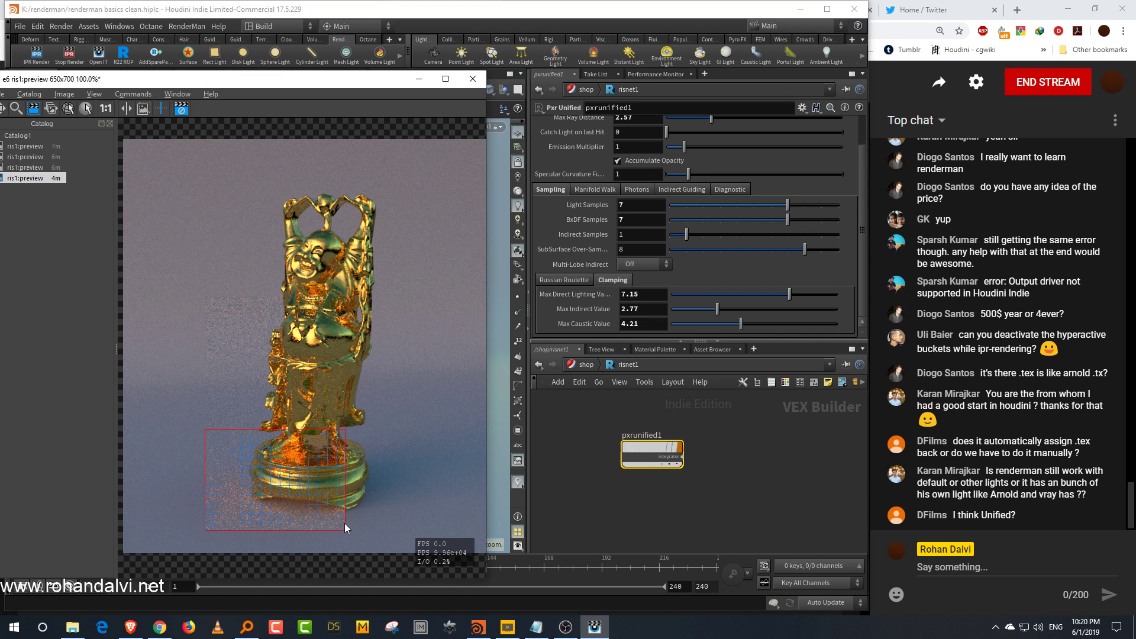
pyautogui.moveTo(340, 525); pyautogui.dragTo(332, 549)
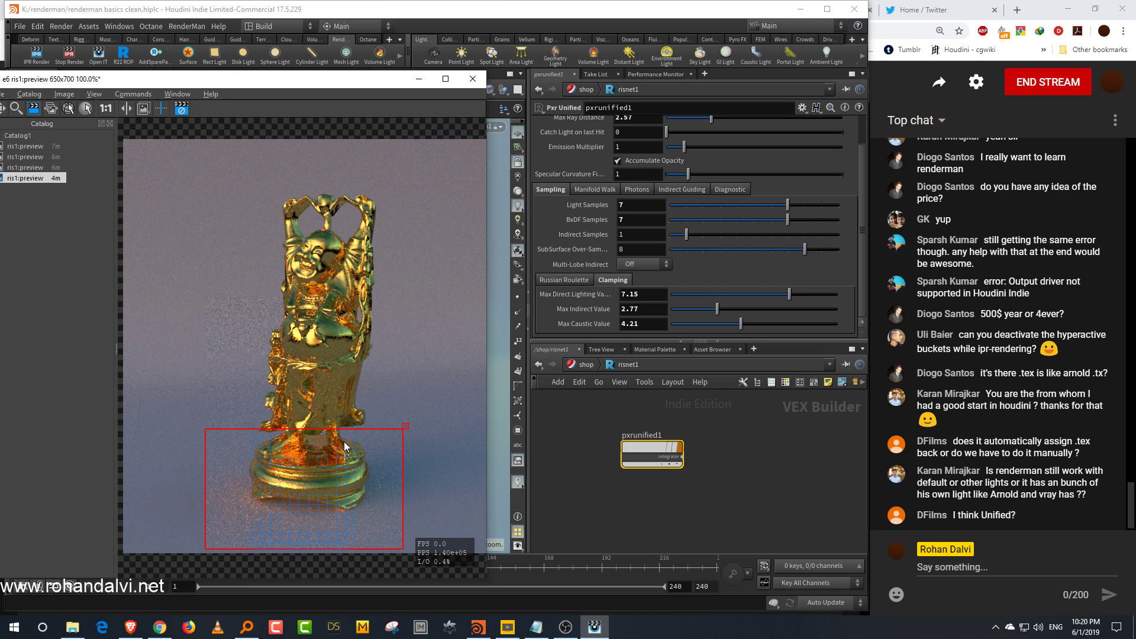
pyautogui.moveTo(404, 474); pyautogui.dragTo(339, 489)
pyautogui.moveTo(283, 429); pyautogui.dragTo(285, 457)
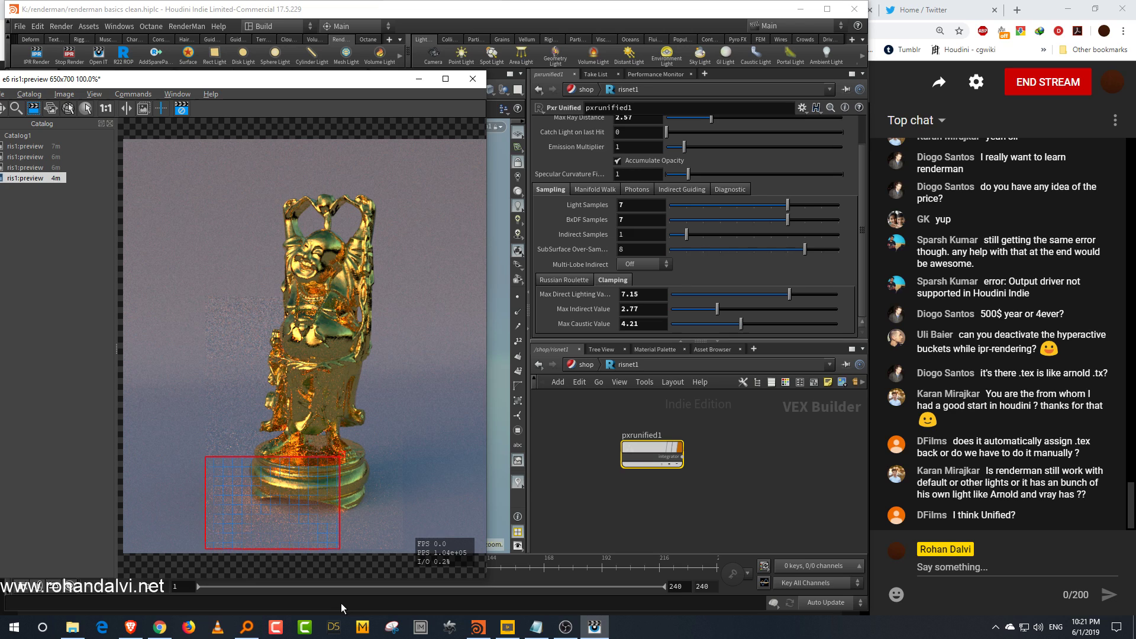
# Step: Set the Max Caustic Value clamp to 1.21 and remove the render region
pyautogui.click(869, 301)
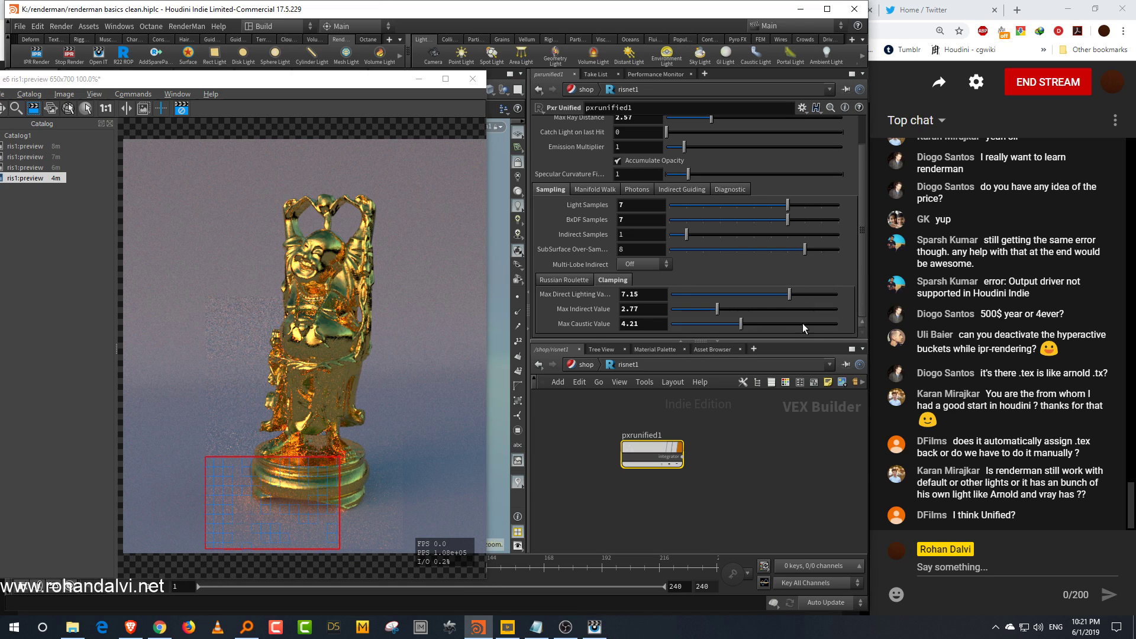
pyautogui.moveTo(827, 325); pyautogui.dragTo(640, 343)
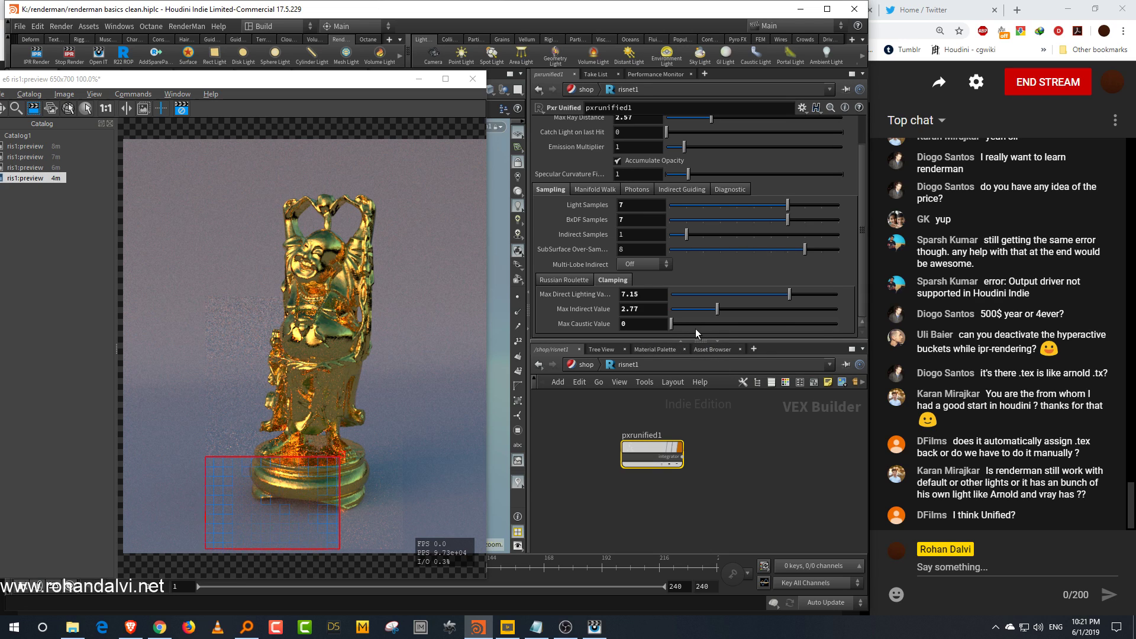
pyautogui.moveTo(687, 325); pyautogui.dragTo(685, 332)
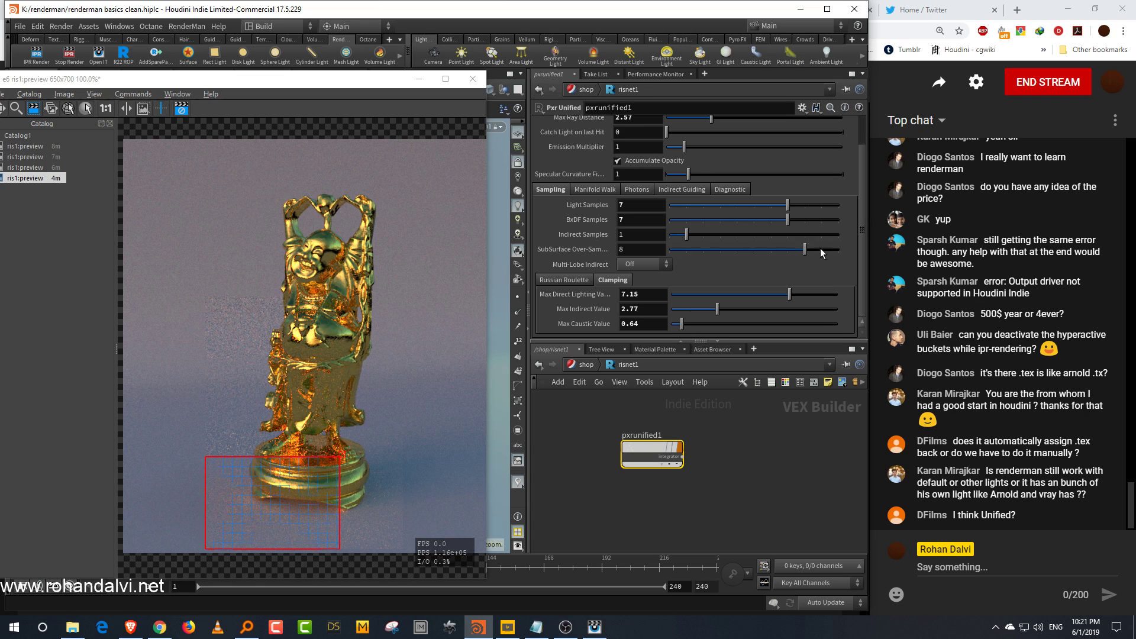
pyautogui.click(815, 324)
pyautogui.click(717, 323)
pyautogui.click(692, 323)
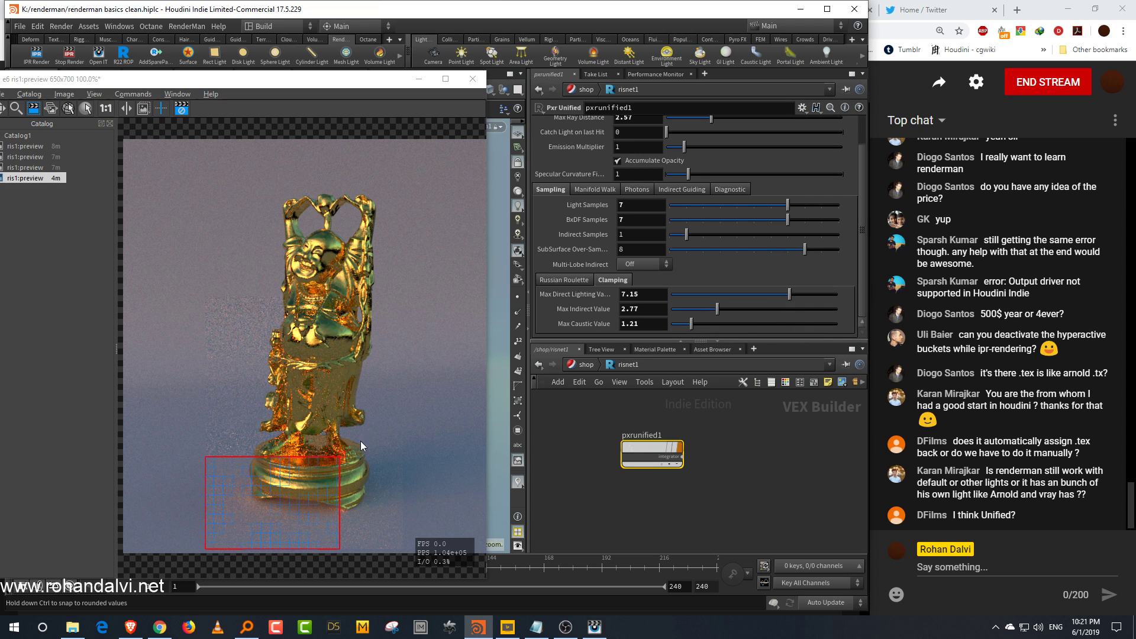
pyautogui.click(343, 454)
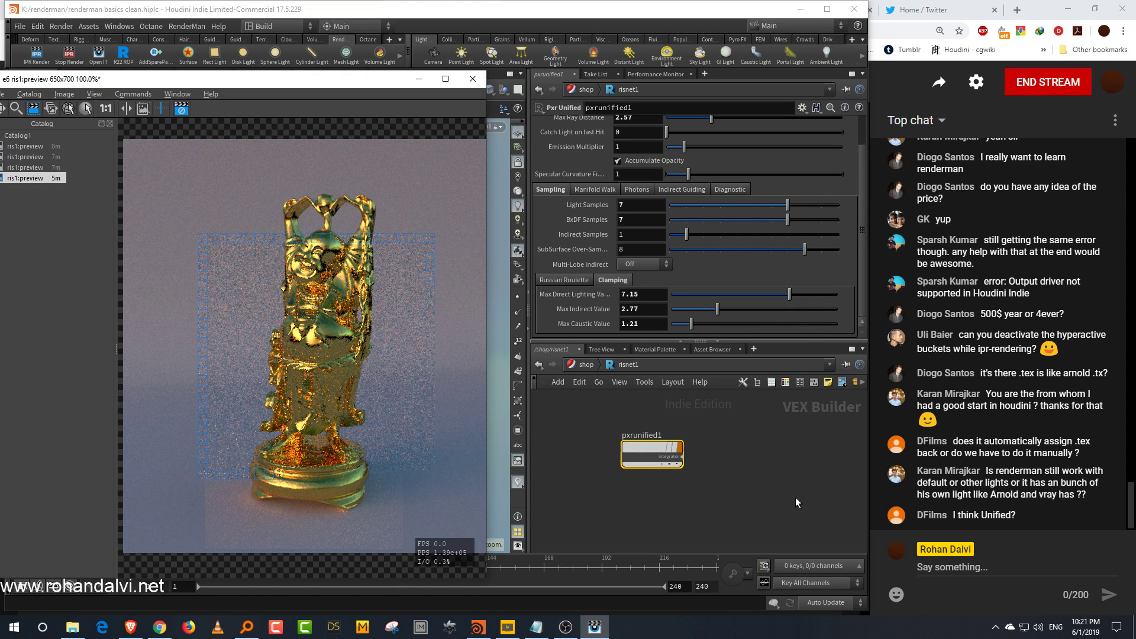
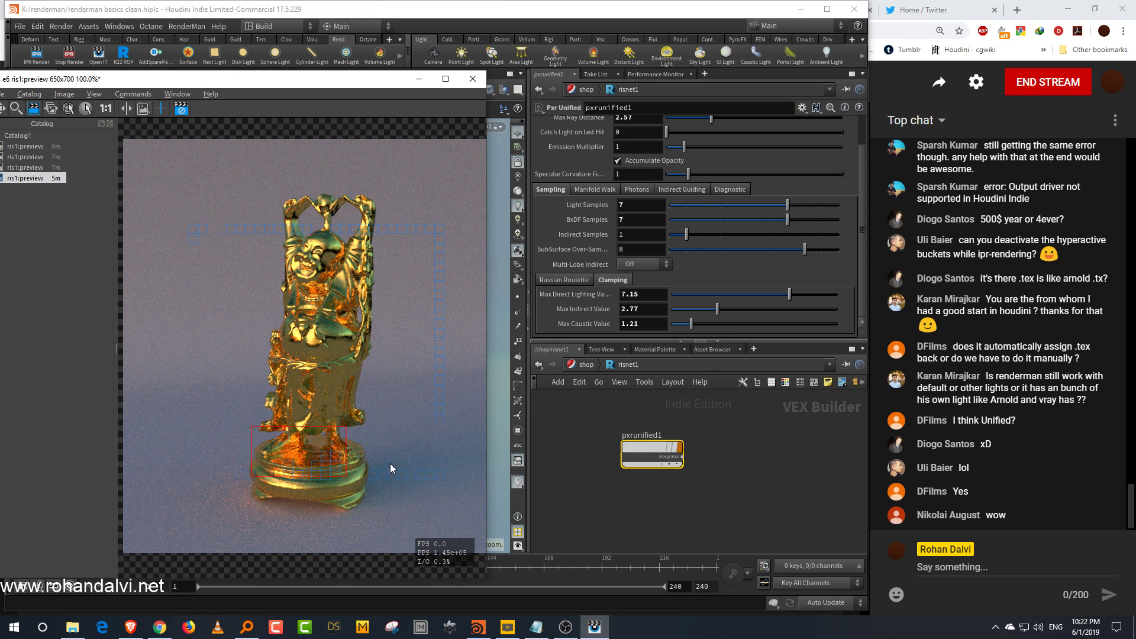
# Step: Set the Max Caustic Value clamp to 1.71
pyautogui.moveTo(691, 323)
pyautogui.mouseDown()
pyautogui.moveTo(716, 325)
pyautogui.moveTo(698, 325)
pyautogui.mouseUp()
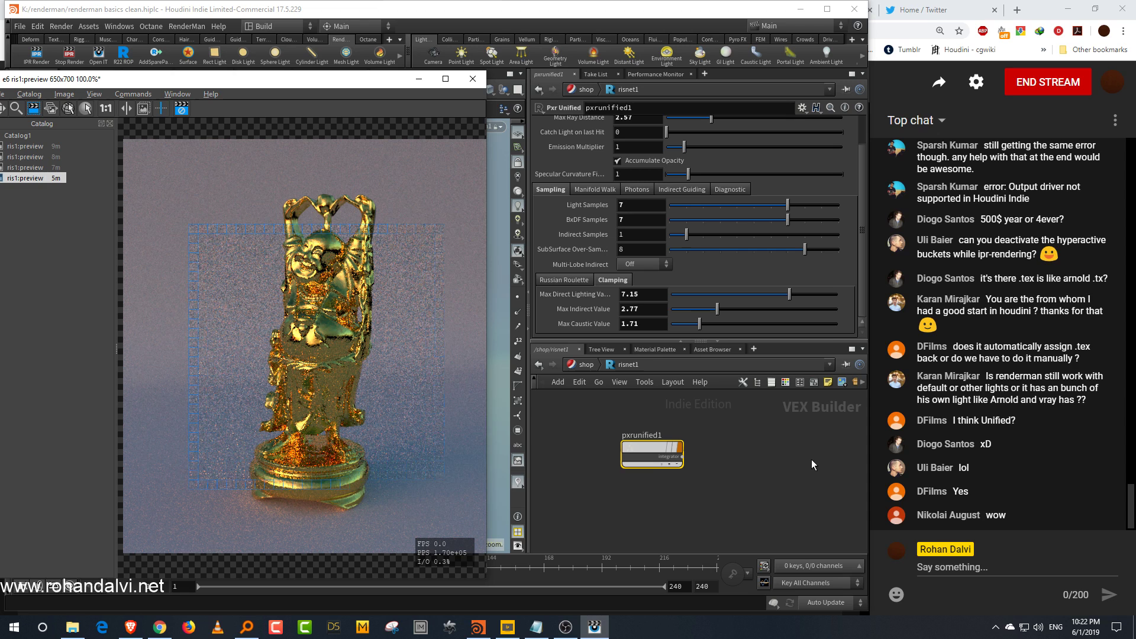
pyautogui.moveTo(780, 344); pyautogui.dragTo(781, 320)
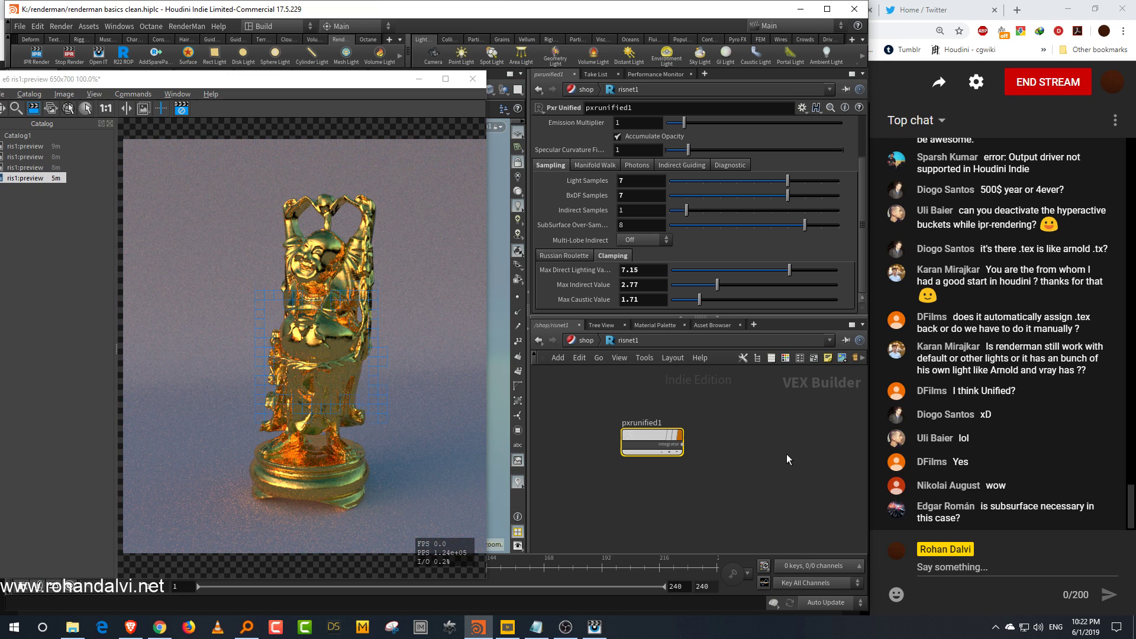
pyautogui.moveTo(727, 463); pyautogui.dragTo(746, 463, button='middle')
pyautogui.scroll(2, 743, 454)
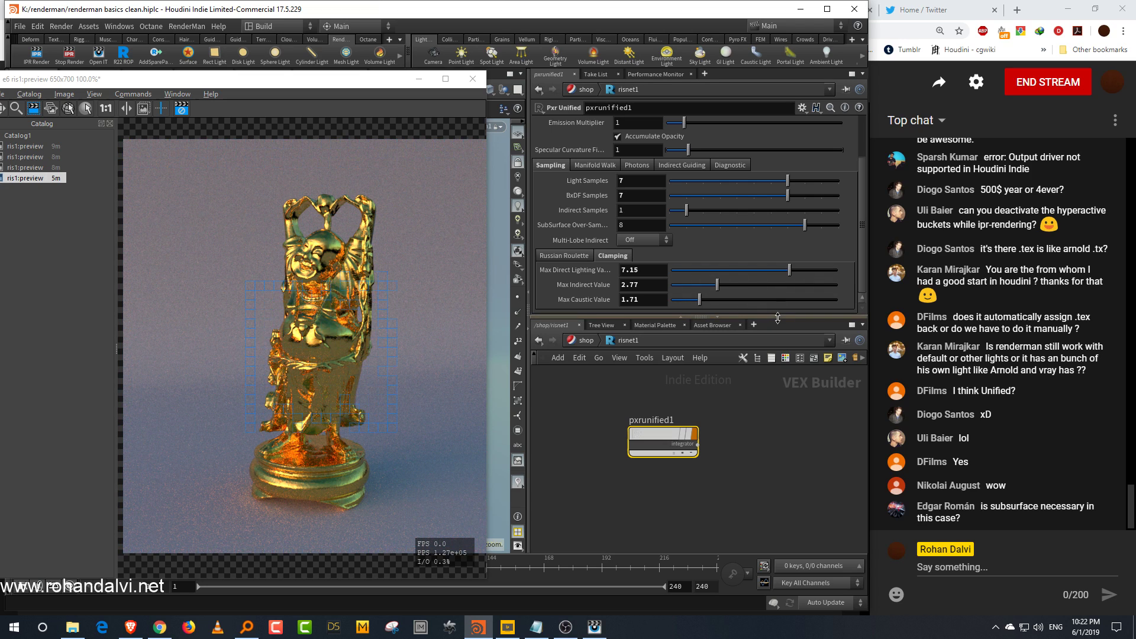
pyautogui.moveTo(777, 318); pyautogui.dragTo(778, 355)
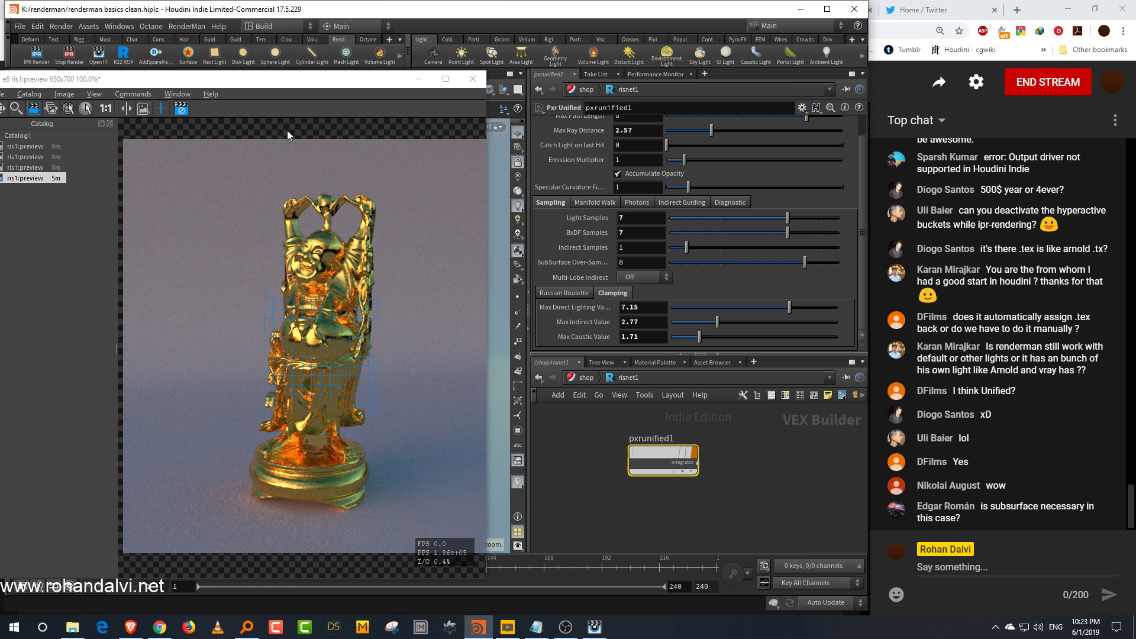
# Step: Close the preview render window, discarding the session changes
pyautogui.moveTo(355, 83); pyautogui.dragTo(399, 83)
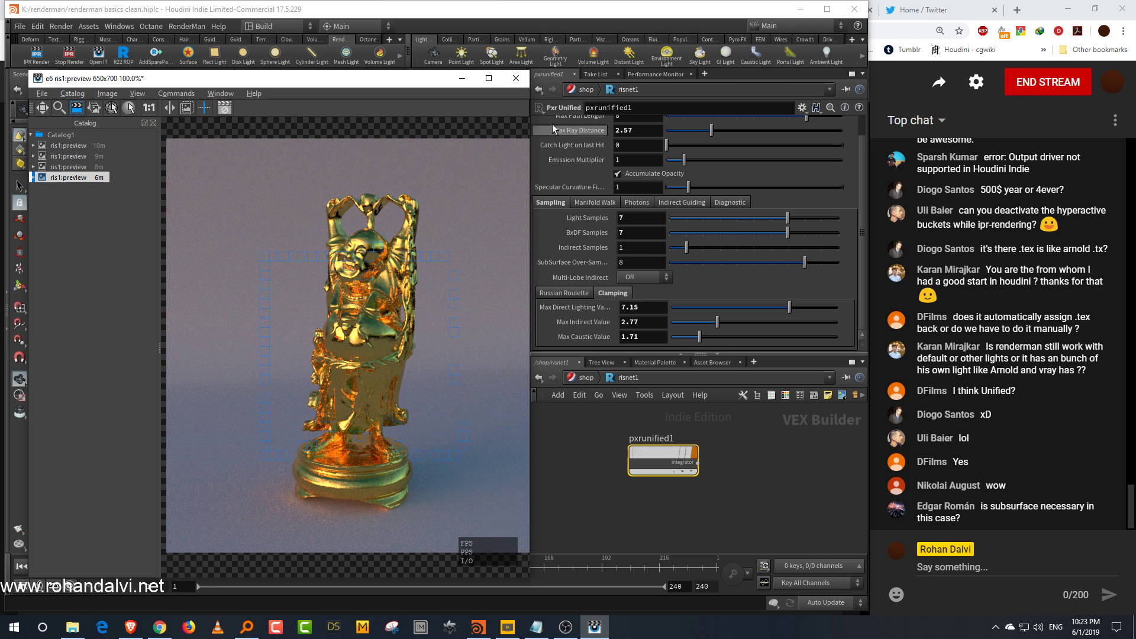
pyautogui.click(515, 78)
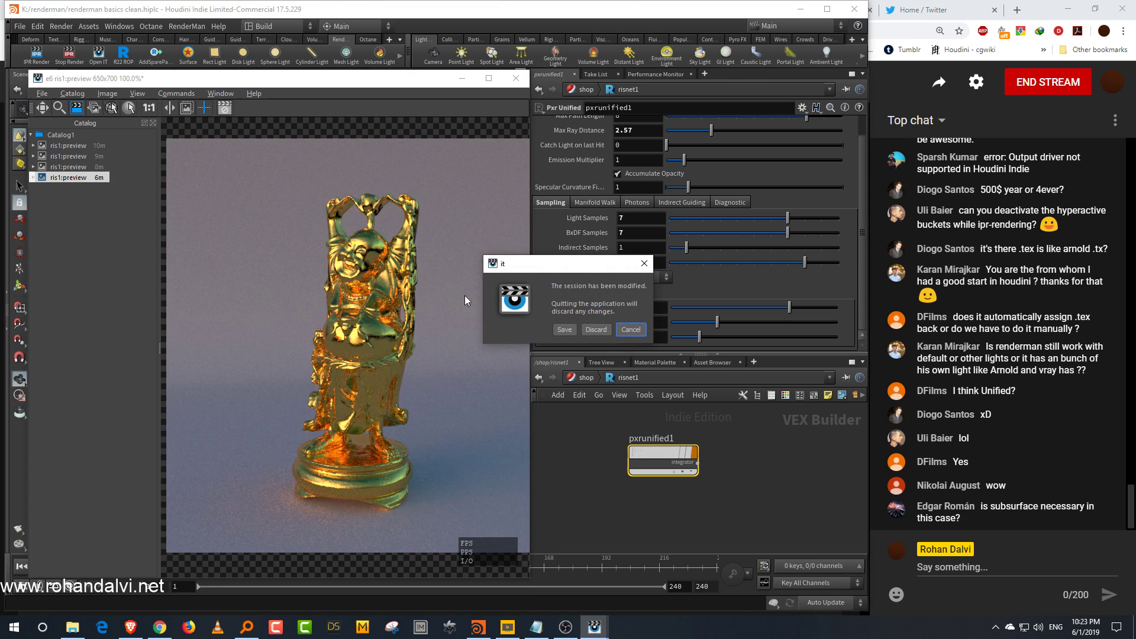
pyautogui.click(596, 330)
# Step: Navigate from the shop network to the object level and dive into the model geometry node
pyautogui.click(20, 27)
pyautogui.click(35, 83)
pyautogui.click(586, 377)
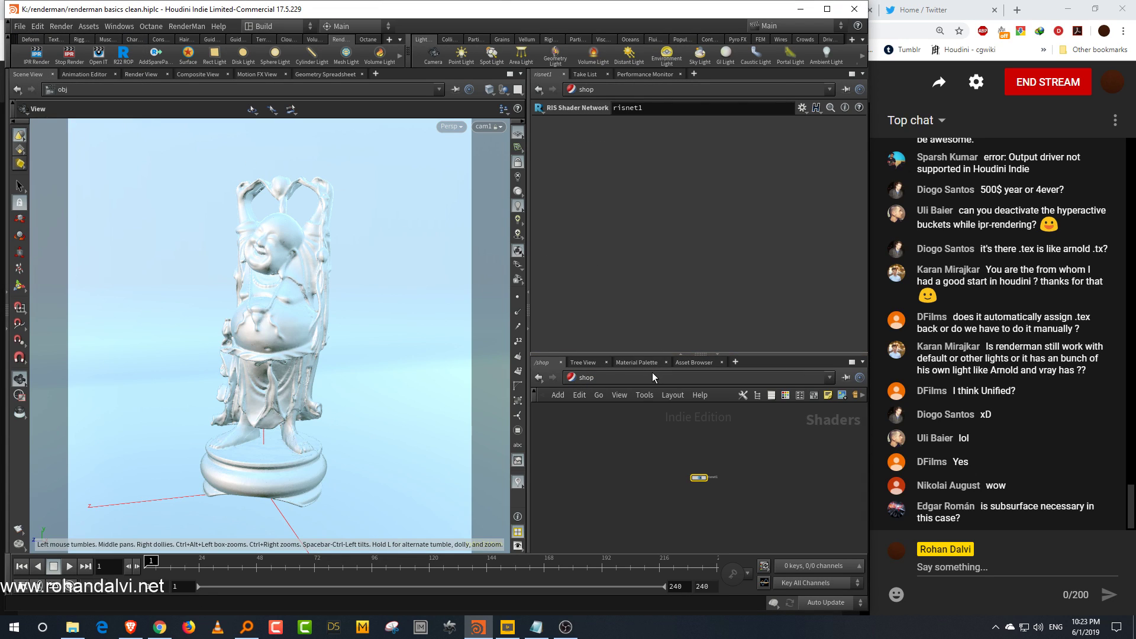
pyautogui.click(651, 377)
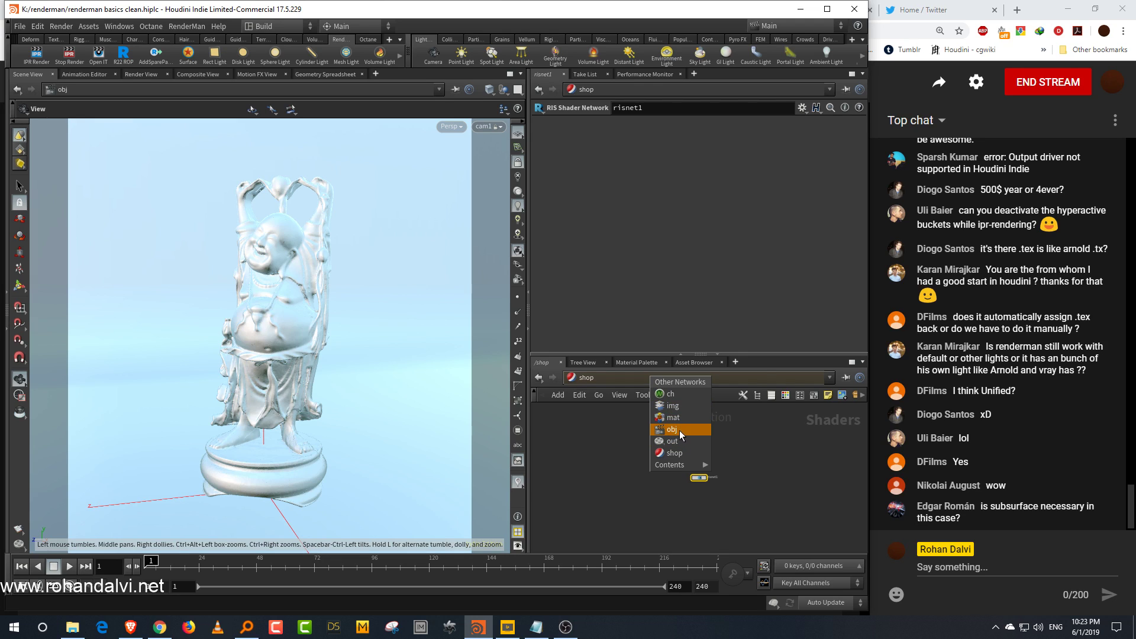
pyautogui.click(678, 429)
pyautogui.click(593, 427)
pyautogui.press('Escape')
pyautogui.doubleClick(594, 436)
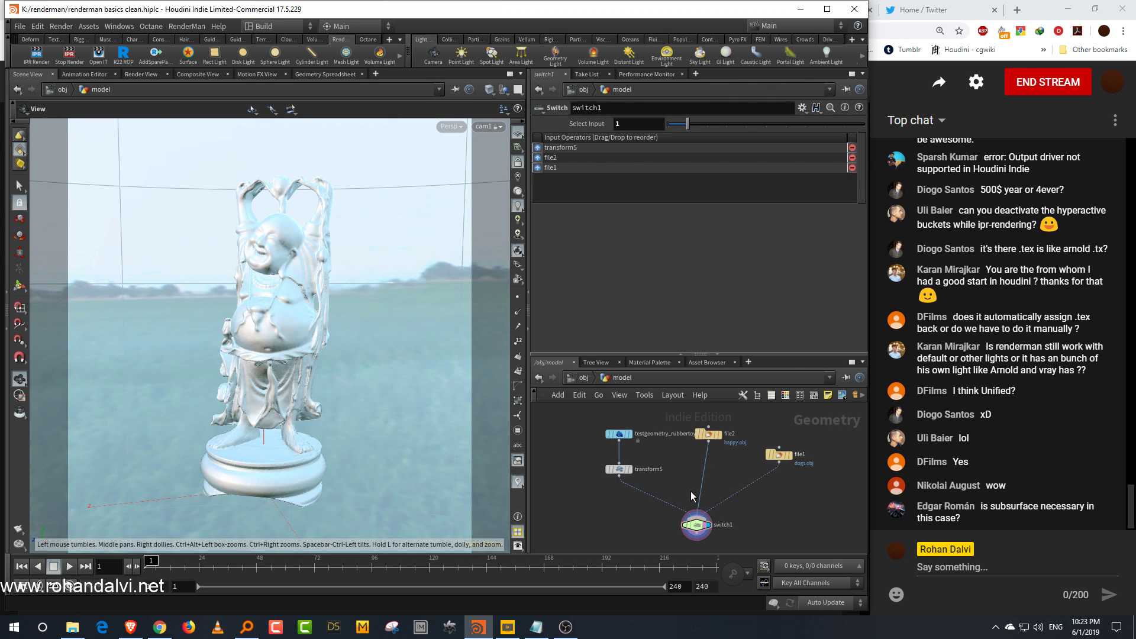
# Step: Reply in the live stream chat with "threed scans"
pyautogui.click(969, 567)
pyautogui.write('threed scans')
pyautogui.press('Return')
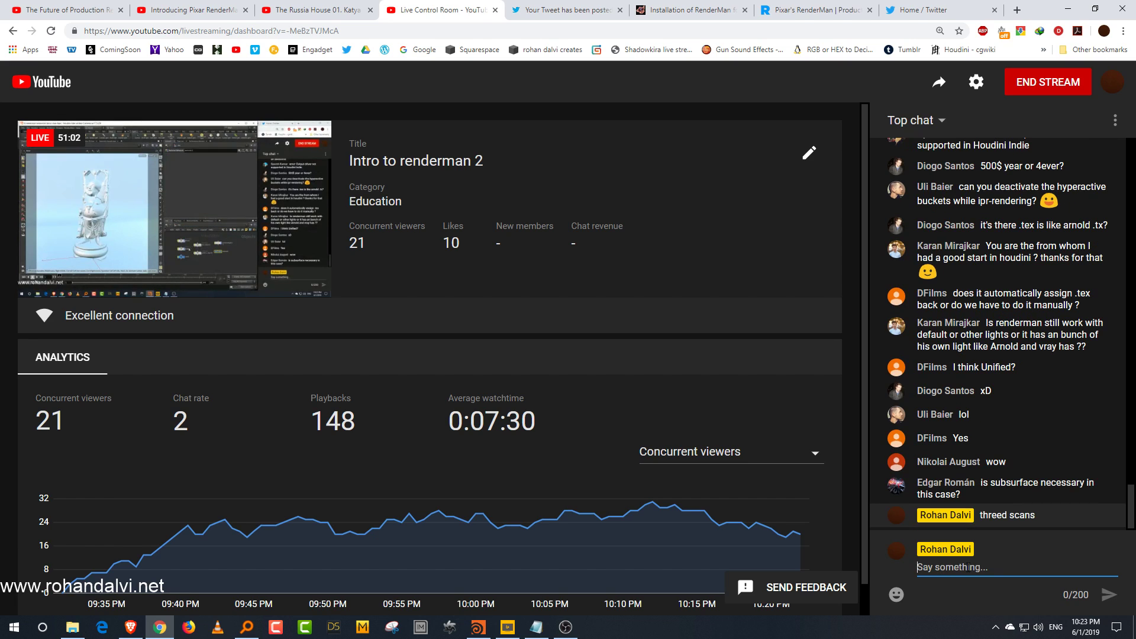
# Step: Return to Houdini and set the switch node's Select Input to 2 to show the dogs scan
pyautogui.click(479, 627)
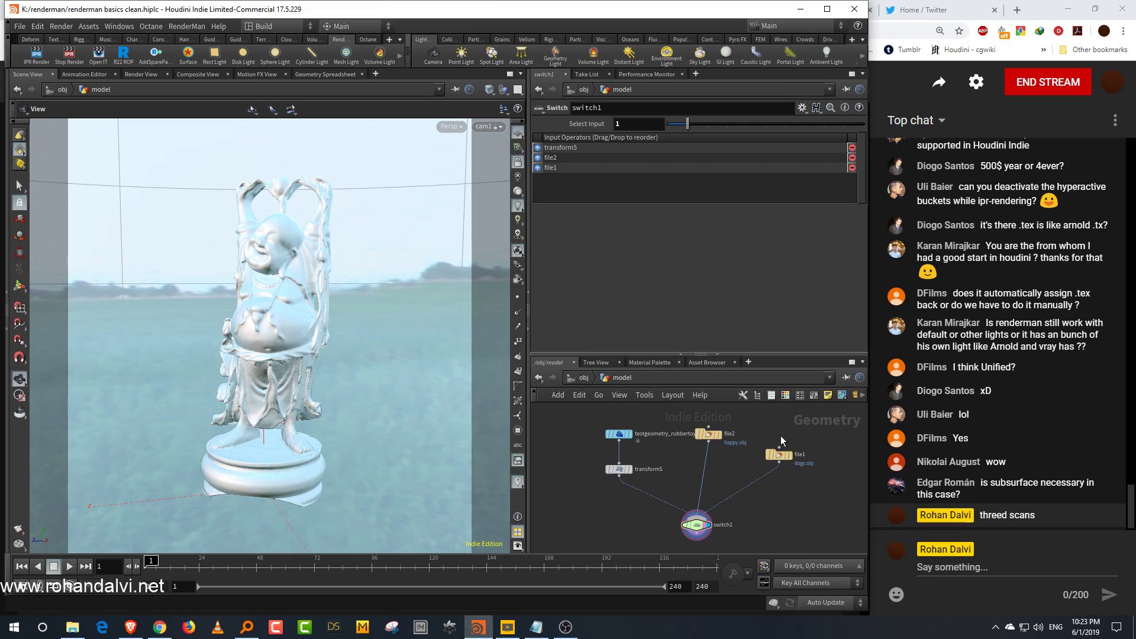
pyautogui.moveTo(792, 501); pyautogui.dragTo(774, 491, button='middle')
pyautogui.moveTo(740, 498); pyautogui.dragTo(650, 553)
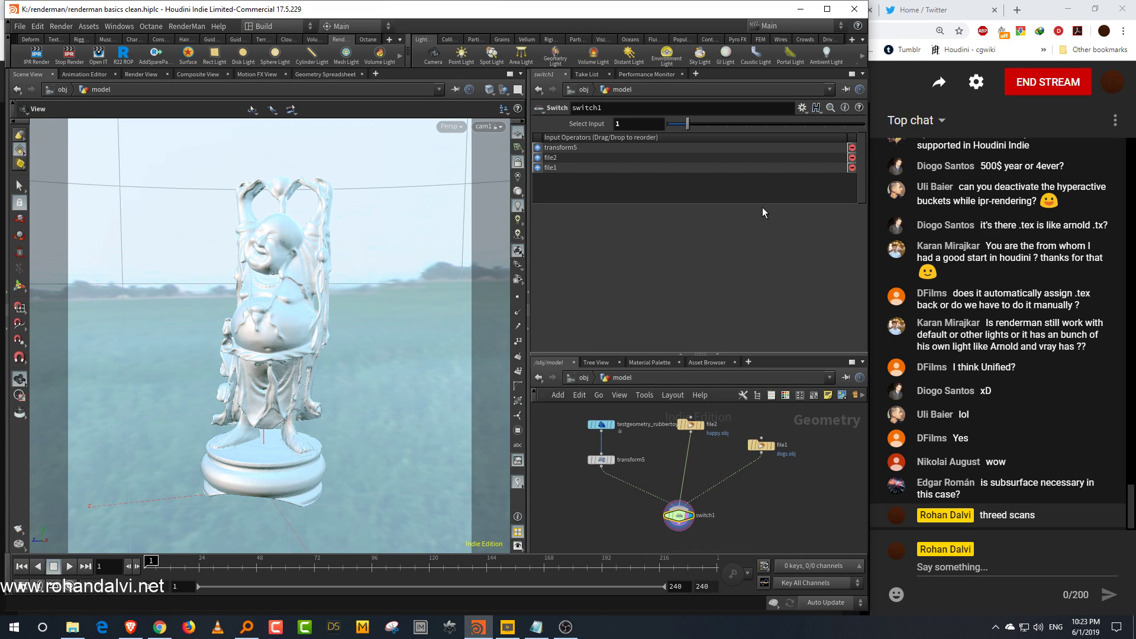
pyautogui.click(708, 123)
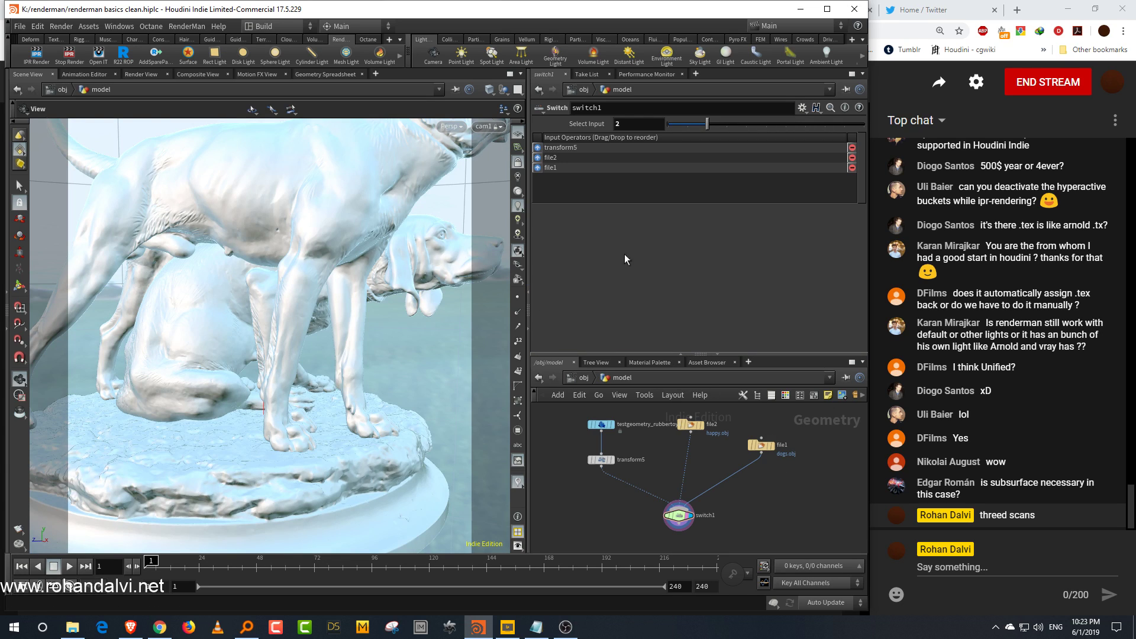
# Step: Inspect the file nodes' geometry information and return to the object-level network
pyautogui.moveTo(322, 337); pyautogui.dragTo(276, 393, button='right')
pyautogui.moveTo(348, 347); pyautogui.dragTo(314, 359, button='middle')
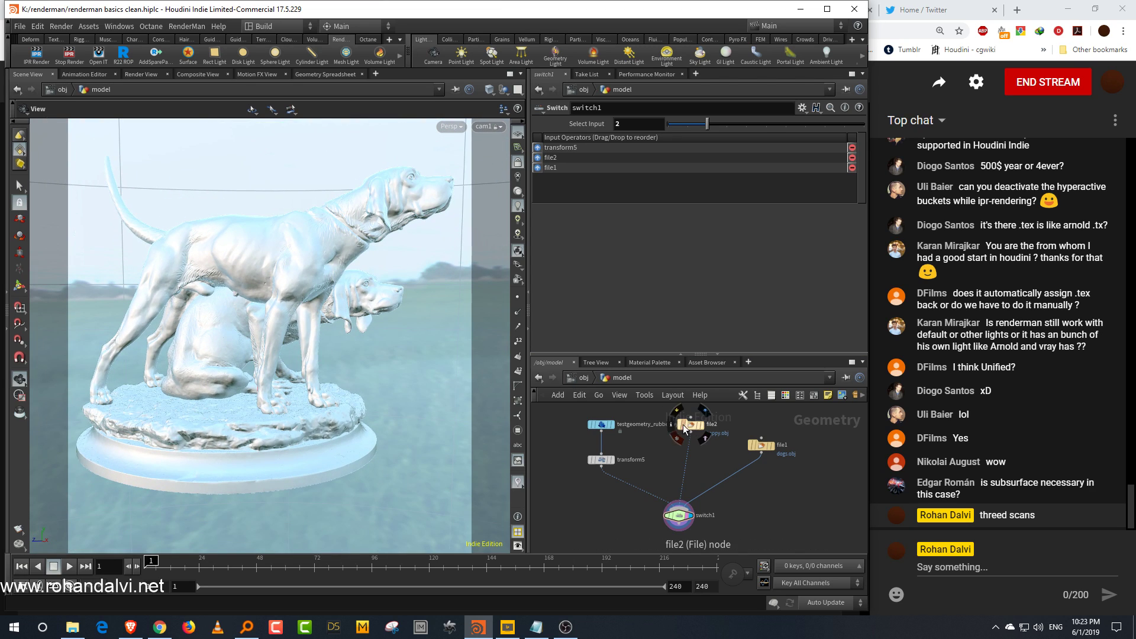
pyautogui.click(671, 424)
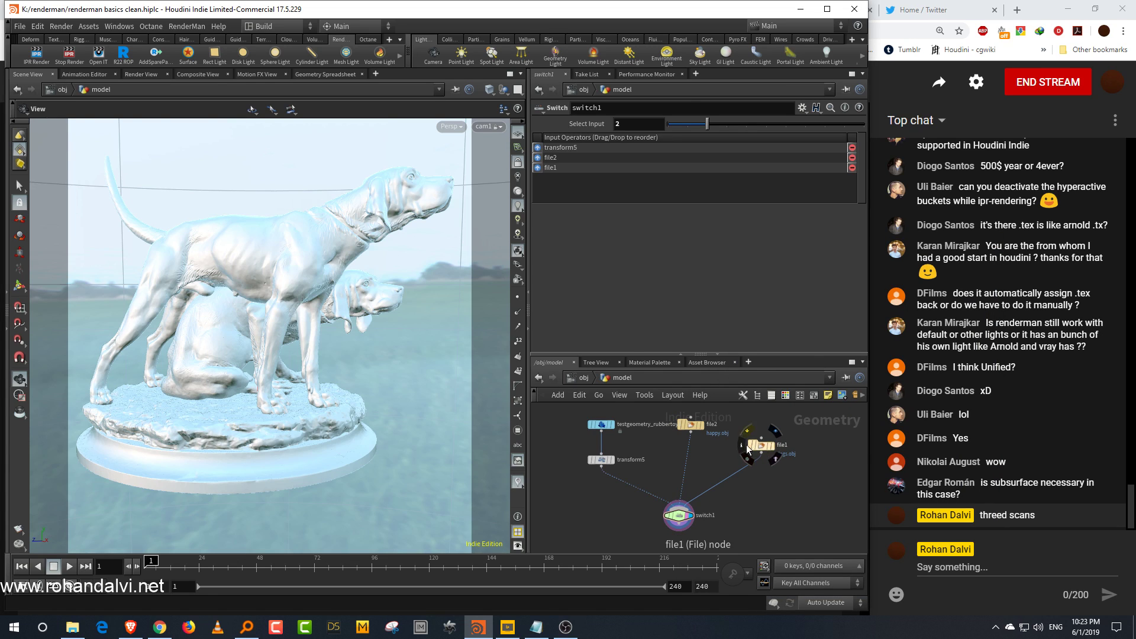
pyautogui.click(741, 448)
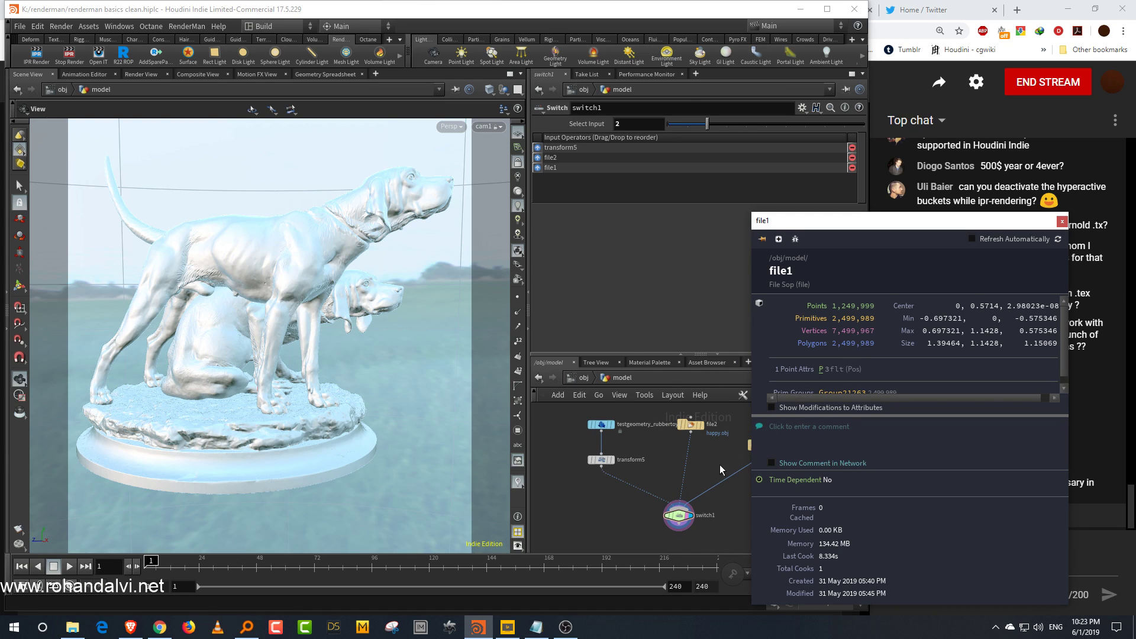
pyautogui.click(584, 378)
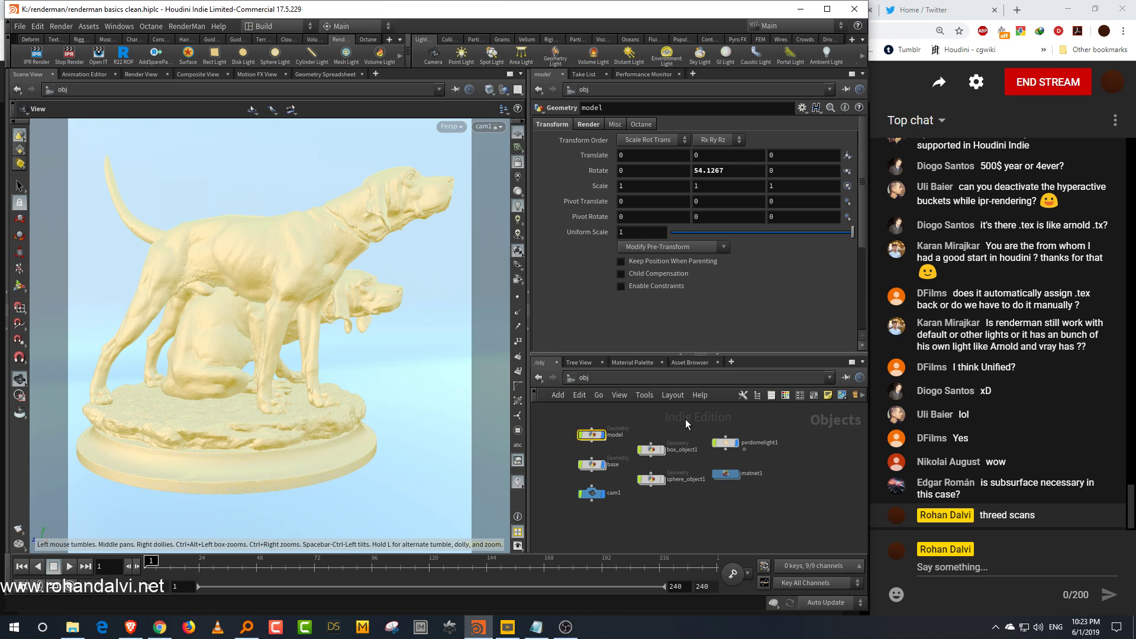
pyautogui.click(685, 419)
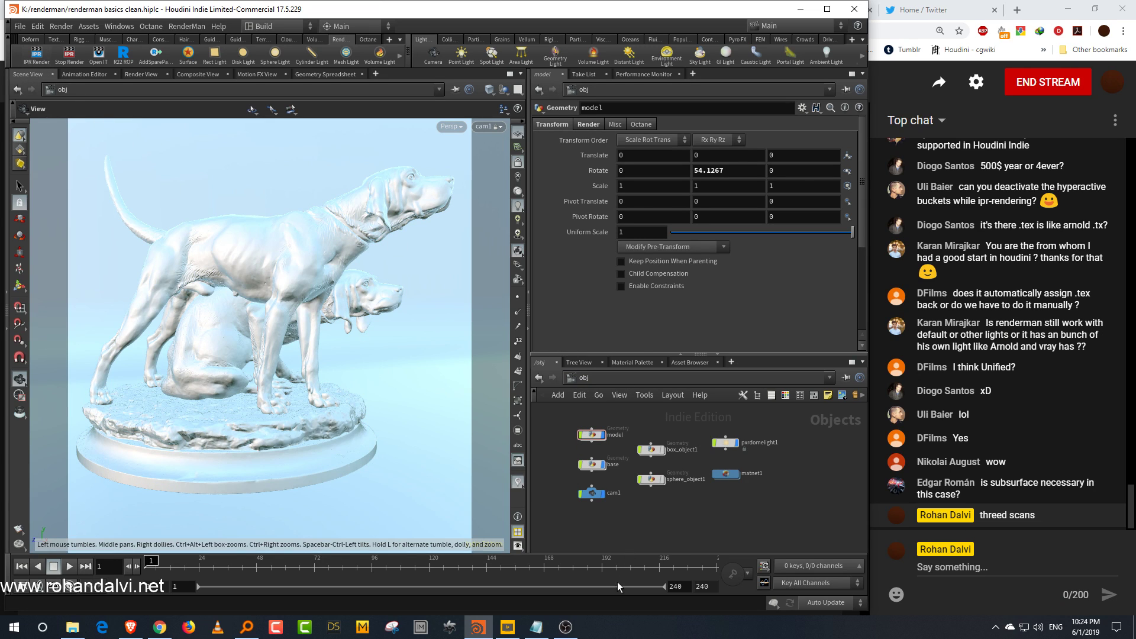
# Step: Bring up the preview render of the dogs statue and move the render window beside the viewport
pyautogui.click(572, 626)
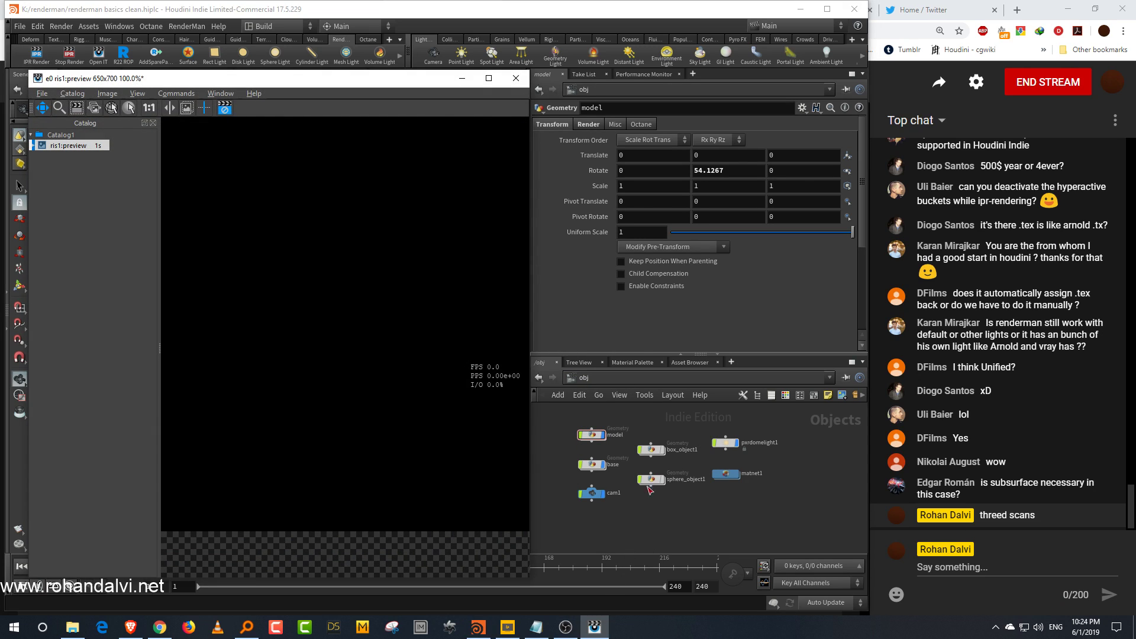
pyautogui.moveTo(531, 370); pyautogui.dragTo(628, 379)
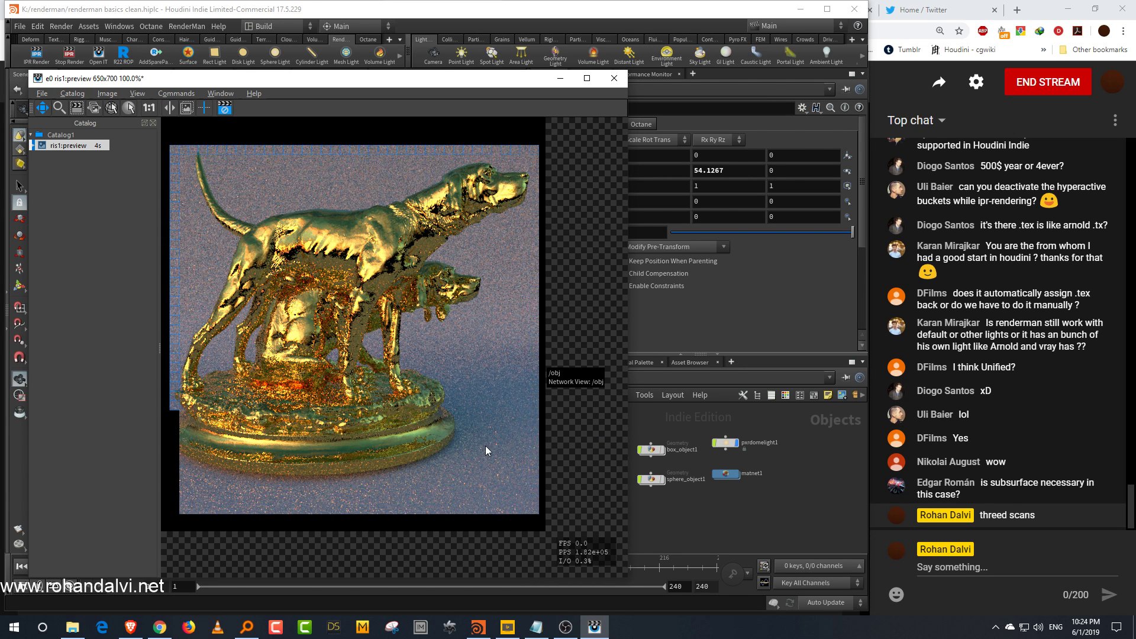
pyautogui.moveTo(488, 446); pyautogui.dragTo(524, 455)
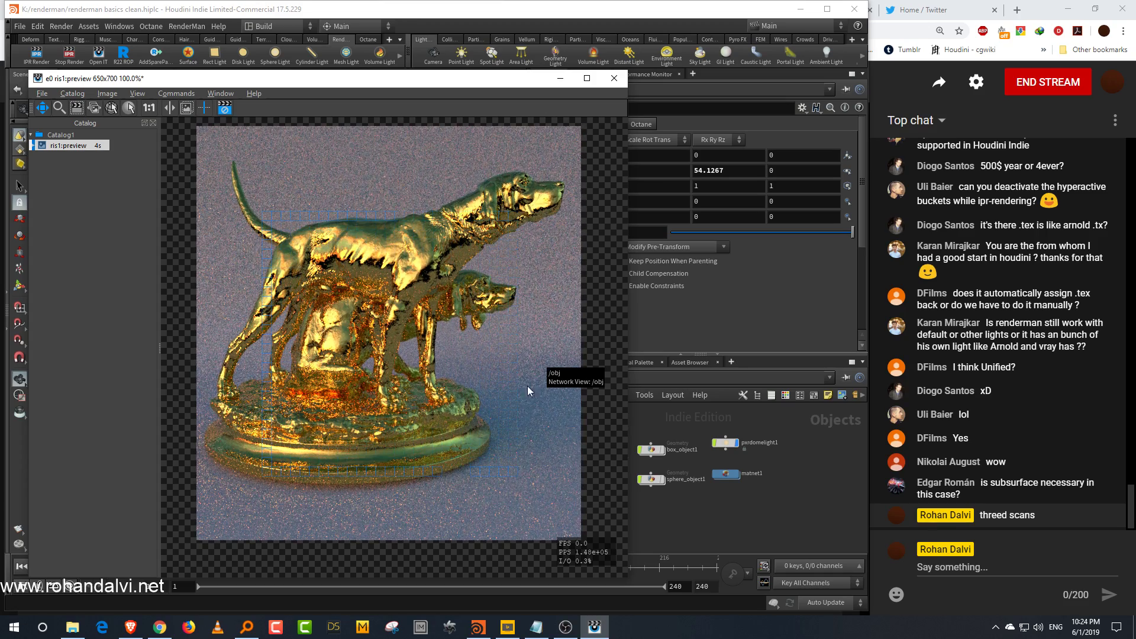
pyautogui.moveTo(448, 80); pyautogui.dragTo(890, 96)
pyautogui.moveTo(592, 98); pyautogui.dragTo(783, 110)
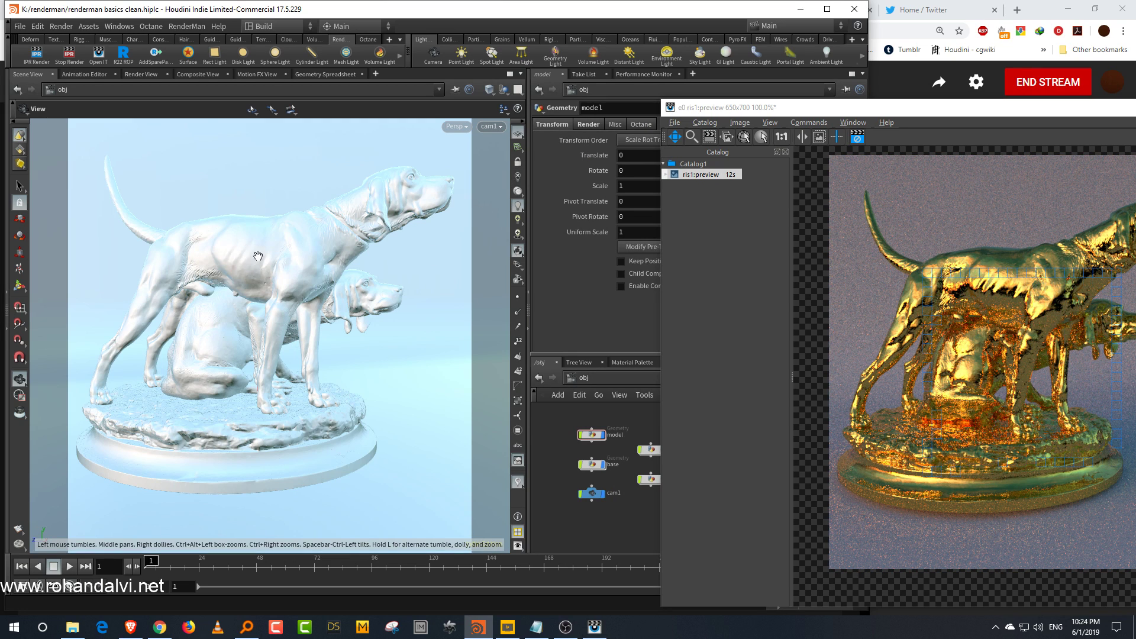
# Step: Rotate the model object about 162° around its vertical axis, undoing an accidental move
pyautogui.press('Return')
pyautogui.click(201, 230)
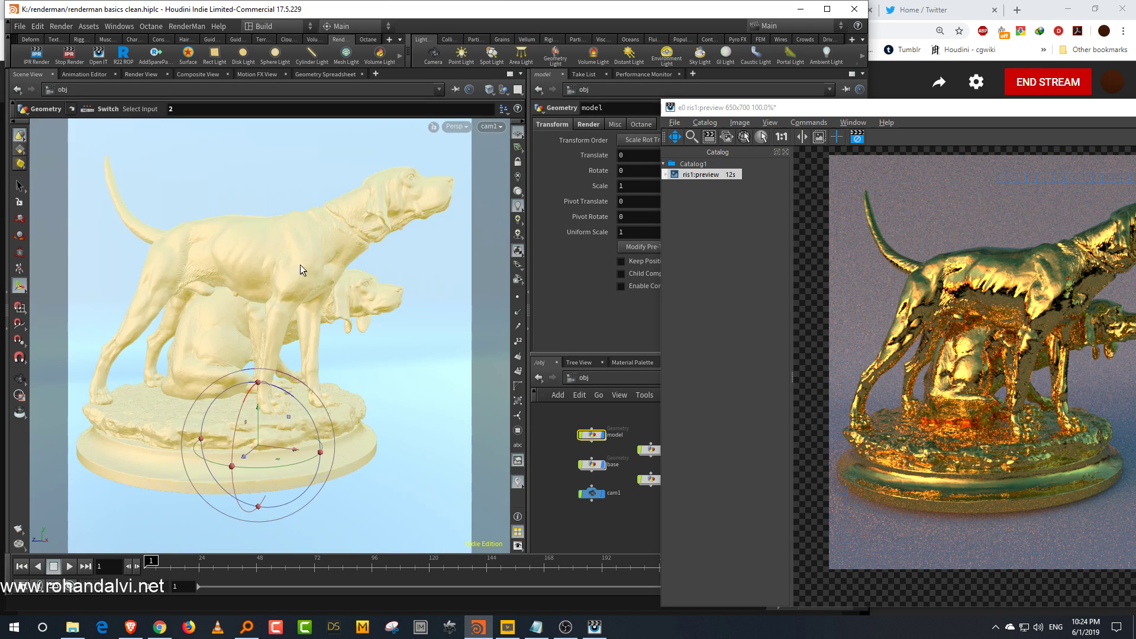
pyautogui.keyDown('alt'); pyautogui.moveTo(300, 461); pyautogui.dragTo(166, 460); pyautogui.keyUp('alt')
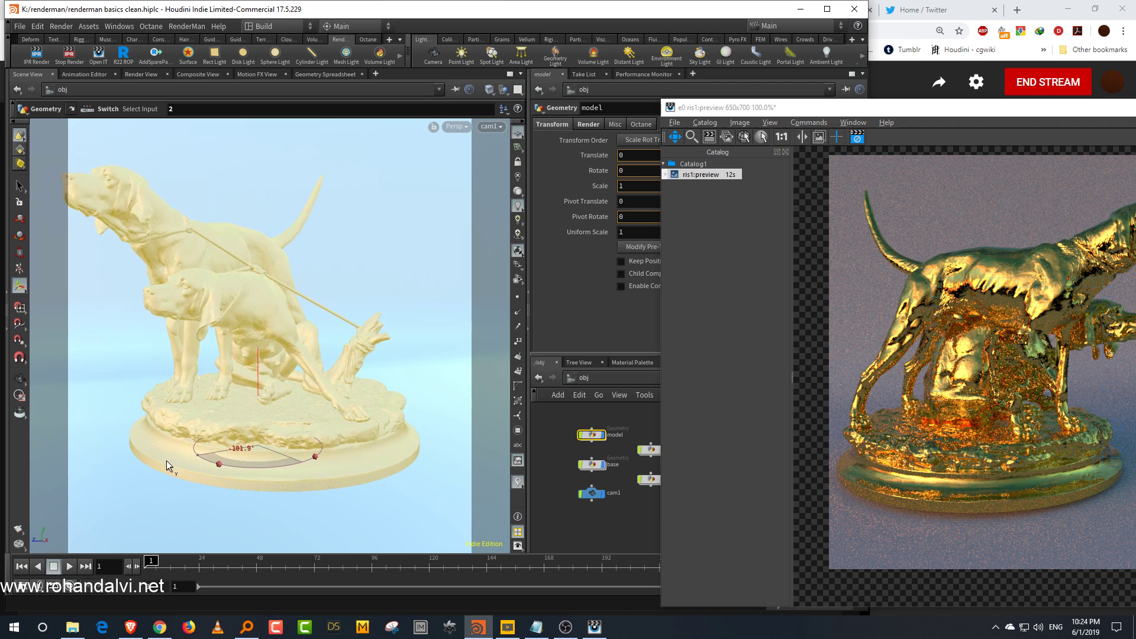
pyautogui.moveTo(290, 462); pyautogui.dragTo(298, 460, button='middle')
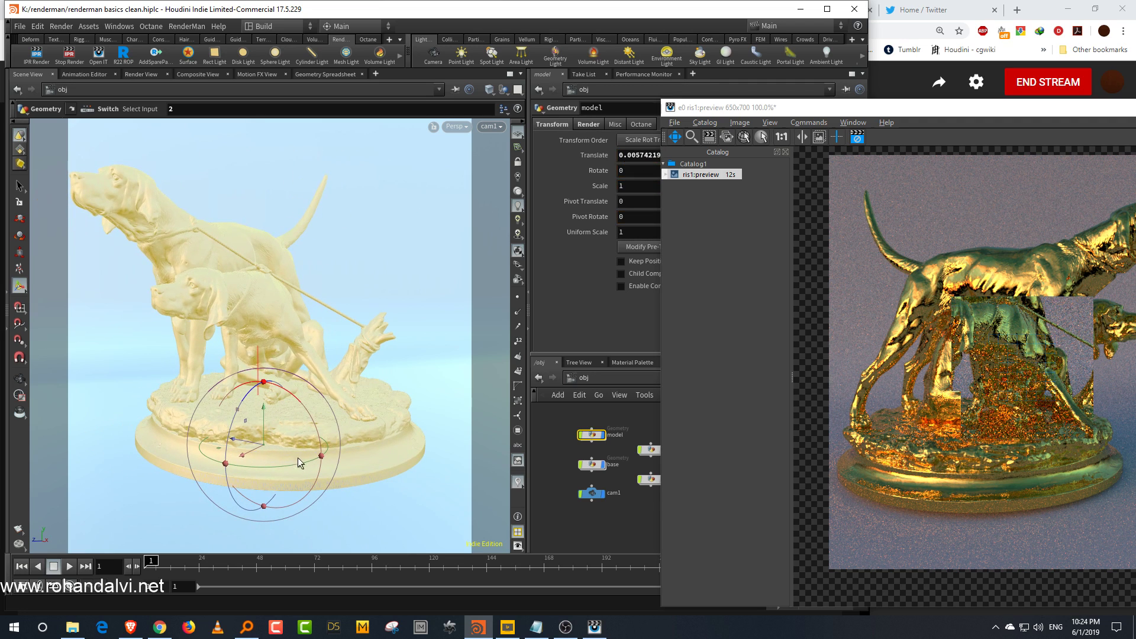
pyautogui.hotkey('ctrl', 'z')
pyautogui.moveTo(297, 462)
pyautogui.mouseDown()
pyautogui.moveTo(268, 468)
pyautogui.moveTo(300, 462)
pyautogui.mouseUp()
# Step: Select cam1 and set its resolution to 700 by 650
pyautogui.moveTo(645, 433)
pyautogui.mouseDown(button='middle')
pyautogui.moveTo(585, 430)
pyautogui.moveTo(650, 437)
pyautogui.mouseUp(button='middle')
pyautogui.click(569, 468)
pyautogui.moveTo(774, 108); pyautogui.dragTo(847, 400)
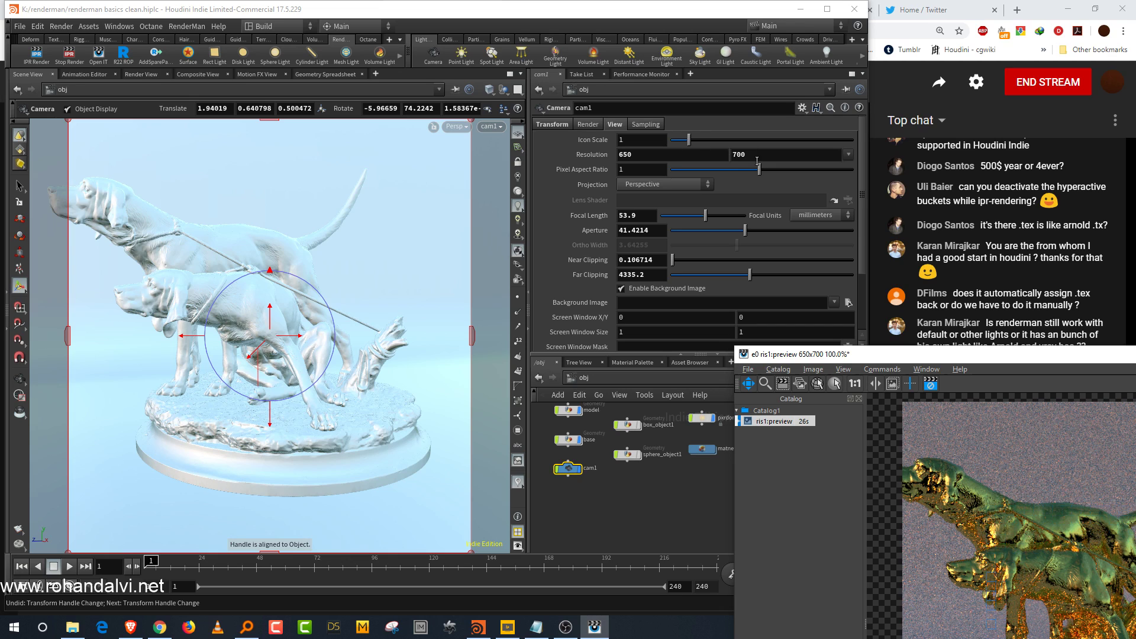
pyautogui.click(646, 155)
pyautogui.write('700')
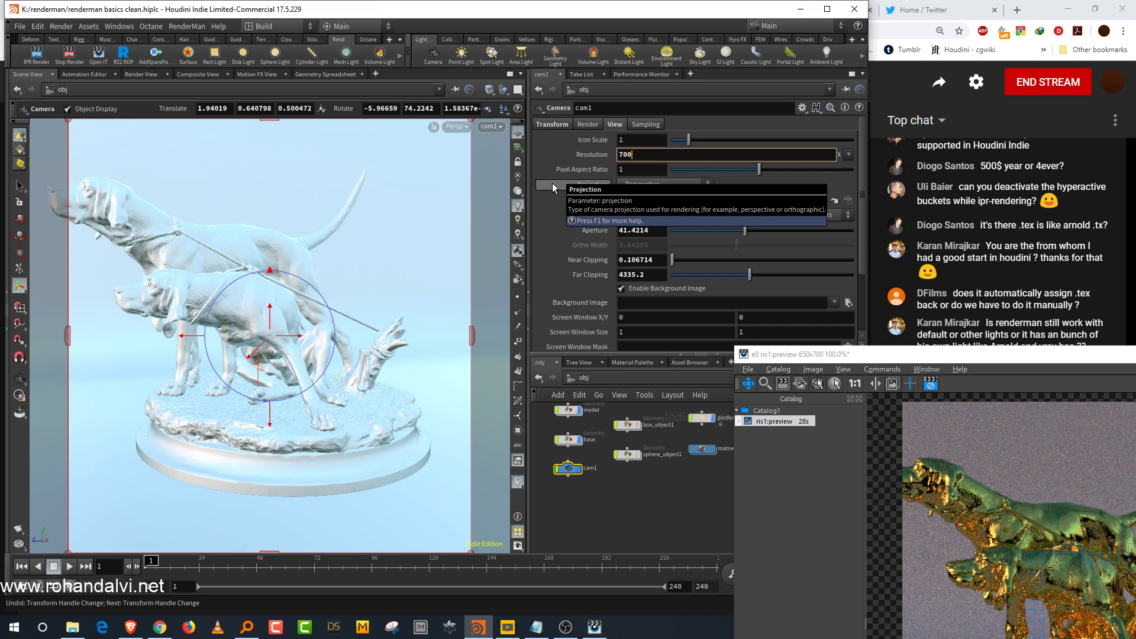
pyautogui.press('Tab')
pyautogui.write('650')
pyautogui.press('Return')
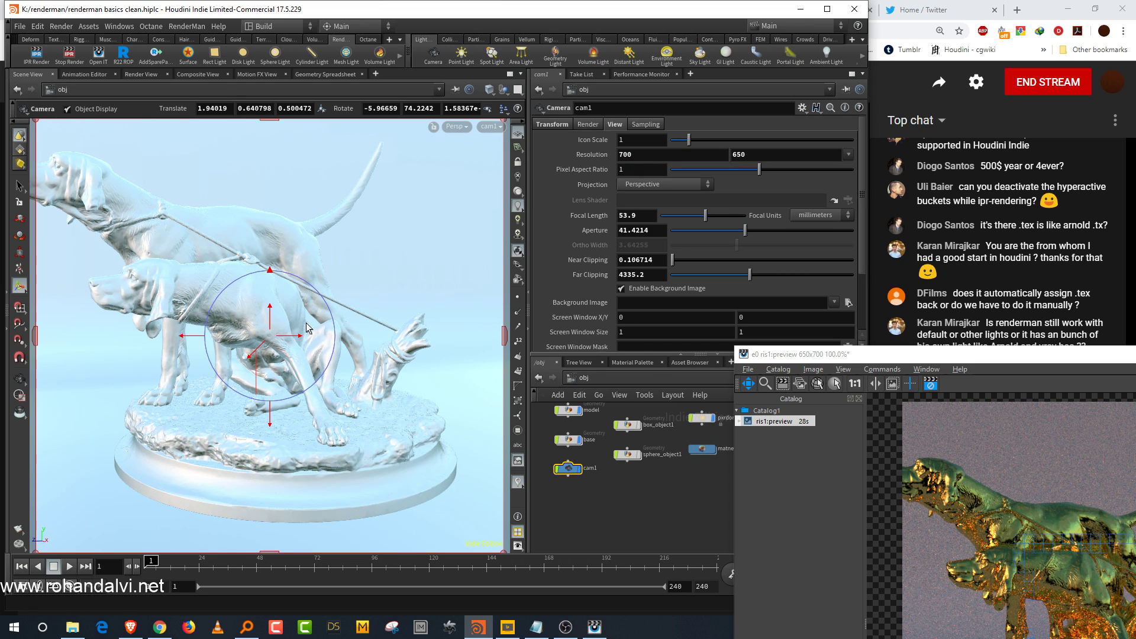
# Step: Move cam1 through the viewport to reframe the dogs statue
pyautogui.click(519, 166)
pyautogui.keyDown('alt'); pyautogui.moveTo(294, 332); pyautogui.dragTo(276, 336, button='right'); pyautogui.keyUp('alt')
pyautogui.keyDown('alt'); pyautogui.moveTo(285, 337); pyautogui.dragTo(304, 336, button='middle'); pyautogui.keyUp('alt')
pyautogui.press('Return')
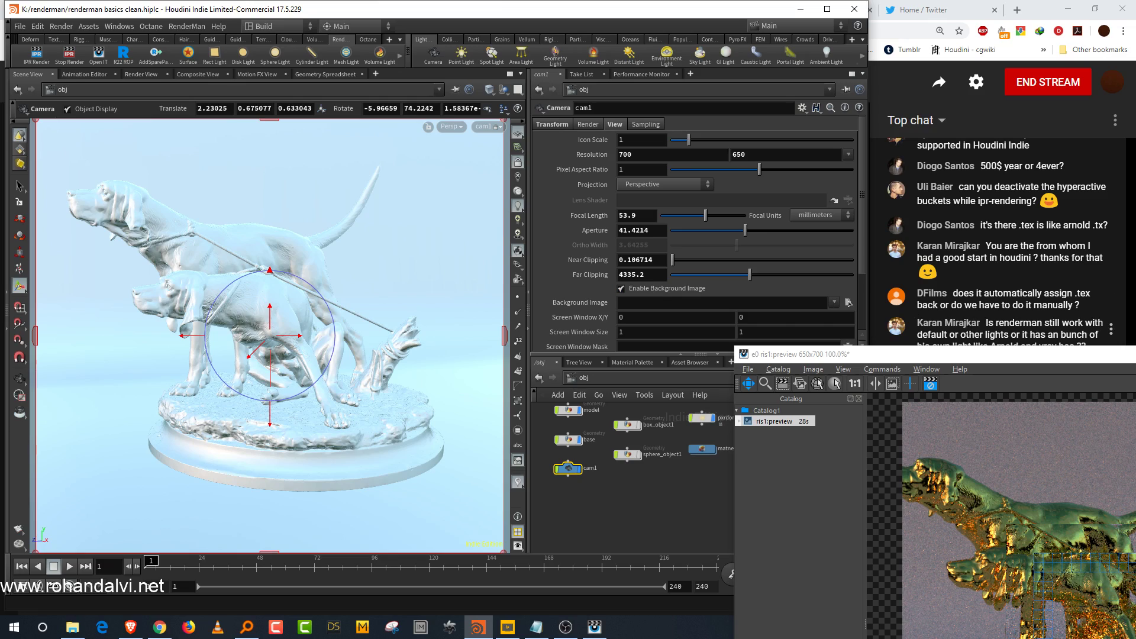
# Step: Restart the preview render at the new resolution and rearrange the render window
pyautogui.moveTo(939, 351); pyautogui.dragTo(414, 89)
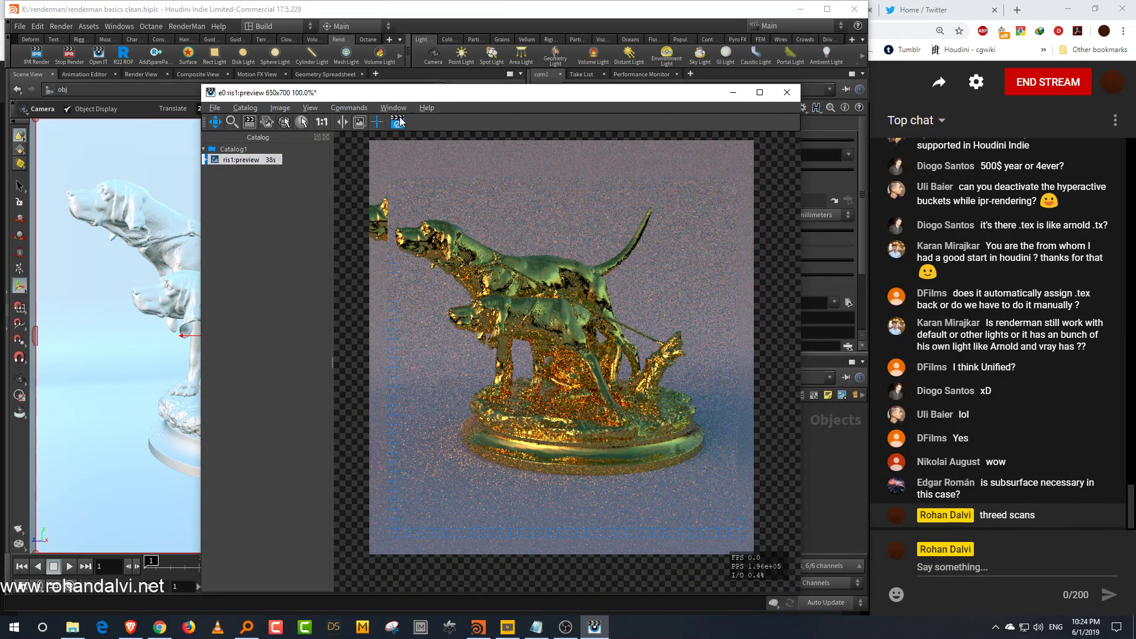
pyautogui.click(789, 96)
pyautogui.click(596, 328)
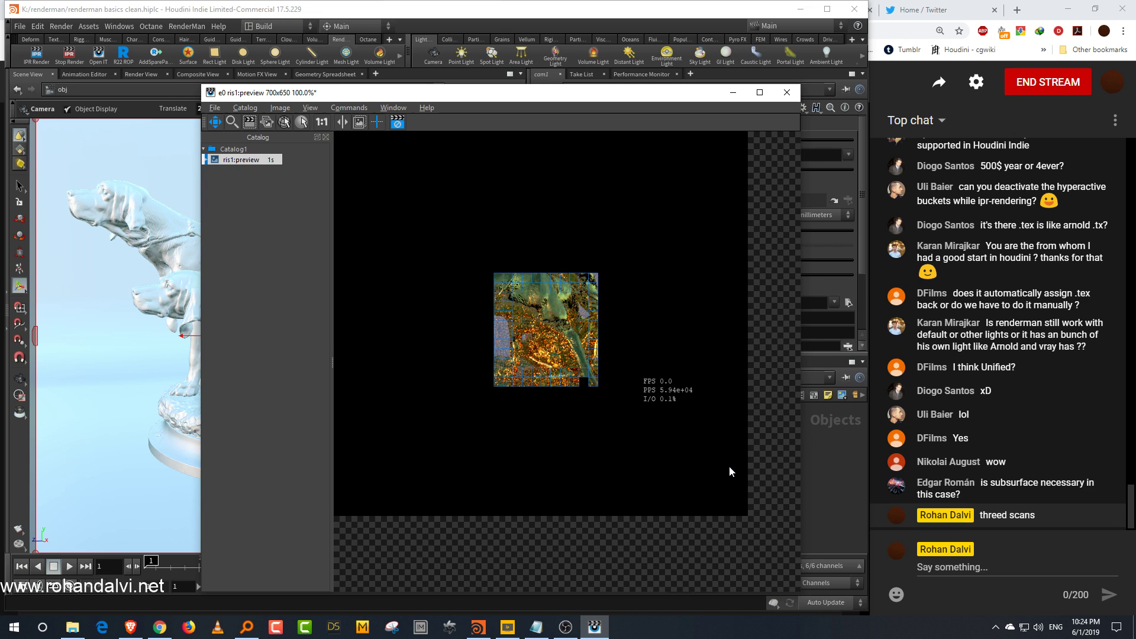
pyautogui.moveTo(695, 461); pyautogui.dragTo(741, 500)
pyautogui.moveTo(645, 92); pyautogui.dragTo(396, 99)
pyautogui.click(770, 530)
pyautogui.moveTo(770, 530); pyautogui.dragTo(776, 535, button='middle')
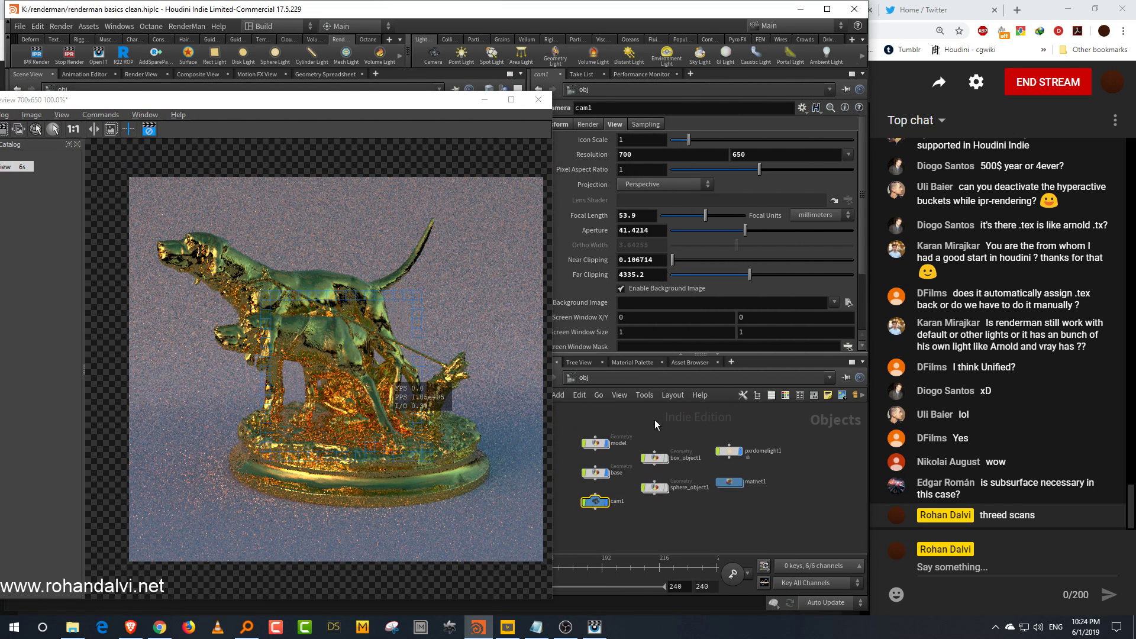
# Step: Select the dome light and clear its Color Map texture
pyautogui.moveTo(730, 457); pyautogui.dragTo(731, 459)
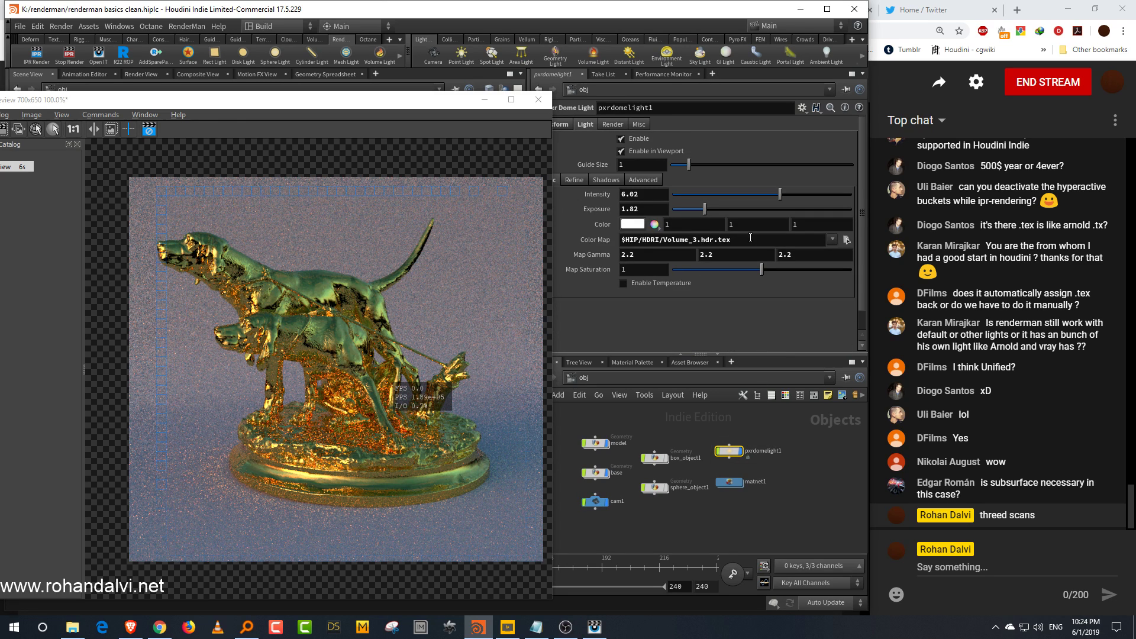
pyautogui.tripleClick(750, 237)
pyautogui.press('BackSpace')
pyautogui.press('Return')
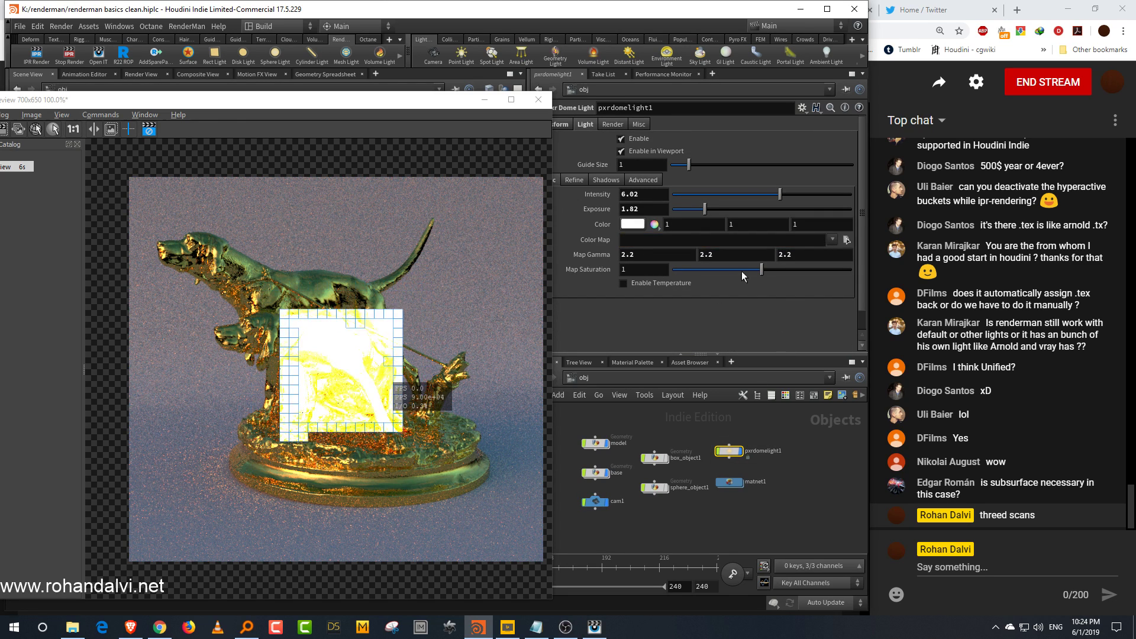
# Step: Set the dome light's exposure to 0 and its intensity to 1
pyautogui.moveTo(680, 211); pyautogui.dragTo(671, 210)
pyautogui.doubleClick(653, 195)
pyautogui.write('1')
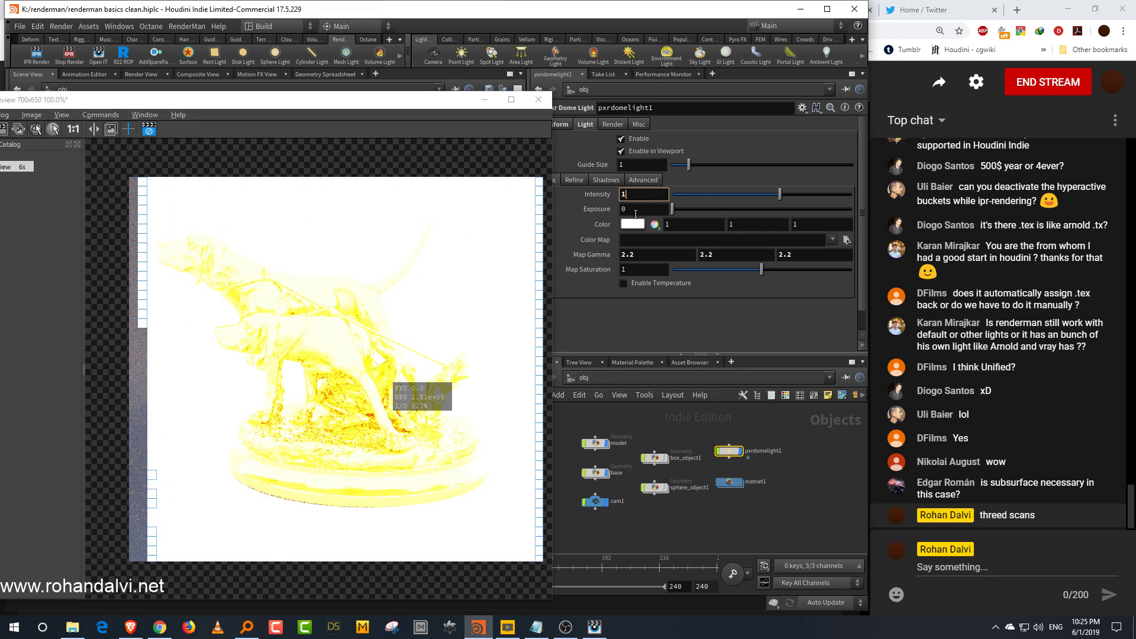
pyautogui.press('Return')
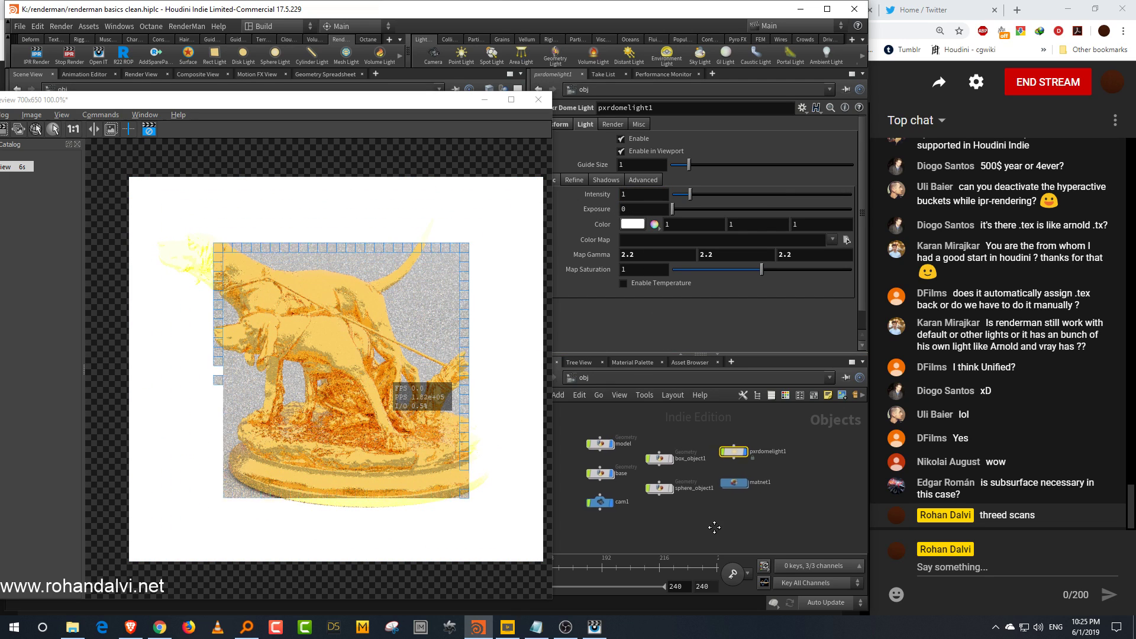
# Step: Enter the material network and set the model Pxr Surface's specular face color to black
pyautogui.moveTo(686, 523); pyautogui.dragTo(712, 525, button='middle')
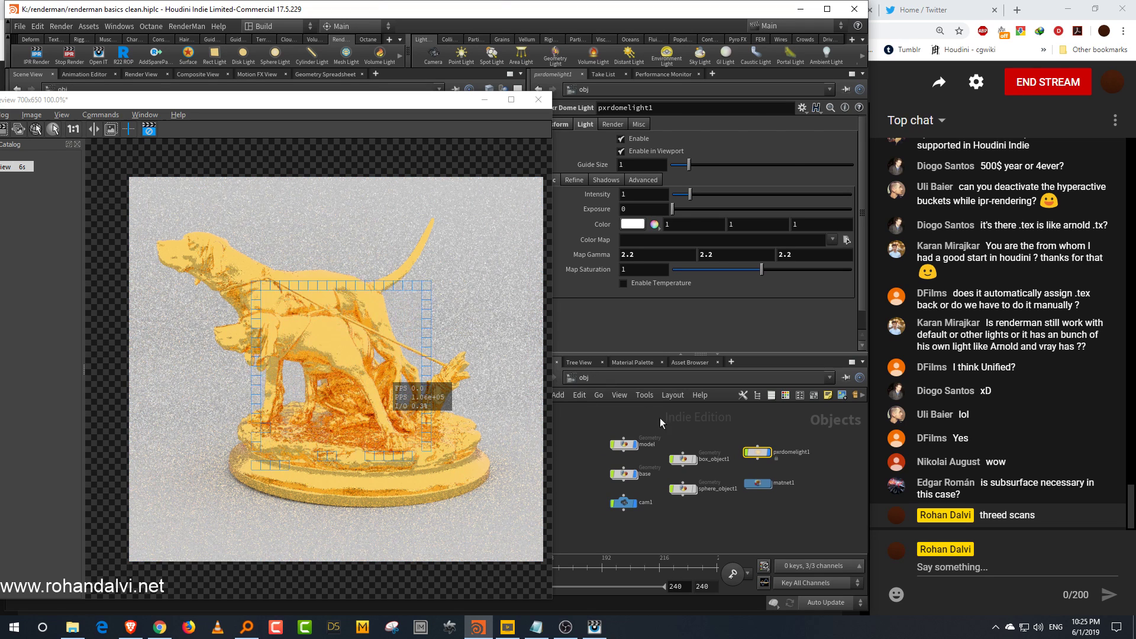
pyautogui.scroll(1, 689, 514)
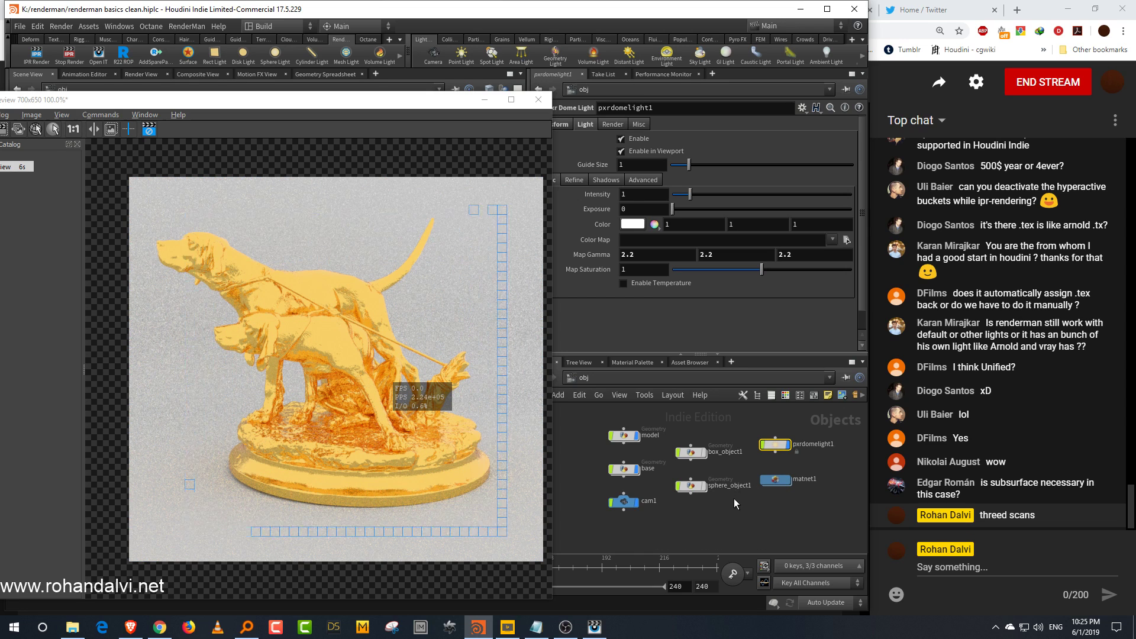
pyautogui.moveTo(734, 503); pyautogui.dragTo(740, 499, button='middle')
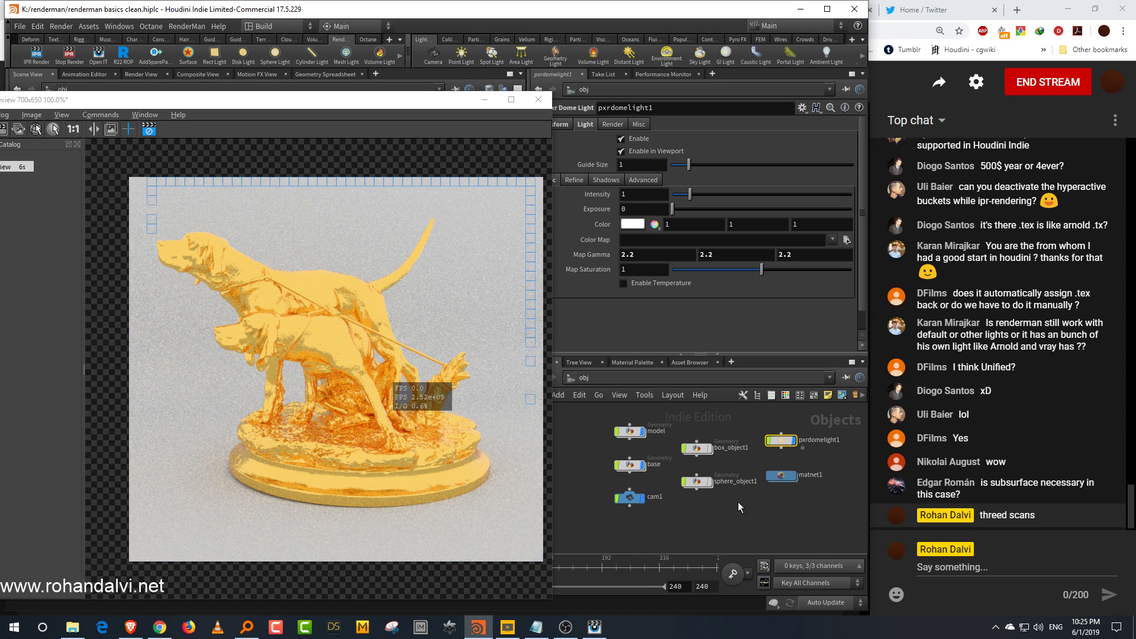
pyautogui.doubleClick(784, 475)
pyautogui.click(654, 157)
pyautogui.click(660, 134)
pyautogui.click(644, 171)
pyautogui.moveTo(652, 232); pyautogui.dragTo(606, 225)
pyautogui.click(634, 186)
pyautogui.click(802, 38)
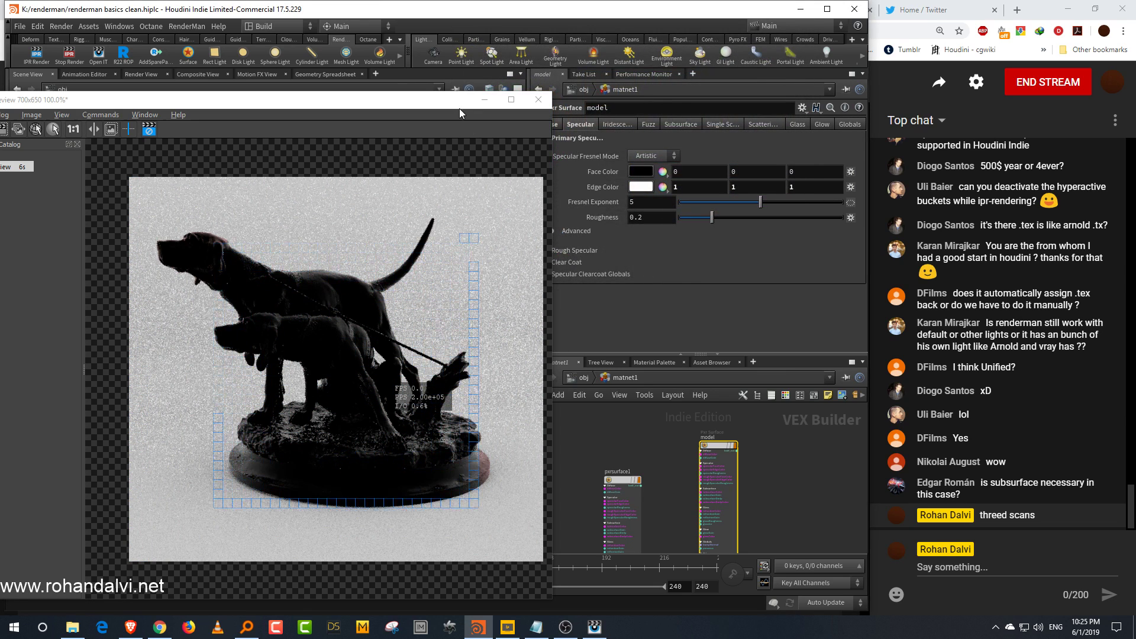
# Step: Raise the Pxr Surface's diffuse gain to about 0.983
pyautogui.moveTo(460, 112); pyautogui.dragTo(408, 132)
pyautogui.click(547, 123)
pyautogui.moveTo(813, 134); pyautogui.dragTo(844, 134)
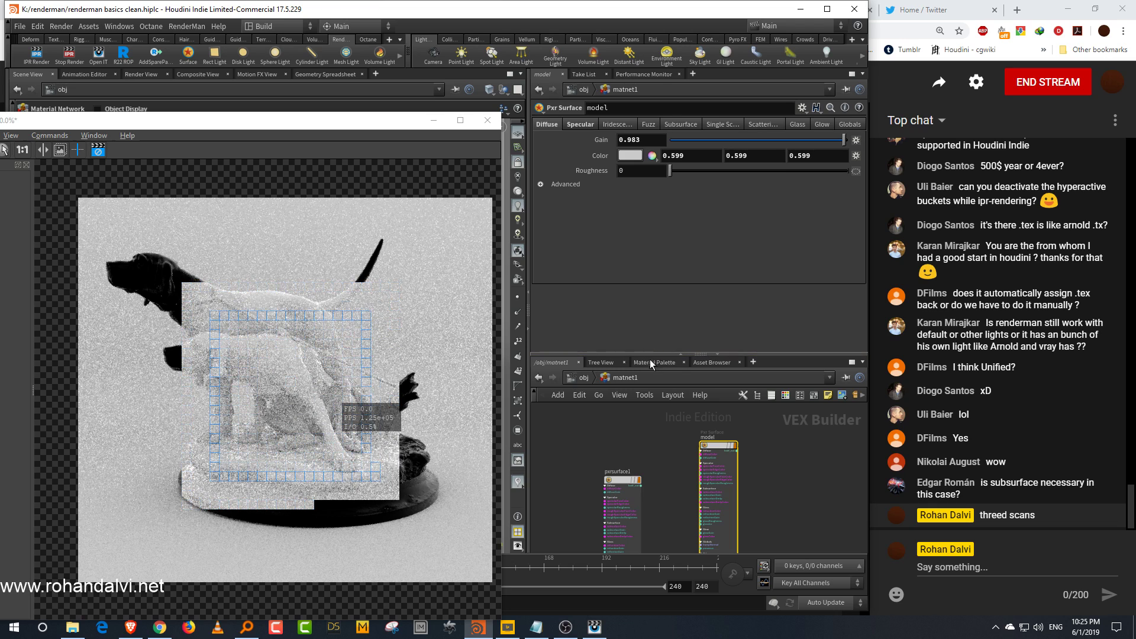
# Step: Re-enter the material network and set the Pxr Surface's specular edge color to black
pyautogui.click(575, 376)
pyautogui.moveTo(651, 355); pyautogui.dragTo(651, 293)
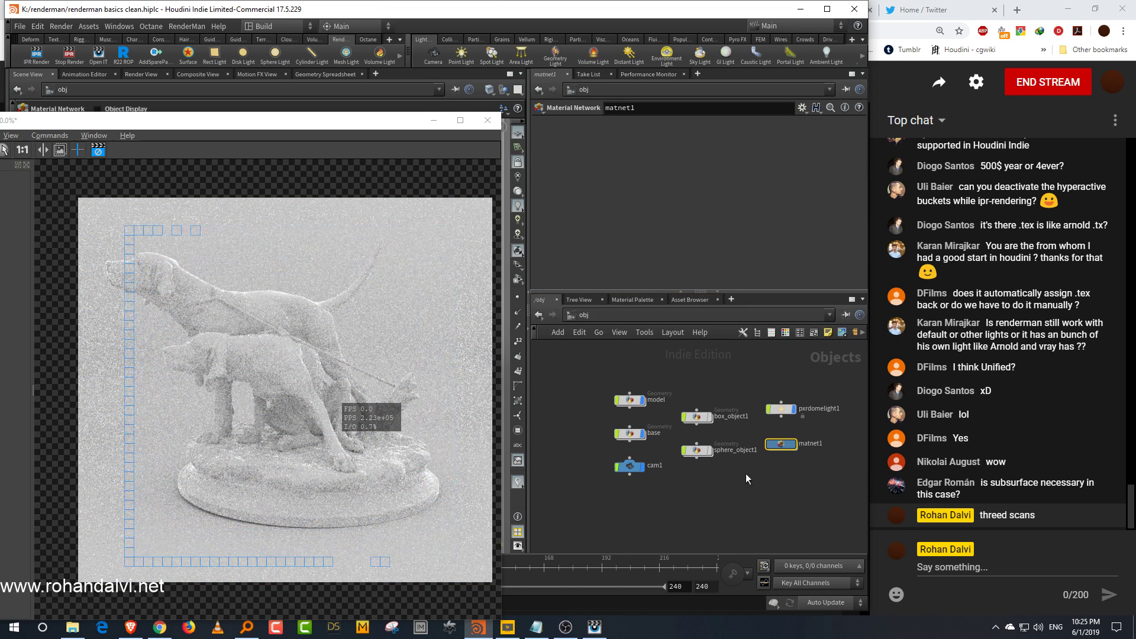
pyautogui.doubleClick(783, 445)
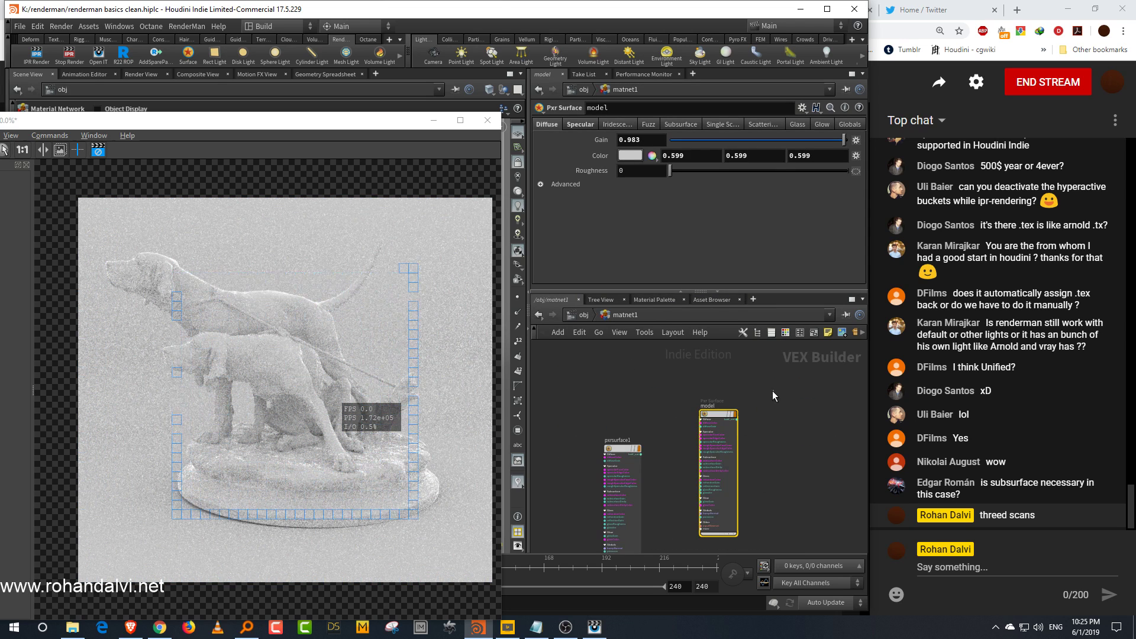
pyautogui.click(581, 124)
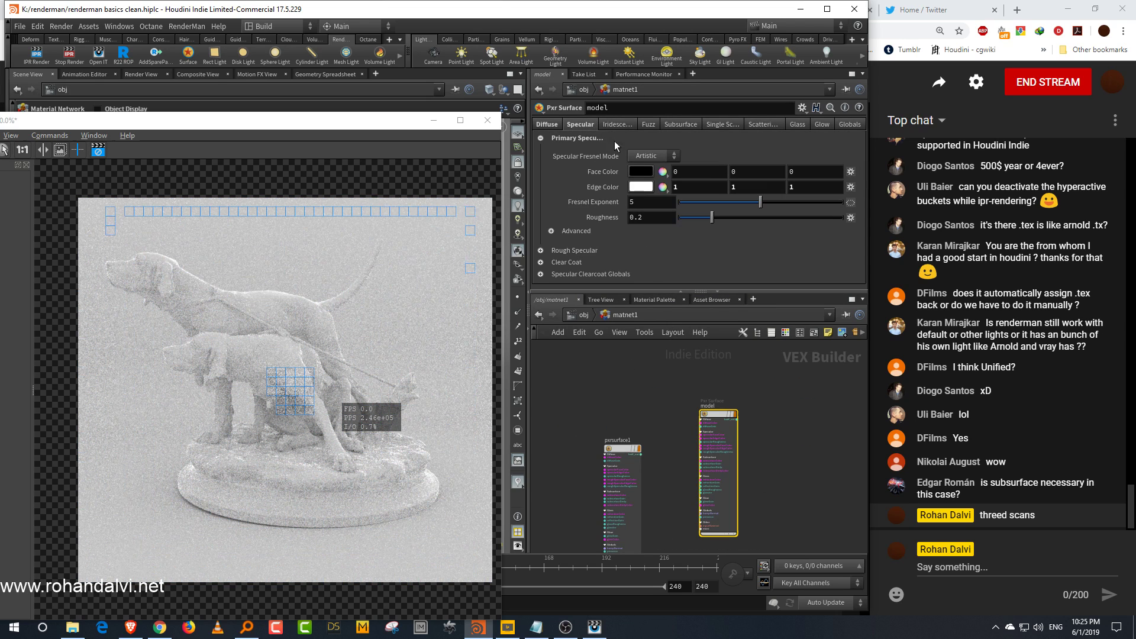
pyautogui.click(645, 190)
pyautogui.moveTo(668, 232); pyautogui.dragTo(633, 232)
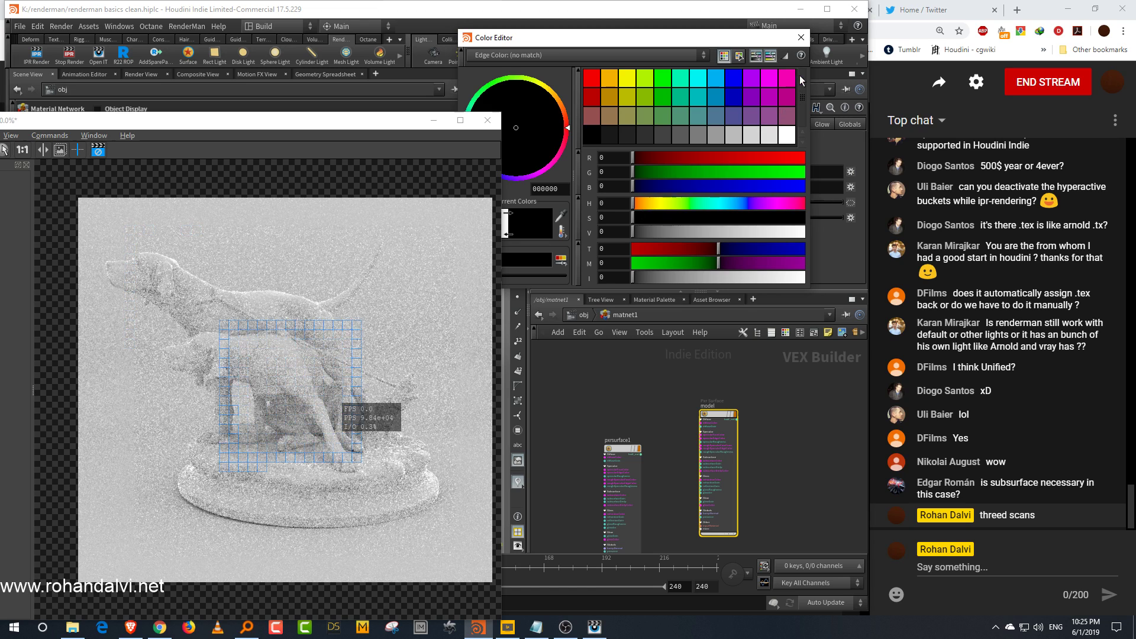
pyautogui.click(801, 37)
# Step: Return to the object level and rearrange the network pane and the render window
pyautogui.click(583, 315)
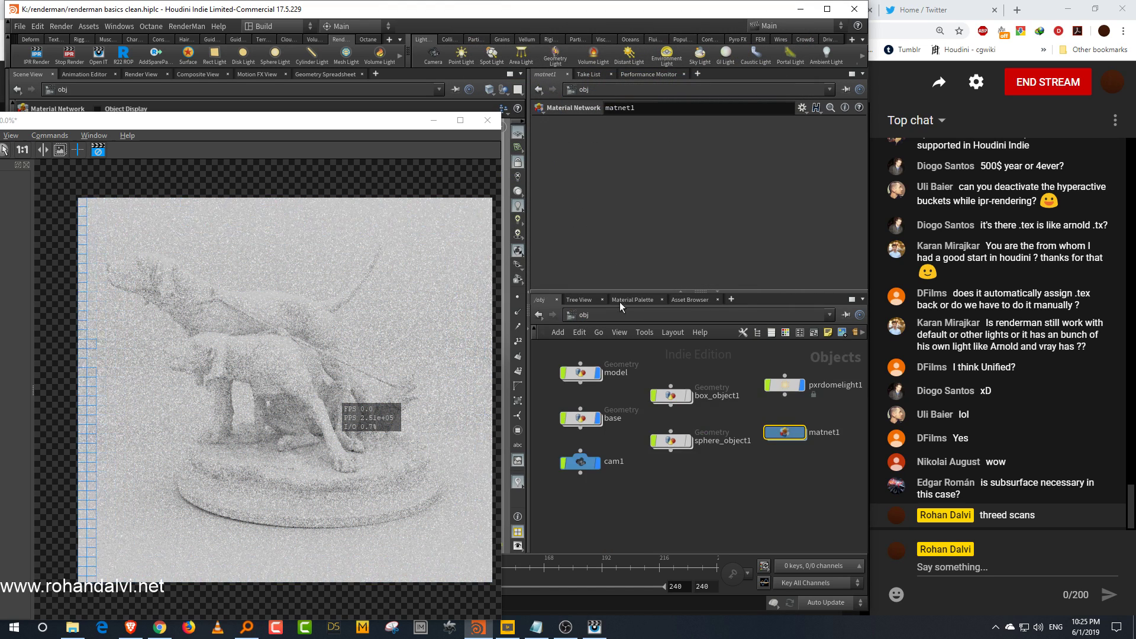
pyautogui.moveTo(648, 291); pyautogui.dragTo(665, 224)
pyautogui.moveTo(702, 467); pyautogui.dragTo(735, 467, button='middle')
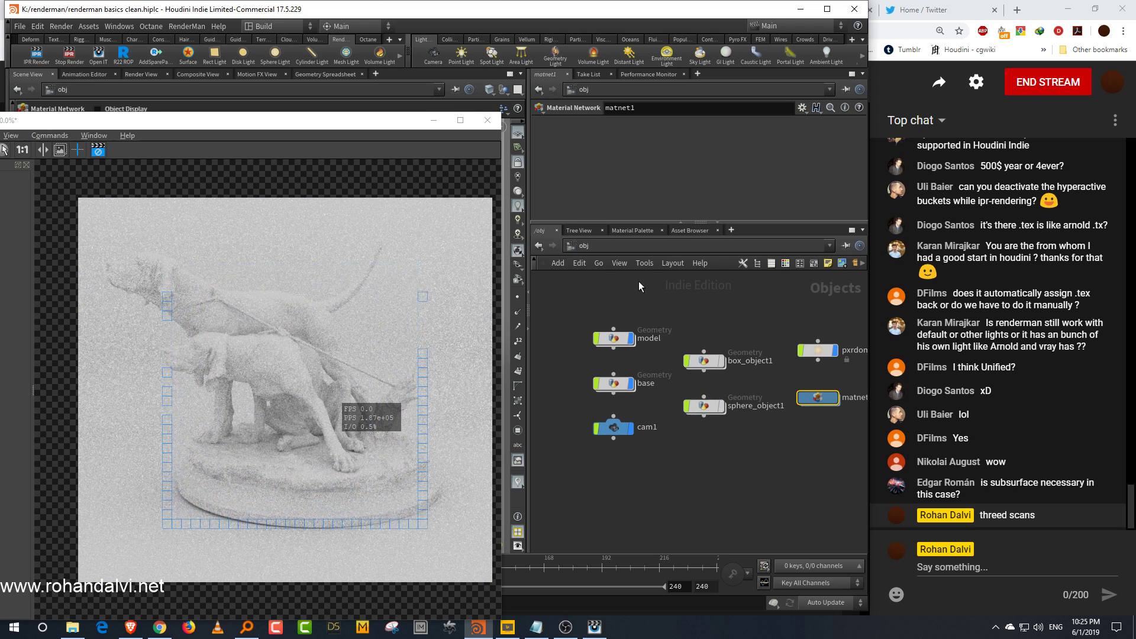
pyautogui.moveTo(385, 125); pyautogui.dragTo(753, 78)
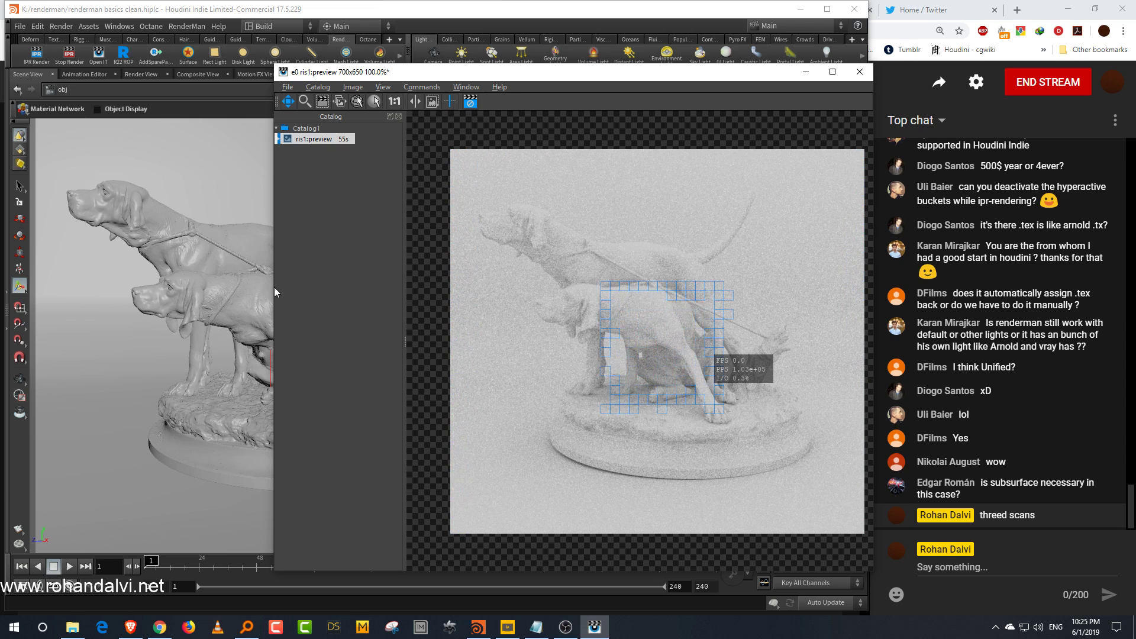
pyautogui.moveTo(275, 286); pyautogui.dragTo(365, 284)
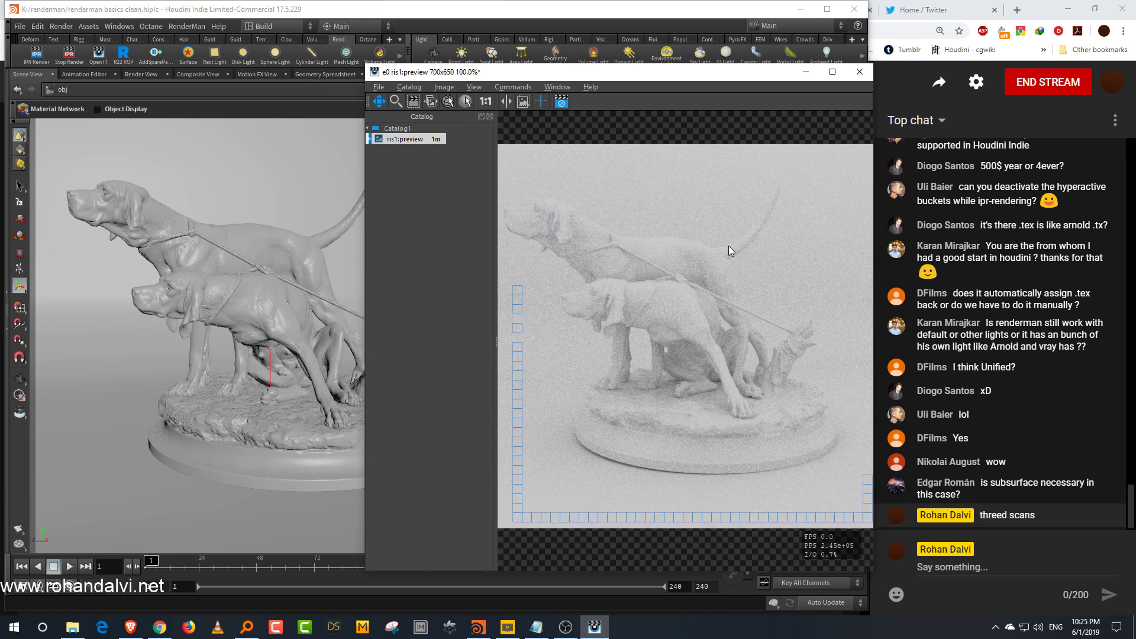
pyautogui.moveTo(874, 234)
pyautogui.mouseDown()
pyautogui.moveTo(850, 235)
pyautogui.moveTo(868, 236)
pyautogui.mouseUp()
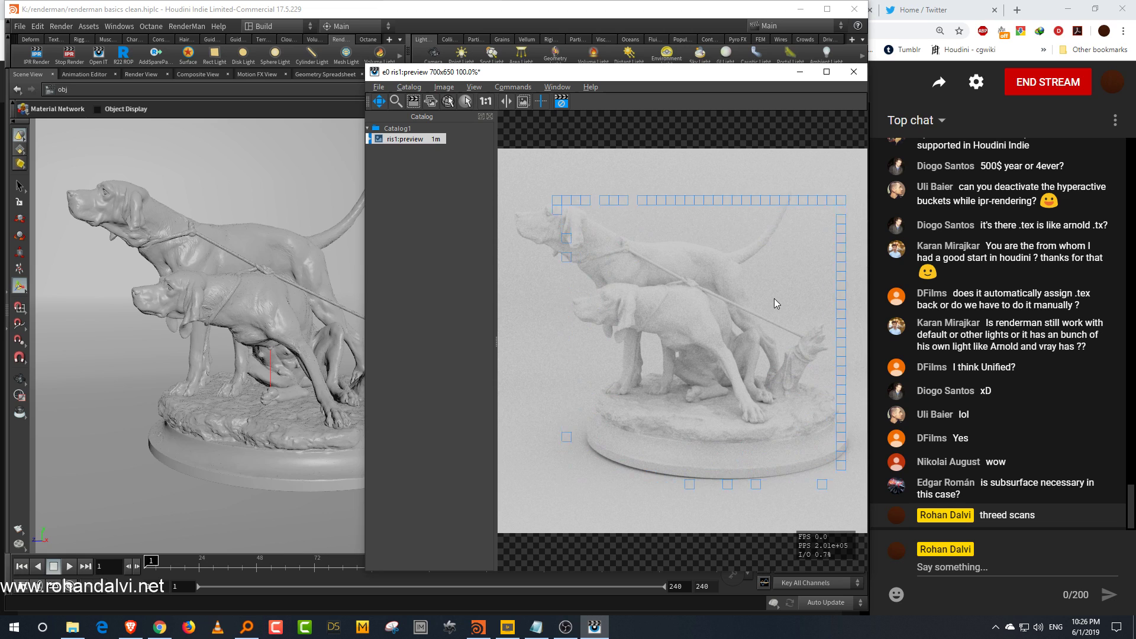
pyautogui.moveTo(679, 77); pyautogui.dragTo(855, 107)
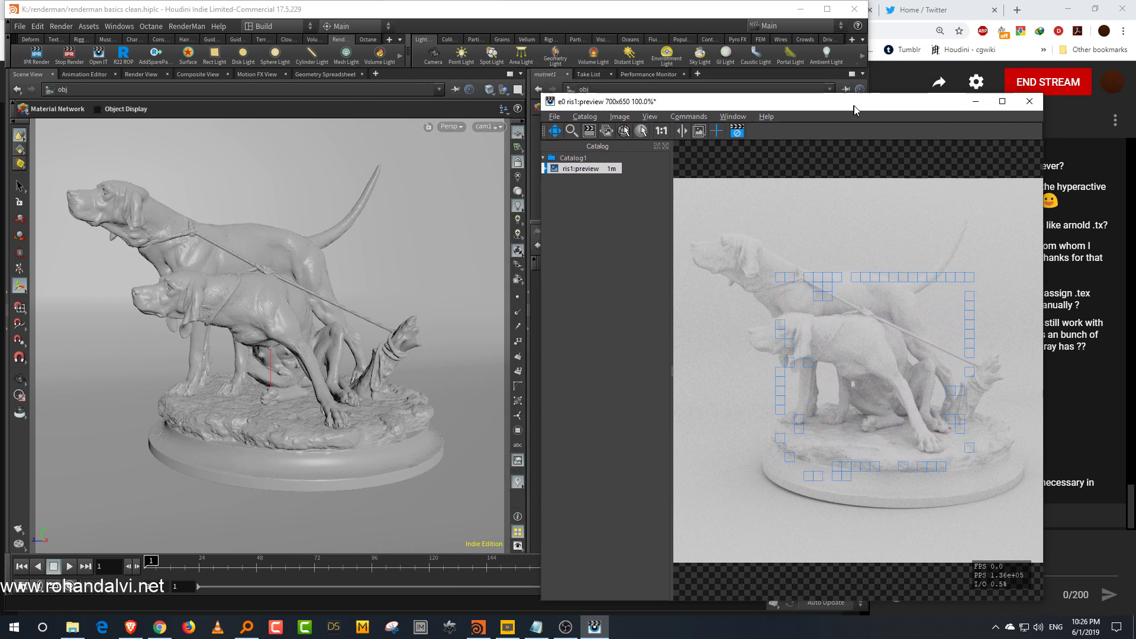
pyautogui.moveTo(775, 105); pyautogui.dragTo(321, 167)
# Step: Tint the dome light's color pale blue, about R 0.300, G 0.377, B 0.419
pyautogui.click(818, 351)
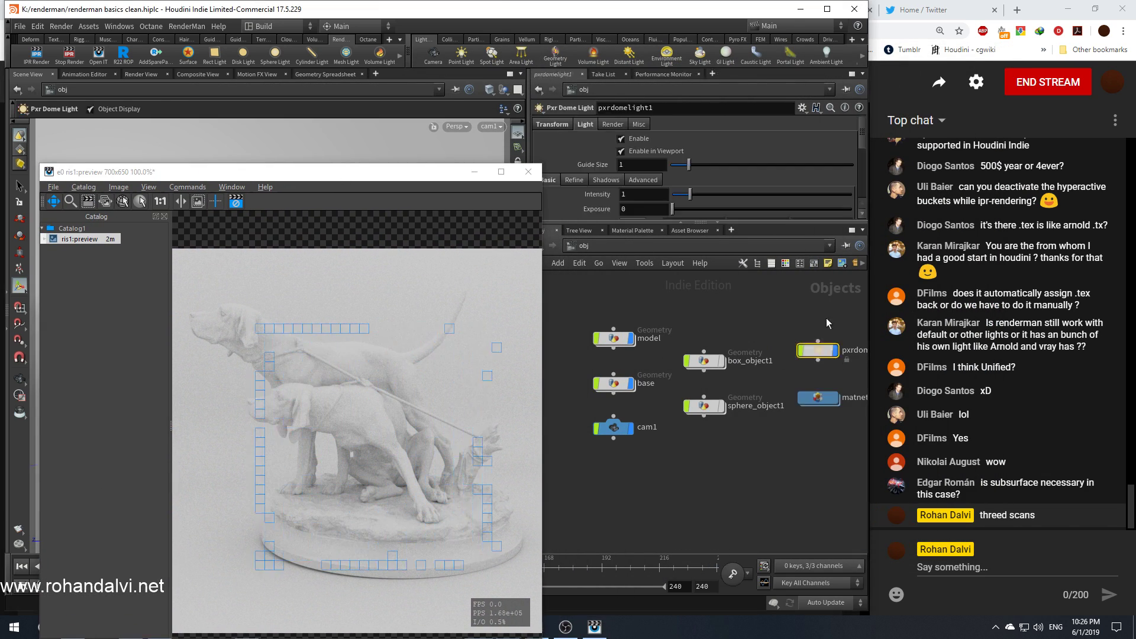
pyautogui.moveTo(643, 225); pyautogui.dragTo(643, 303)
pyautogui.click(633, 224)
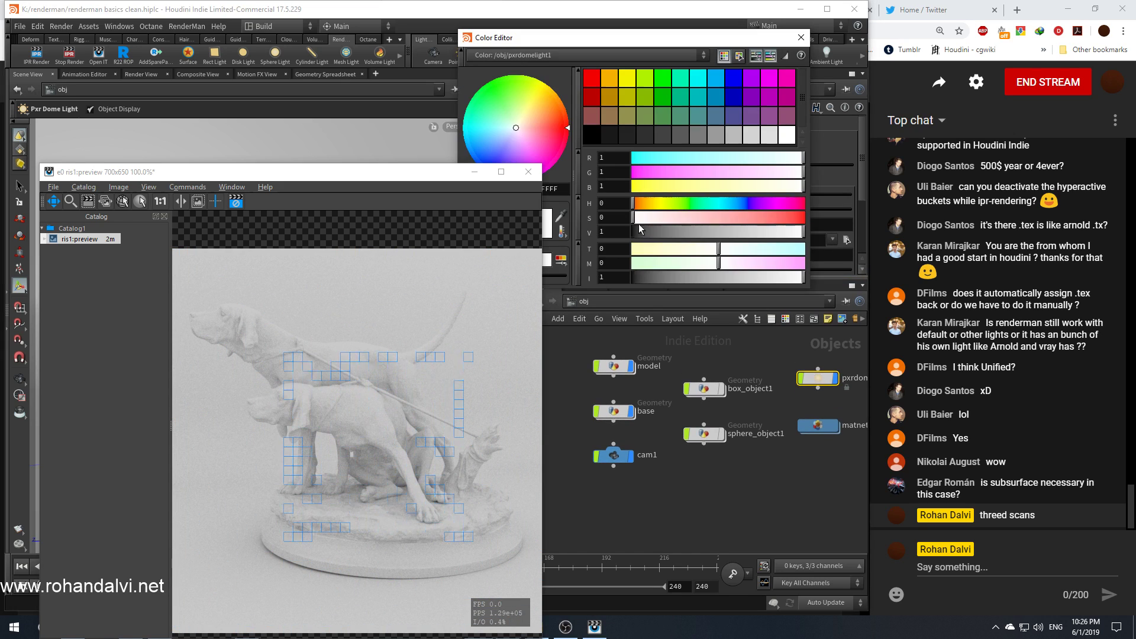
pyautogui.click(705, 232)
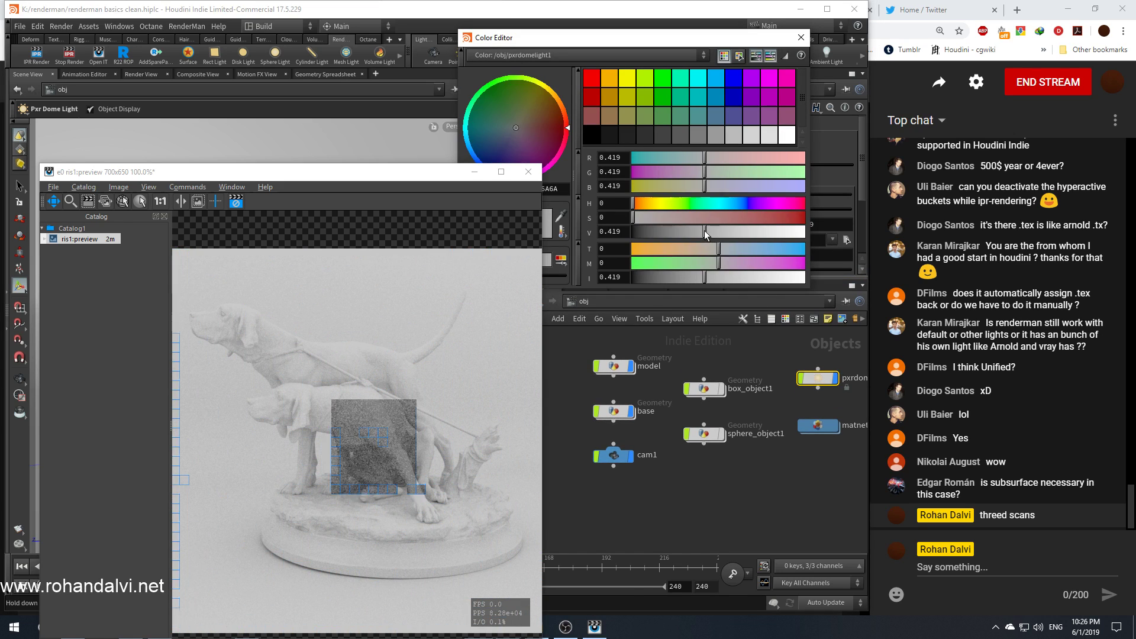
pyautogui.click(728, 203)
pyautogui.click(680, 219)
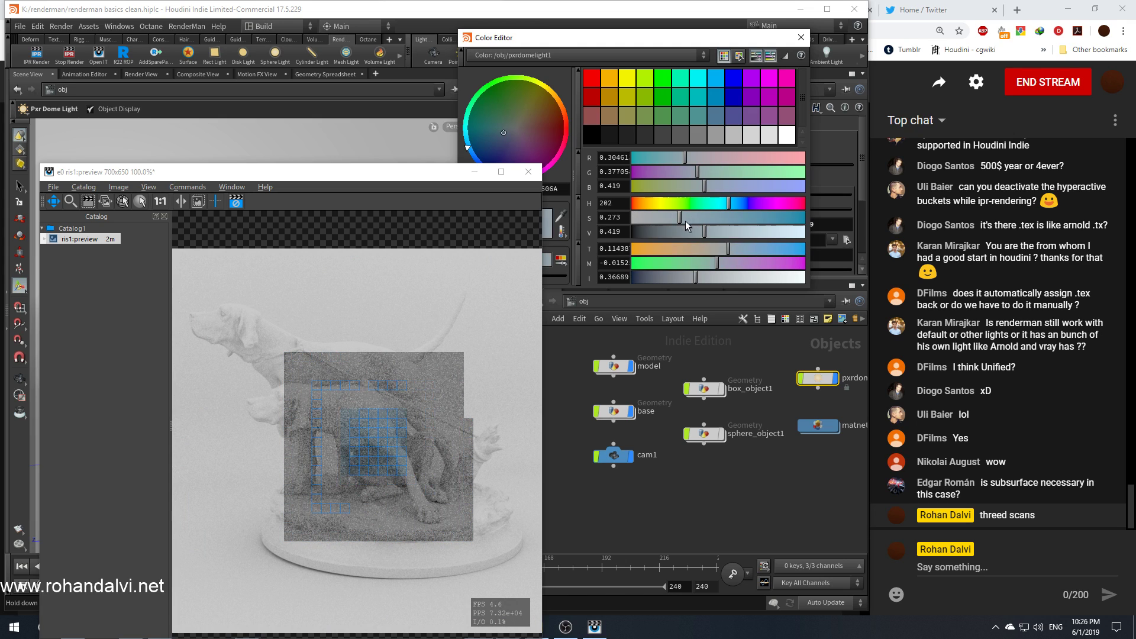
pyautogui.click(801, 37)
# Step: Create a Pxr Rect Light in the viewport
pyautogui.moveTo(174, 171); pyautogui.dragTo(739, 228)
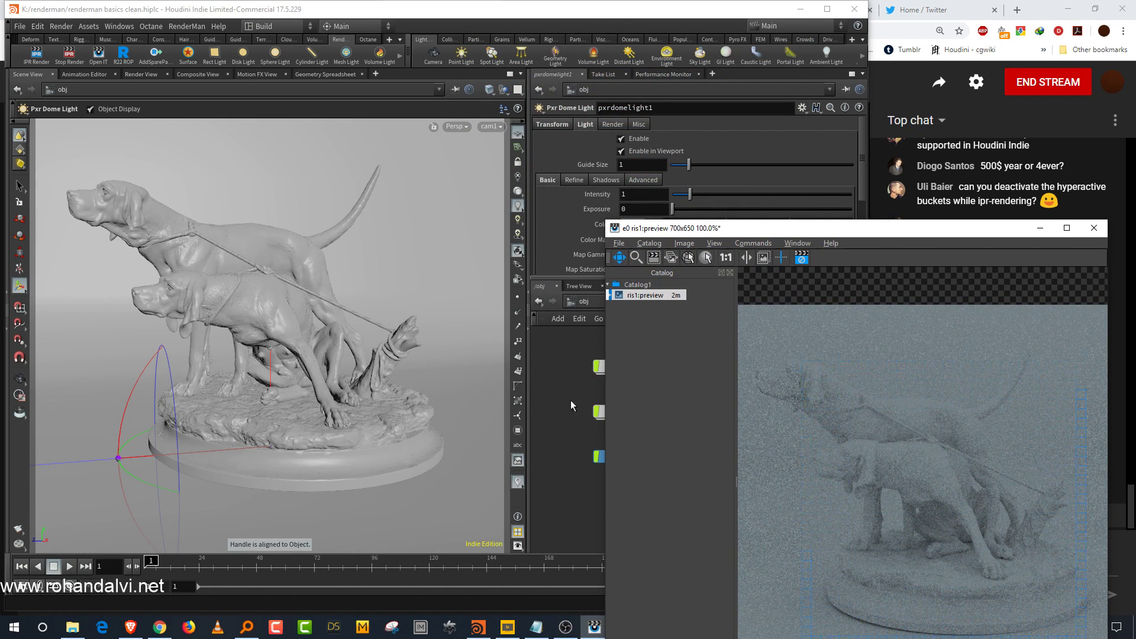
pyautogui.click(388, 376)
pyautogui.keyDown('alt'); pyautogui.moveTo(282, 318); pyautogui.dragTo(368, 402); pyautogui.keyUp('alt')
pyautogui.keyDown('alt'); pyautogui.moveTo(368, 402); pyautogui.dragTo(355, 393, button='right'); pyautogui.keyUp('alt')
pyautogui.keyDown('alt'); pyautogui.moveTo(355, 393); pyautogui.dragTo(335, 388); pyautogui.keyUp('alt')
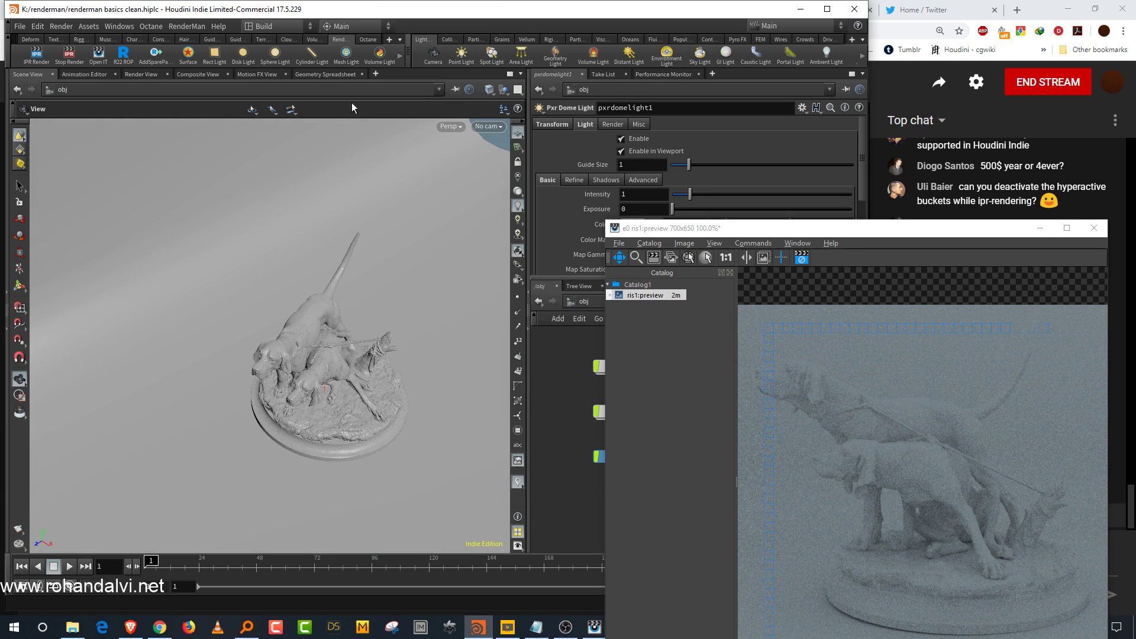
pyautogui.click(214, 57)
pyautogui.click(286, 364)
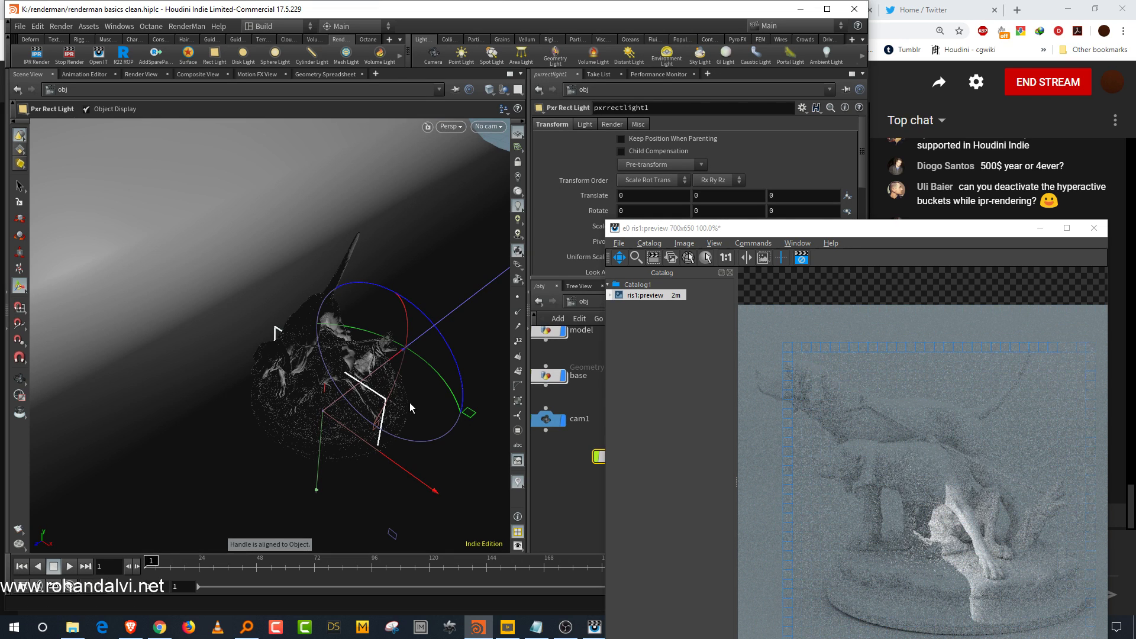
# Step: Move and rotate the rect light above the statue's front, about translate 0, 1.52, 1.01 and X rotation -61.5
pyautogui.press('t')
pyautogui.moveTo(310, 421); pyautogui.dragTo(215, 501)
pyautogui.moveTo(225, 457); pyautogui.dragTo(203, 330)
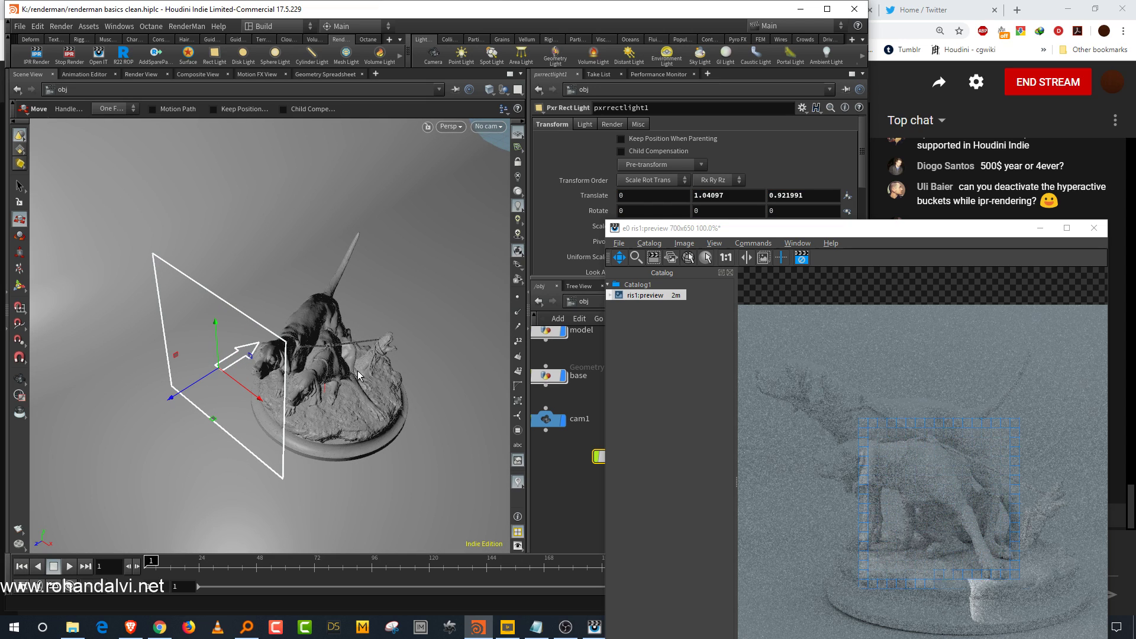
pyautogui.press('Escape')
pyautogui.moveTo(364, 370); pyautogui.dragTo(308, 336)
pyautogui.moveTo(308, 336); pyautogui.dragTo(322, 343, button='right')
pyautogui.moveTo(321, 343); pyautogui.dragTo(350, 357, button='middle')
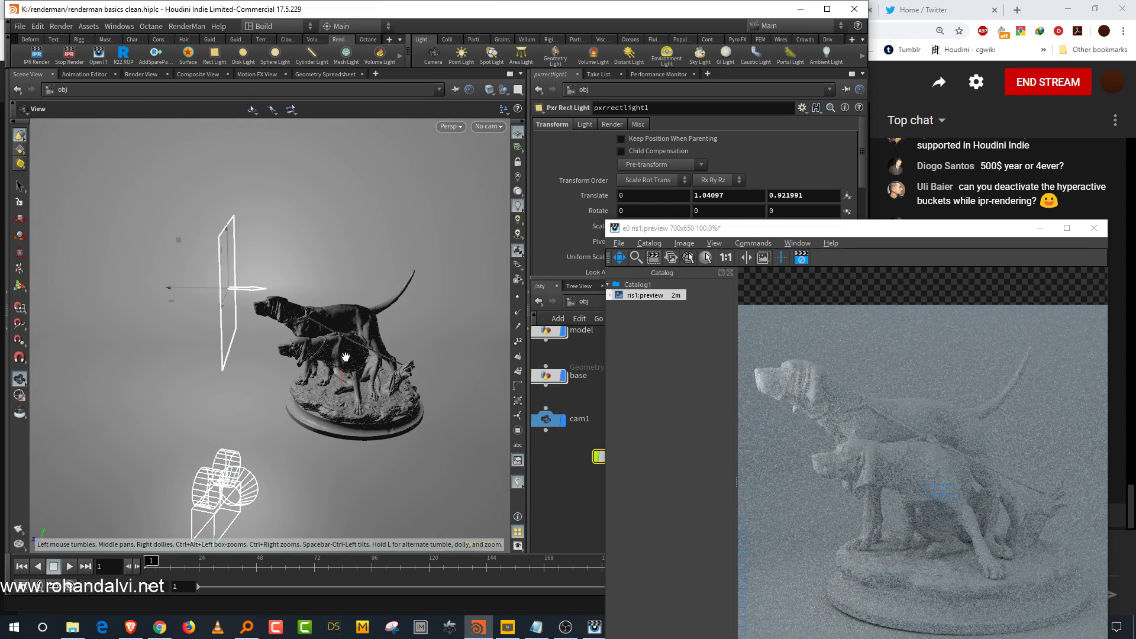
pyautogui.press('t')
pyautogui.moveTo(203, 289); pyautogui.dragTo(168, 287)
pyautogui.press('r')
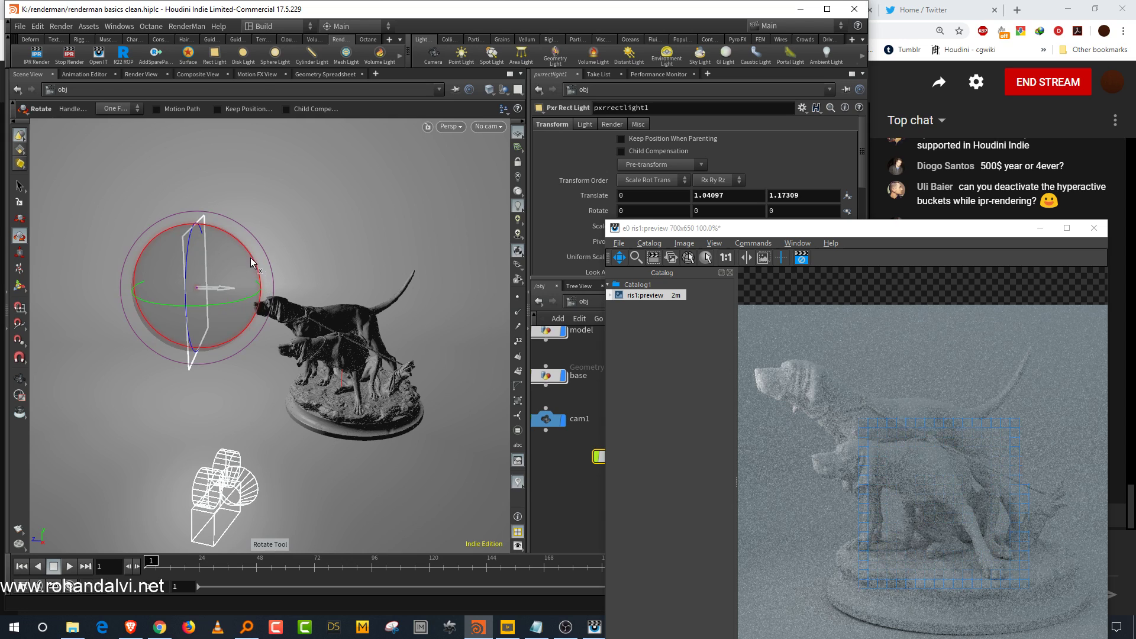
pyautogui.moveTo(249, 253); pyautogui.dragTo(270, 299)
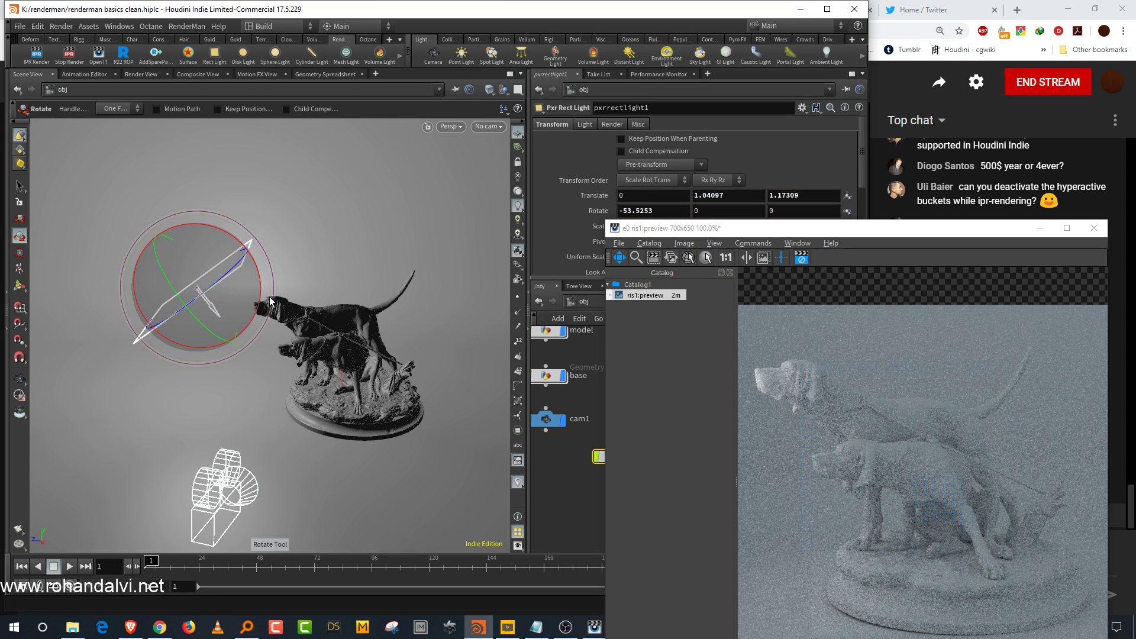
pyautogui.press('t')
pyautogui.moveTo(184, 266); pyautogui.dragTo(243, 226)
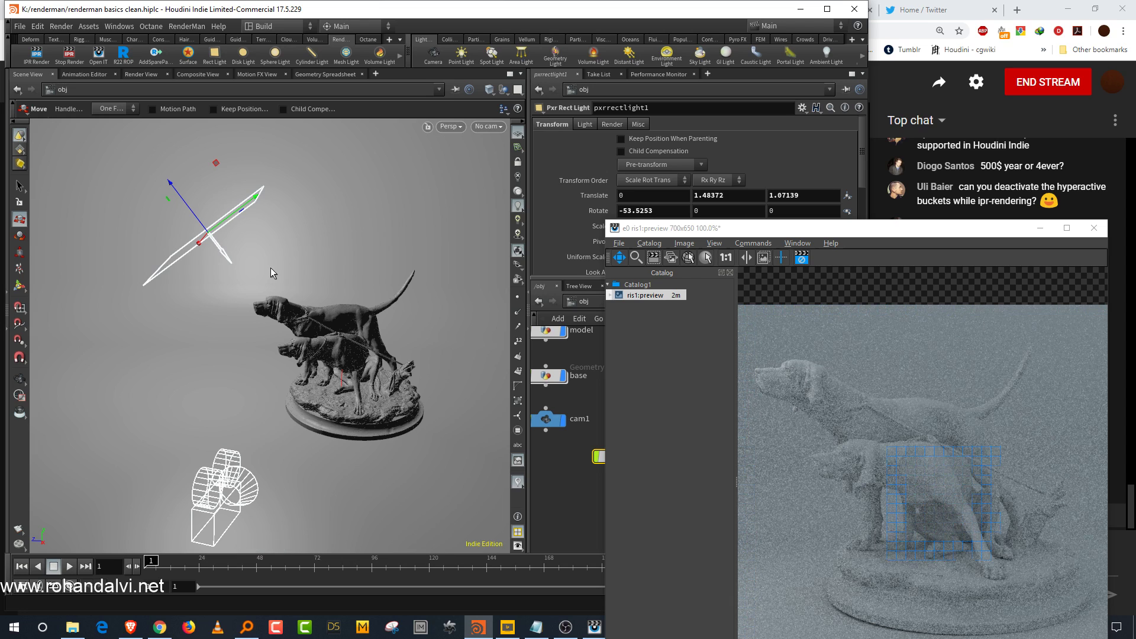
pyautogui.press('r')
pyautogui.moveTo(272, 223); pyautogui.dragTo(247, 237)
pyautogui.press('t')
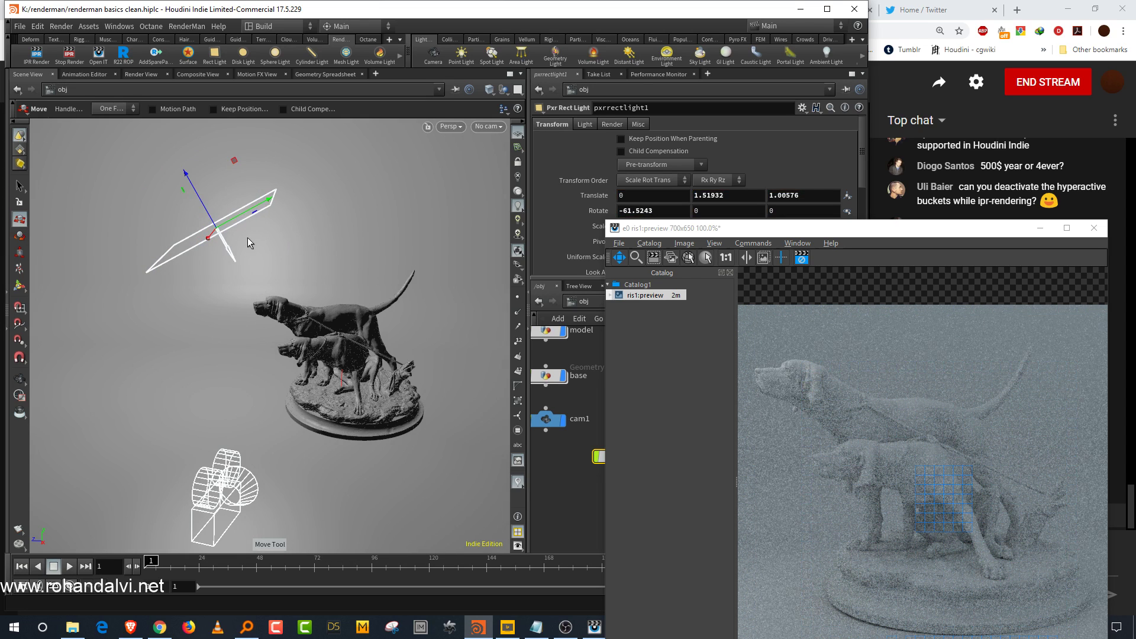
# Step: Rearrange the render window, resize the panes and reposition the rect light node in the network
pyautogui.moveTo(861, 231); pyautogui.dragTo(254, 133)
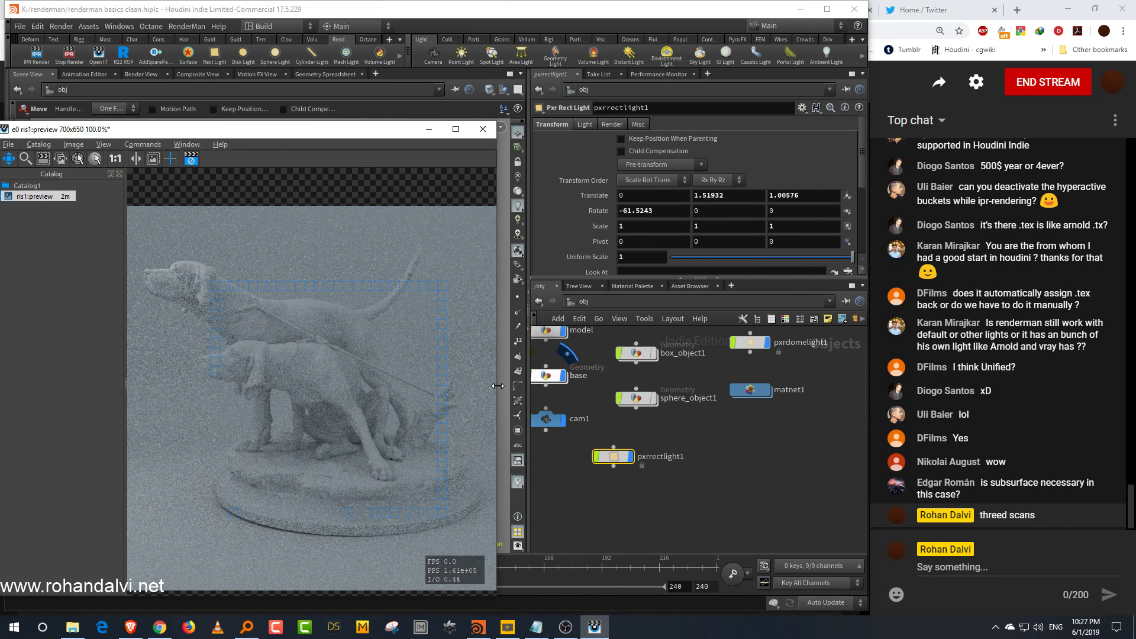
pyautogui.moveTo(498, 379); pyautogui.dragTo(598, 379)
pyautogui.click(743, 435)
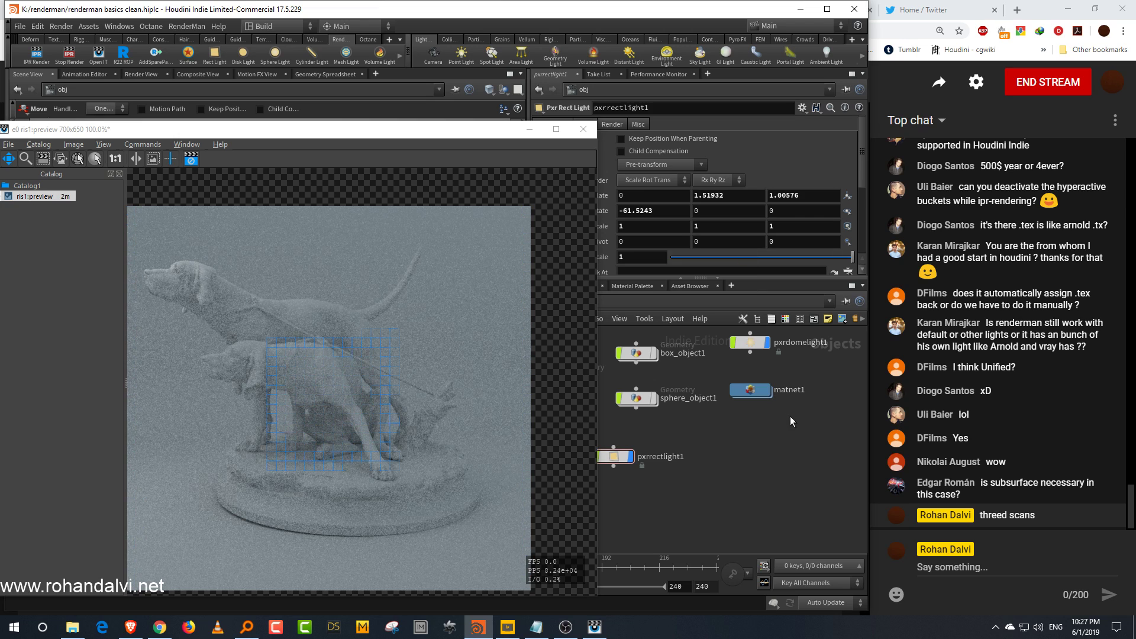
pyautogui.moveTo(480, 136); pyautogui.dragTo(435, 83)
pyautogui.moveTo(261, 273); pyautogui.dragTo(288, 258, button='middle')
pyautogui.moveTo(707, 437); pyautogui.dragTo(716, 439, button='middle')
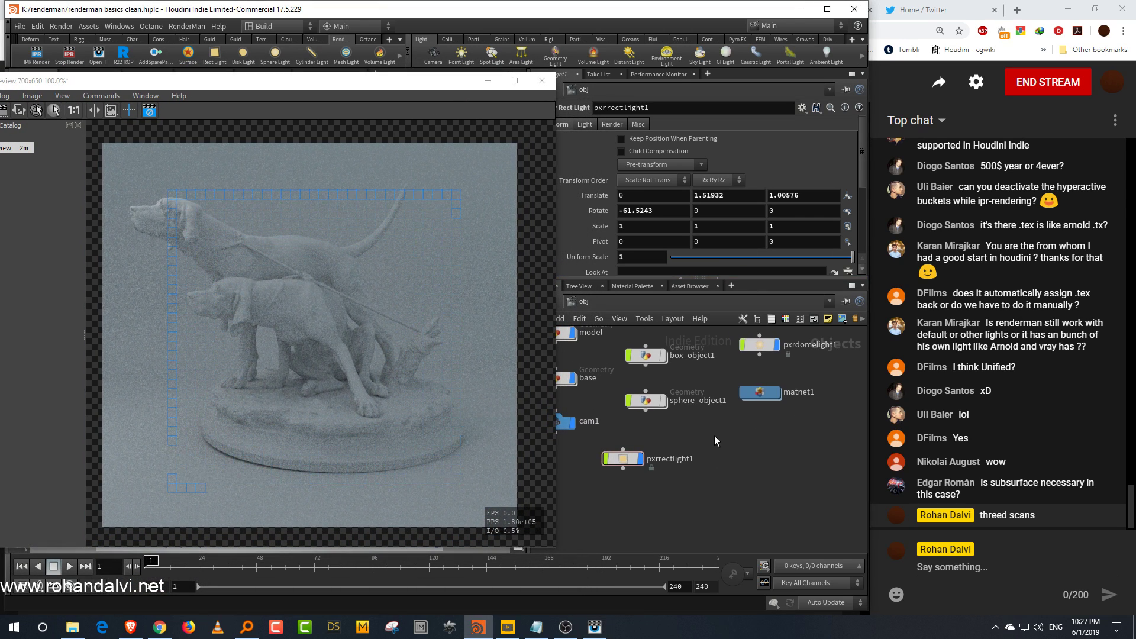
pyautogui.moveTo(623, 458); pyautogui.dragTo(657, 460)
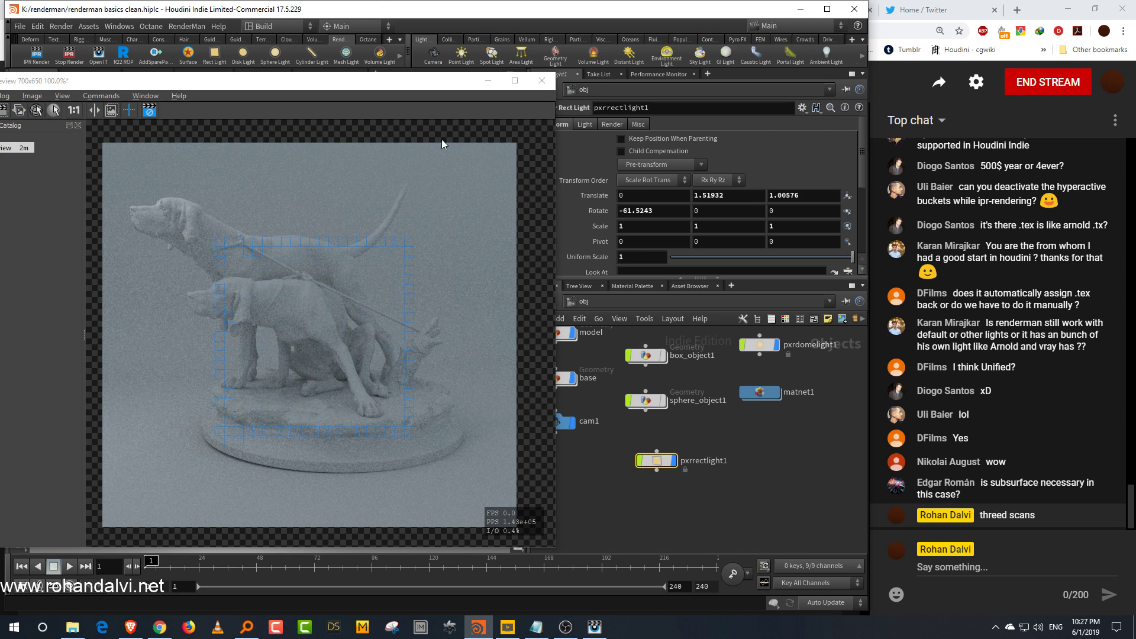
pyautogui.moveTo(410, 85); pyautogui.dragTo(504, 419)
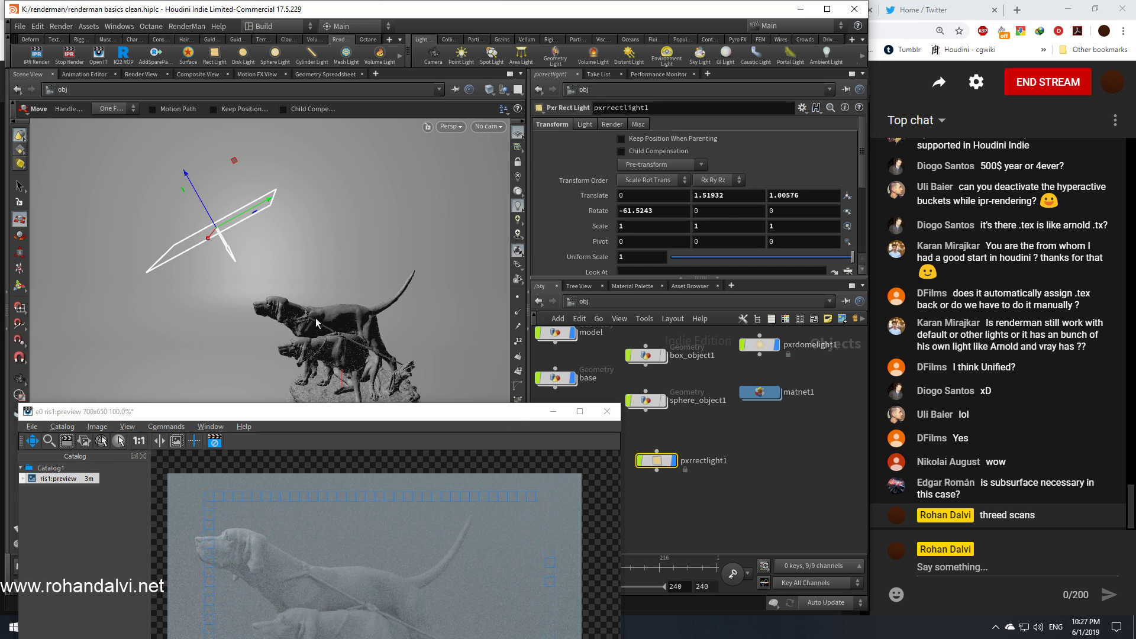
# Step: Scale the rect light to about 1.22 by 1.44 and nudge it to X translate about 0.112
pyautogui.press('Escape')
pyautogui.moveTo(319, 316); pyautogui.dragTo(352, 277)
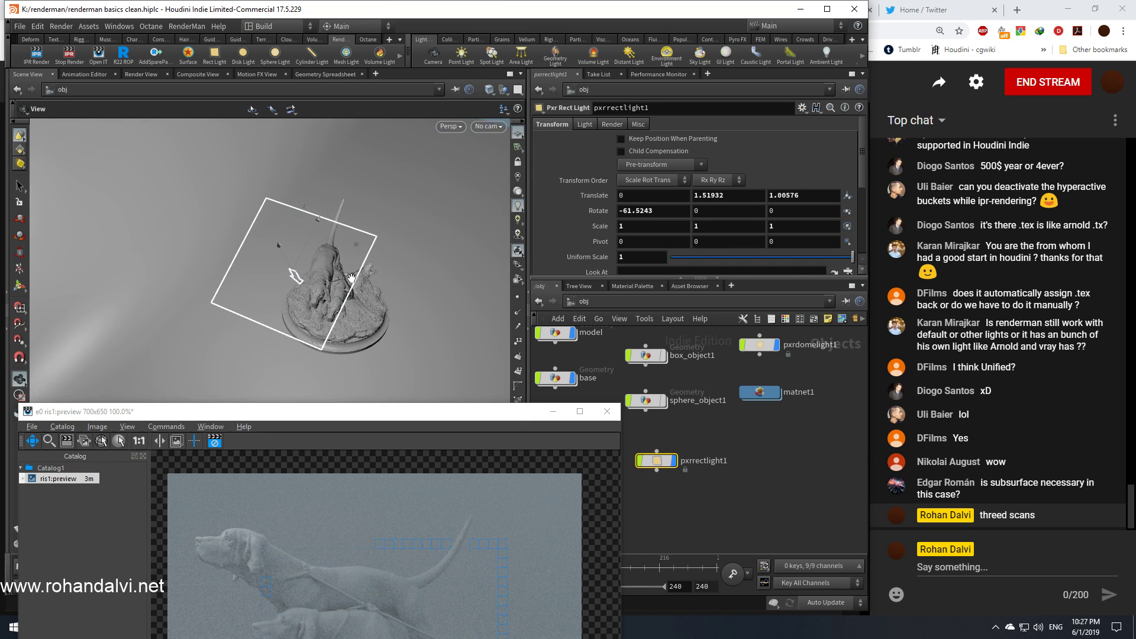
pyautogui.press('t')
pyautogui.press('e')
pyautogui.moveTo(318, 221); pyautogui.dragTo(330, 197)
pyautogui.moveTo(348, 292); pyautogui.dragTo(355, 292)
pyautogui.press('w')
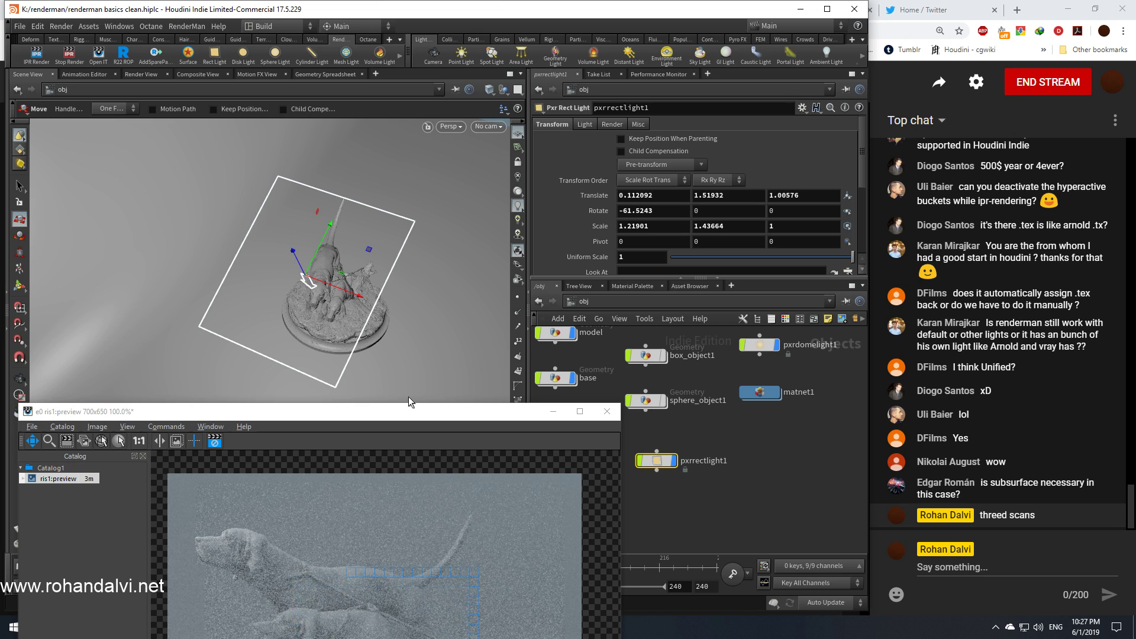
# Step: Lower the dome light's intensity to 0.4
pyautogui.moveTo(397, 405); pyautogui.dragTo(307, 94)
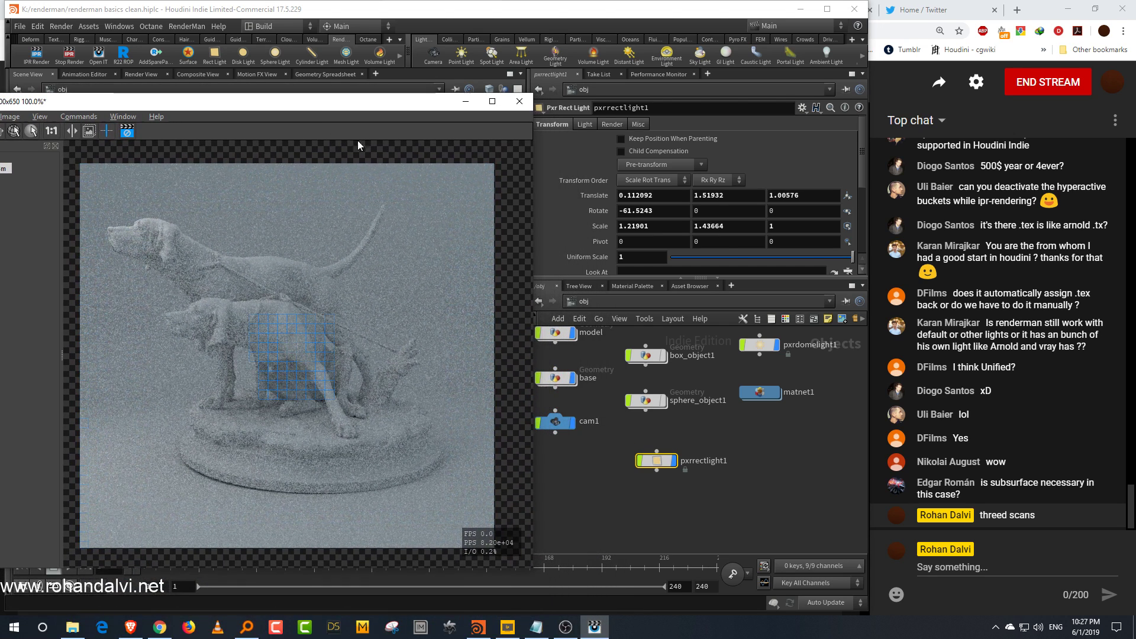
pyautogui.click(760, 345)
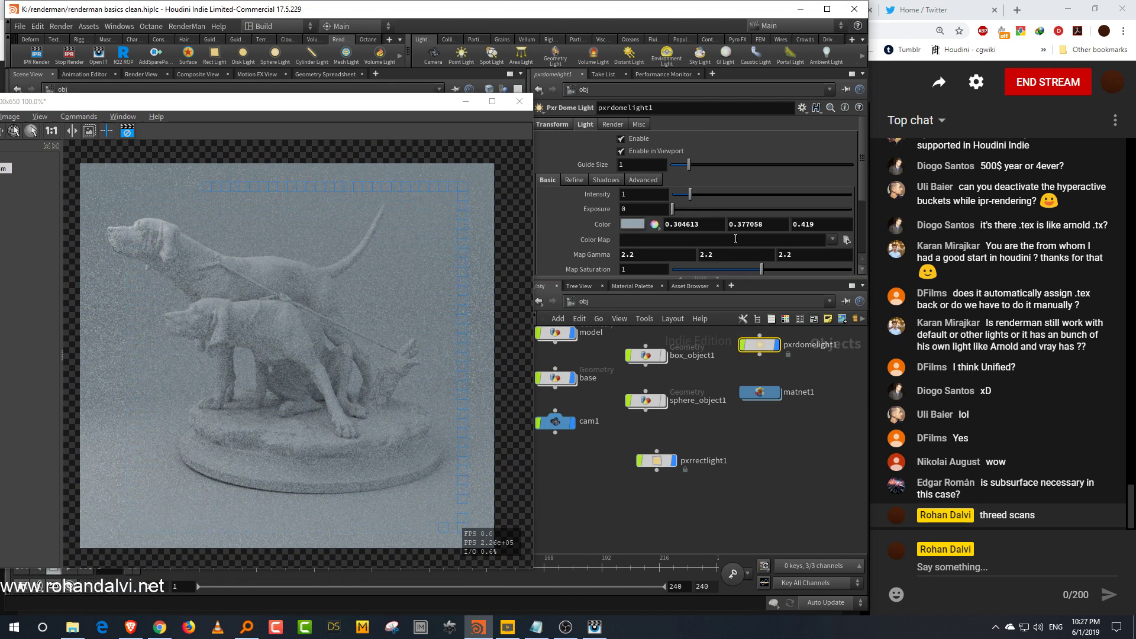
pyautogui.moveTo(686, 202); pyautogui.dragTo(680, 200)
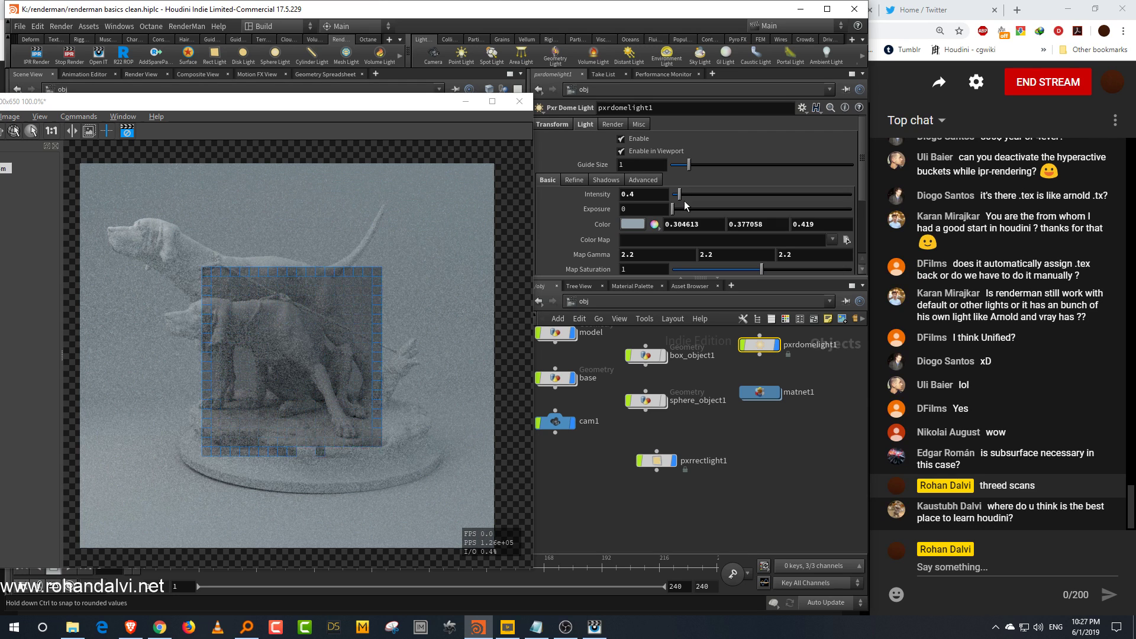
# Step: Set the rect light's intensity to about 2.81
pyautogui.click(657, 460)
pyautogui.click(585, 124)
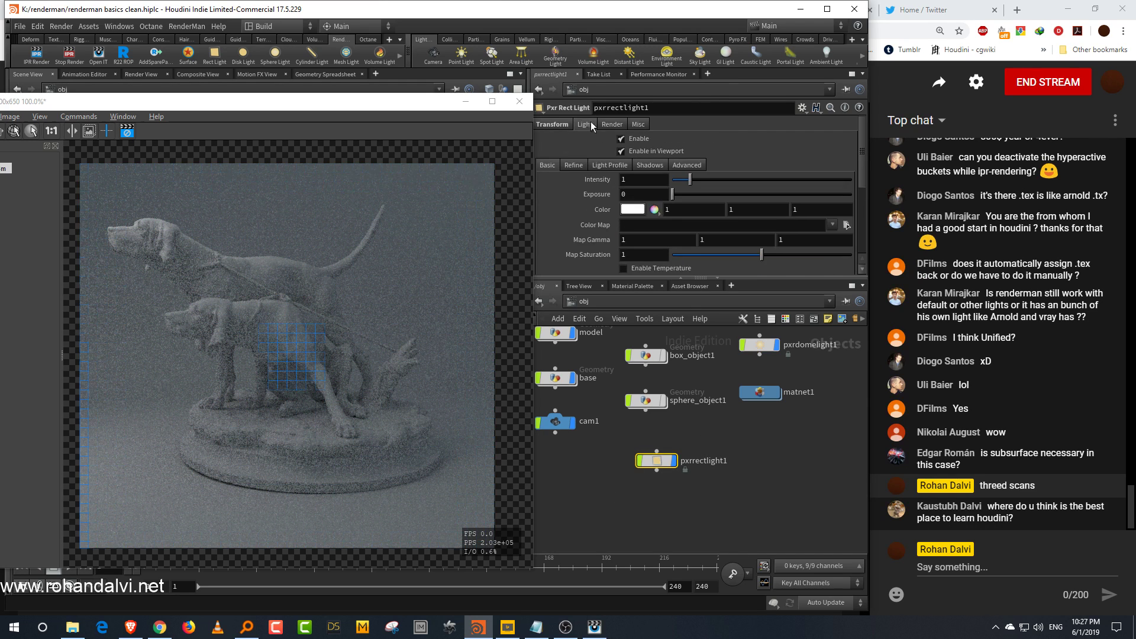
pyautogui.click(759, 179)
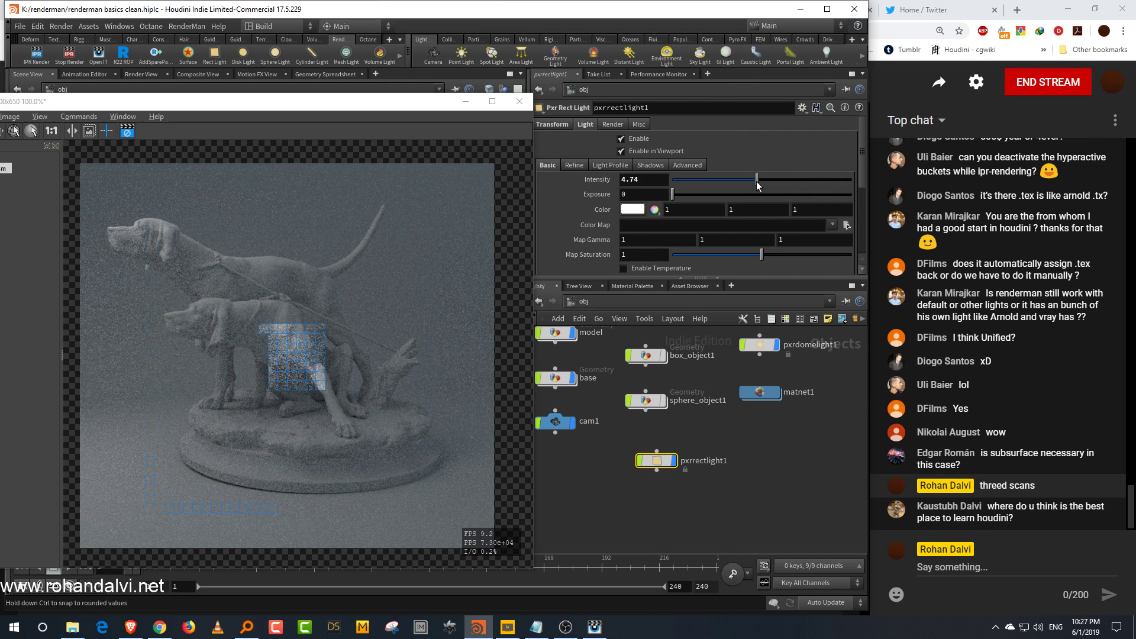
pyautogui.click(718, 180)
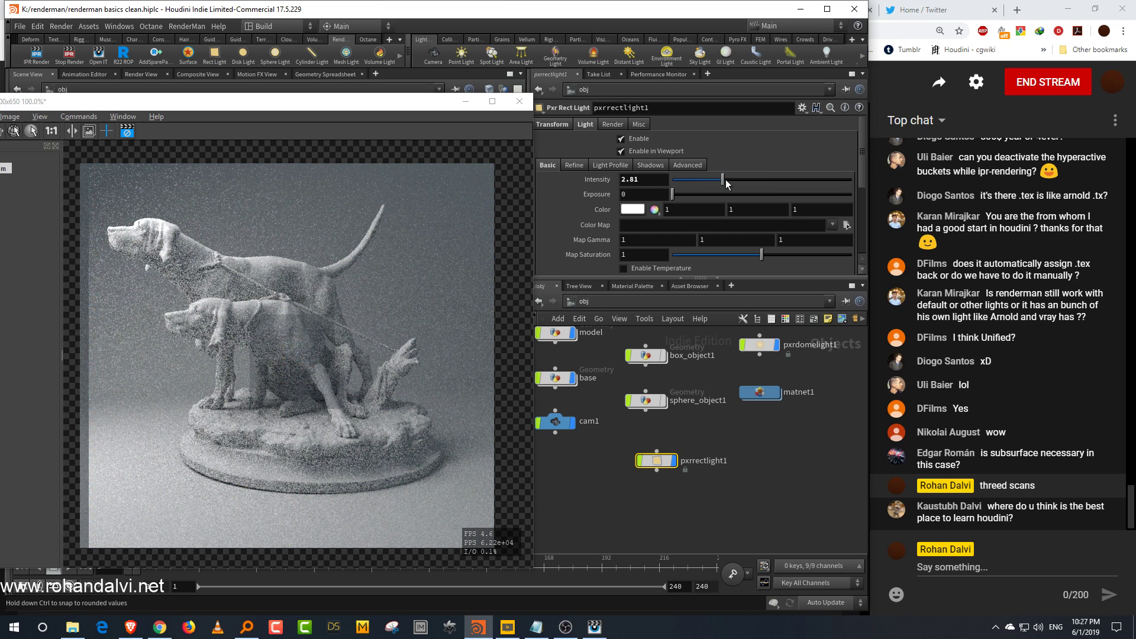
# Step: Tint the rect light's color warm cream, about R 1, G 0.914, B 0.657
pyautogui.click(633, 209)
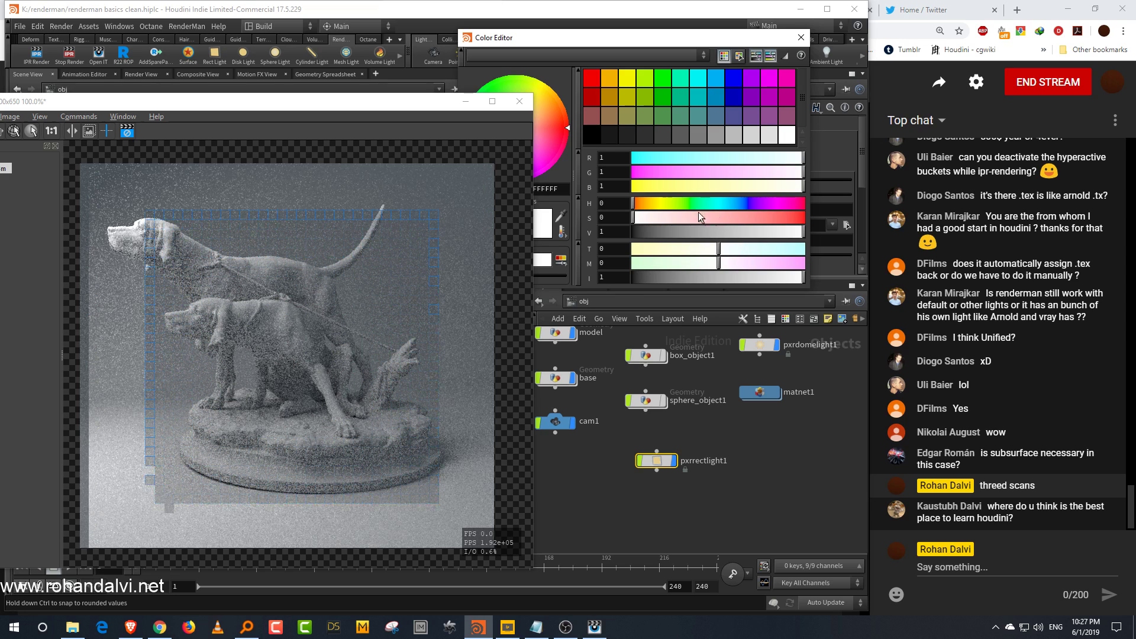
pyautogui.click(655, 203)
pyautogui.click(708, 217)
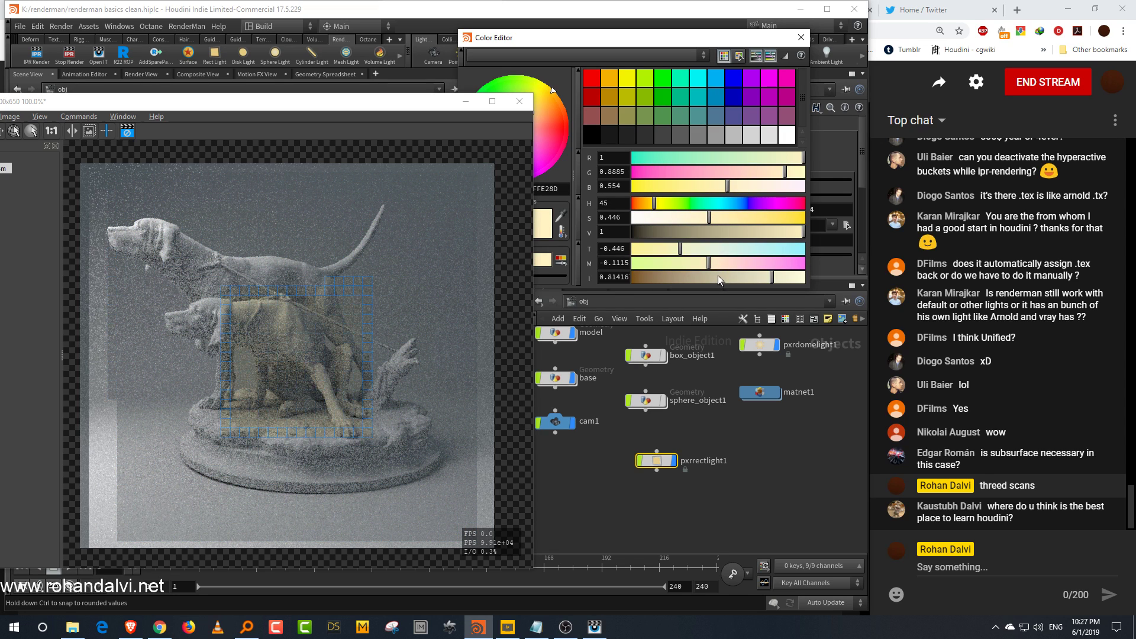
pyautogui.click(694, 216)
pyautogui.click(800, 38)
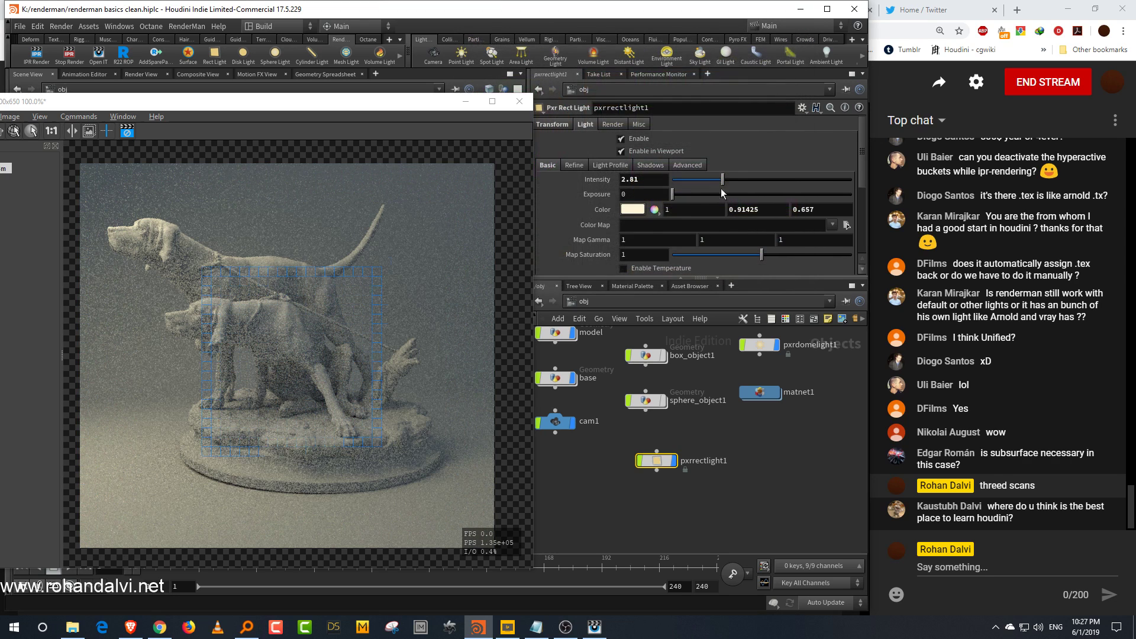
# Step: Enable color temperature on the rect light and set the temperature to about 10248
pyautogui.click(659, 267)
pyautogui.moveTo(661, 278); pyautogui.dragTo(664, 336)
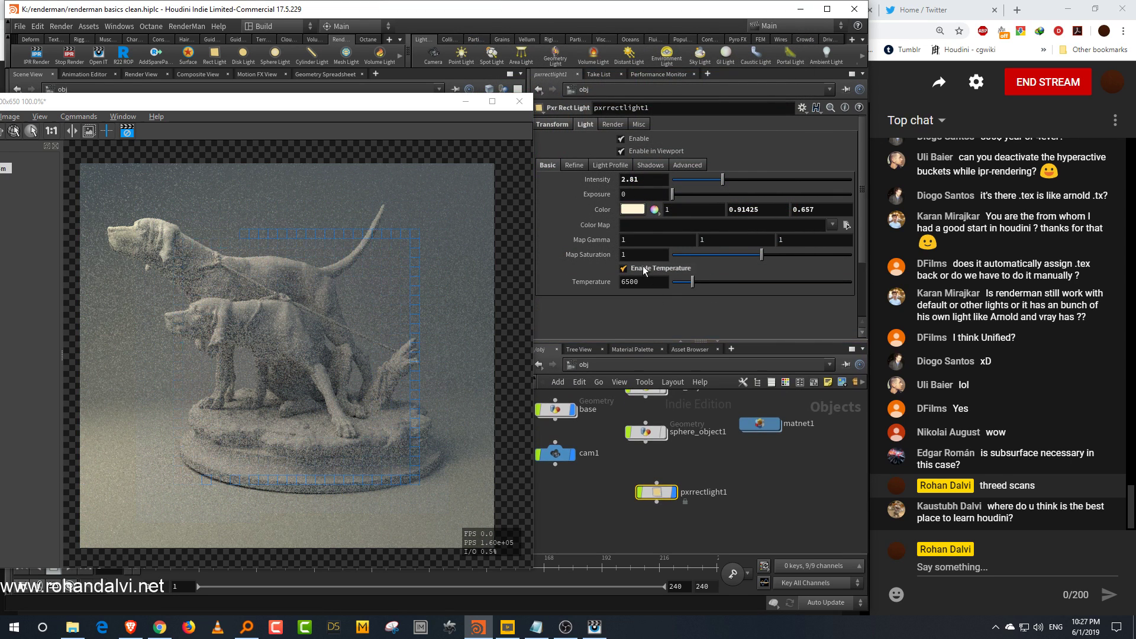
pyautogui.moveTo(687, 282); pyautogui.dragTo(681, 283)
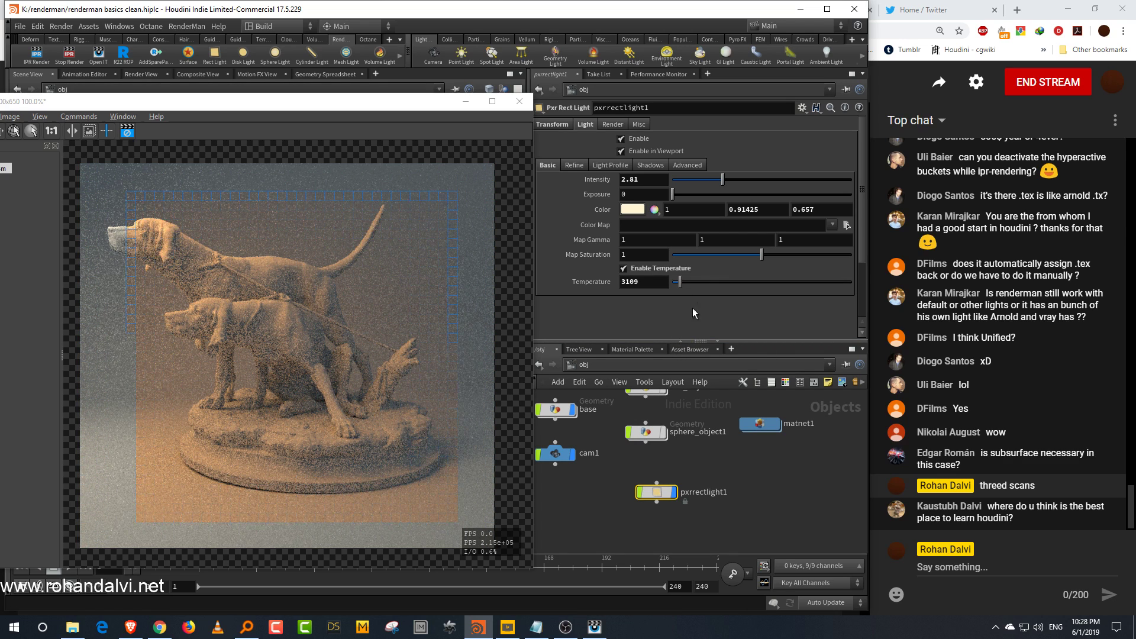
pyautogui.moveTo(708, 281); pyautogui.dragTo(710, 312)
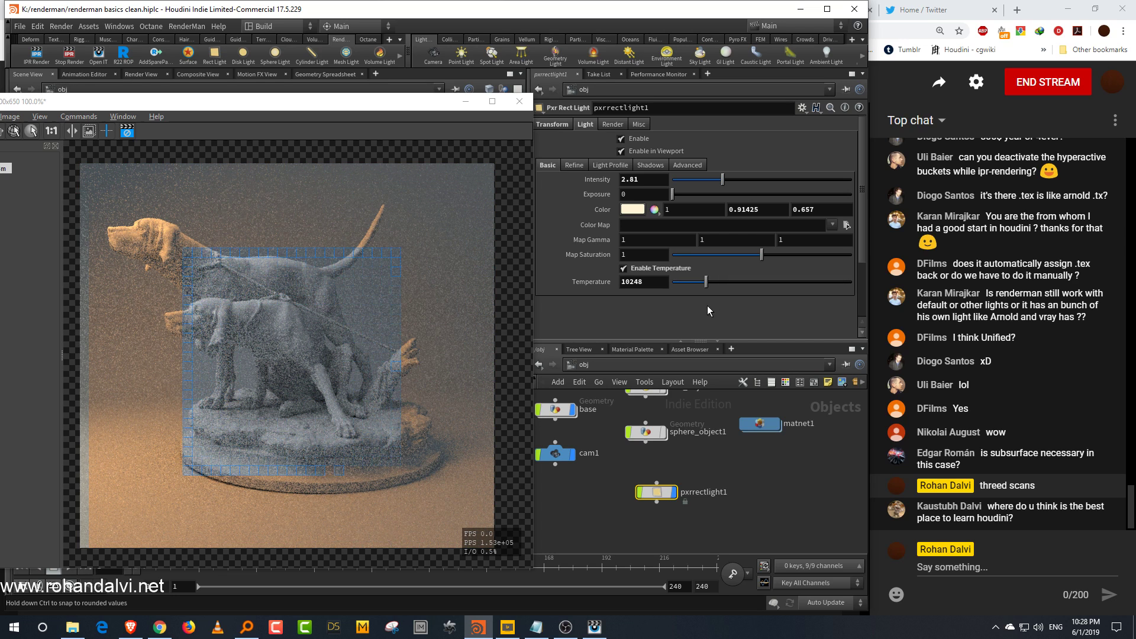
# Step: Try a green tint and white for the rect light's color, then restore the previous cream color
pyautogui.click(626, 210)
pyautogui.click(690, 203)
pyautogui.click(757, 219)
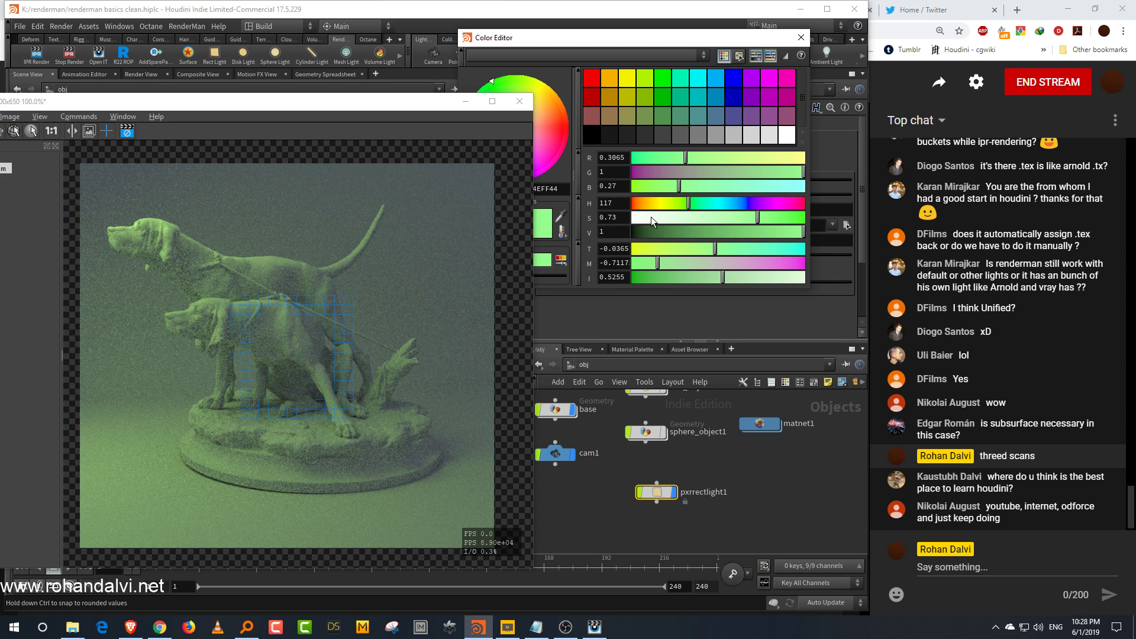
pyautogui.moveTo(651, 217); pyautogui.dragTo(627, 218)
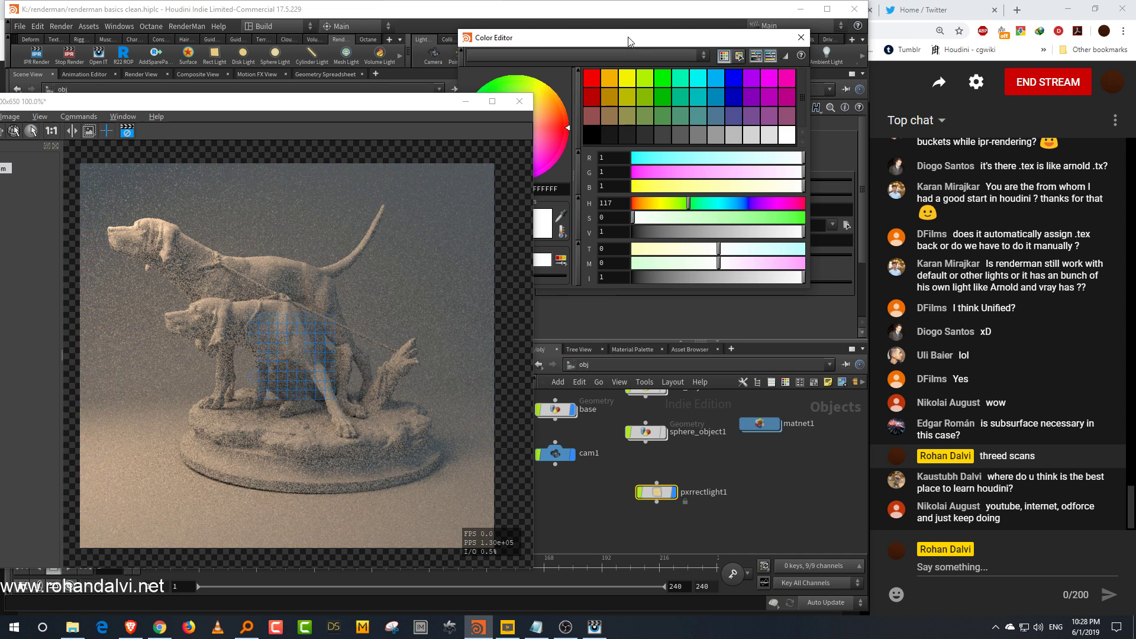
pyautogui.moveTo(630, 39); pyautogui.dragTo(707, 37)
pyautogui.click(602, 218)
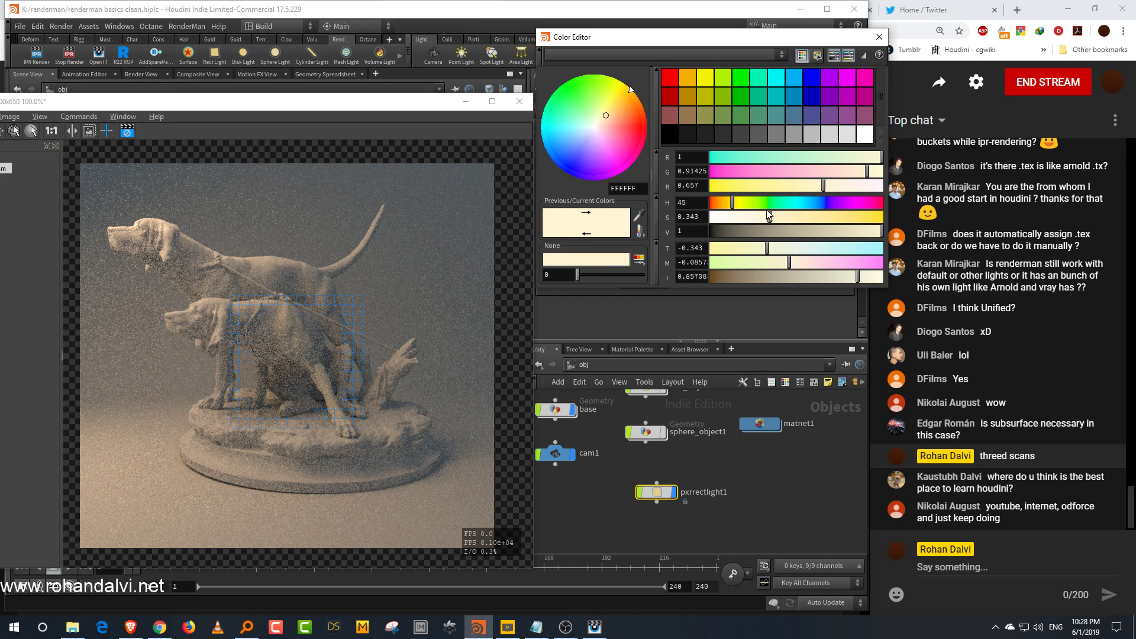
pyautogui.click(880, 37)
# Step: Disable the rect light's temperature and adjust its color to a warmer cream, about R 1, G 0.855, B 0.623
pyautogui.click(624, 268)
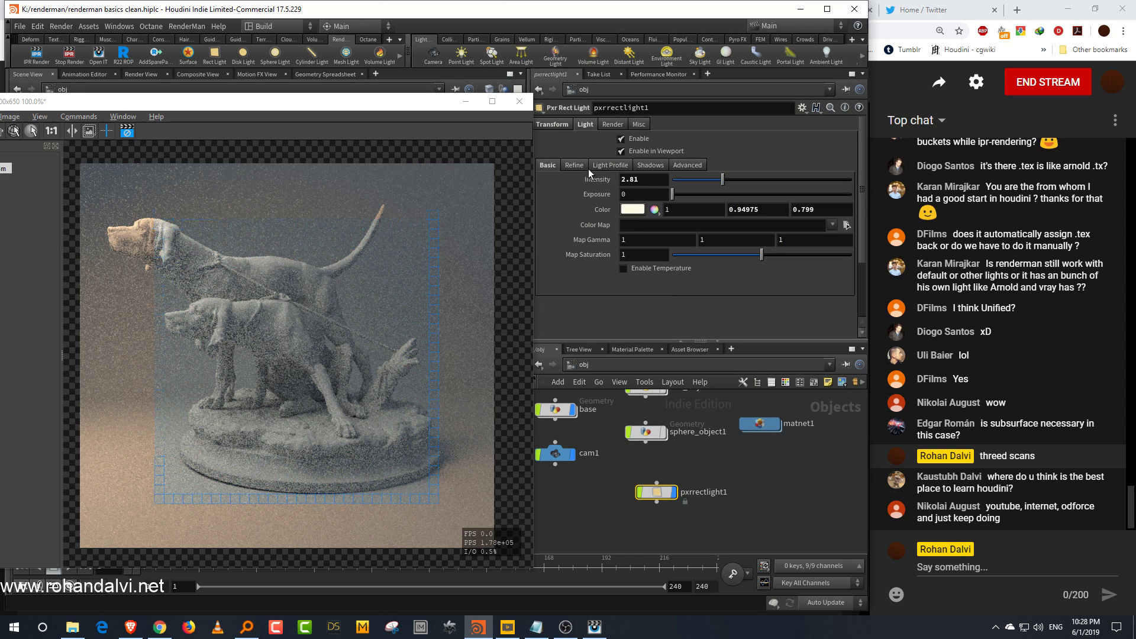
pyautogui.click(633, 209)
pyautogui.moveTo(774, 221); pyautogui.dragTo(729, 203)
pyautogui.click(879, 37)
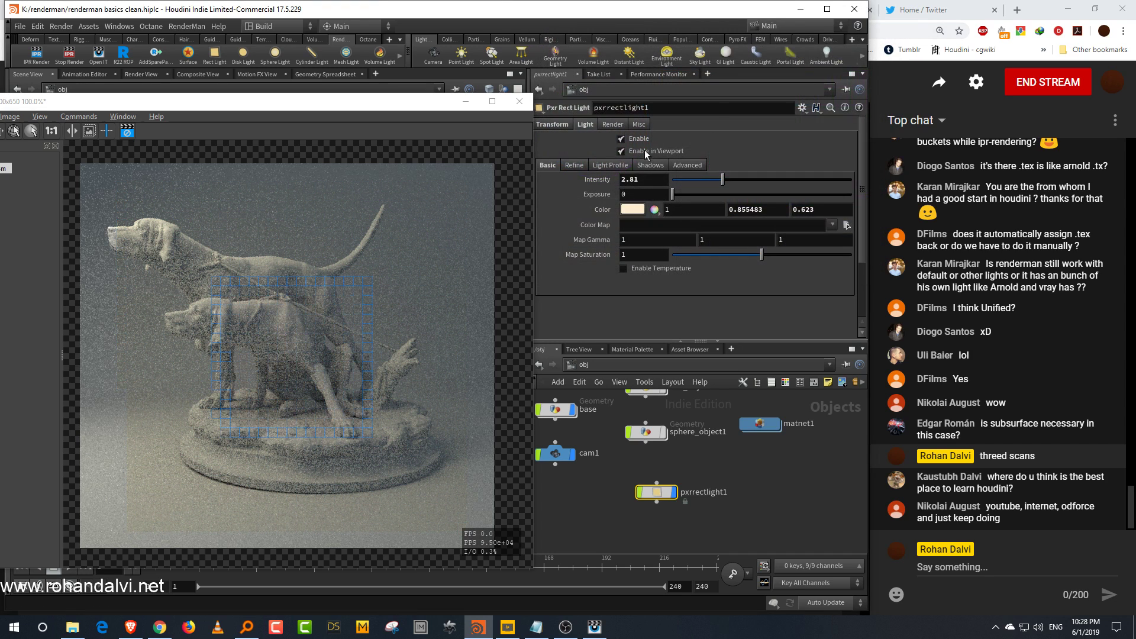
# Step: Set the rect light's Emission Focus to about 6.19
pyautogui.click(575, 166)
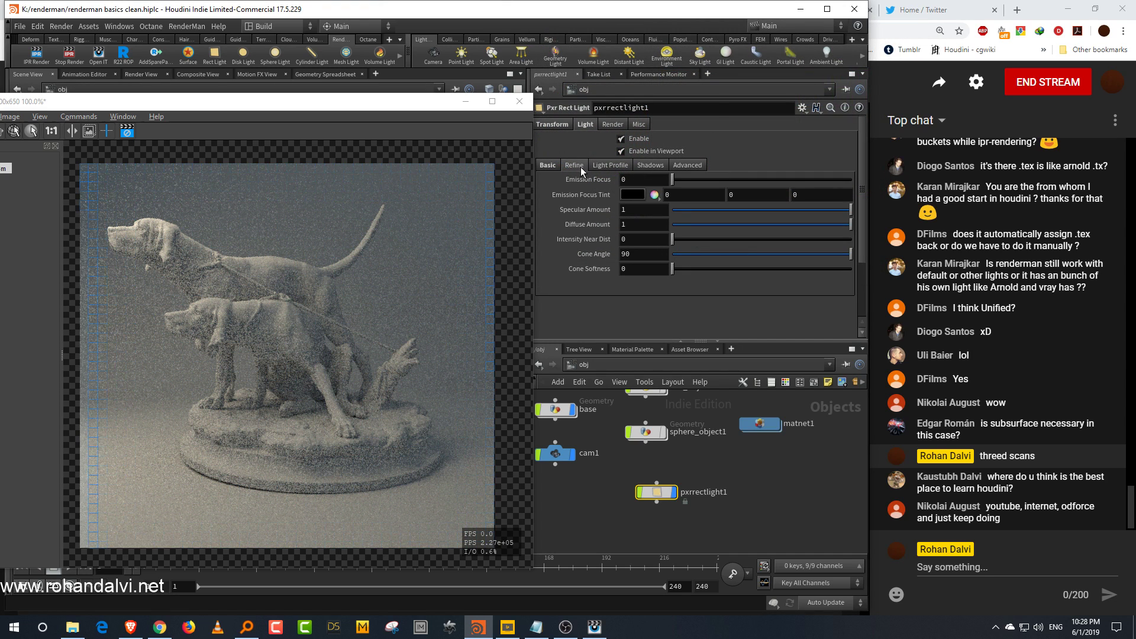
pyautogui.moveTo(675, 179); pyautogui.dragTo(776, 179)
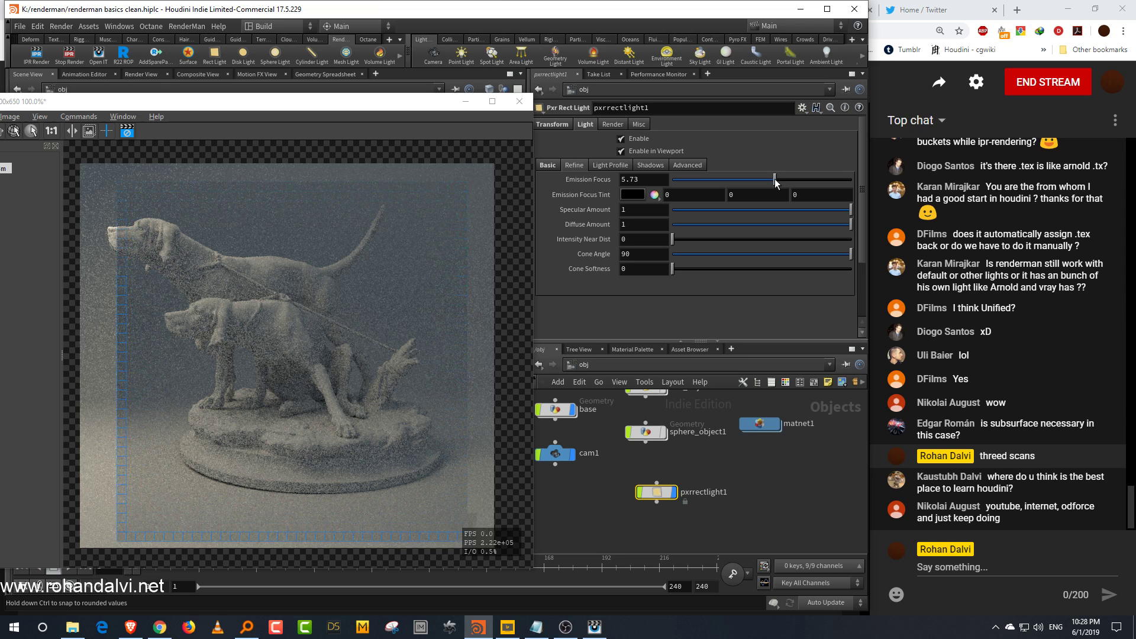
pyautogui.moveTo(775, 179); pyautogui.dragTo(779, 187)
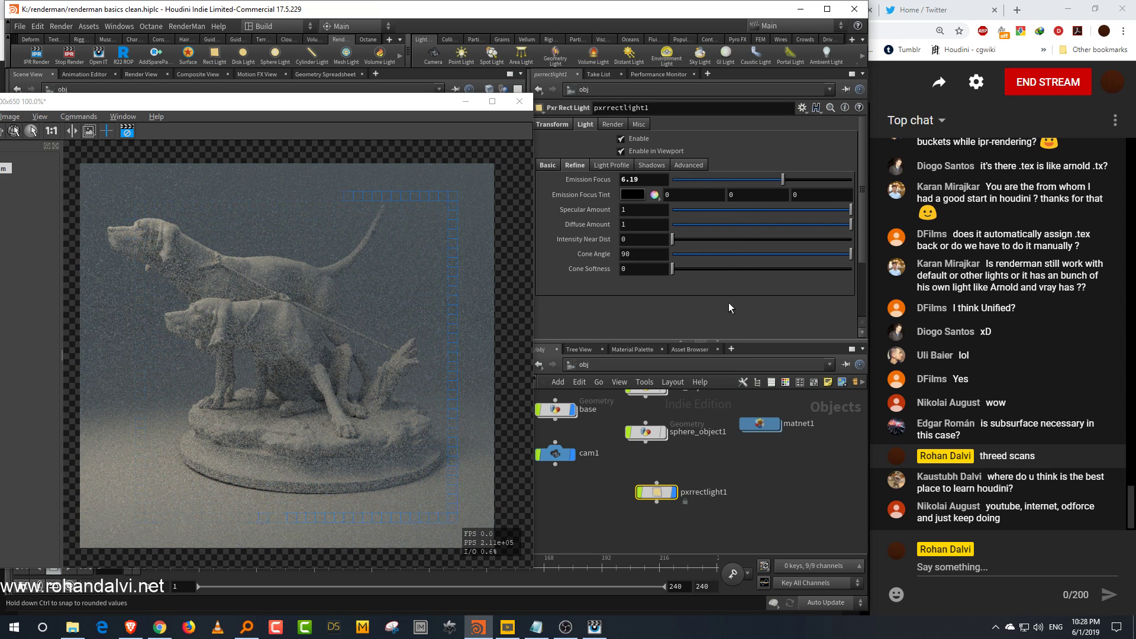
# Step: Set the Emission Focus Tint to magenta, about R 0.595, G 0.200, B 0.588
pyautogui.click(638, 194)
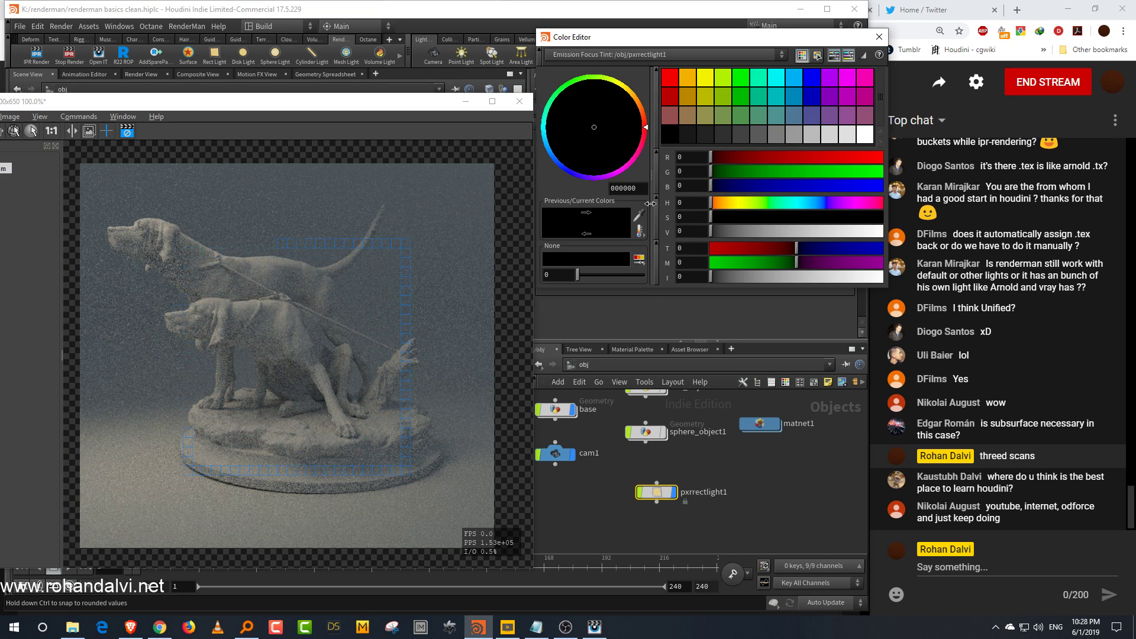
pyautogui.moveTo(820, 218); pyautogui.dragTo(825, 218)
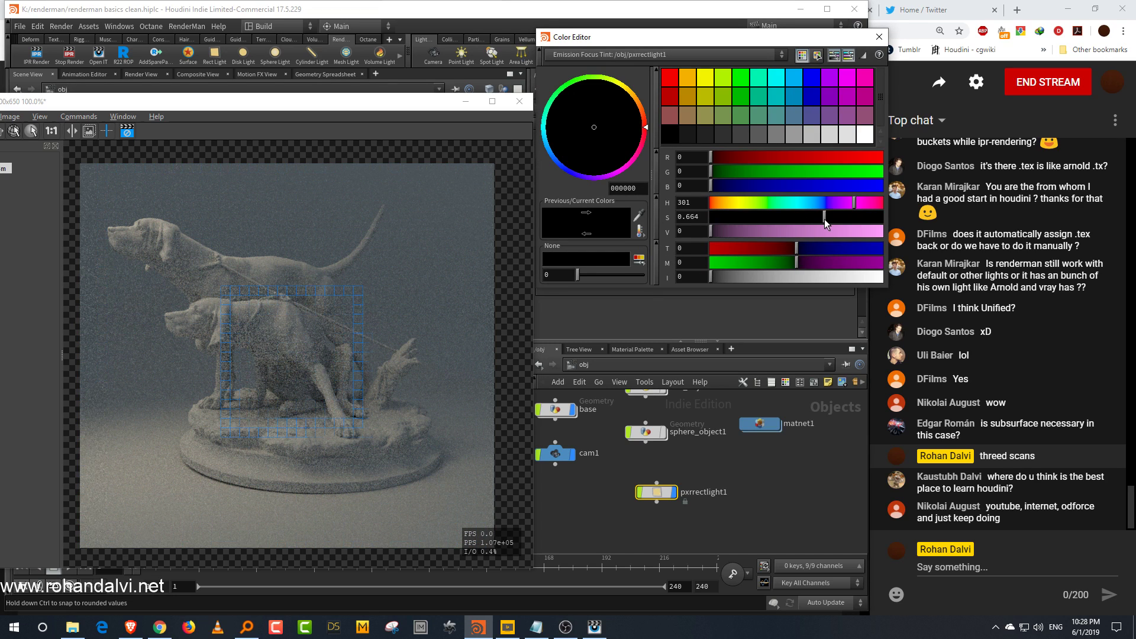
pyautogui.click(812, 231)
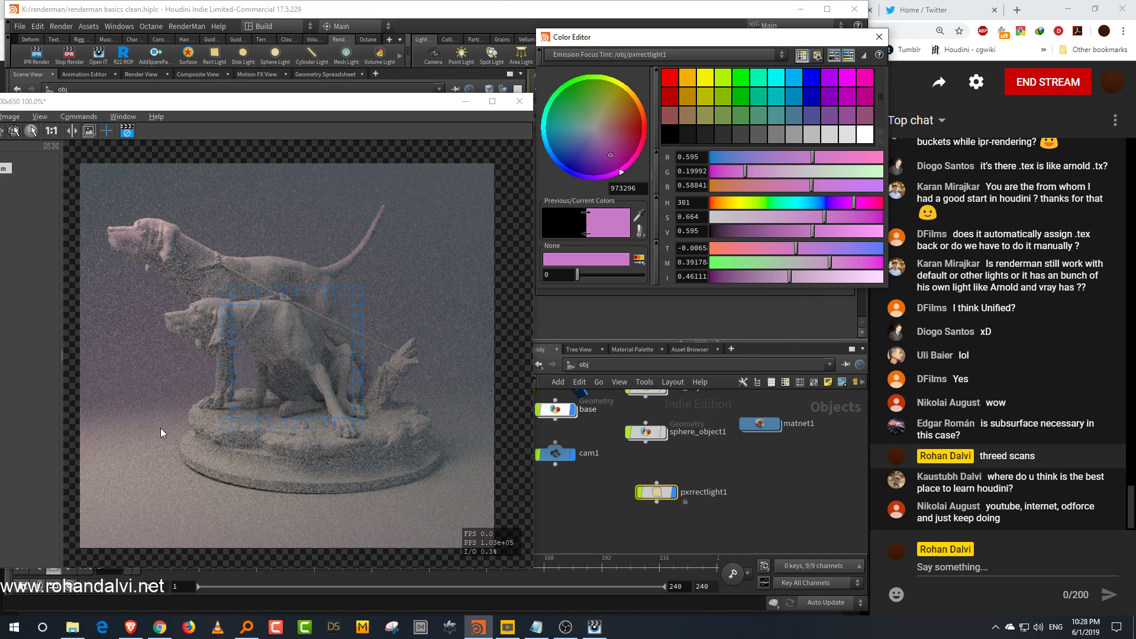
pyautogui.click(879, 37)
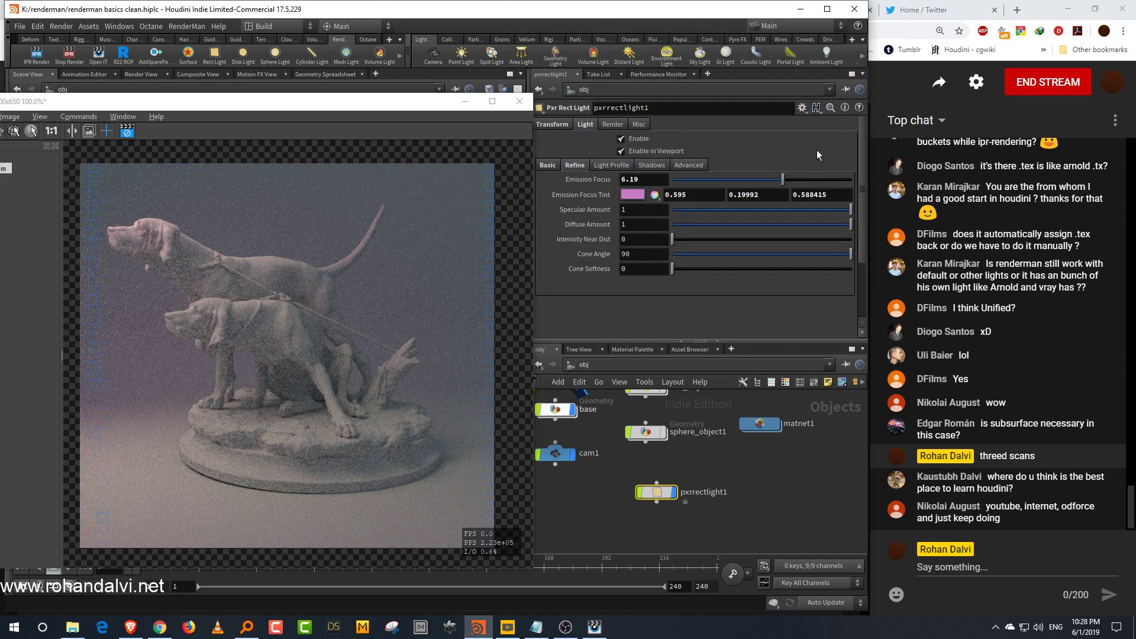
# Step: Set Emission Focus to about 3.74, Cone Angle to 59.6 and Cone Softness to 0.374
pyautogui.moveTo(804, 178); pyautogui.dragTo(823, 180)
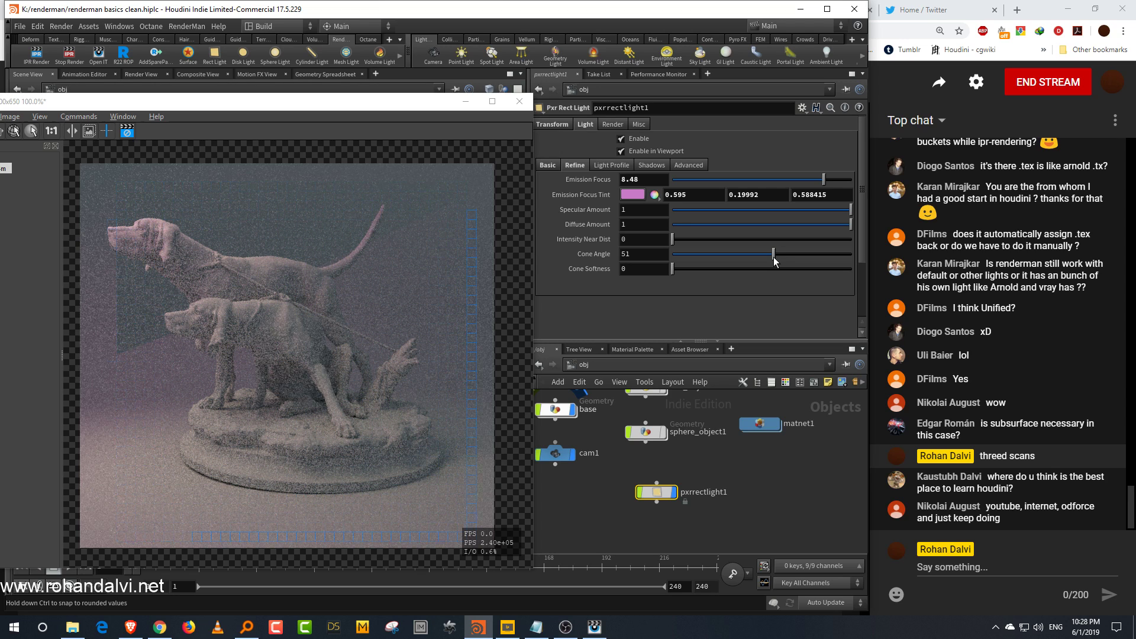
pyautogui.moveTo(773, 257); pyautogui.dragTo(789, 256)
pyautogui.moveTo(701, 269); pyautogui.dragTo(739, 270)
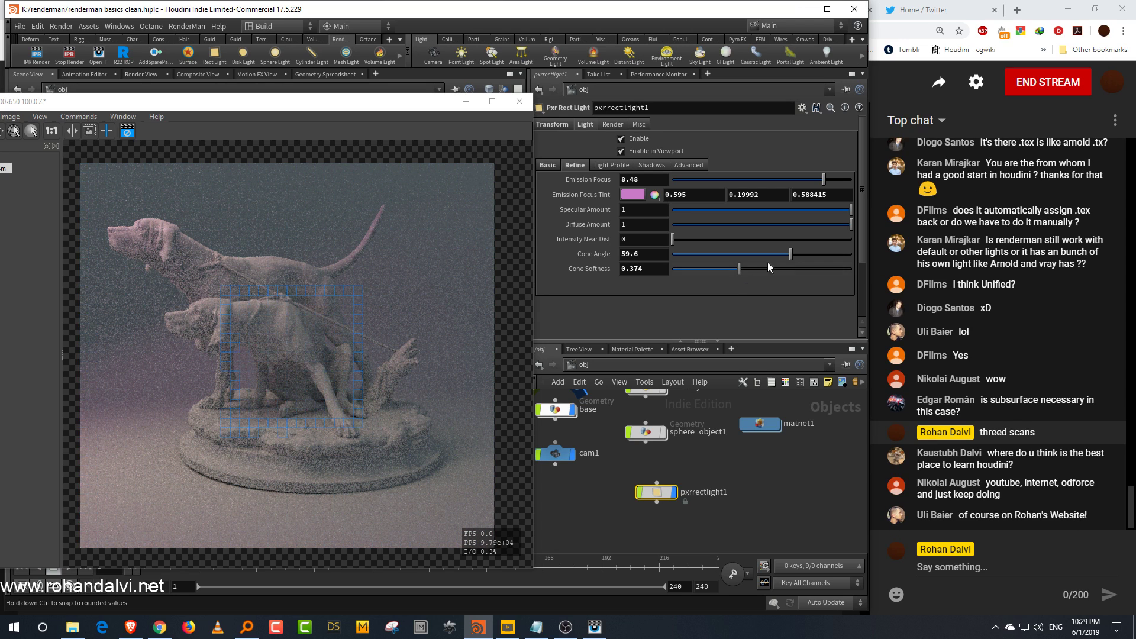
pyautogui.moveTo(805, 179); pyautogui.dragTo(740, 186)
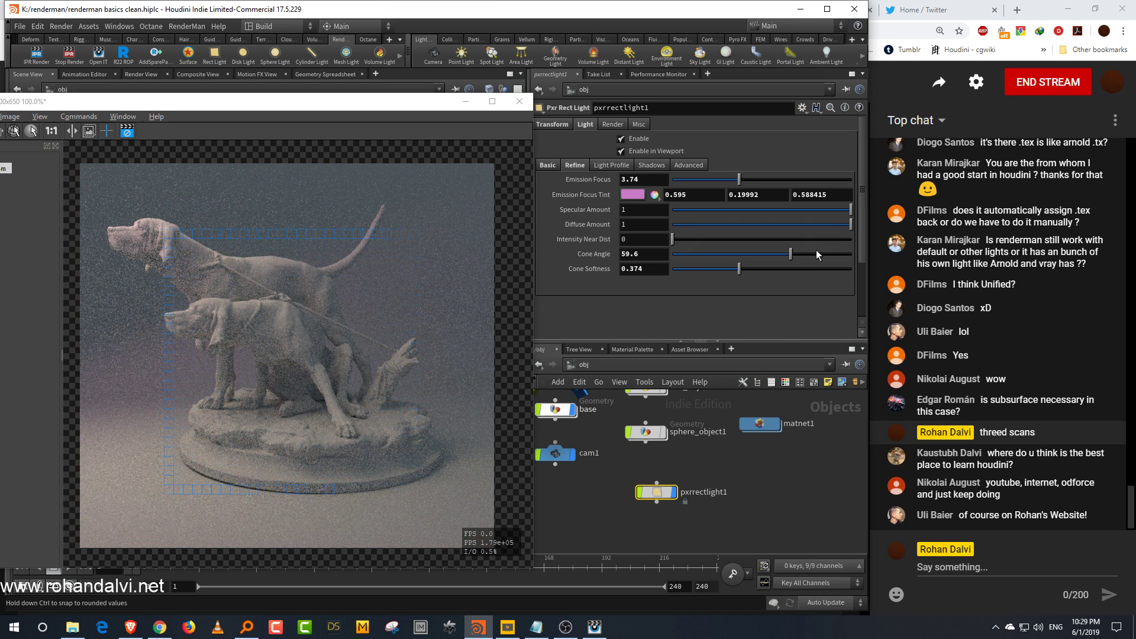
# Step: Raise the rect light's intensity to about 4.77
pyautogui.click(554, 169)
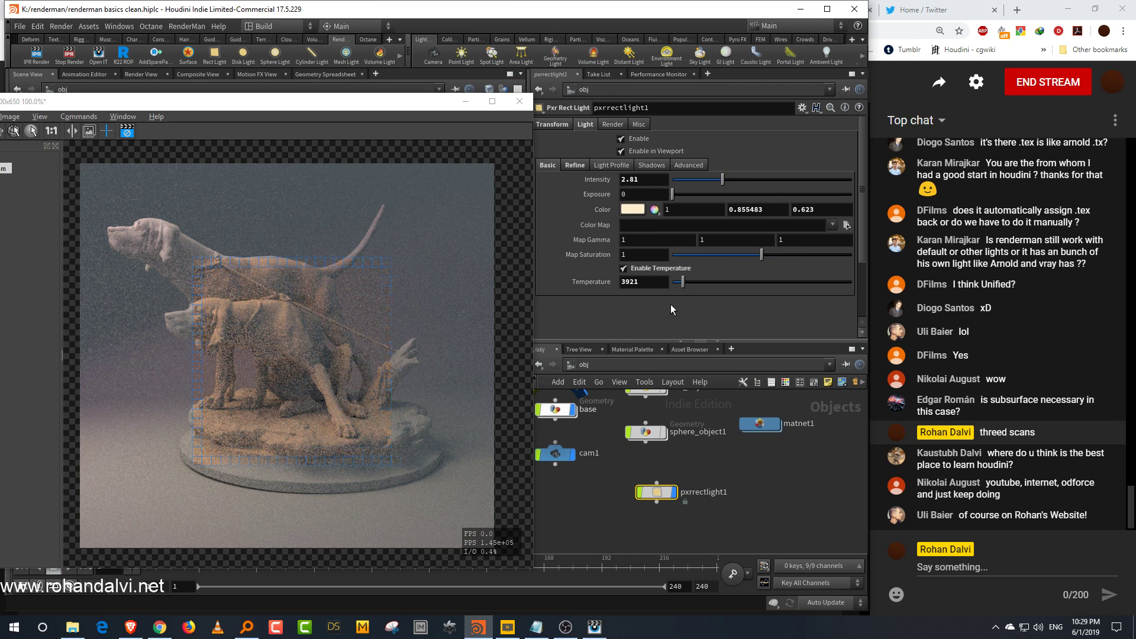
pyautogui.click(773, 180)
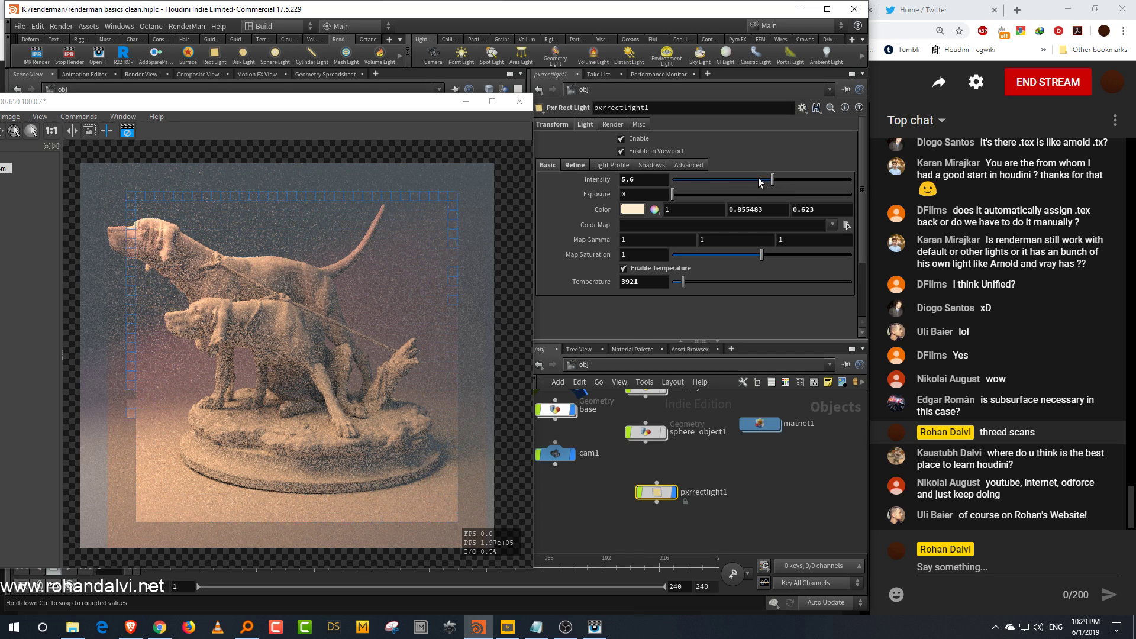
pyautogui.moveTo(771, 181); pyautogui.dragTo(758, 181)
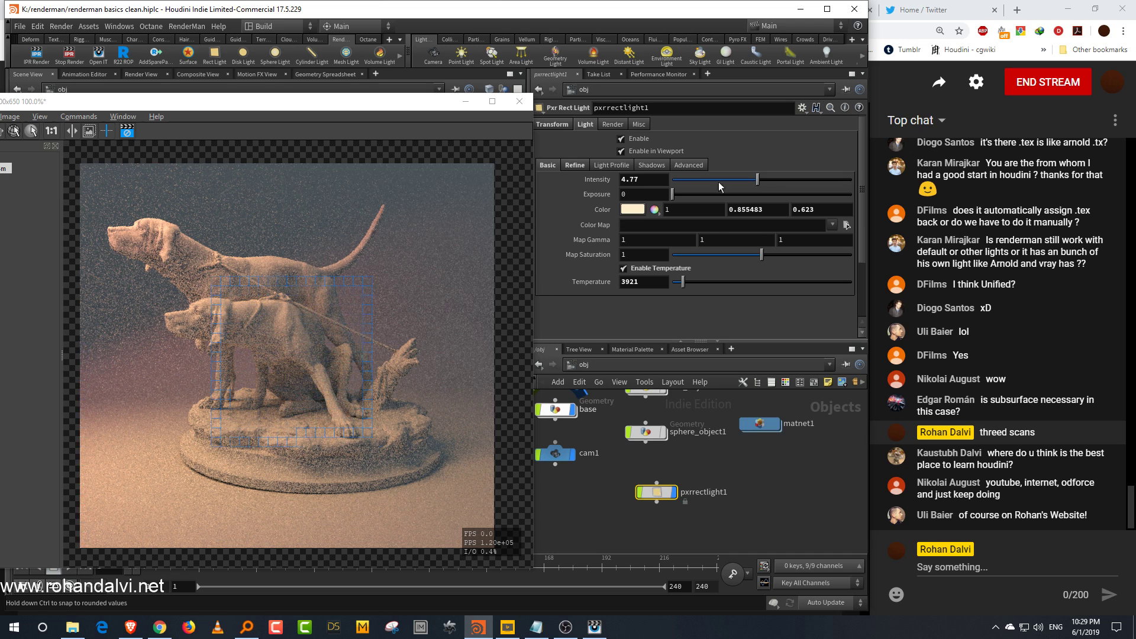
# Step: Browse the rect light's Light Profile, Advanced, Refine and Basic parameter pages
pyautogui.moveTo(753, 490); pyautogui.dragTo(745, 505, button='middle')
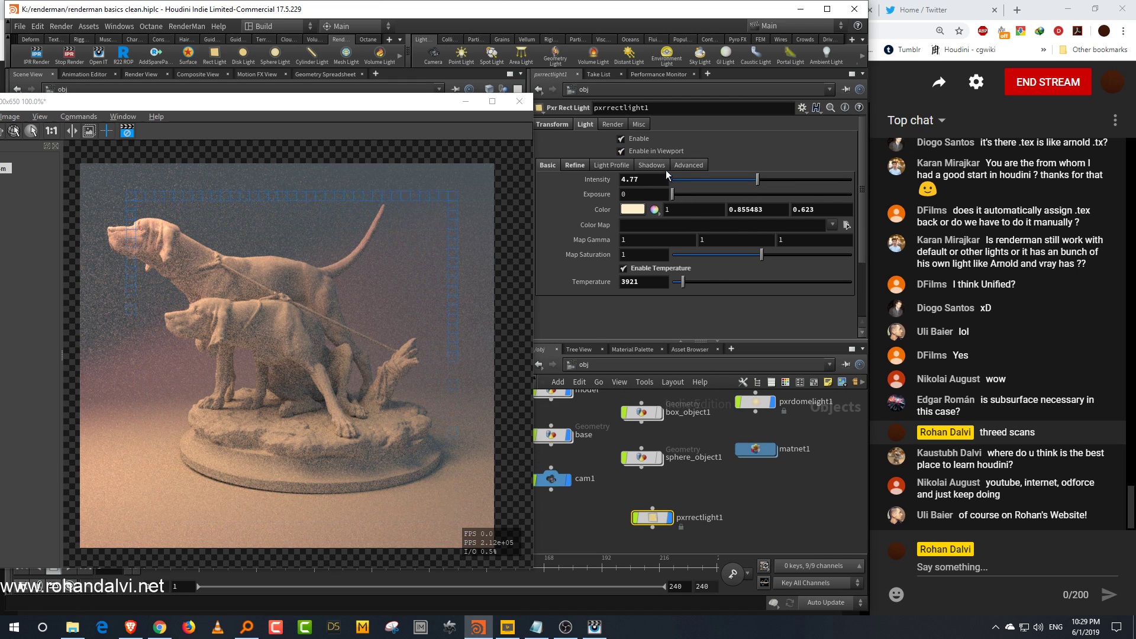
pyautogui.click(613, 166)
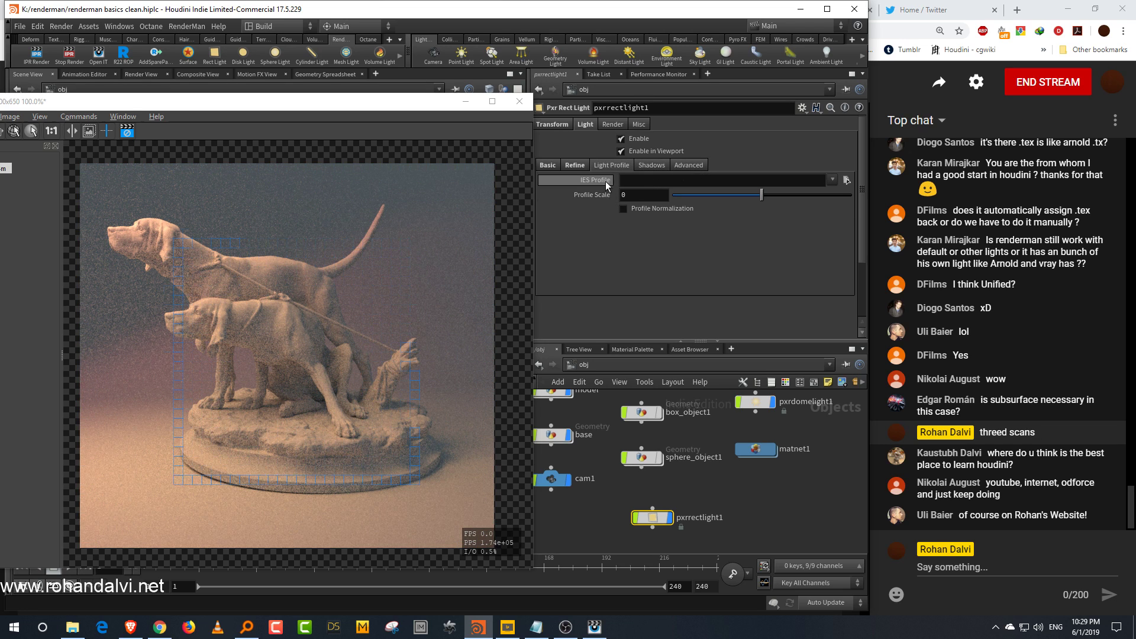
pyautogui.click(687, 165)
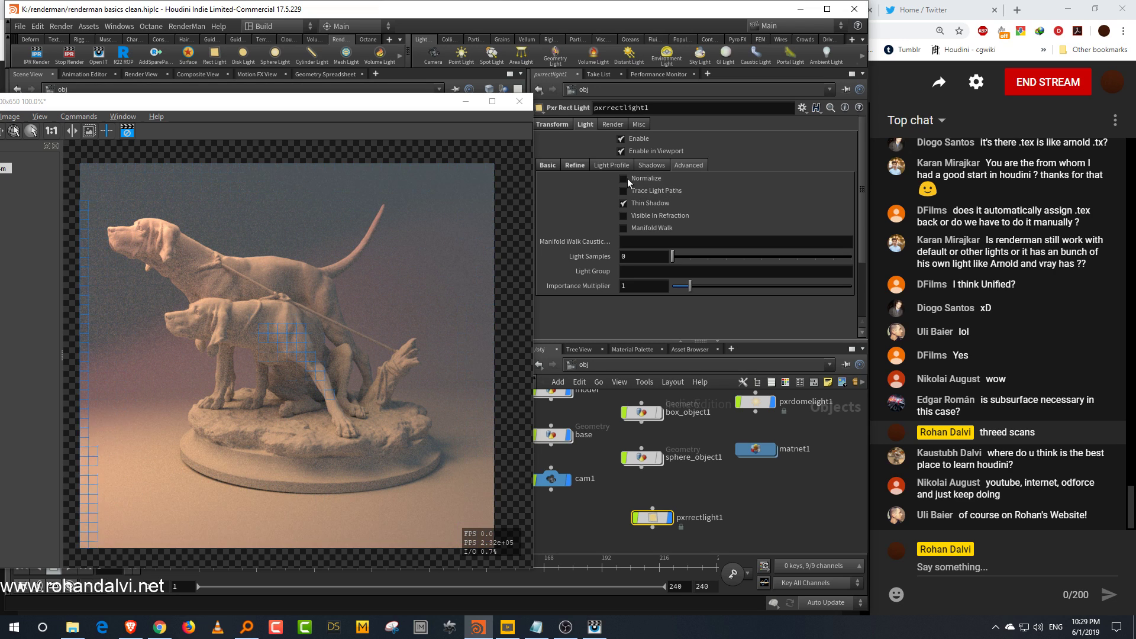
pyautogui.click(574, 166)
pyautogui.moveTo(664, 342); pyautogui.dragTo(700, 341)
pyautogui.click(546, 166)
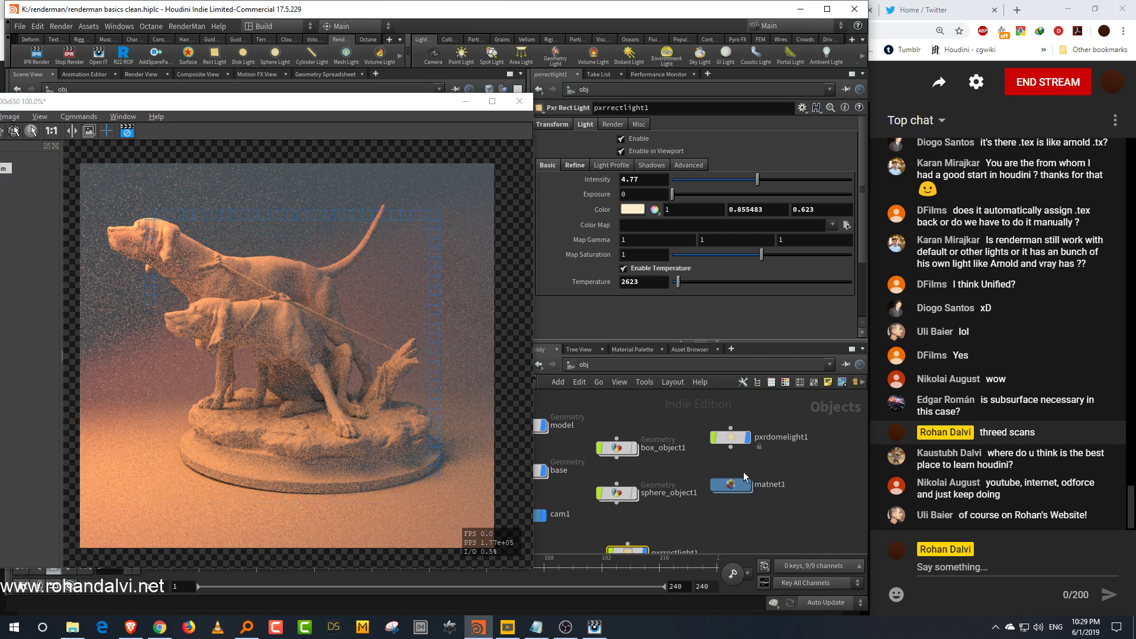
# Step: Navigate through the material network into the shop RIS shader network and open the pxrunified1 integrator's parameters
pyautogui.doubleClick(741, 455)
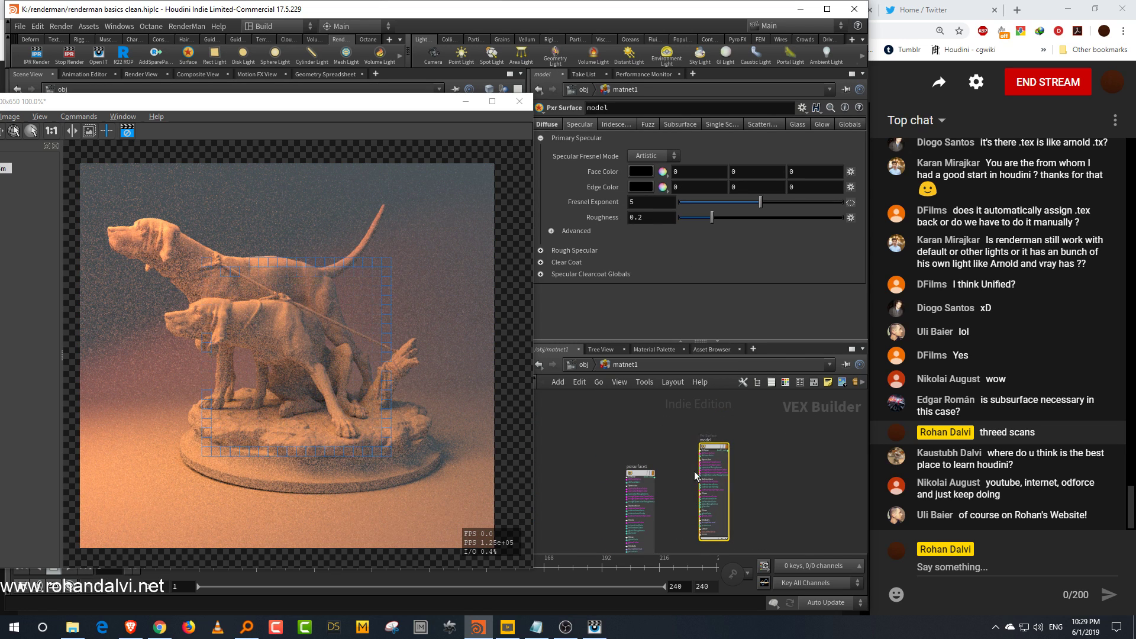
pyautogui.click(582, 365)
pyautogui.click(616, 366)
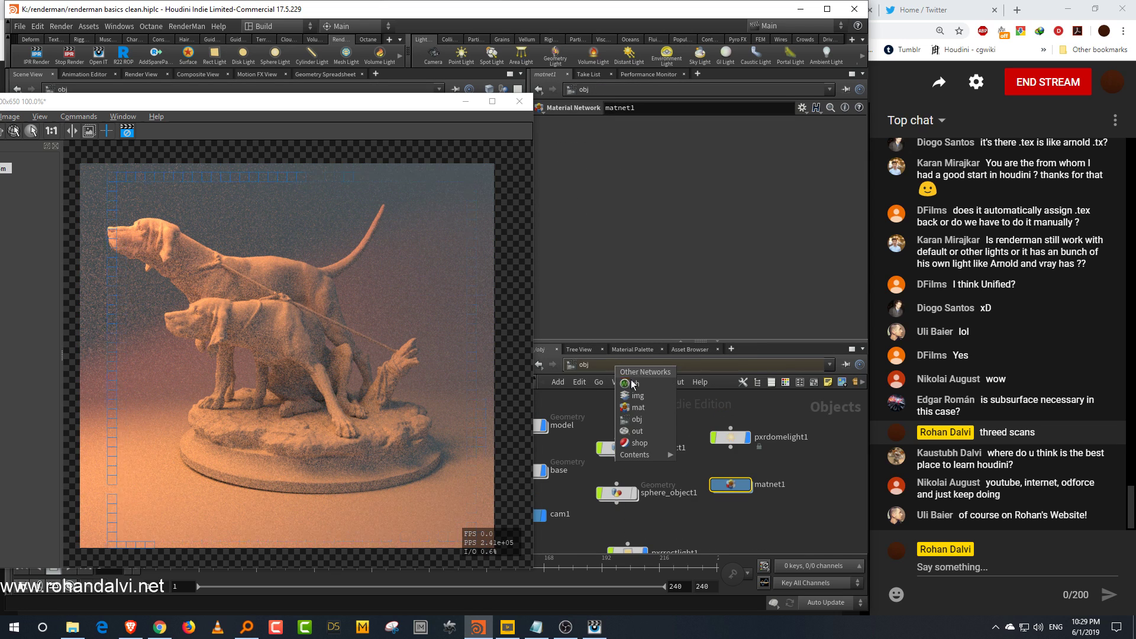
pyautogui.click(655, 445)
pyautogui.scroll(4, 672, 502)
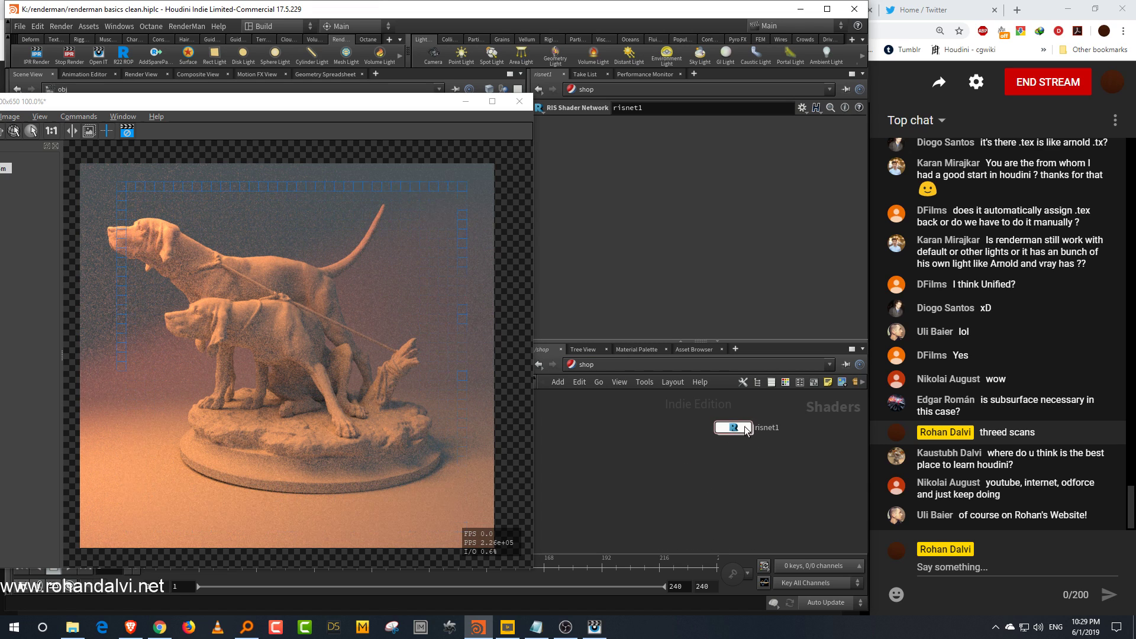
pyautogui.doubleClick(737, 428)
pyautogui.moveTo(732, 405); pyautogui.dragTo(689, 466)
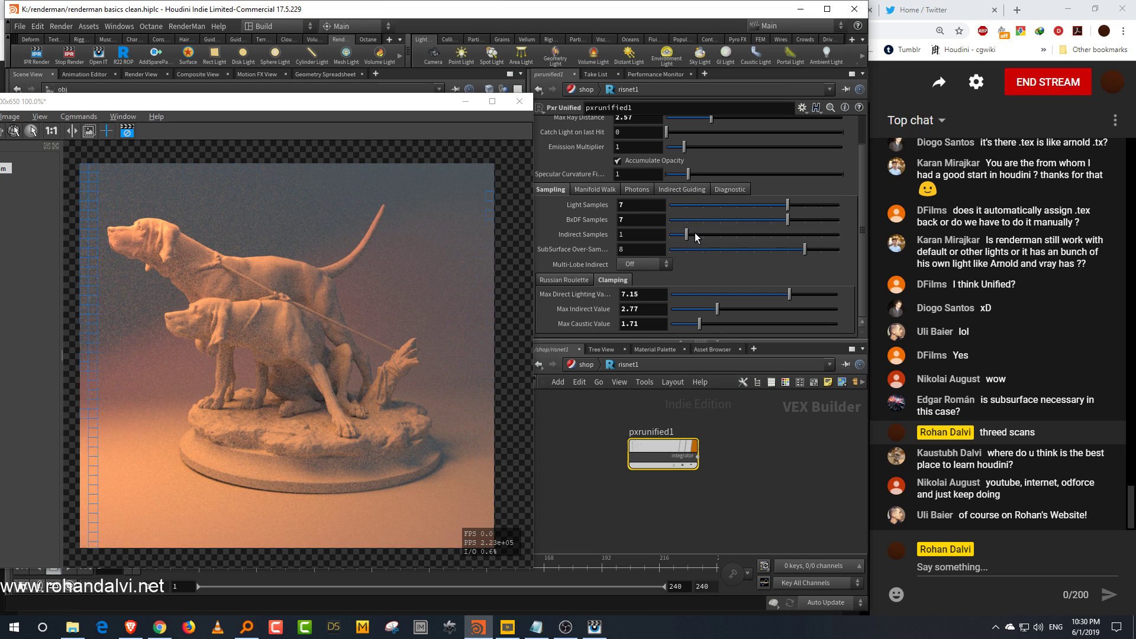
# Step: Enable Auto Crop Render and draw a crop region around the front dog's head in the render view
pyautogui.moveTo(270, 101); pyautogui.dragTo(351, 89)
pyautogui.click(62, 120)
pyautogui.moveTo(300, 304); pyautogui.dragTo(299, 300)
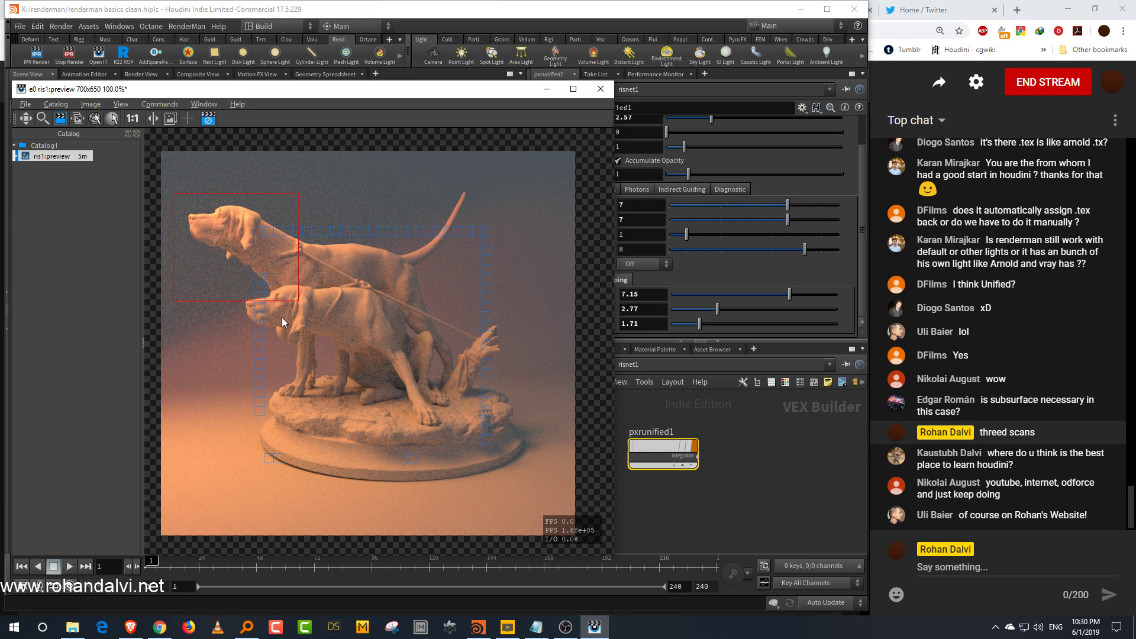
pyautogui.click(91, 104)
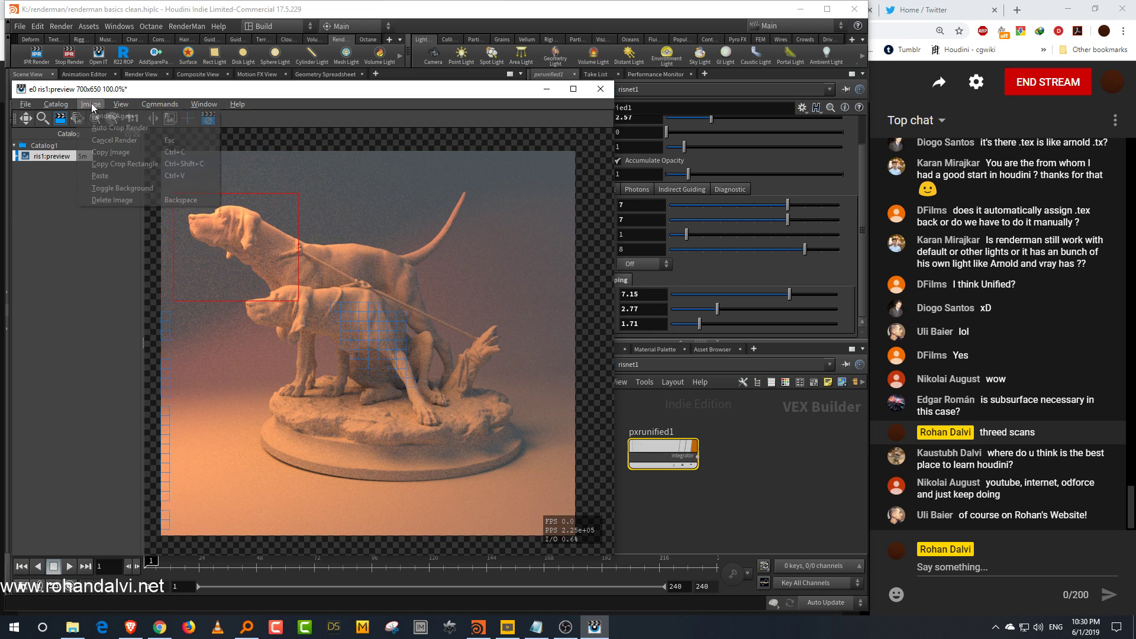
pyautogui.click(109, 129)
pyautogui.moveTo(299, 301); pyautogui.dragTo(307, 307)
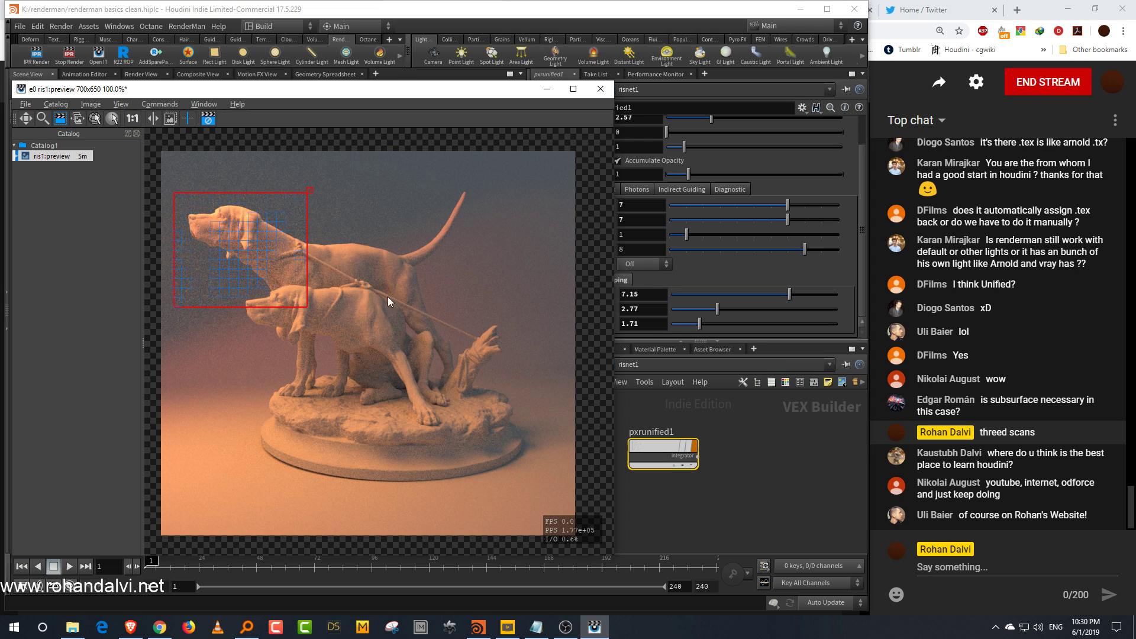
# Step: Set Light Samples and BxDF Samples to 1, remove the crop region and restart the IPR render
pyautogui.click(687, 206)
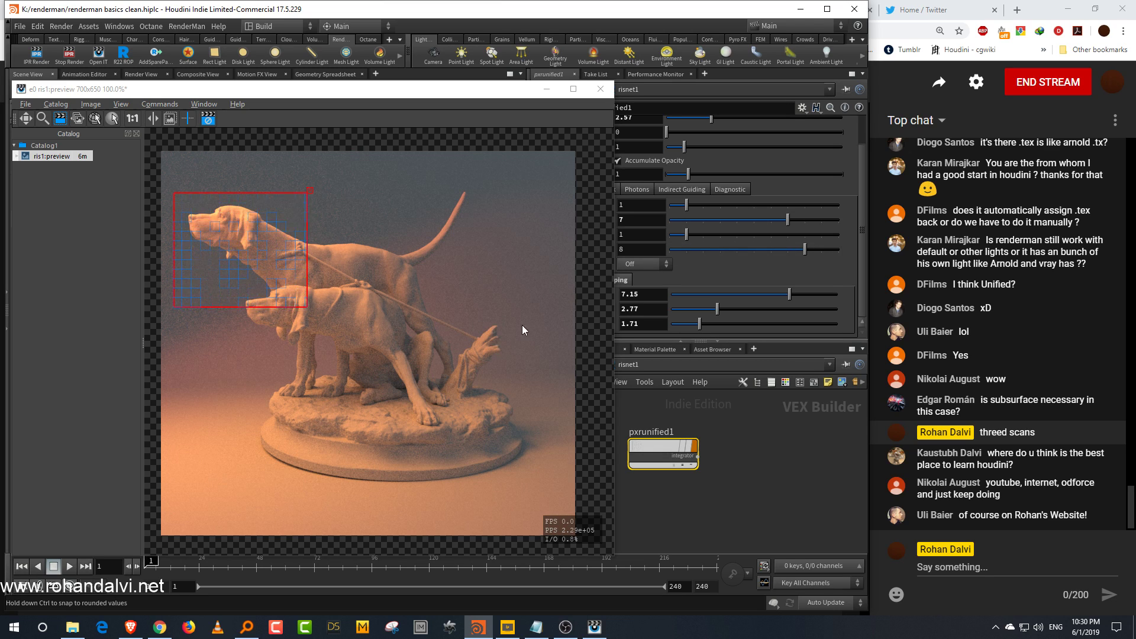
pyautogui.click(688, 219)
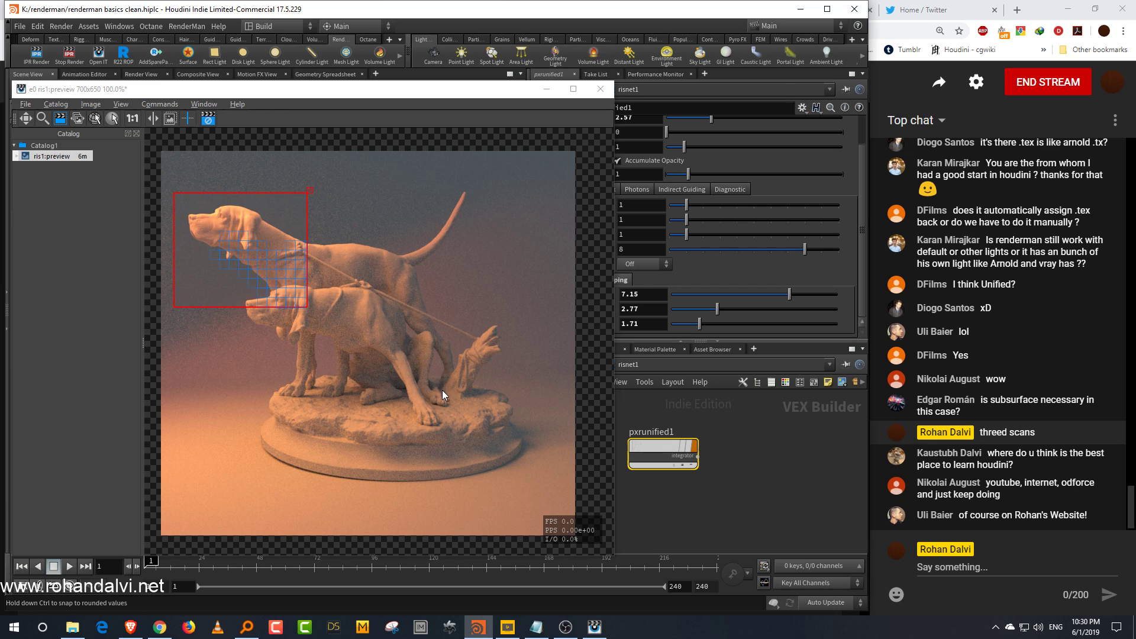
pyautogui.click(210, 121)
pyautogui.click(310, 191)
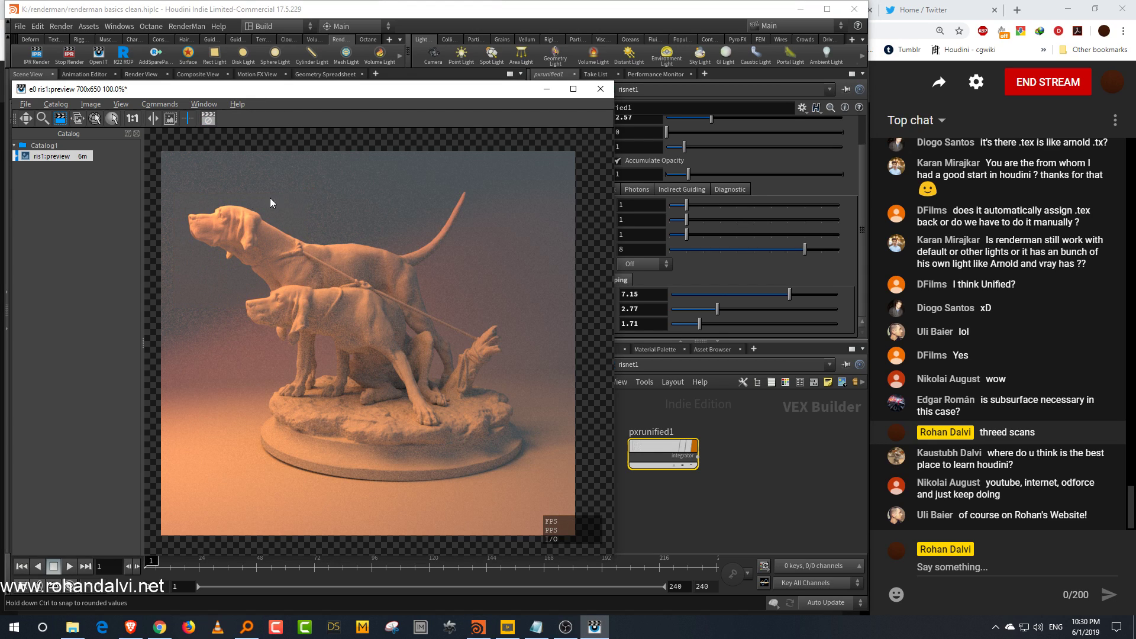
pyautogui.click(37, 56)
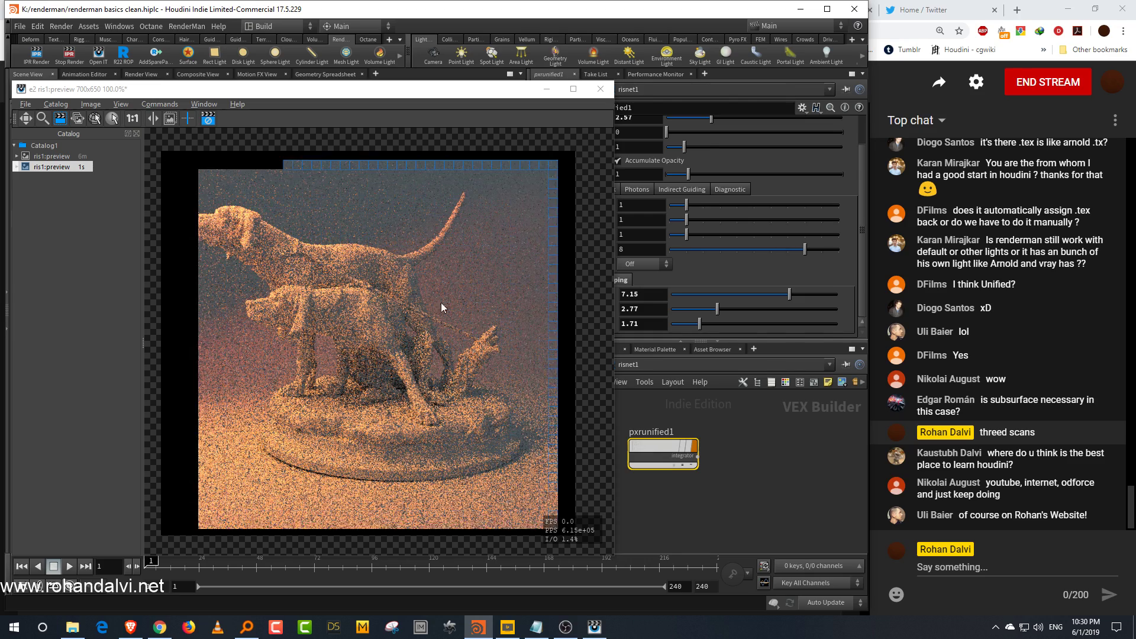
# Step: Draw a crop region around the dog's head again and raise Light Samples and BxDF Samples to 7 for comparison
pyautogui.moveTo(180, 191); pyautogui.dragTo(307, 296)
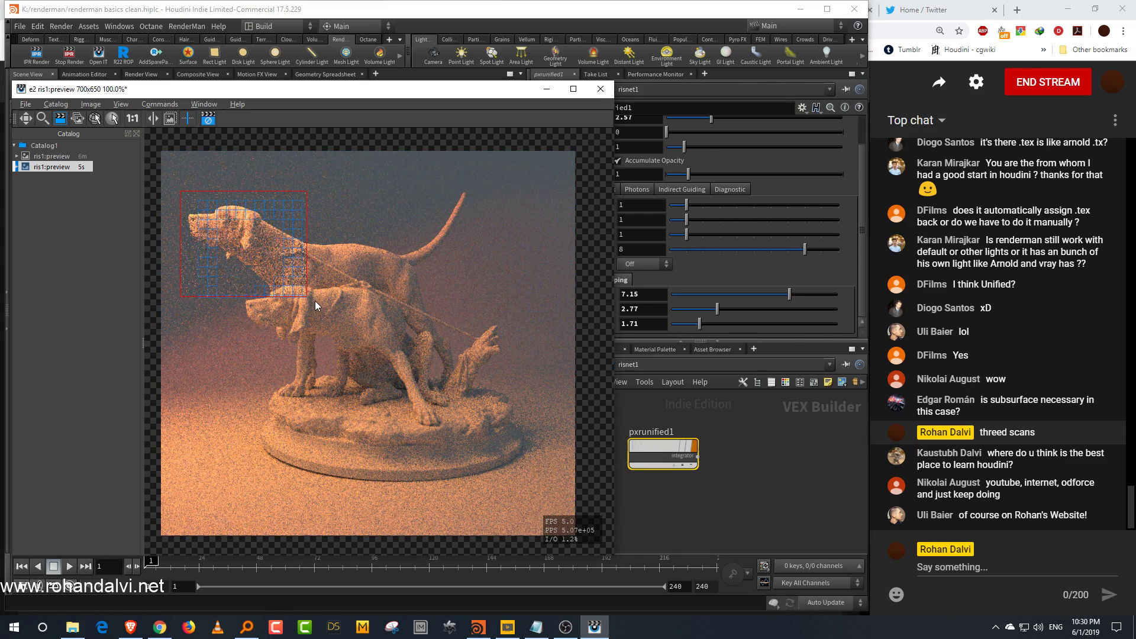
pyautogui.click(788, 205)
pyautogui.click(788, 220)
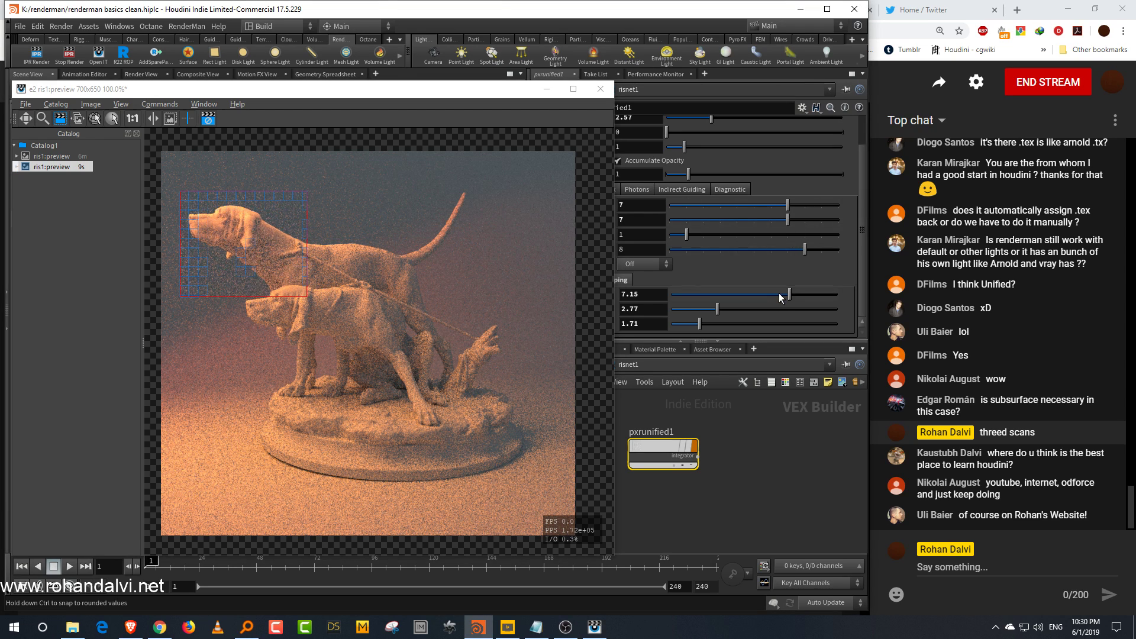
pyautogui.click(59, 164)
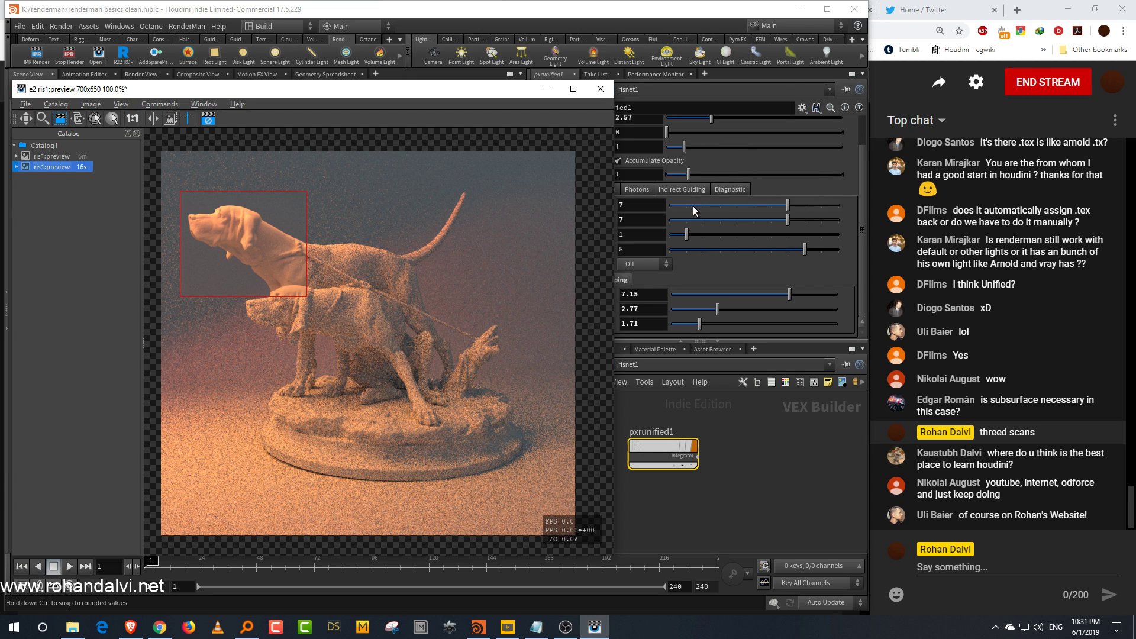
# Step: Set Light Samples and BxDF Samples back to 1 and clear the crop region
pyautogui.click(689, 206)
pyautogui.click(688, 220)
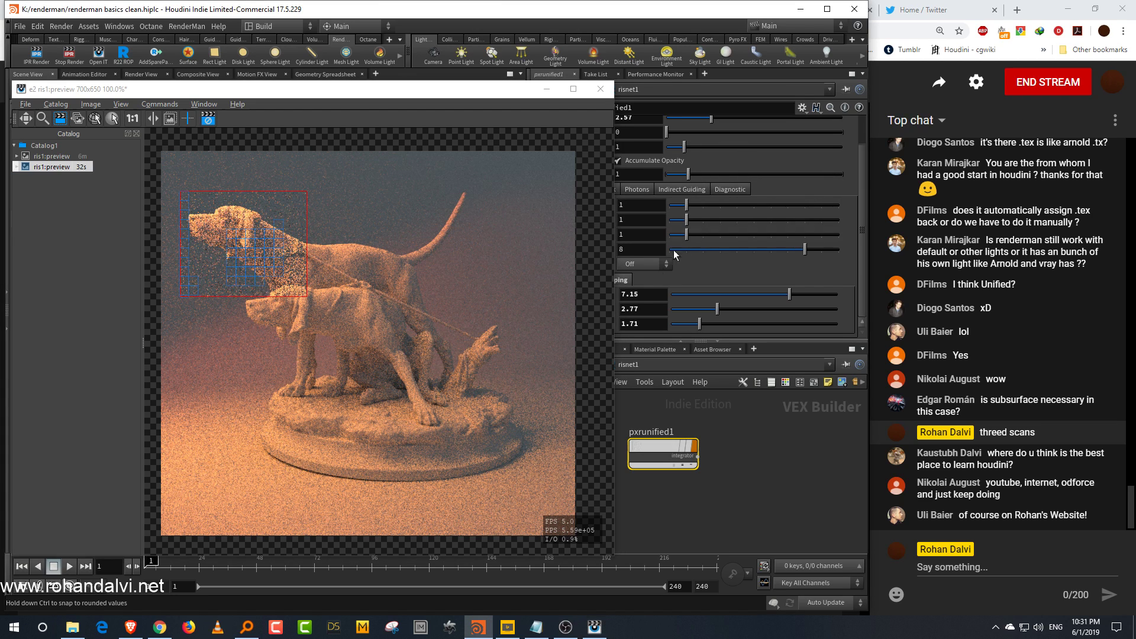
pyautogui.click(311, 189)
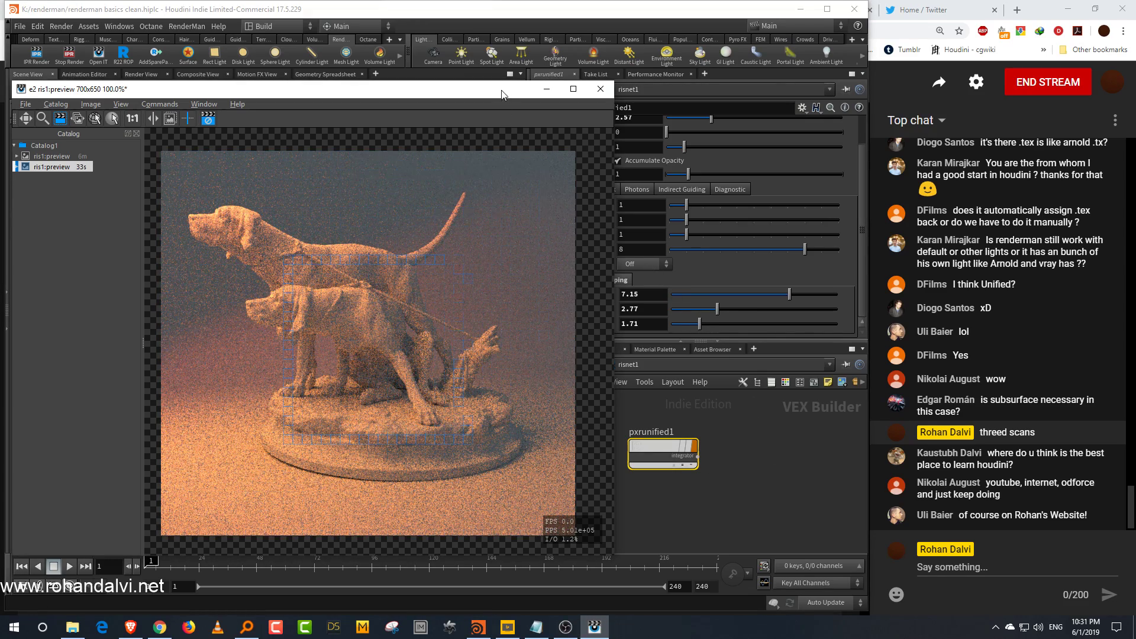
pyautogui.moveTo(502, 95); pyautogui.dragTo(384, 102)
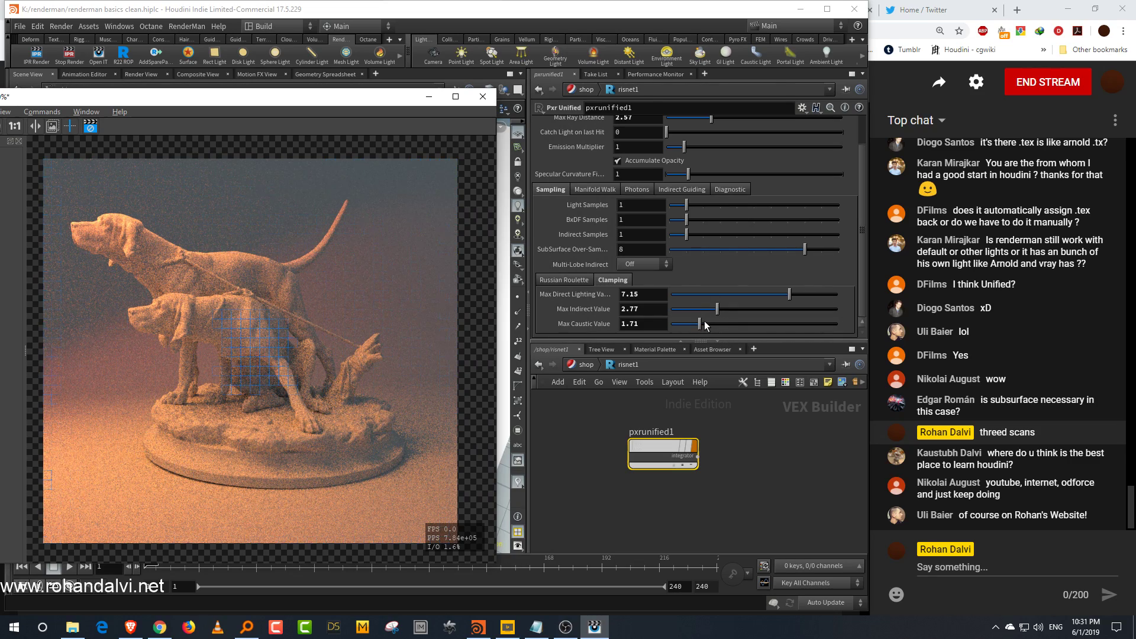
# Step: Clamp Max Caustic Value to 0, Max Direct Lighting Value to about 2.04 and Max Indirect Value to about 2.21
pyautogui.moveTo(697, 325); pyautogui.dragTo(655, 332)
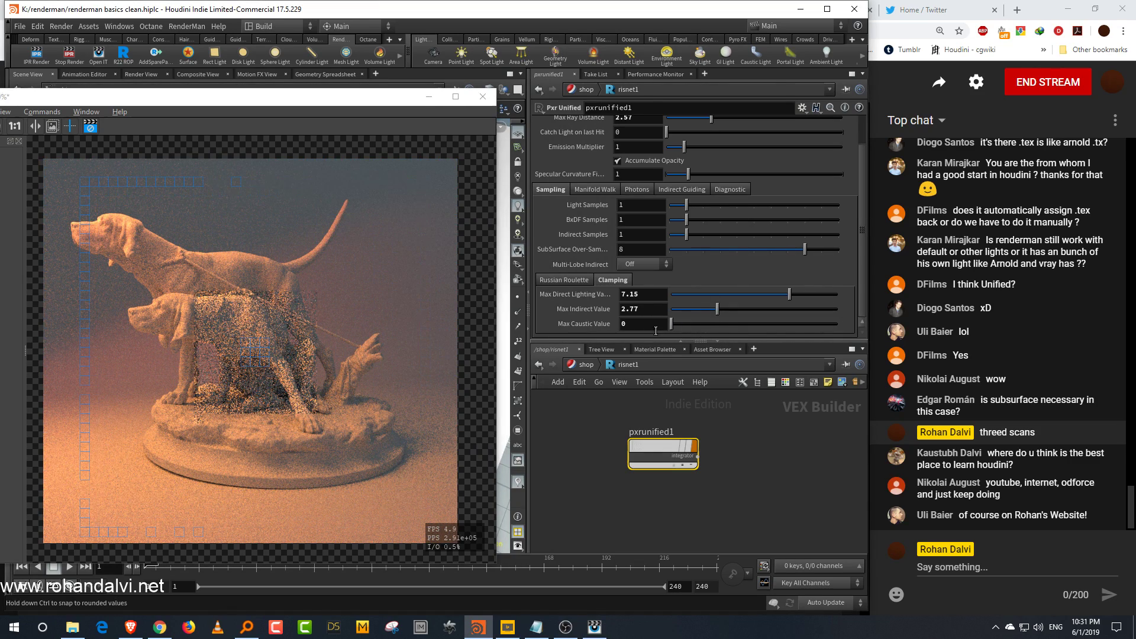
pyautogui.moveTo(712, 294)
pyautogui.mouseDown()
pyautogui.moveTo(669, 303)
pyautogui.moveTo(705, 300)
pyautogui.moveTo(708, 312)
pyautogui.mouseUp()
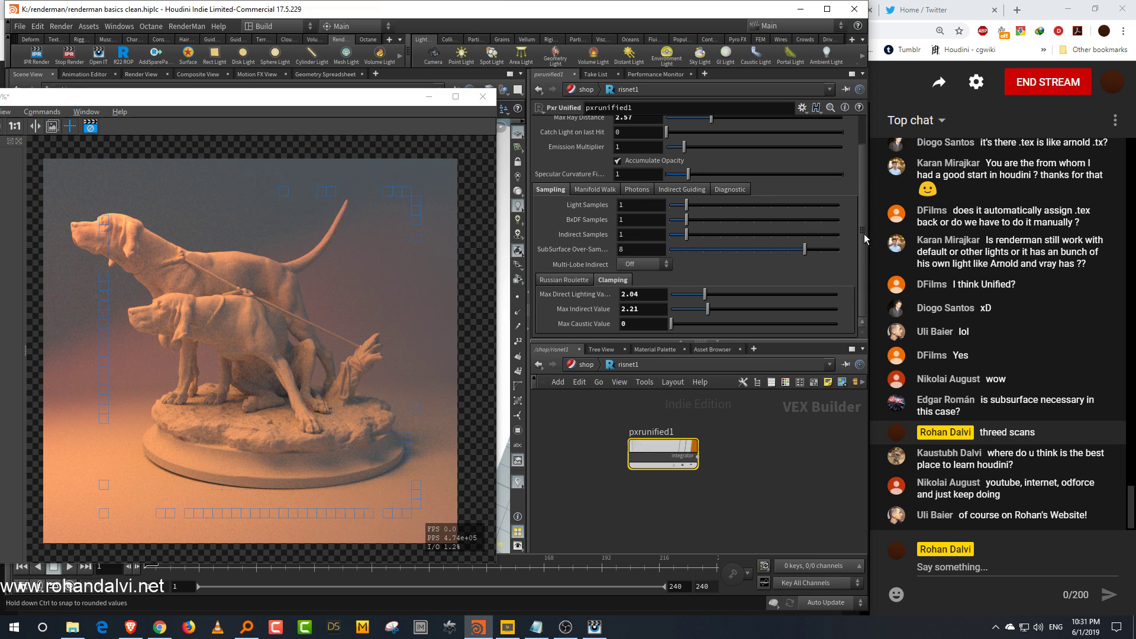
# Step: Set the integrator's Max Ray Distance to about 2.03 and Max Path Length to 2
pyautogui.moveTo(864, 233); pyautogui.dragTo(860, 164)
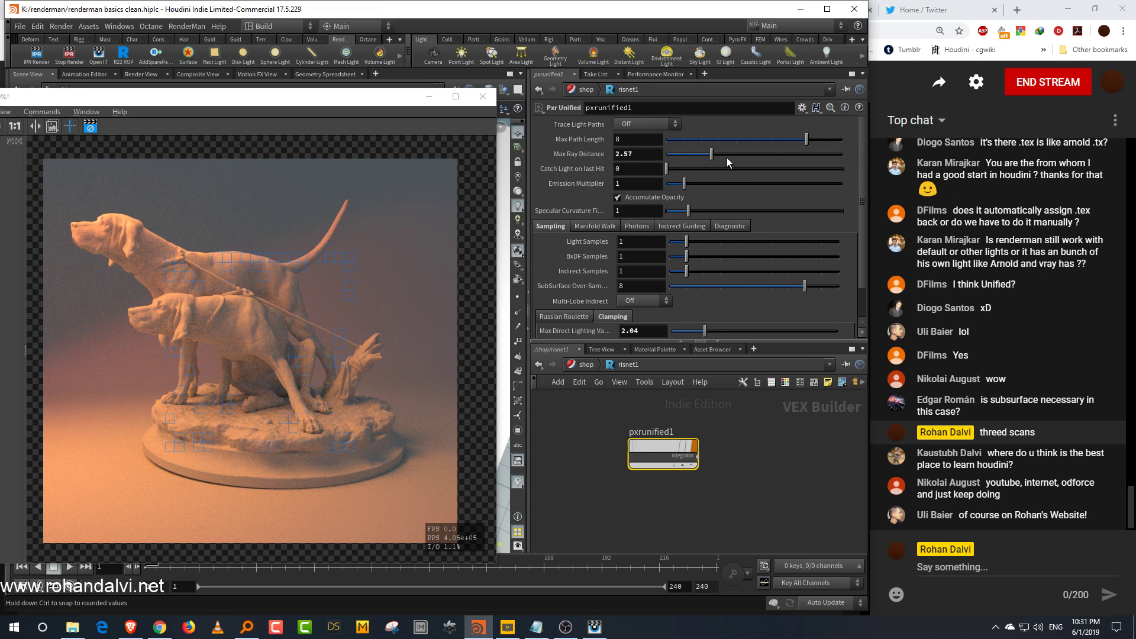
pyautogui.click(785, 154)
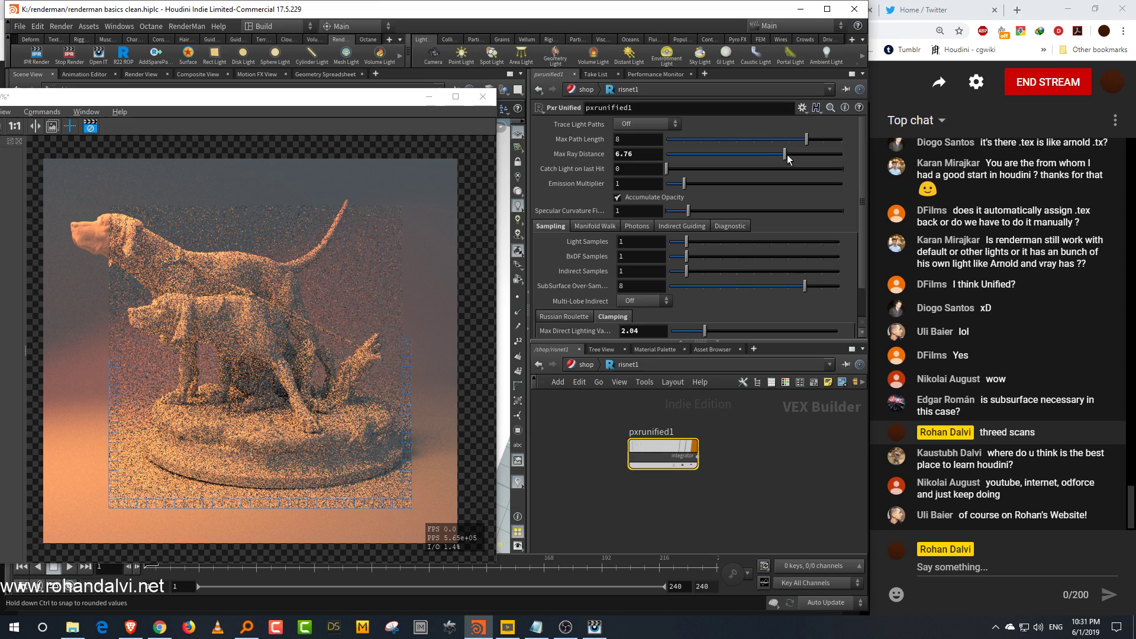
pyautogui.moveTo(787, 154); pyautogui.dragTo(674, 158)
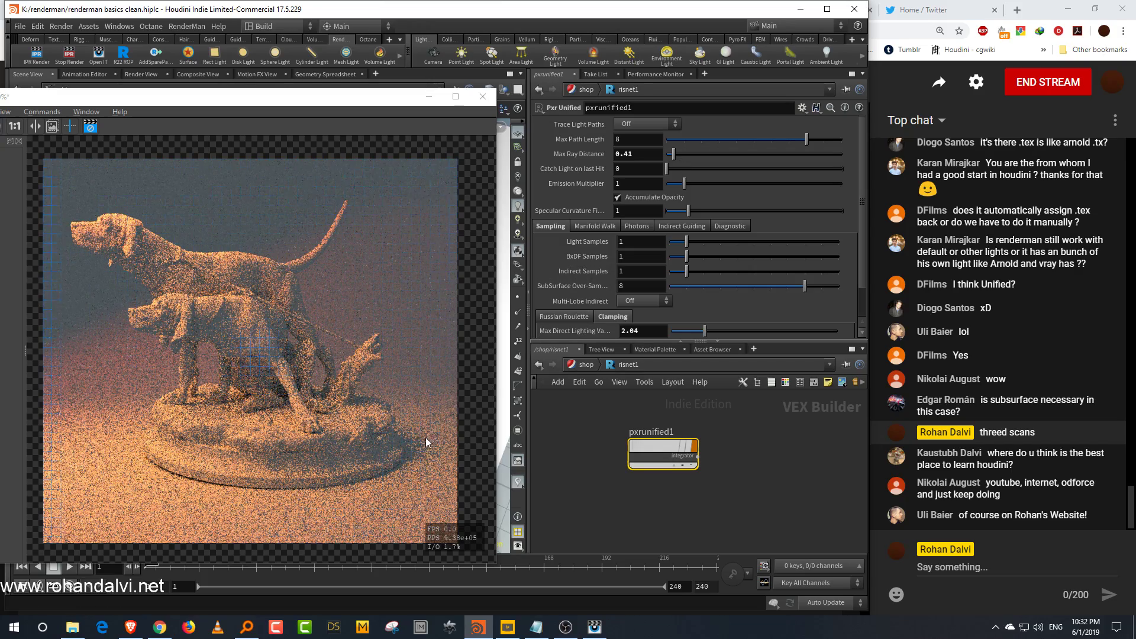
pyautogui.moveTo(676, 160); pyautogui.dragTo(670, 156)
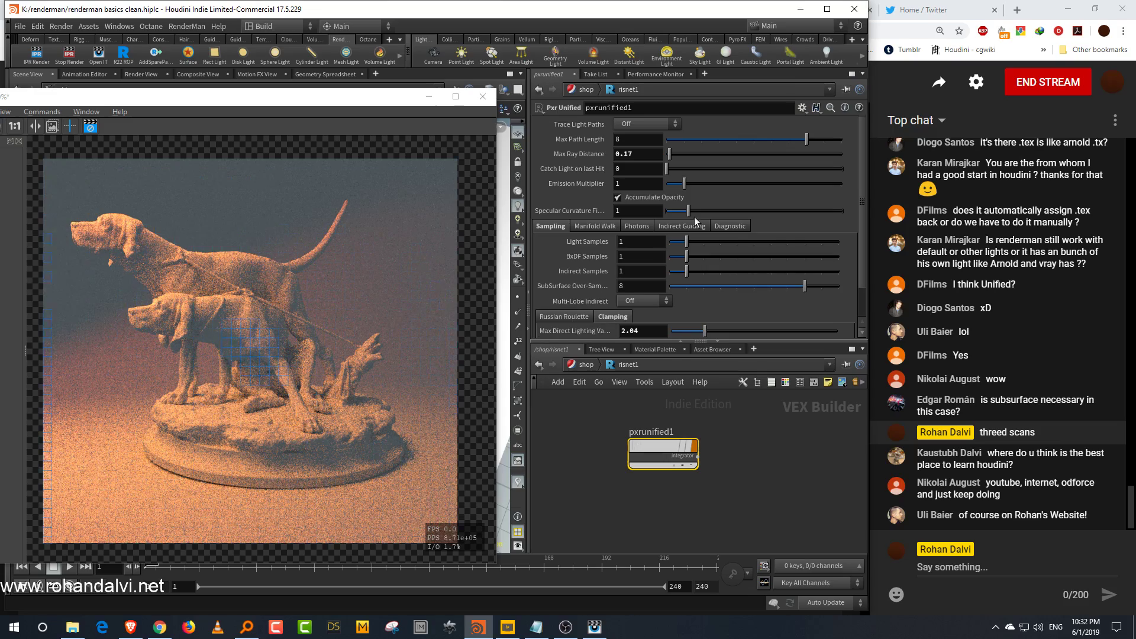
pyautogui.click(702, 154)
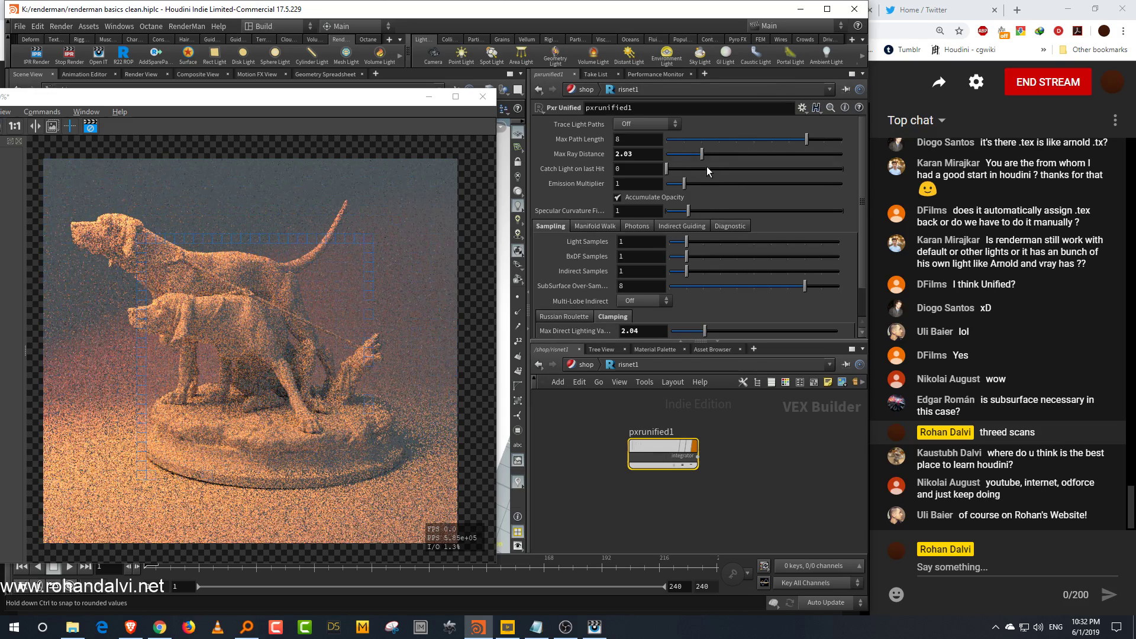
pyautogui.click(702, 139)
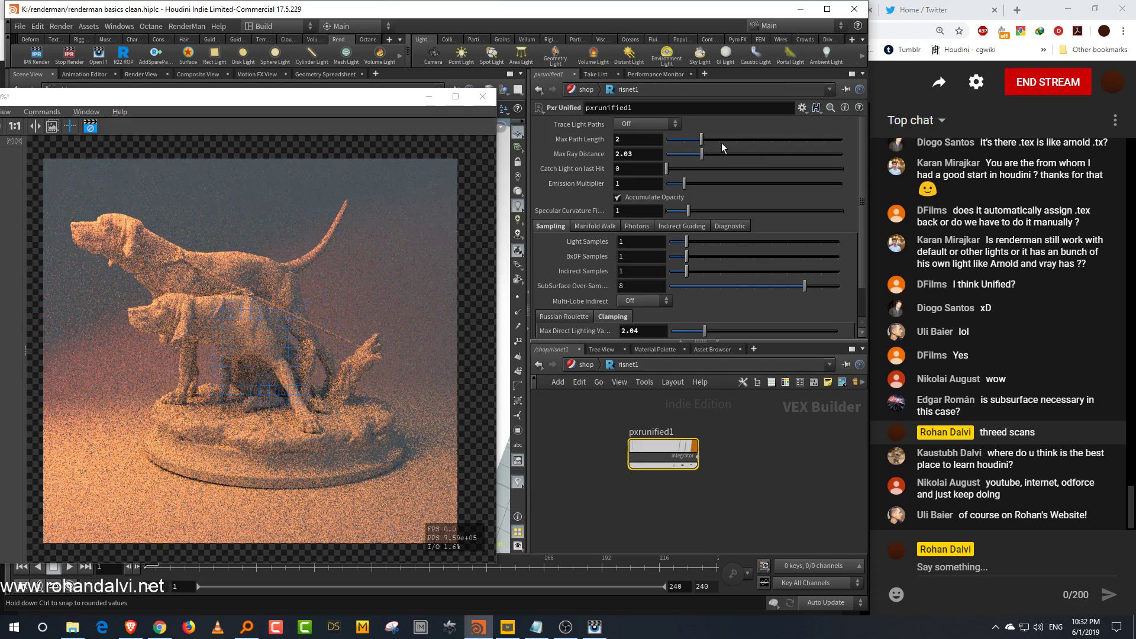
pyautogui.click(805, 141)
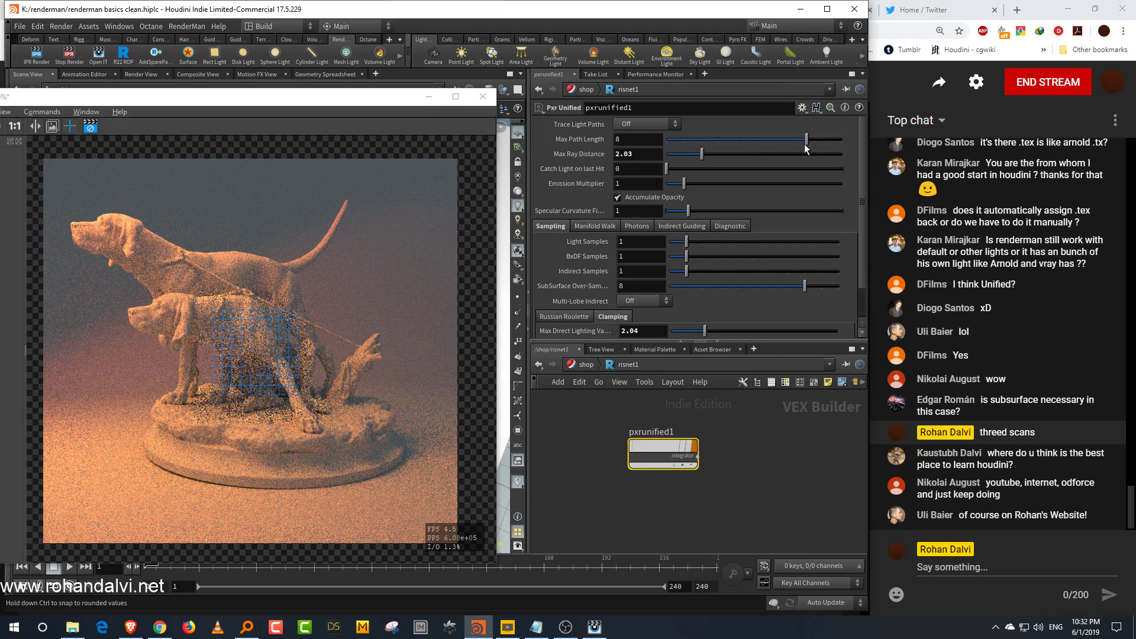
pyautogui.click(702, 140)
pyautogui.scroll(2, 765, 477)
pyautogui.moveTo(662, 341); pyautogui.dragTo(705, 299)
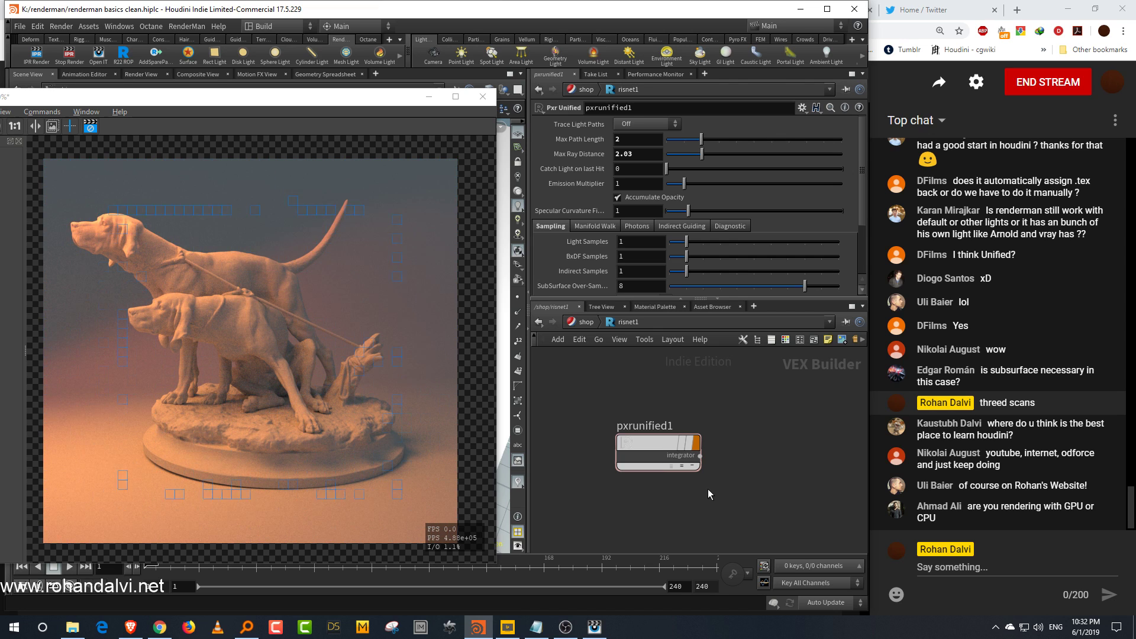
pyautogui.moveTo(400, 104); pyautogui.dragTo(418, 102)
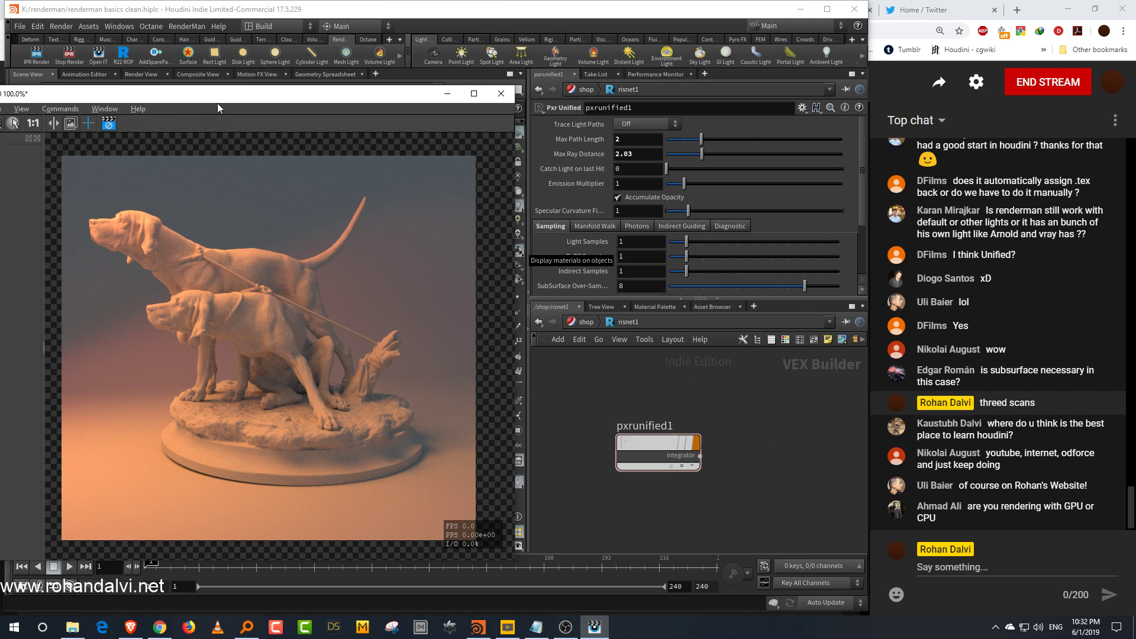
pyautogui.moveTo(217, 98); pyautogui.dragTo(267, 99)
pyautogui.click(158, 125)
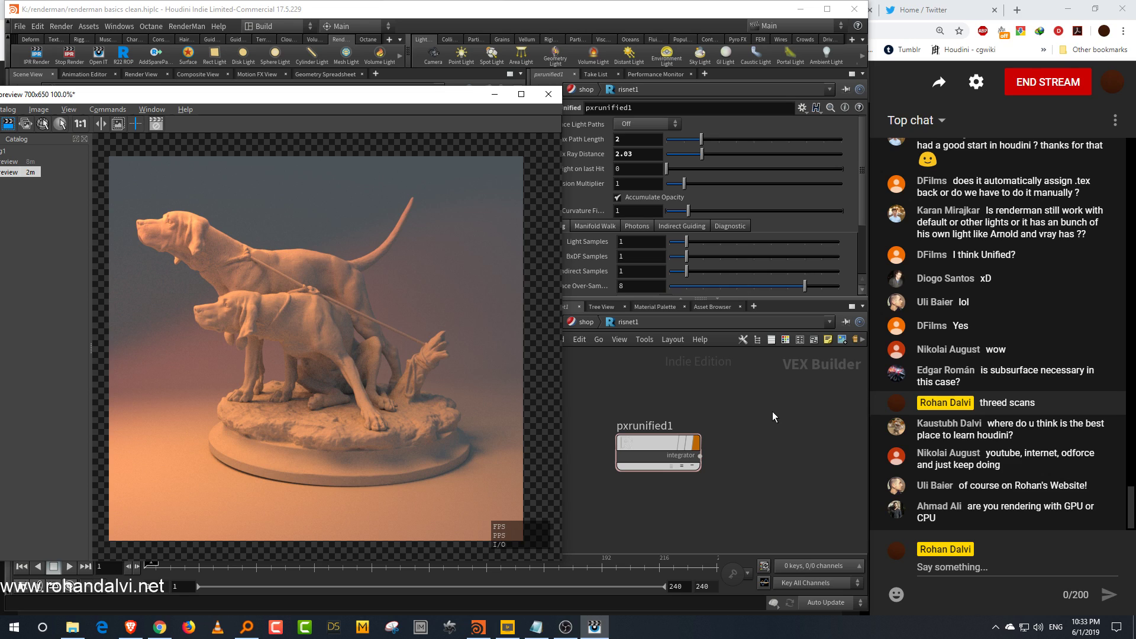
pyautogui.moveTo(432, 96); pyautogui.dragTo(370, 115)
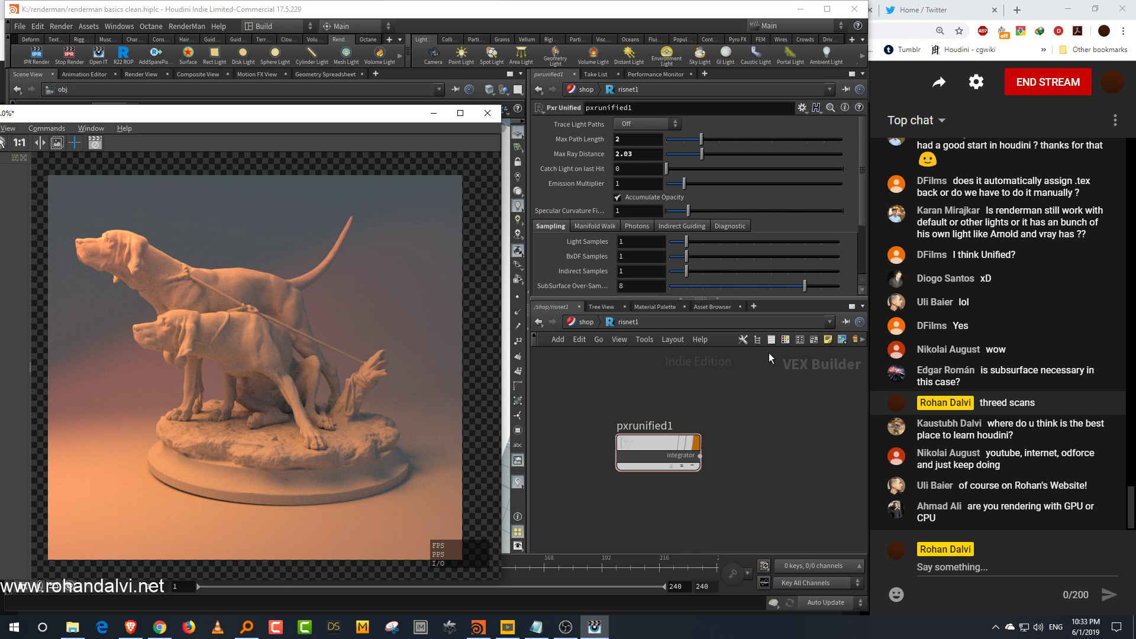
# Step: Open the ris1 render node in the out network and enable Denoise on its Images page
pyautogui.click(588, 323)
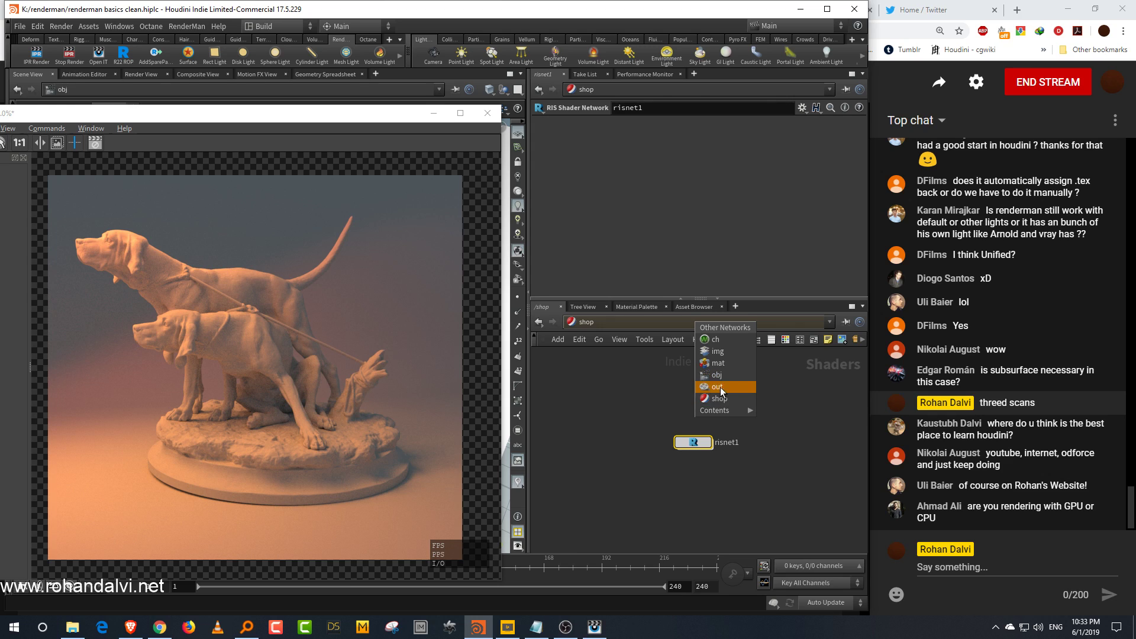
pyautogui.click(723, 388)
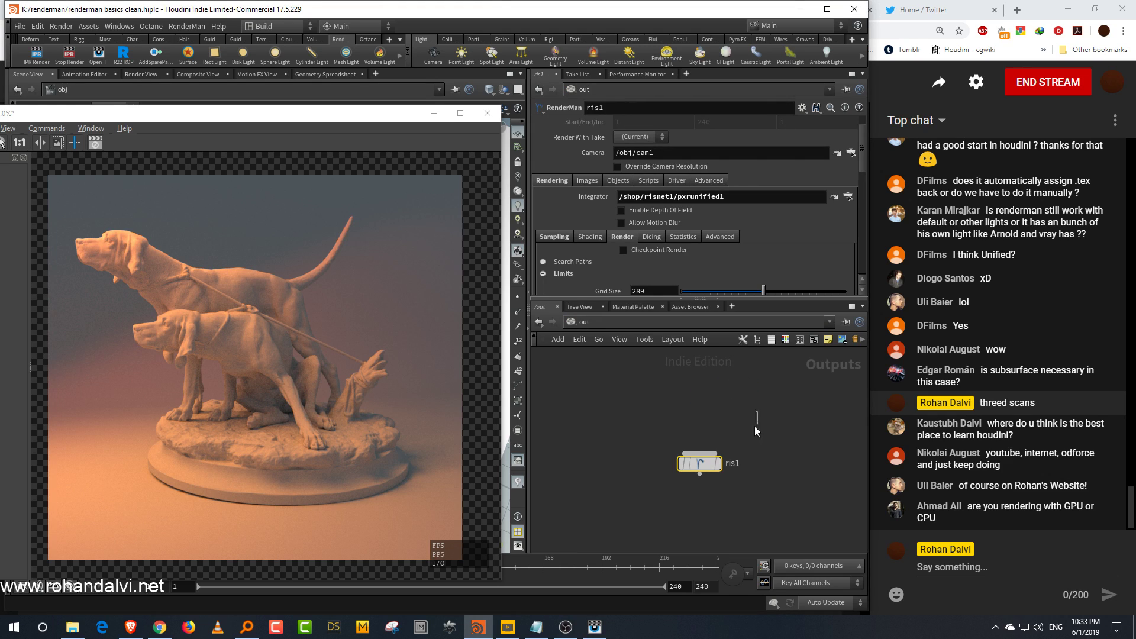
pyautogui.moveTo(650, 299); pyautogui.dragTo(650, 350)
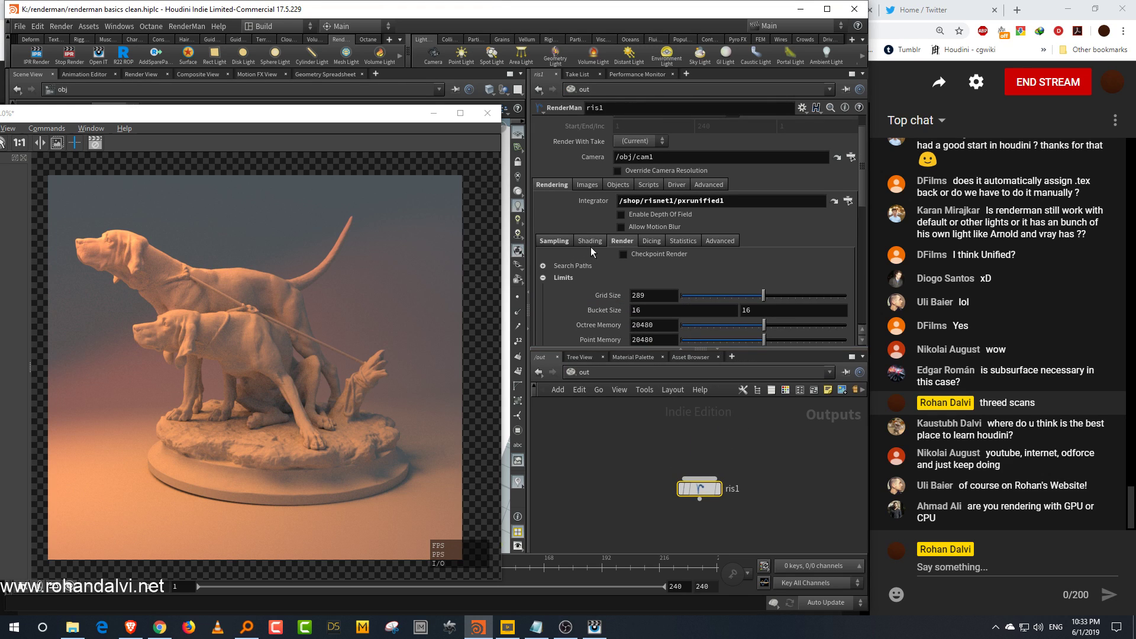
pyautogui.click(590, 185)
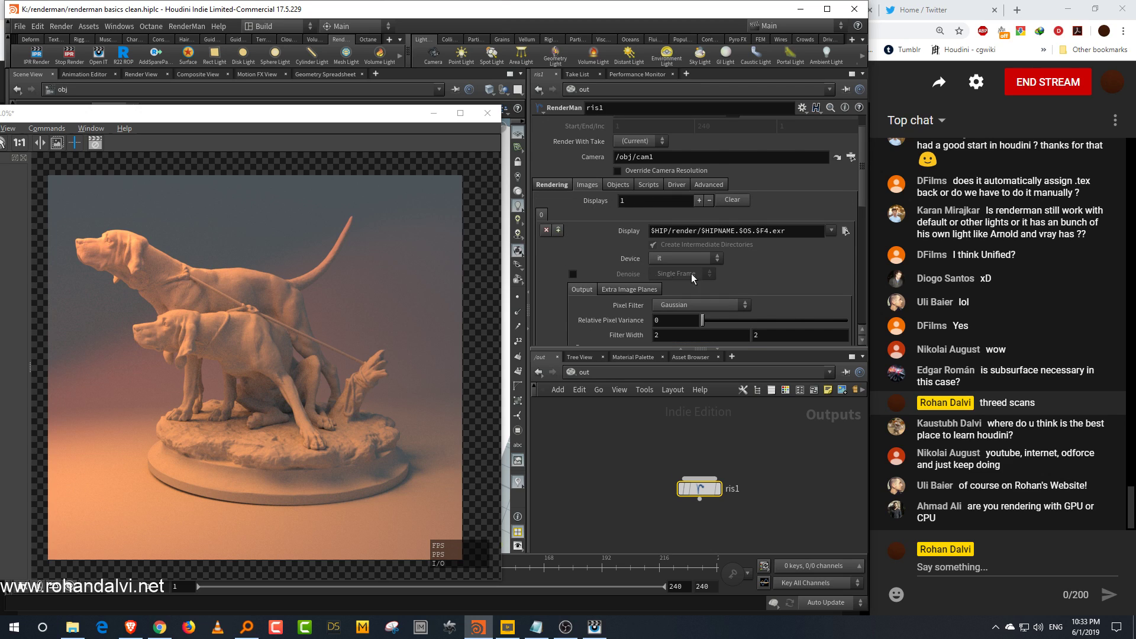
pyautogui.click(573, 274)
pyautogui.moveTo(391, 113); pyautogui.dragTo(482, 105)
pyautogui.click(759, 507)
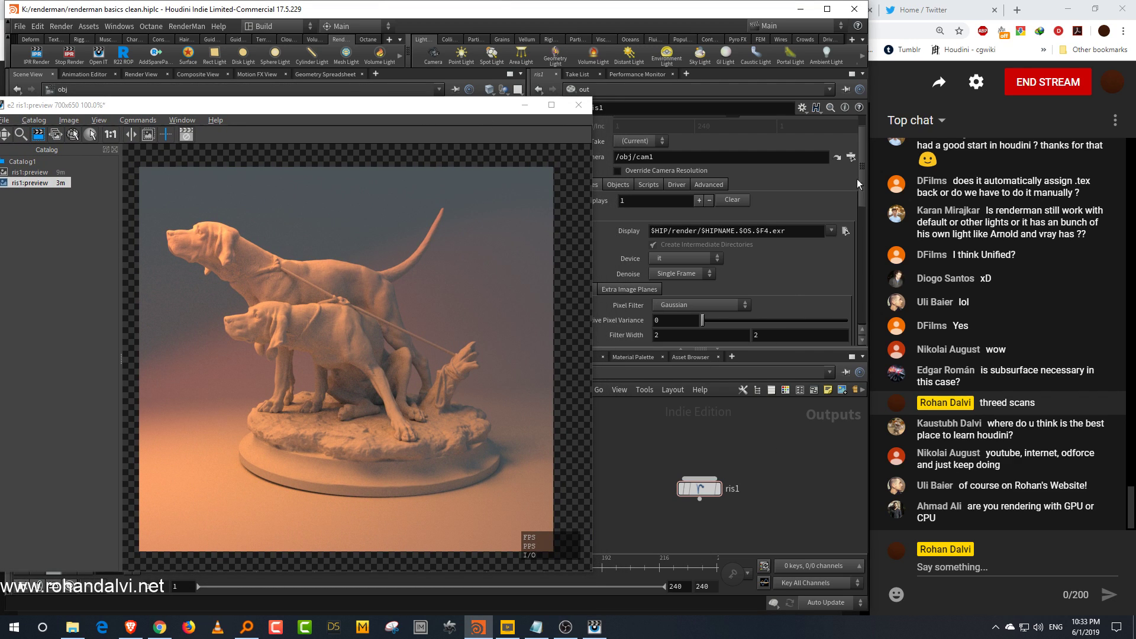
pyautogui.moveTo(862, 162); pyautogui.dragTo(860, 145)
pyautogui.moveTo(474, 105); pyautogui.dragTo(519, 107)
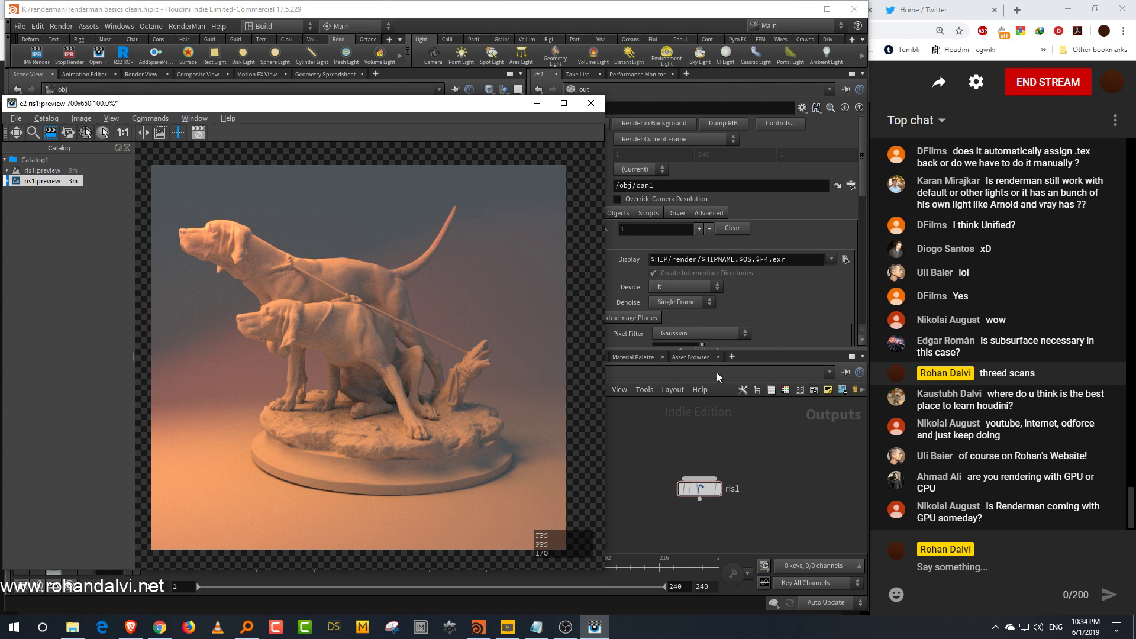
# Step: Start an IPR render of the scene and pan the preview to check the denoised result
pyautogui.click(39, 58)
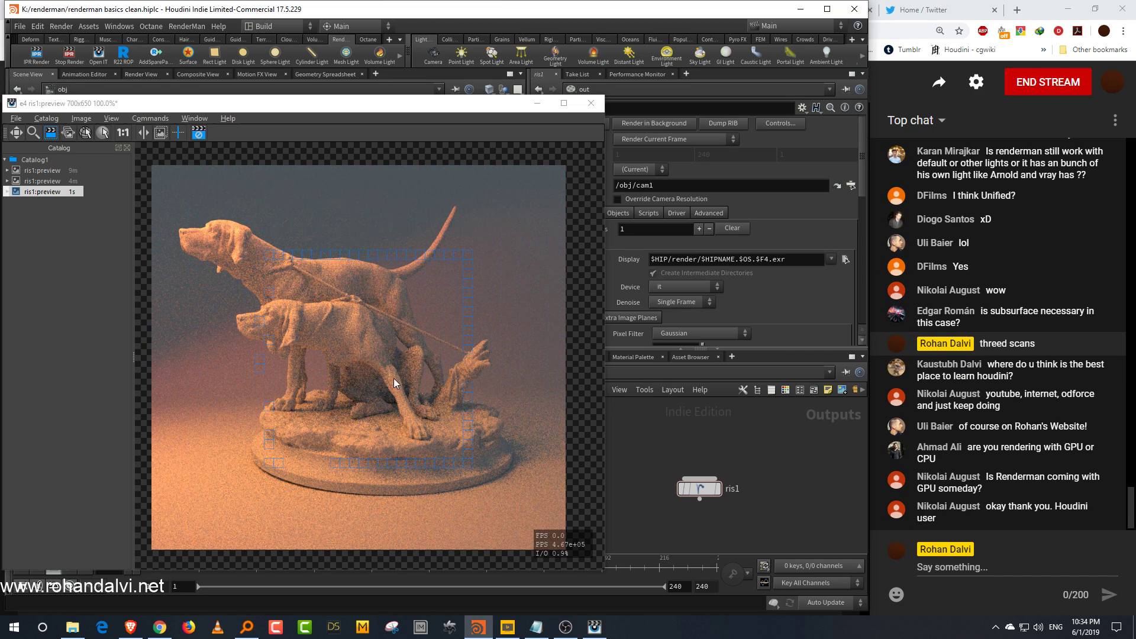
pyautogui.click(17, 133)
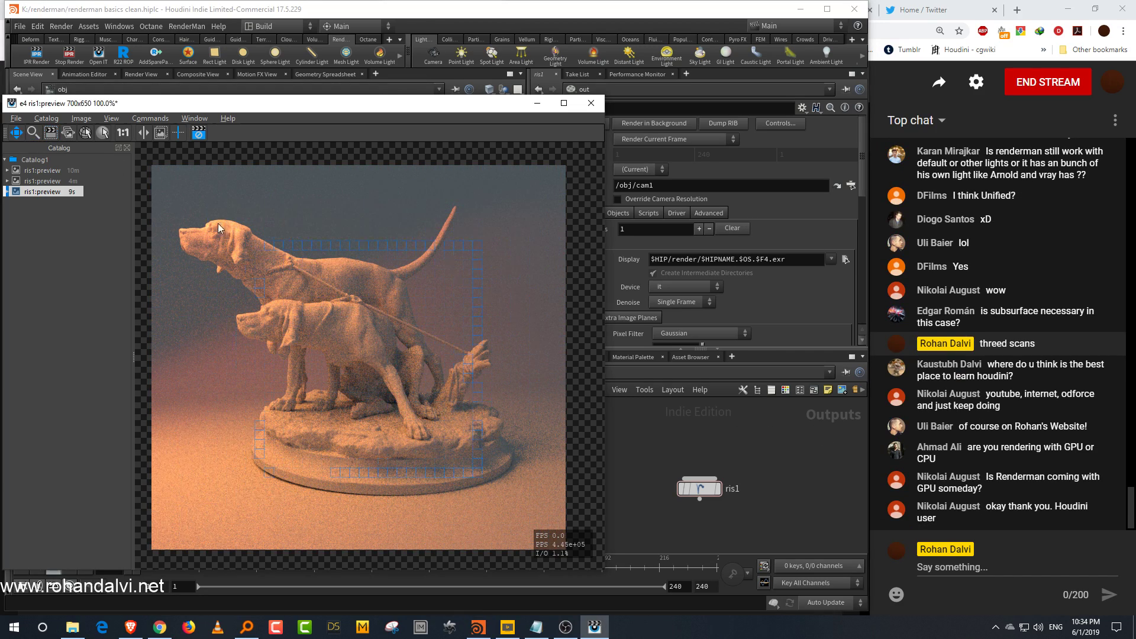
pyautogui.moveTo(408, 373); pyautogui.dragTo(417, 379)
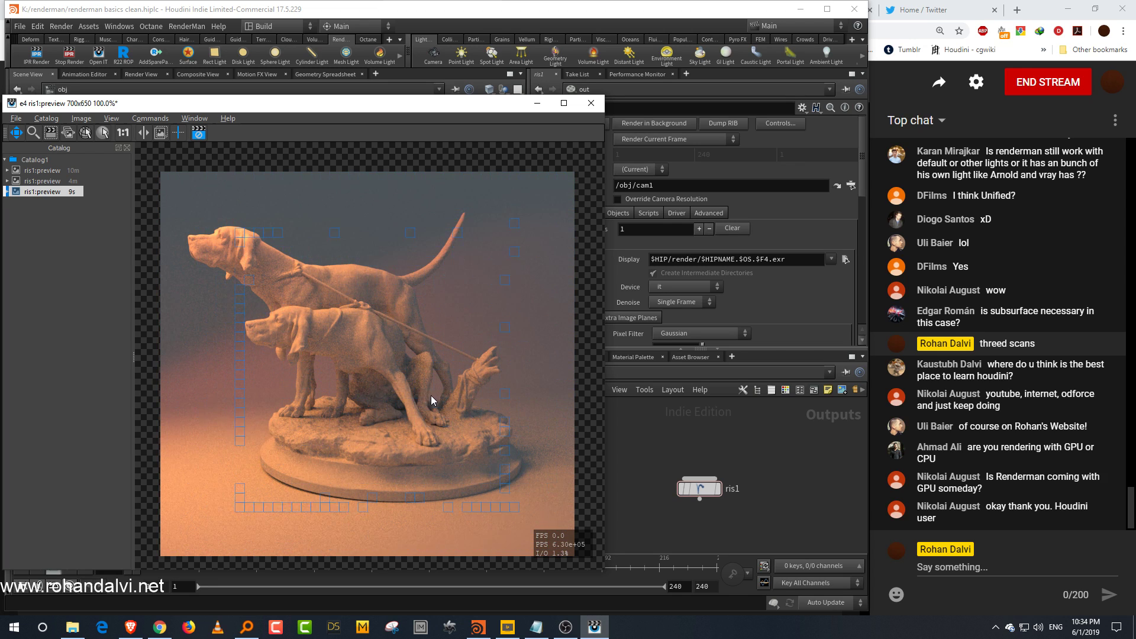
pyautogui.click(198, 133)
pyautogui.moveTo(465, 108); pyautogui.dragTo(400, 147)
# Step: Render the ris1 node to disk and open the resulting image in the render viewer
pyautogui.click(560, 123)
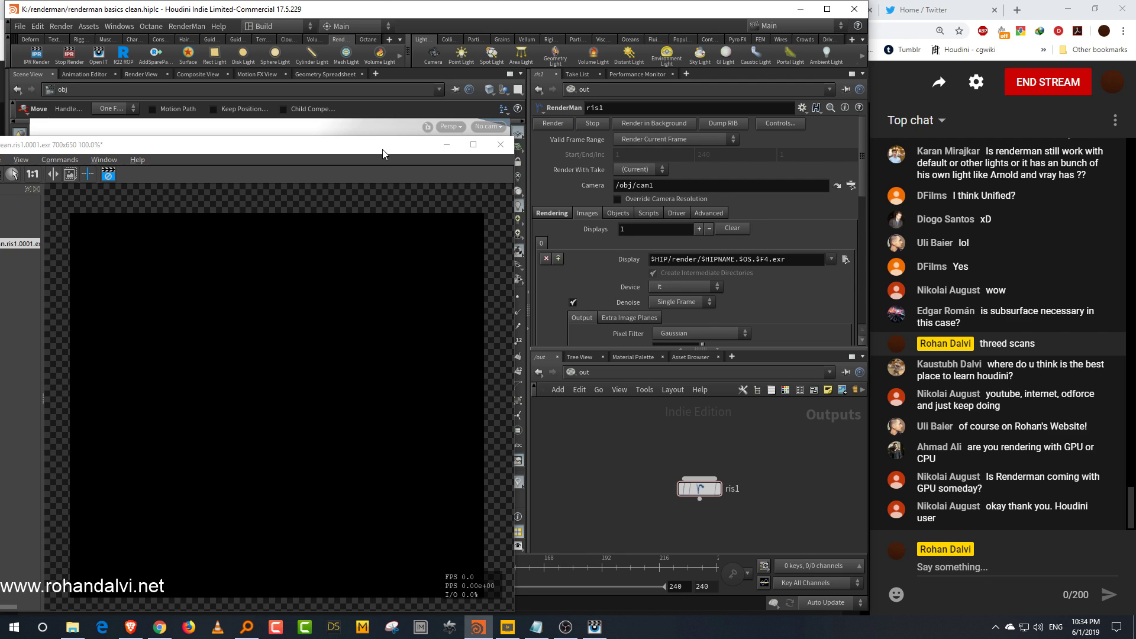
pyautogui.moveTo(381, 150); pyautogui.dragTo(507, 100)
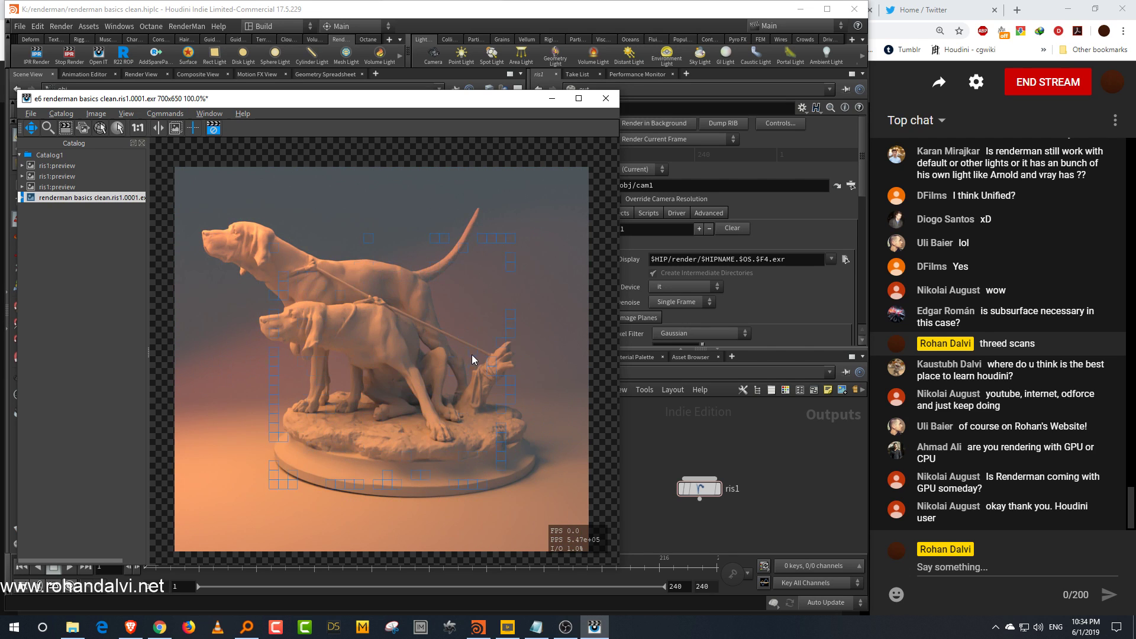
pyautogui.click(178, 130)
pyautogui.click(215, 129)
pyautogui.moveTo(373, 107); pyautogui.dragTo(164, 169)
# Step: Switch the network view to the obj level and auto-arrange its nodes
pyautogui.click(607, 363)
pyautogui.click(621, 340)
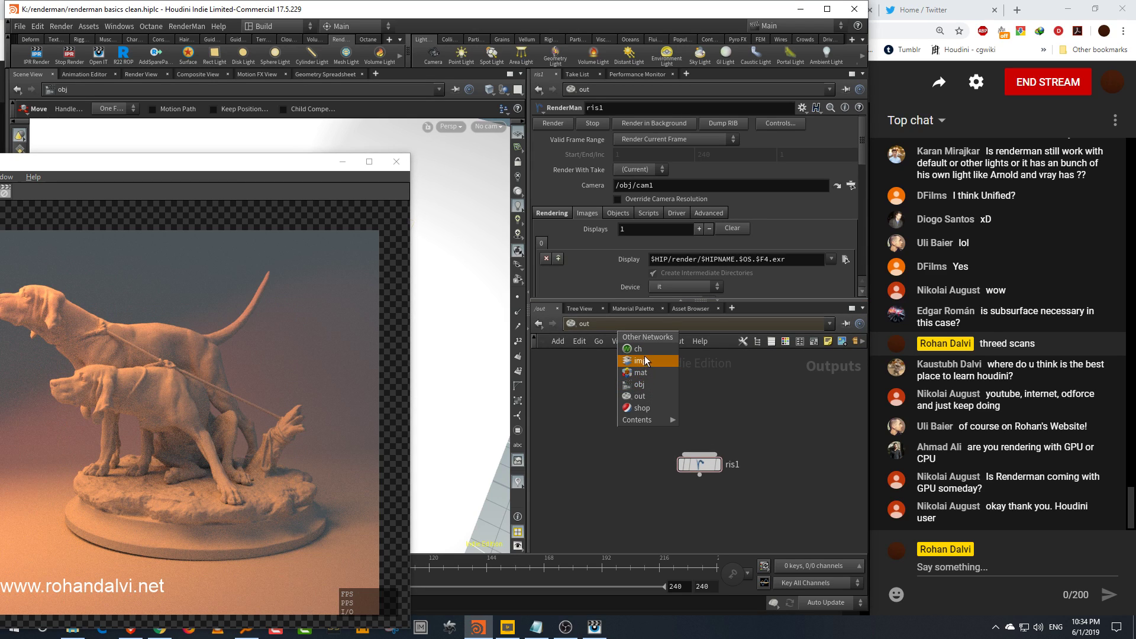
pyautogui.click(649, 385)
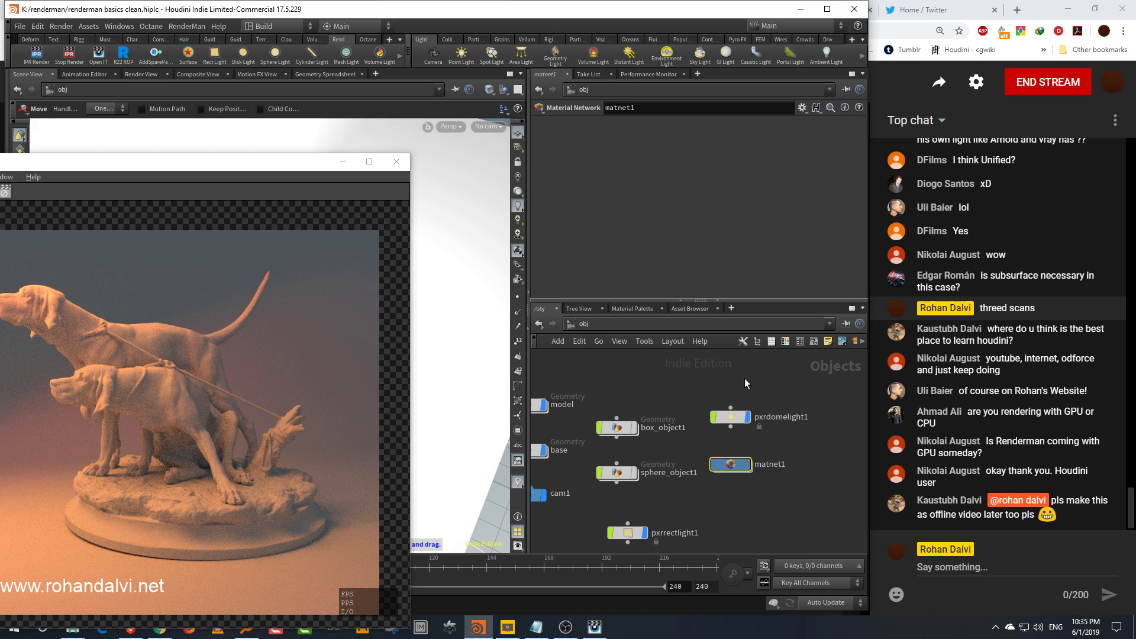
pyautogui.press('l')
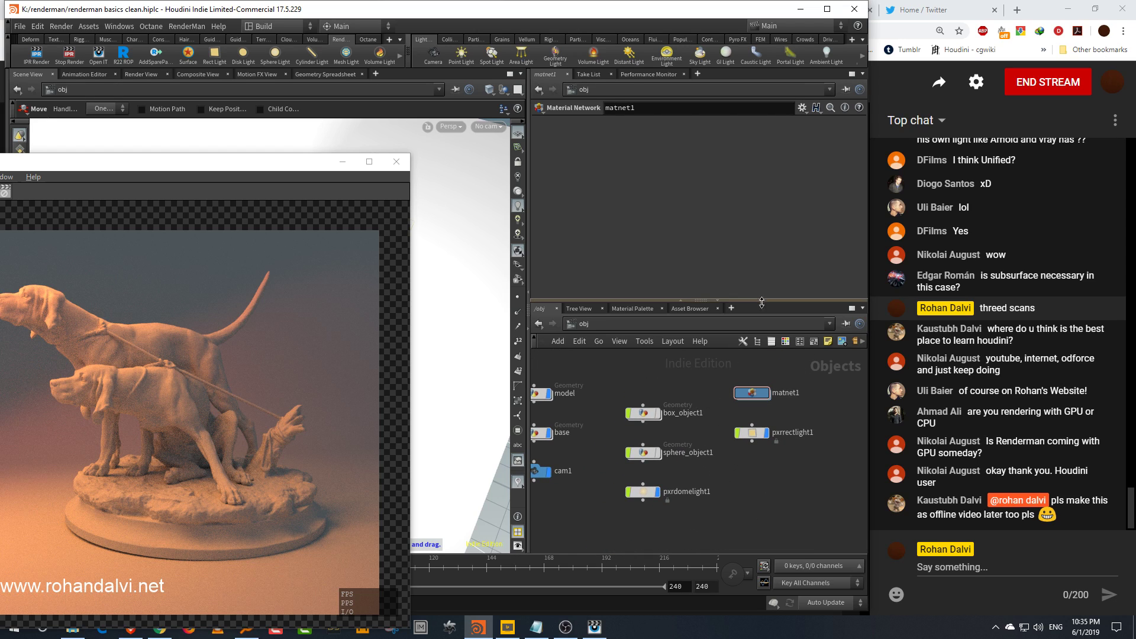
pyautogui.moveTo(781, 300); pyautogui.dragTo(781, 341)
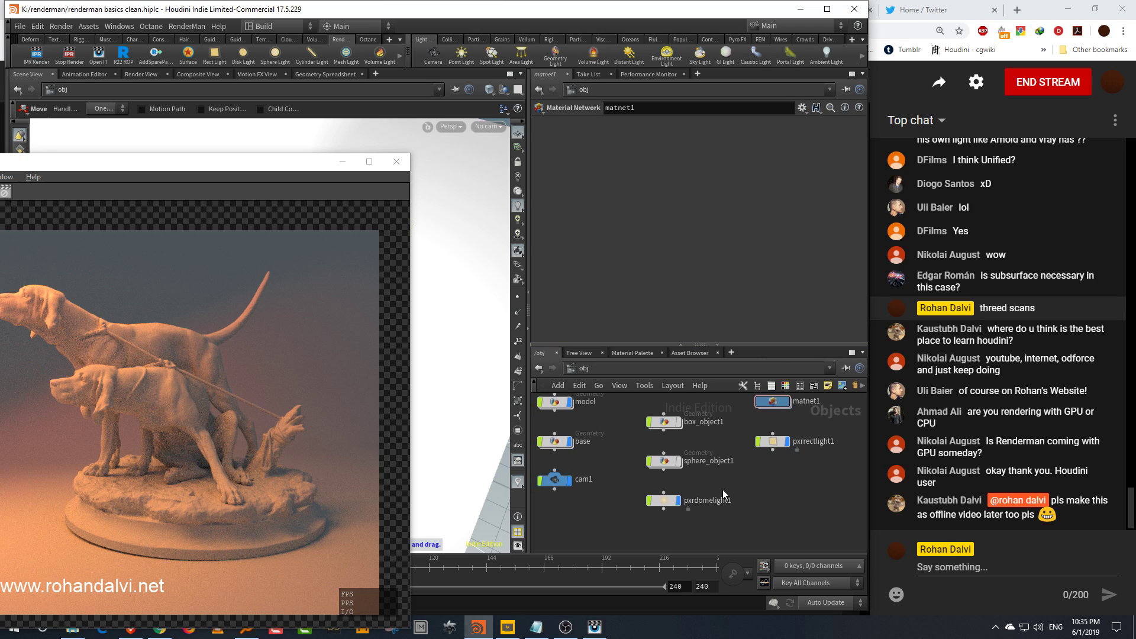
# Step: Inspect the dome light's Render parameters
pyautogui.click(664, 501)
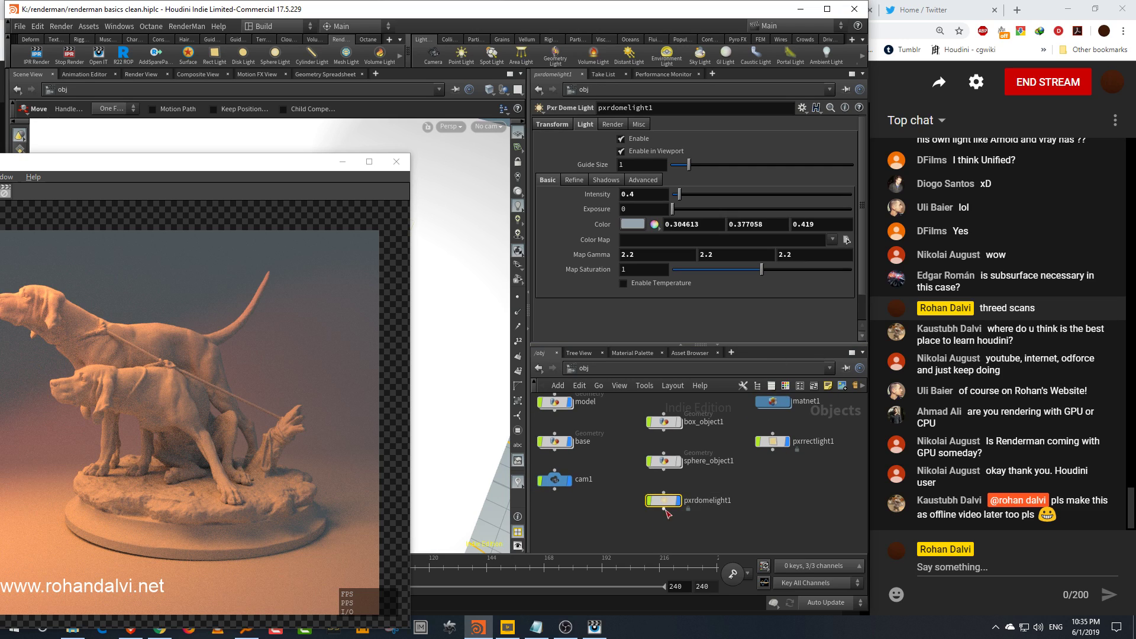
pyautogui.click(619, 123)
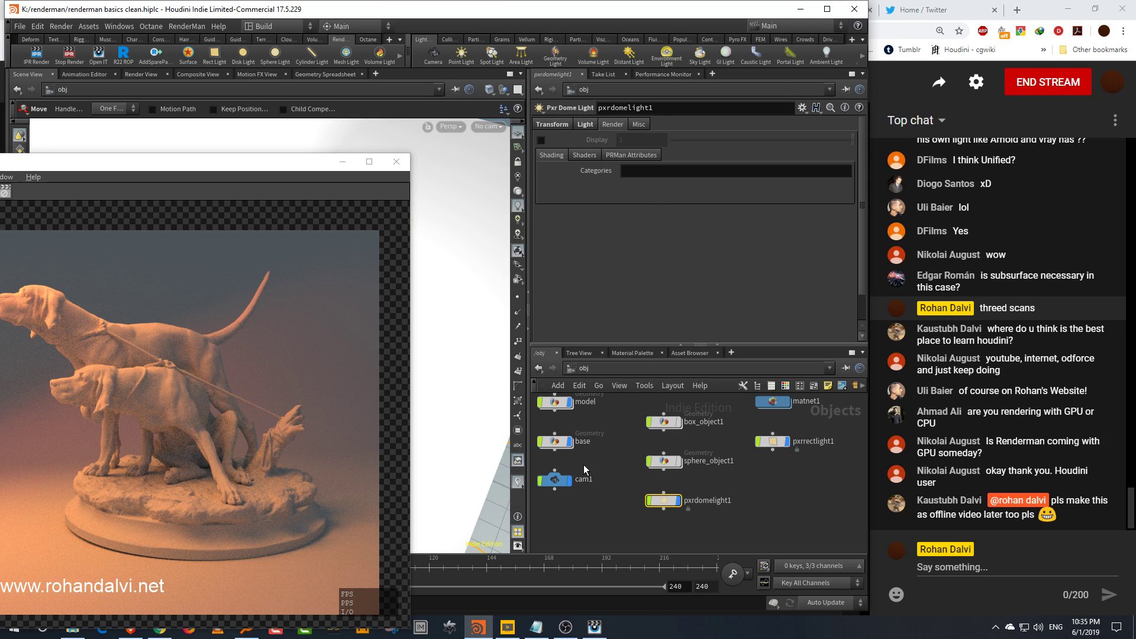
# Step: Double the camera's resolution to 700*2 by 650*2
pyautogui.click(556, 480)
pyautogui.click(643, 156)
pyautogui.press('Tab')
pyautogui.write('650')
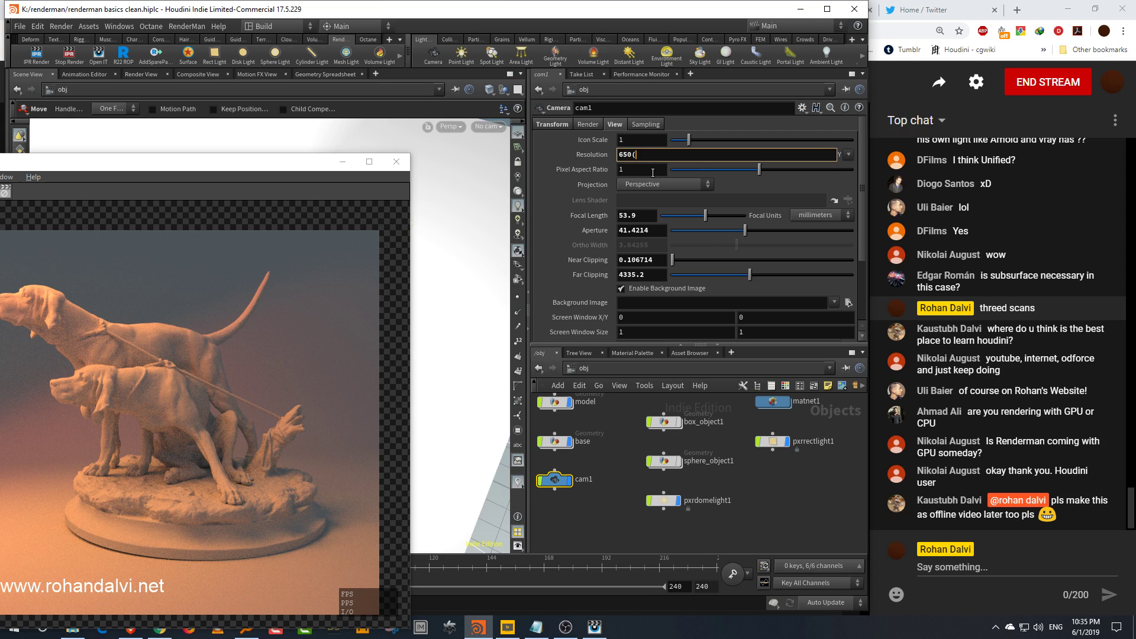
pyautogui.write('*2')
pyautogui.press('Return')
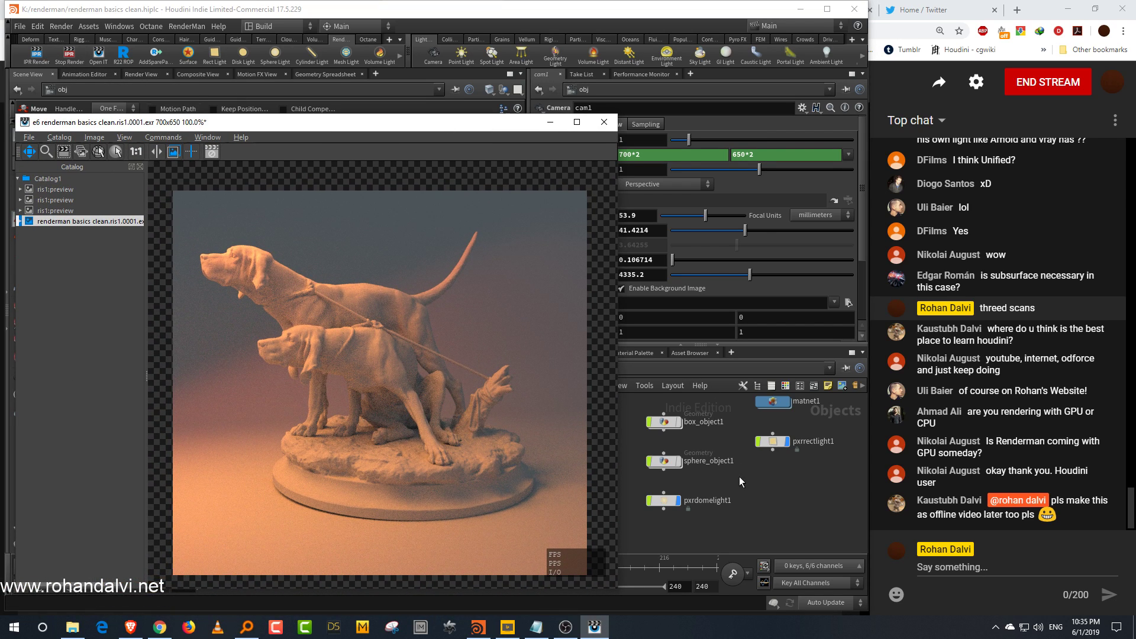
# Step: Return to the out network and zoom and pan around the 1400x1300 render to examine its noise
pyautogui.moveTo(692, 390); pyautogui.dragTo(727, 399, button='middle')
pyautogui.click(715, 368)
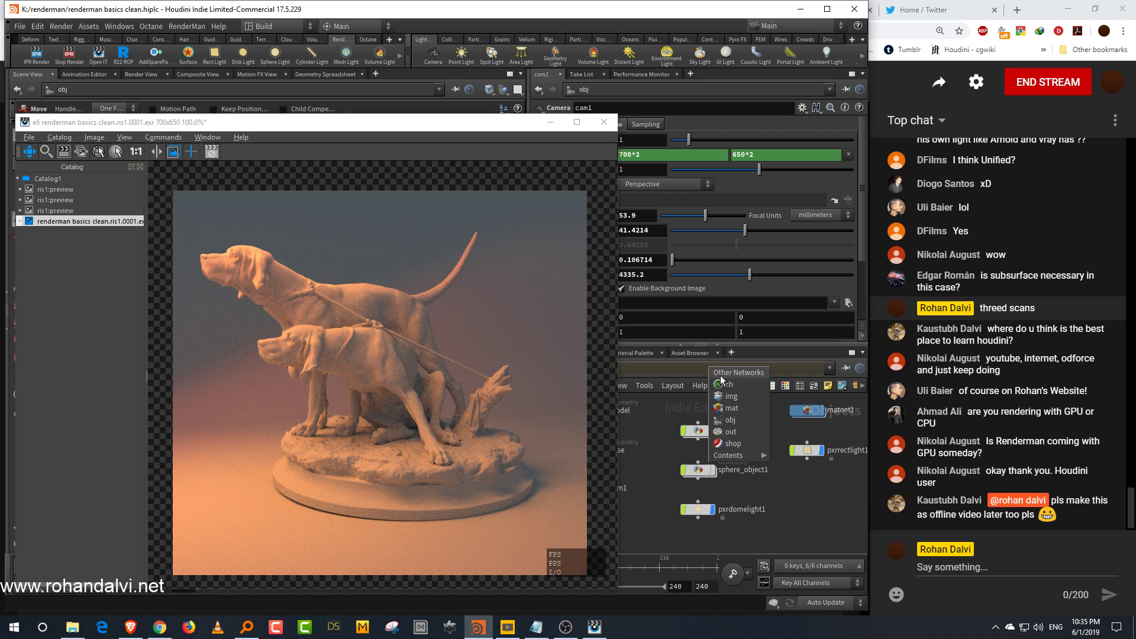
pyautogui.click(734, 433)
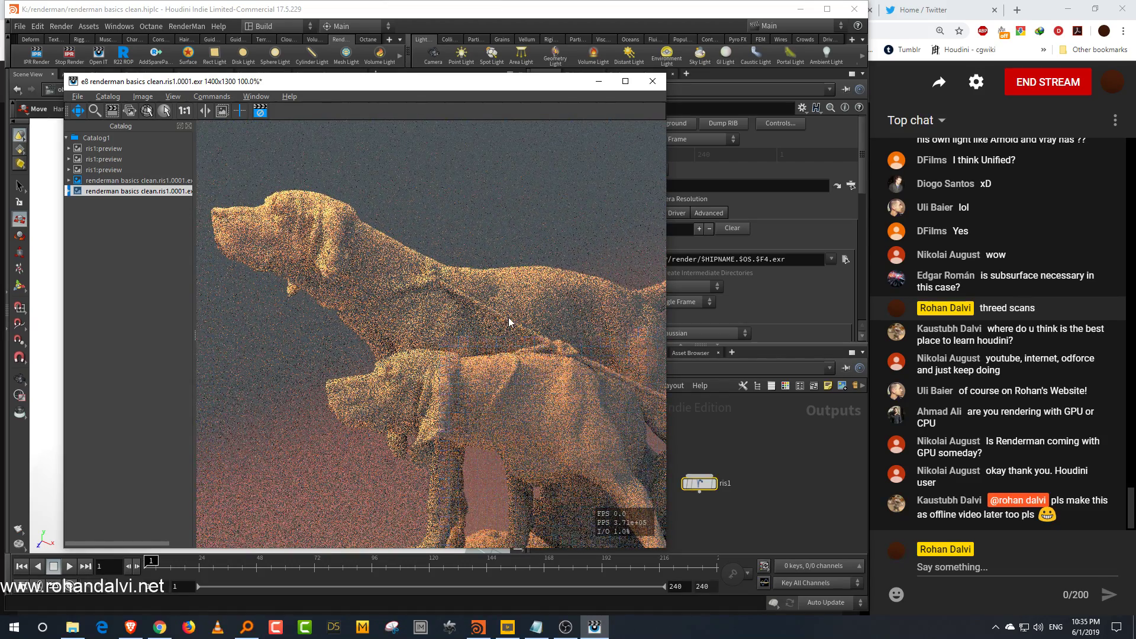
pyautogui.scroll(-2, 509, 318)
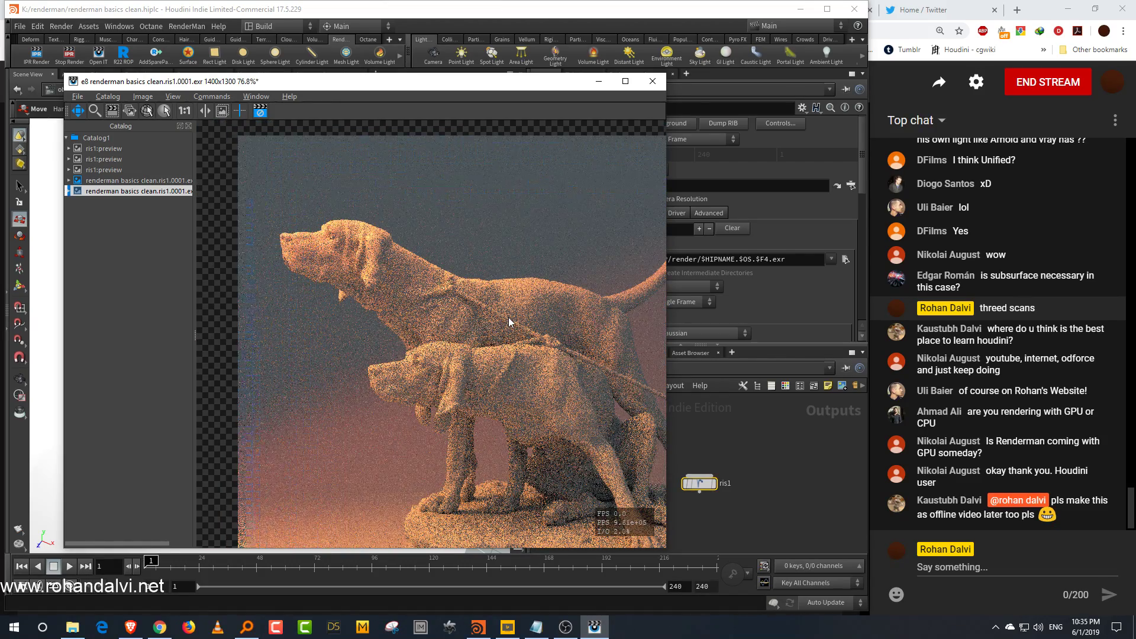
pyautogui.scroll(2, 509, 317)
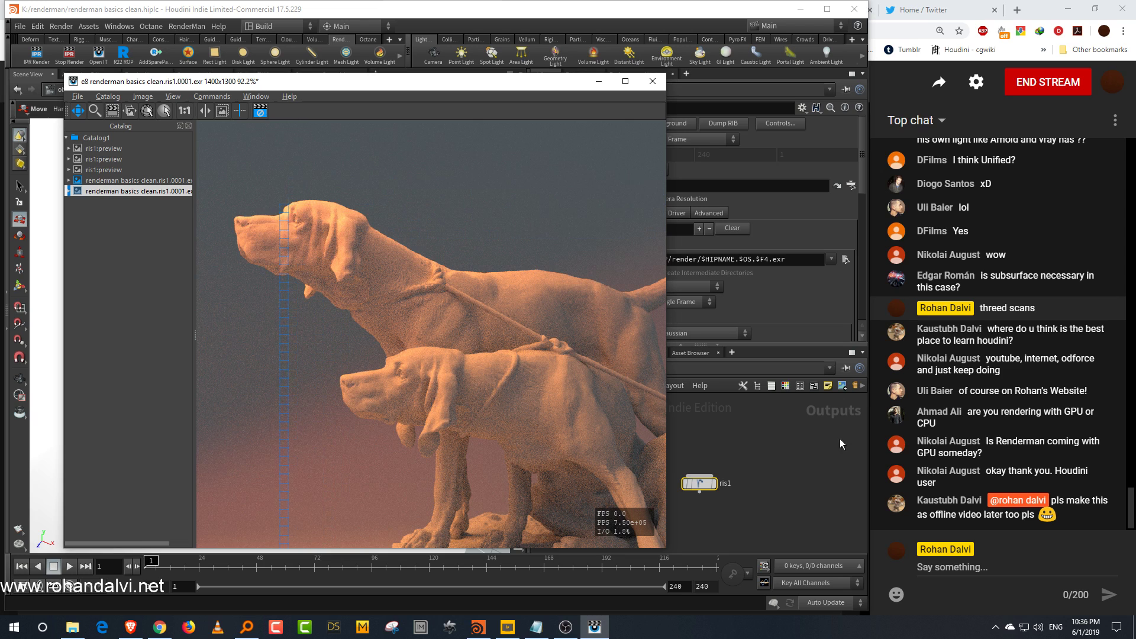
pyautogui.moveTo(560, 86); pyautogui.dragTo(455, 92)
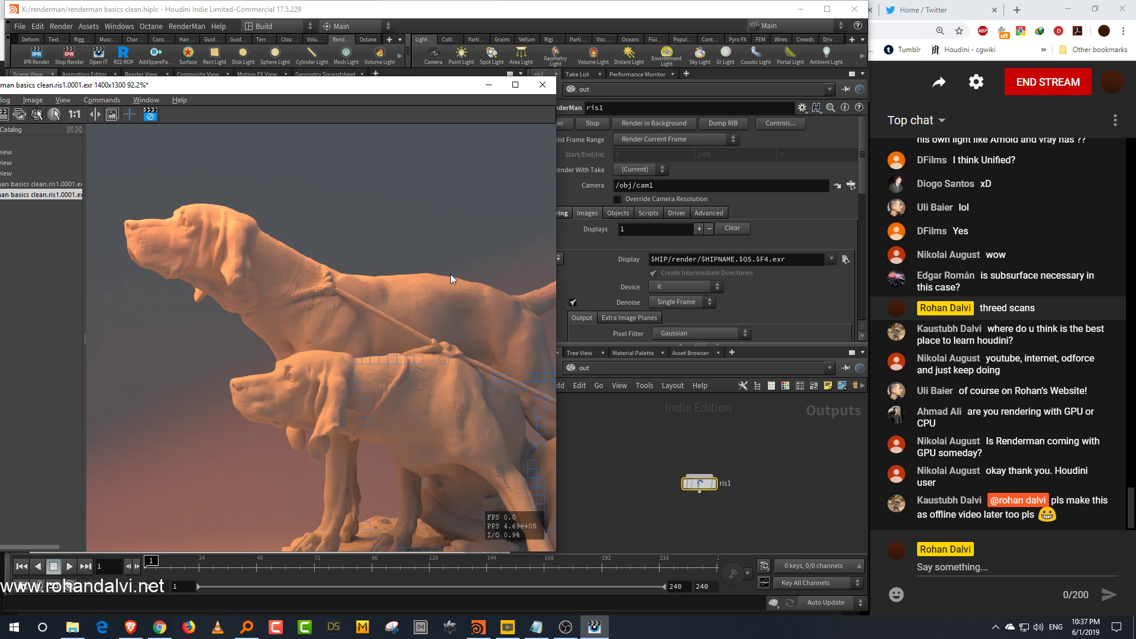
pyautogui.moveTo(468, 402); pyautogui.dragTo(450, 275, button='middle')
pyautogui.moveTo(490, 420)
pyautogui.mouseDown(button='middle')
pyautogui.moveTo(431, 382)
pyautogui.moveTo(401, 381)
pyautogui.mouseUp(button='middle')
pyautogui.moveTo(480, 353); pyautogui.dragTo(421, 405, button='middle')
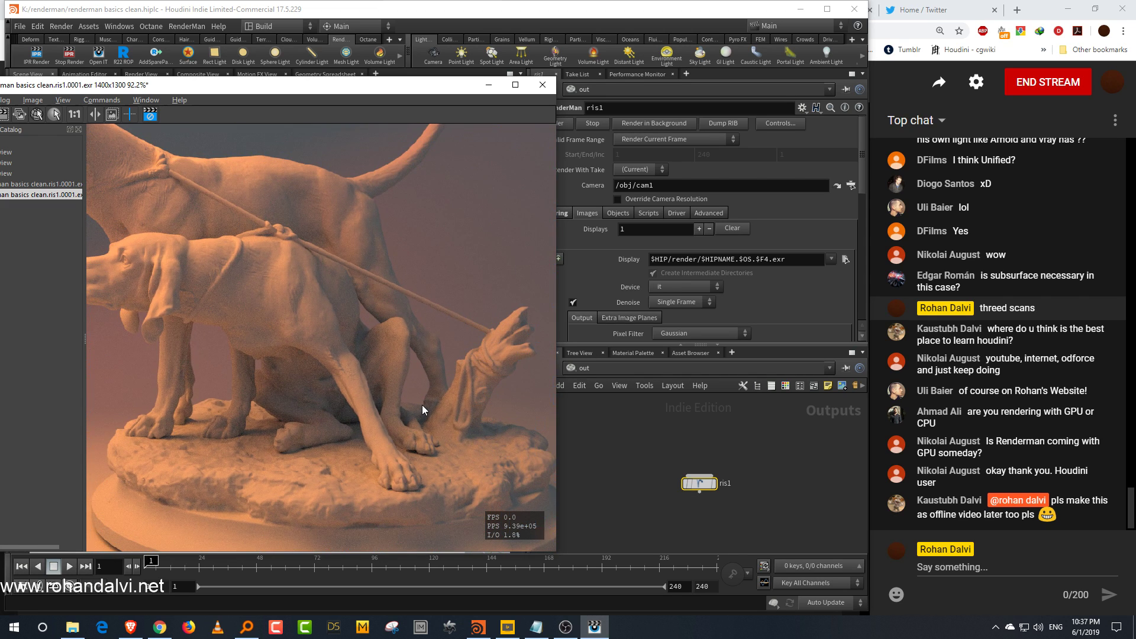
pyautogui.moveTo(353, 396); pyautogui.dragTo(445, 423, button='middle')
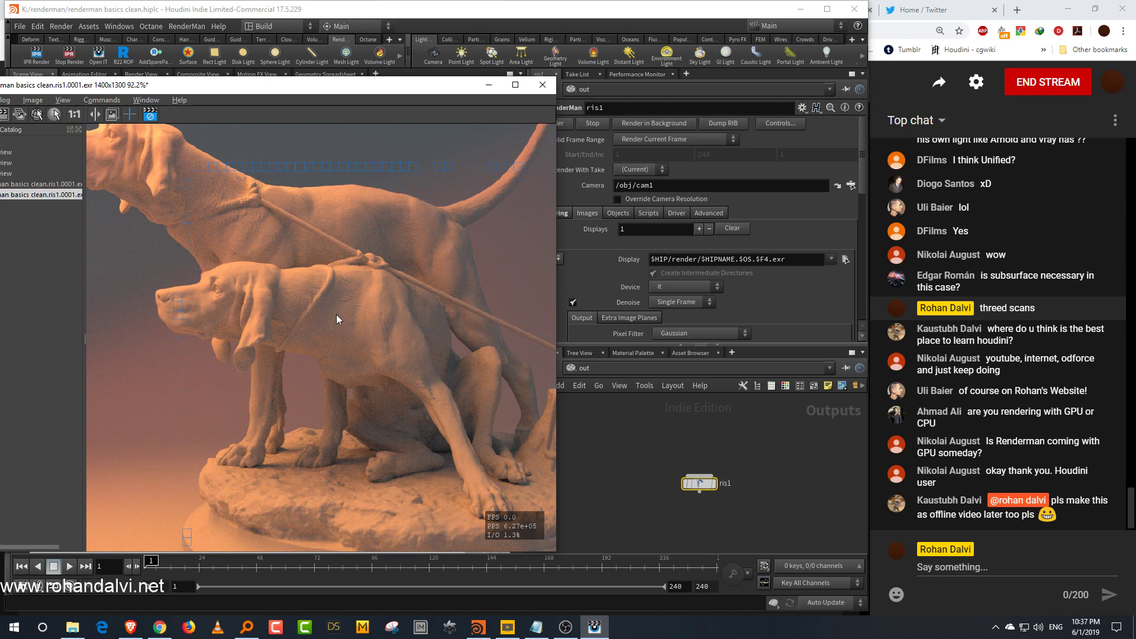
pyautogui.moveTo(346, 318); pyautogui.dragTo(425, 343, button='middle')
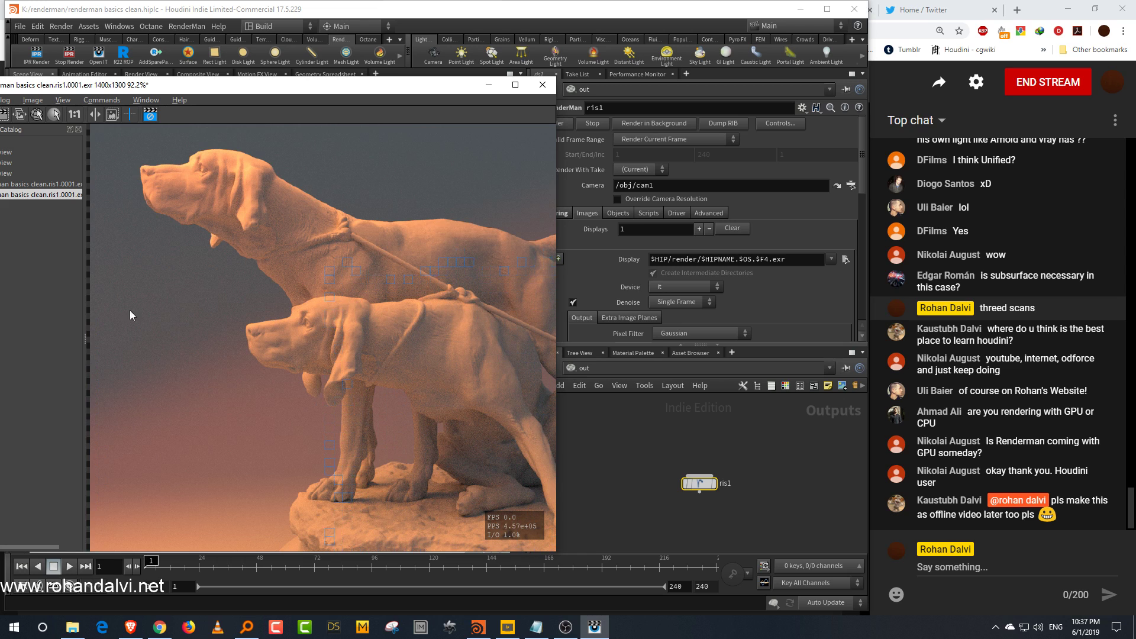
pyautogui.moveTo(85, 344); pyautogui.dragTo(137, 344)
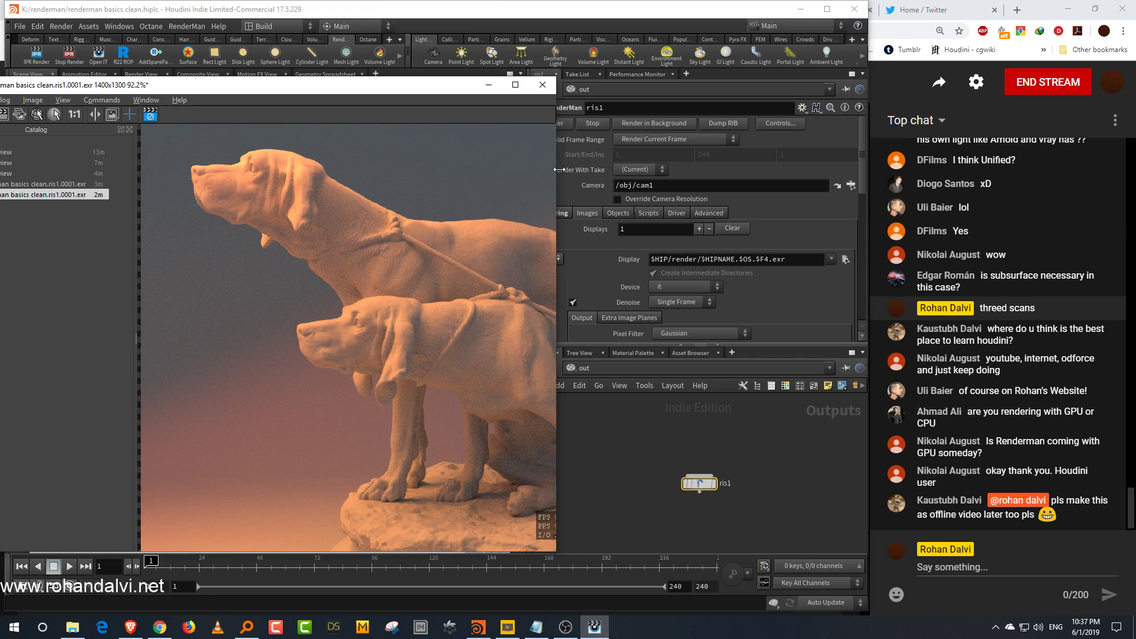
pyautogui.moveTo(560, 168); pyautogui.dragTo(750, 172)
pyautogui.click(146, 100)
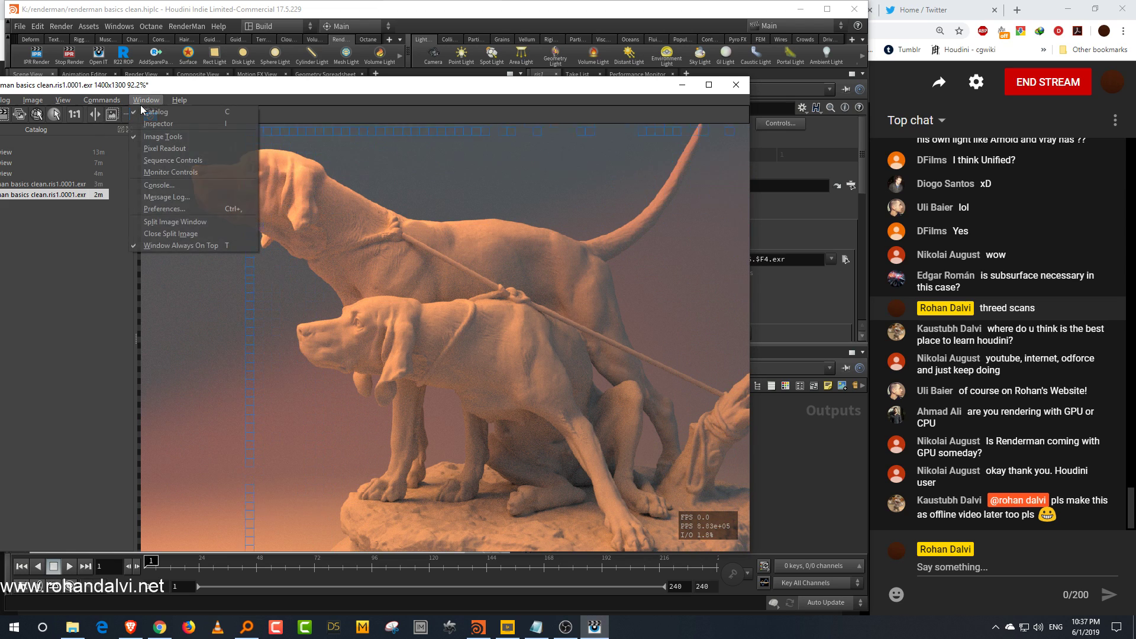
pyautogui.click(164, 123)
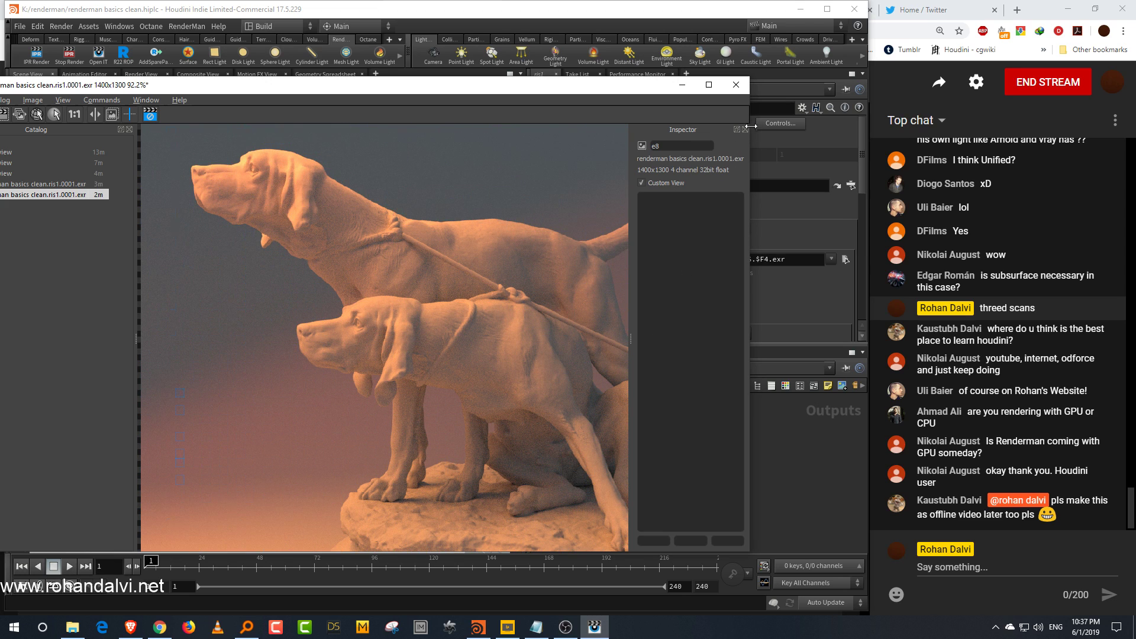
pyautogui.click(745, 129)
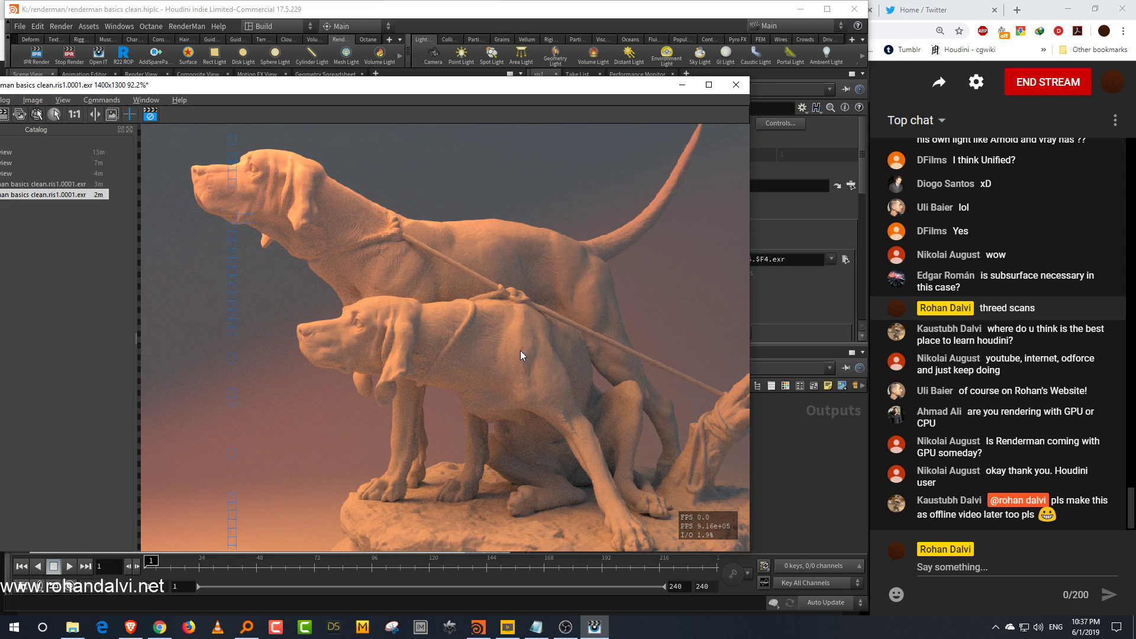
pyautogui.moveTo(487, 348); pyautogui.dragTo(506, 332, button='middle')
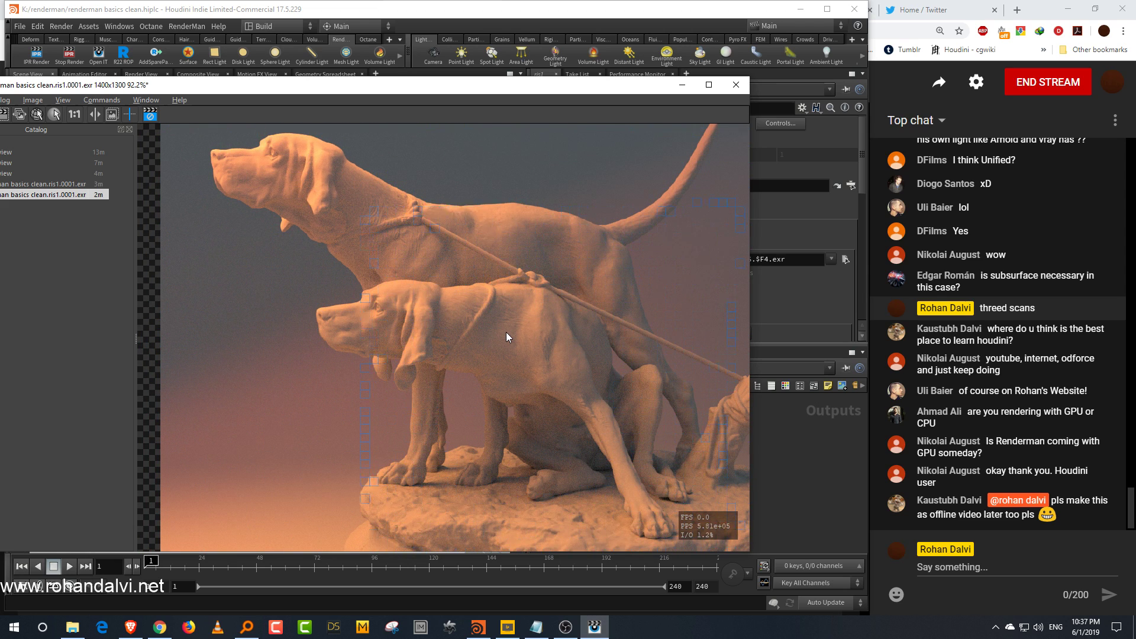
# Step: Switch to Photoshop and minimize the render viewer window
pyautogui.click(14, 627)
pyautogui.click(243, 405)
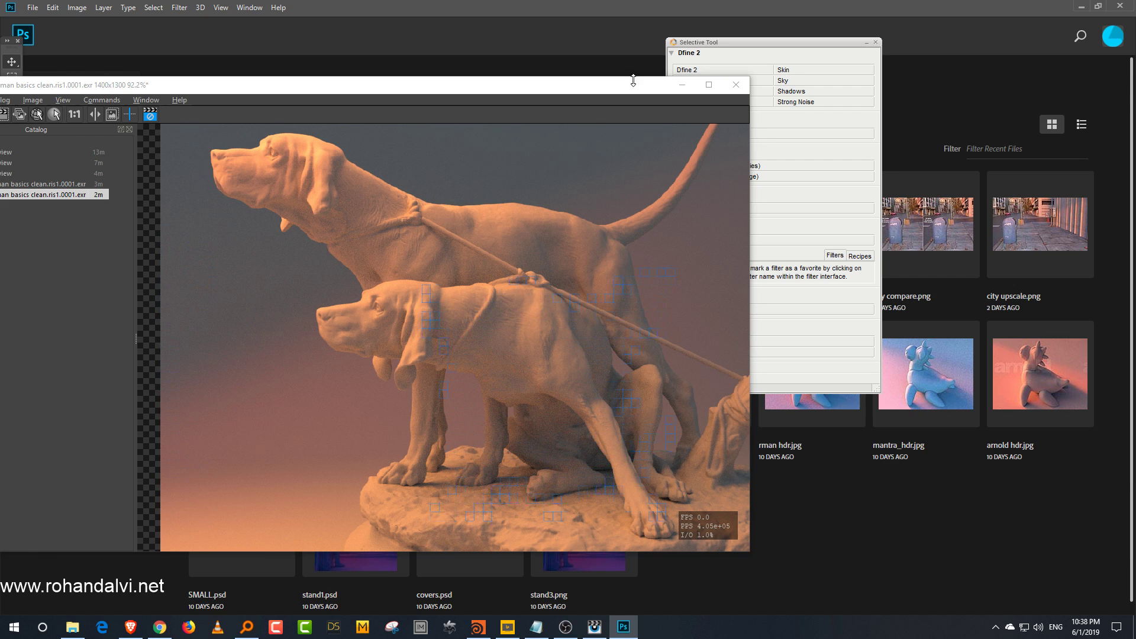
pyautogui.click(685, 89)
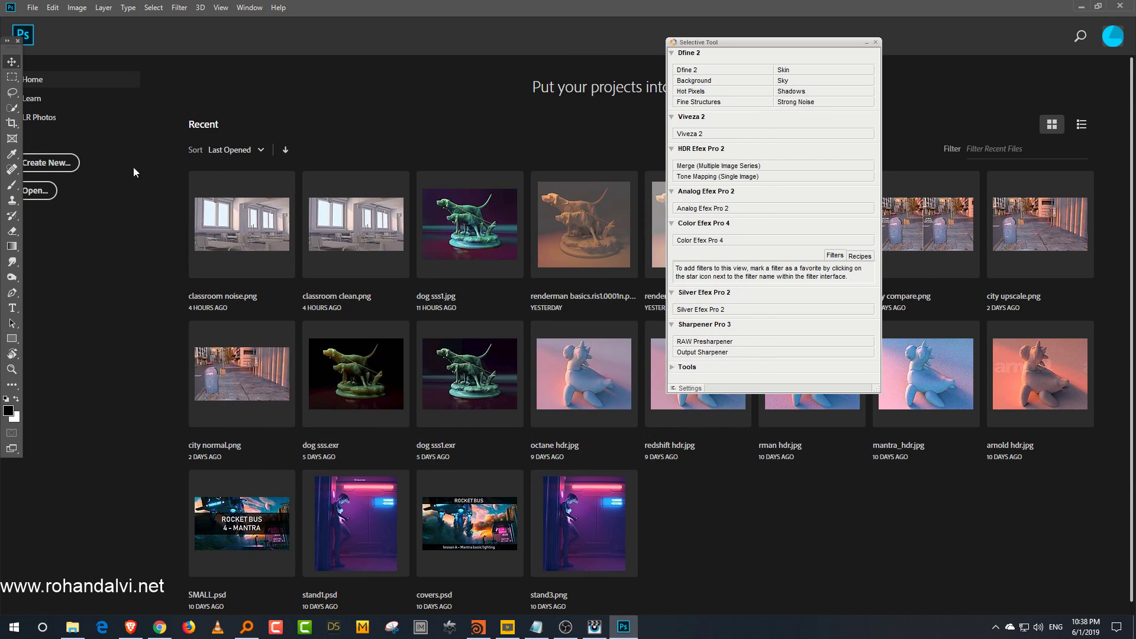
# Step: Open classroom noise.png and classroom clean.png together from the renderman folder
pyautogui.click(53, 198)
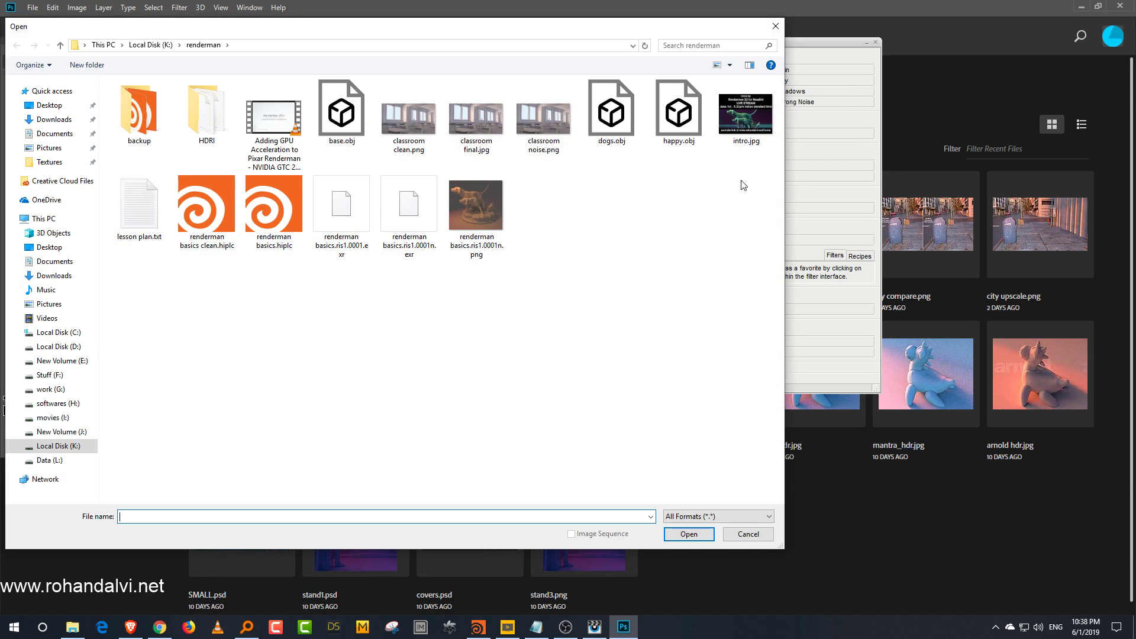
pyautogui.click(559, 127)
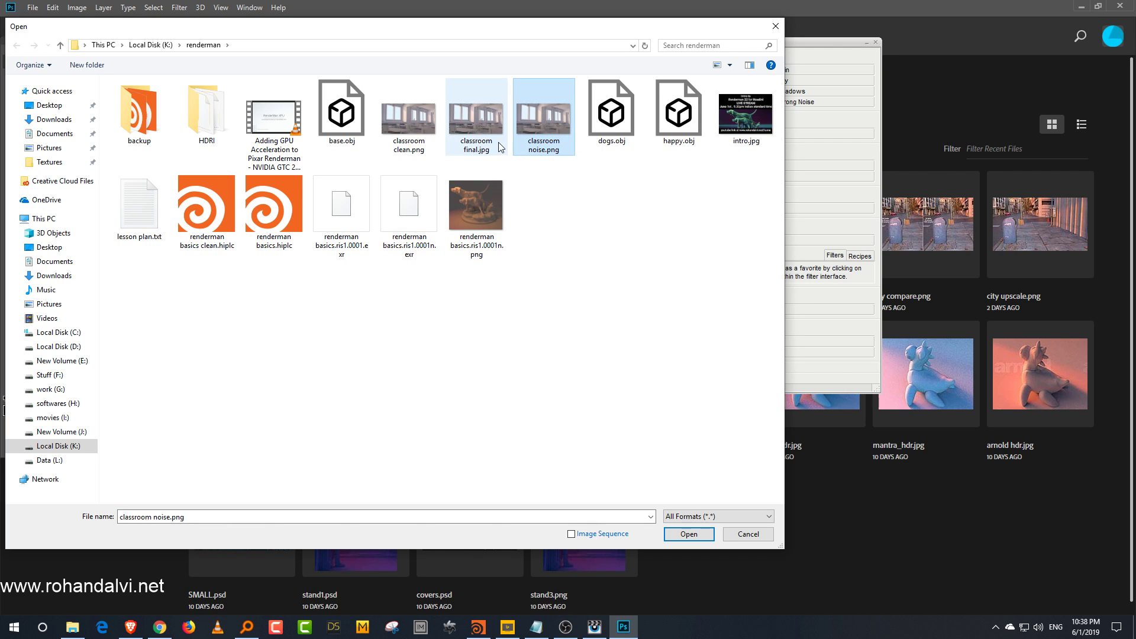
pyautogui.keyDown('ctrl'); pyautogui.click(408, 118); pyautogui.keyUp('ctrl')
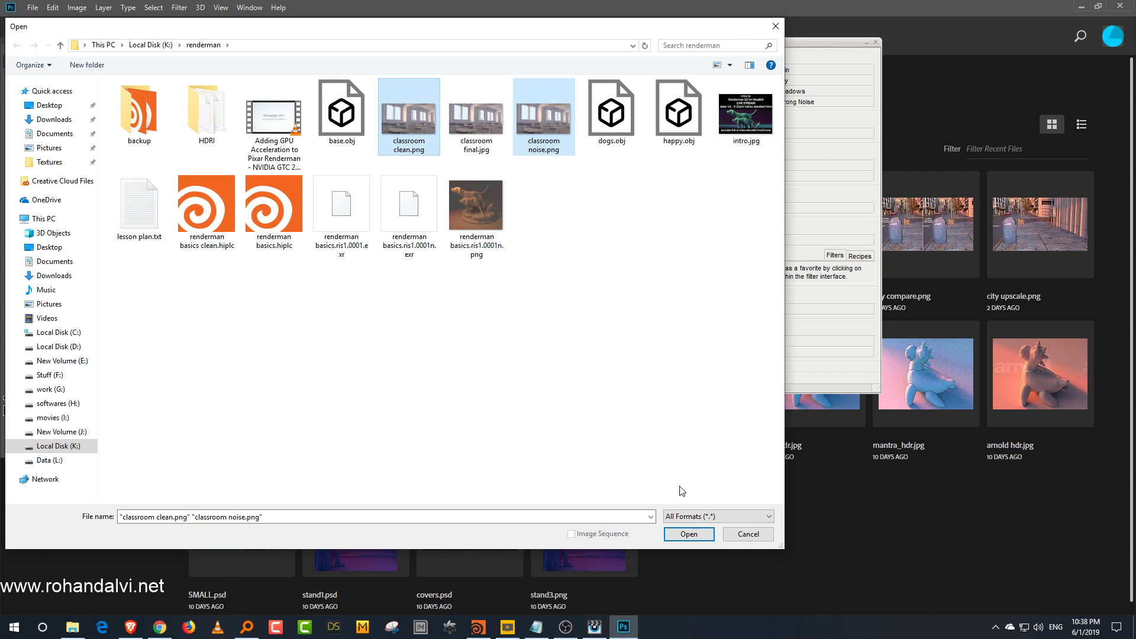
pyautogui.click(689, 533)
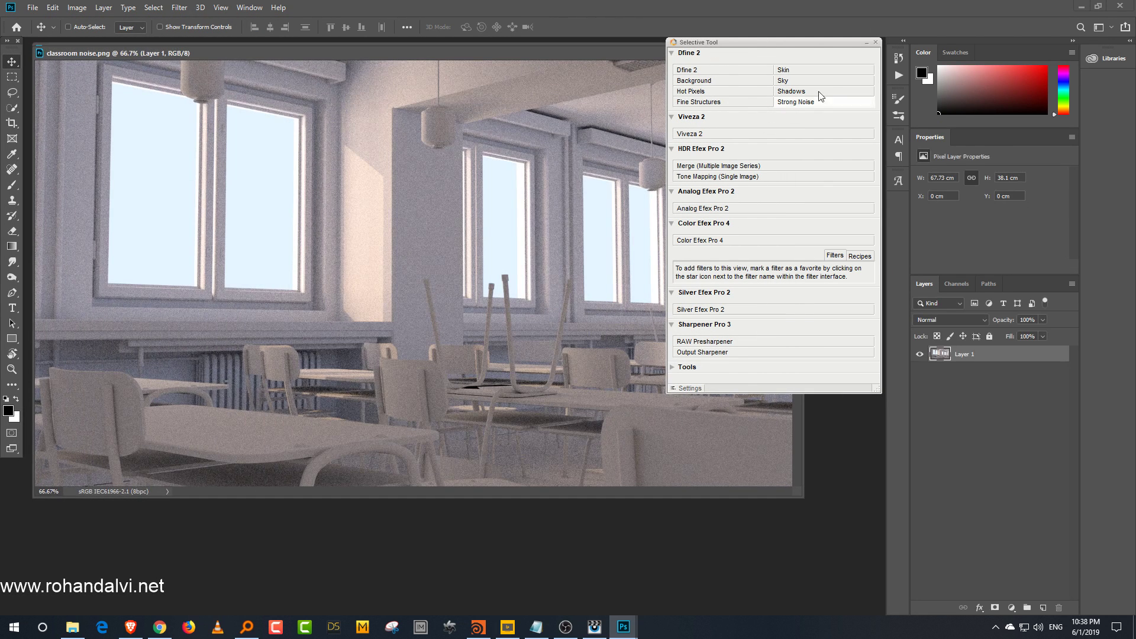
# Step: Collapse the Selective Tool panel and toggle the document between full-screen and normal view
pyautogui.click(866, 42)
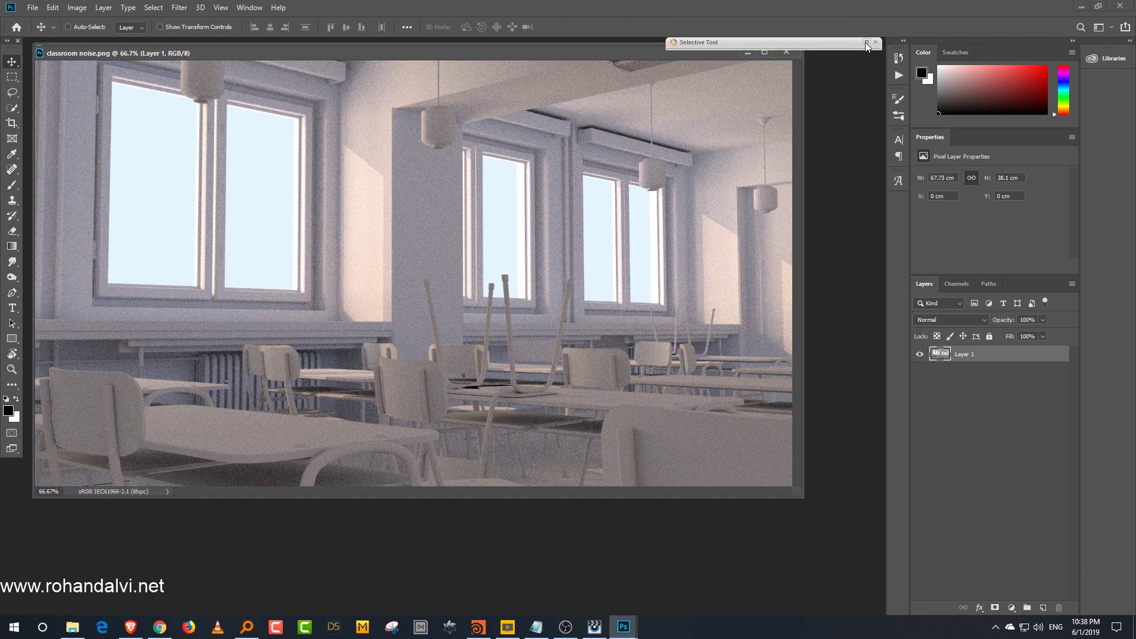
pyautogui.click(764, 53)
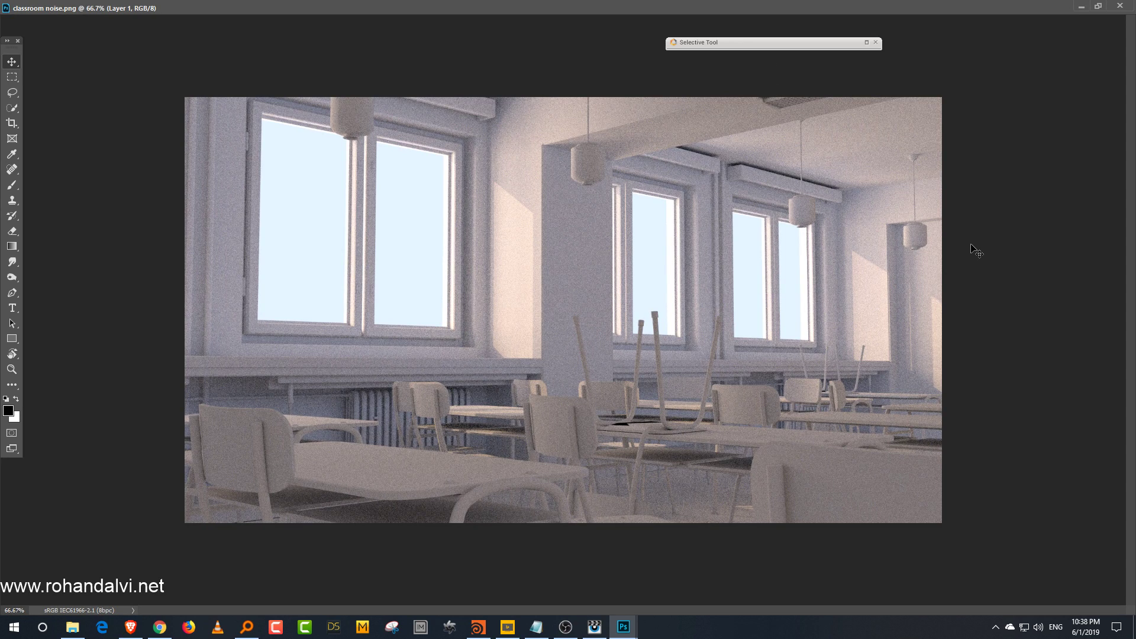
pyautogui.click(1098, 6)
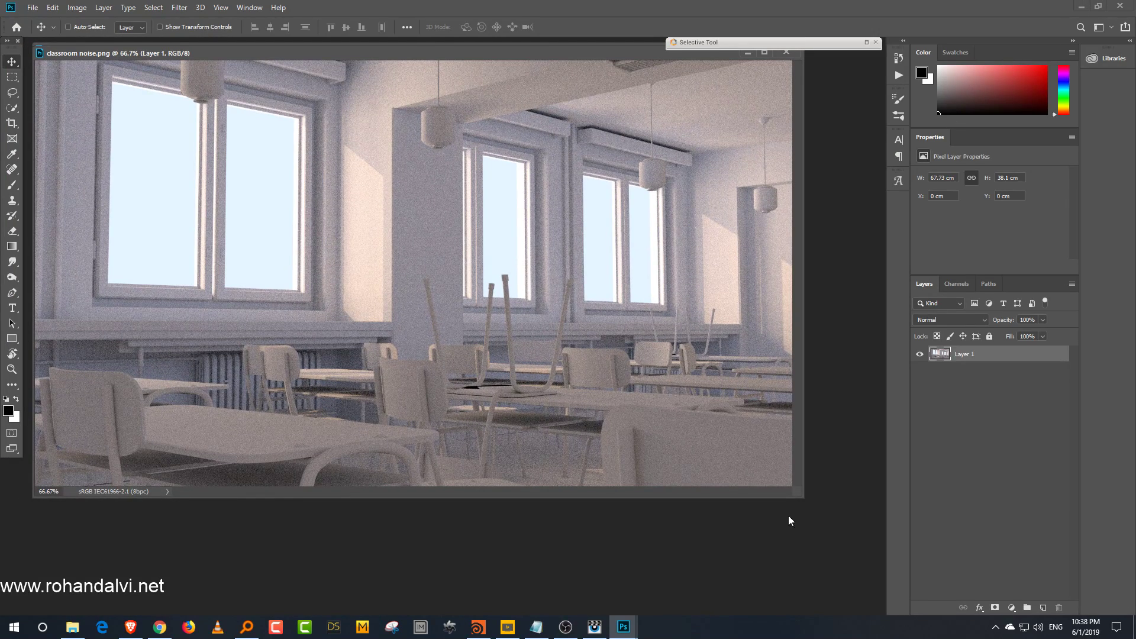
# Step: Enlarge the classroom noise document window and zoom in to inspect the render's grain up close
pyautogui.moveTo(802, 497); pyautogui.dragTo(924, 583)
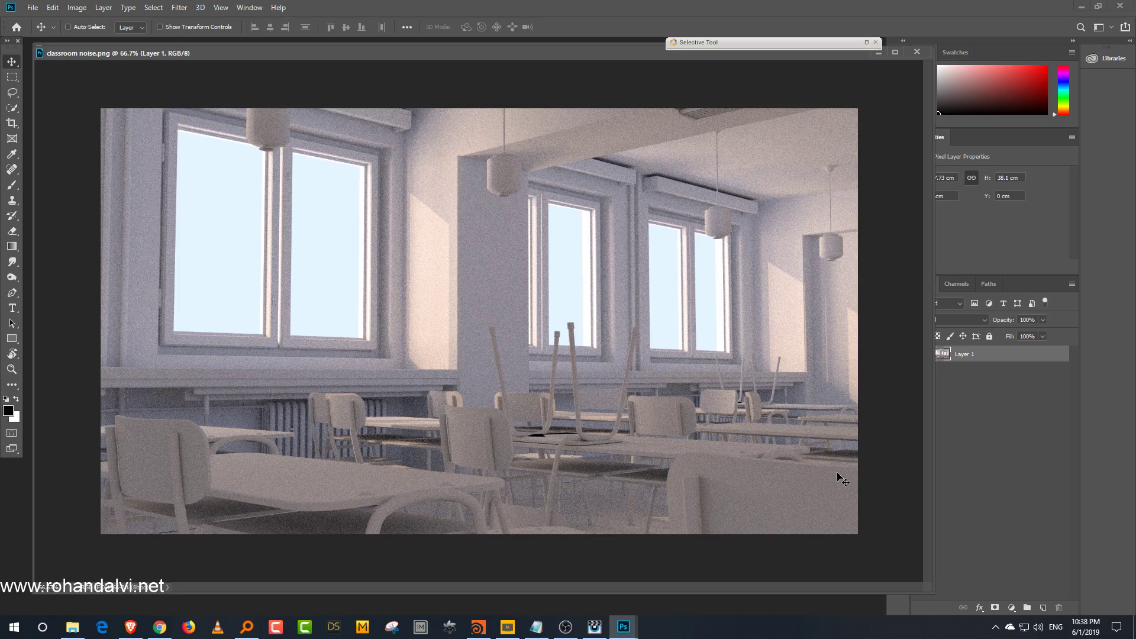
pyautogui.hotkey('ctrl', '+')
pyautogui.hotkey('ctrl', '+')
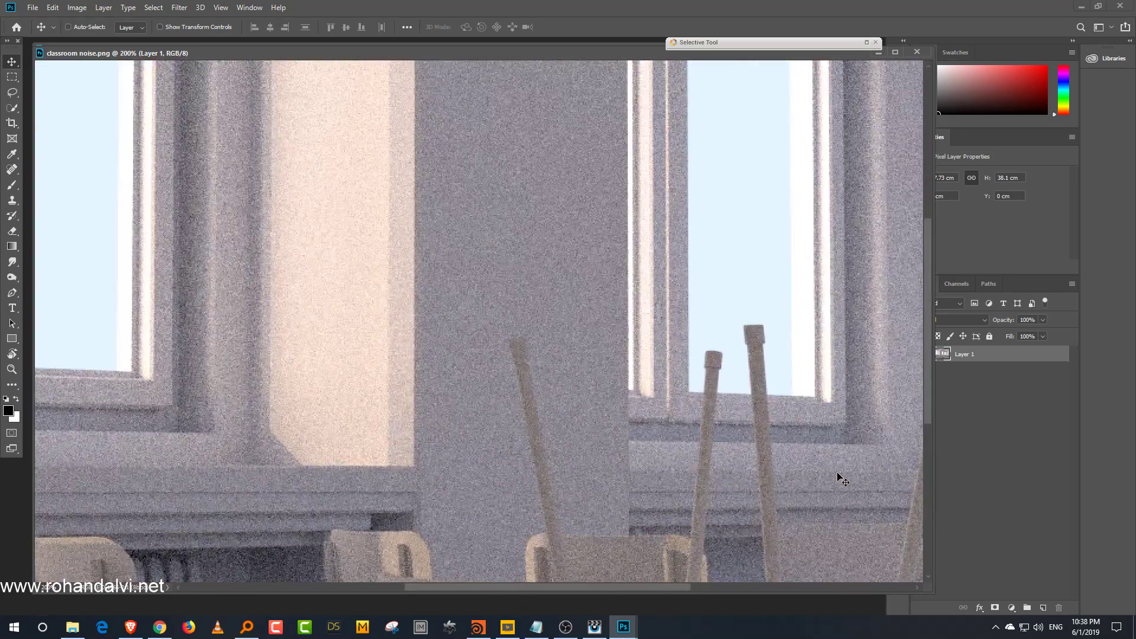
pyautogui.hotkey('ctrl', '-')
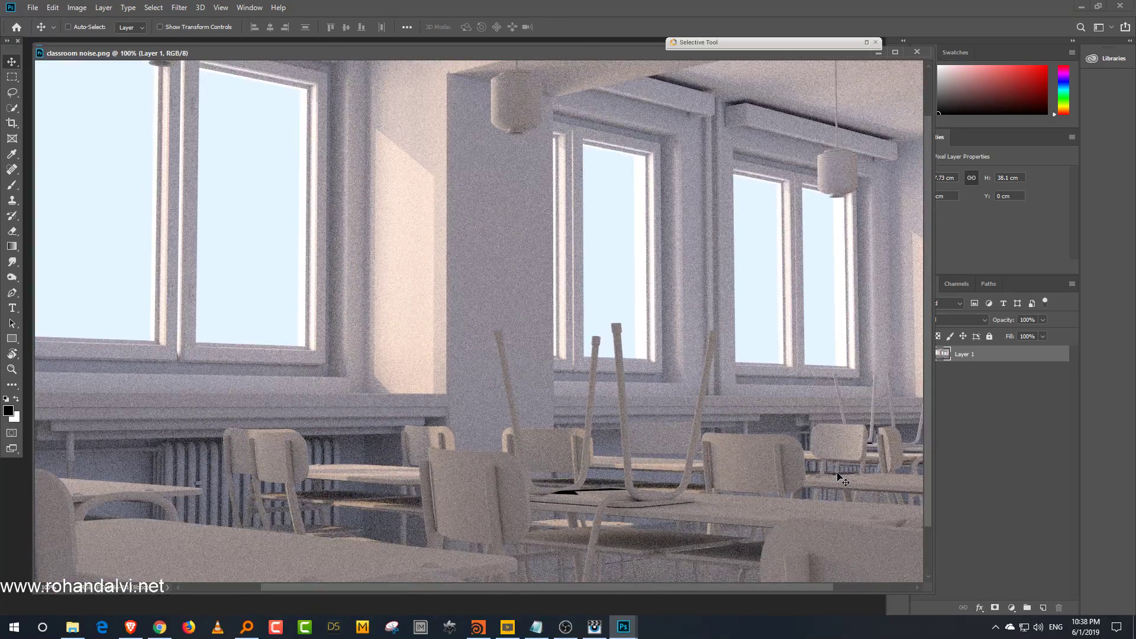
pyautogui.scroll(-1, 477, 419)
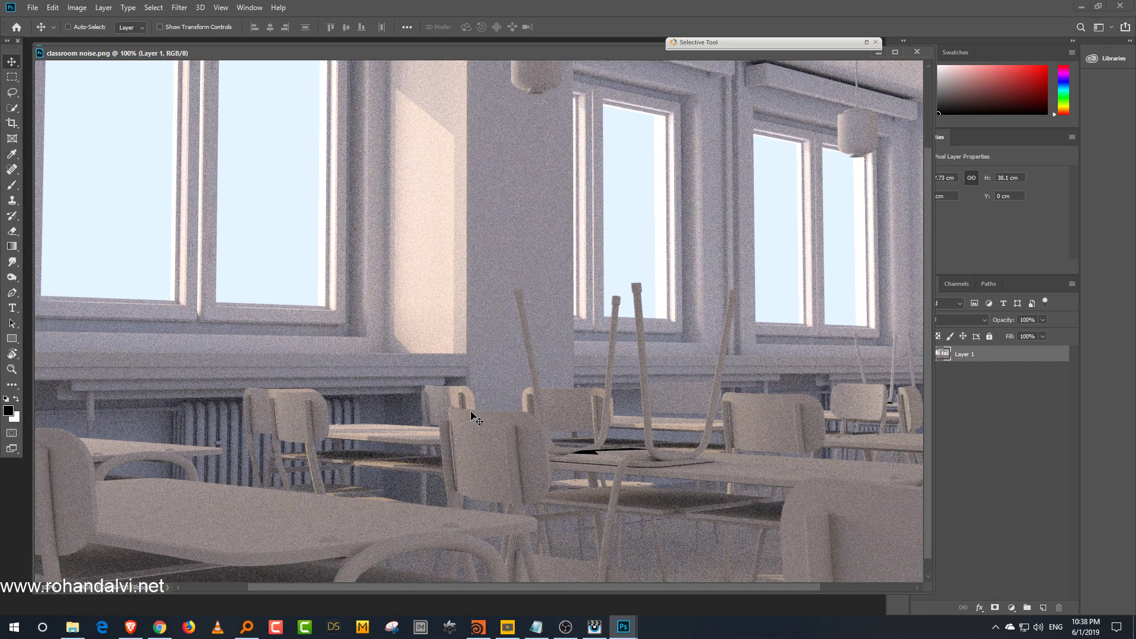
# Step: Float the classroom clean document beside the noisy one at 100% and pan both to compare their noise
pyautogui.moveTo(461, 52); pyautogui.dragTo(424, 322)
pyautogui.click(450, 108)
pyautogui.hotkey('ctrl', '1')
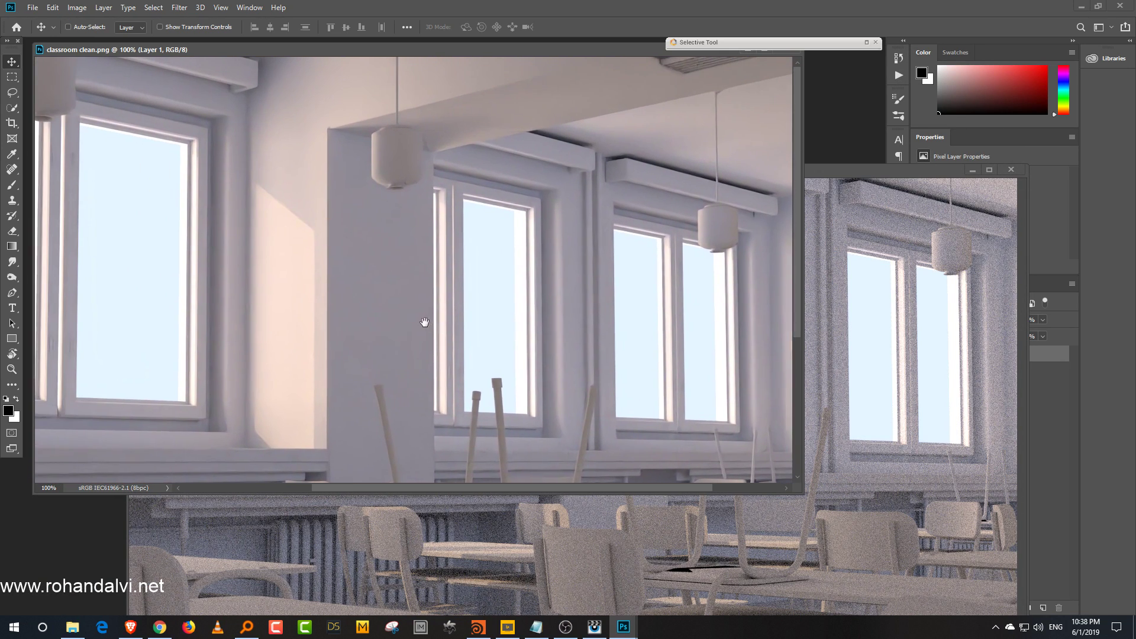
pyautogui.moveTo(302, 318); pyautogui.dragTo(388, 325)
pyautogui.moveTo(581, 309); pyautogui.dragTo(303, 331)
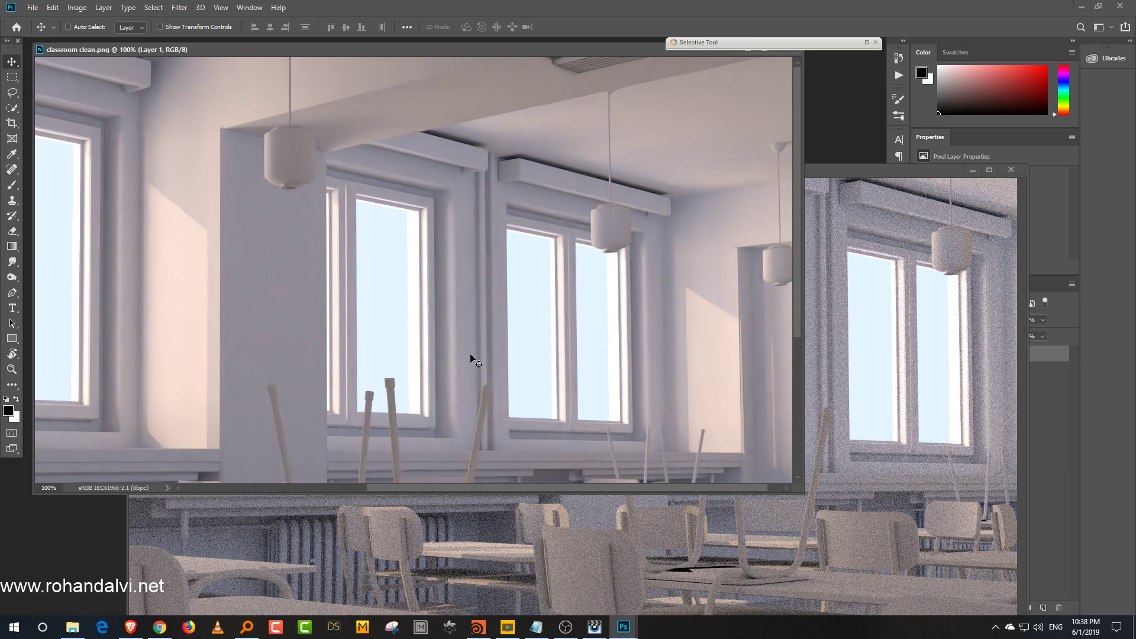
pyautogui.moveTo(631, 435); pyautogui.dragTo(634, 285)
pyautogui.click(968, 415)
pyautogui.moveTo(762, 458); pyautogui.dragTo(521, 329)
pyautogui.moveTo(827, 170); pyautogui.dragTo(663, 202)
pyautogui.click(591, 57)
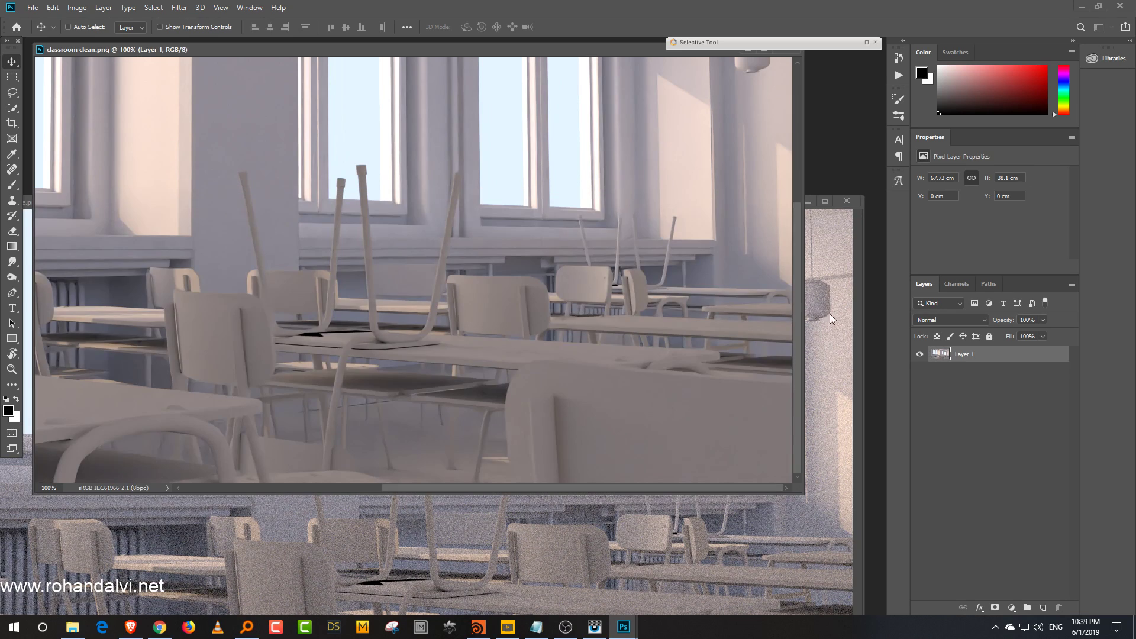
pyautogui.moveTo(805, 495); pyautogui.dragTo(903, 592)
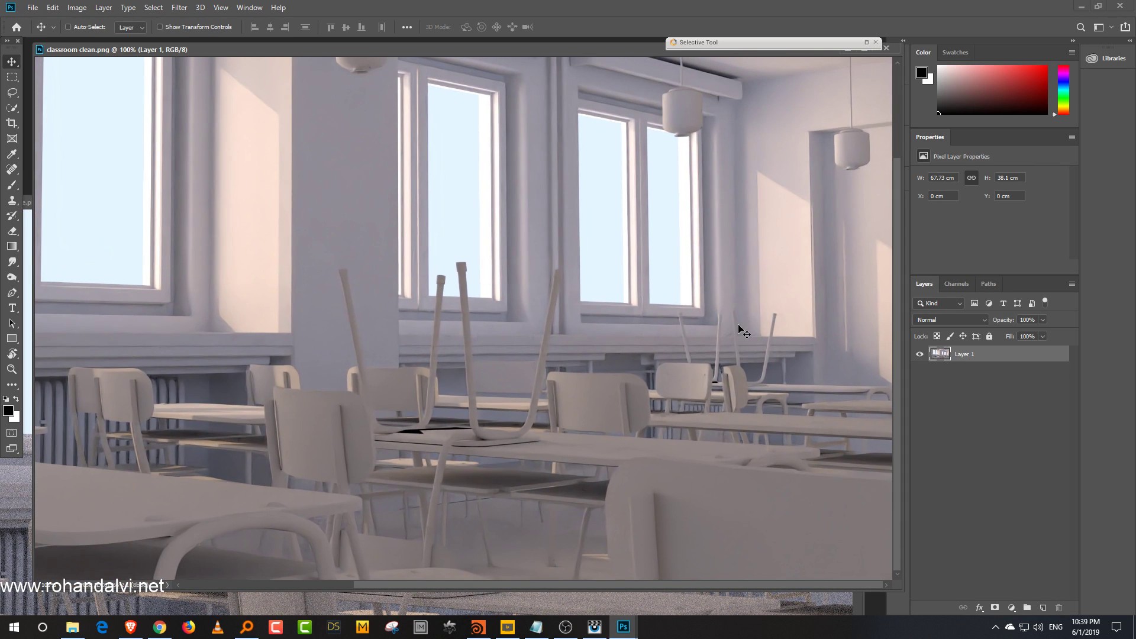
# Step: Apply Sharpener Pro 3's Output Sharpener to the clean image with its default settings
pyautogui.click(866, 42)
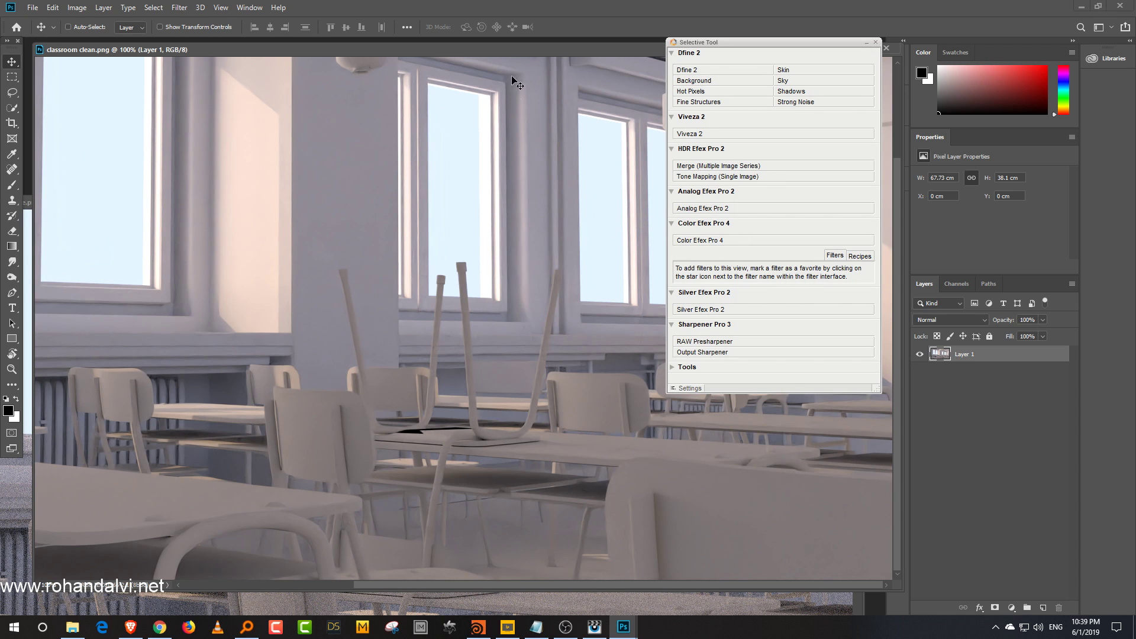
pyautogui.moveTo(520, 132); pyautogui.dragTo(531, 248)
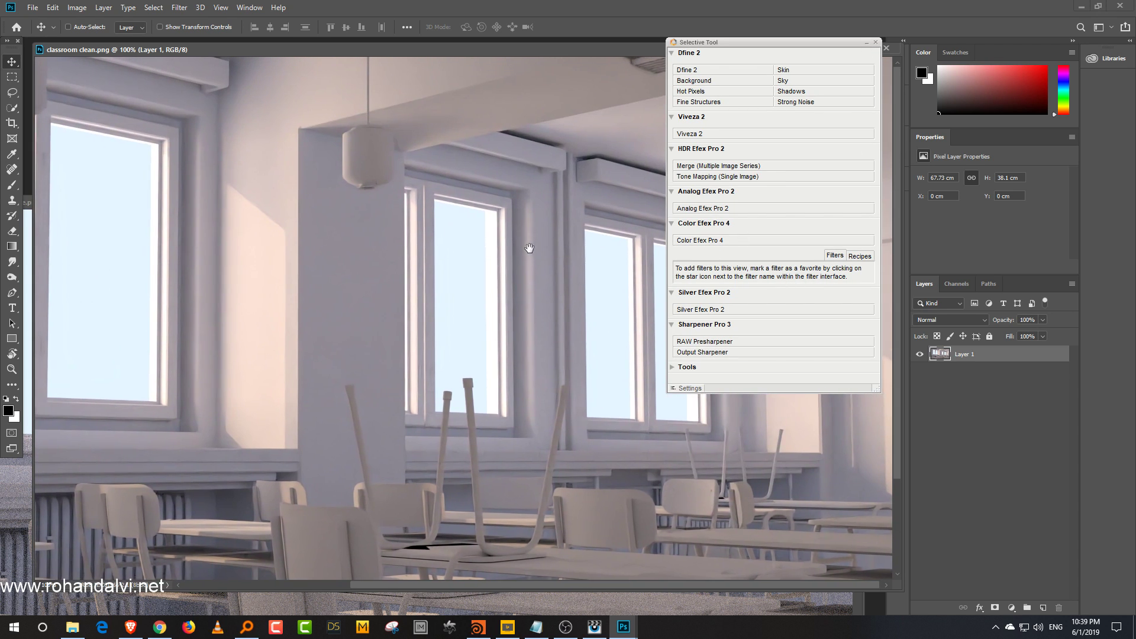
pyautogui.click(752, 352)
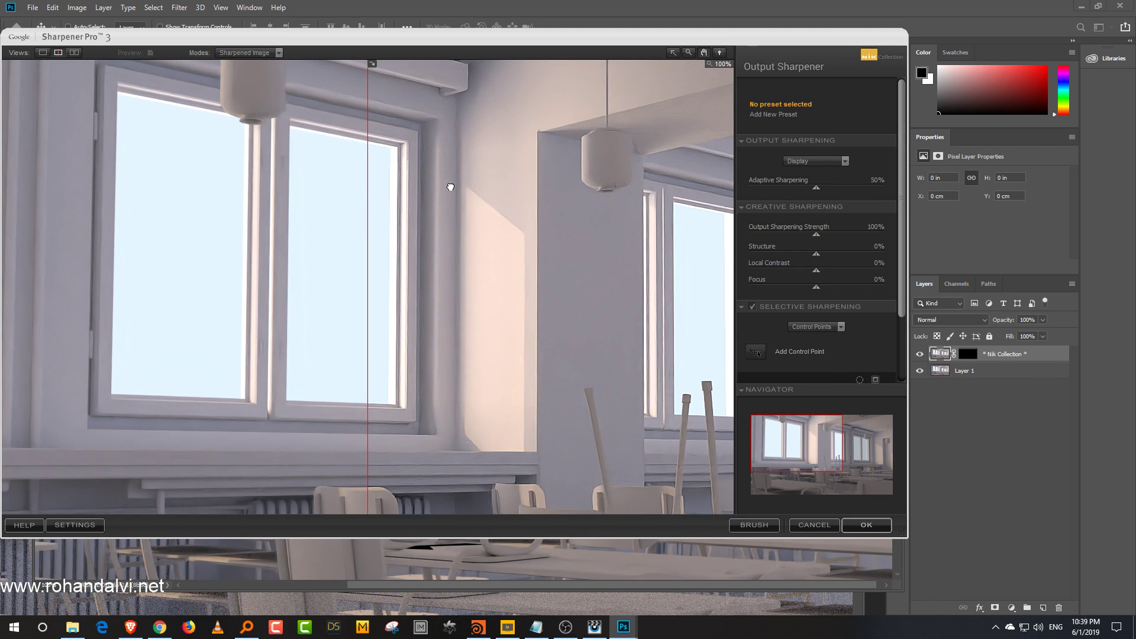
pyautogui.moveTo(368, 213); pyautogui.dragTo(383, 279)
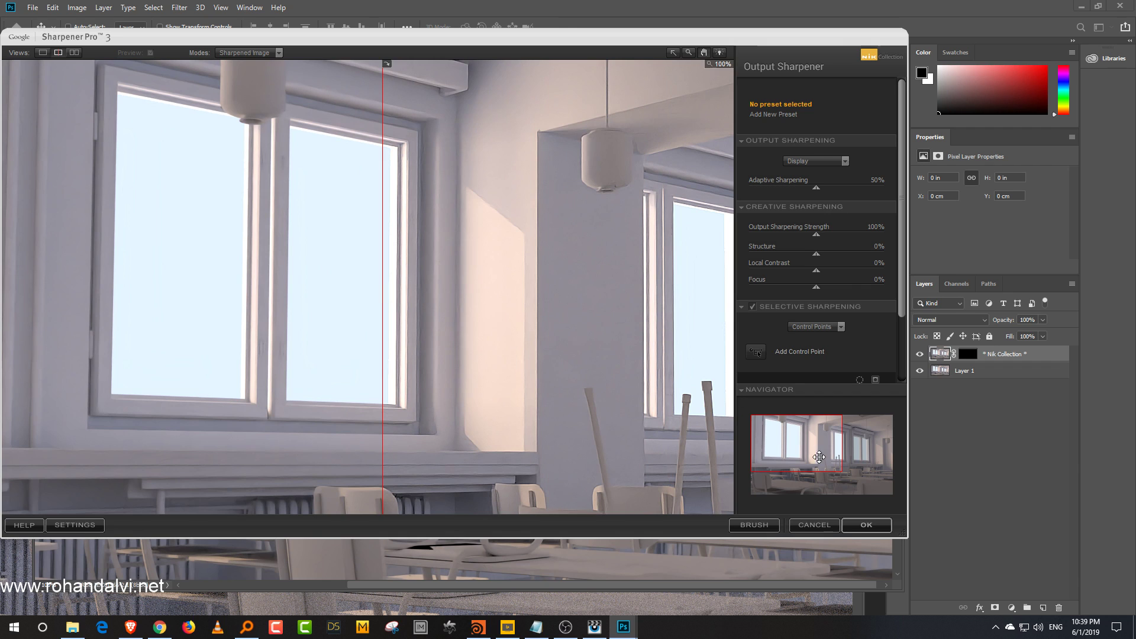
pyautogui.click(866, 525)
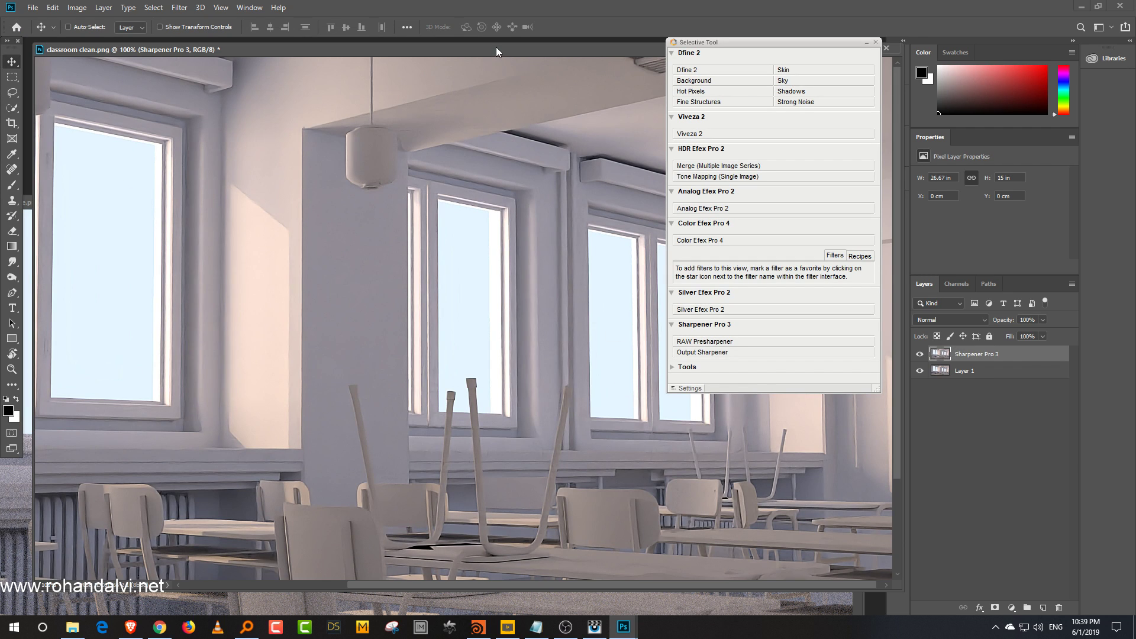
# Step: Rearrange the two document windows and collapse the Selective Tool panel to view the noise image
pyautogui.moveTo(496, 47); pyautogui.dragTo(274, 84)
pyautogui.keyDown('shift'); pyautogui.moveTo(456, 258); pyautogui.dragTo(811, 435); pyautogui.keyUp('shift')
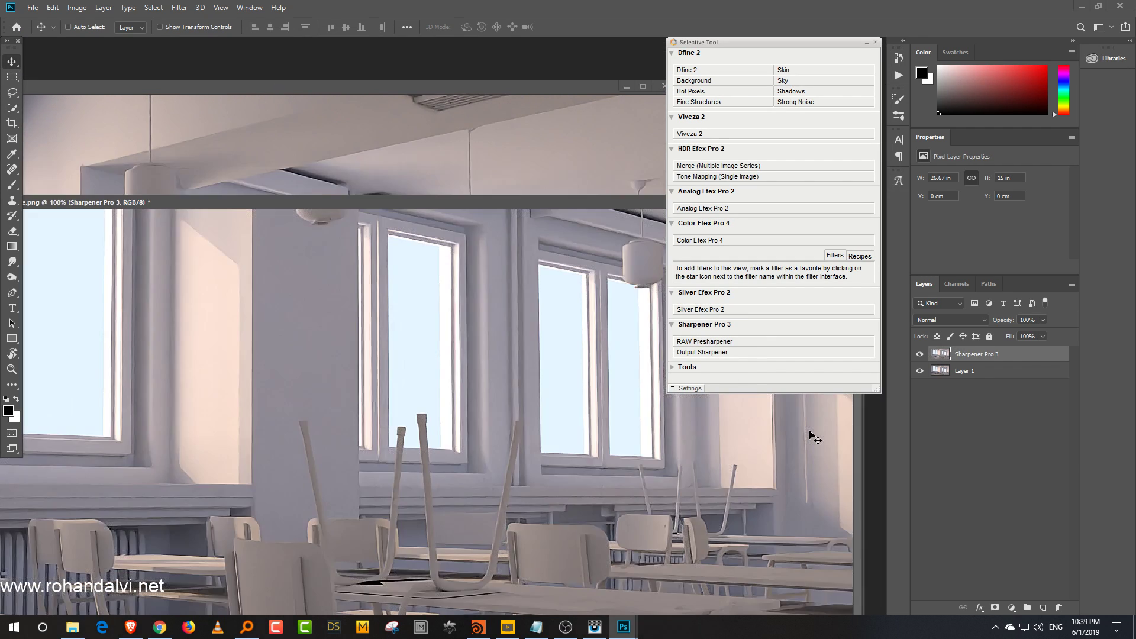
pyautogui.click(866, 42)
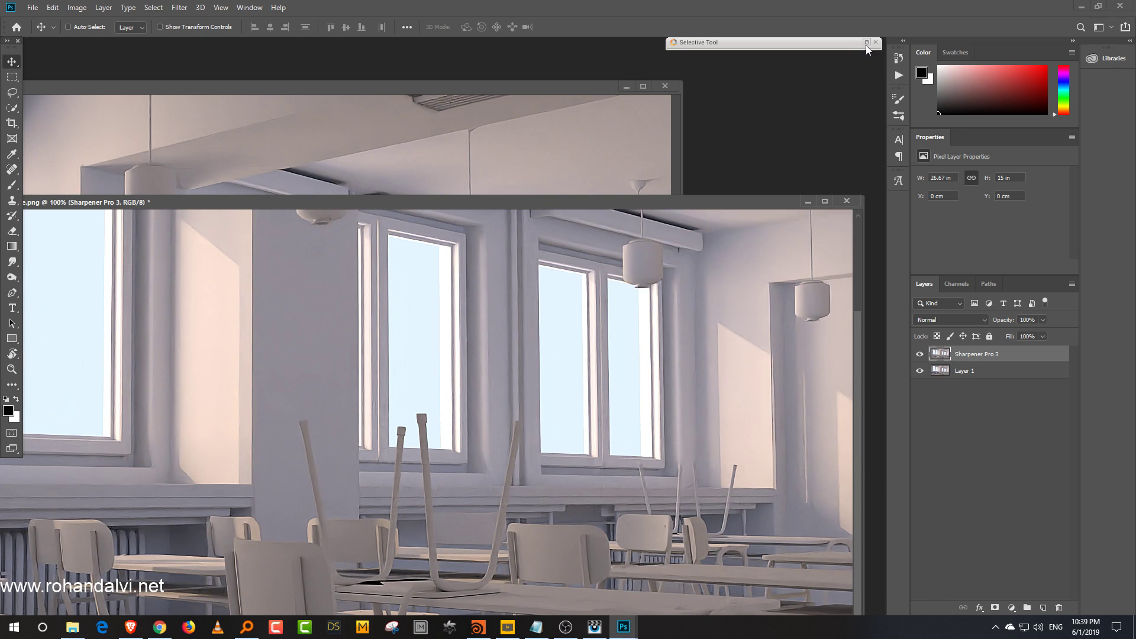
pyautogui.doubleClick(708, 201)
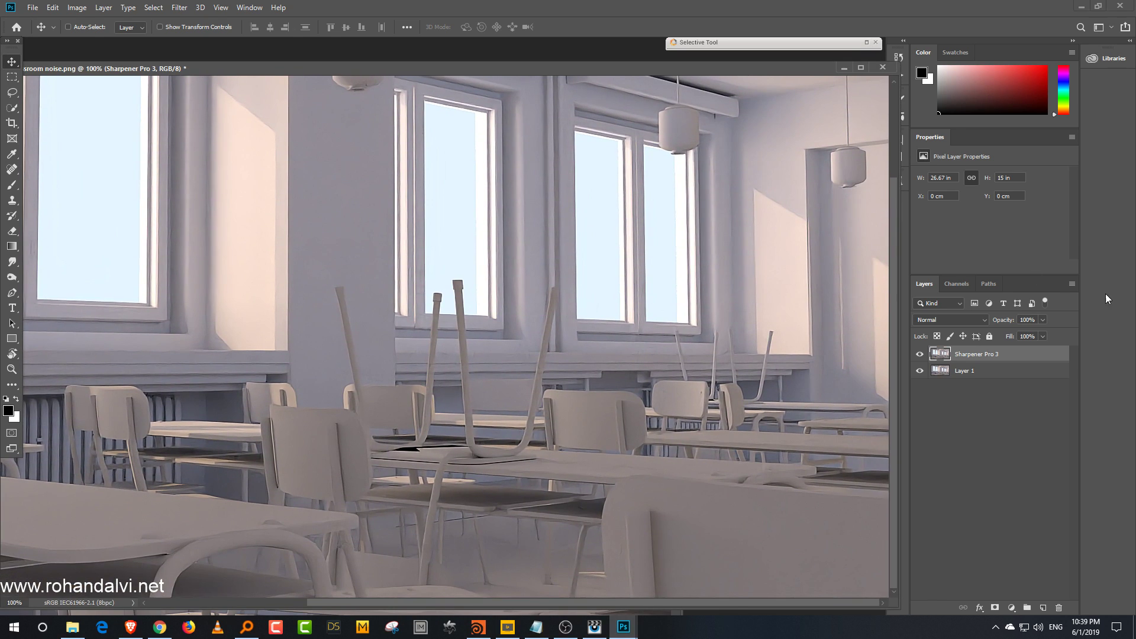
pyautogui.click(1043, 320)
pyautogui.click(992, 490)
pyautogui.moveTo(395, 239); pyautogui.dragTo(589, 367)
pyautogui.moveTo(545, 229); pyautogui.dragTo(569, 229)
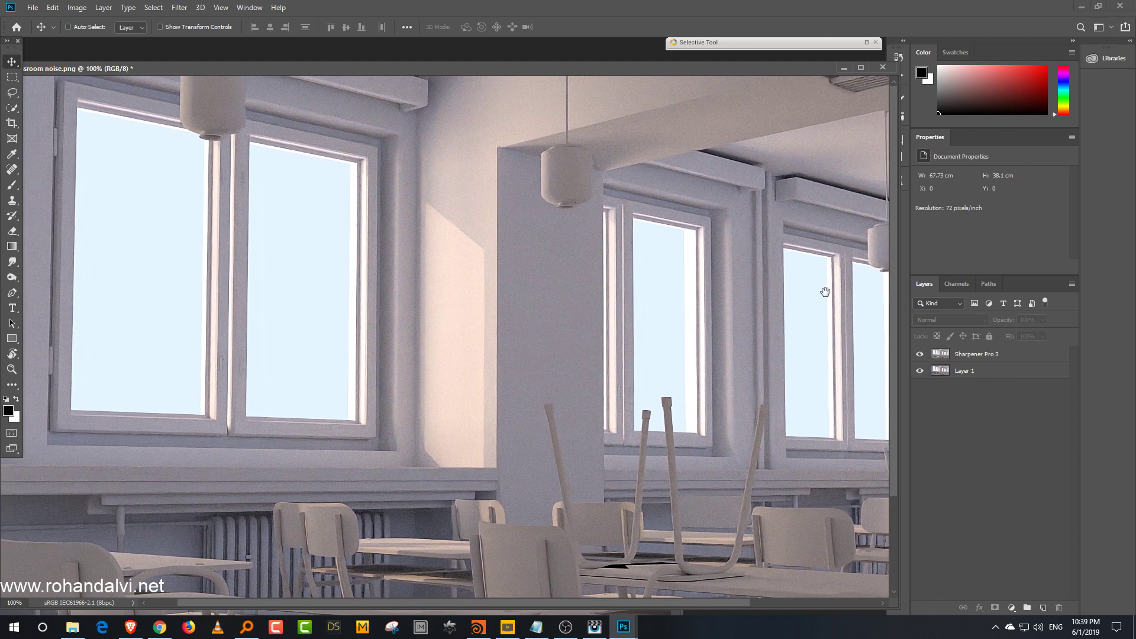
# Step: Toggle the Sharpener Pro 3 layer's visibility off and on while panning to compare sharpened and original
pyautogui.click(919, 354)
pyautogui.click(919, 355)
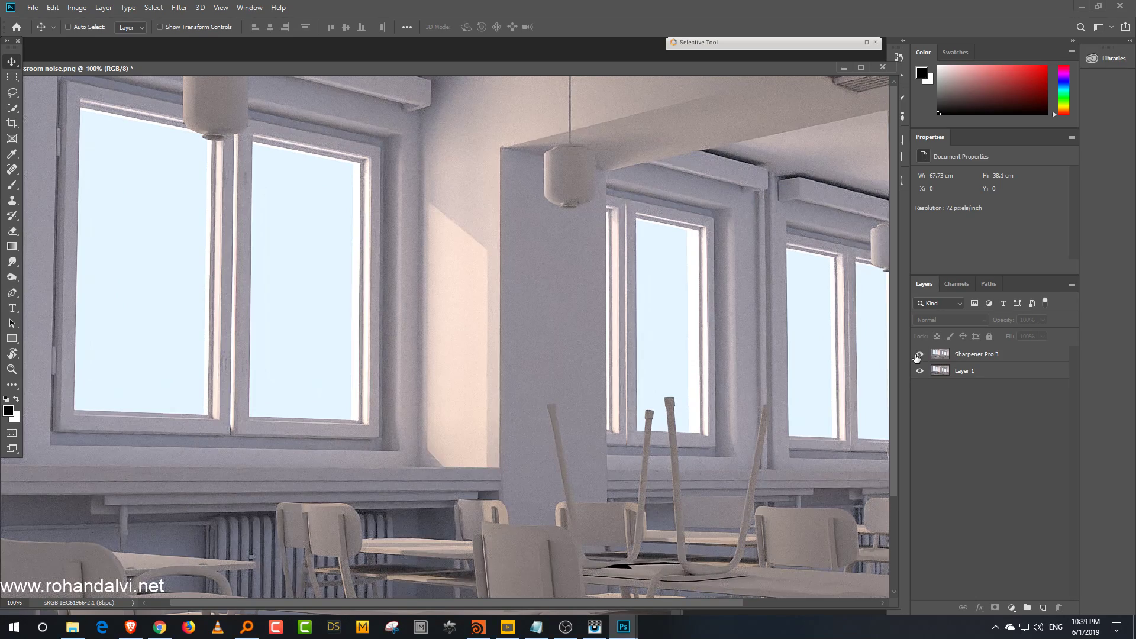
pyautogui.click(918, 355)
pyautogui.click(919, 354)
pyautogui.moveTo(703, 299); pyautogui.dragTo(520, 308)
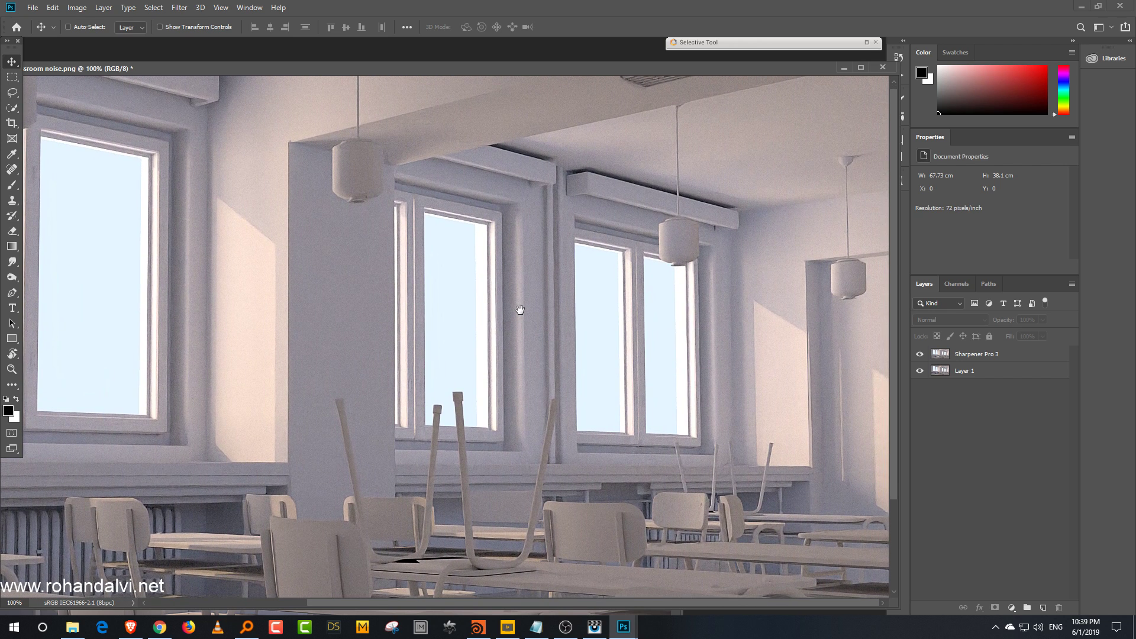
pyautogui.moveTo(521, 452); pyautogui.dragTo(665, 349)
pyautogui.moveTo(623, 217); pyautogui.dragTo(628, 334)
pyautogui.moveTo(712, 343); pyautogui.dragTo(557, 348)
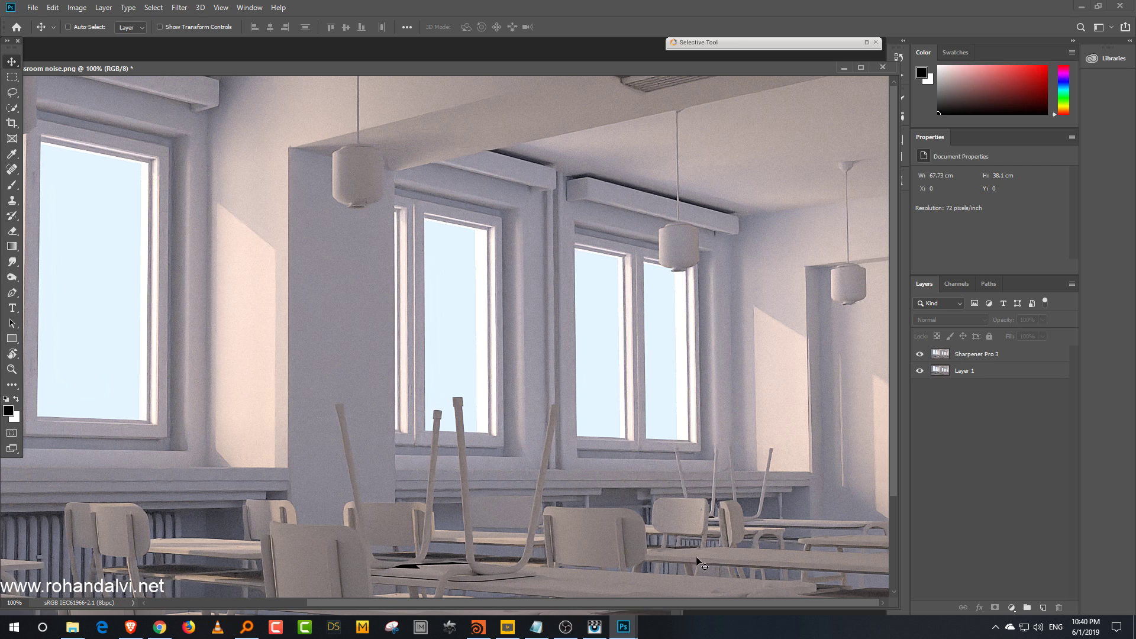
# Step: Switch back to Houdini, bring up the RenderMan image viewer and pan around the clean statue render
pyautogui.click(489, 629)
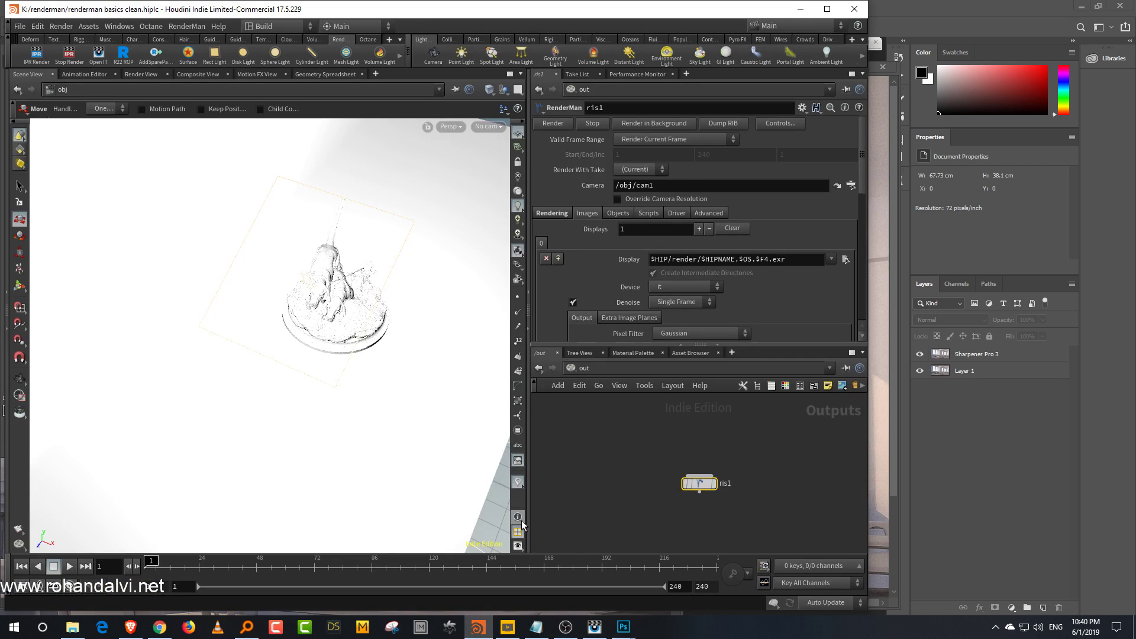
pyautogui.click(594, 627)
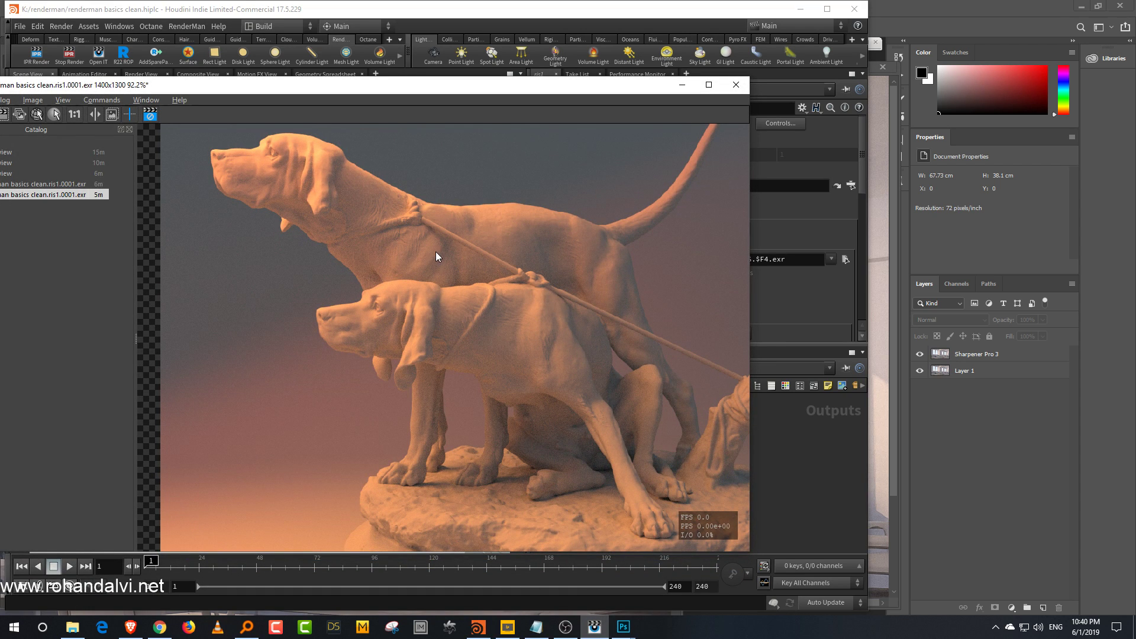
pyautogui.moveTo(389, 94); pyautogui.dragTo(495, 88)
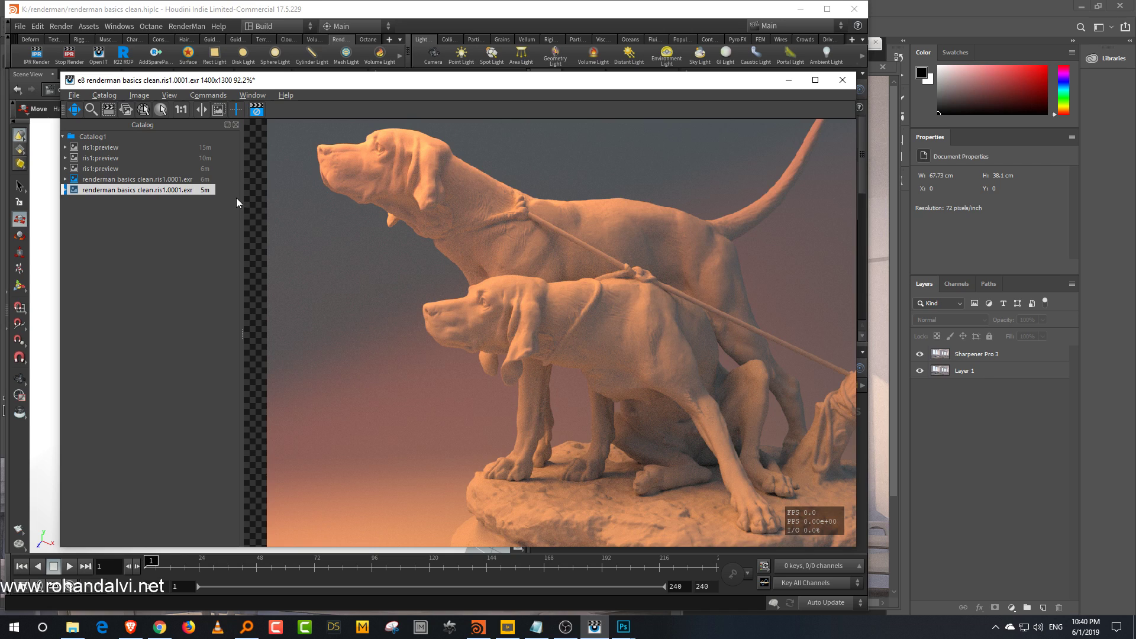
pyautogui.moveTo(521, 219); pyautogui.dragTo(532, 240)
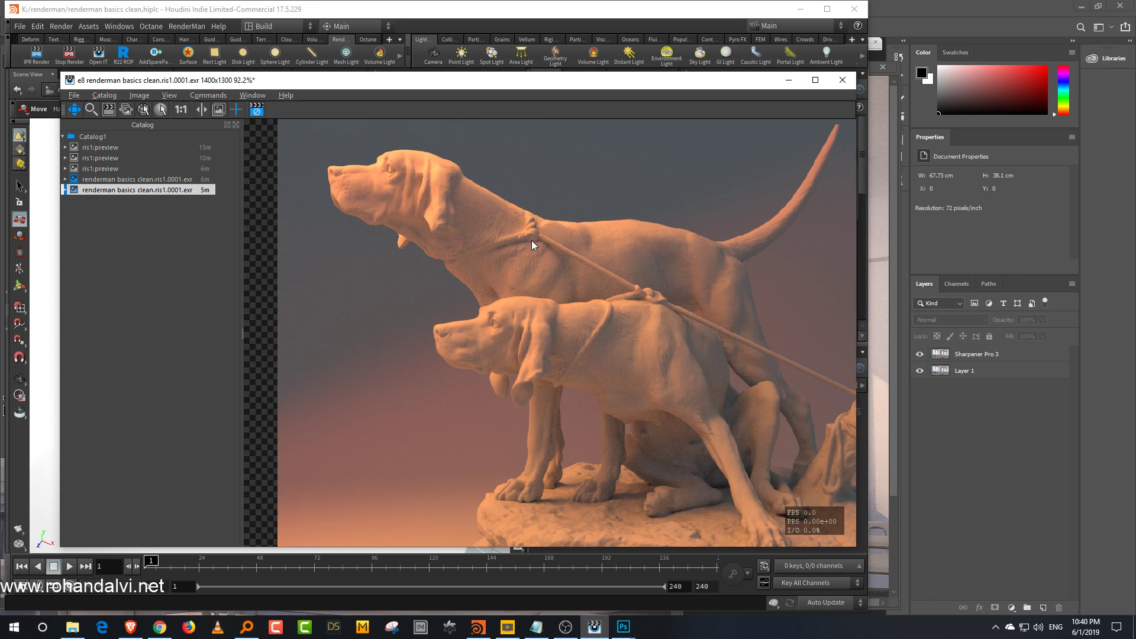
pyautogui.moveTo(602, 321); pyautogui.dragTo(602, 310)
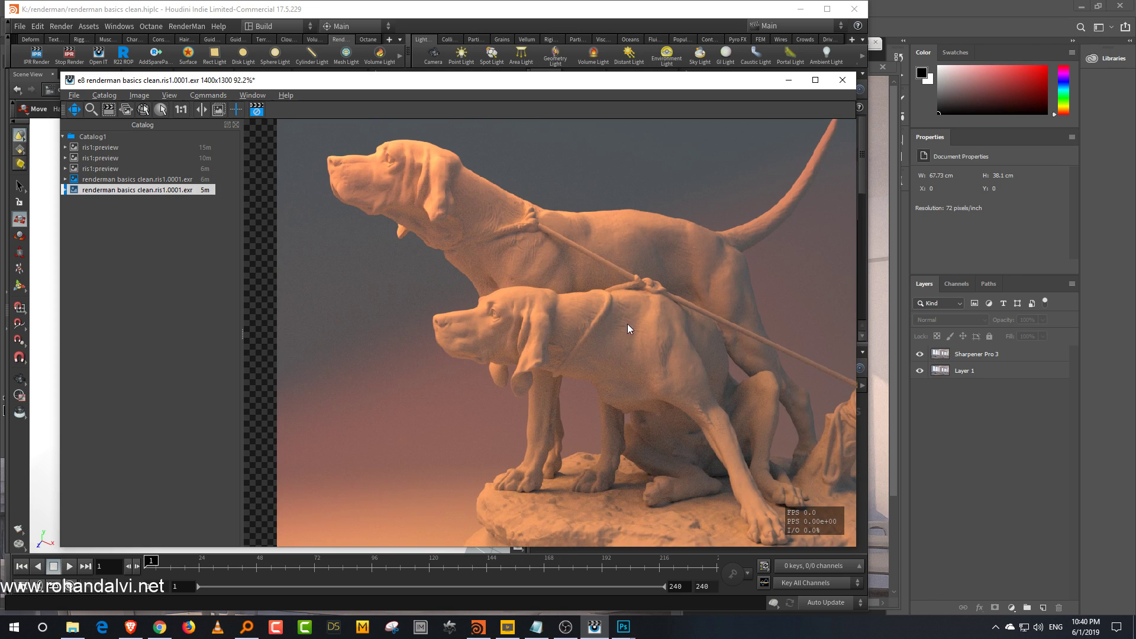
pyautogui.moveTo(628, 325); pyautogui.dragTo(565, 295)
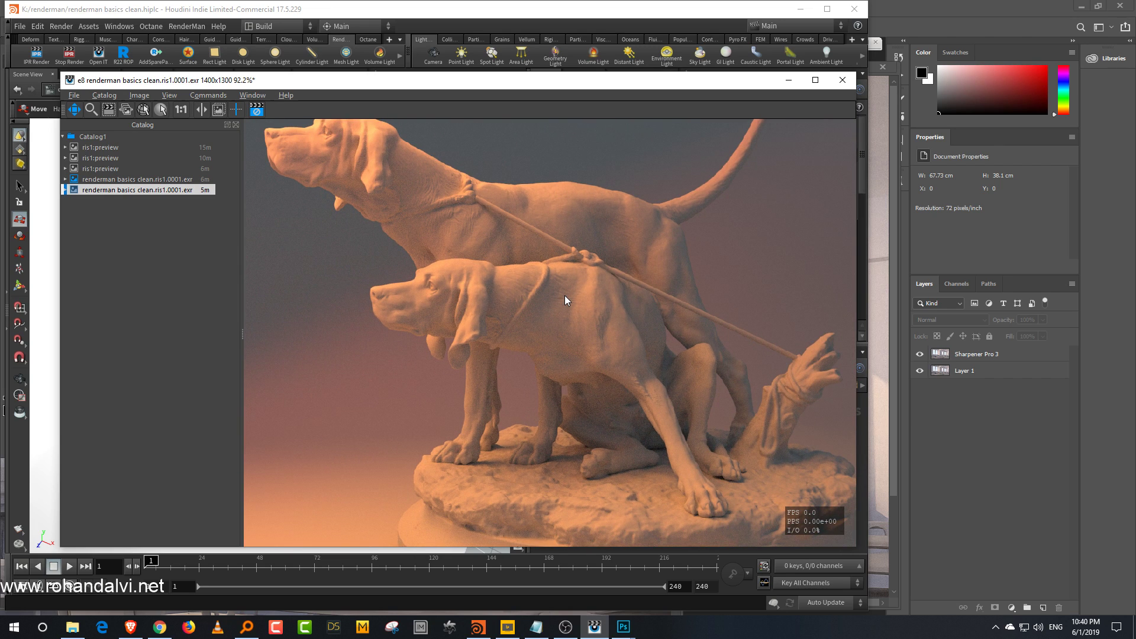
# Step: Switch to the browser's live control room and expand the clean render's catalog entry to reveal its channels
pyautogui.click(160, 628)
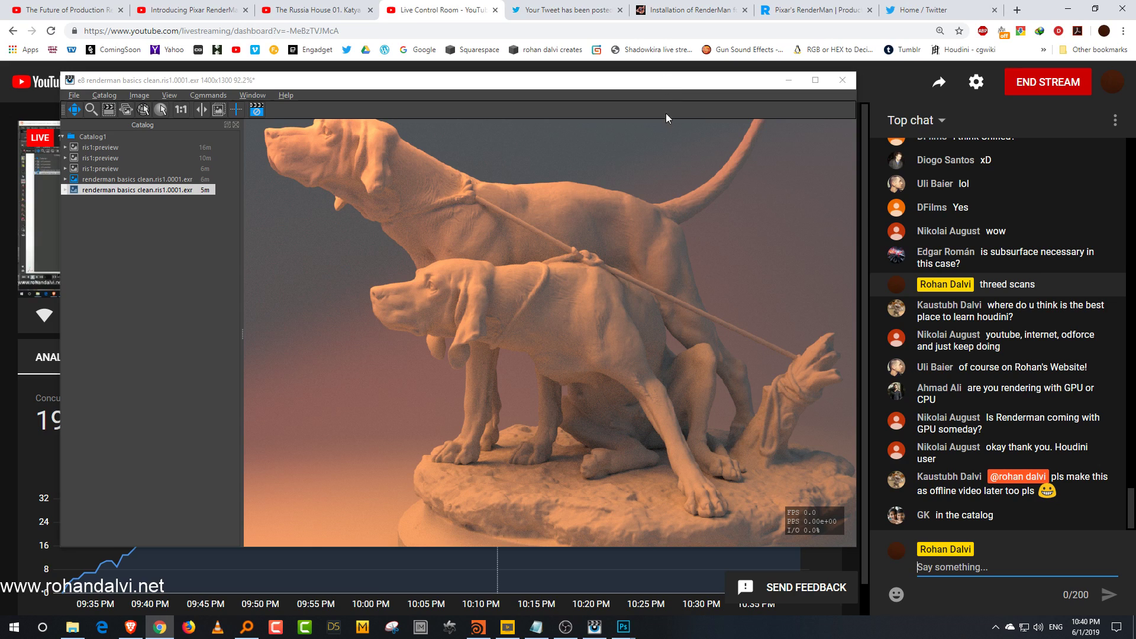
pyautogui.moveTo(606, 272); pyautogui.dragTo(617, 294)
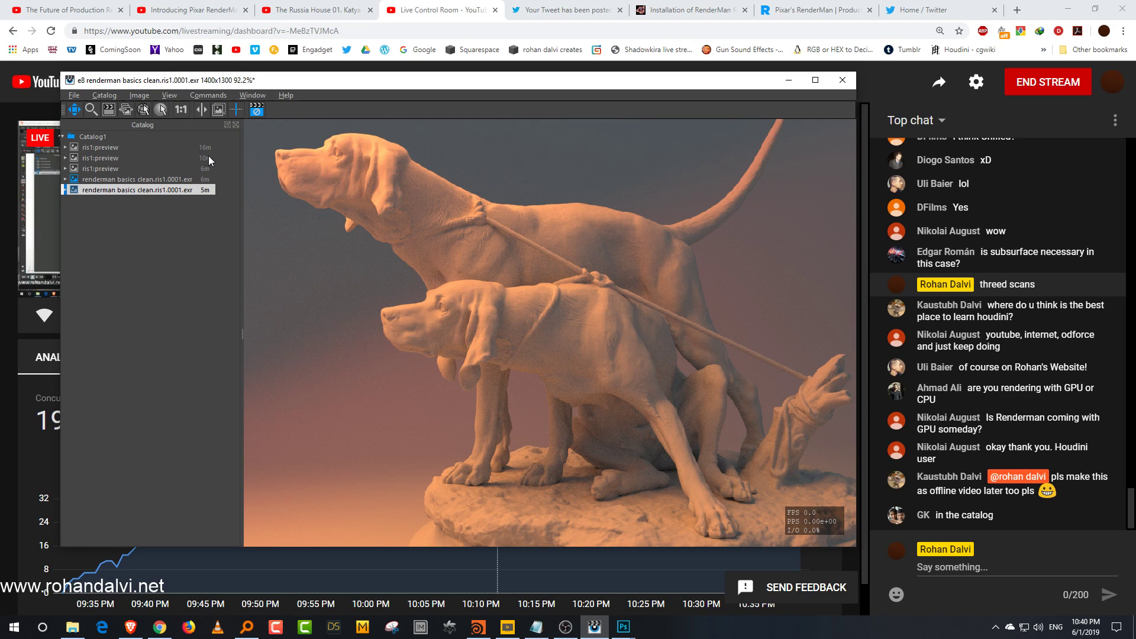
pyautogui.click(66, 189)
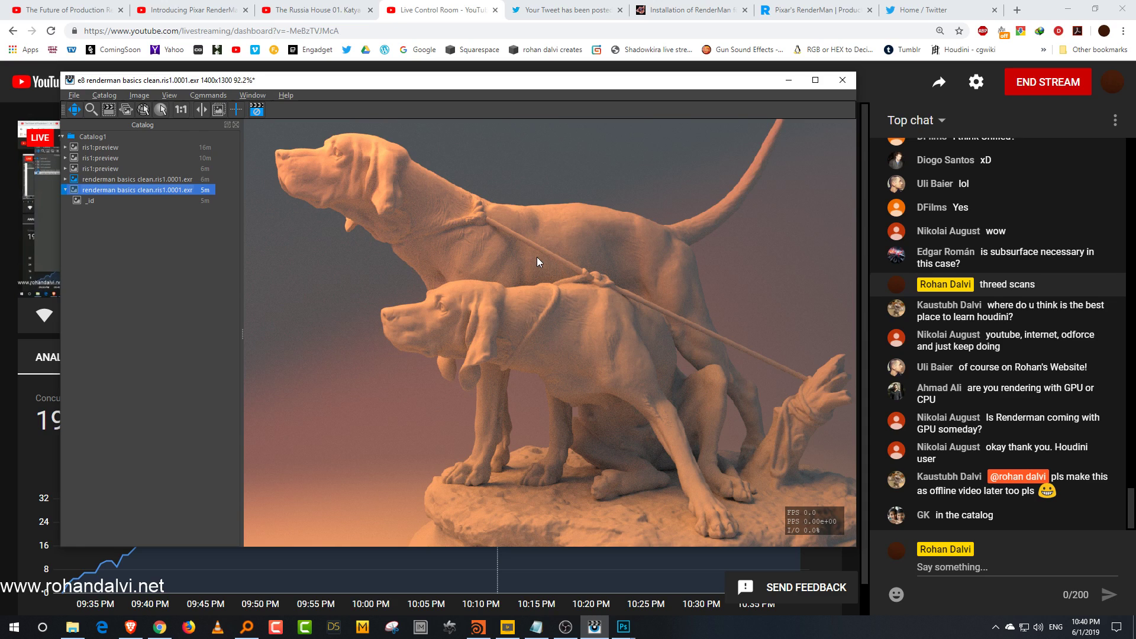
pyautogui.moveTo(429, 191)
pyautogui.mouseDown()
pyautogui.moveTo(433, 208)
pyautogui.moveTo(428, 196)
pyautogui.mouseUp()
pyautogui.moveTo(501, 252); pyautogui.dragTo(505, 278)
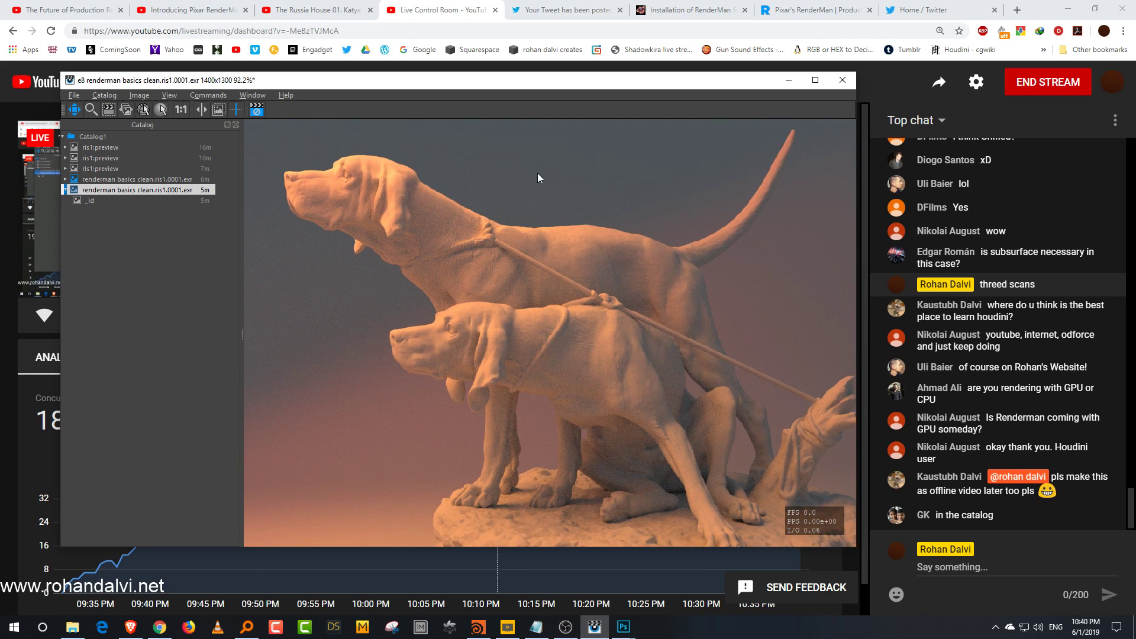
# Step: Enable Burn In Mapping On Save in the image viewer's catalog options
pyautogui.click(74, 96)
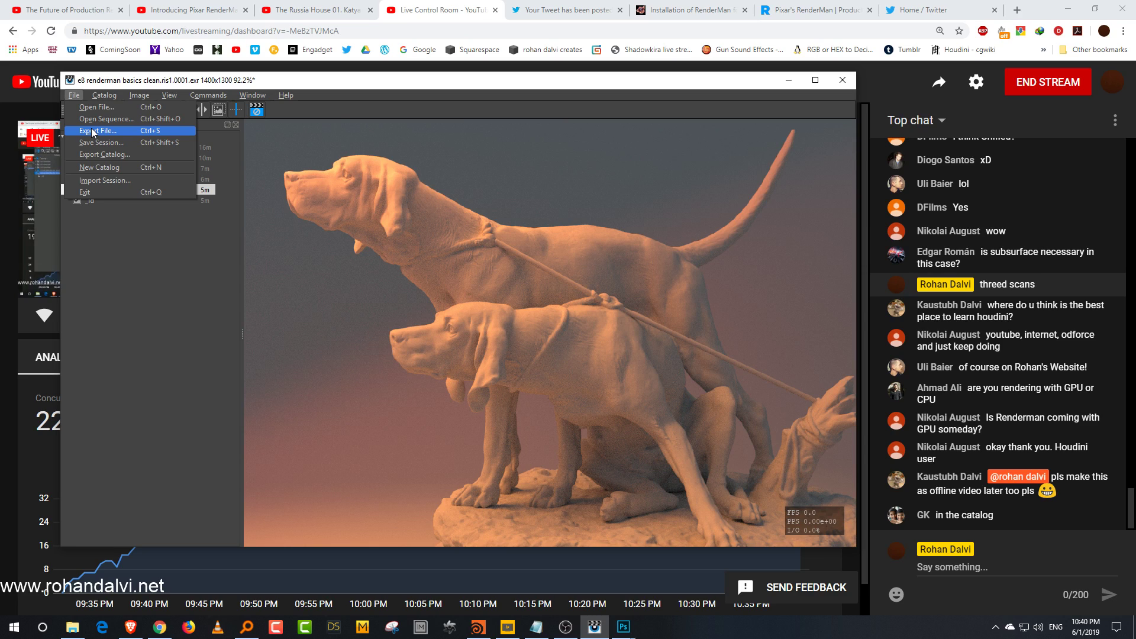
pyautogui.click(491, 209)
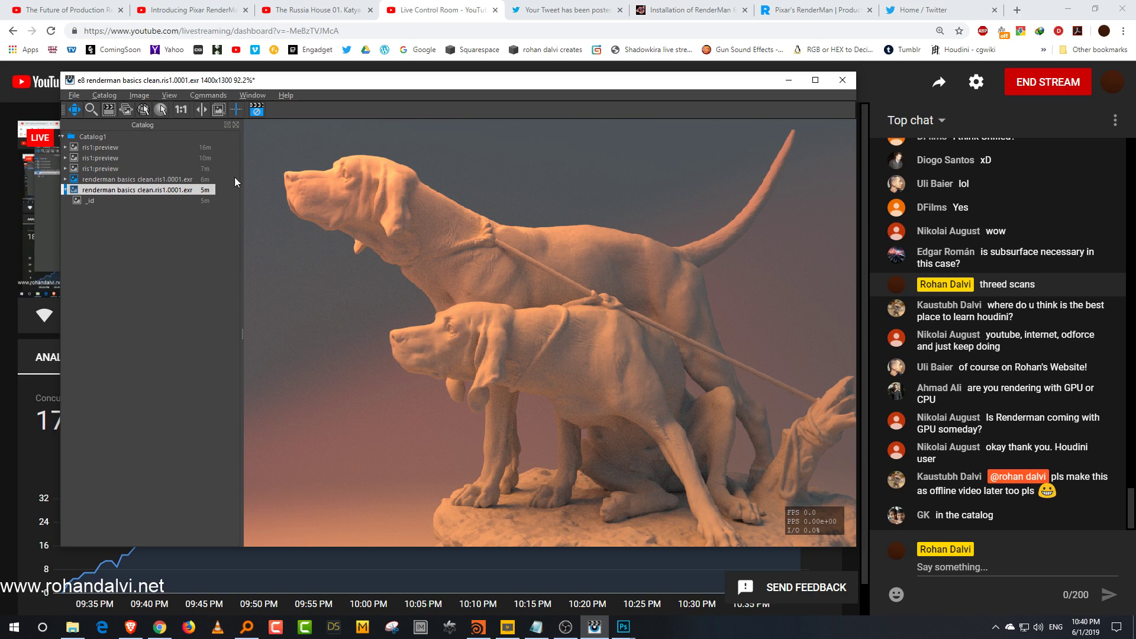
pyautogui.moveTo(114, 86); pyautogui.dragTo(99, 88)
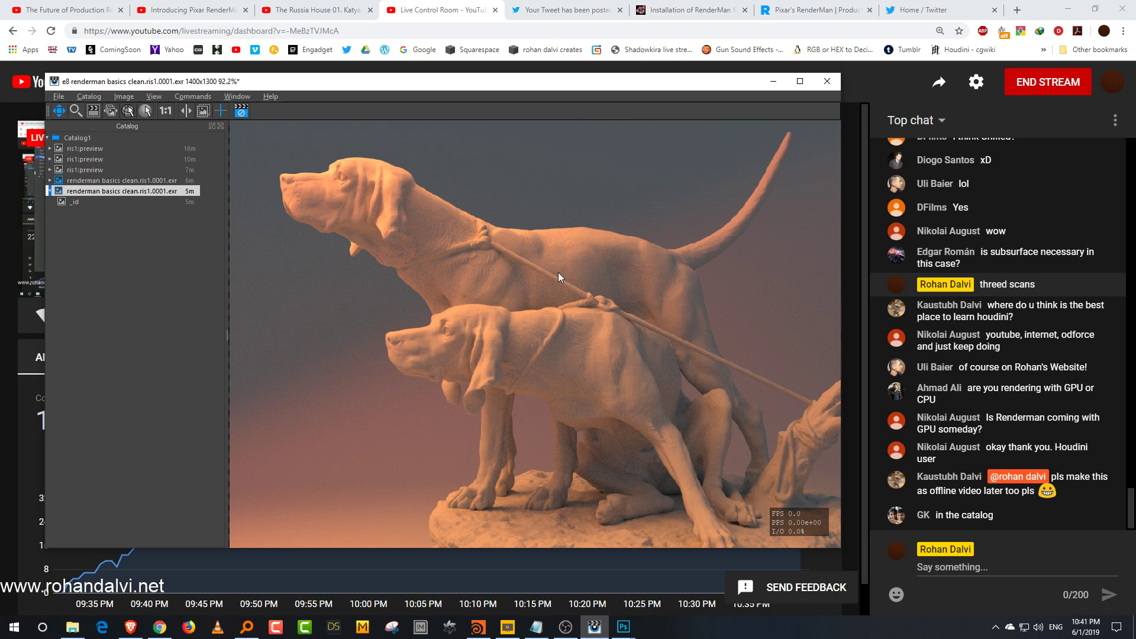
pyautogui.click(92, 98)
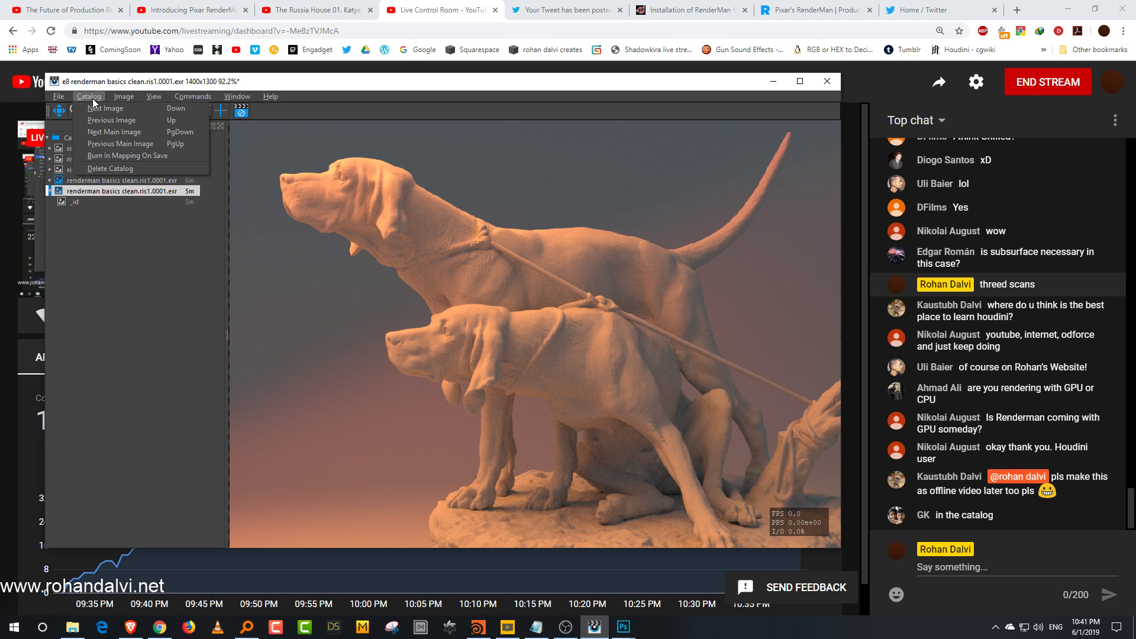
pyautogui.click(132, 158)
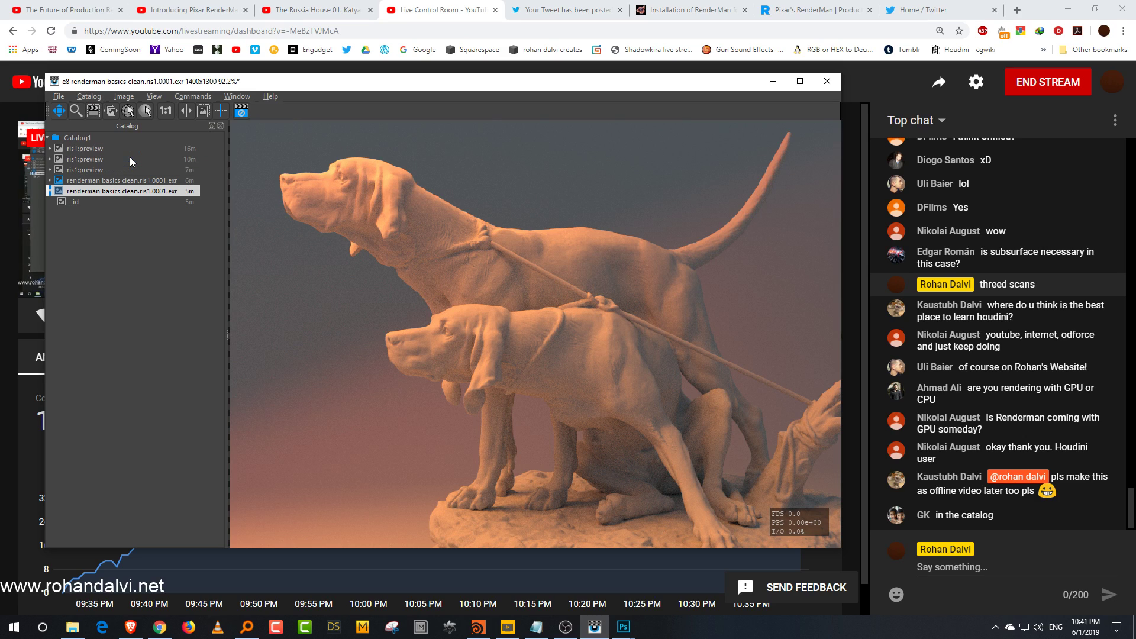
# Step: Export the current render from the image viewer as a PNG named "dogs noisy" into the renderman folder on drive K
pyautogui.click(58, 97)
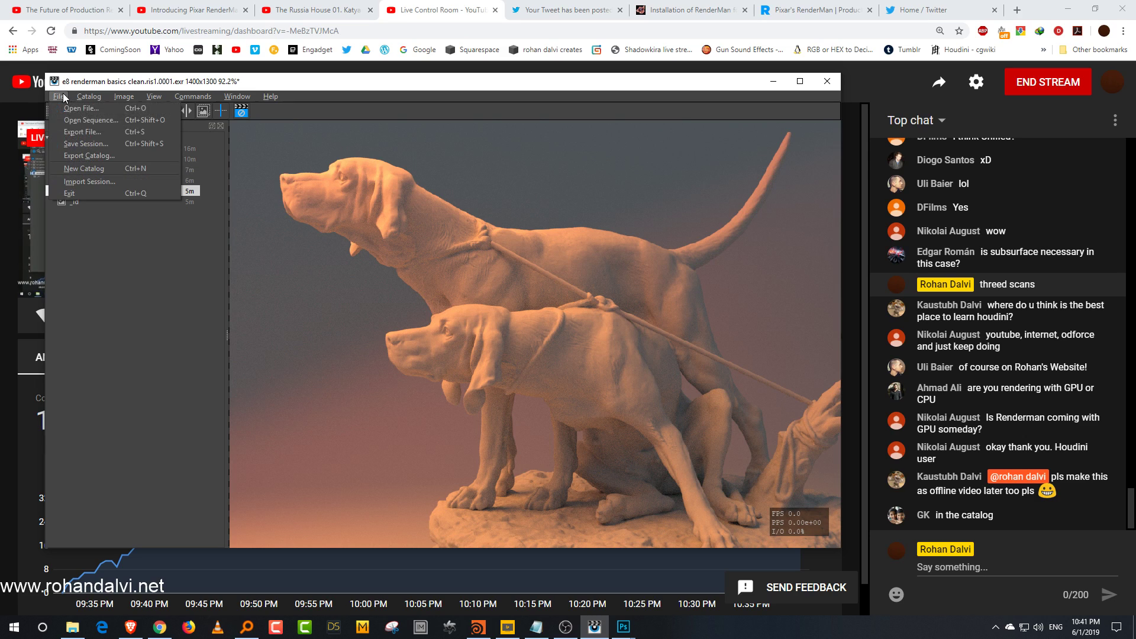
pyautogui.click(82, 132)
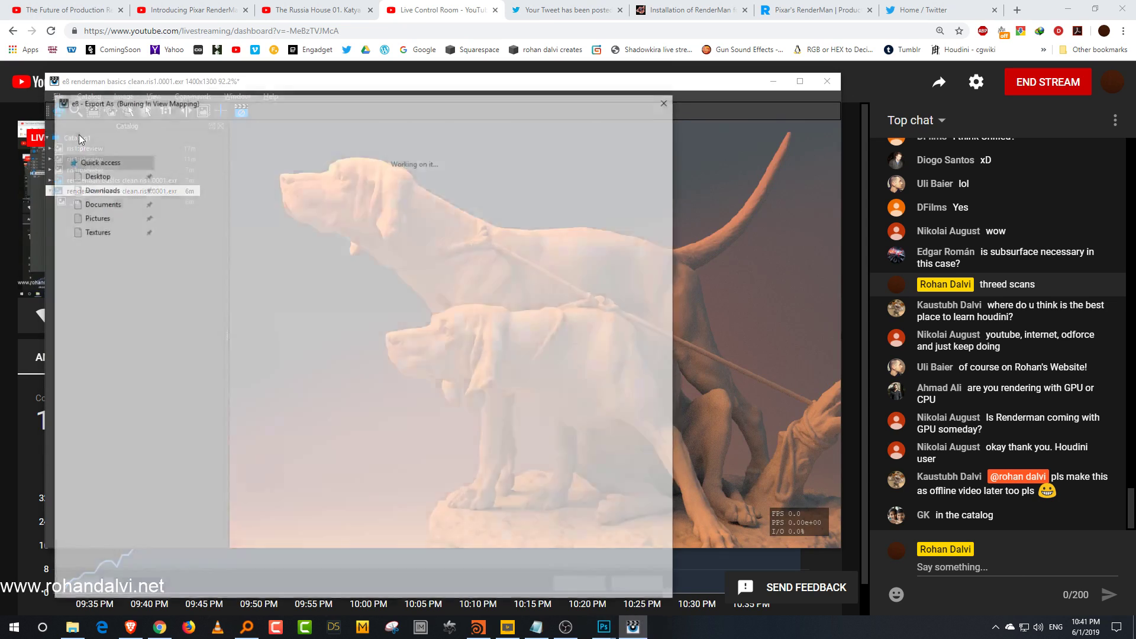
pyautogui.click(101, 519)
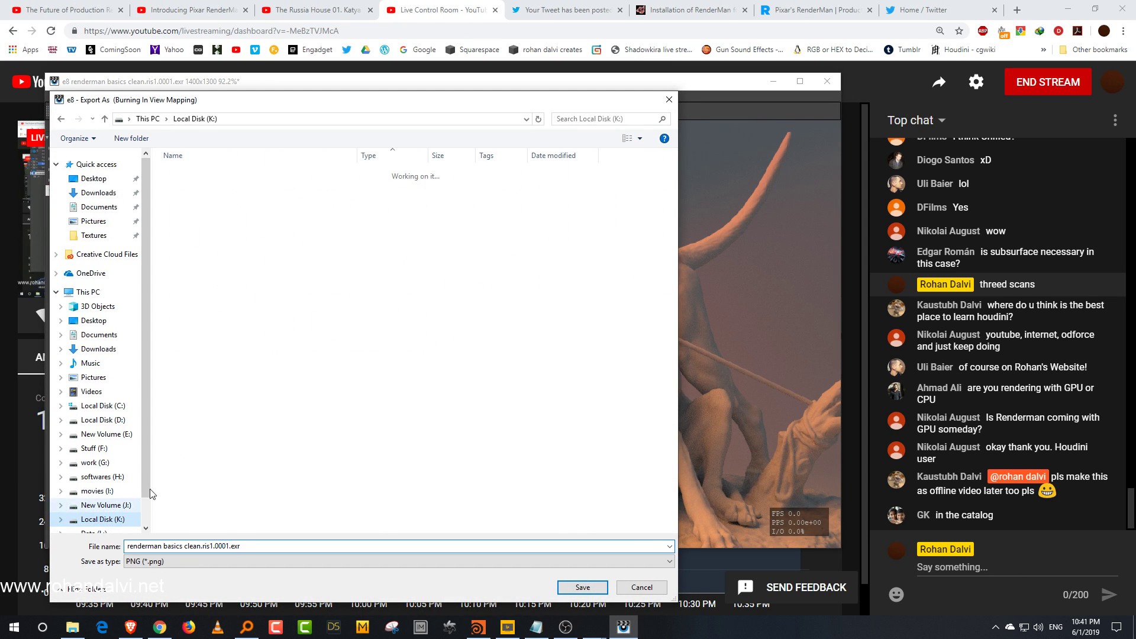
pyautogui.scroll(-2, 205, 446)
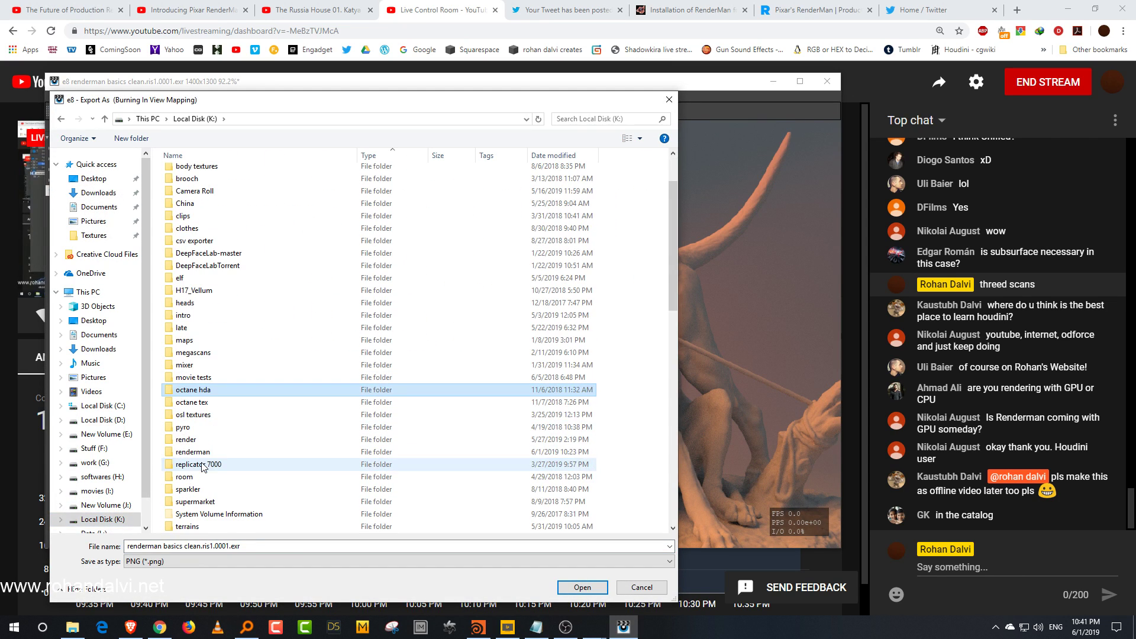
pyautogui.doubleClick(195, 454)
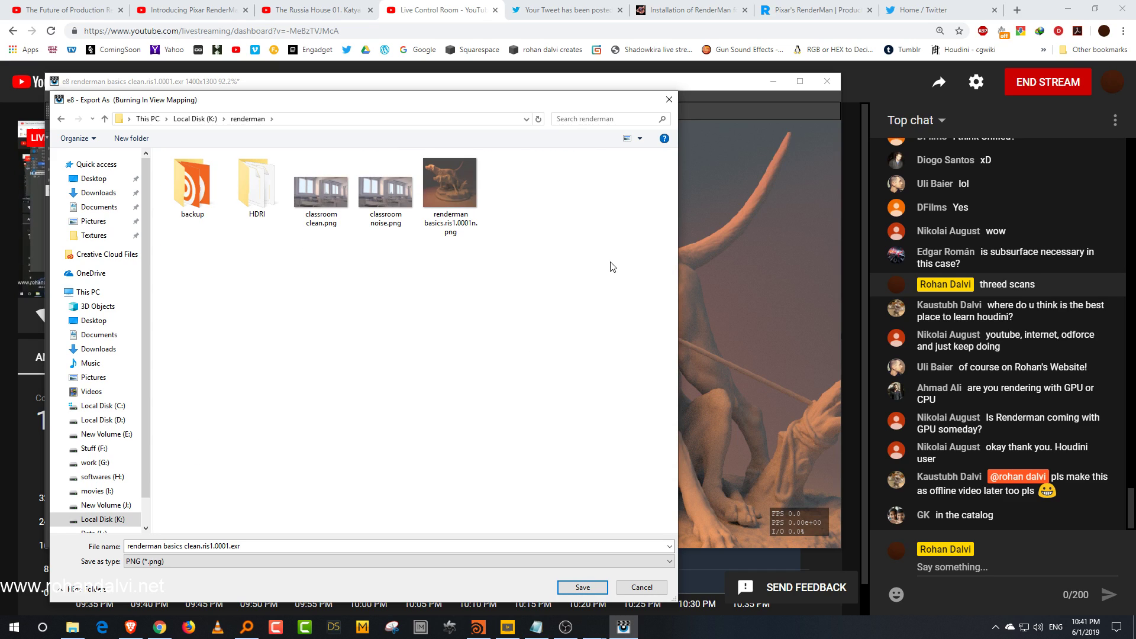
pyautogui.click(286, 561)
pyautogui.click(224, 543)
pyautogui.click(224, 545)
pyautogui.write('do')
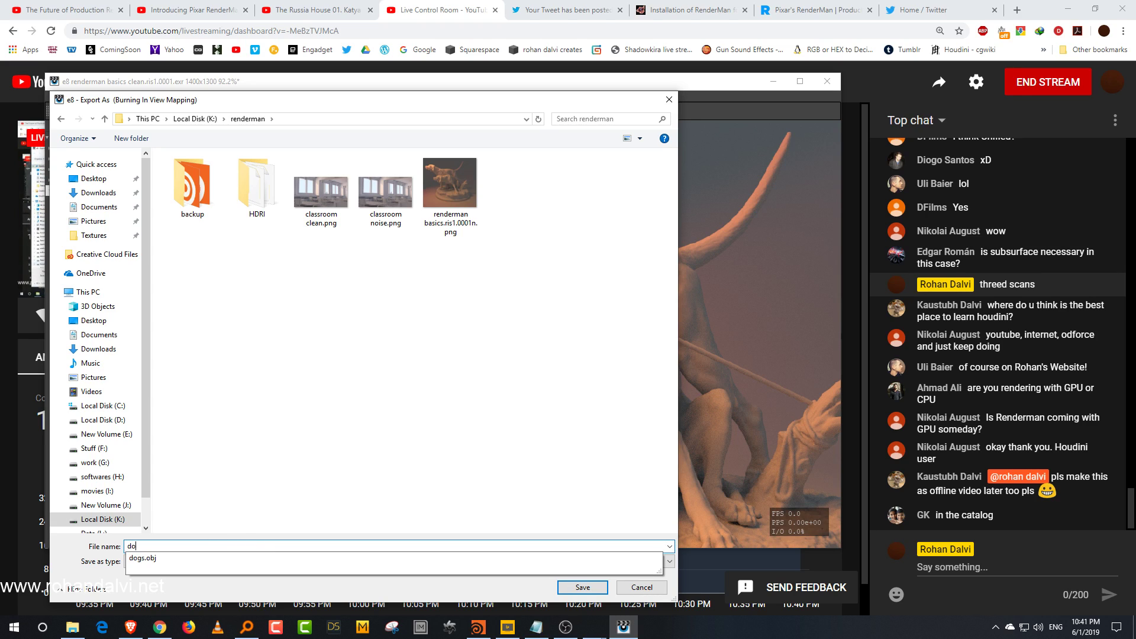
pyautogui.write('gs nmoise')
pyautogui.press('BackSpace')
pyautogui.press('BackSpace')
pyautogui.press('BackSpace')
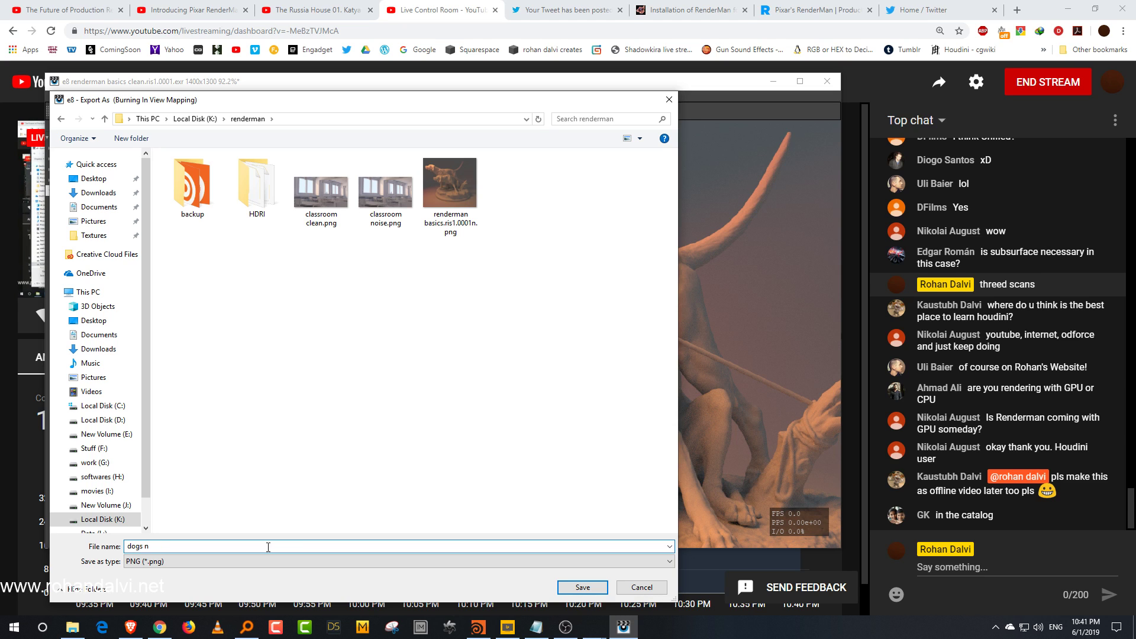
pyautogui.press('Return')
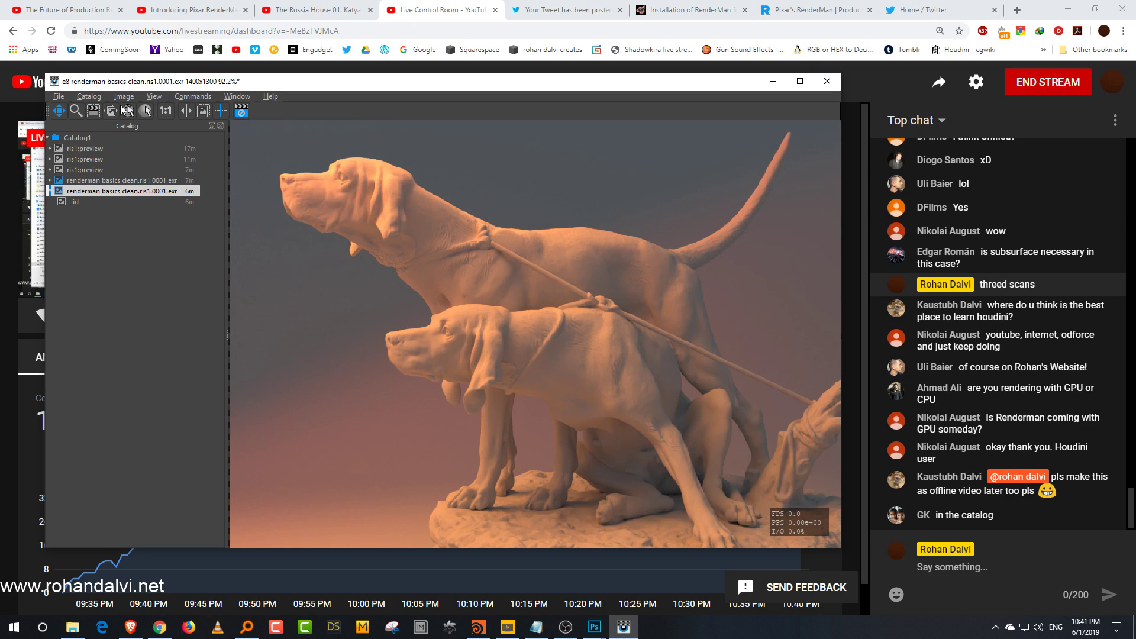
# Step: Export the render again as a PNG named "dogs clean" into the same renderman folder
pyautogui.click(62, 97)
pyautogui.click(79, 145)
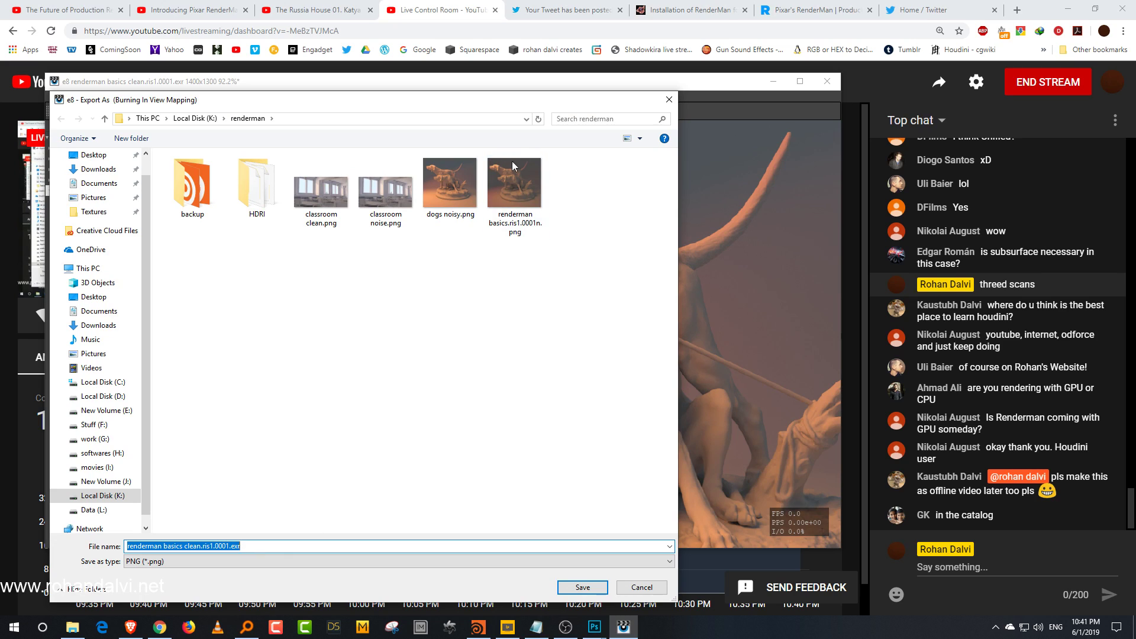
pyautogui.click(449, 185)
pyautogui.click(206, 546)
pyautogui.click(219, 546)
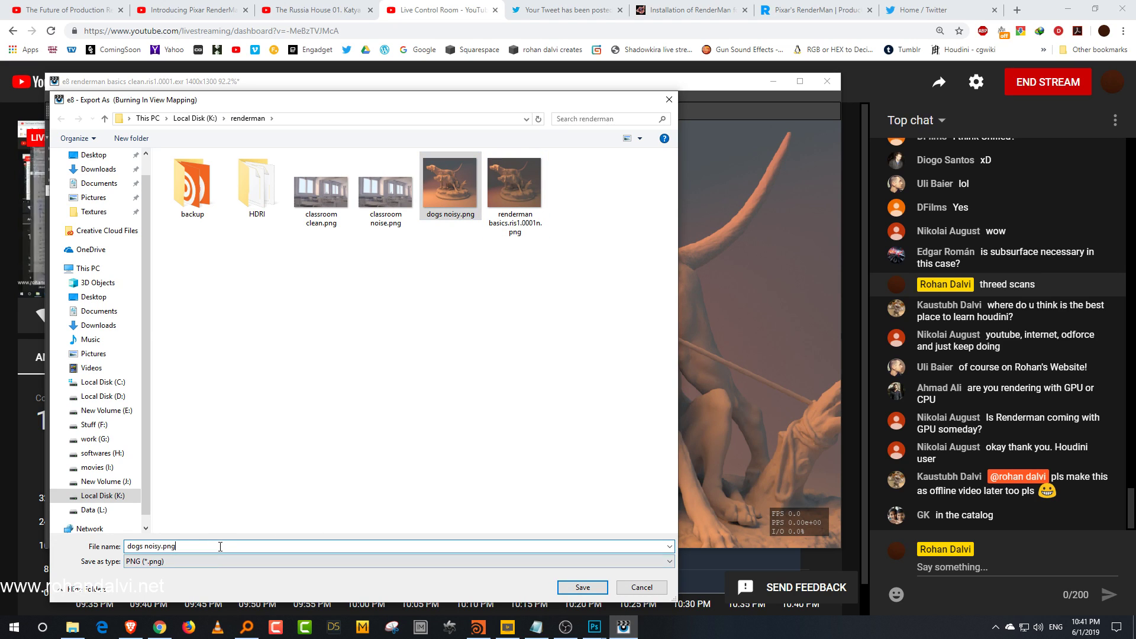
pyautogui.press('BackSpace')
pyautogui.press('BackSpace')
pyautogui.press('BackSpace')
pyautogui.press('BackSpace')
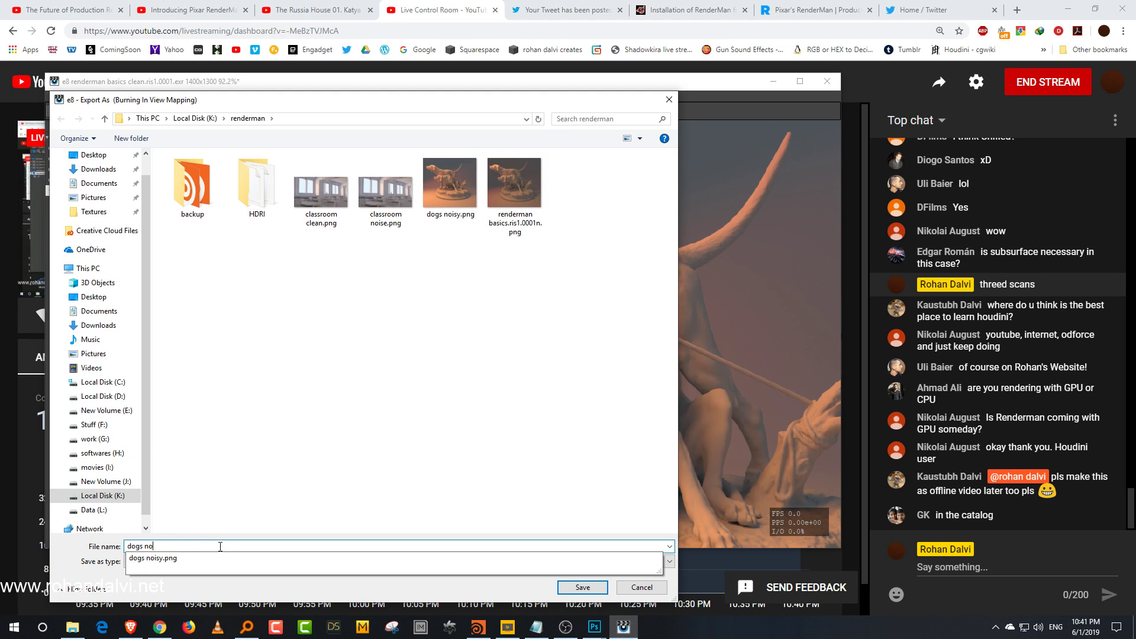
pyautogui.write('clea')
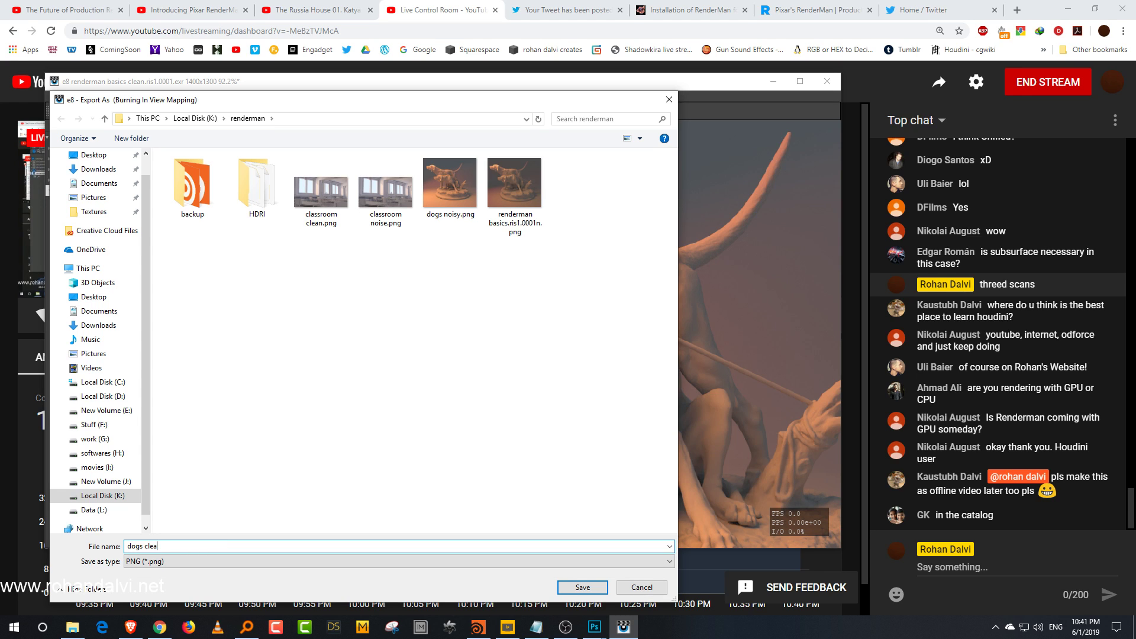
pyautogui.write('n')
pyautogui.press('Return')
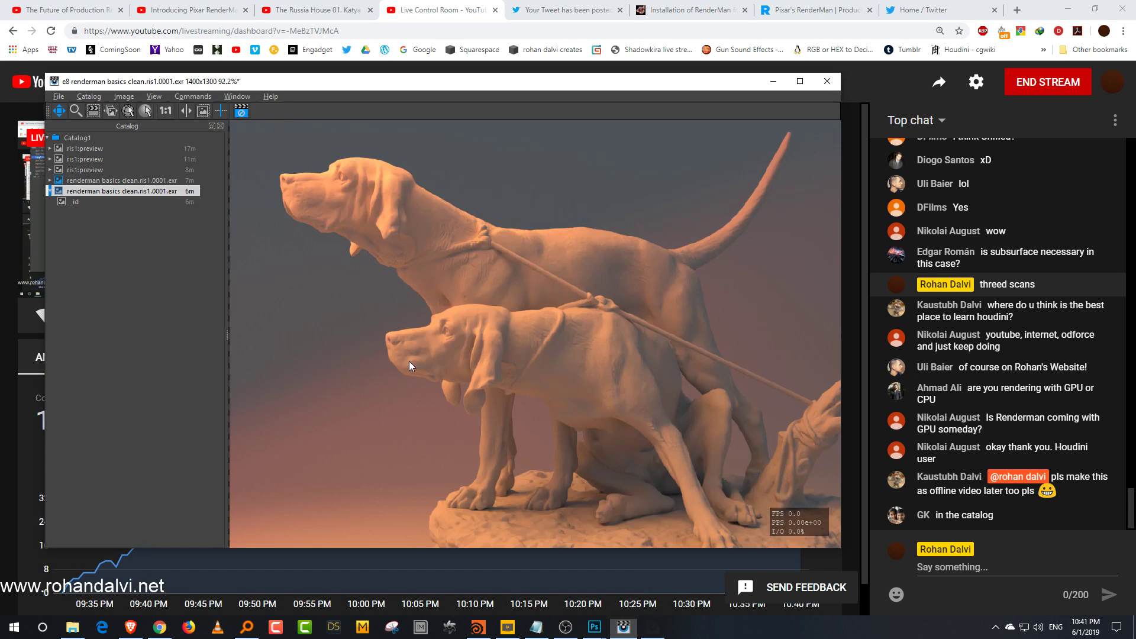
# Step: Switch to Photoshop and close the classroom noise and classroom clean documents without saving
pyautogui.moveTo(595, 628)
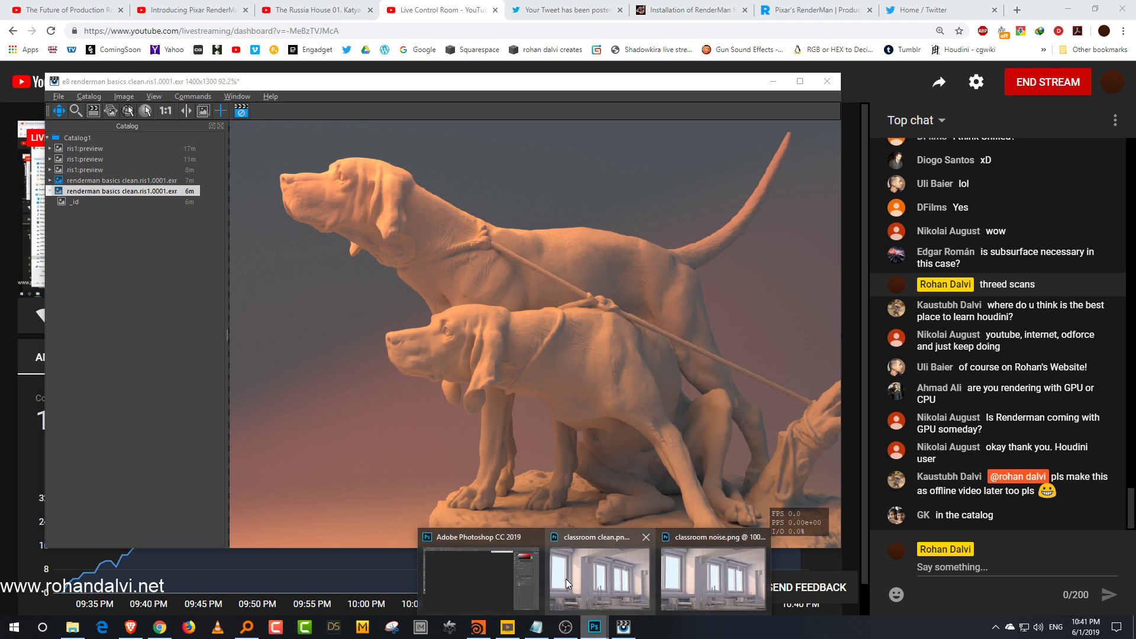
pyautogui.click(566, 578)
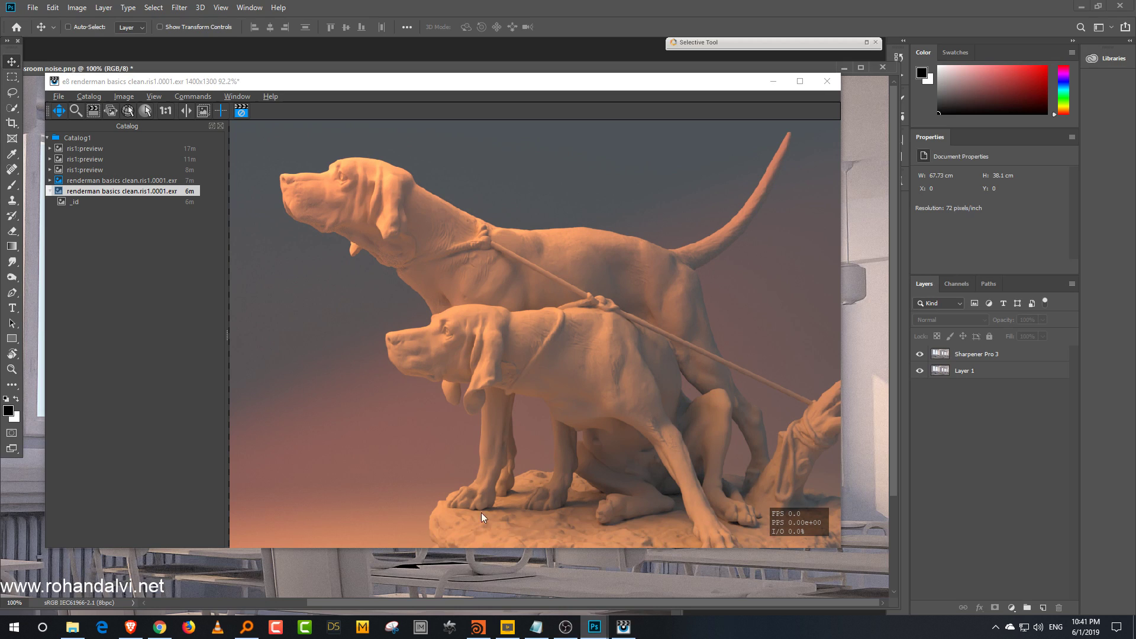
pyautogui.click(781, 84)
pyautogui.click(882, 68)
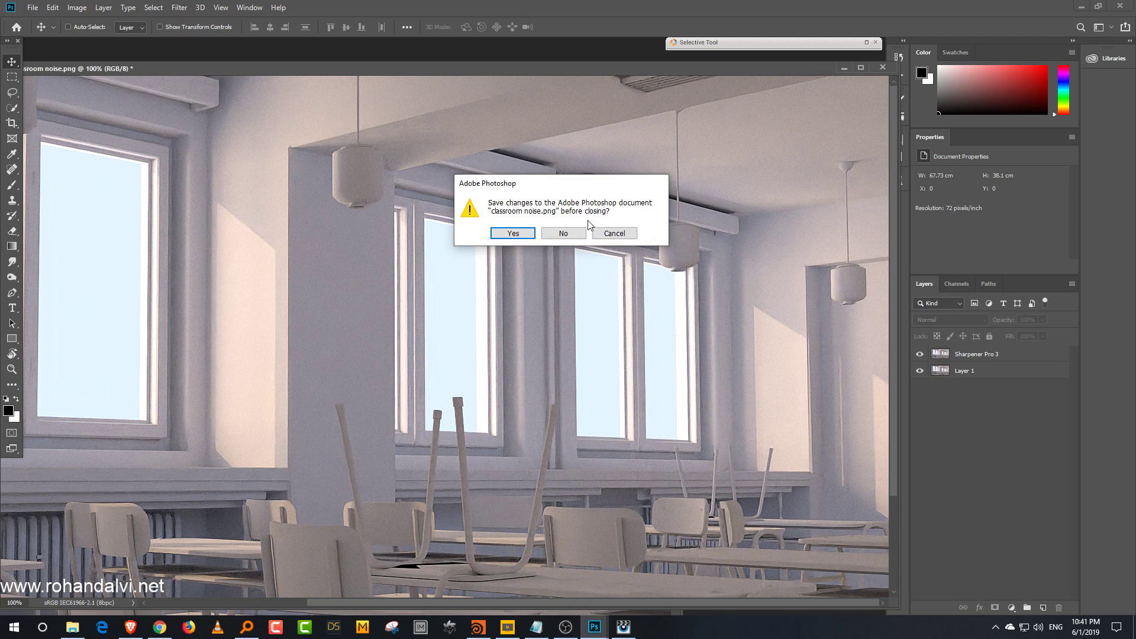
pyautogui.click(563, 235)
pyautogui.click(664, 86)
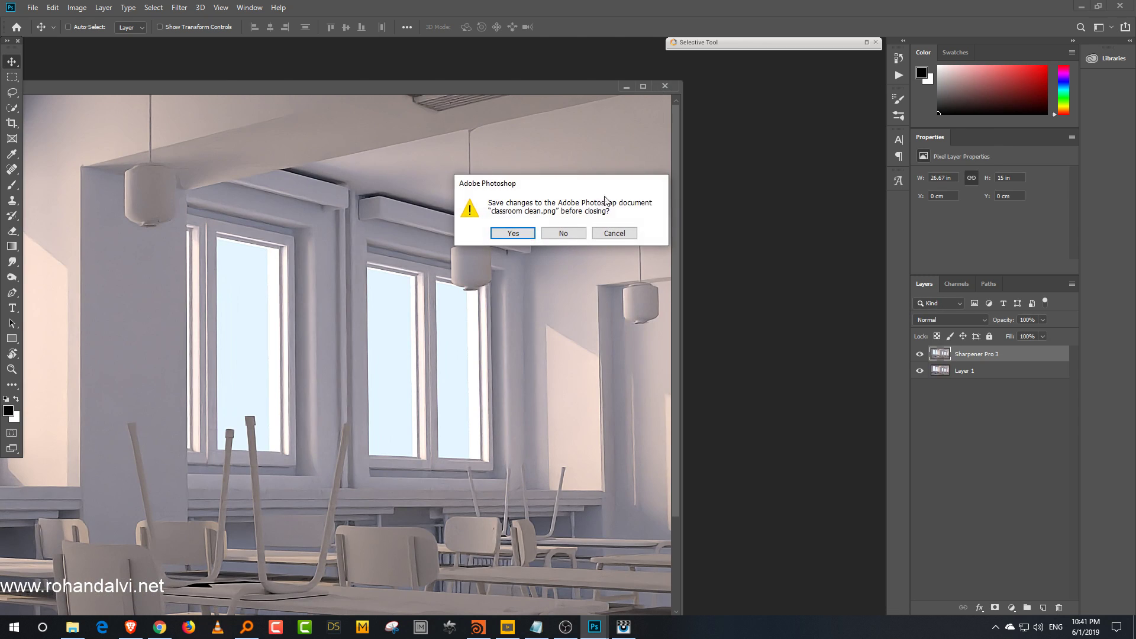
pyautogui.click(568, 232)
# Step: Open dogs noisy.png and dogs clean.png together from the renderman folder
pyautogui.click(39, 191)
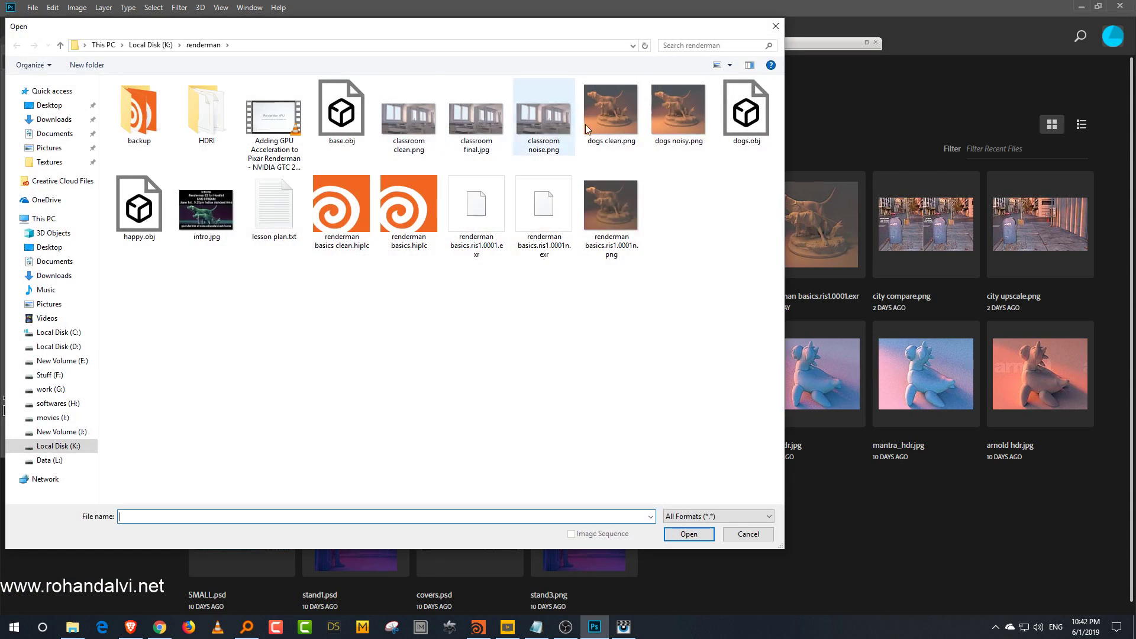
pyautogui.click(624, 116)
pyautogui.keyDown('ctrl'); pyautogui.click(690, 108); pyautogui.keyUp('ctrl')
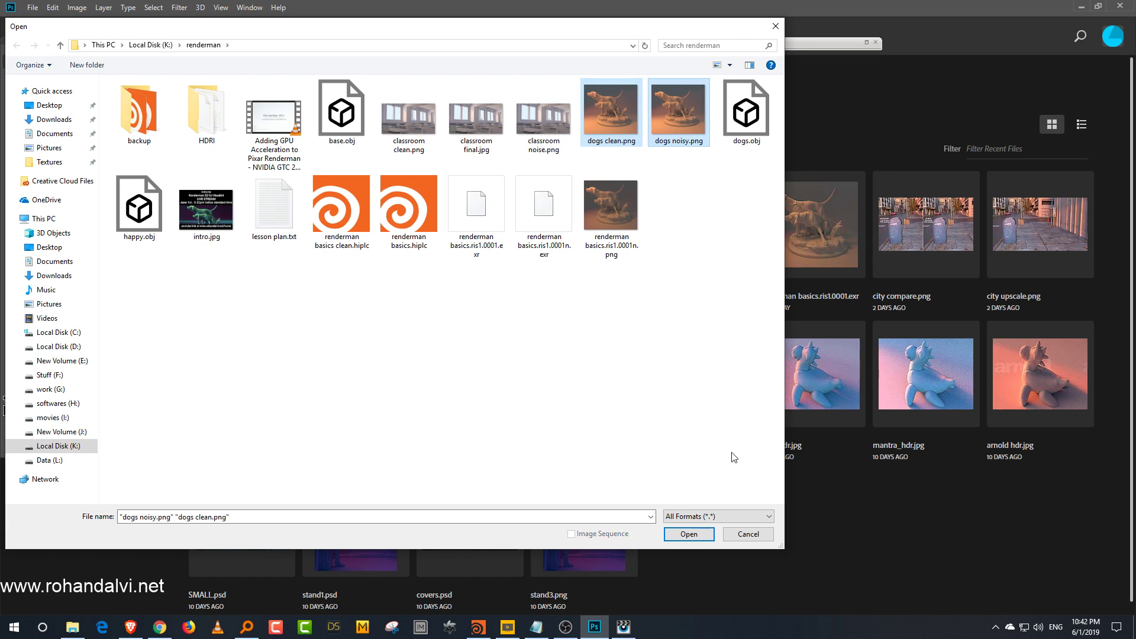
pyautogui.click(689, 534)
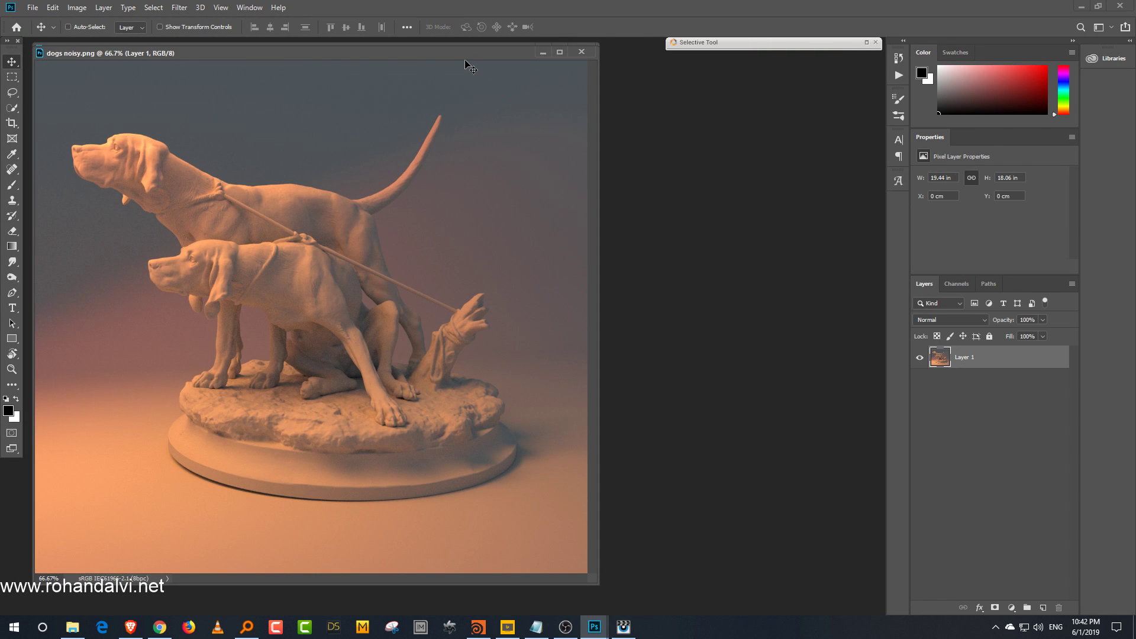
# Step: Apply Sharpener Pro 3 Output Sharpener to the clean dogs image with Structure at about 15%
pyautogui.moveTo(379, 56); pyautogui.dragTo(443, 155)
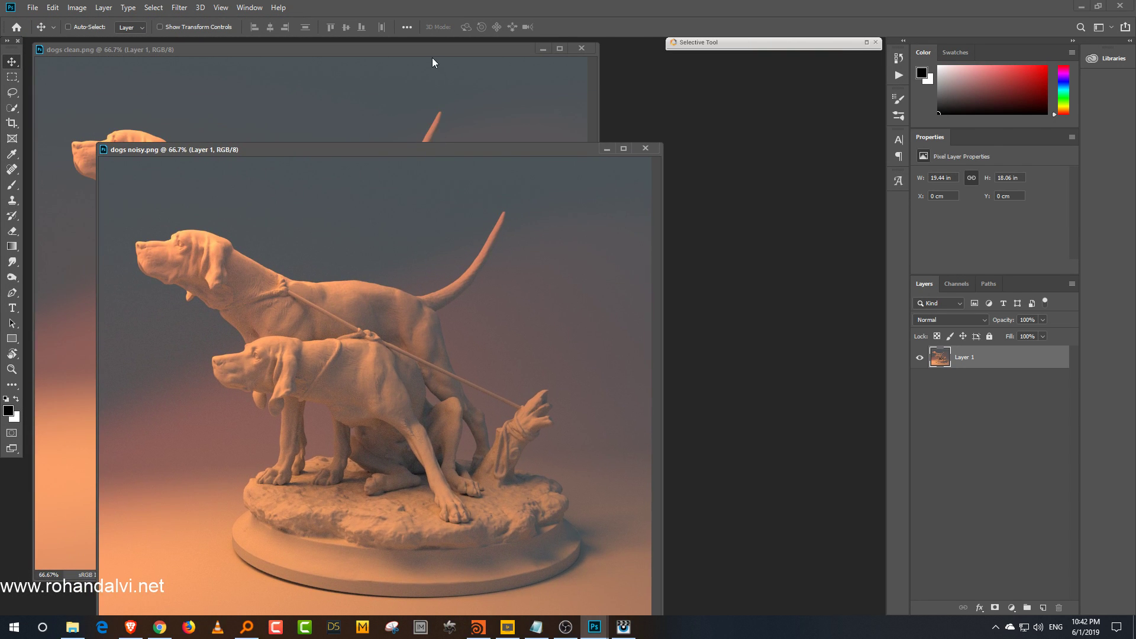
pyautogui.click(432, 59)
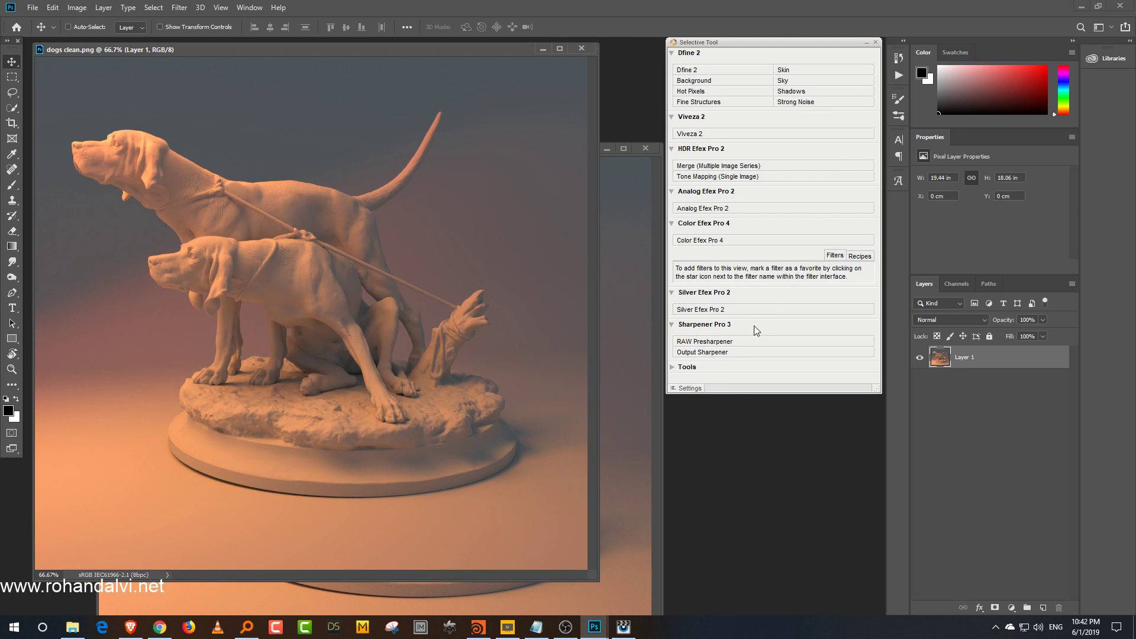
pyautogui.click(754, 352)
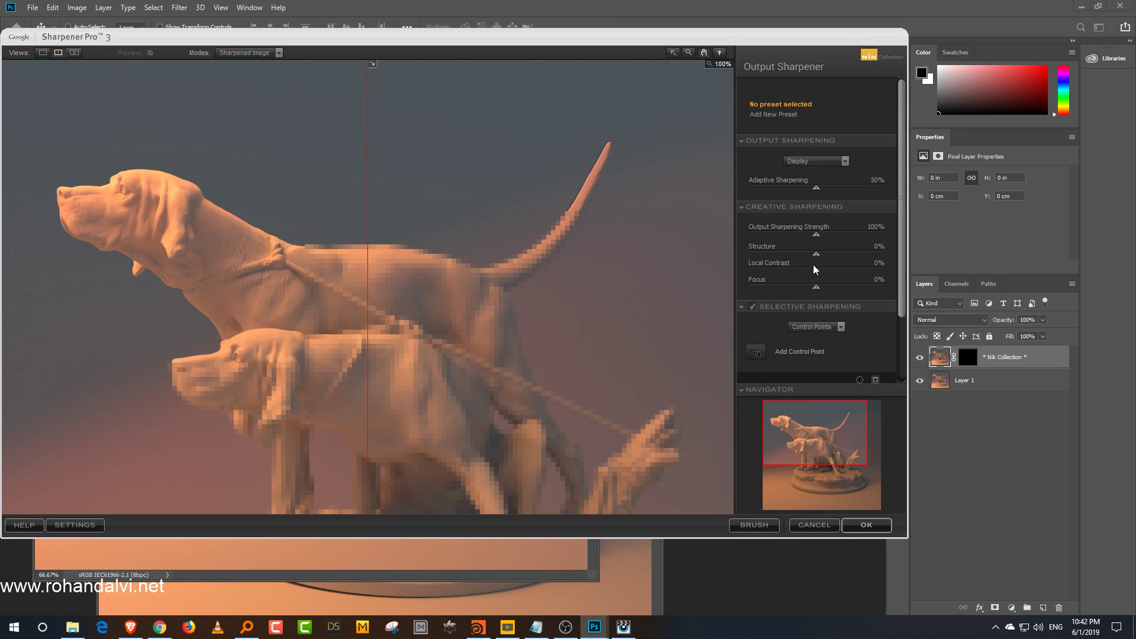
pyautogui.moveTo(369, 288); pyautogui.dragTo(28, 353)
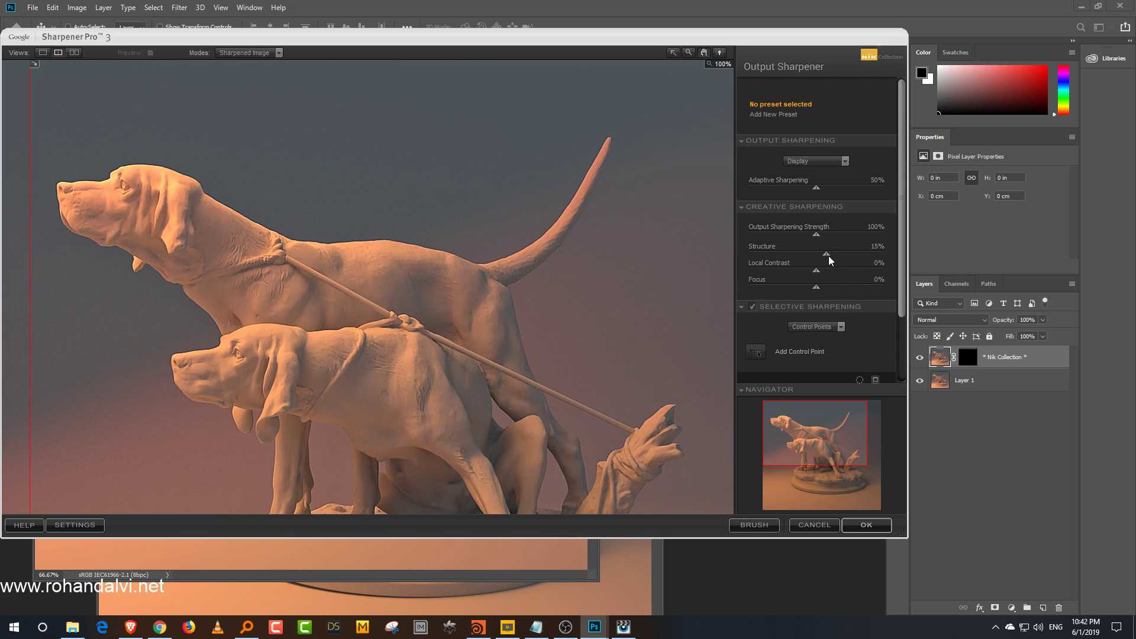
pyautogui.moveTo(818, 271)
pyautogui.mouseDown()
pyautogui.moveTo(836, 270)
pyautogui.moveTo(820, 277)
pyautogui.moveTo(824, 287)
pyautogui.mouseUp()
pyautogui.click(866, 525)
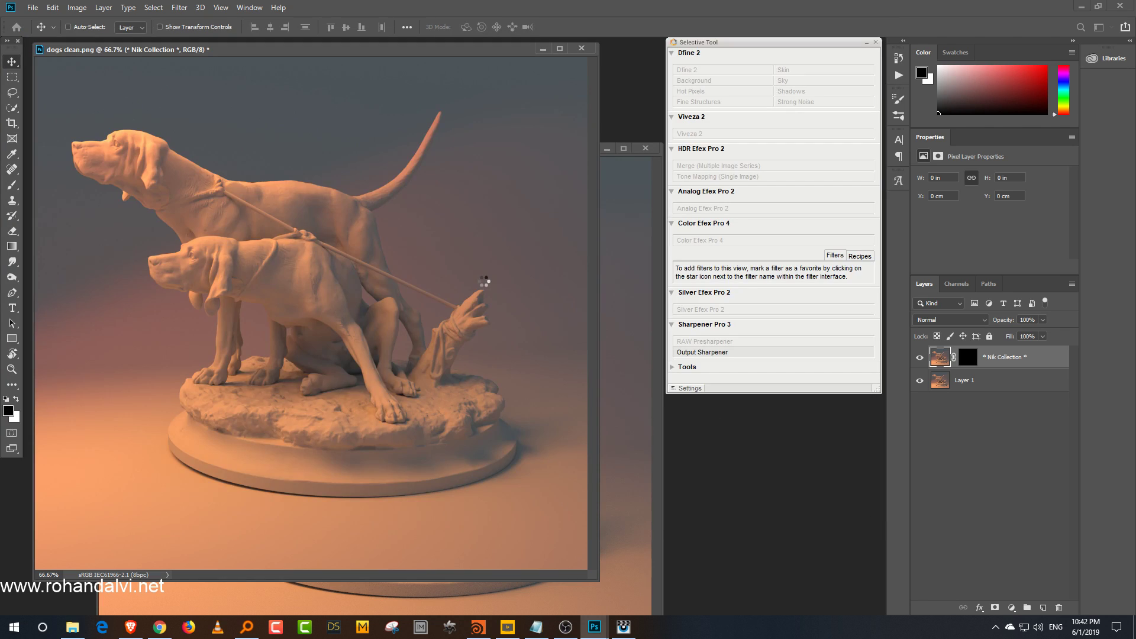
# Step: Copy the Sharpener Pro 3 layer from the clean dogs image onto the noisy dogs image
pyautogui.keyDown('shift'); pyautogui.moveTo(383, 281); pyautogui.dragTo(645, 345); pyautogui.keyUp('shift')
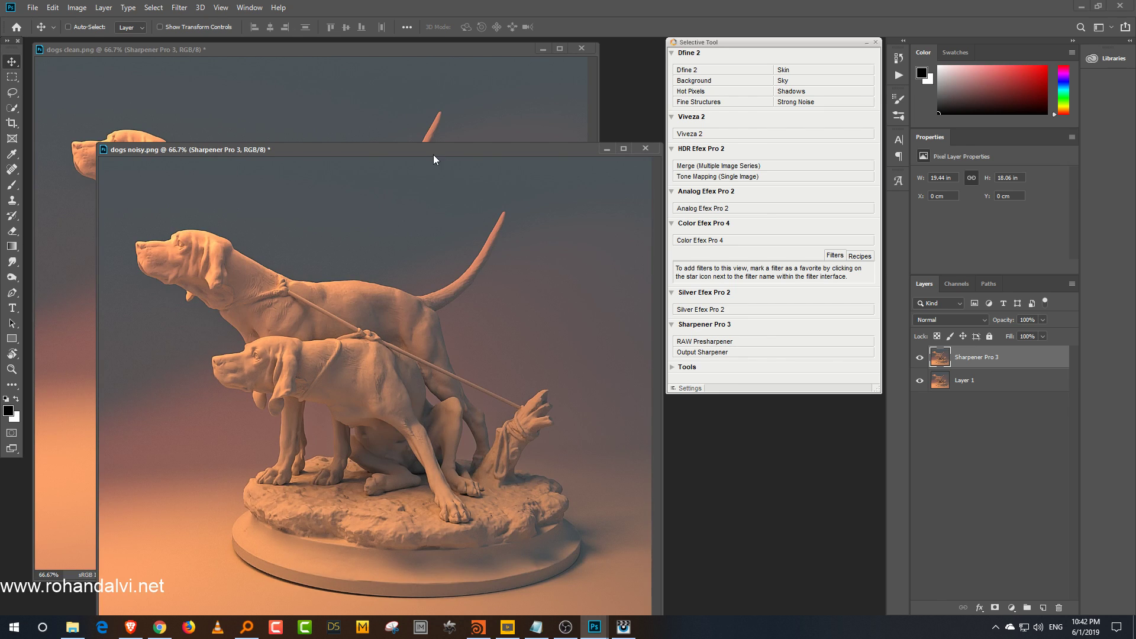
pyautogui.moveTo(442, 149); pyautogui.dragTo(428, 83)
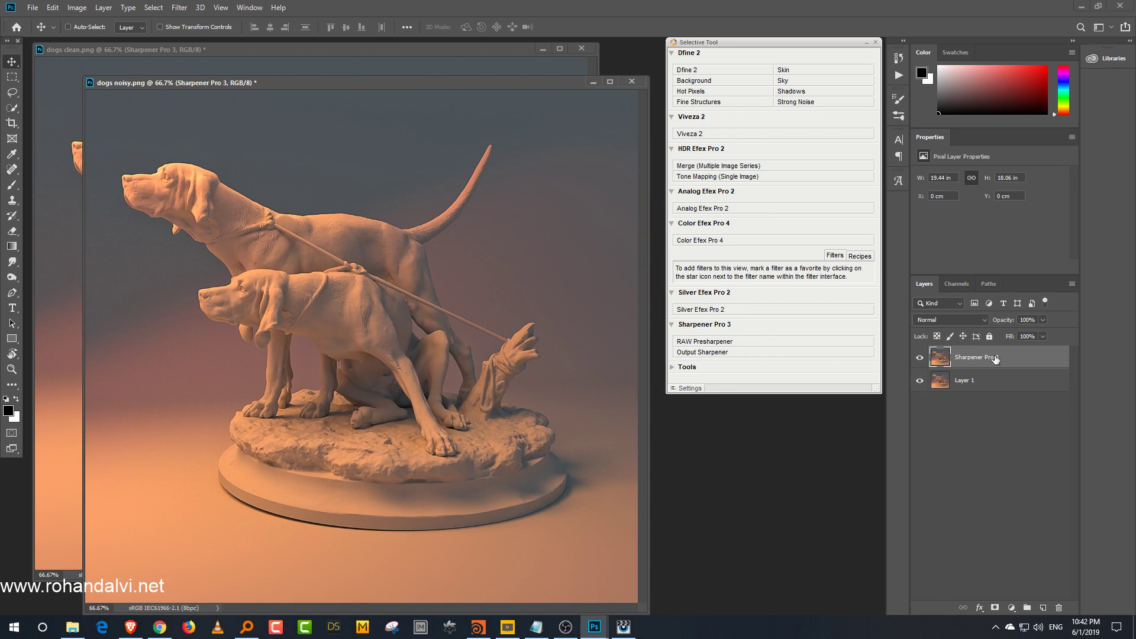
# Step: Zoom in and pan around the noisy dogs image to inspect the sharpened surface detail
pyautogui.hotkey('ctrl', '+')
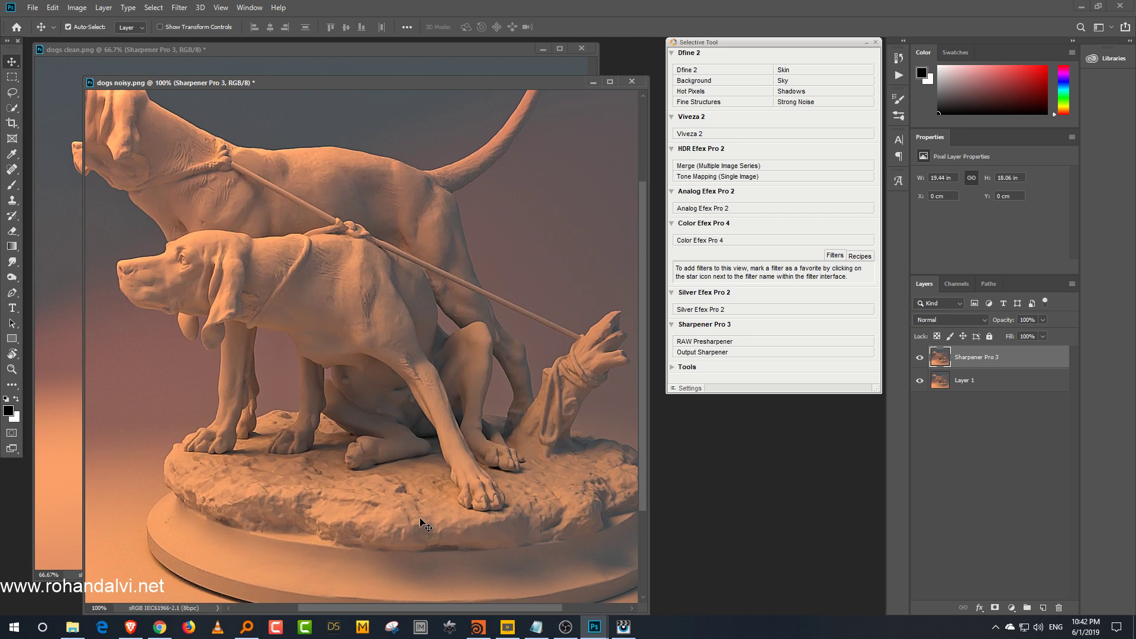
pyautogui.hotkey('ctrl', '+')
pyautogui.moveTo(418, 520); pyautogui.dragTo(464, 274)
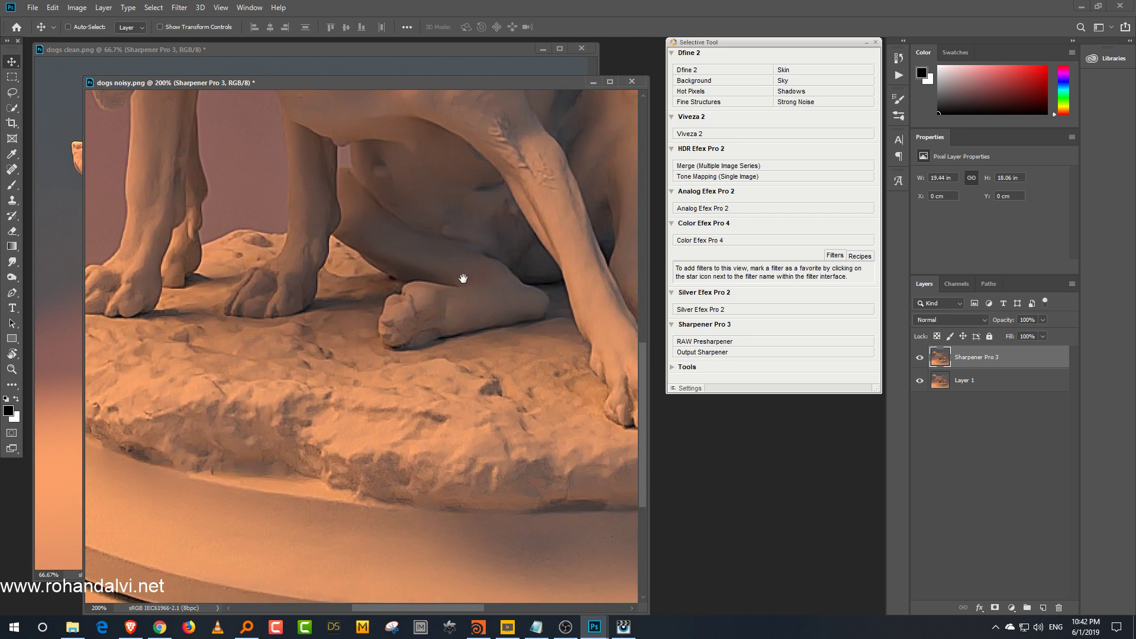
pyautogui.moveTo(358, 559); pyautogui.dragTo(409, 475)
pyautogui.moveTo(441, 430); pyautogui.dragTo(429, 499)
pyautogui.hotkey('ctrl', '-')
pyautogui.moveTo(382, 298); pyautogui.dragTo(464, 391)
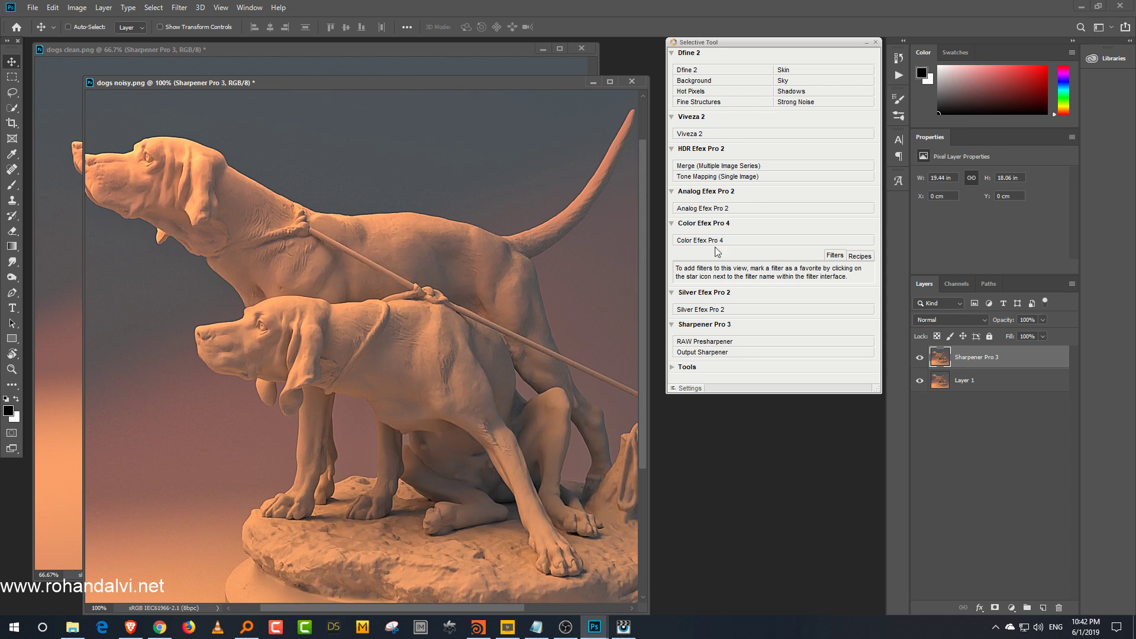
# Step: Enter full-screen view and toggle the Sharpener Pro 3 layer's visibility to compare sharpened and unsharpened
pyautogui.press('f')
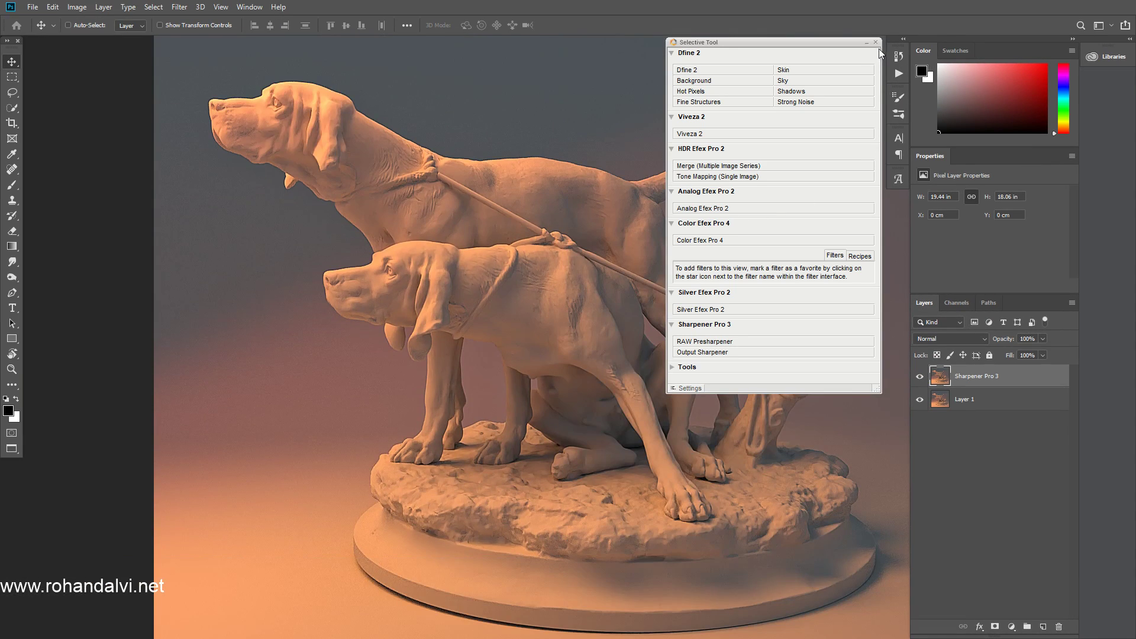
pyautogui.click(867, 42)
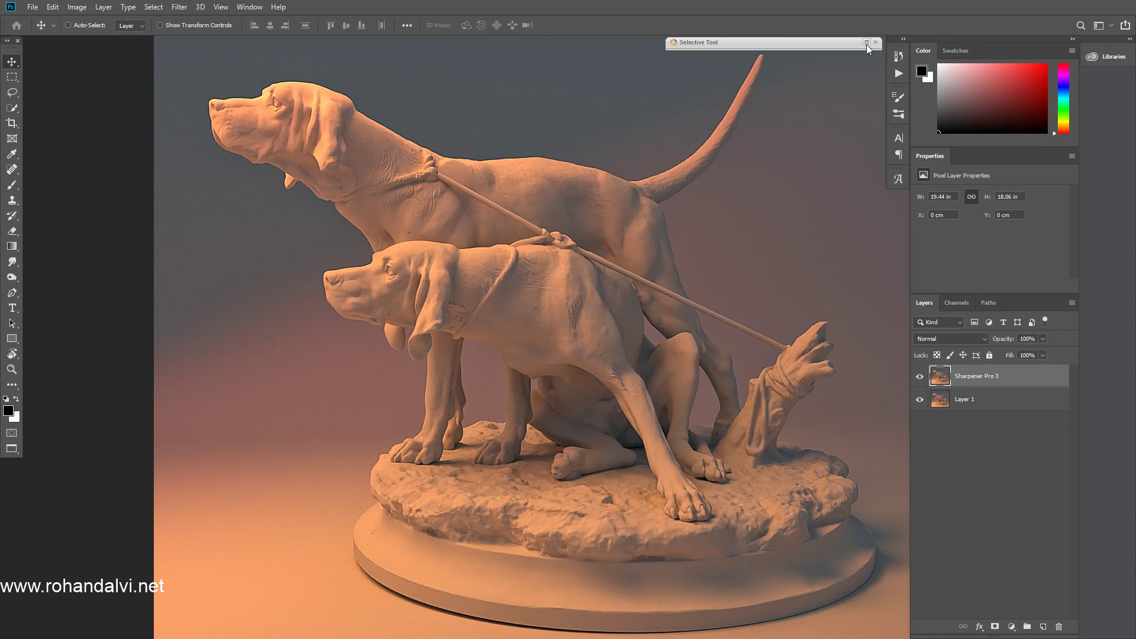
pyautogui.click(1043, 340)
pyautogui.click(923, 378)
pyautogui.click(924, 378)
pyautogui.click(923, 378)
pyautogui.click(923, 378)
pyautogui.click(924, 378)
pyautogui.click(924, 378)
# Step: Lower the Sharpener Pro 3 layer's opacity to 60% and toggle its visibility while panning to compare
pyautogui.moveTo(1045, 351); pyautogui.dragTo(1043, 352)
pyautogui.click(919, 380)
pyautogui.click(919, 380)
pyautogui.click(920, 381)
pyautogui.click(919, 380)
pyautogui.click(921, 379)
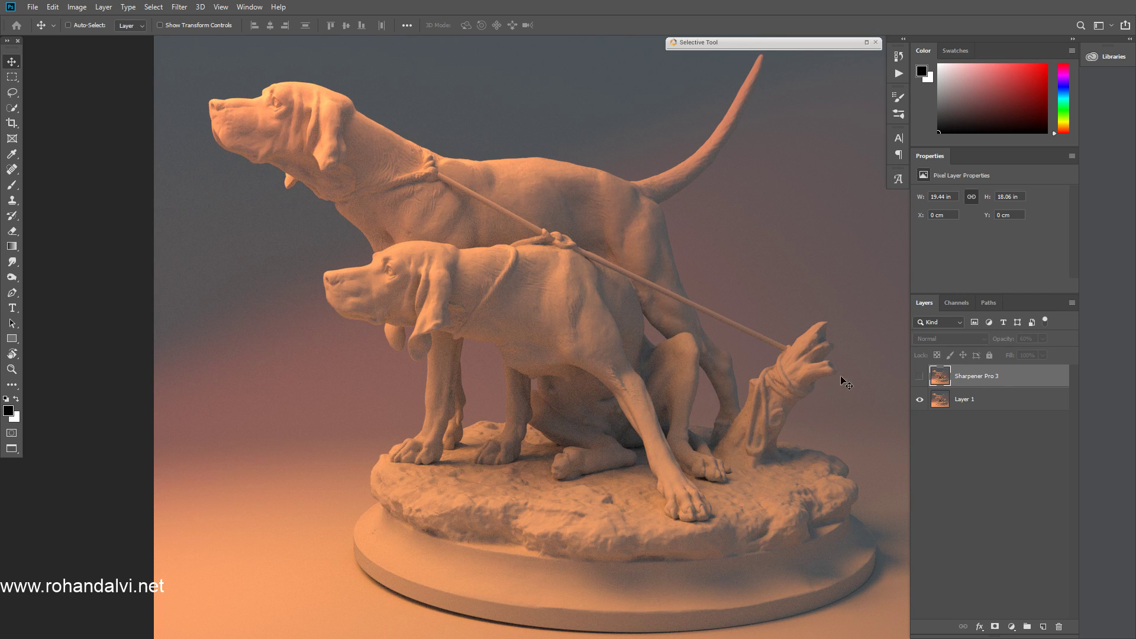
pyautogui.click(920, 377)
pyautogui.moveTo(620, 377); pyautogui.dragTo(586, 384)
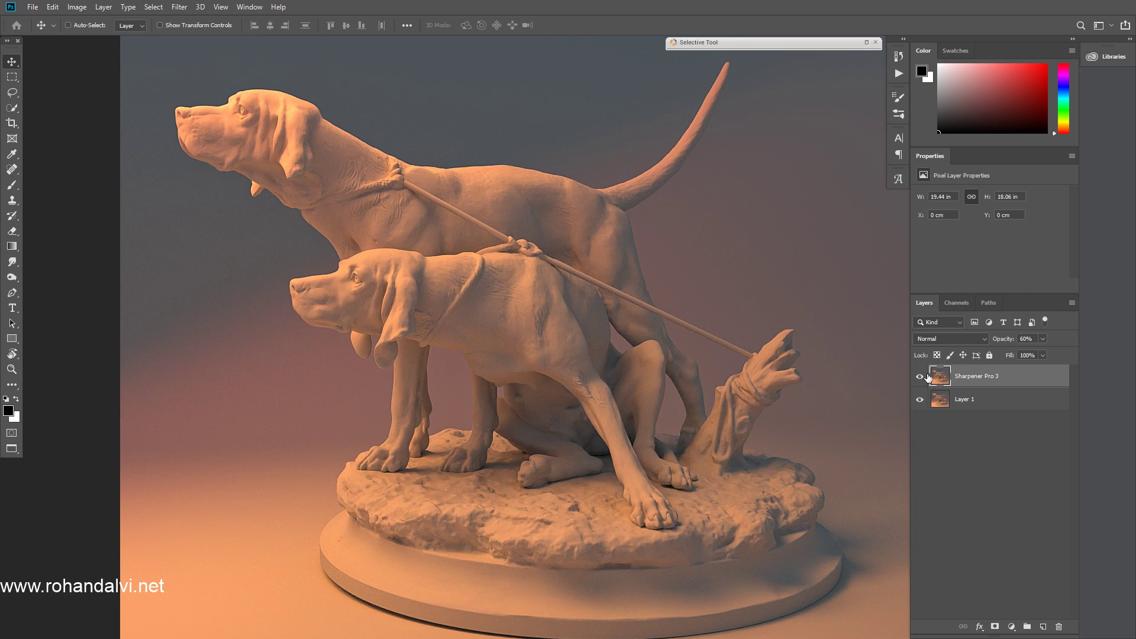
pyautogui.click(920, 377)
pyautogui.click(921, 377)
pyautogui.click(921, 377)
pyautogui.click(921, 377)
pyautogui.moveTo(774, 360)
pyautogui.mouseDown()
pyautogui.moveTo(644, 302)
pyautogui.moveTo(749, 323)
pyautogui.moveTo(759, 364)
pyautogui.mouseUp()
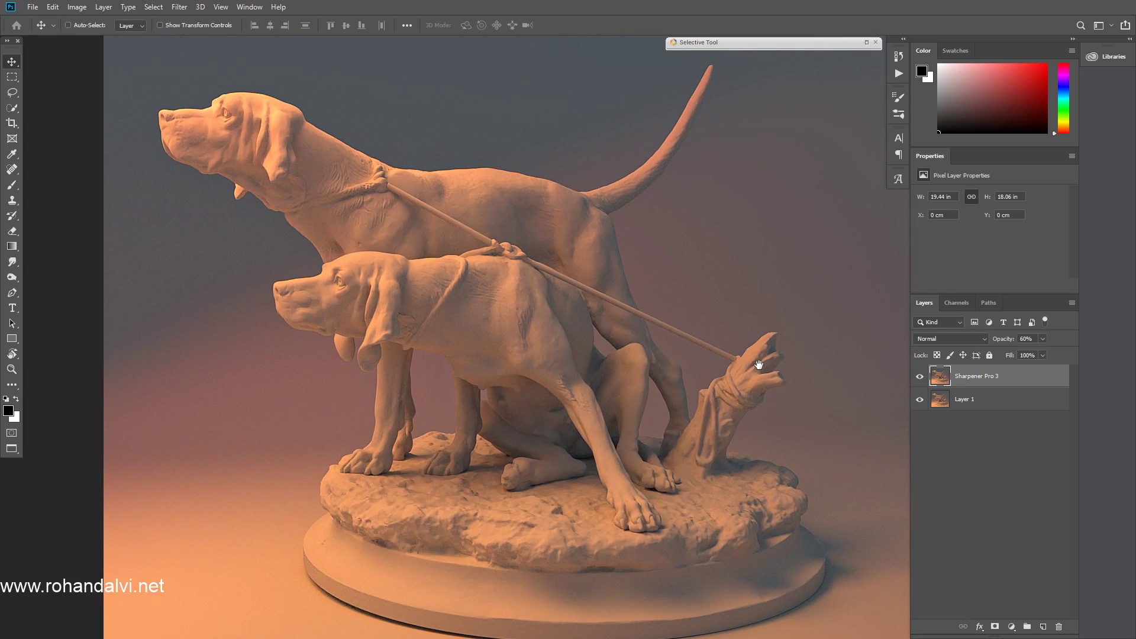
# Step: Exit full-screen view and post "Nik software" as a reply in the live stream chat
pyautogui.press('f')
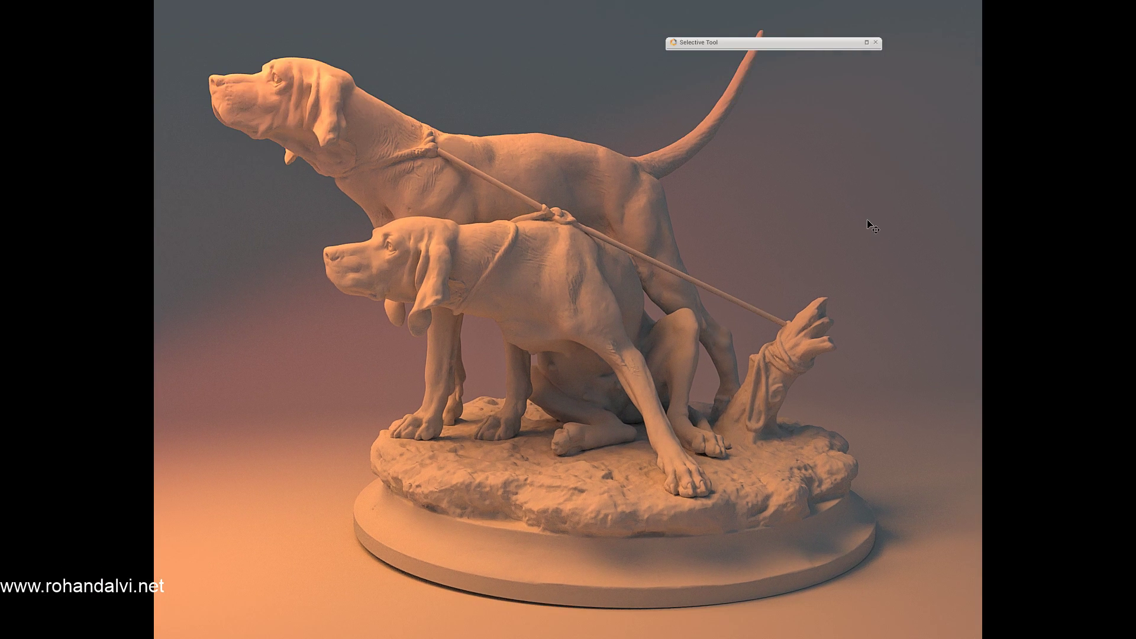
pyautogui.press('f')
pyautogui.hotkey('alt', 'Tab')
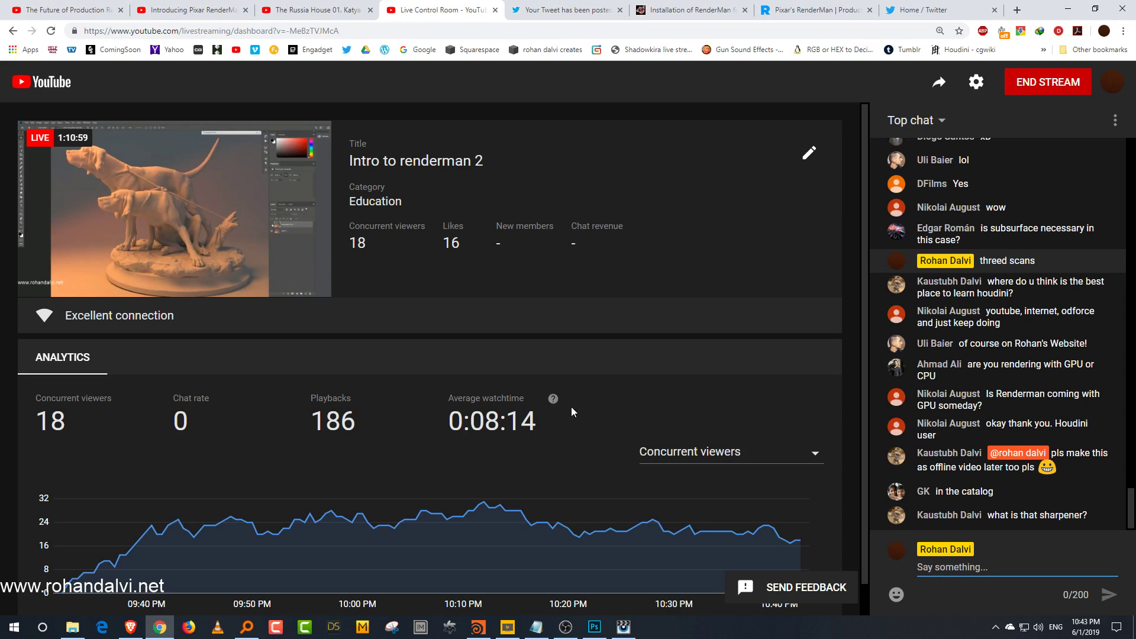
pyautogui.click(478, 627)
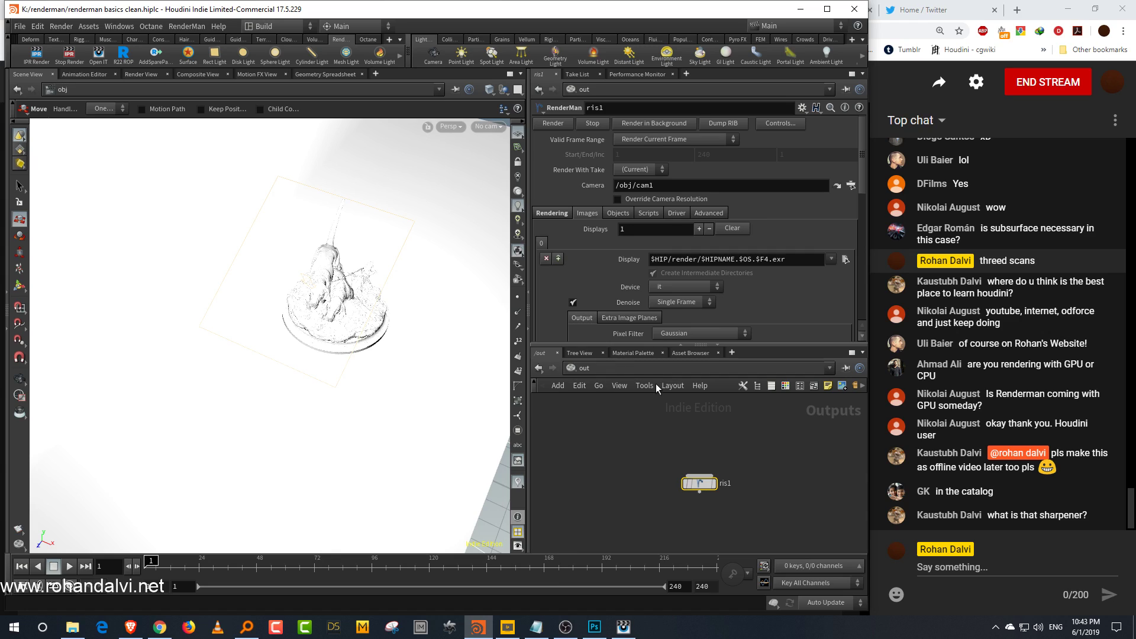
pyautogui.click(617, 441)
pyautogui.click(923, 568)
pyautogui.write('Nik software')
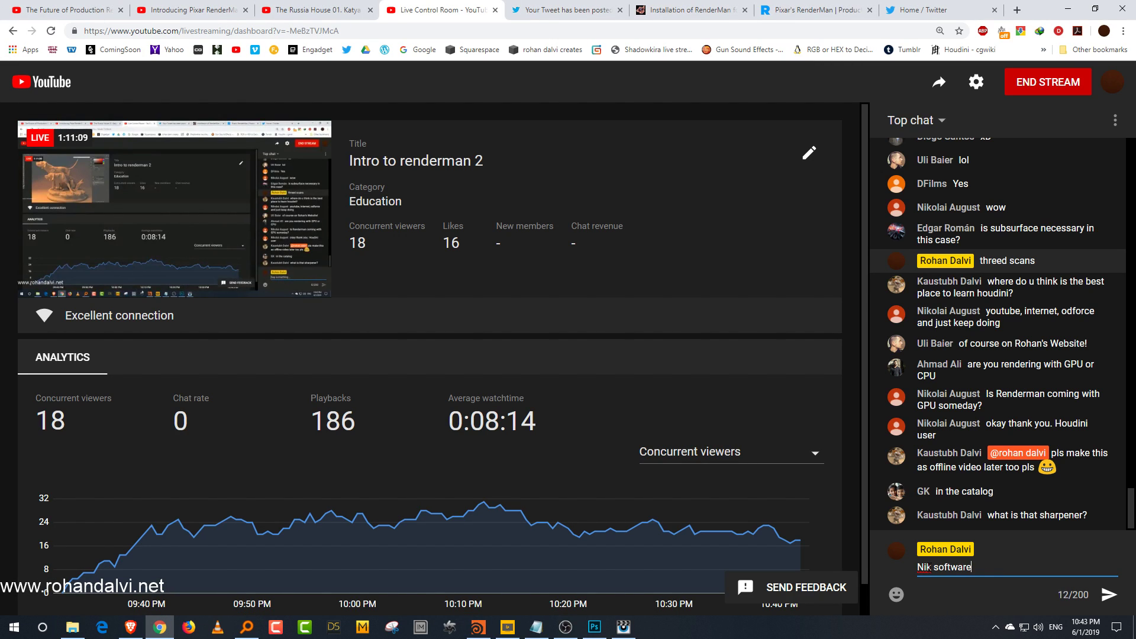
pyautogui.press('Return')
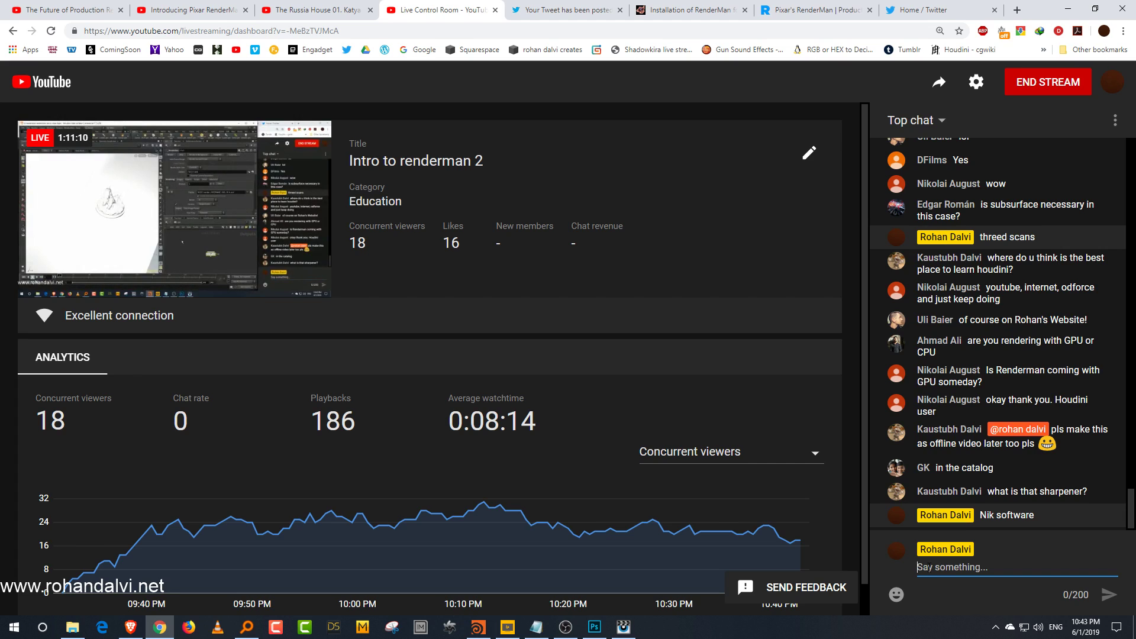
pyautogui.click(480, 628)
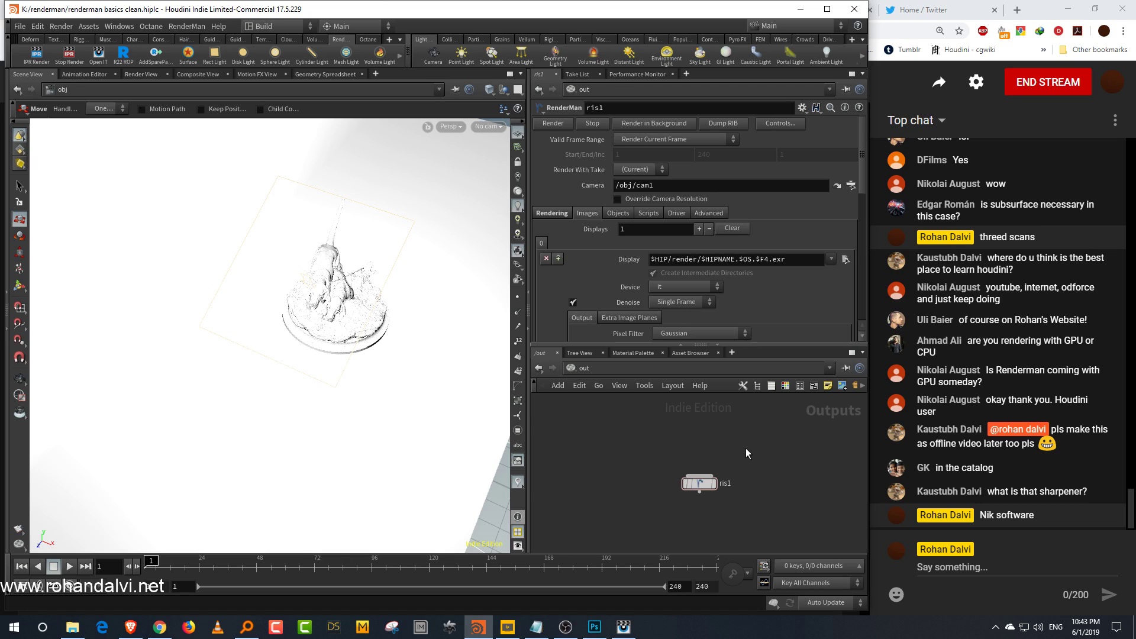
pyautogui.moveTo(680, 482); pyautogui.dragTo(653, 470, button='middle')
pyautogui.scroll(3, 654, 470)
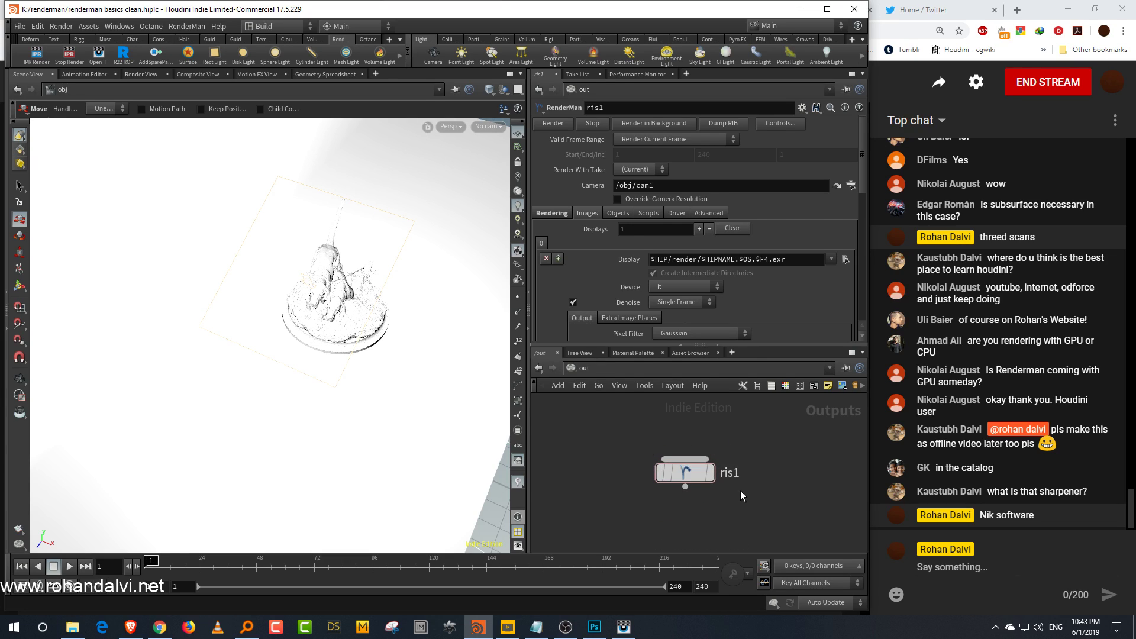
pyautogui.moveTo(738, 491); pyautogui.dragTo(745, 460, button='middle')
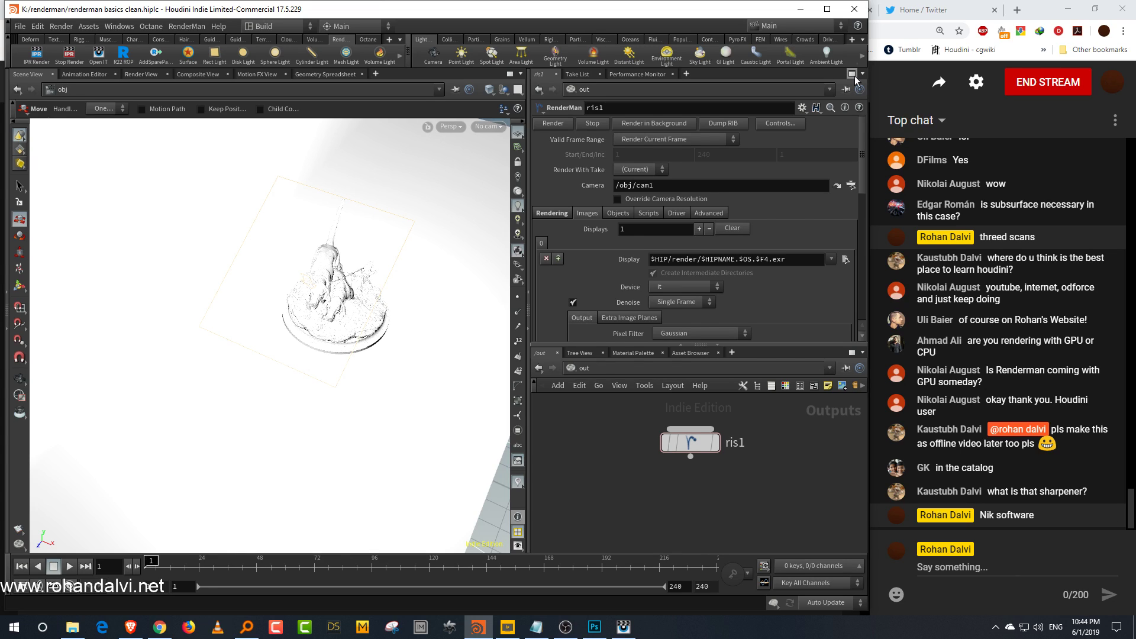
pyautogui.click(1116, 120)
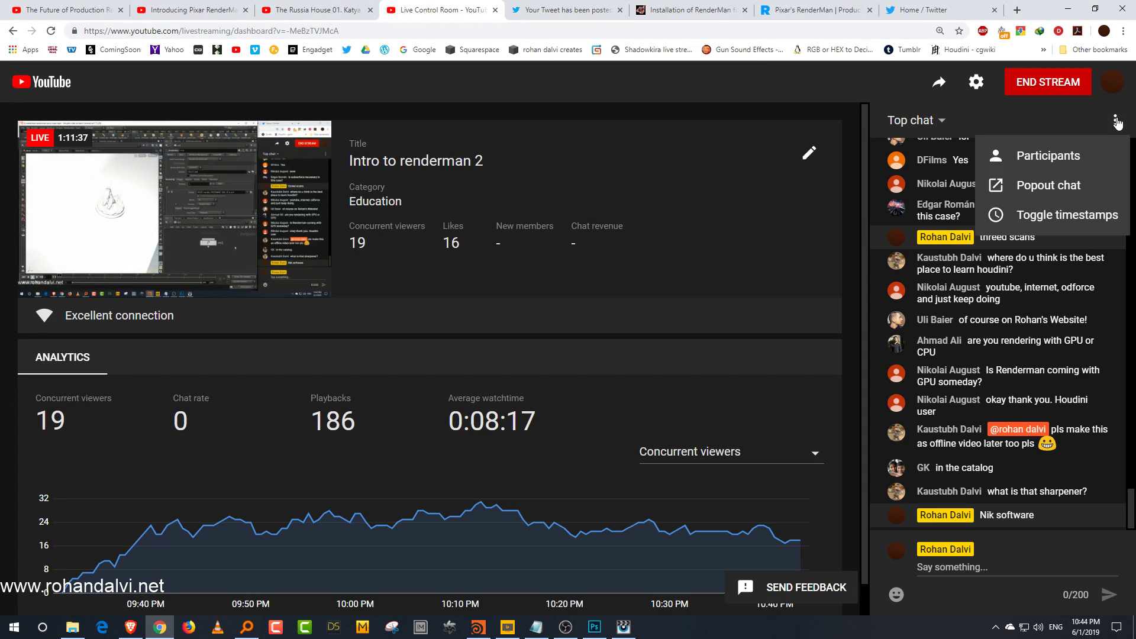
pyautogui.click(1060, 112)
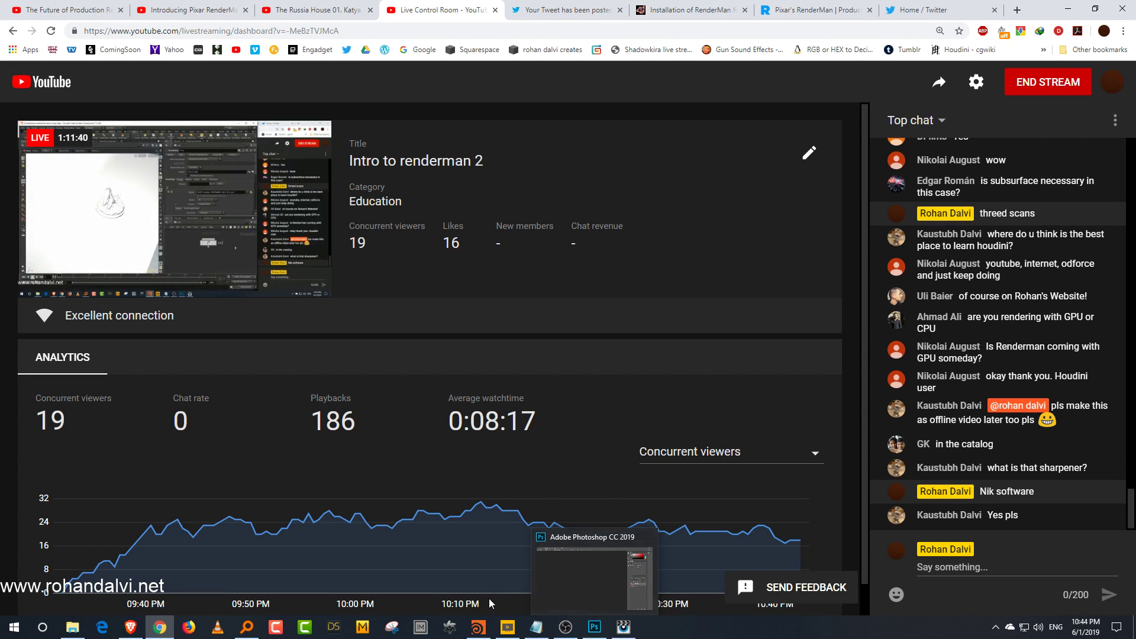
pyautogui.click(478, 628)
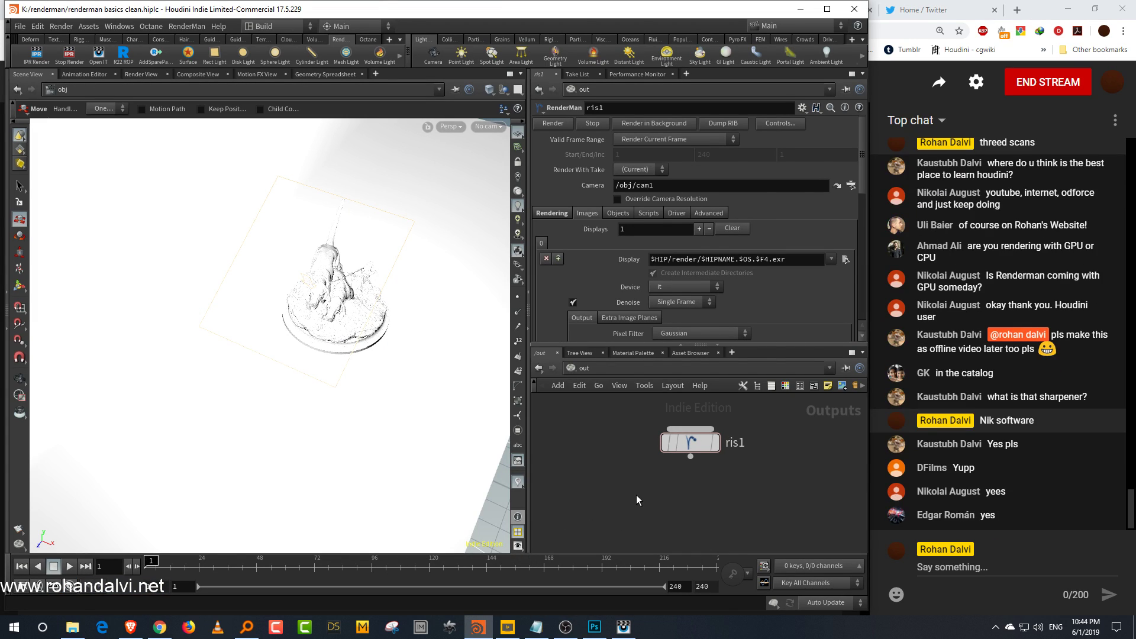
pyautogui.press('h')
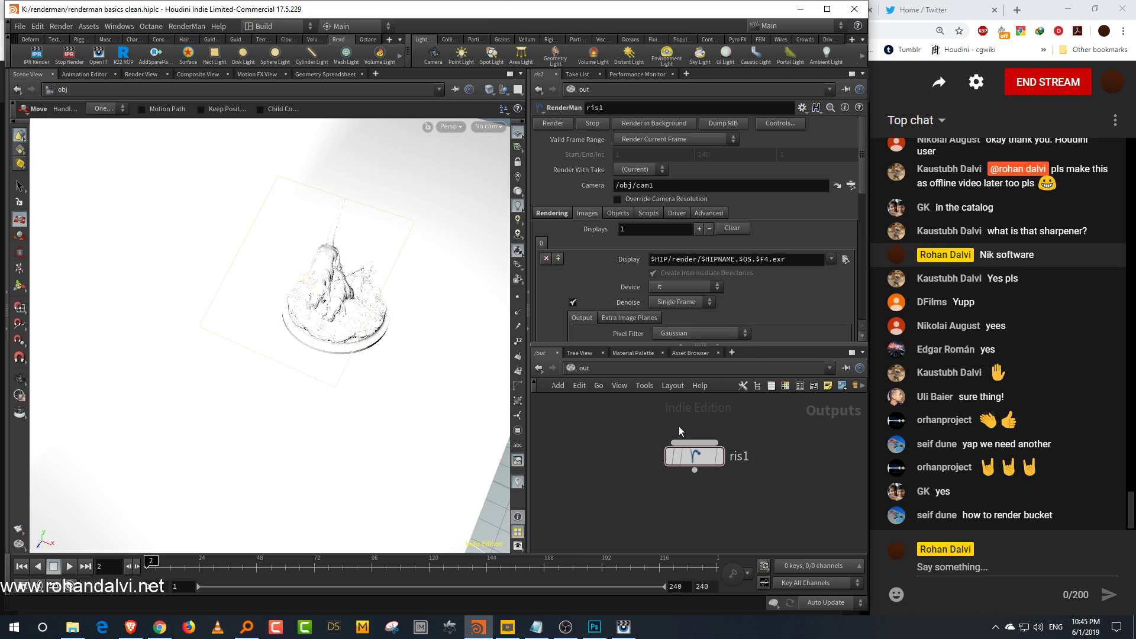
pyautogui.moveTo(771, 353)
pyautogui.mouseDown()
pyautogui.moveTo(765, 343)
pyautogui.moveTo(763, 367)
pyautogui.mouseUp()
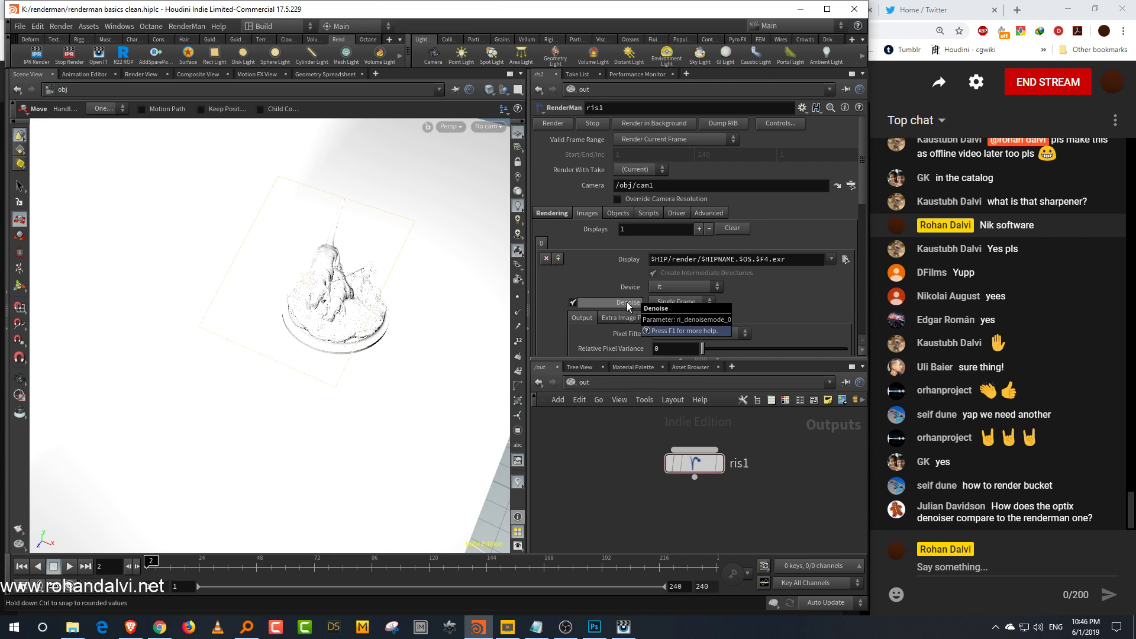
pyautogui.click(595, 626)
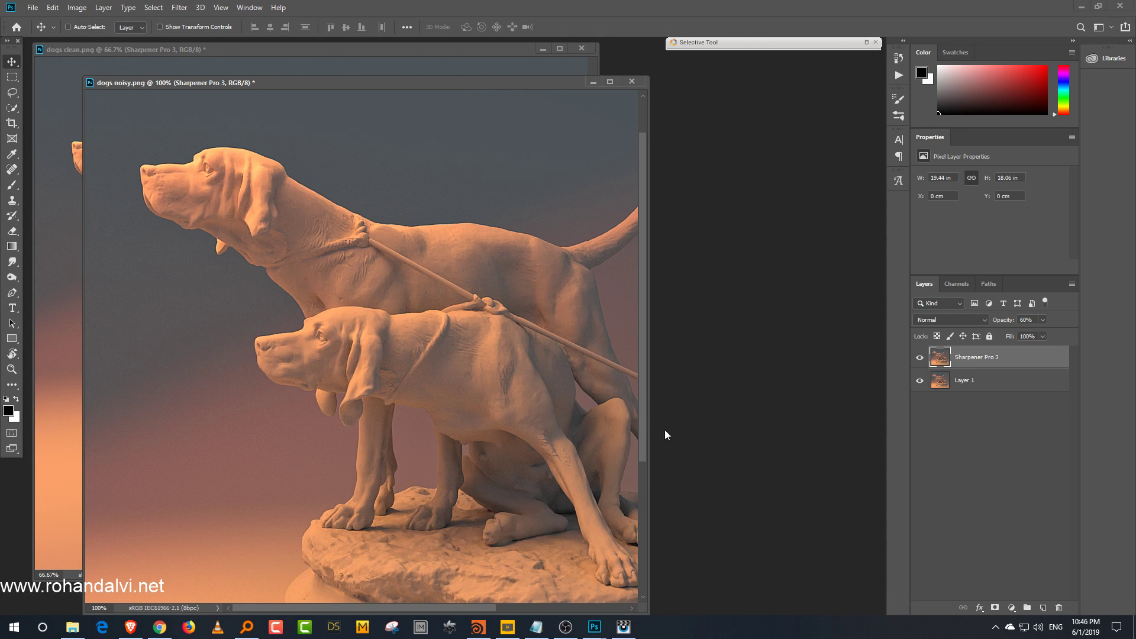
pyautogui.click(1099, 6)
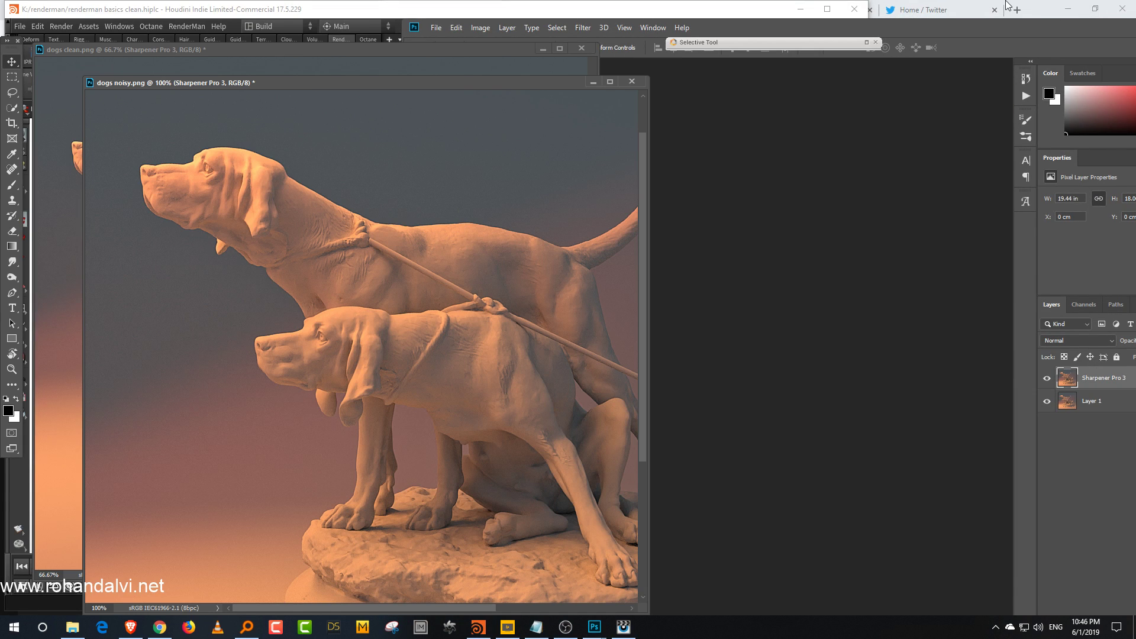
pyautogui.moveTo(943, 30); pyautogui.dragTo(534, 19)
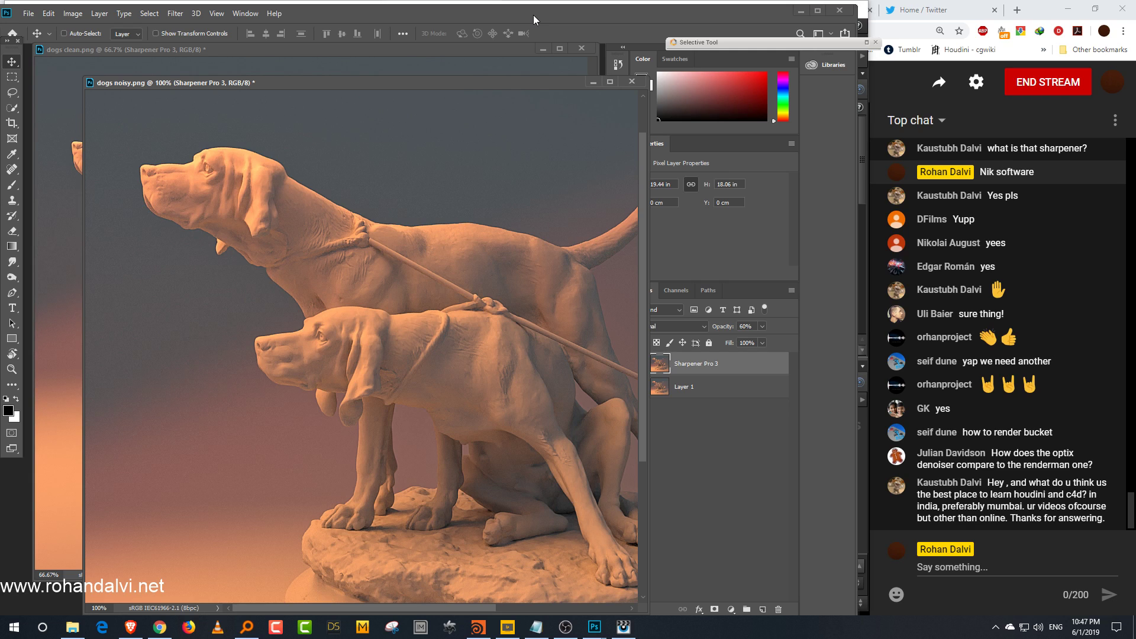
pyautogui.click(801, 10)
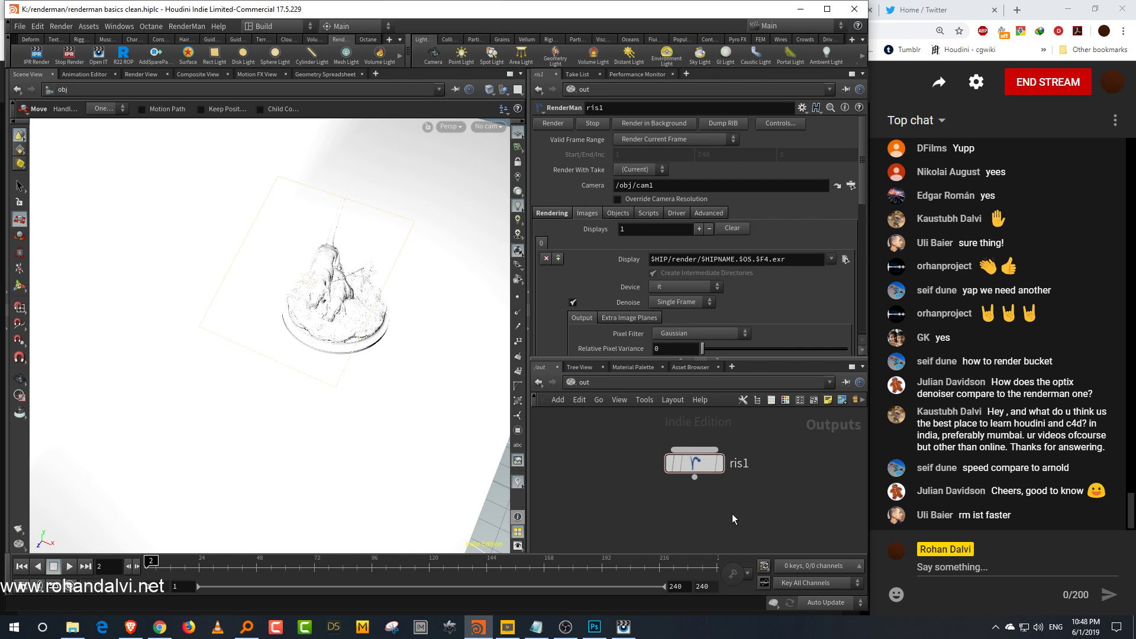
# Step: Enlarge the network pane by shrinking the RenderMan node's parameter pane above it
pyautogui.scroll(3, 770, 500)
pyautogui.moveTo(776, 497); pyautogui.dragTo(793, 459, button='middle')
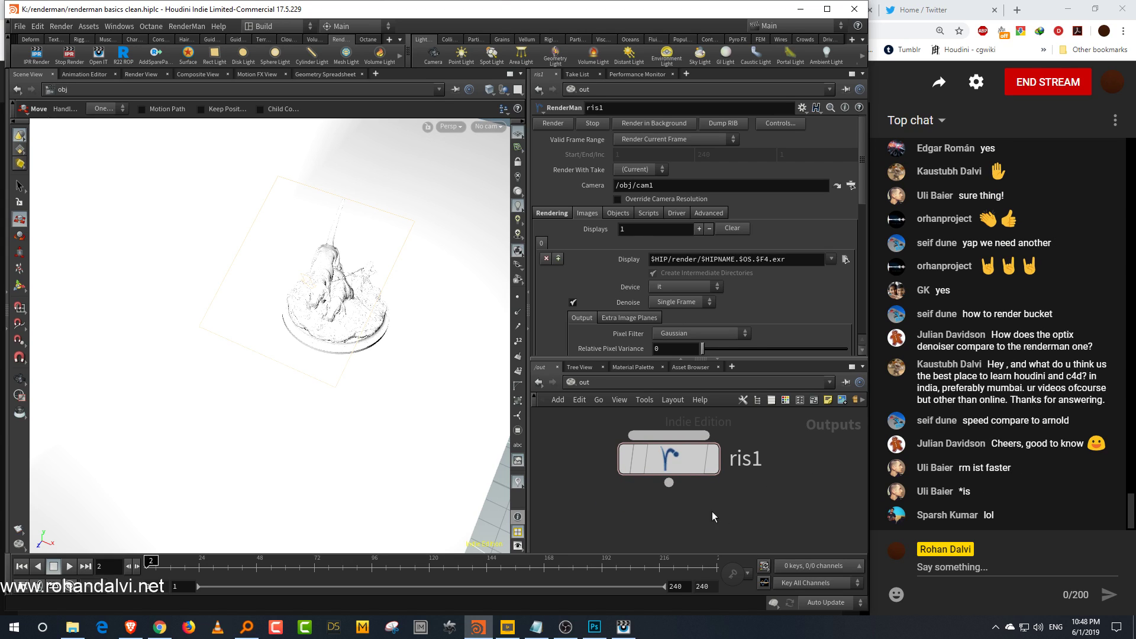
pyautogui.moveTo(768, 360); pyautogui.dragTo(771, 292)
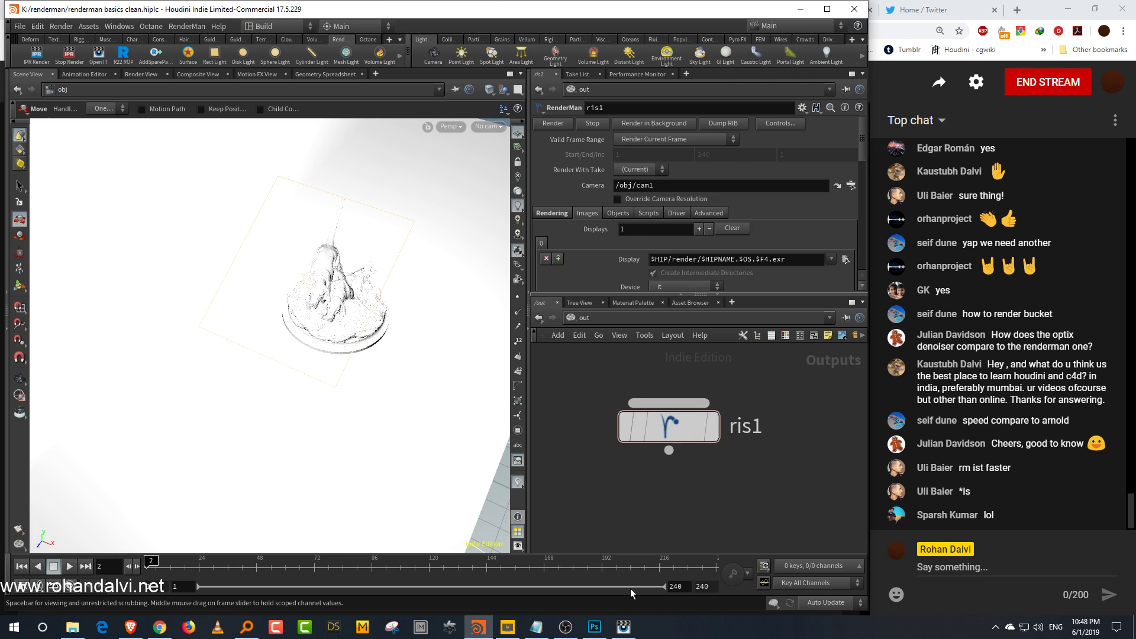
# Step: Bring the it image viewer and the OBS window forward and reposition both windows
pyautogui.click(624, 627)
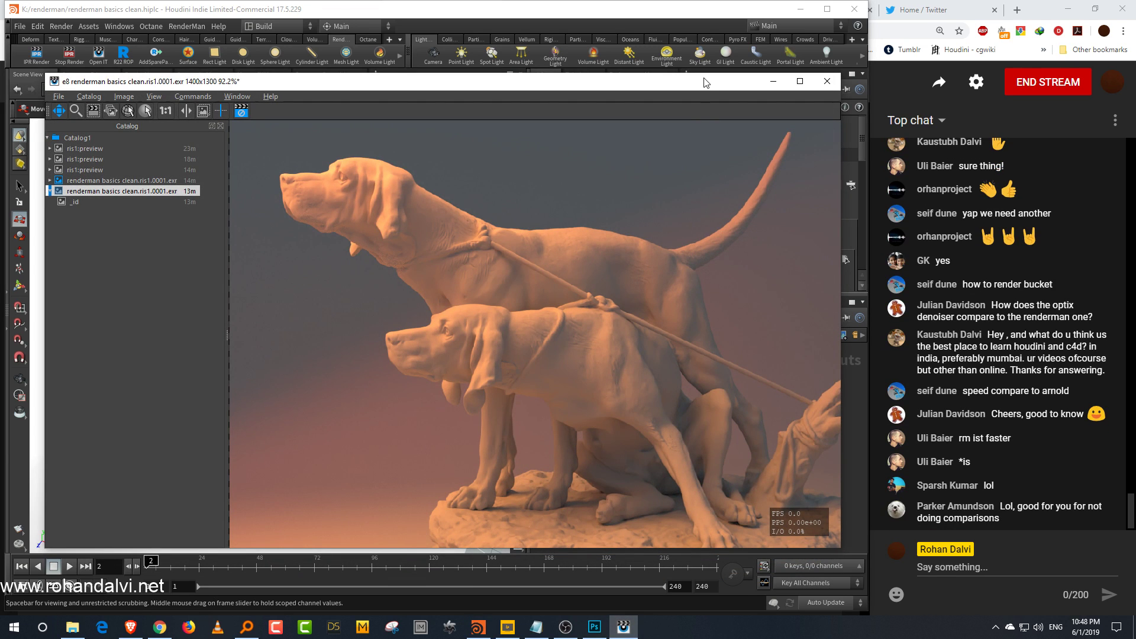
pyautogui.moveTo(706, 83); pyautogui.dragTo(680, 87)
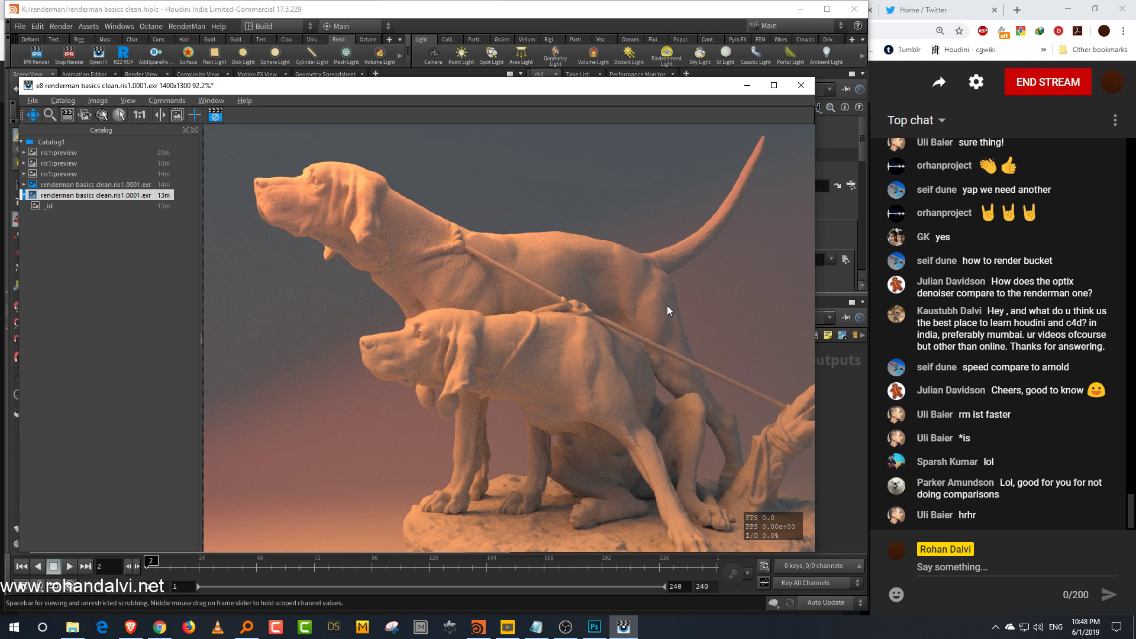
pyautogui.click(565, 627)
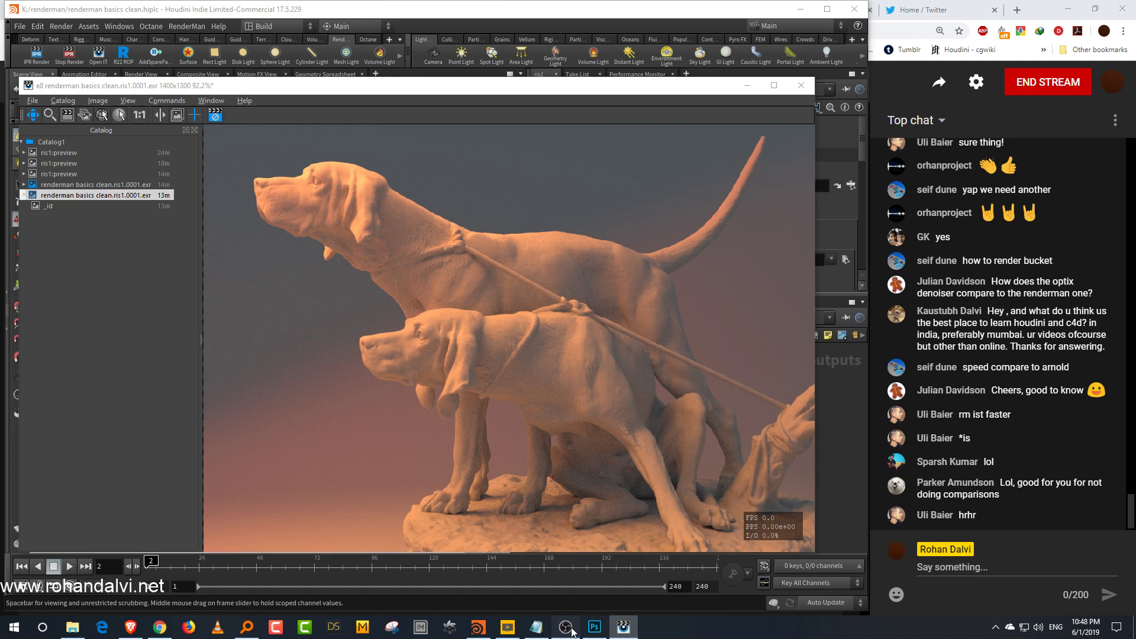
pyautogui.moveTo(1041, 164); pyautogui.dragTo(768, 155)
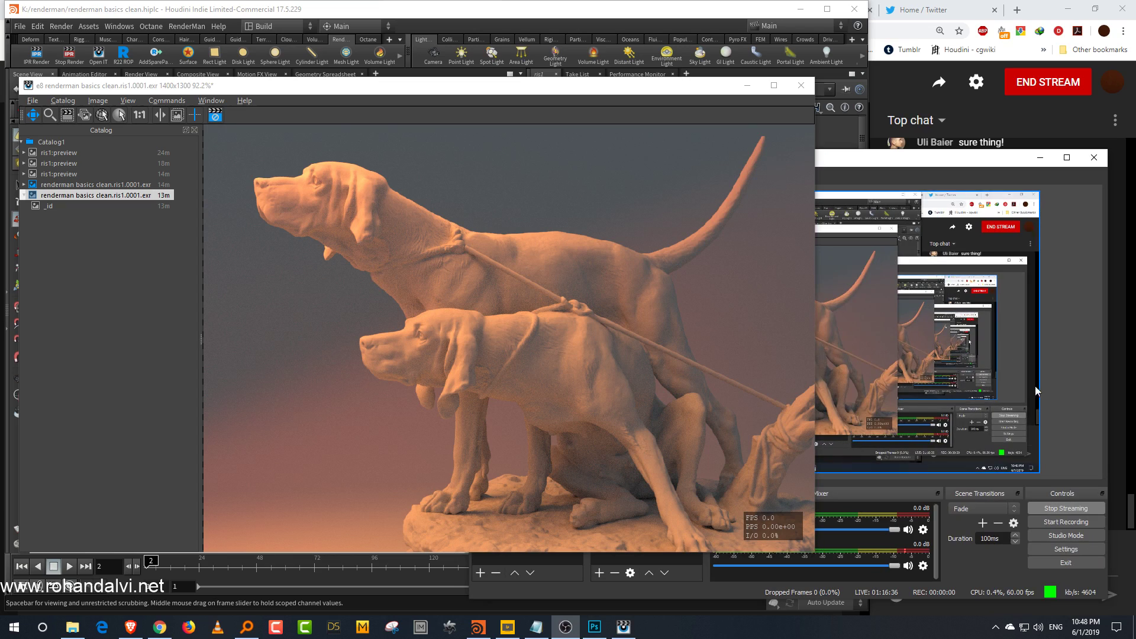